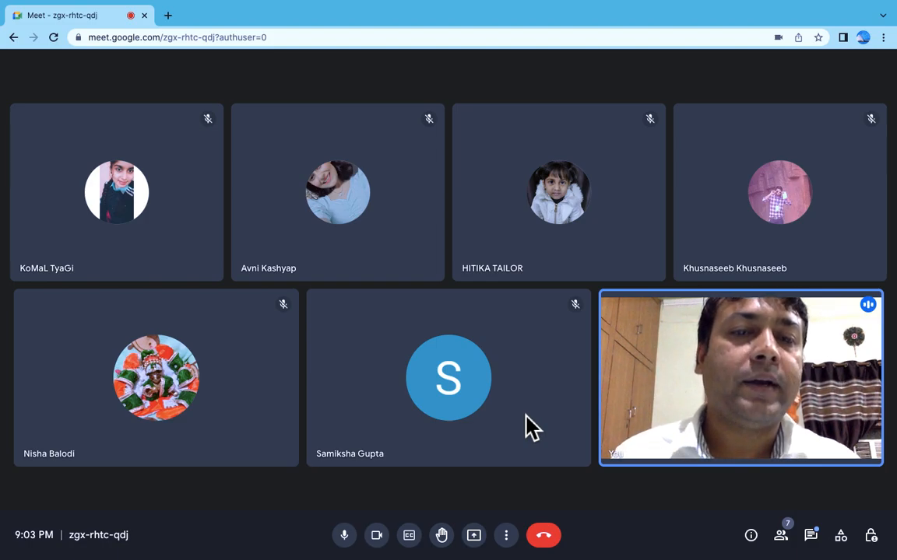
# Step: Turn off the camera and start presenting the entire screen to the call
pyautogui.moveTo(551, 425)
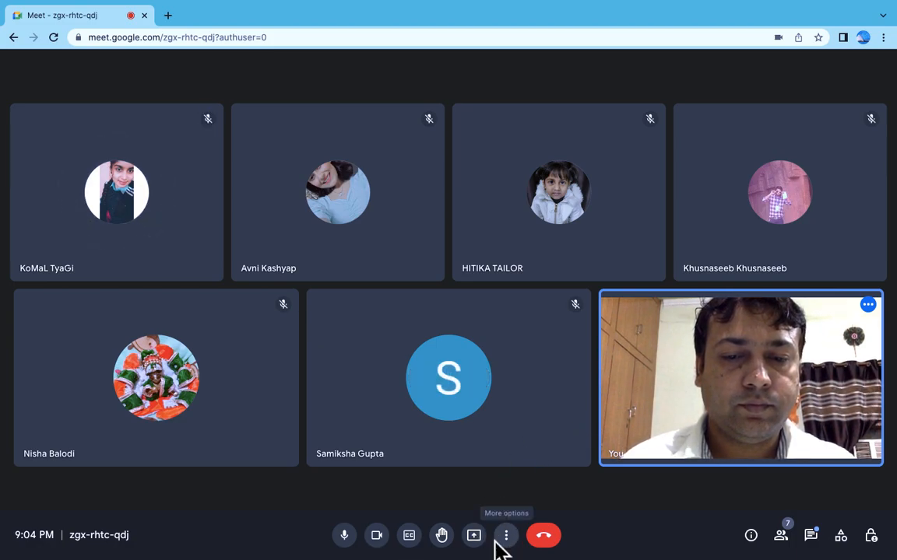
pyautogui.click(381, 541)
pyautogui.click(475, 536)
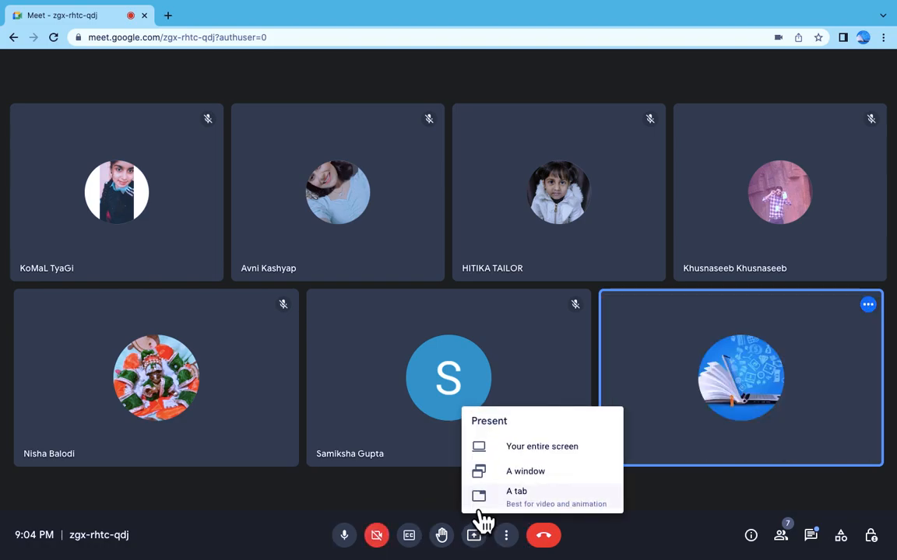
pyautogui.click(543, 451)
pyautogui.click(445, 234)
pyautogui.click(592, 297)
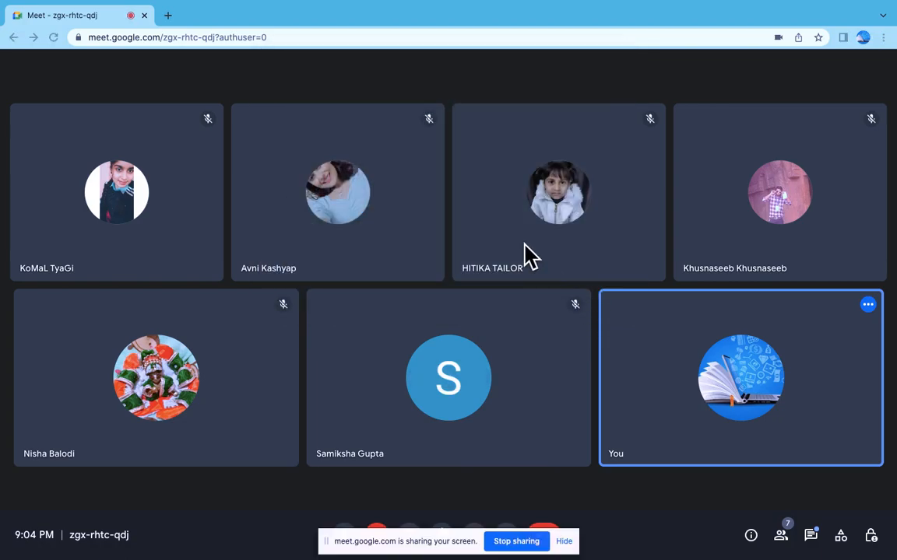
# Step: Admit the waiting participant to the call and hide the screen-sharing notice
pyautogui.moveTo(627, 8)
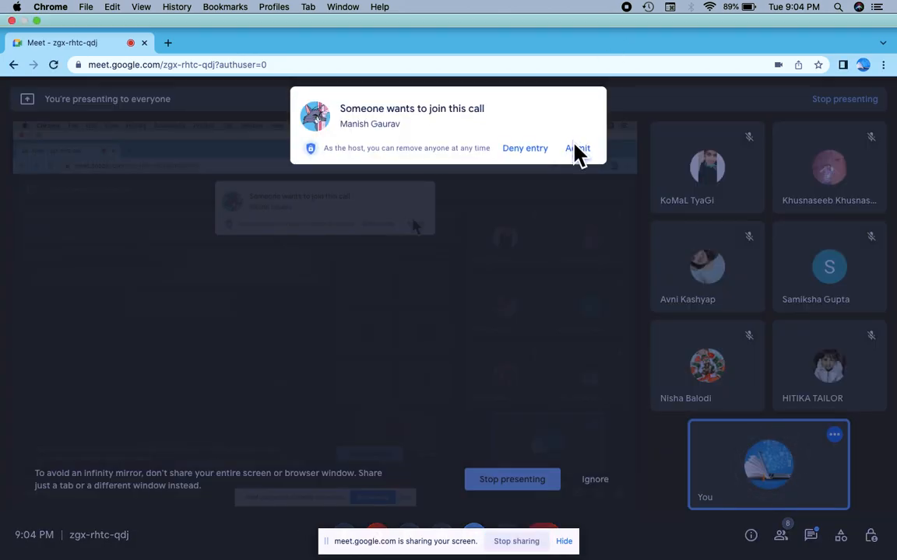
pyautogui.click(578, 122)
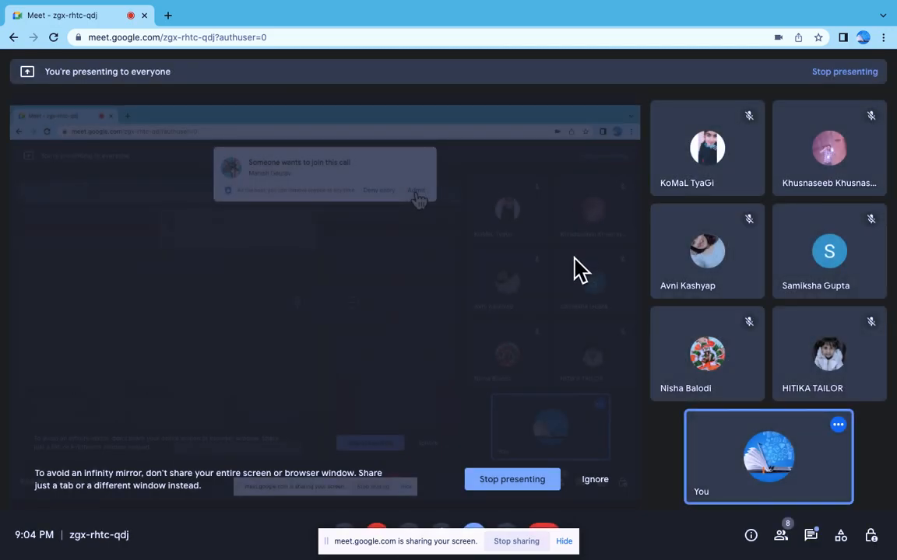
pyautogui.click(564, 542)
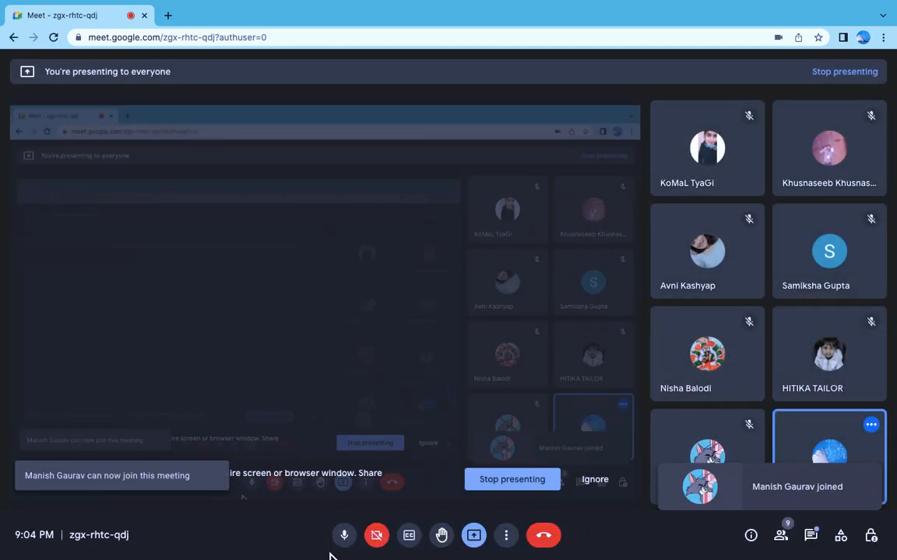
# Step: Switch to the Pivot Table.xlsx workbook in Excel and examine the Format and Conditional Formatting options and the Editing topics on the HOME- EDITING sheet
pyautogui.hotkey('ctrl', 'Right')
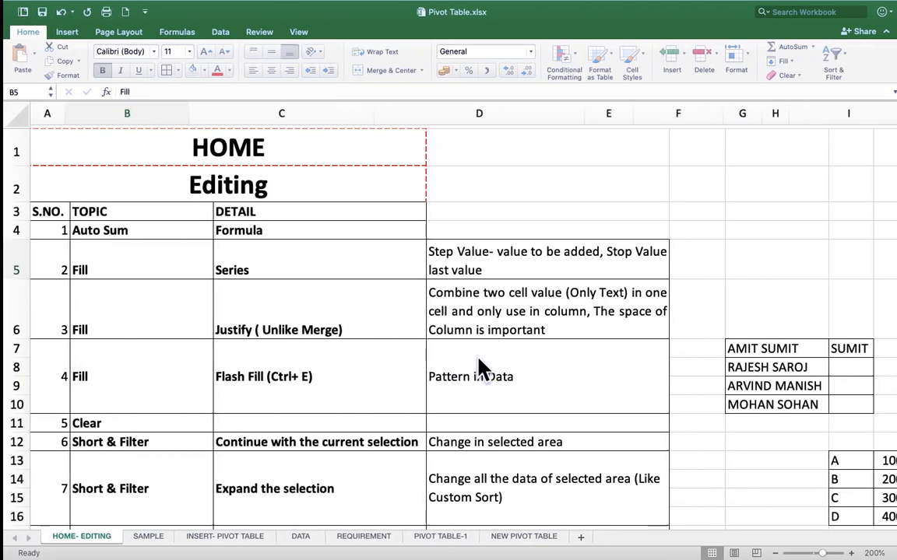
pyautogui.click(129, 144)
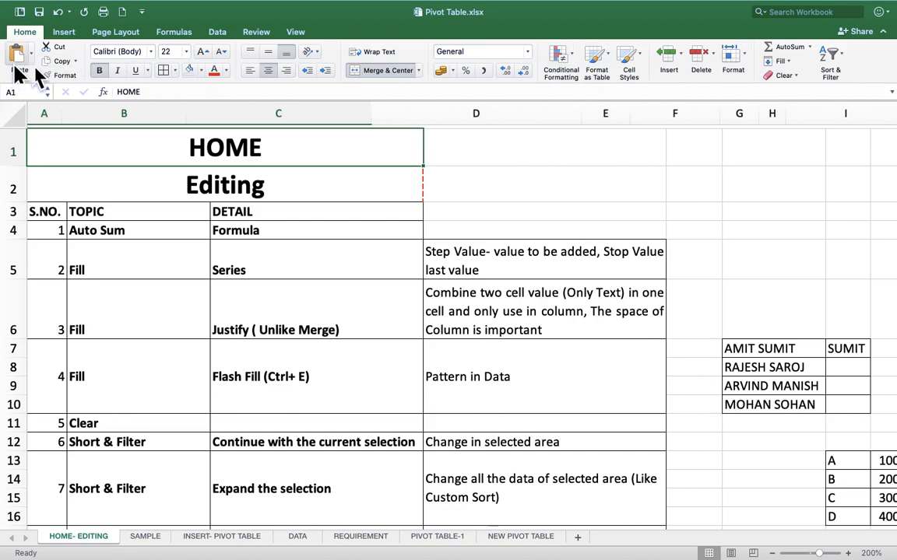
pyautogui.click(746, 59)
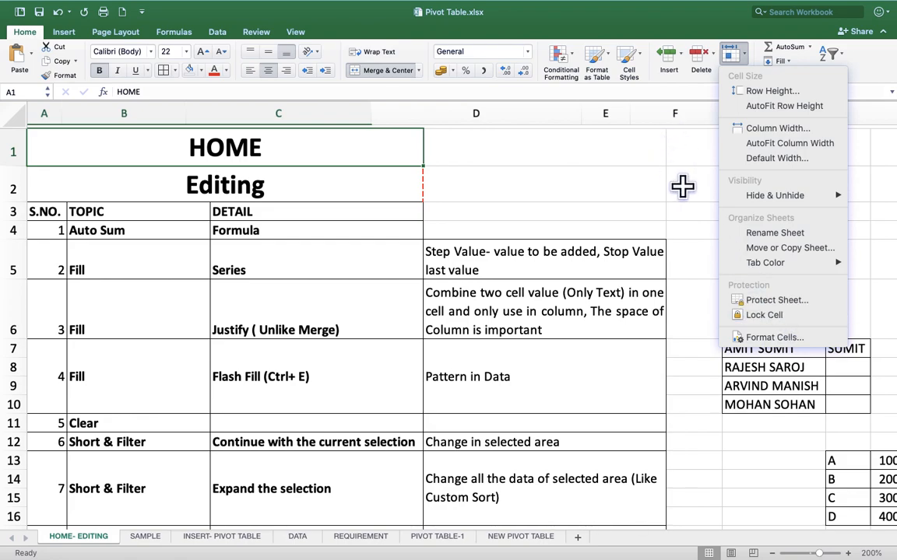
pyautogui.click(687, 192)
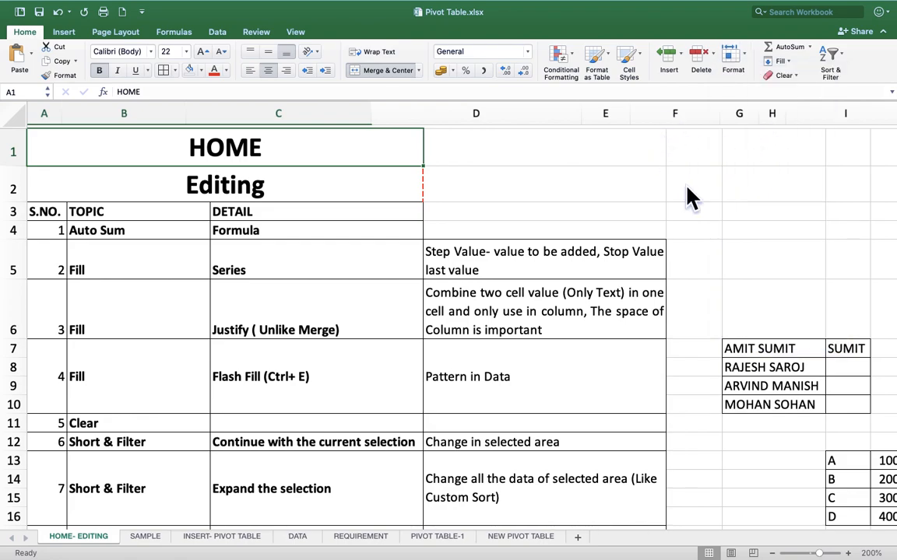
pyautogui.click(559, 62)
pyautogui.moveTo(589, 143)
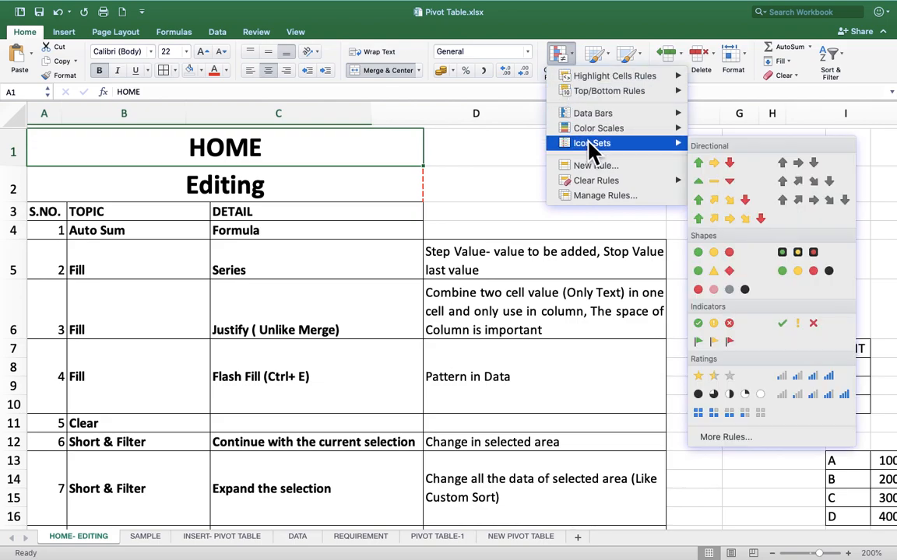
pyautogui.moveTo(649, 121)
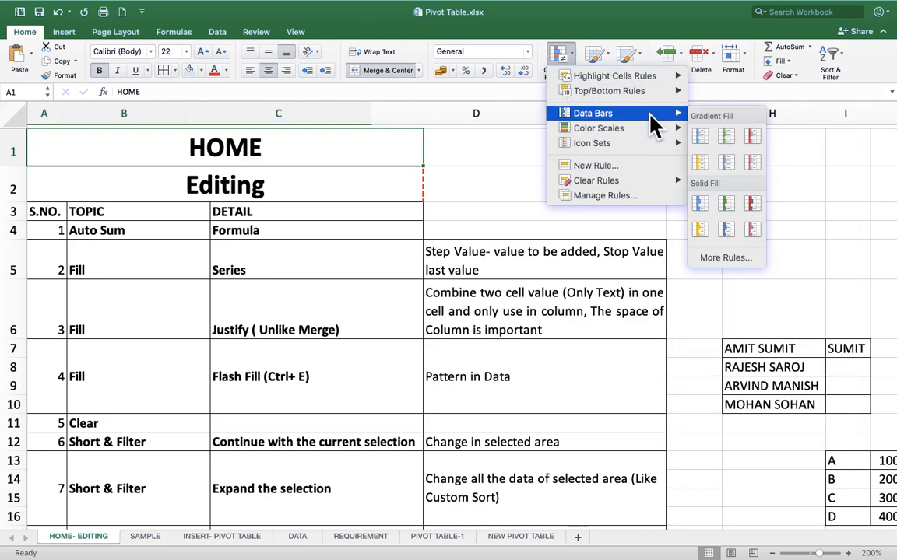
pyautogui.moveTo(691, 76)
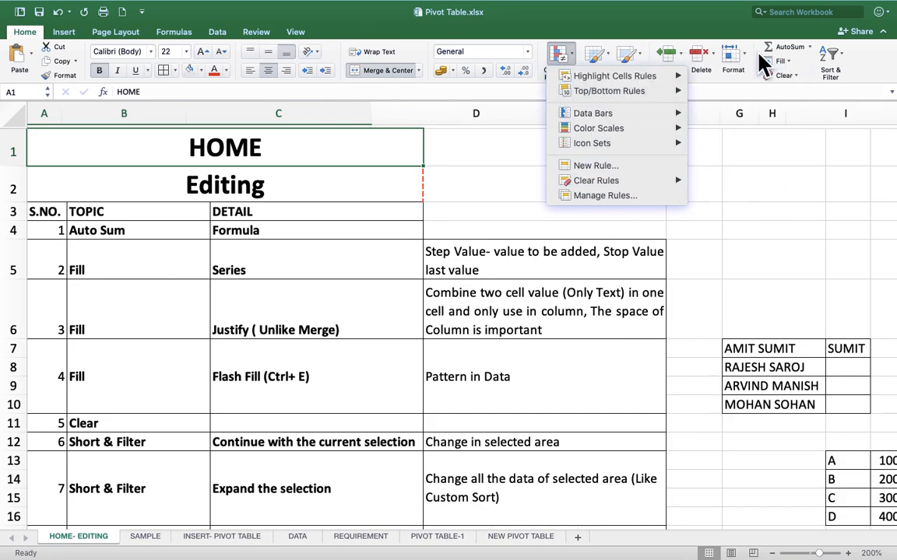
pyautogui.click(766, 253)
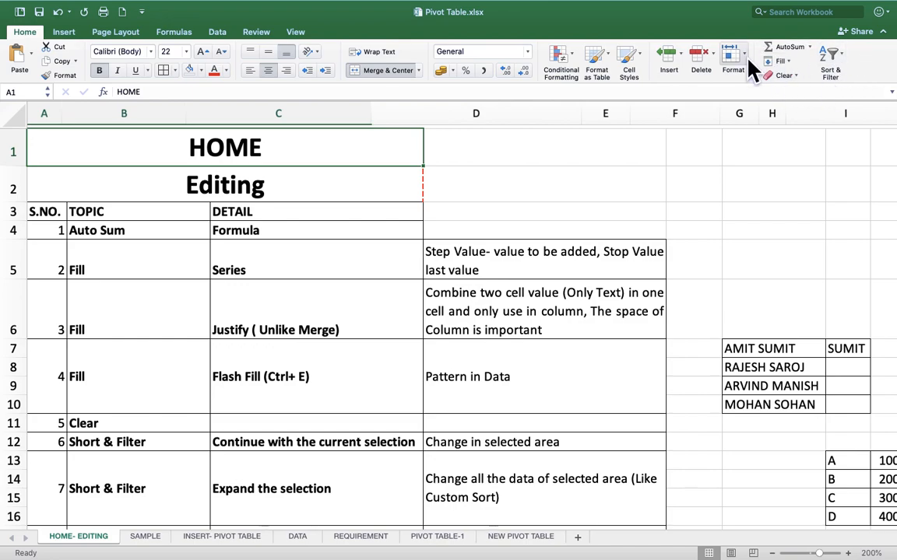
pyautogui.click(465, 250)
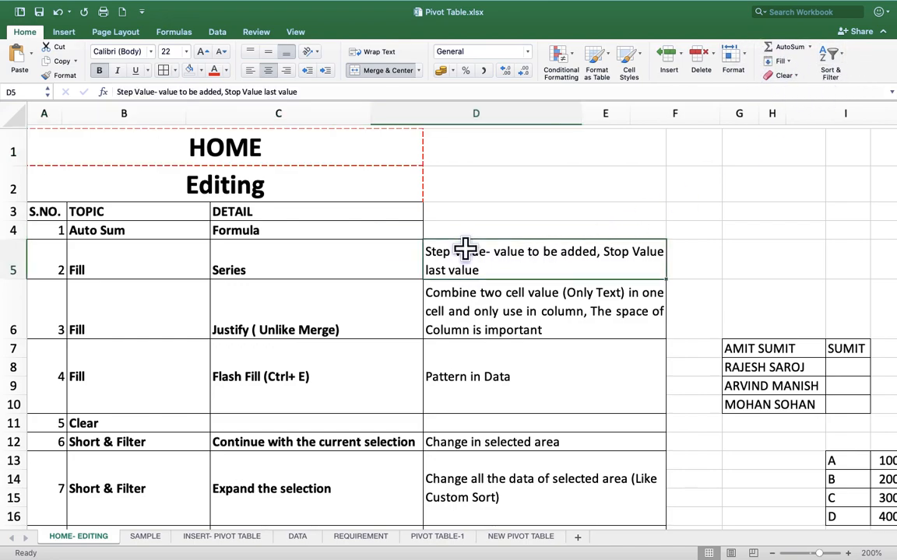
pyautogui.click(126, 231)
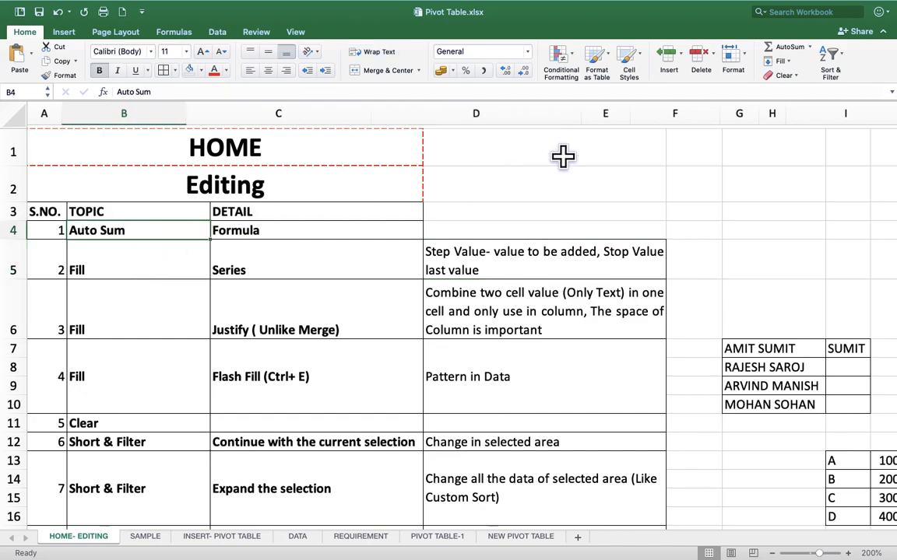
pyautogui.scroll(-1, 417, 509)
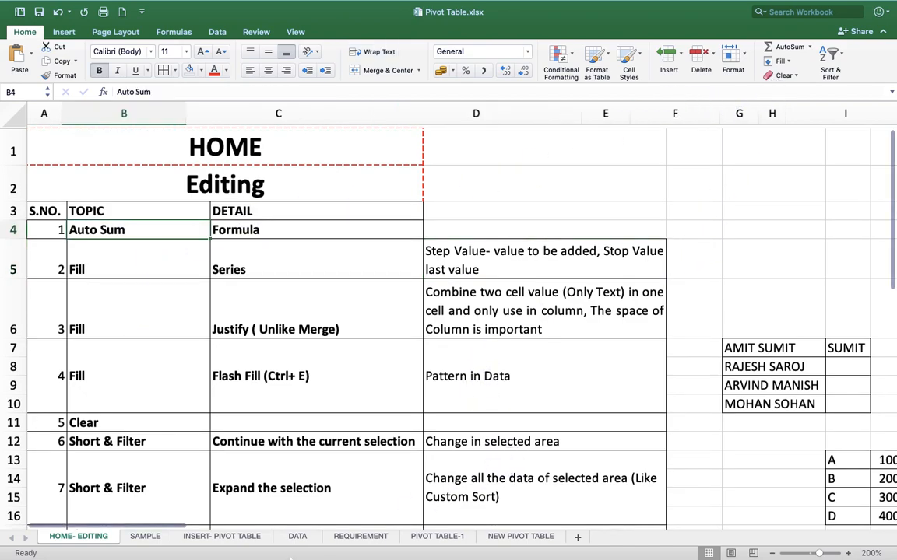
# Step: On the SAMPLE sheet, total the amounts D2:D21 in cell D22 with AutoSum, and admit the waiting call participant
pyautogui.click(134, 538)
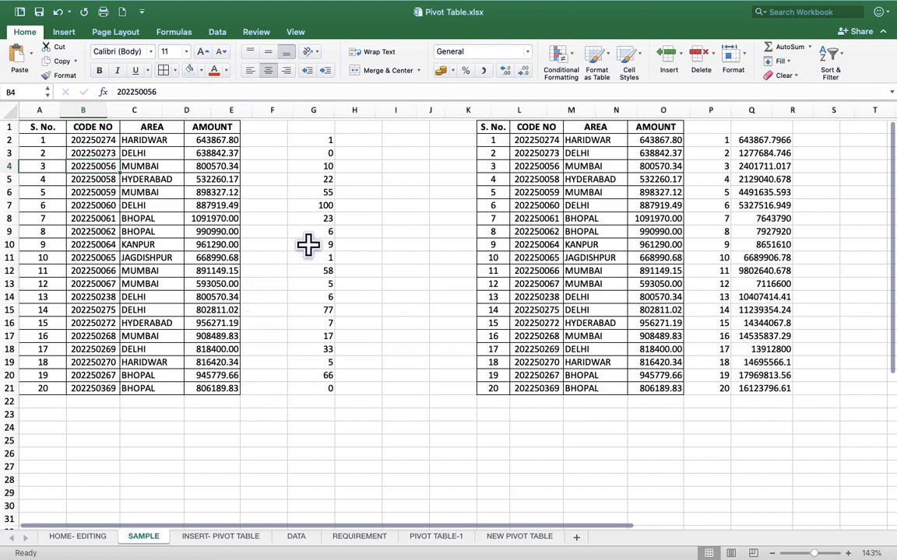
pyautogui.click(222, 400)
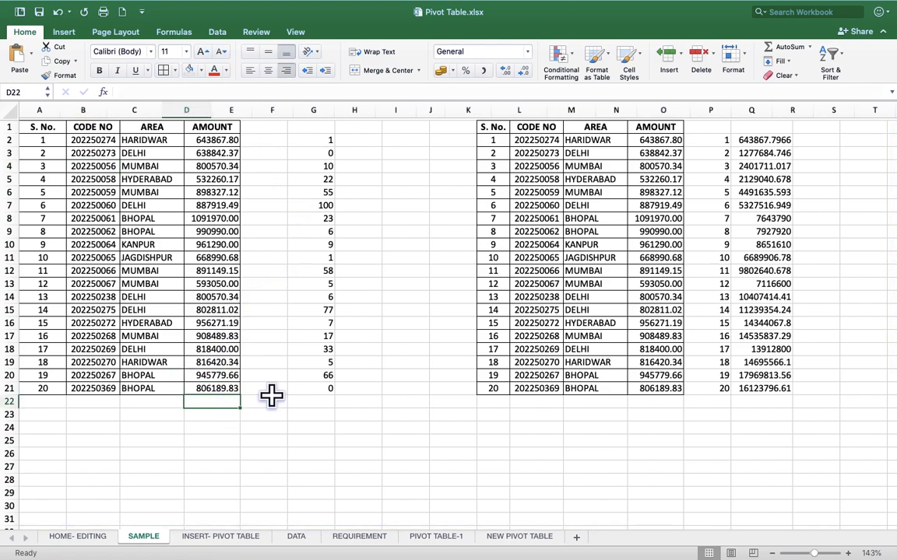
pyautogui.click(802, 48)
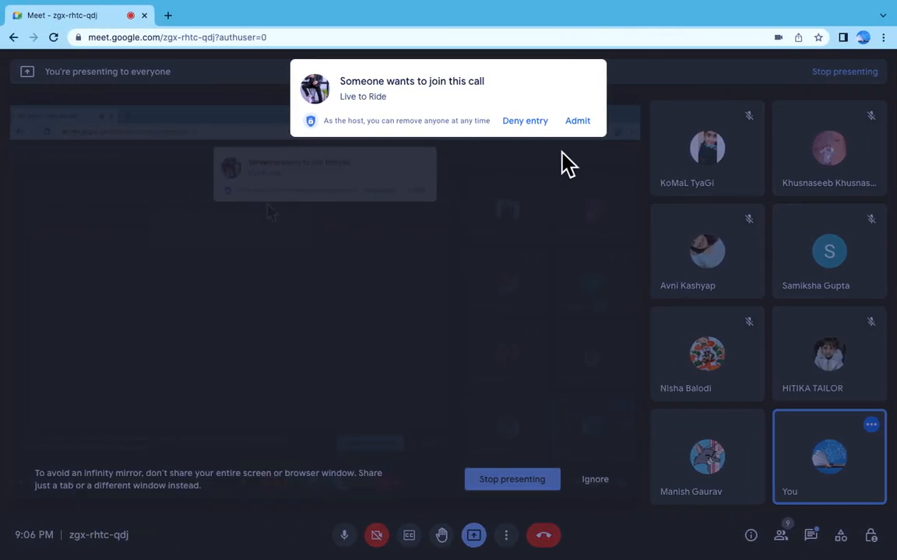
pyautogui.click(586, 127)
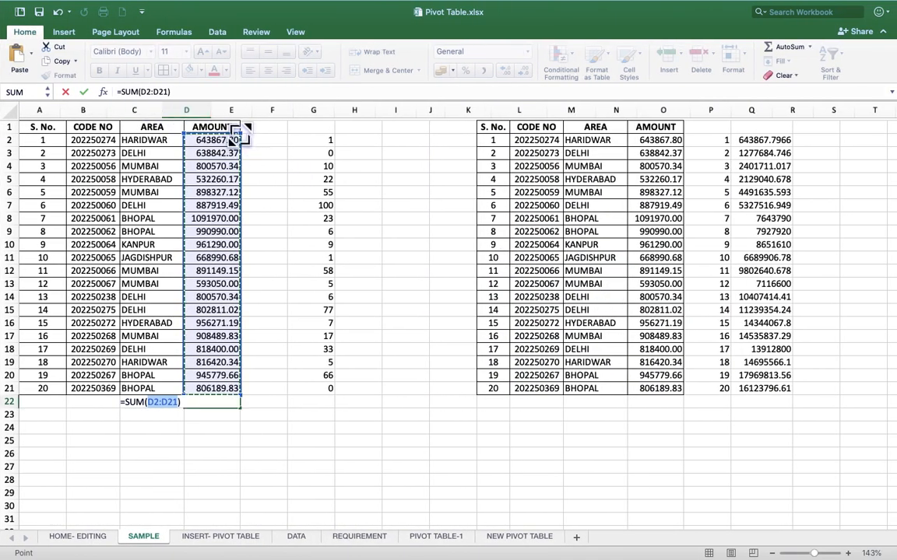
pyautogui.moveTo(234, 140)
pyautogui.mouseDown()
pyautogui.moveTo(236, 335)
pyautogui.moveTo(236, 120)
pyautogui.moveTo(236, 136)
pyautogui.mouseUp()
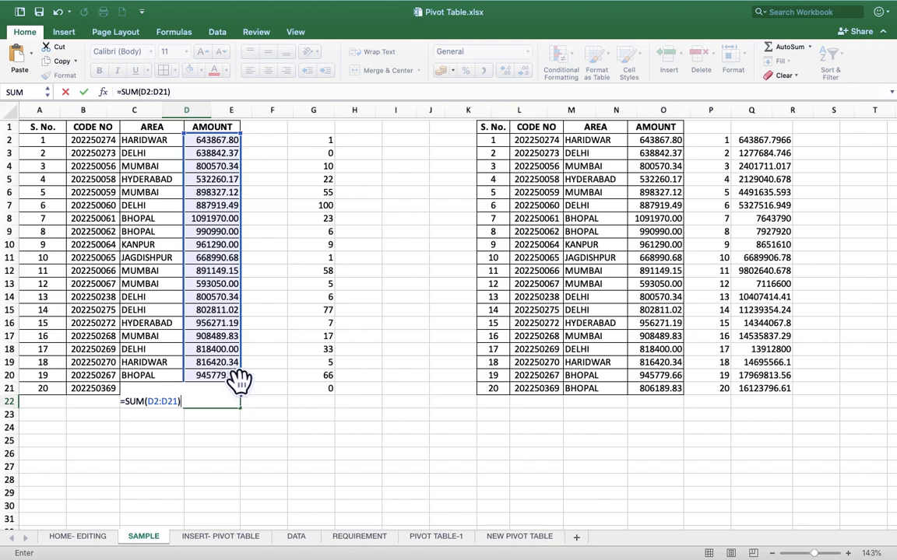
pyautogui.press('Return')
pyautogui.click(209, 401)
pyautogui.doubleClick(209, 401)
pyautogui.press('Return')
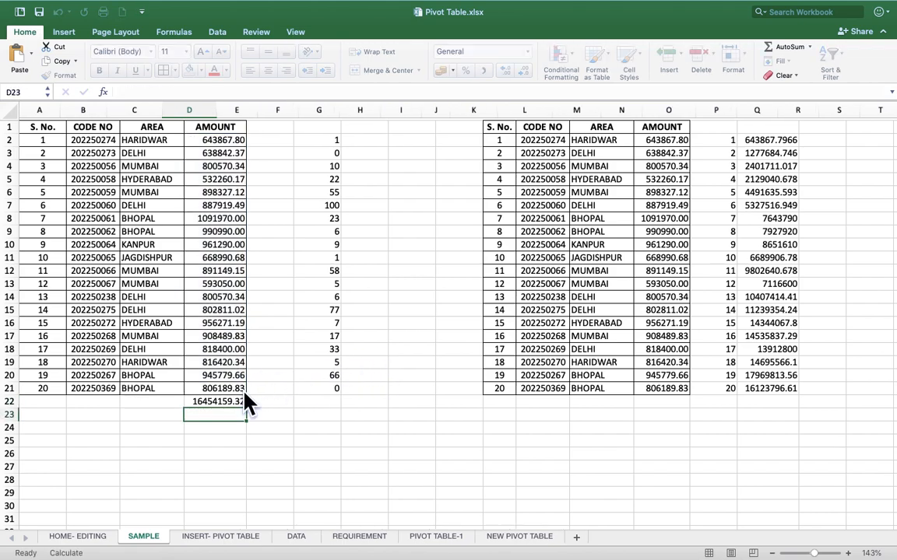
# Step: Clear the total from cell D22
pyautogui.click(222, 403)
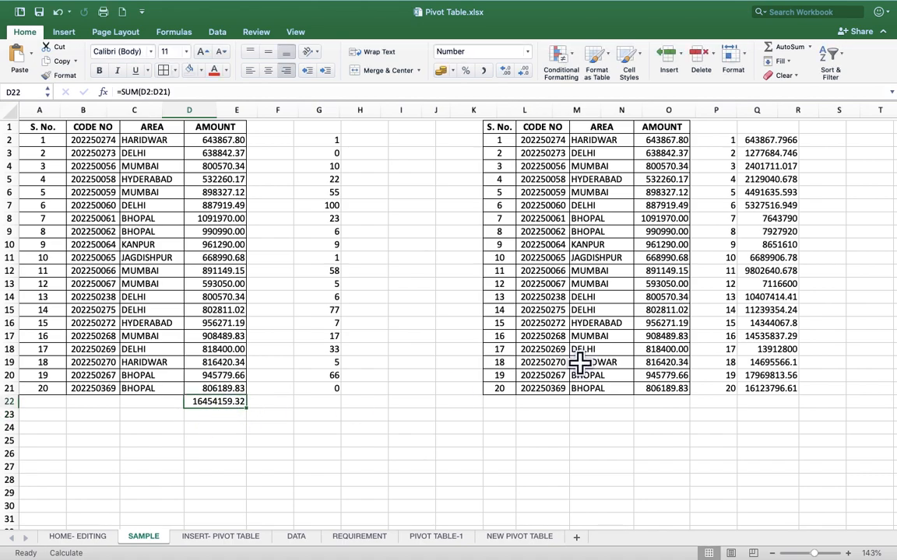
pyautogui.press('Delete')
# Step: Use AutoSum in cell D26 to total the range D2:D25
pyautogui.click(223, 448)
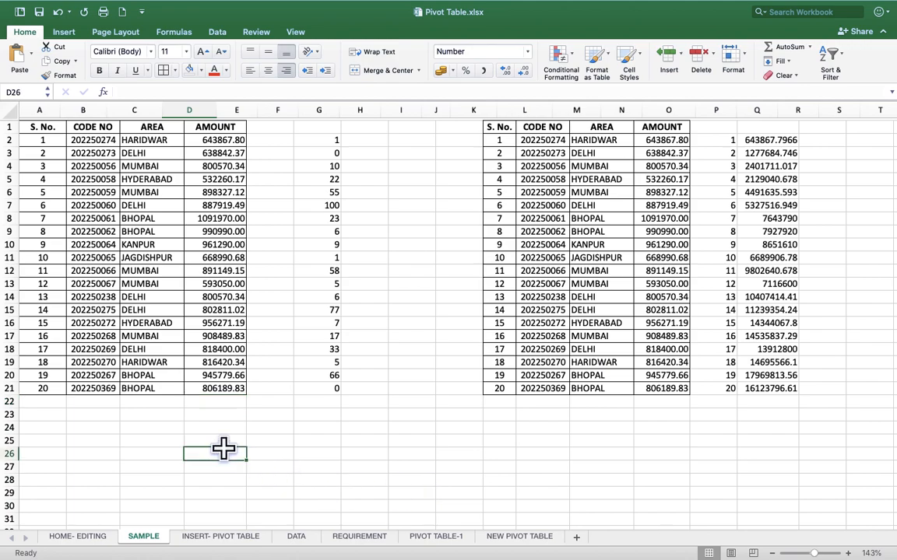
pyautogui.click(782, 48)
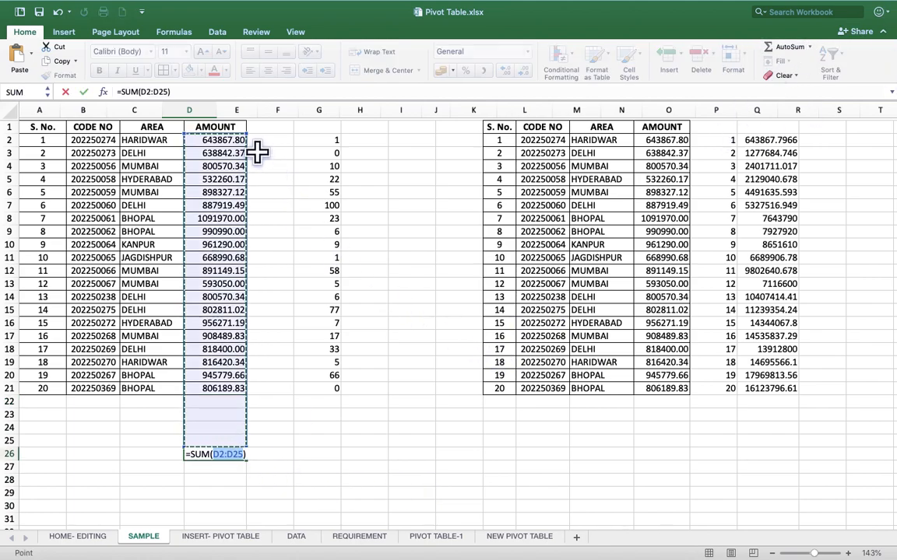
pyautogui.moveTo(246, 128)
pyautogui.mouseDown()
pyautogui.moveTo(241, 260)
pyautogui.moveTo(241, 140)
pyautogui.mouseUp()
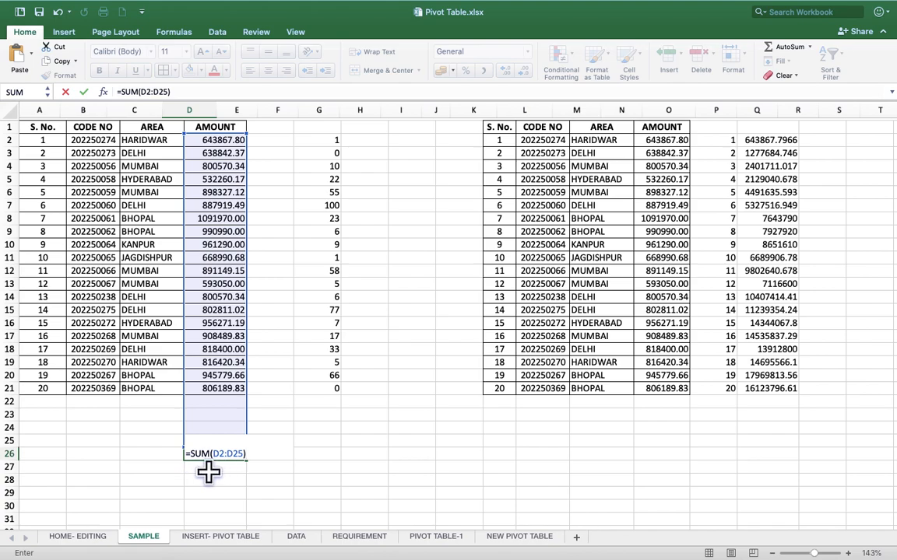
pyautogui.press('Return')
# Step: Enter a SUM formula by hand in cell D25 over the amounts D2:D21 and review the resulting cell
pyautogui.click(233, 441)
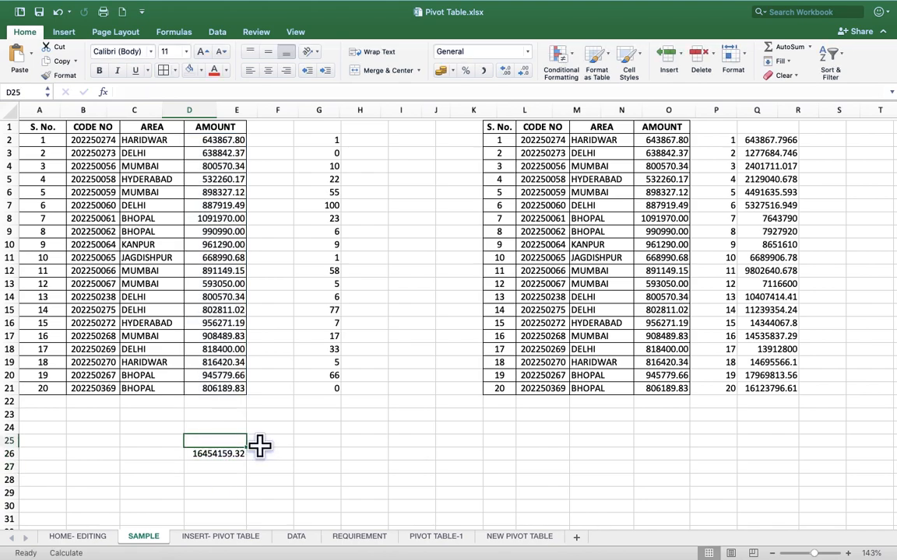
pyautogui.write('=')
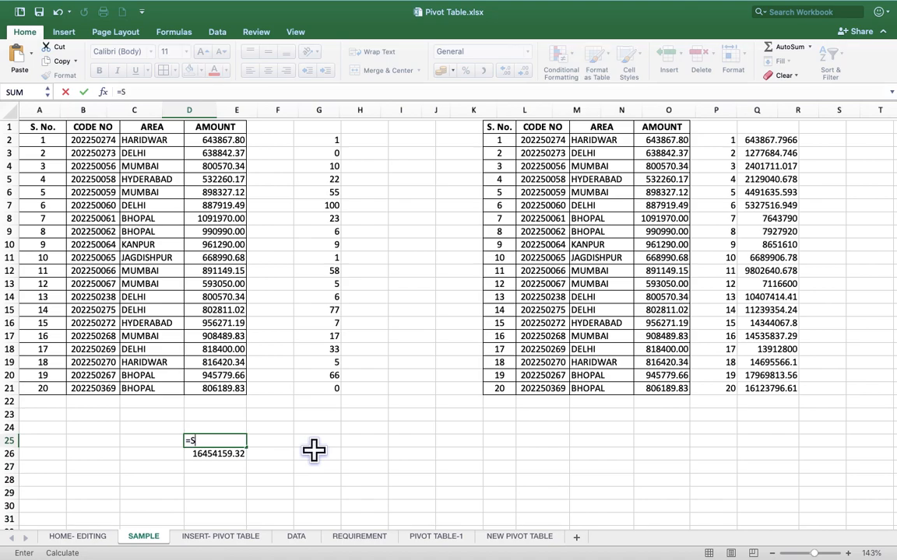
pyautogui.write('SUM(')
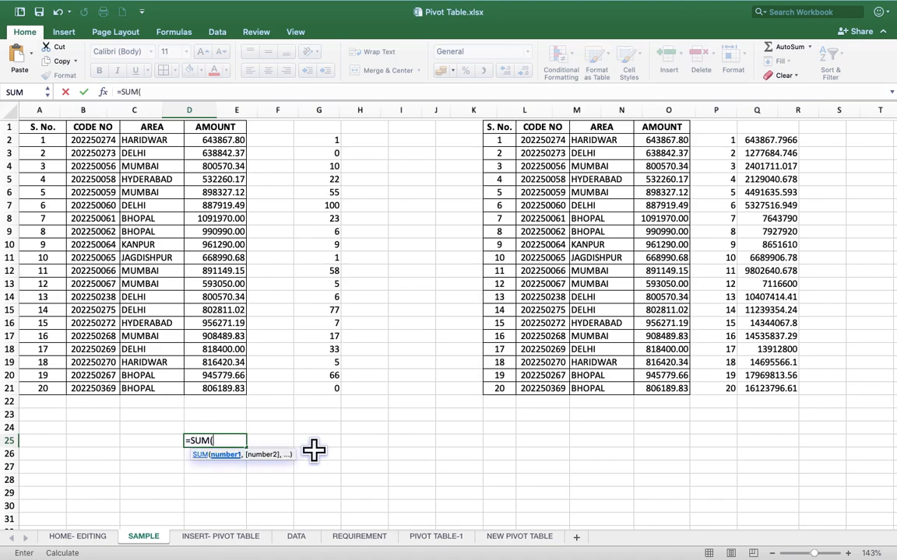
pyautogui.moveTo(232, 140); pyautogui.dragTo(235, 397)
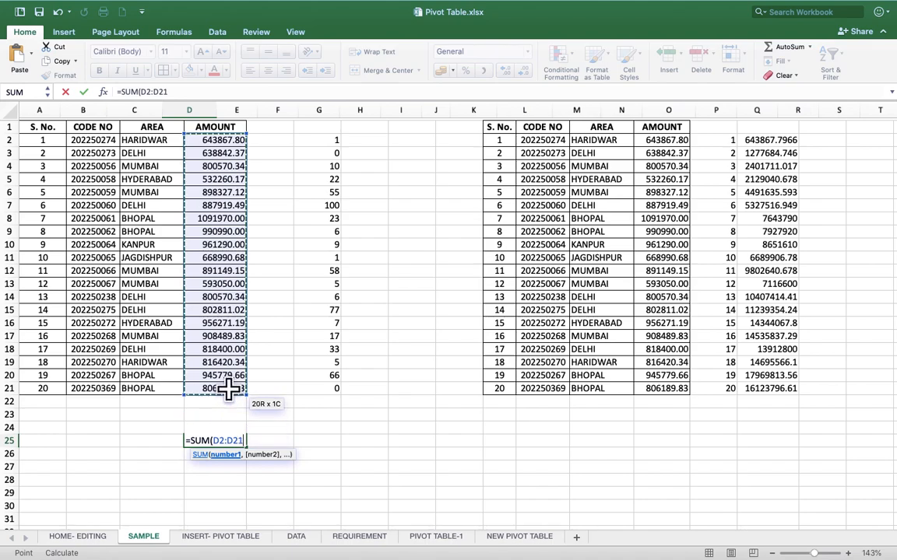
pyautogui.press('Return')
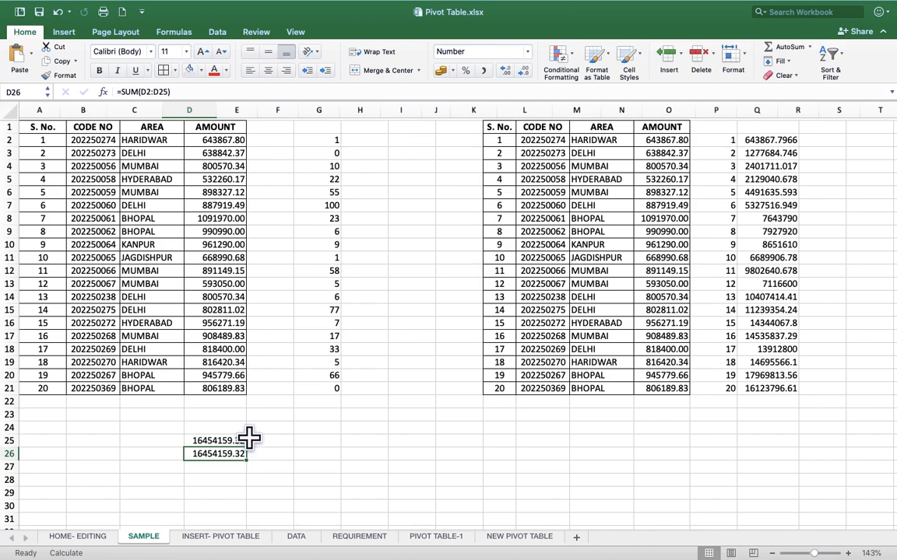
pyautogui.click(224, 440)
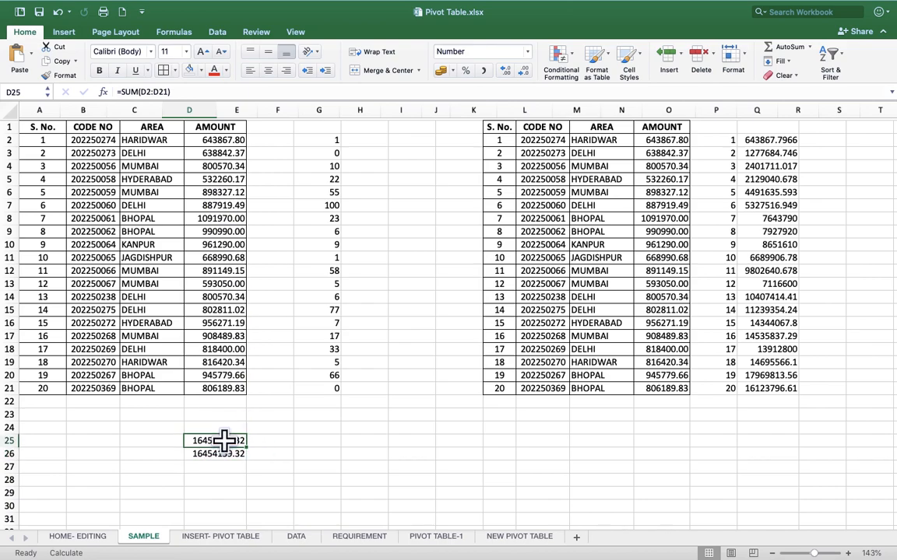
# Step: Enter a SUM formula by hand in cell D24 over the amounts D2:D21
pyautogui.click(236, 427)
pyautogui.write('=')
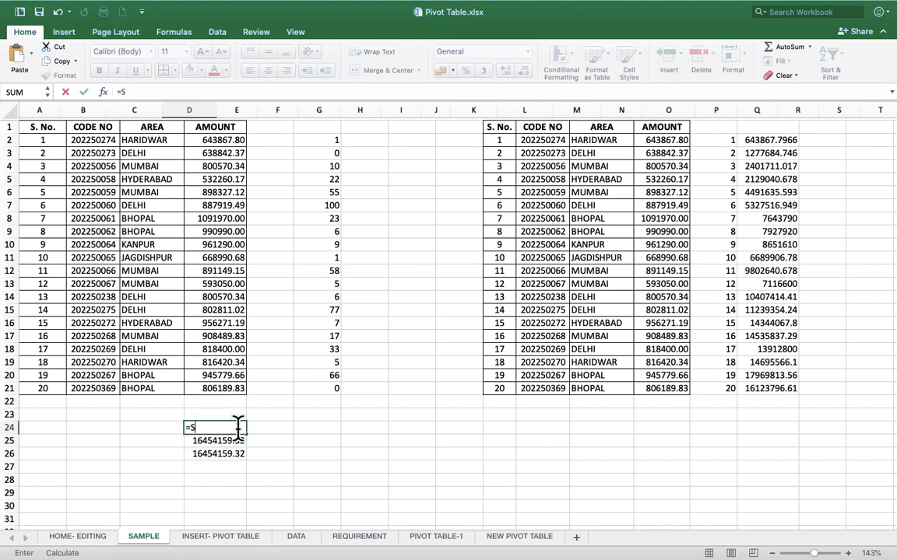
pyautogui.write('SUM(')
pyautogui.moveTo(229, 141); pyautogui.dragTo(221, 393)
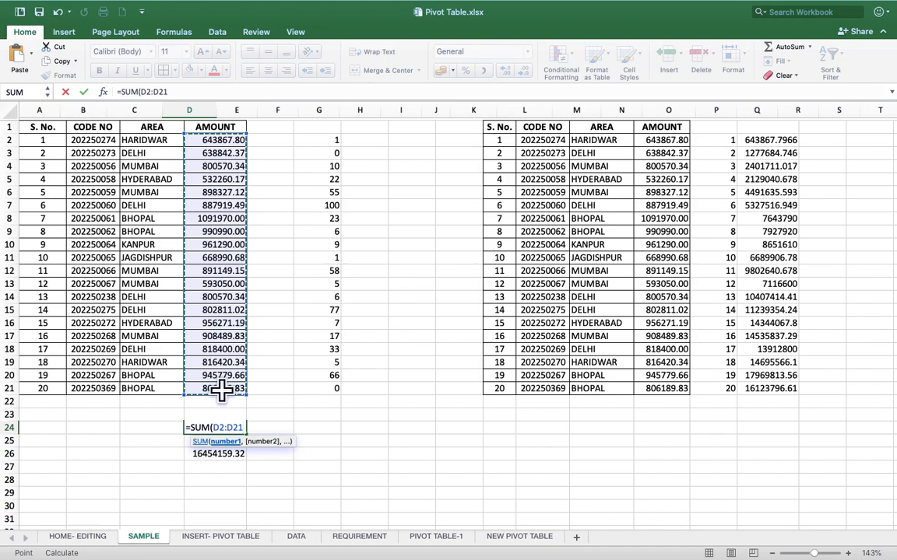
pyautogui.write(')')
pyautogui.press('Return')
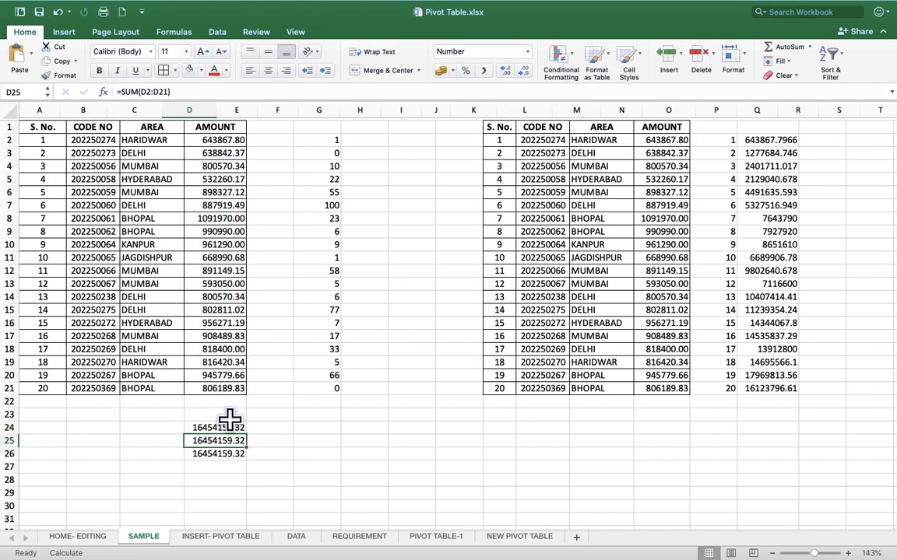
# Step: Total the amounts D2:D21 in cell D22 with AutoSum and inspect the resulting formula
pyautogui.click(229, 403)
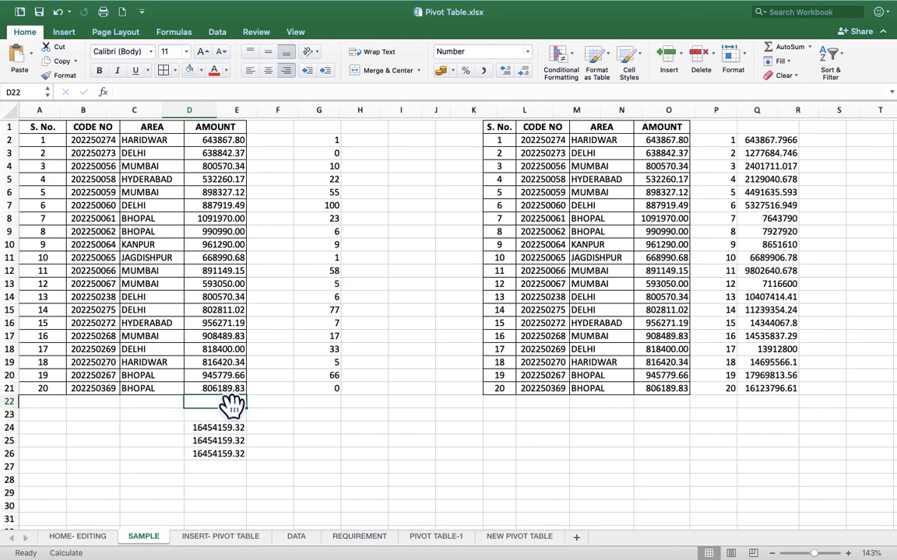
pyautogui.click(770, 46)
pyautogui.press('Return')
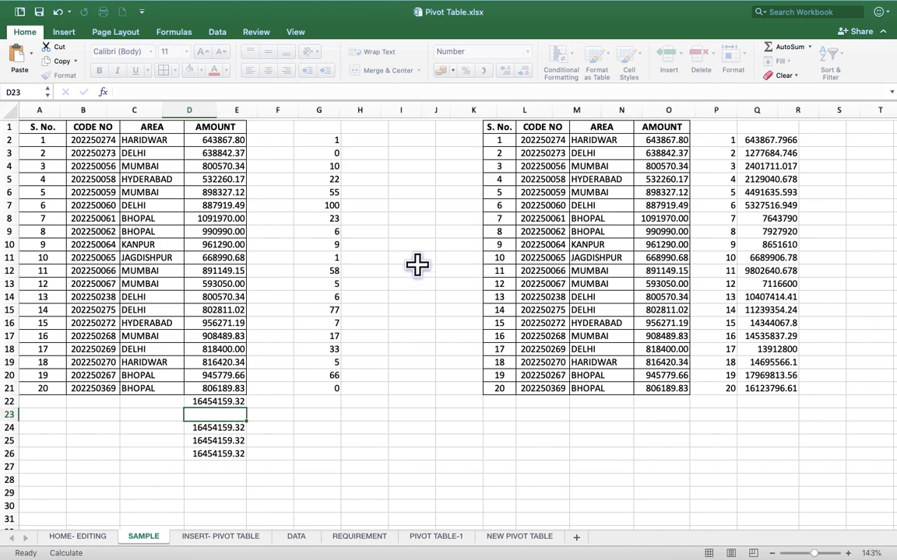
pyautogui.click(218, 401)
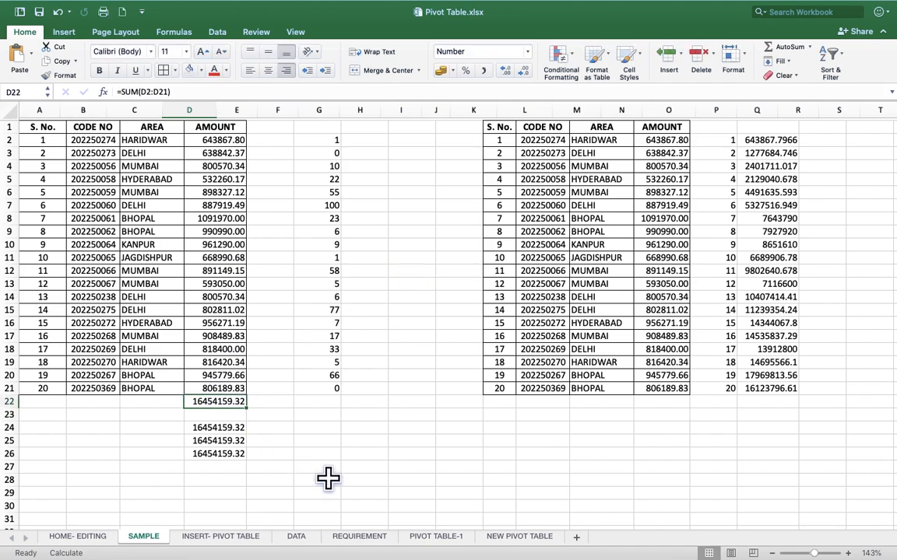
# Step: Review the Fill topic on the HOME- EDITING sheet and the available Fill options on the SAMPLE sheet
pyautogui.click(86, 537)
pyautogui.click(148, 252)
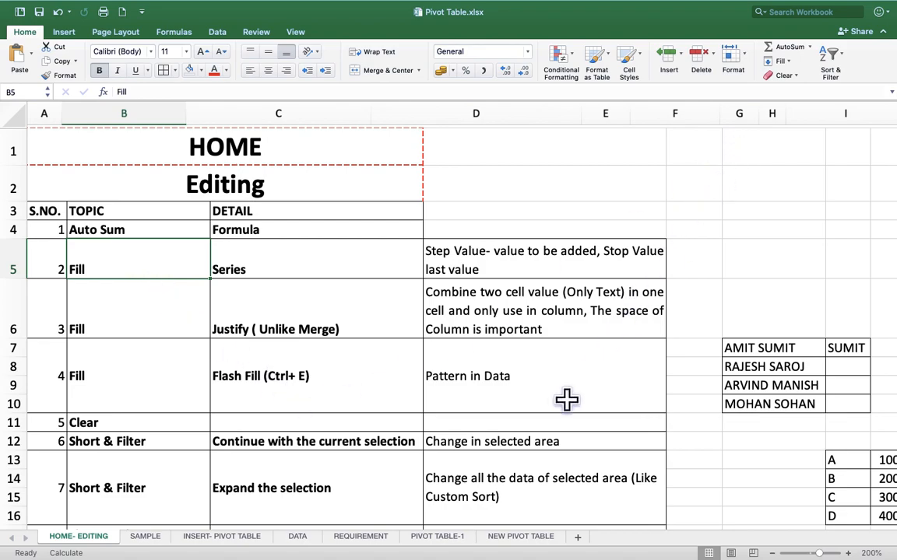
pyautogui.click(225, 538)
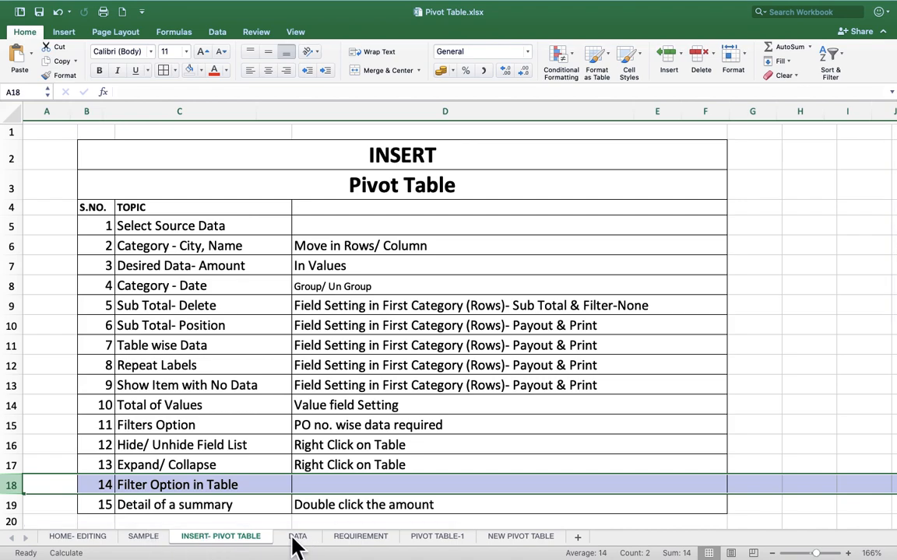
pyautogui.click(132, 537)
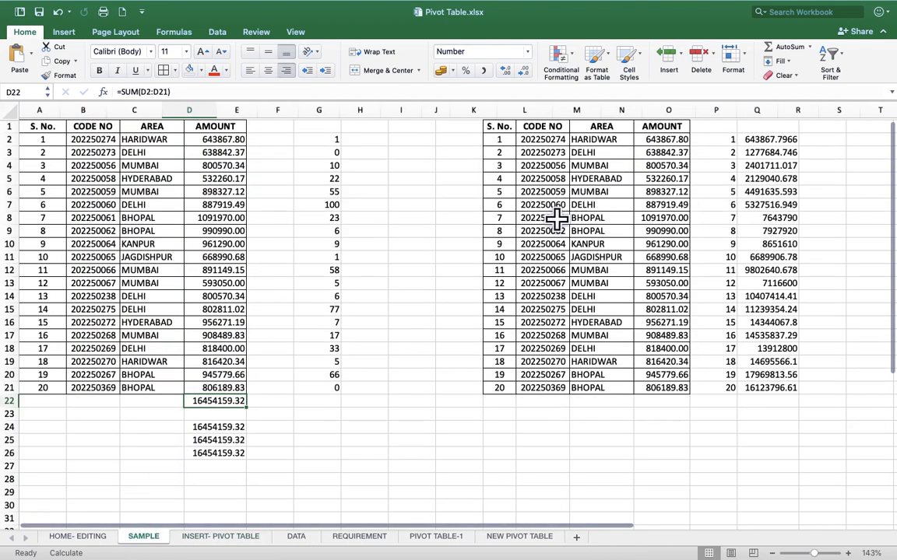
pyautogui.click(288, 205)
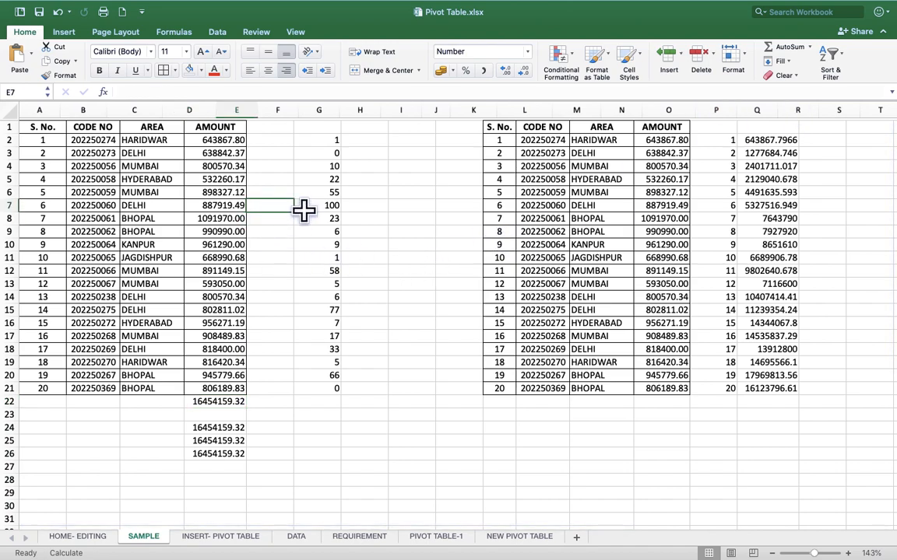
pyautogui.click(784, 62)
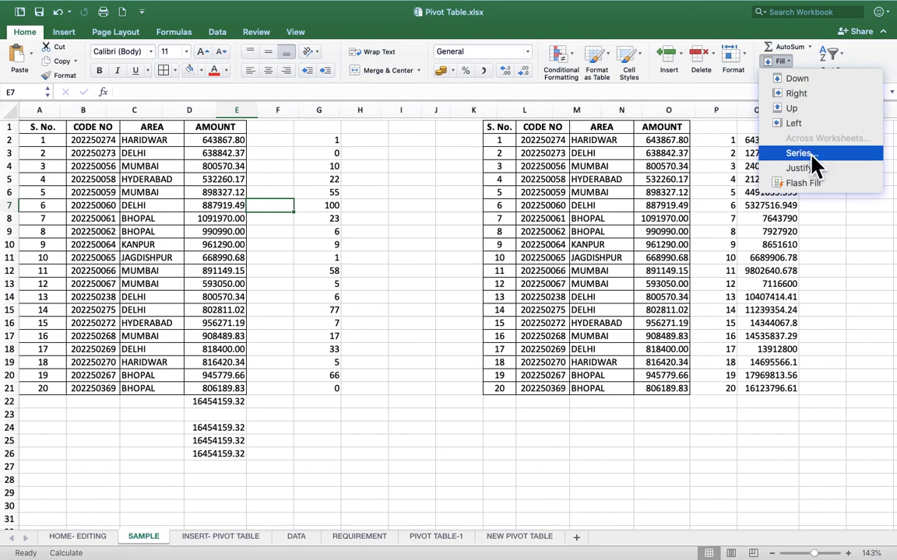
pyautogui.click(400, 274)
# Step: Use Fill Down to copy the value above into cell F22
pyautogui.click(313, 403)
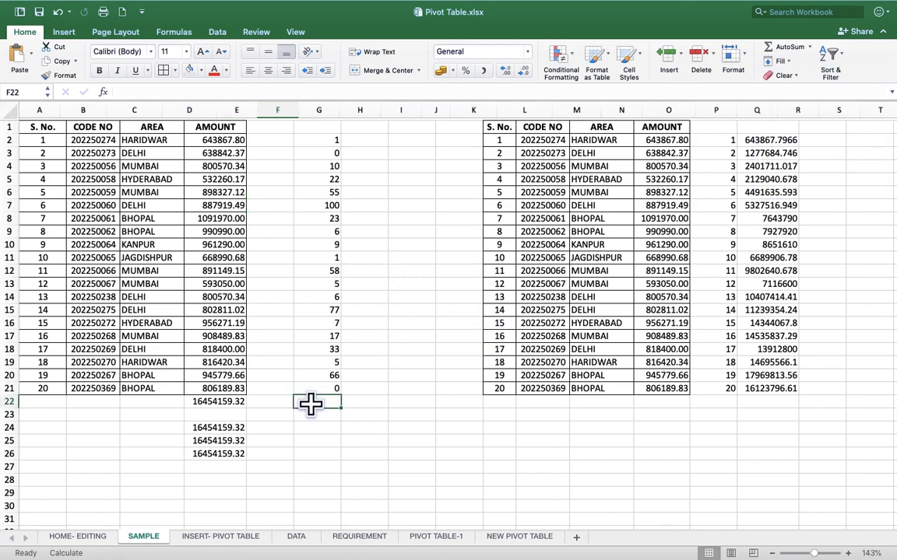
pyautogui.click(785, 61)
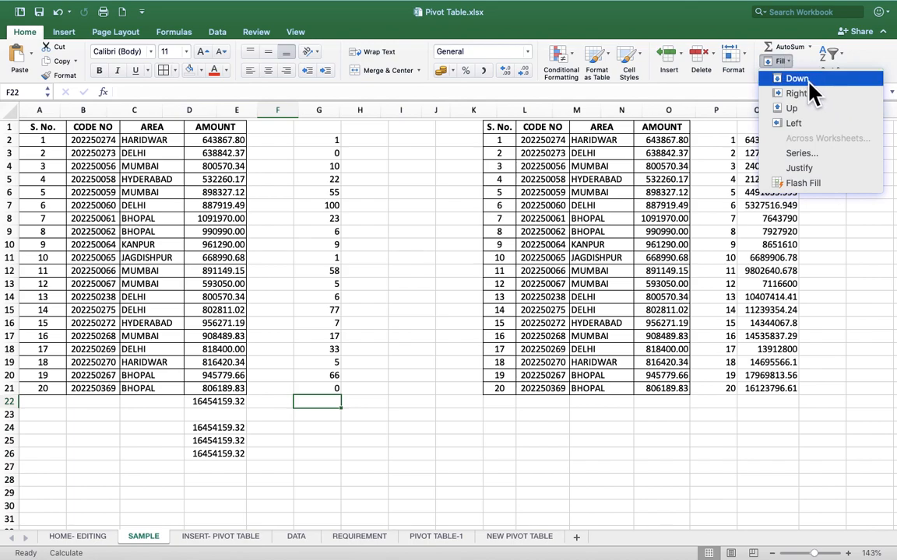
pyautogui.click(808, 81)
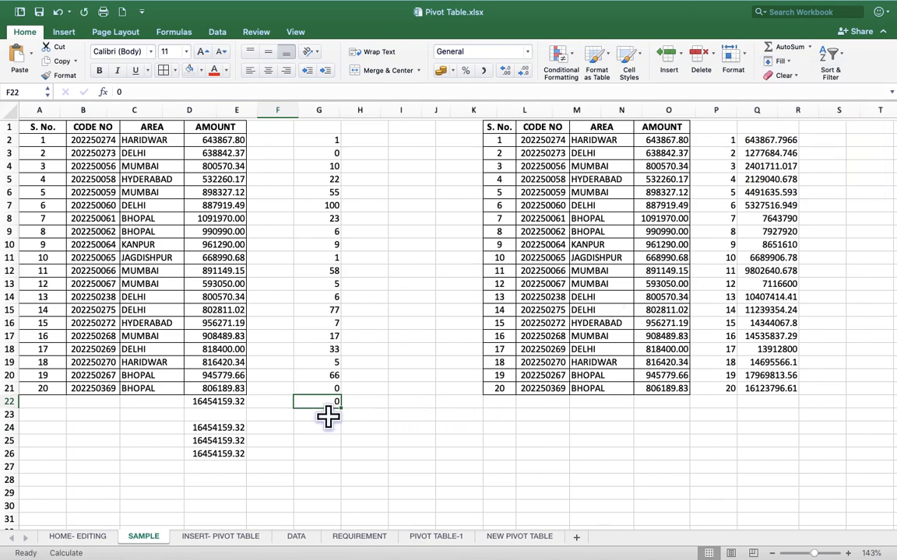
# Step: Use Fill Right to copy the value of F22 into cell G22
pyautogui.click(367, 404)
pyautogui.click(769, 64)
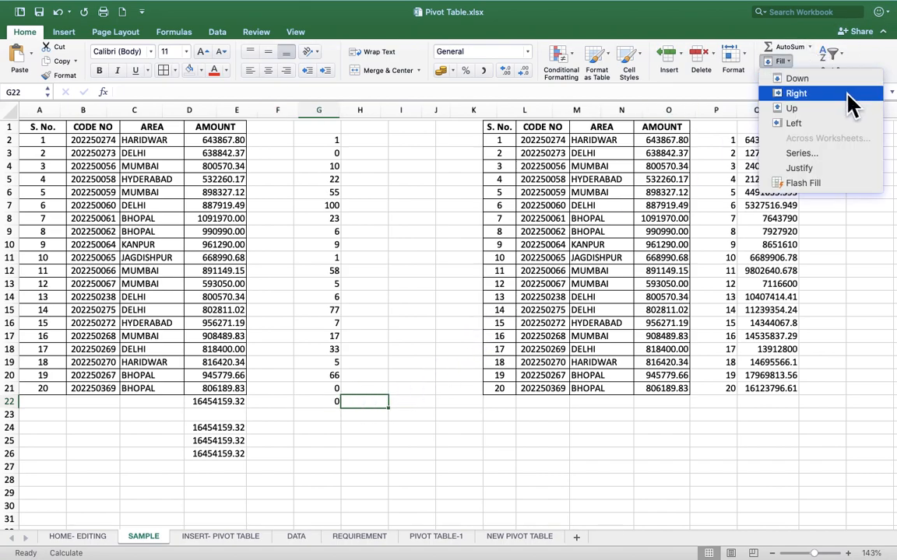
pyautogui.click(794, 91)
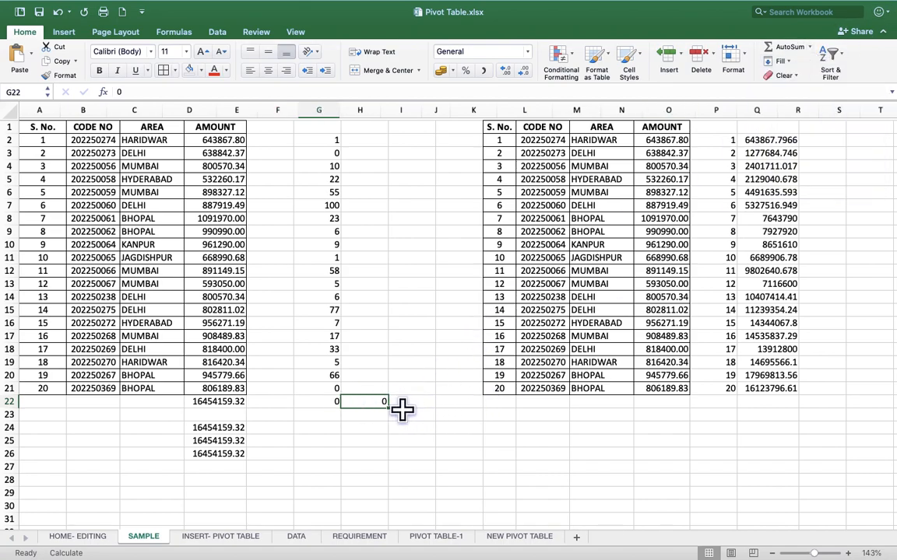
# Step: Use Fill Left to copy the value of F22 into cell E22
pyautogui.click(280, 402)
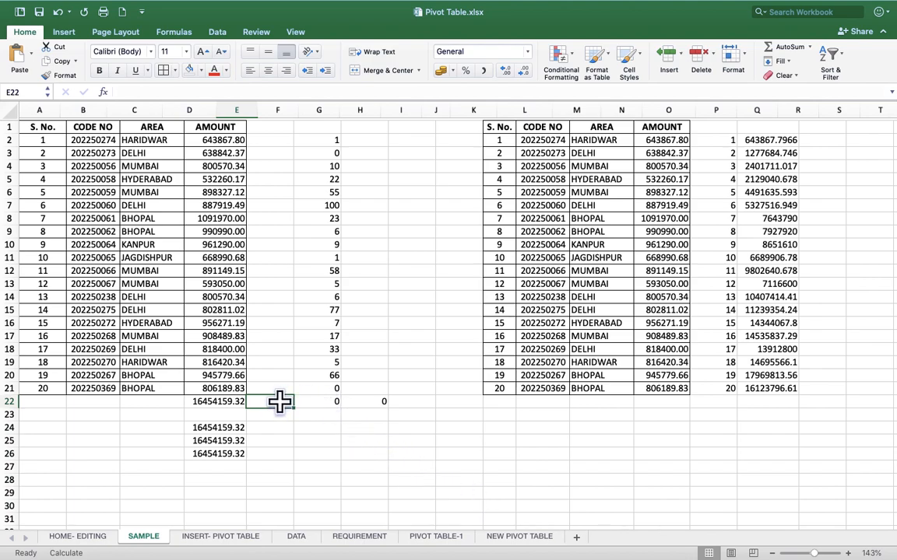
pyautogui.click(325, 399)
pyautogui.click(274, 401)
pyautogui.click(784, 61)
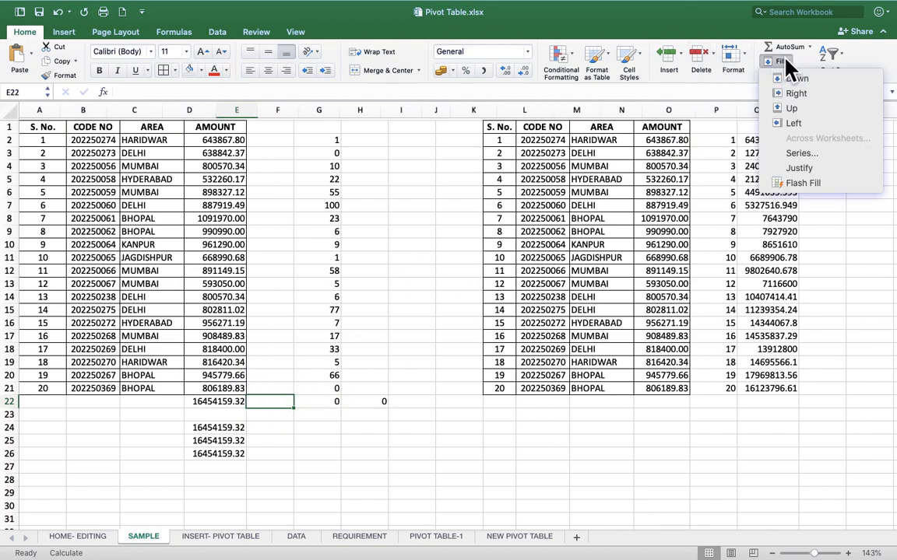
pyautogui.click(804, 122)
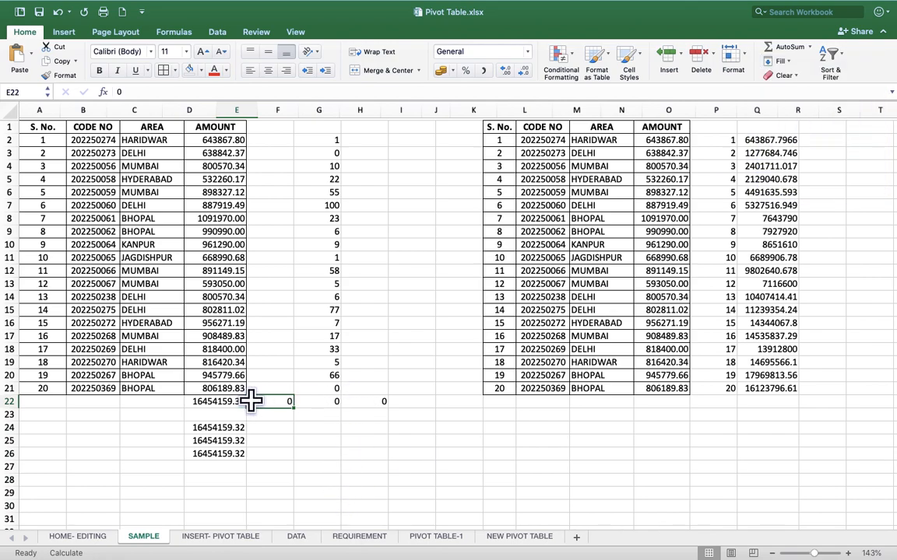
# Step: Use Fill Up to copy the value of F2 into cell F1
pyautogui.click(779, 61)
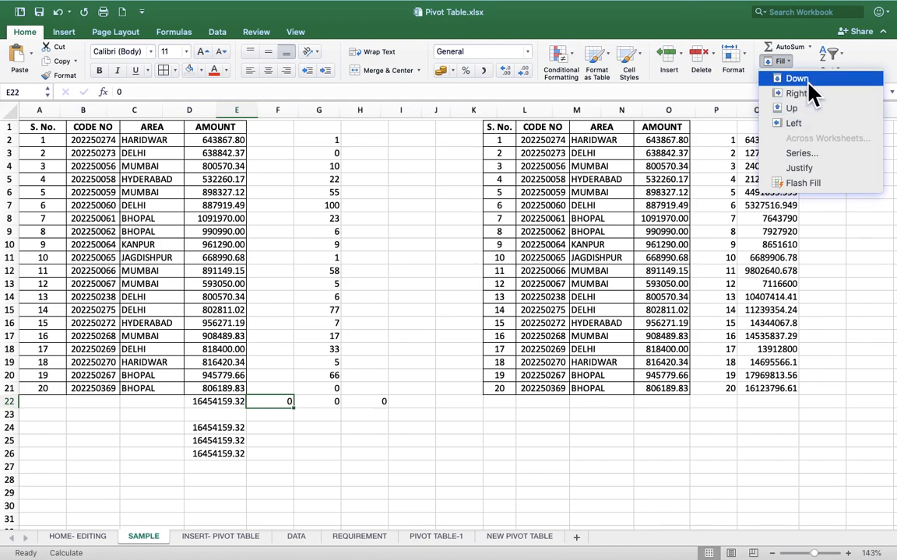
pyautogui.click(344, 136)
pyautogui.click(366, 179)
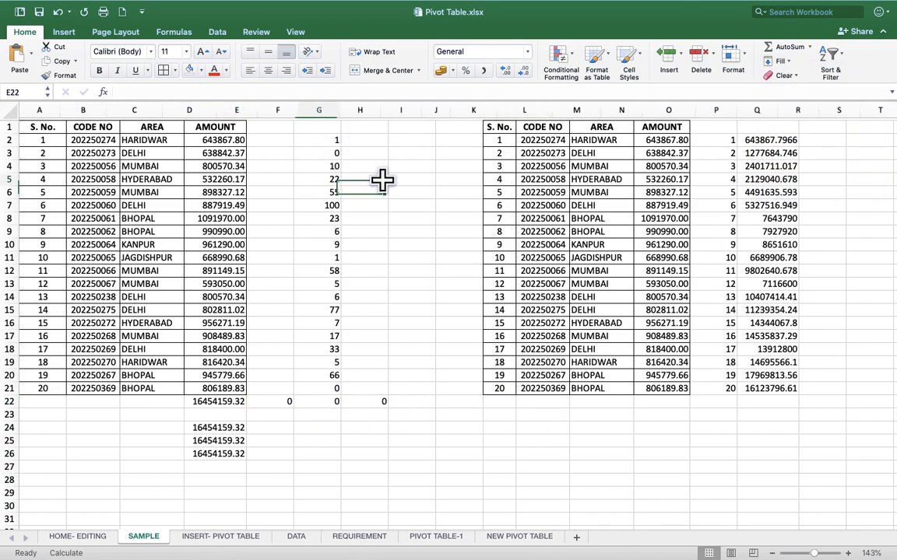
pyautogui.click(325, 126)
pyautogui.click(778, 61)
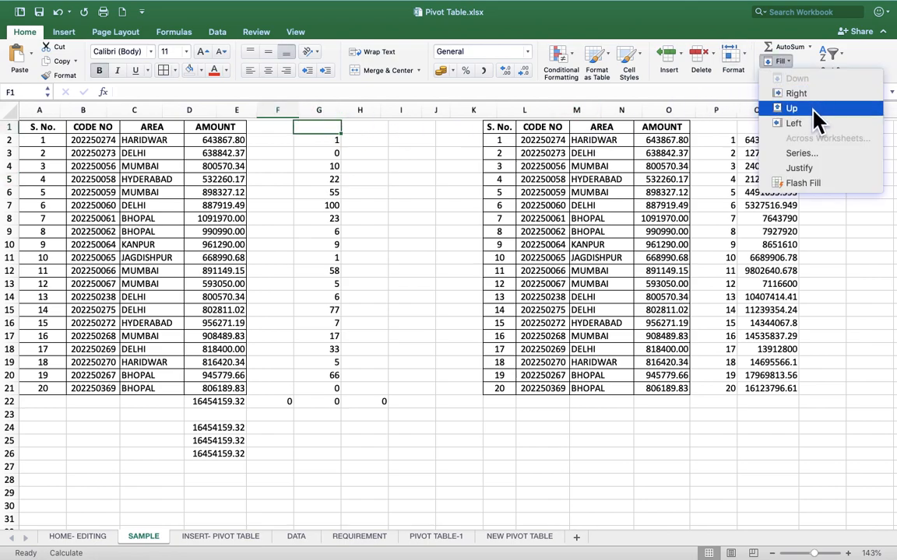
pyautogui.click(814, 111)
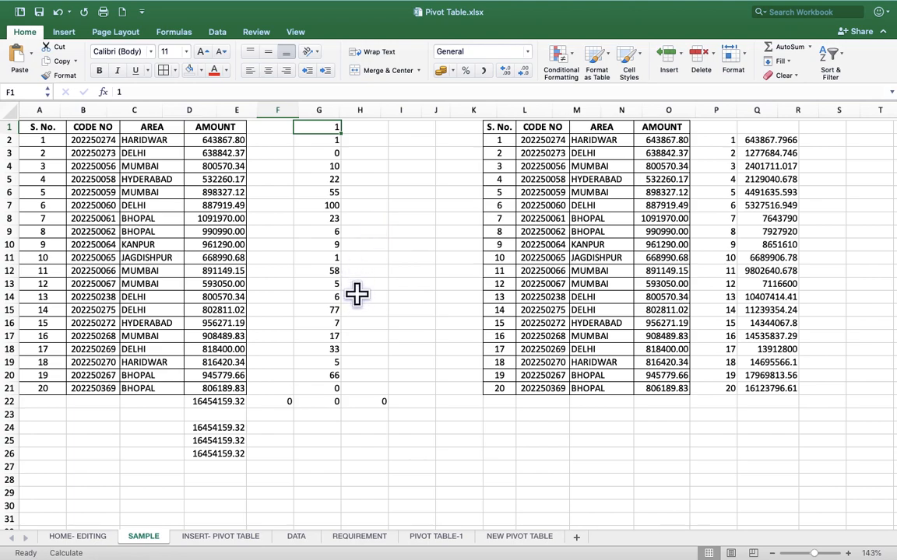
pyautogui.click(788, 63)
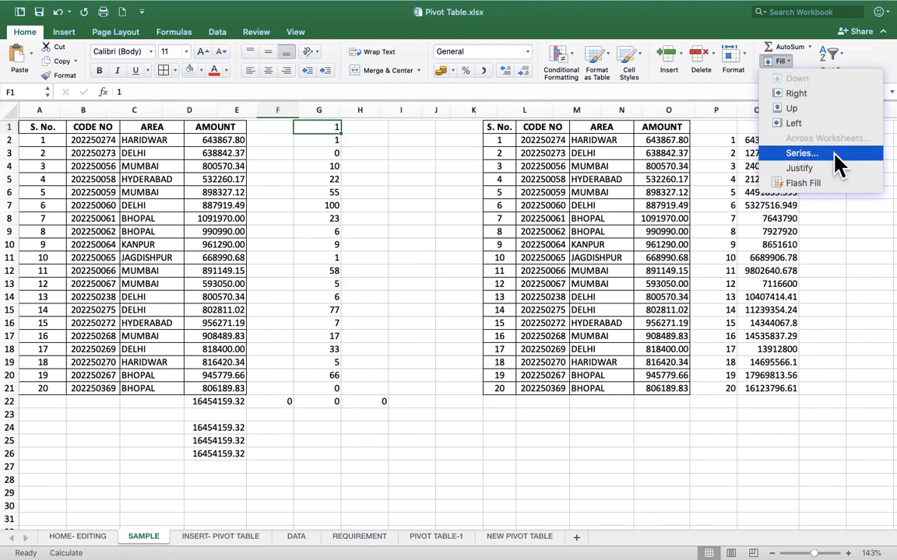
pyautogui.click(446, 478)
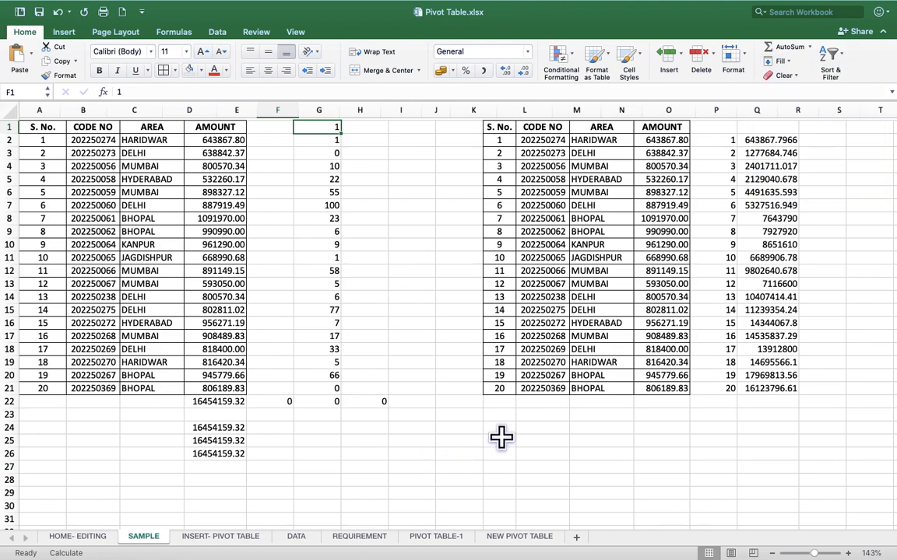
pyautogui.scroll(-2, 500, 437)
pyautogui.scroll(2, 501, 437)
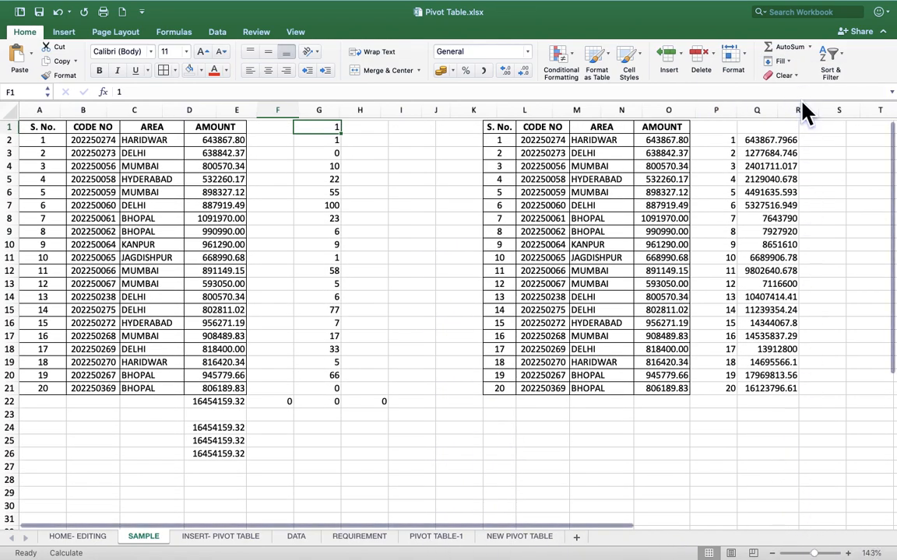
# Step: Apply cell borders to the blank range Q2:T21 beside the existing tables
pyautogui.click(819, 133)
pyautogui.press('Right')
pyautogui.press('Right')
pyautogui.press('Right')
pyautogui.press('Right')
pyautogui.press('Right')
pyautogui.press('Right')
pyautogui.press('Right')
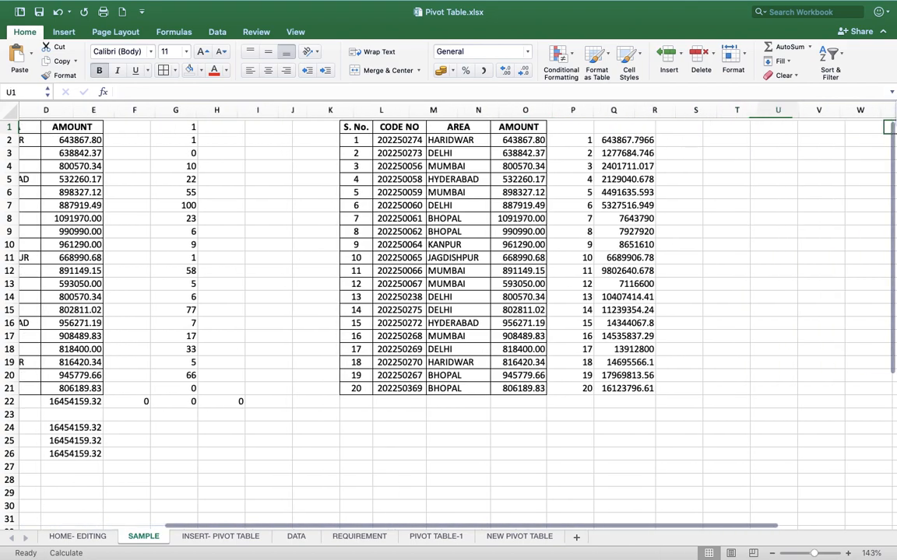
pyautogui.press('Right')
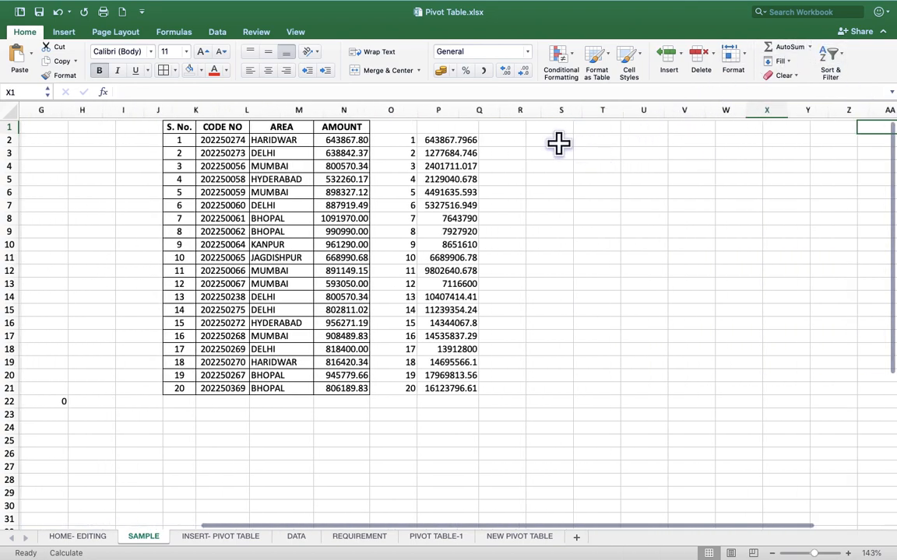
pyautogui.moveTo(557, 138); pyautogui.dragTo(711, 385)
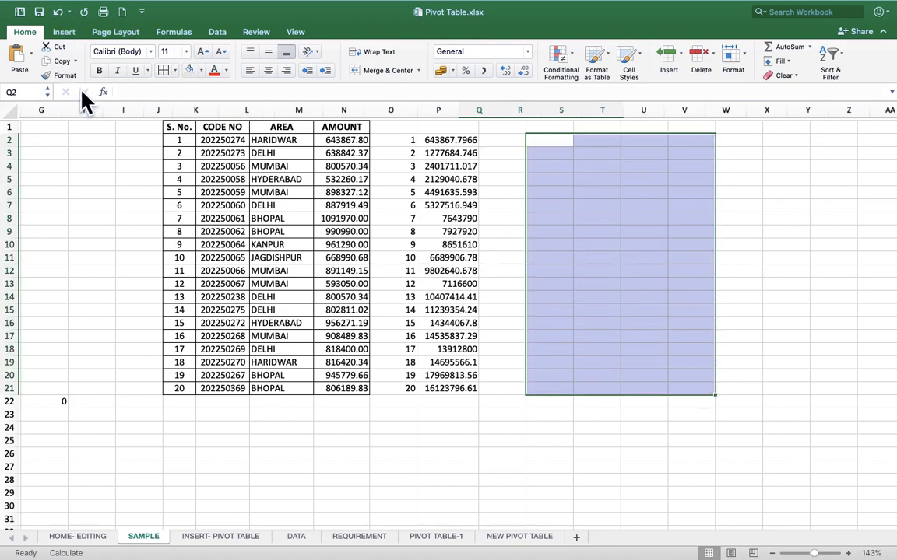
pyautogui.click(164, 71)
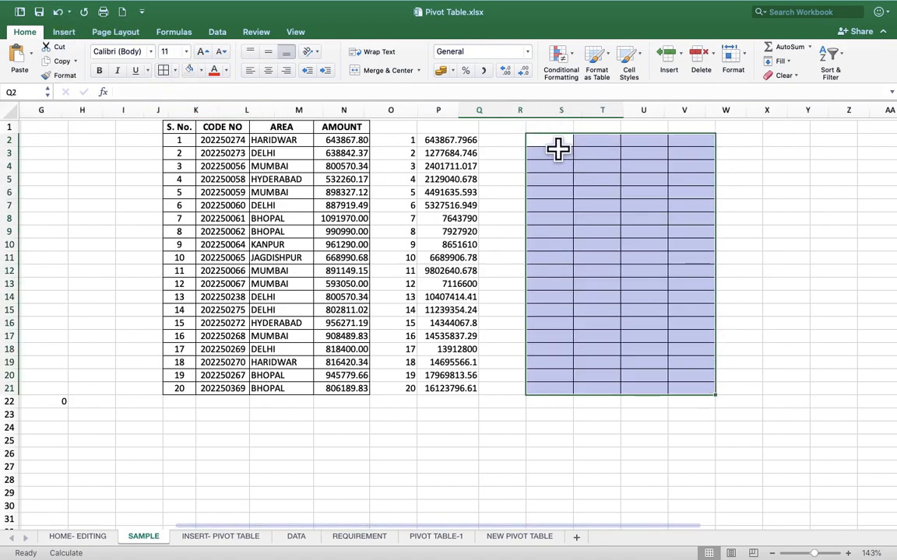
# Step: Copy the table headings J1:M1 into the first row of the bordered grid, starting at Q2
pyautogui.moveTo(169, 130); pyautogui.dragTo(320, 125)
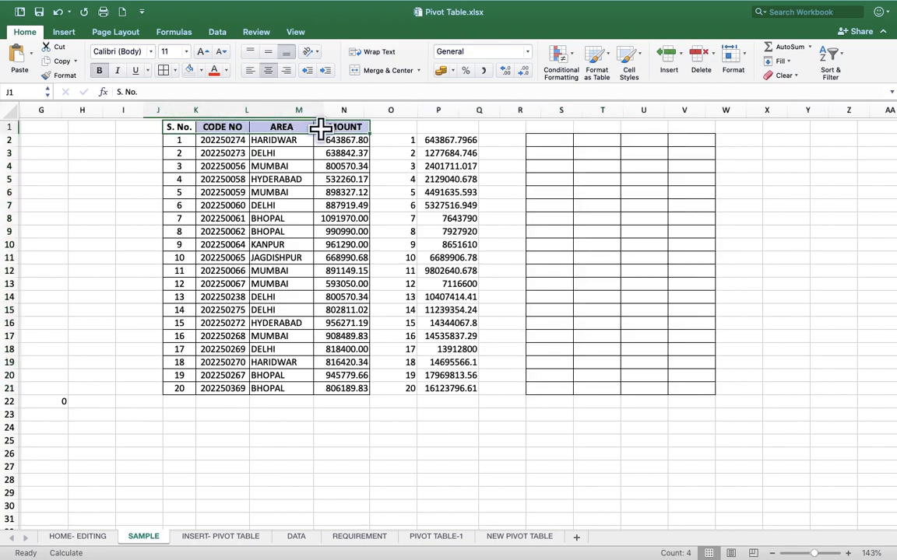
pyautogui.press('super+c')
pyautogui.click(554, 140)
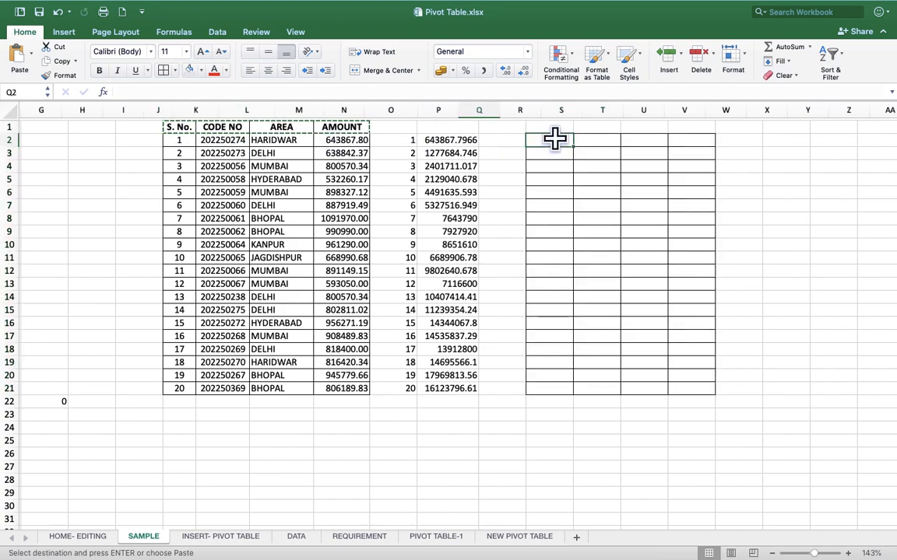
pyautogui.press('Return')
# Step: Enter the serial numbers 1 to 10 one by one in cells Q3:Q12 under the S. No. heading
pyautogui.click(564, 155)
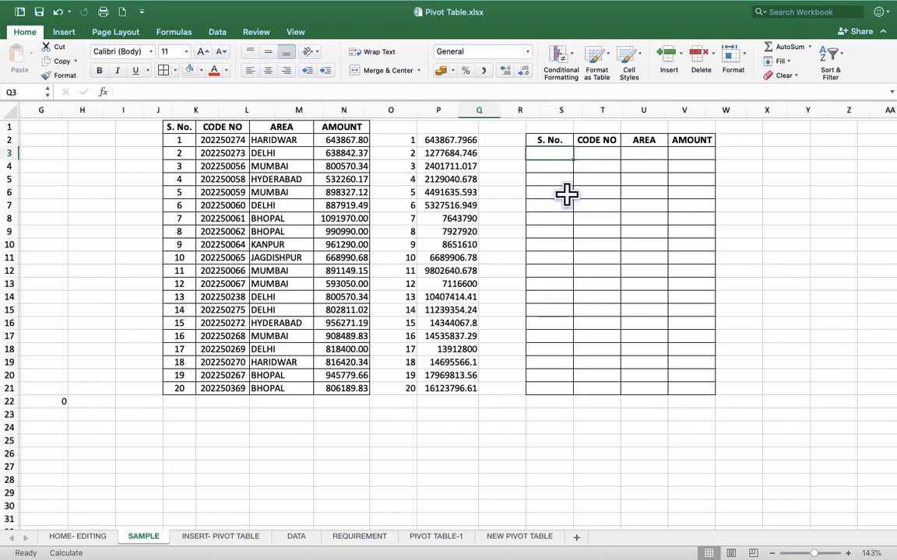
pyautogui.write('1')
pyautogui.press('Return')
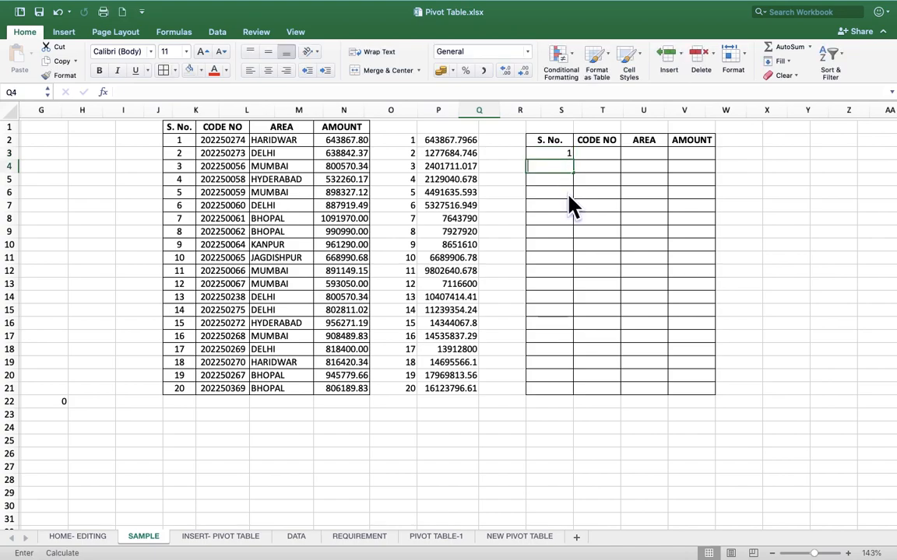
pyautogui.write('2')
pyautogui.press('Return')
pyautogui.write('3')
pyautogui.press('Return')
pyautogui.write('4')
pyautogui.press('Return')
pyautogui.write('5')
pyautogui.press('Return')
pyautogui.write('6')
pyautogui.press('Return')
pyautogui.write('7')
pyautogui.press('Return')
pyautogui.write('8')
pyautogui.press('Return')
pyautogui.write('9')
pyautogui.press('Return')
pyautogui.write('10')
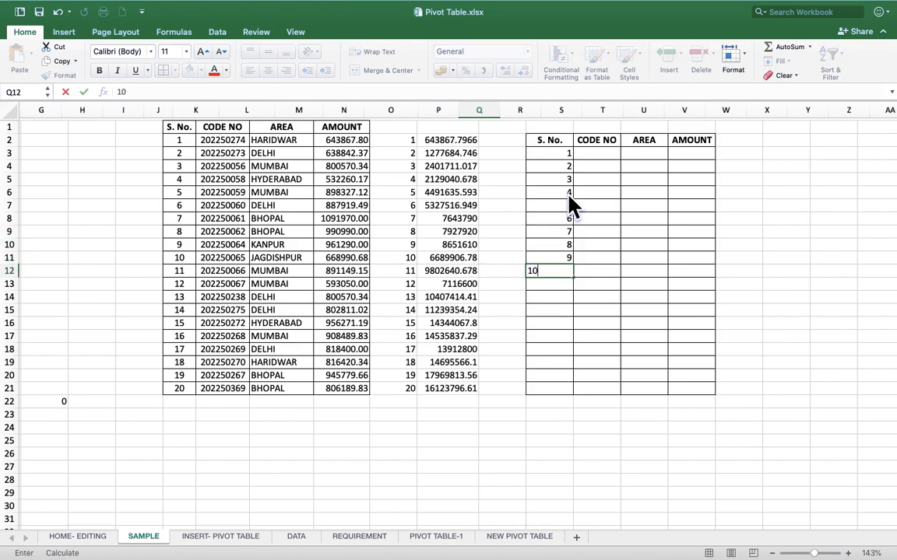
pyautogui.press('Return')
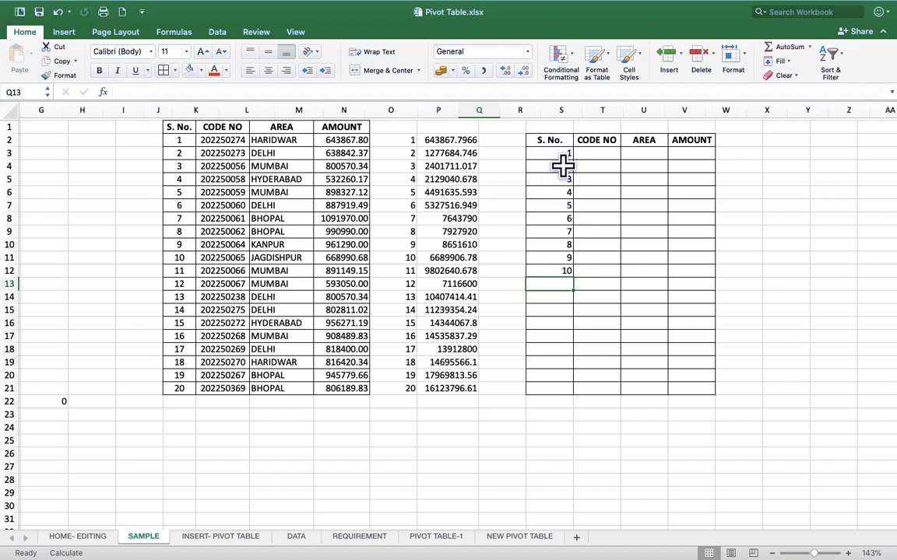
# Step: Clear the serial numbers in Q4:Q12, leaving only the first one in Q3
pyautogui.click(566, 166)
pyautogui.moveTo(565, 166); pyautogui.dragTo(566, 274)
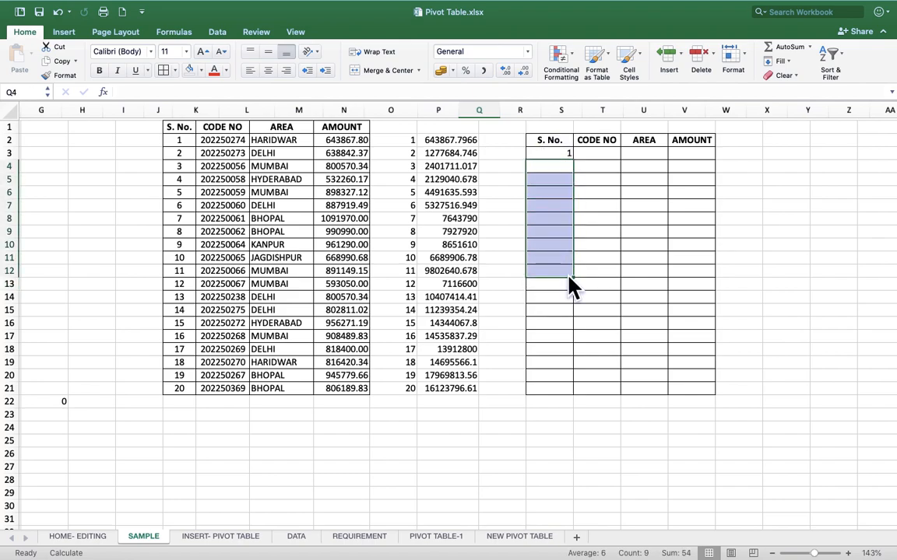
pyautogui.click(599, 192)
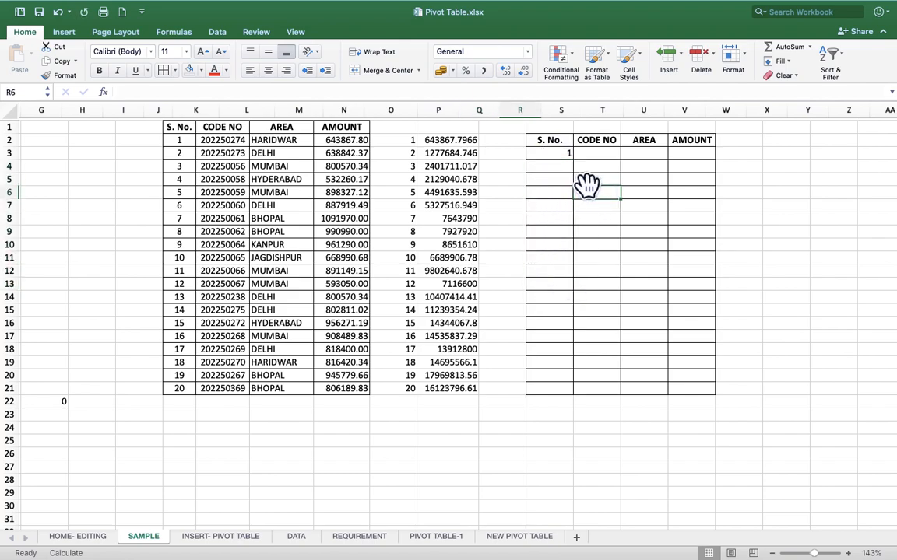
# Step: Enter 2 in cell Q4 and extend the Q3:Q4 pattern down to Q12 with the fill handle
pyautogui.click(560, 155)
pyautogui.click(563, 165)
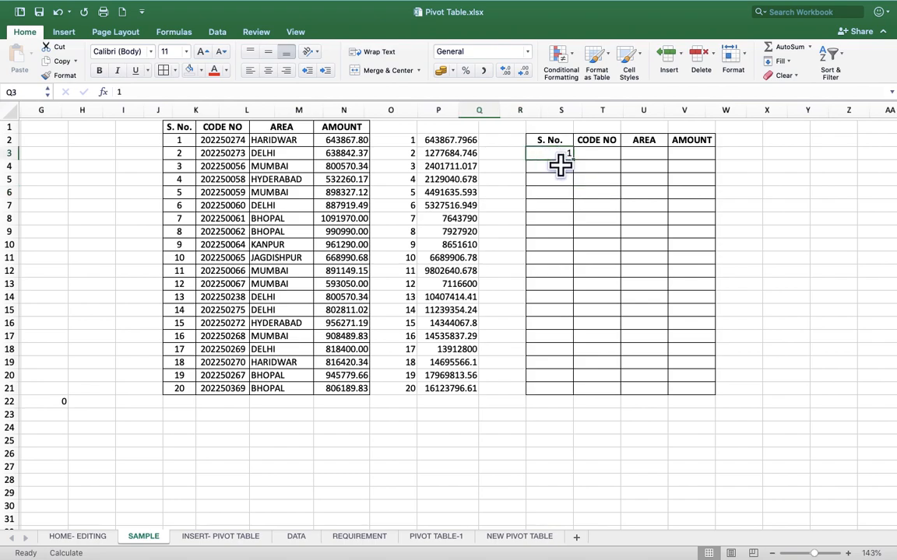
pyautogui.write('2')
pyautogui.press('Return')
pyautogui.moveTo(560, 154); pyautogui.dragTo(555, 164)
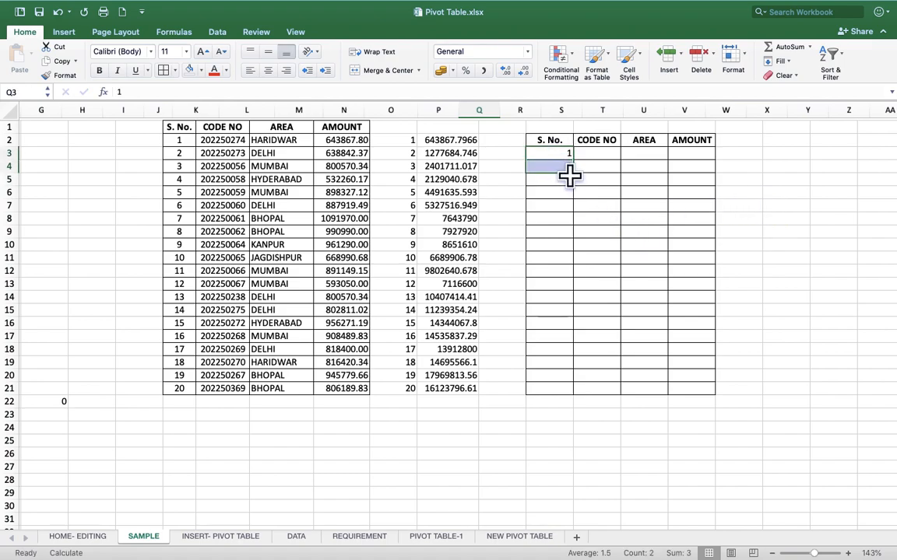
pyautogui.moveTo(572, 175); pyautogui.dragTo(568, 276)
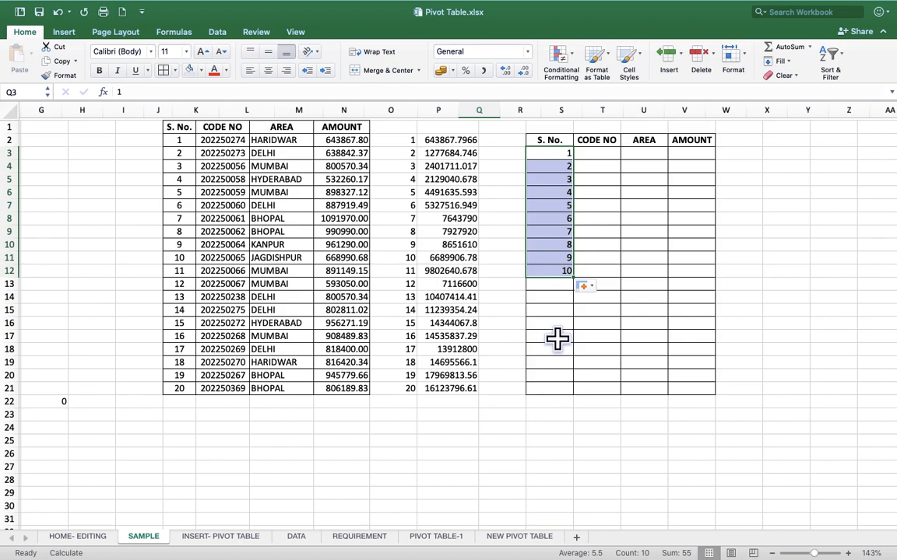
# Step: Clear the serial numbers in Q4:Q12 and enter the formula =Q3+1 in cell Q4
pyautogui.click(562, 327)
pyautogui.moveTo(556, 165); pyautogui.dragTo(569, 275)
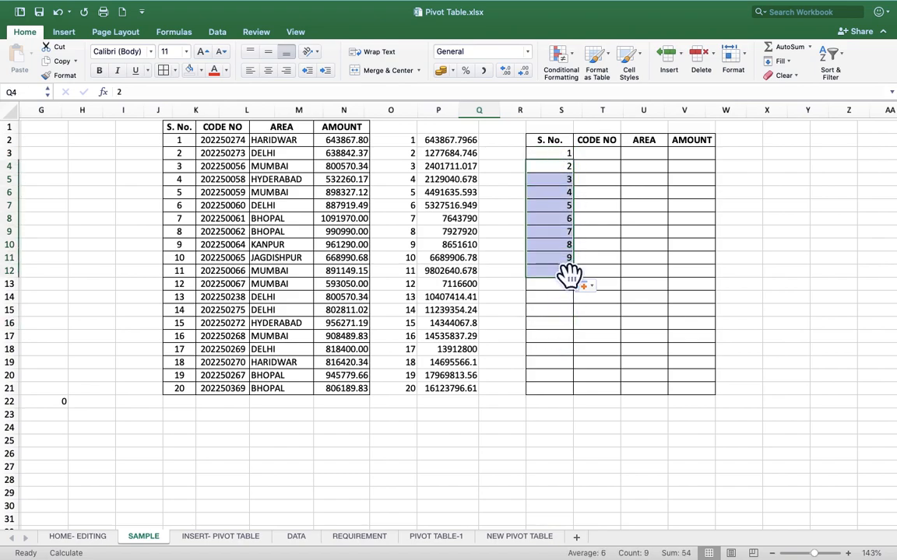
pyautogui.click(557, 166)
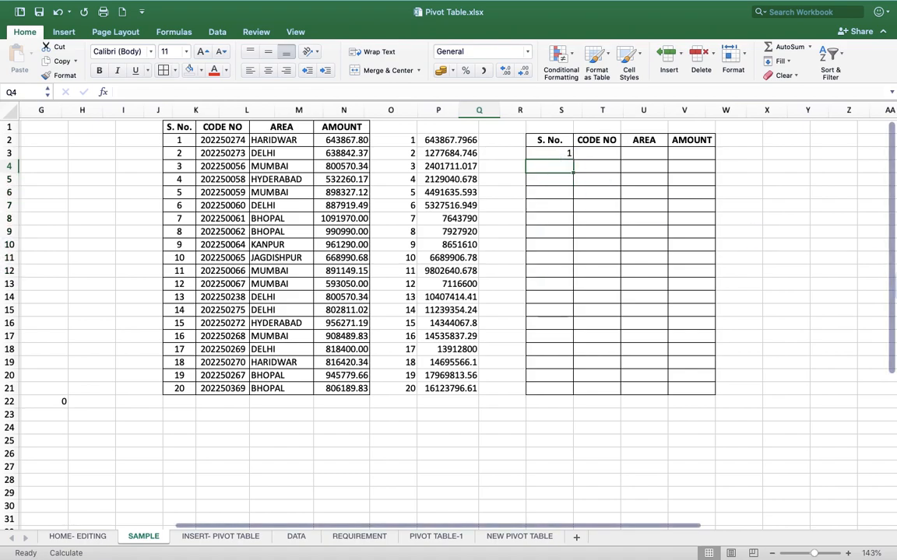
pyautogui.write('=')
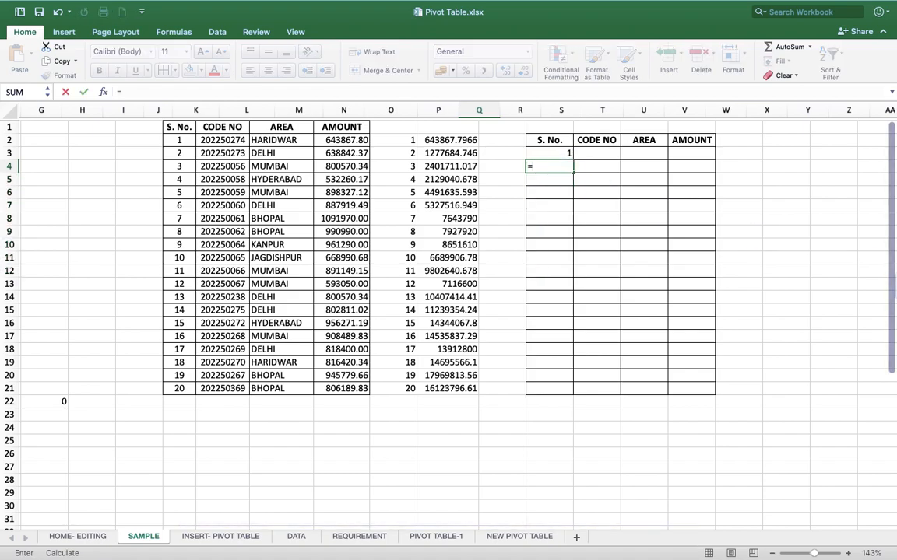
pyautogui.click(561, 154)
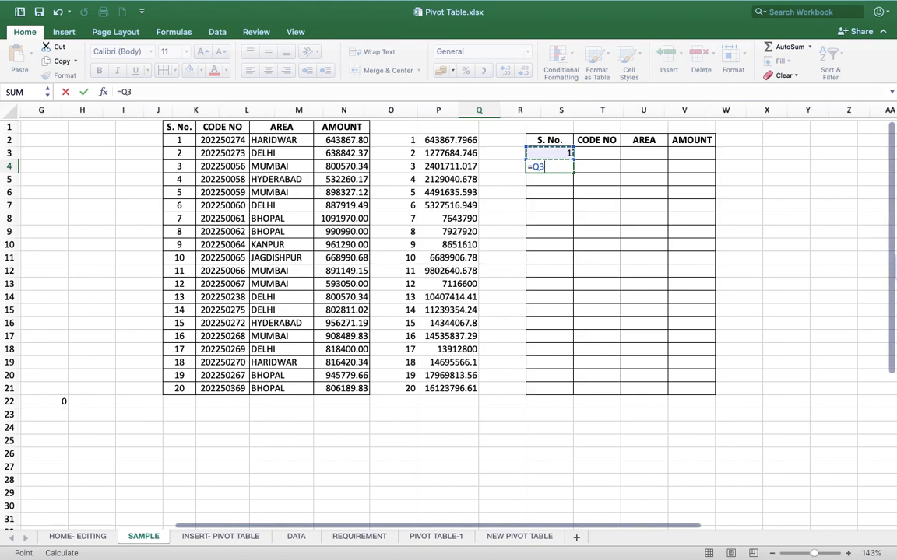
pyautogui.write('+1')
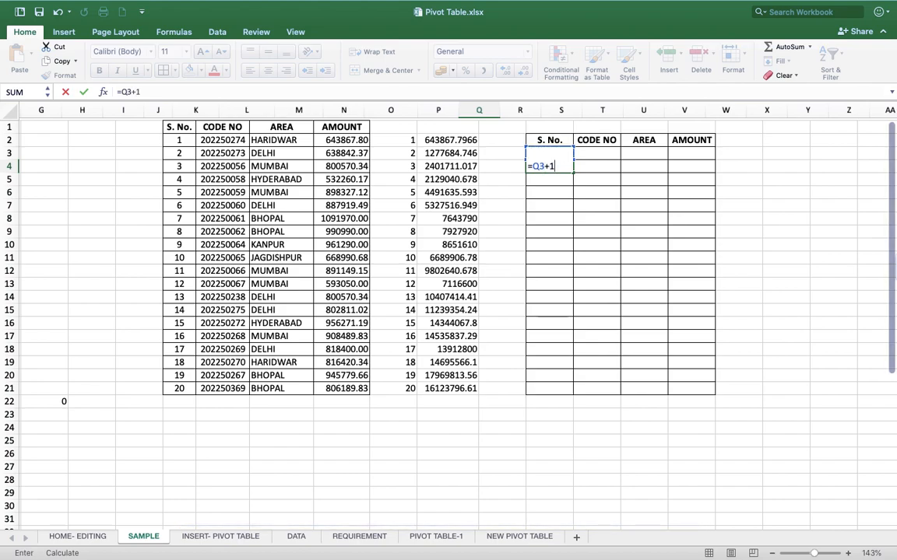
pyautogui.press('Return')
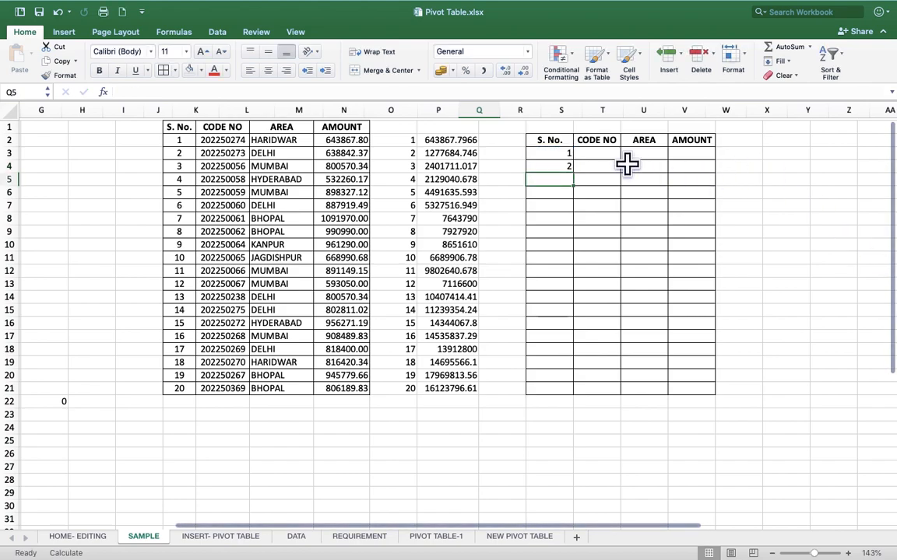
# Step: Copy the Q4 formula down to Q17 with the fill handle and recalculate the sheet
pyautogui.click(562, 165)
pyautogui.moveTo(577, 175); pyautogui.dragTo(580, 299)
pyautogui.click(559, 166)
pyautogui.moveTo(572, 172); pyautogui.dragTo(574, 343)
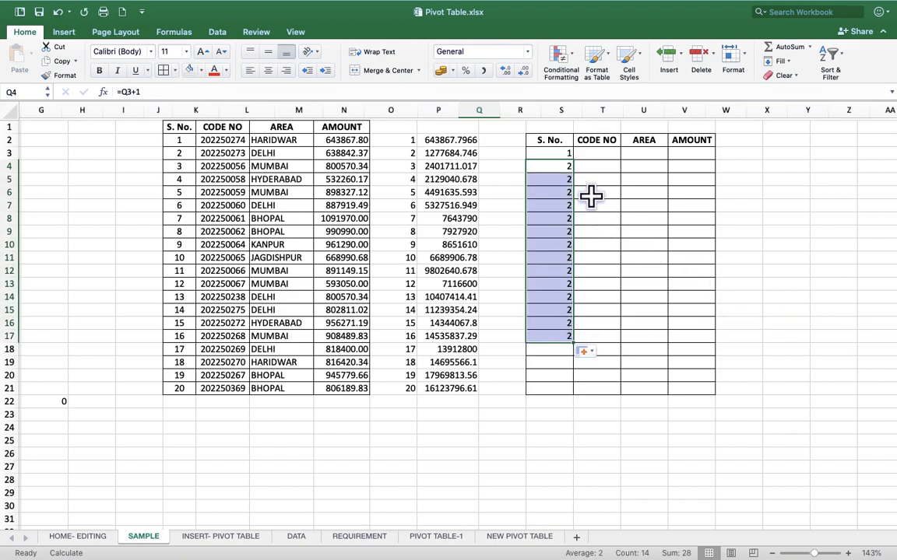
pyautogui.press('F9')
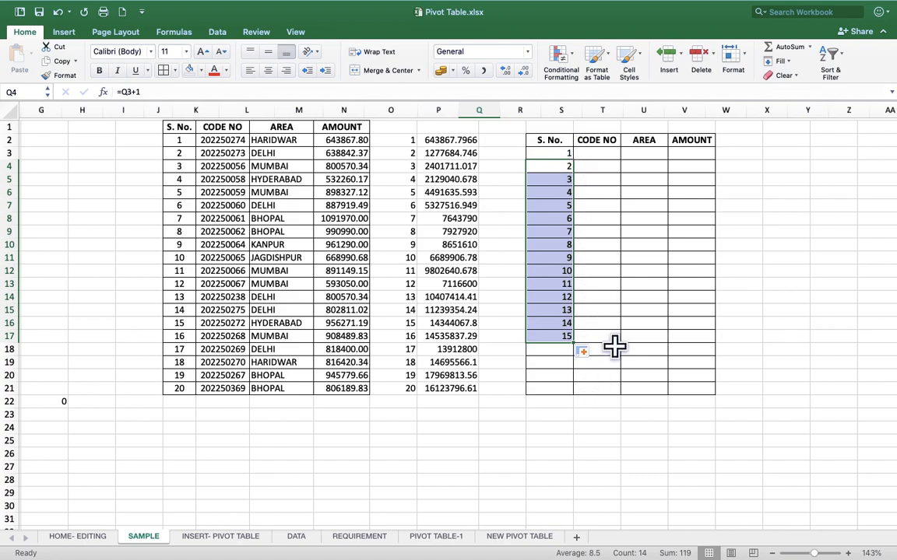
# Step: Examine the copied formula in cell Q5 without changing it
pyautogui.click(631, 259)
pyautogui.click(549, 166)
pyautogui.doubleClick(550, 179)
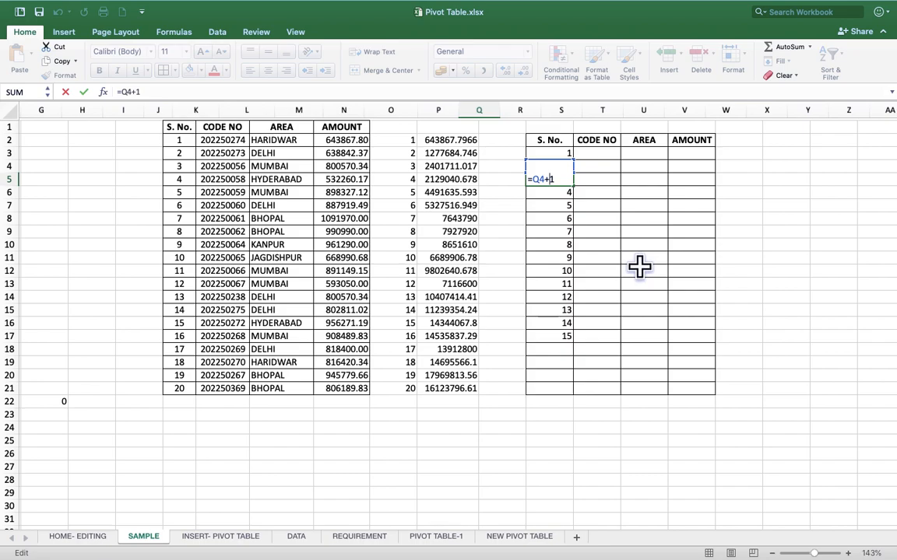
pyautogui.press('Escape')
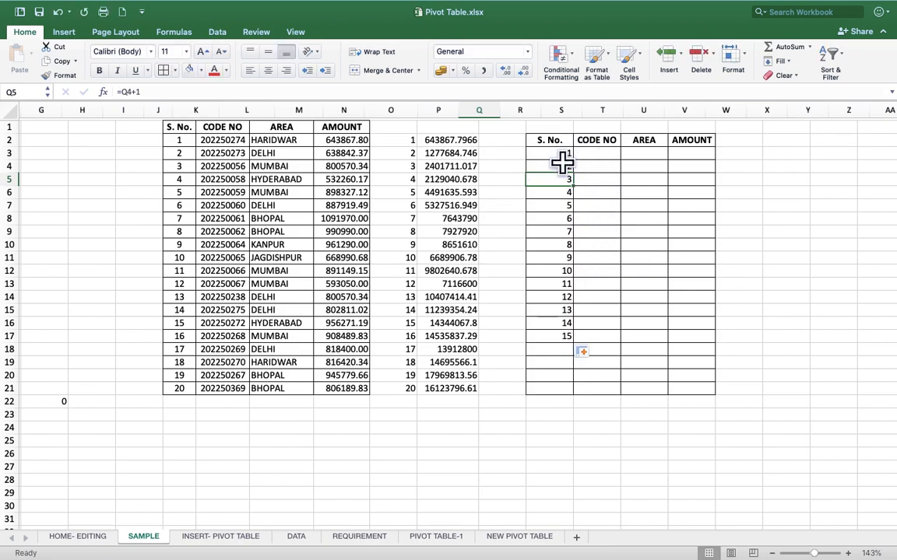
# Step: Clear the formula-based serial numbers in Q4:Q17 and enter the plain value 2 in cell Q4
pyautogui.moveTo(562, 163); pyautogui.dragTo(566, 323)
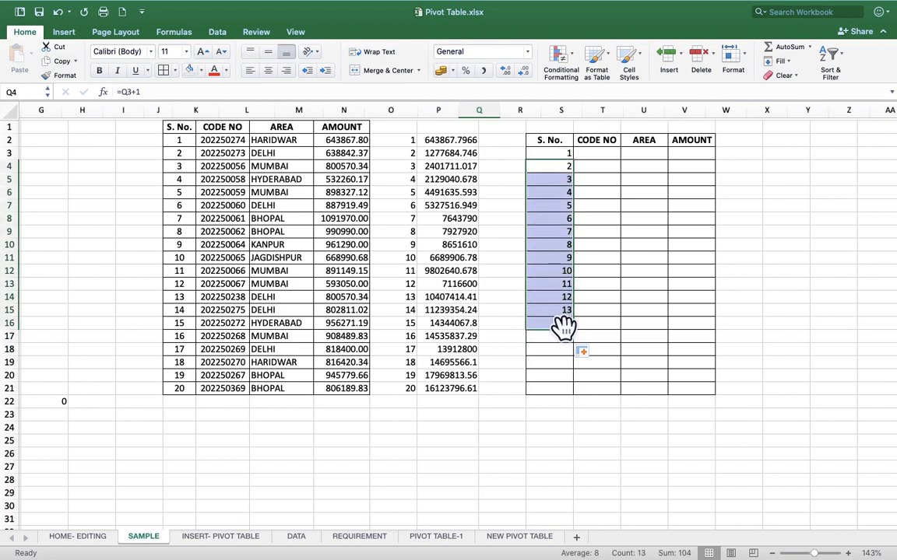
pyautogui.click(633, 220)
pyautogui.click(559, 166)
pyautogui.write('2')
pyautogui.click(633, 205)
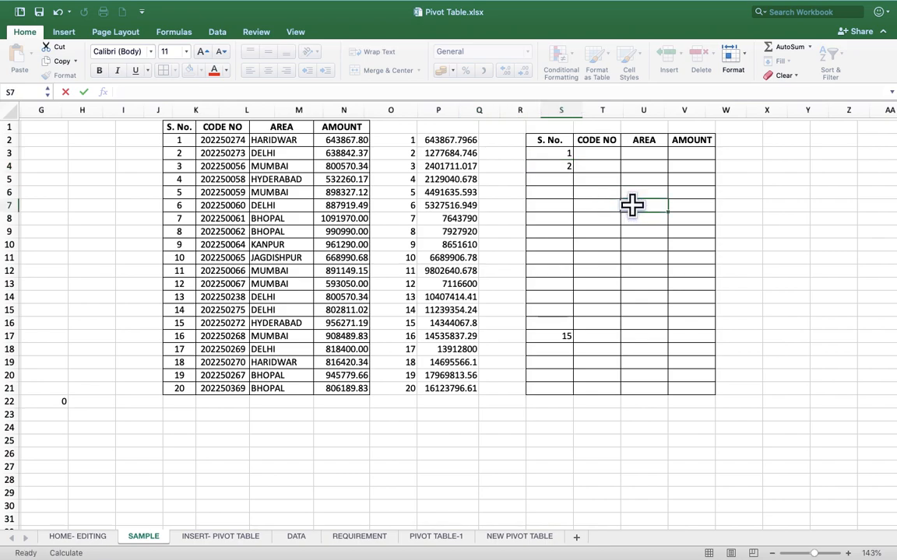
pyautogui.click(562, 335)
pyautogui.press('Delete')
# Step: Try Fill Series from the blank cell Q5 in columns, with the Linear type and step value 1
pyautogui.click(561, 178)
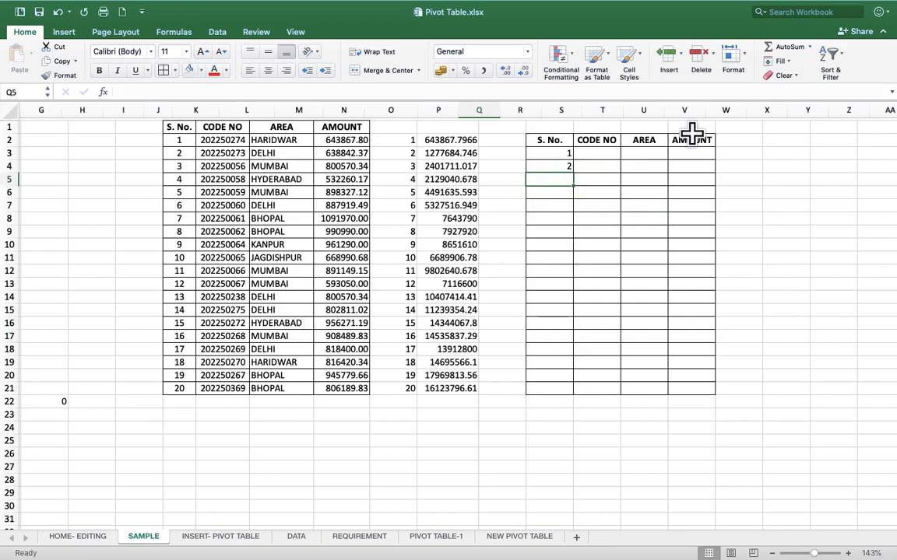
pyautogui.click(778, 62)
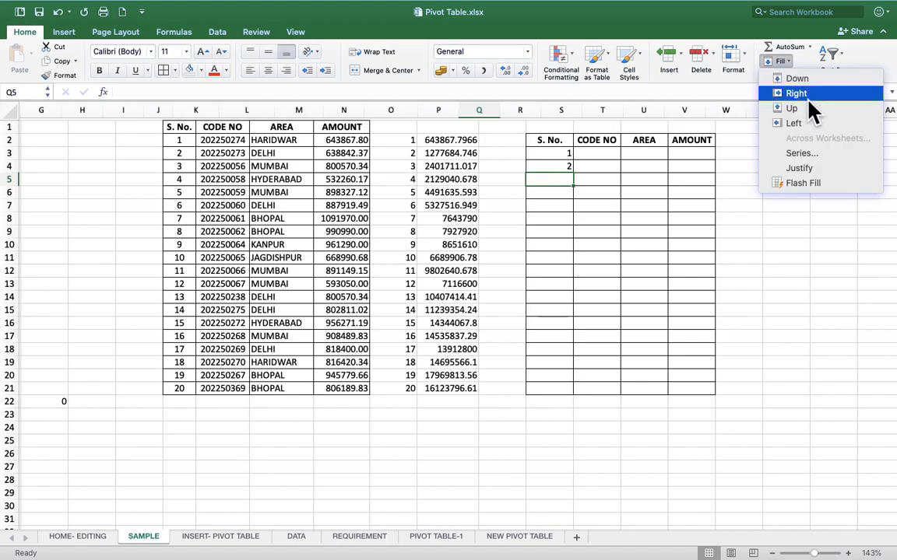
pyautogui.click(828, 153)
pyautogui.moveTo(435, 106); pyautogui.dragTo(322, 121)
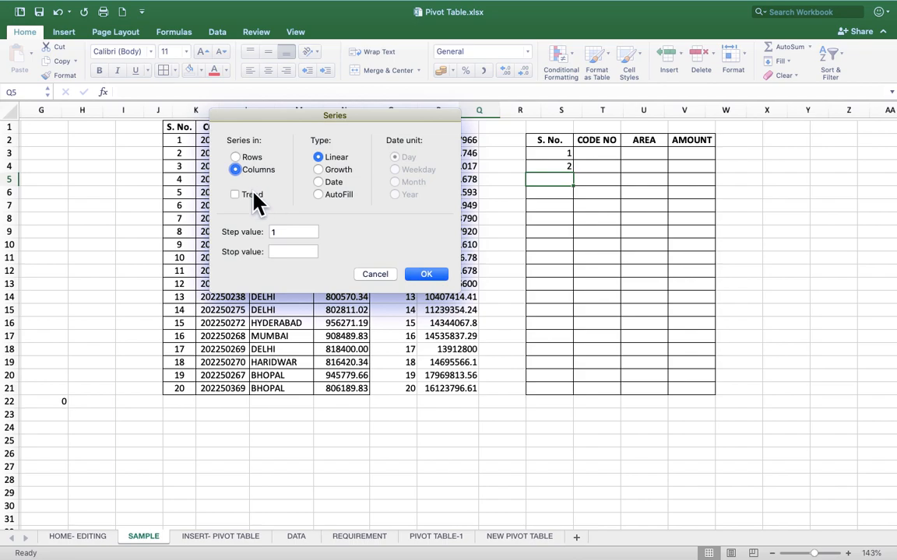
pyautogui.click(431, 280)
# Step: Fill the range Q3:Q17 with a linear series in columns using the Trend option
pyautogui.moveTo(566, 155); pyautogui.dragTo(556, 340)
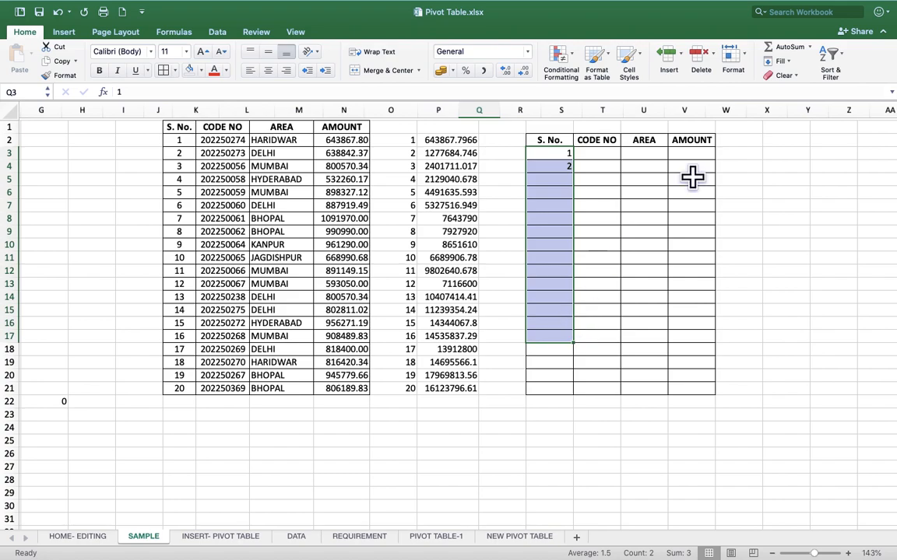
pyautogui.click(781, 61)
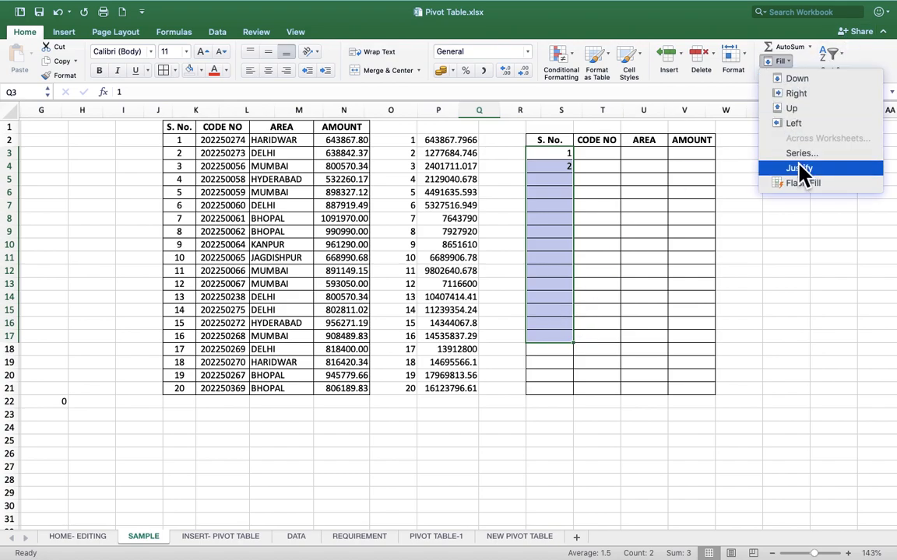
pyautogui.click(800, 156)
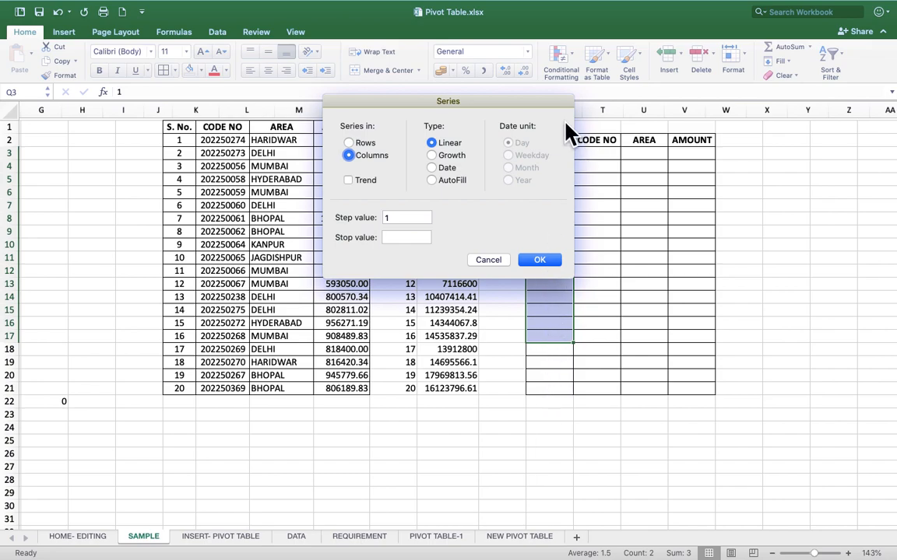
pyautogui.click(365, 180)
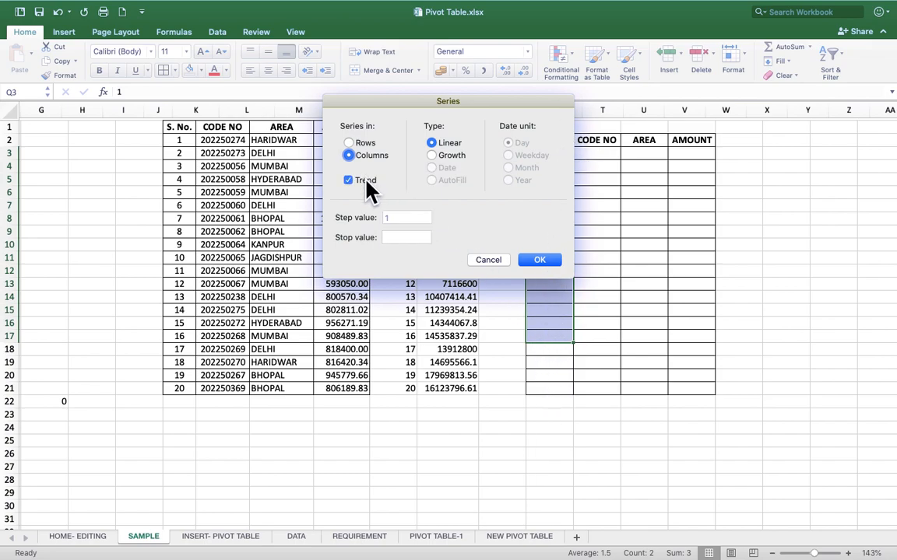
pyautogui.click(556, 260)
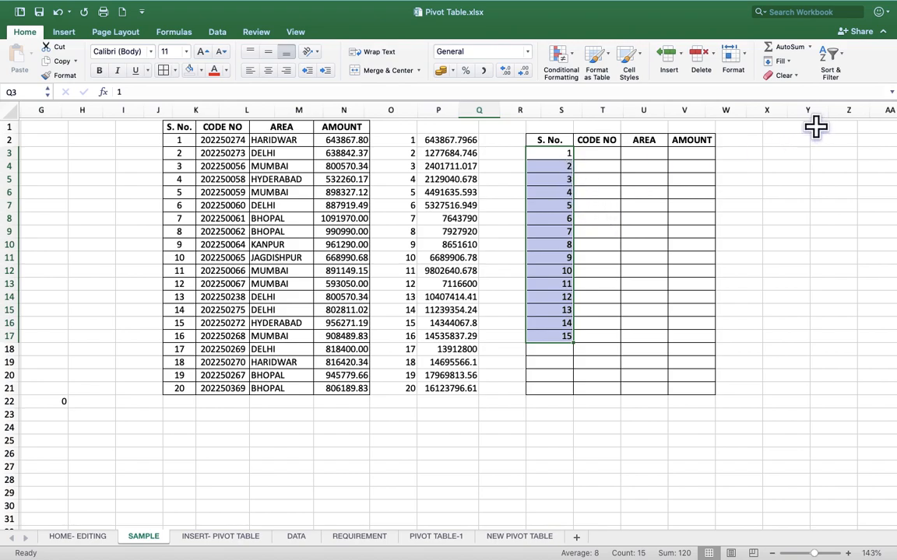
# Step: Clear the serial numbers in Q4:Q17, keeping the 1 in Q3
pyautogui.moveTo(555, 166); pyautogui.dragTo(555, 330)
pyautogui.press('Delete')
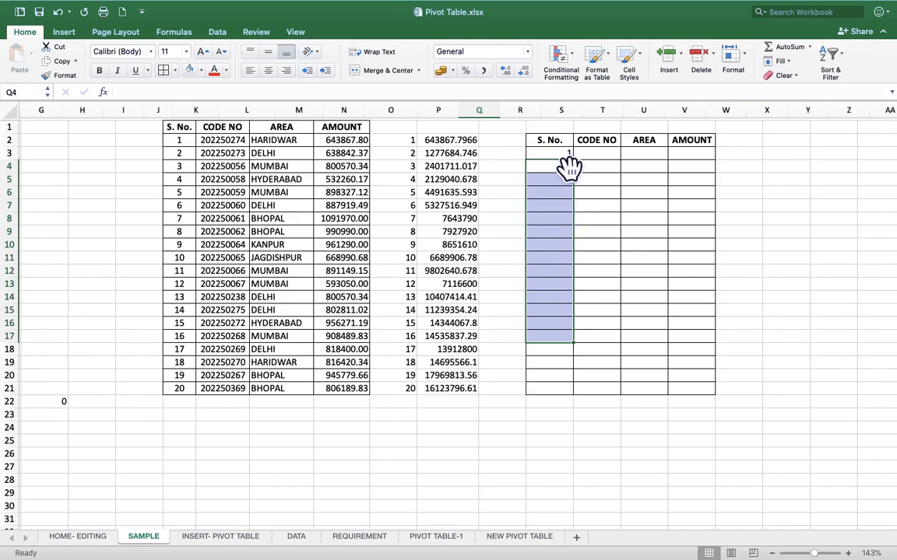
pyautogui.click(569, 169)
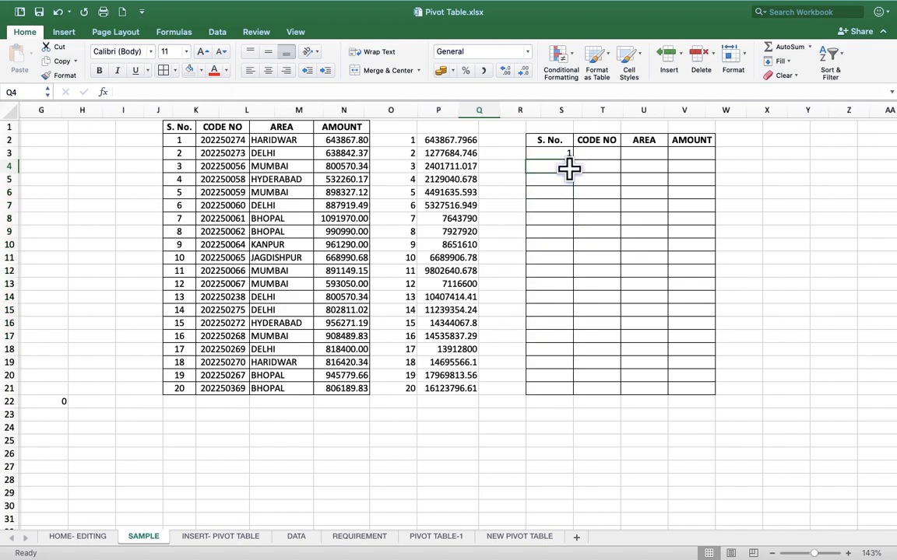
# Step: Try Fill Series from the blank cell Q4 with Columns, Linear type, step value 1 and no stop value
pyautogui.click(785, 62)
pyautogui.click(806, 154)
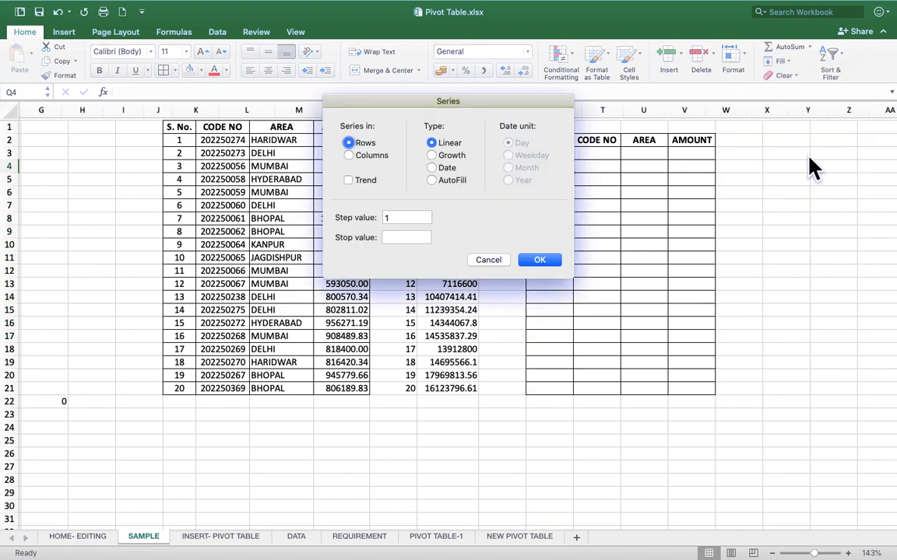
pyautogui.click(374, 156)
pyautogui.click(399, 217)
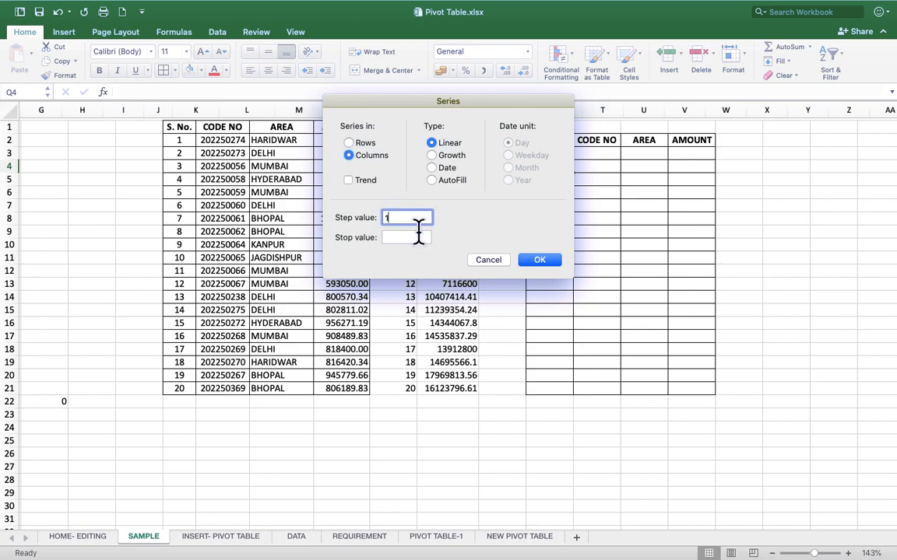
pyautogui.click(414, 237)
pyautogui.click(542, 262)
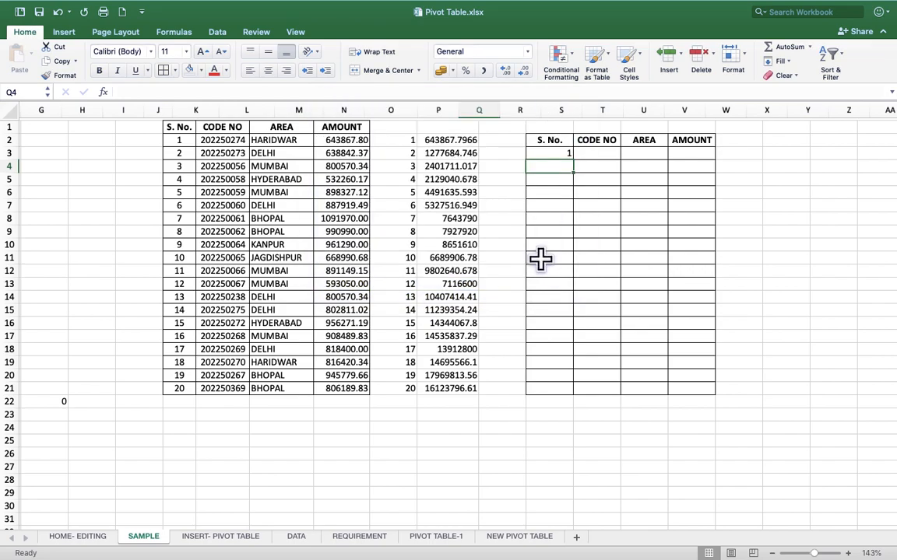
pyautogui.click(561, 152)
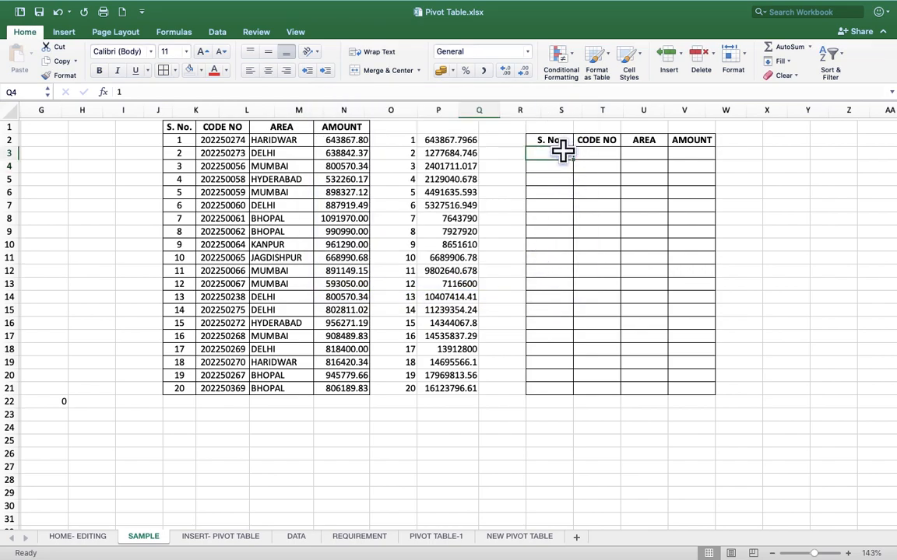
# Step: Fill serial numbers down from Q3 with a linear series in columns, using step value 1 and stop value 10
pyautogui.click(780, 61)
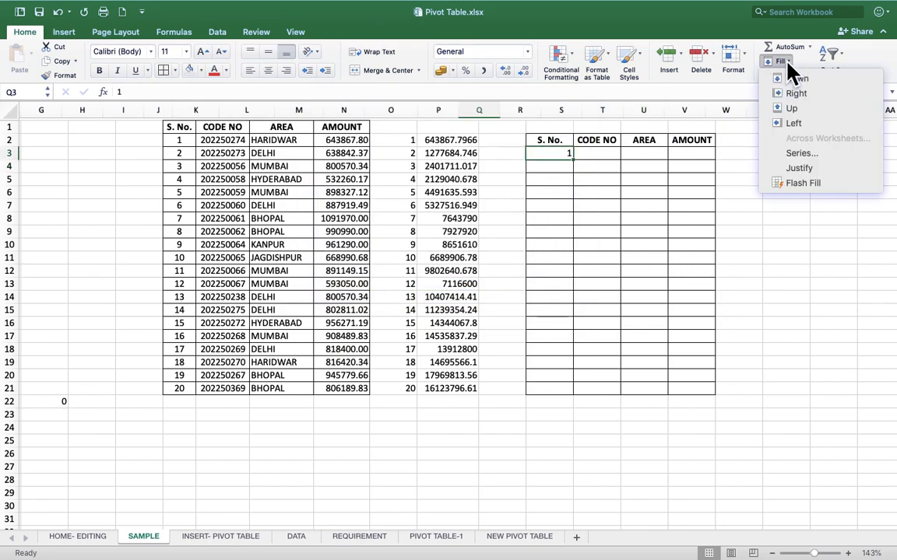
pyautogui.click(802, 154)
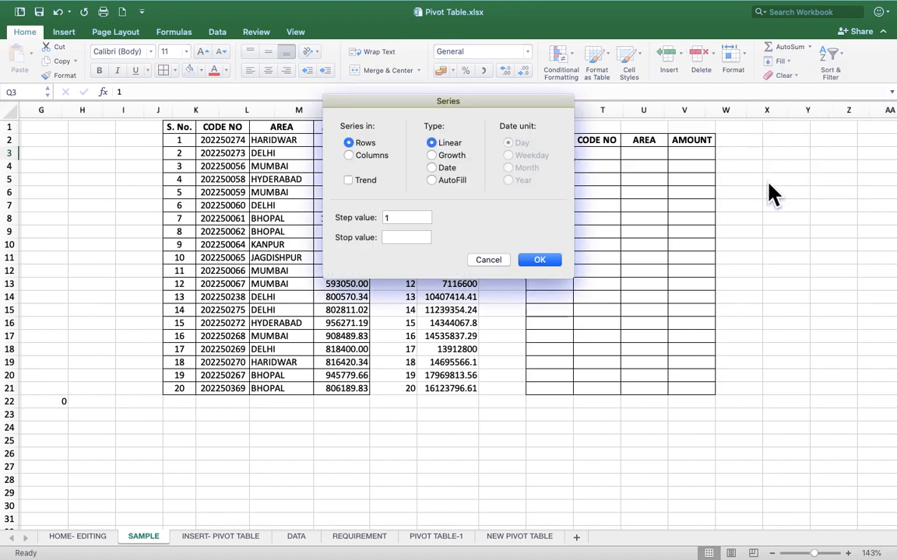
pyautogui.click(406, 218)
pyautogui.click(406, 237)
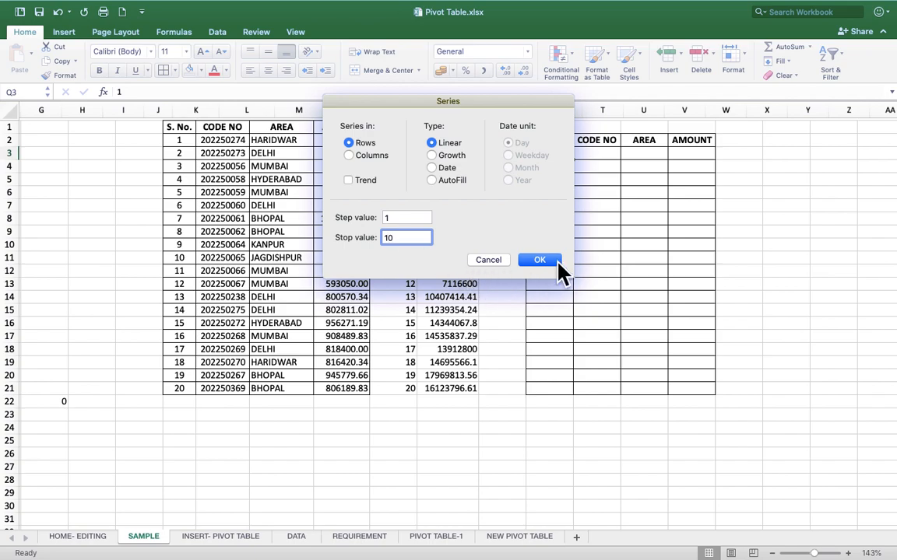
pyautogui.click(379, 156)
pyautogui.click(545, 261)
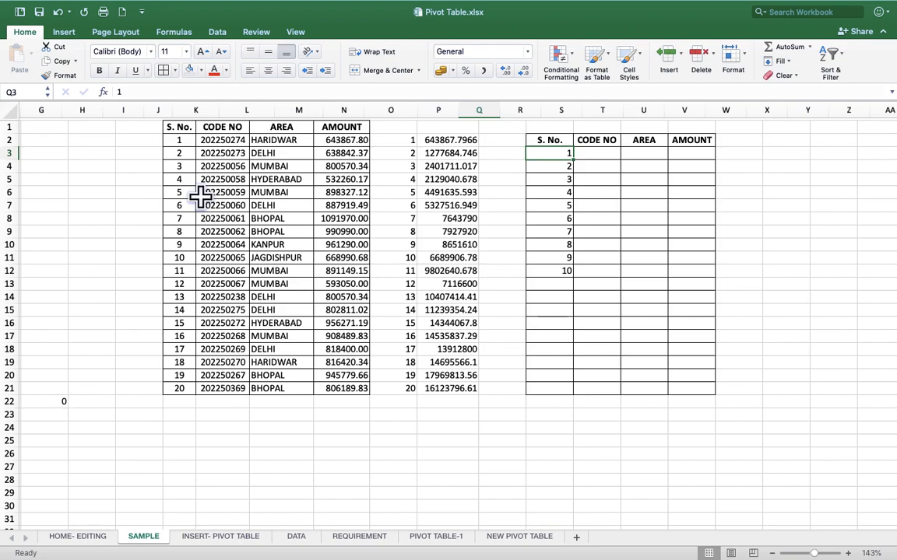
# Step: Clear all the serial numbers in the range Q3:Q12
pyautogui.doubleClick(558, 167)
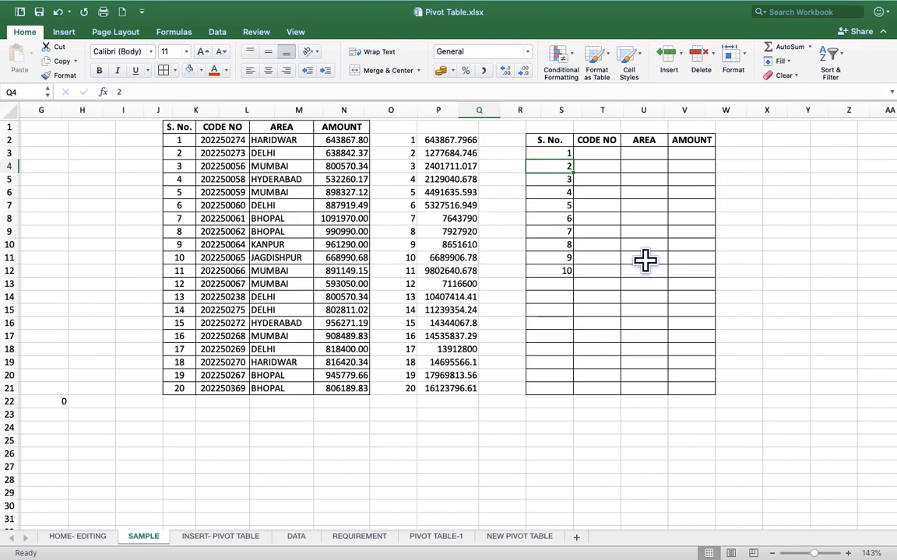
pyautogui.moveTo(558, 153); pyautogui.dragTo(567, 271)
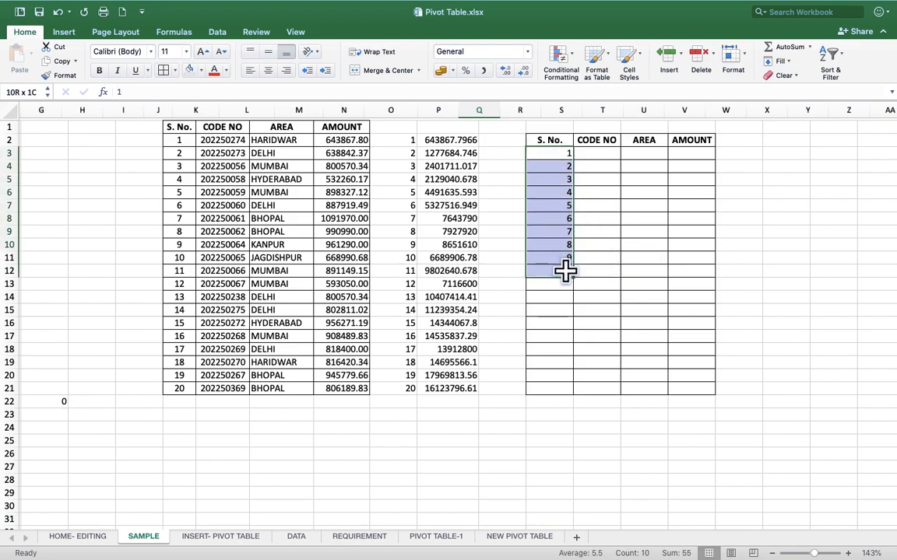
pyautogui.click(779, 61)
pyautogui.click(837, 156)
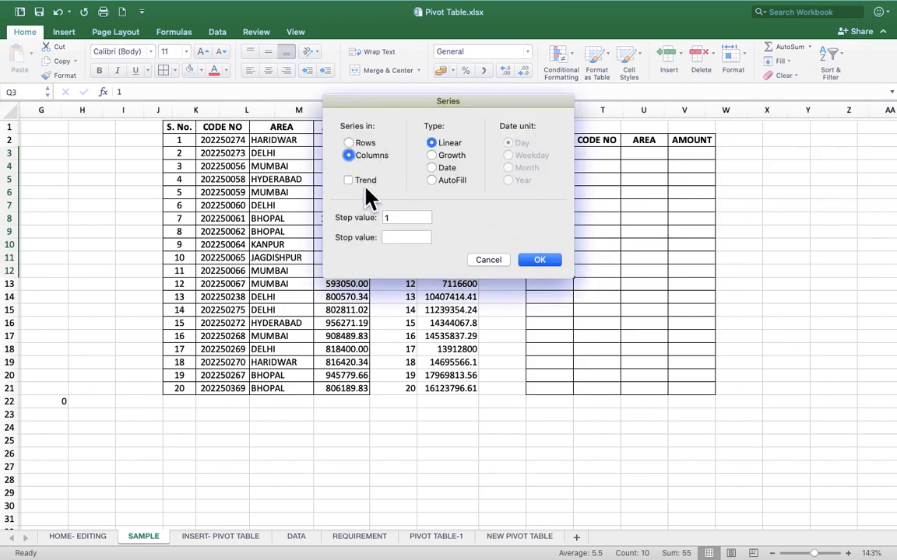
pyautogui.click(520, 260)
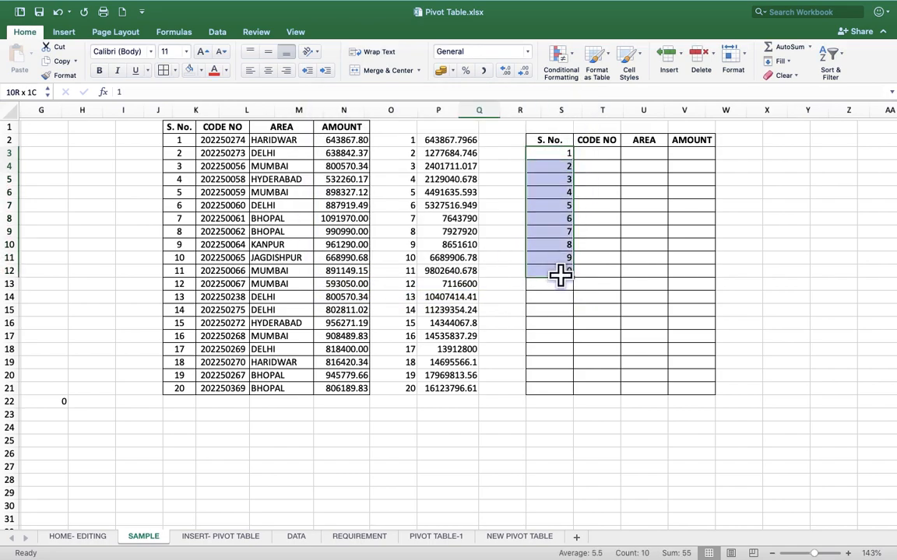
pyautogui.press('Delete')
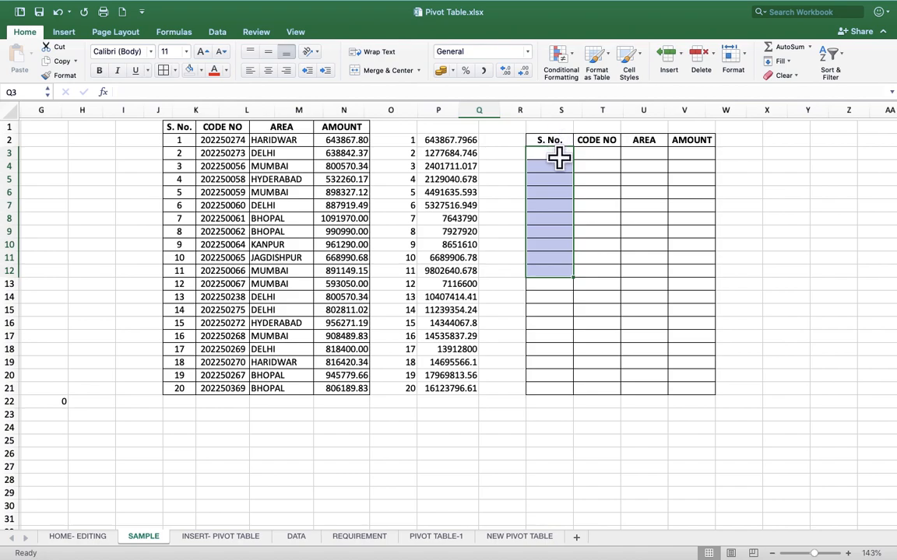
# Step: Enter 2 in cell Q3 and 4 in cell Q4 of the S. No. column
pyautogui.click(554, 155)
pyautogui.write('2')
pyautogui.press('Return')
pyautogui.write('4')
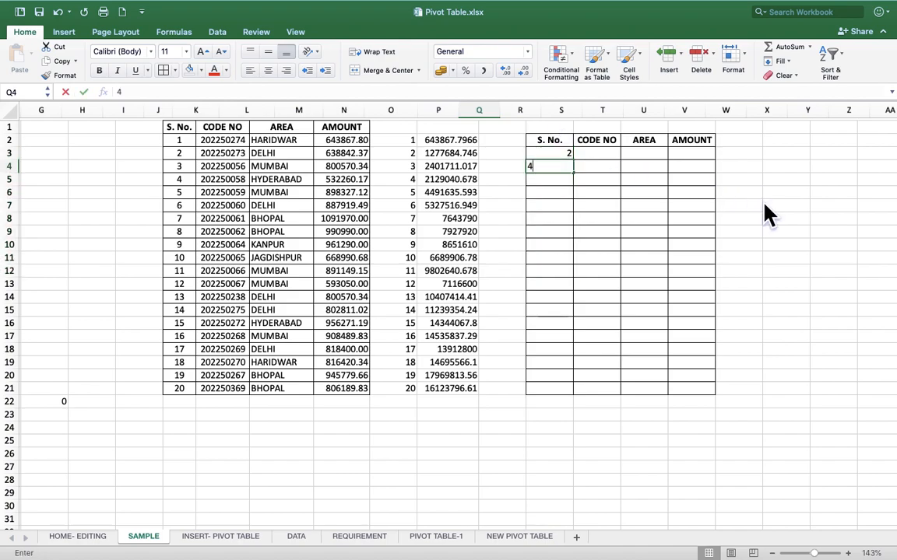
pyautogui.press('Return')
# Step: Fill the range Q3:Q15 with a linear series in columns using the Trend option
pyautogui.moveTo(570, 154); pyautogui.dragTo(563, 311)
pyautogui.click(780, 62)
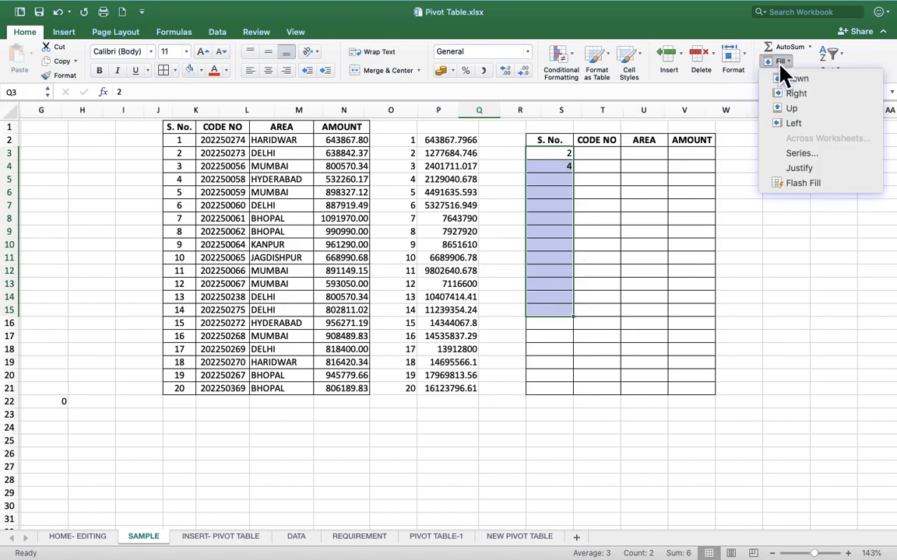
pyautogui.click(802, 153)
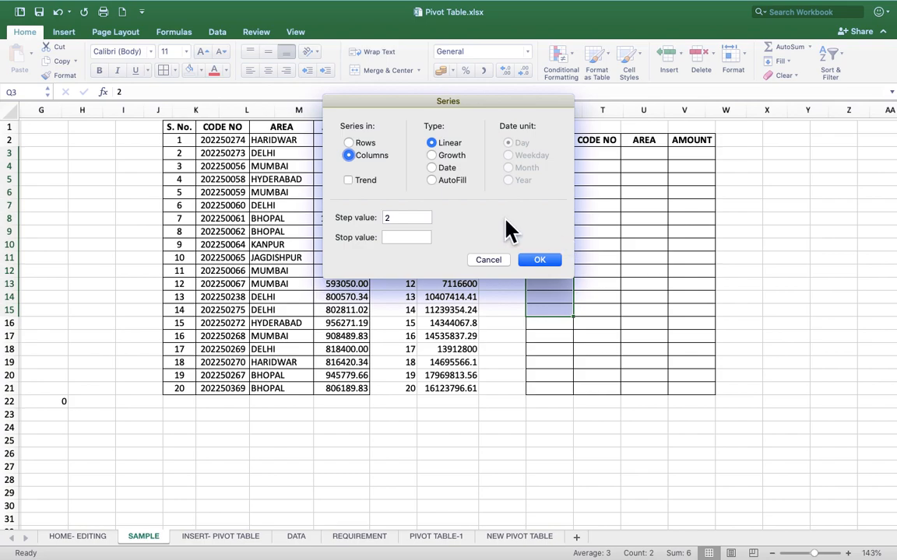
pyautogui.click(364, 186)
pyautogui.click(554, 265)
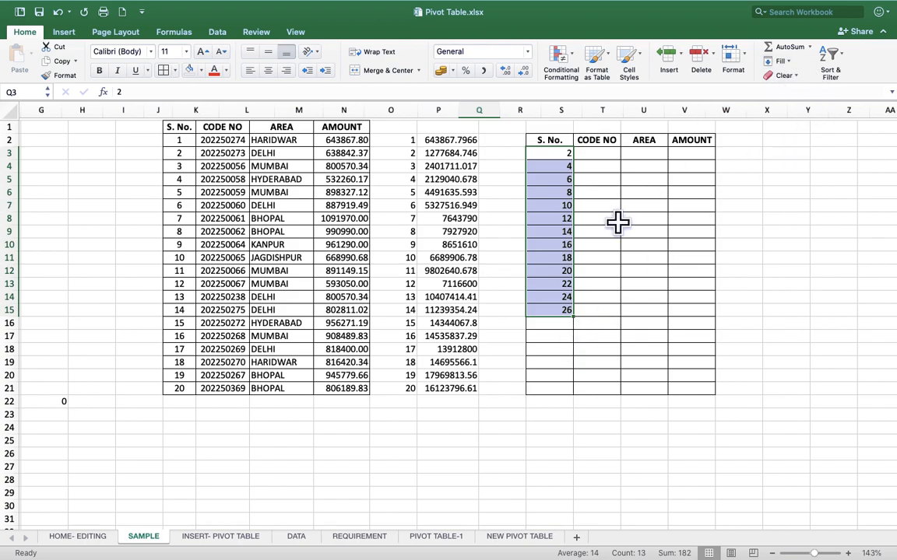
# Step: Clear the even-numbered series in the range Q3:Q15
pyautogui.click(789, 61)
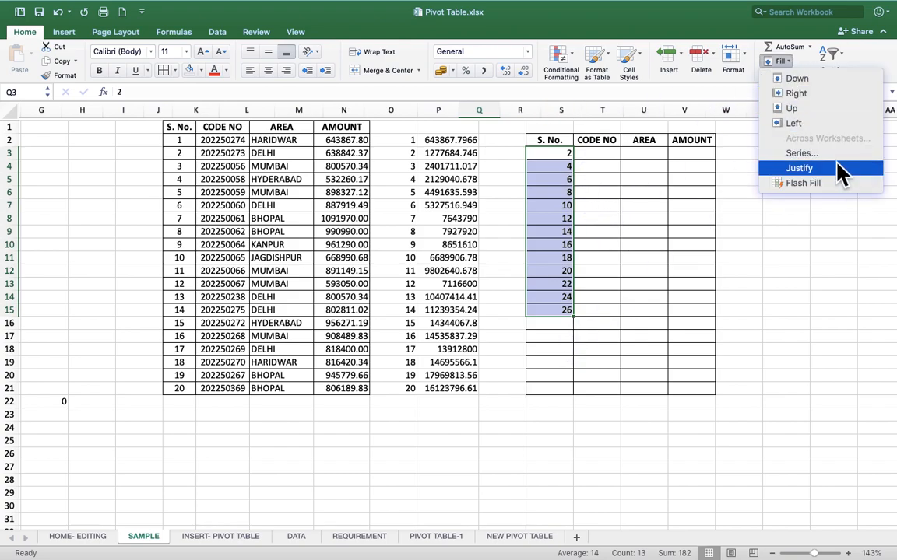
pyautogui.click(549, 152)
pyautogui.moveTo(549, 153); pyautogui.dragTo(567, 320)
pyautogui.press('Delete')
# Step: Enter 1 in Q3 and 2 in Q4, and autofill the serial numbers down to Q18
pyautogui.click(559, 151)
pyautogui.write('1')
pyautogui.press('Return')
pyautogui.write('2')
pyautogui.moveTo(551, 150); pyautogui.dragTo(576, 270)
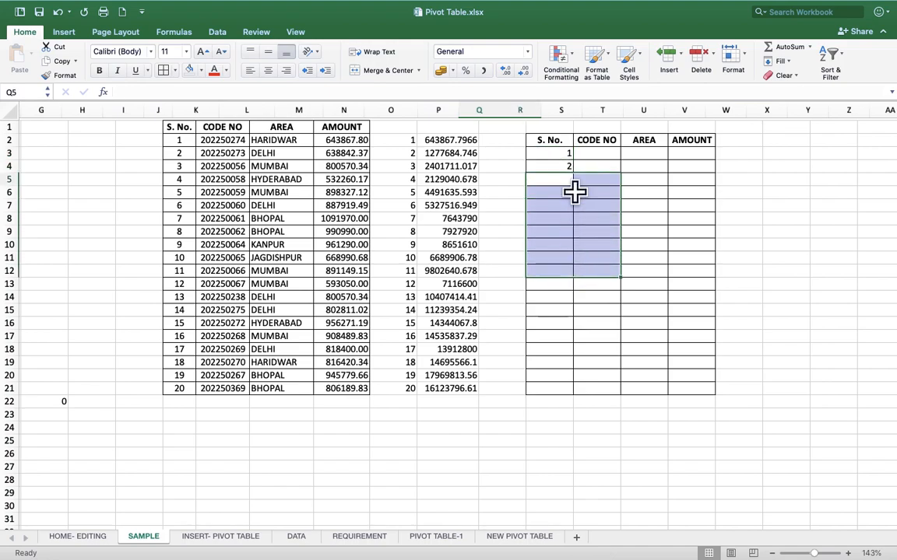
pyautogui.moveTo(569, 154); pyautogui.dragTo(568, 352)
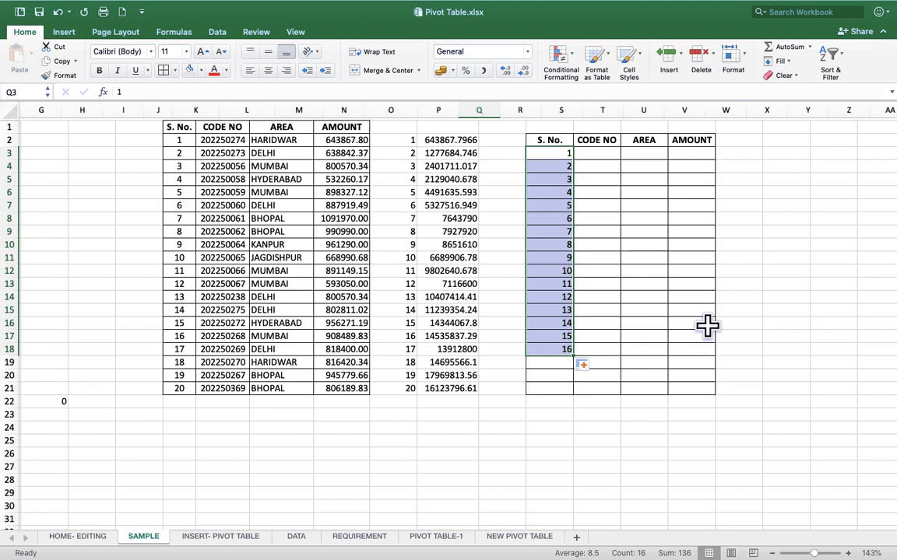
pyautogui.click(786, 62)
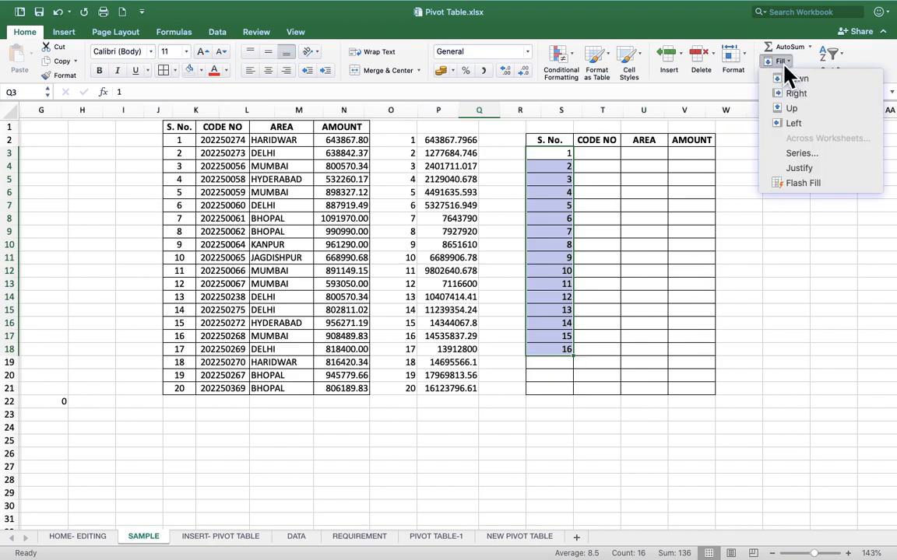
pyautogui.click(801, 153)
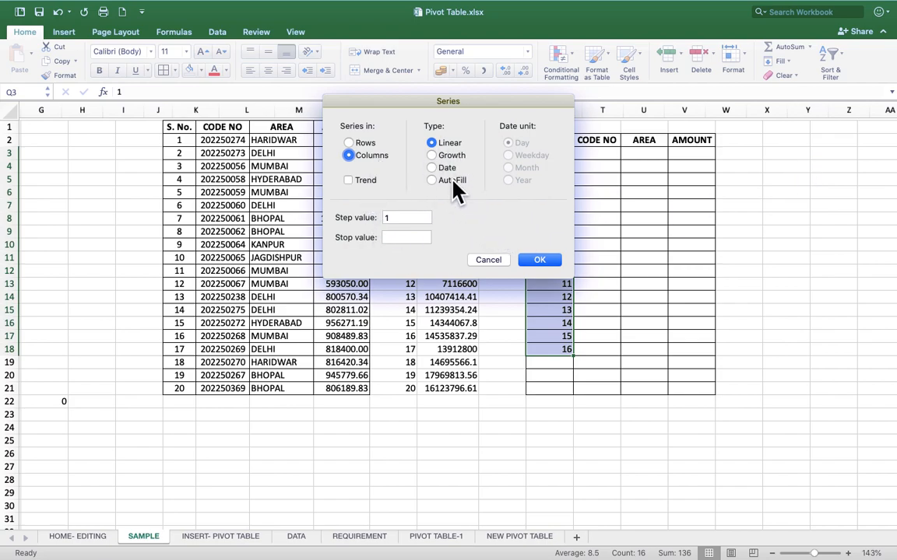
pyautogui.click(494, 263)
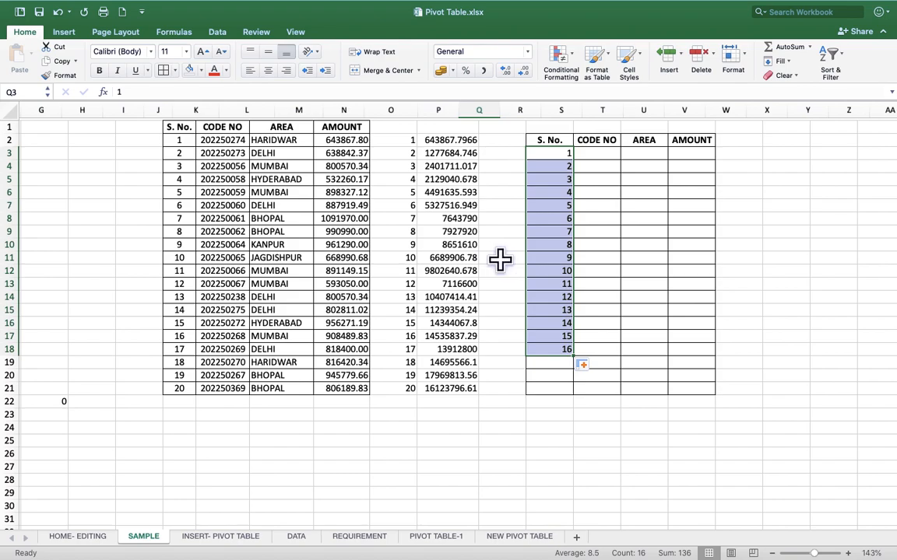
# Step: Enter the date 01-01-2022 in cell U3, beside the AMOUNT column
pyautogui.click(735, 152)
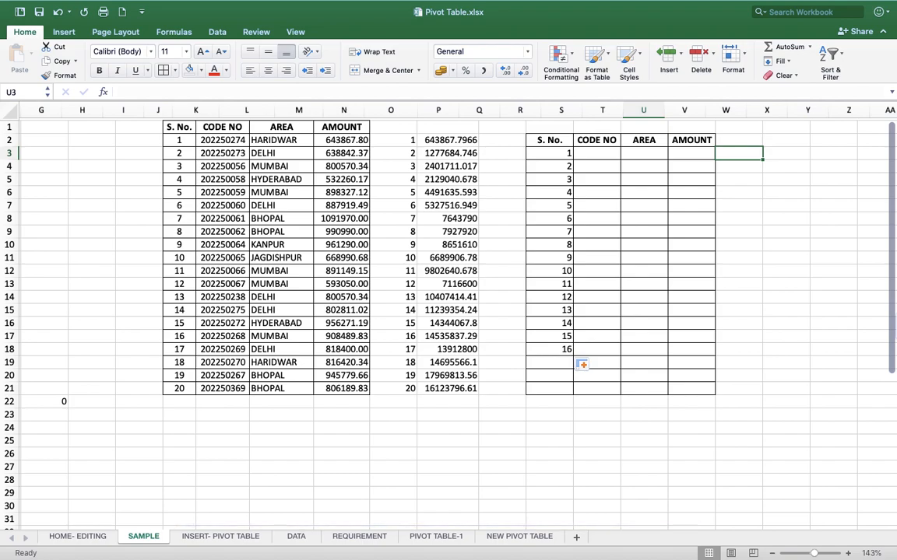
pyautogui.write('01-01-2022')
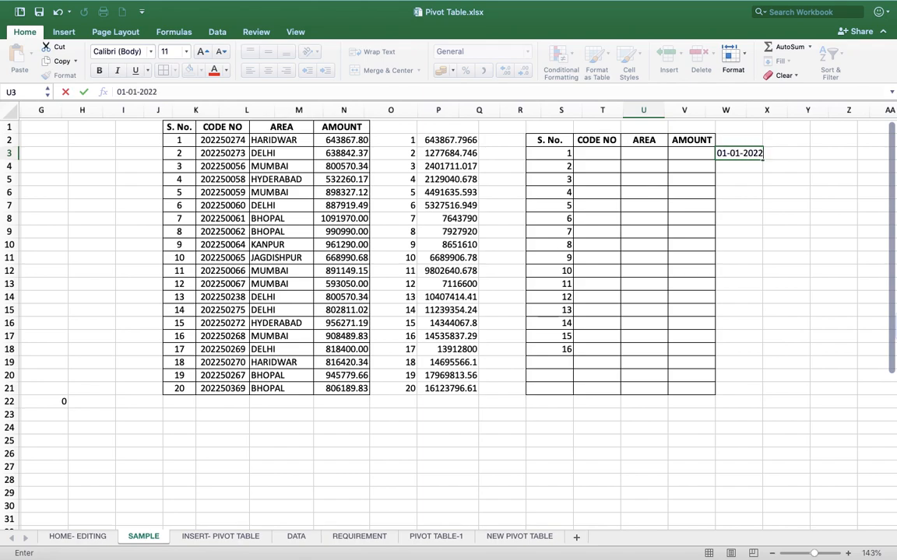
pyautogui.press('Return')
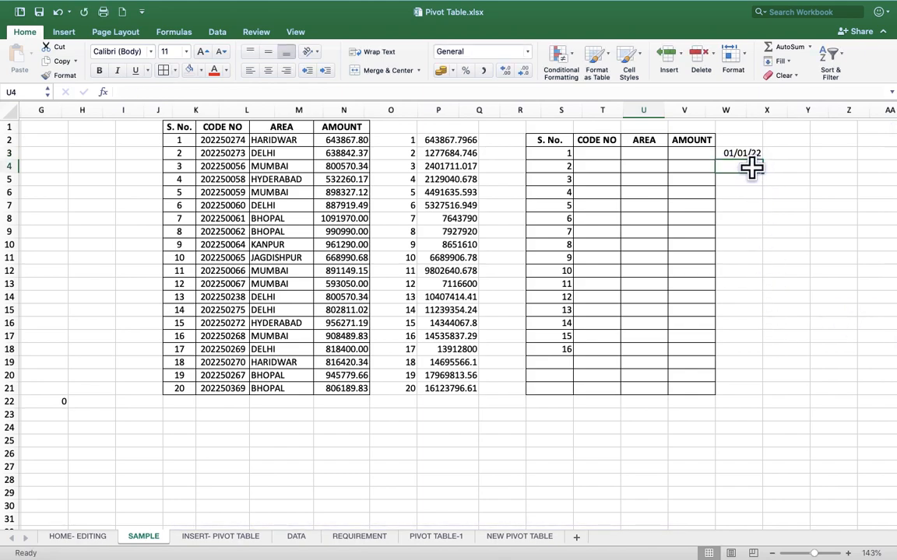
# Step: Fill the range U3:U21 with a Date series in columns, using the Day unit and step value 1
pyautogui.moveTo(745, 154); pyautogui.dragTo(750, 387)
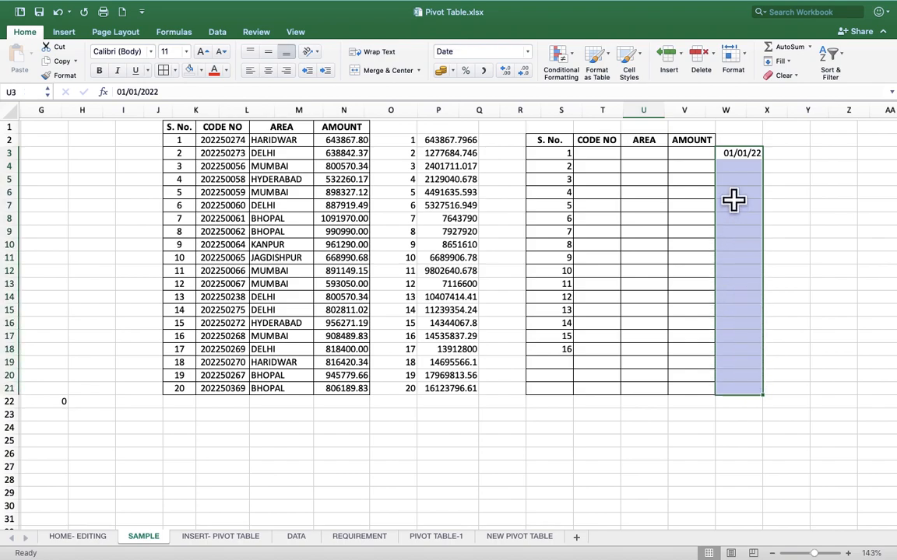
pyautogui.click(784, 66)
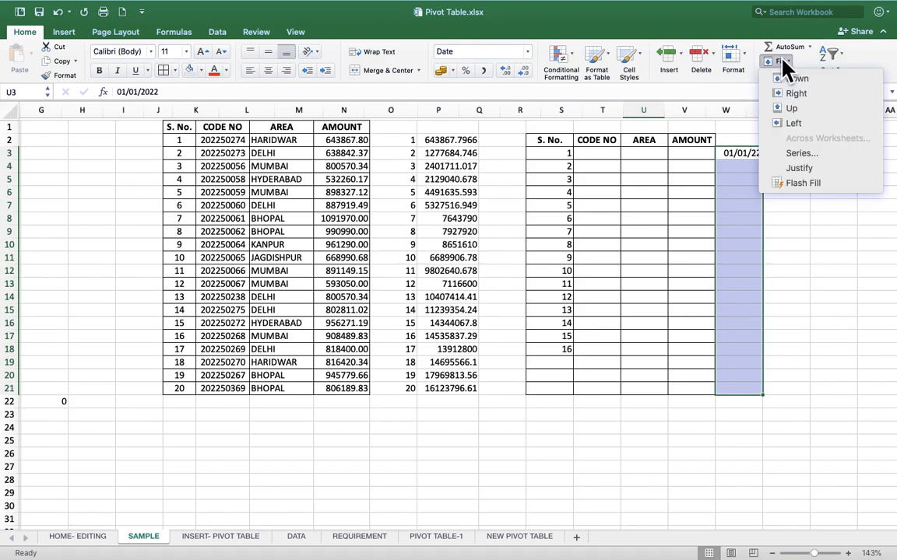
pyautogui.click(800, 153)
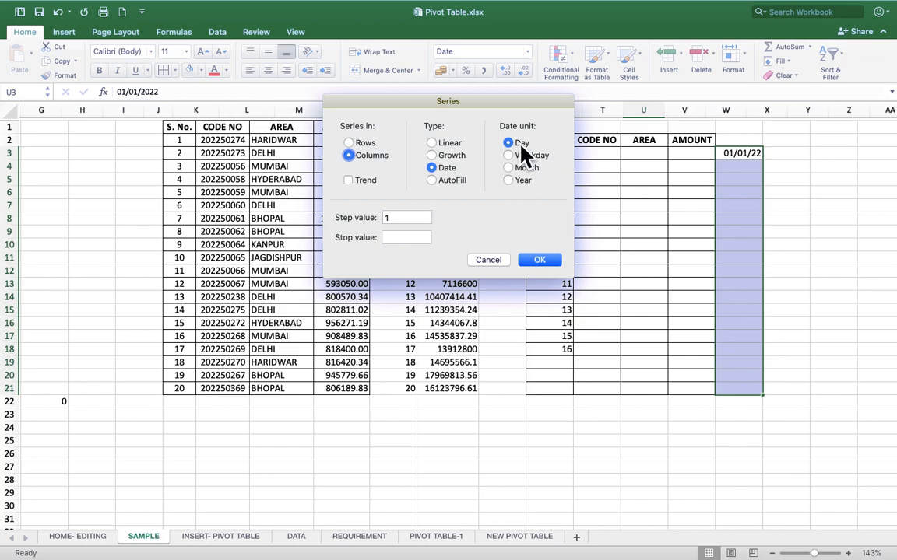
pyautogui.click(543, 262)
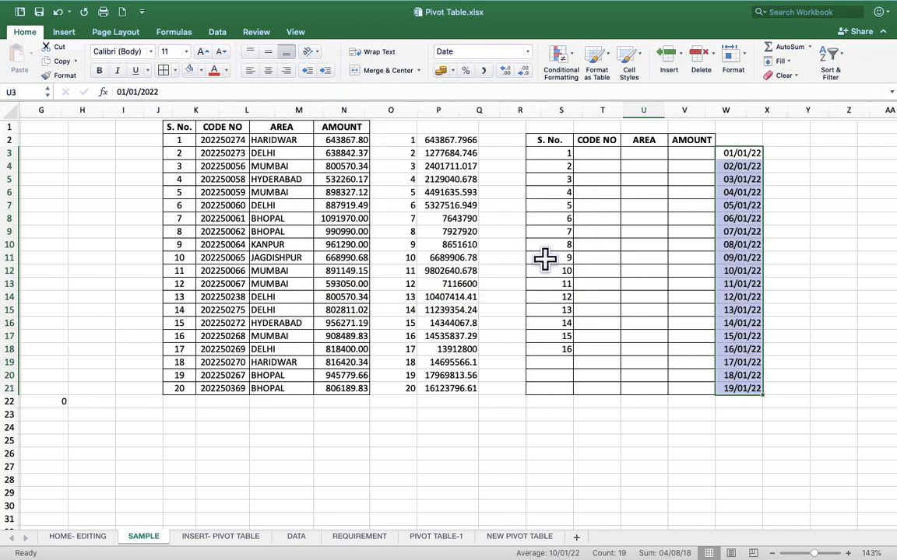
# Step: Check the daily dates in column U and undo the Day series fill
pyautogui.click(716, 164)
pyautogui.click(742, 179)
pyautogui.click(743, 192)
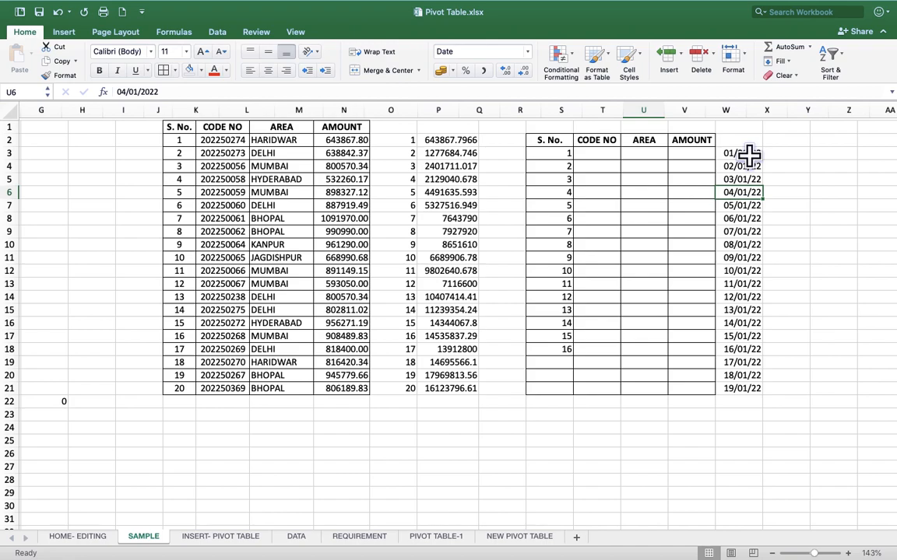
pyautogui.press('super+z')
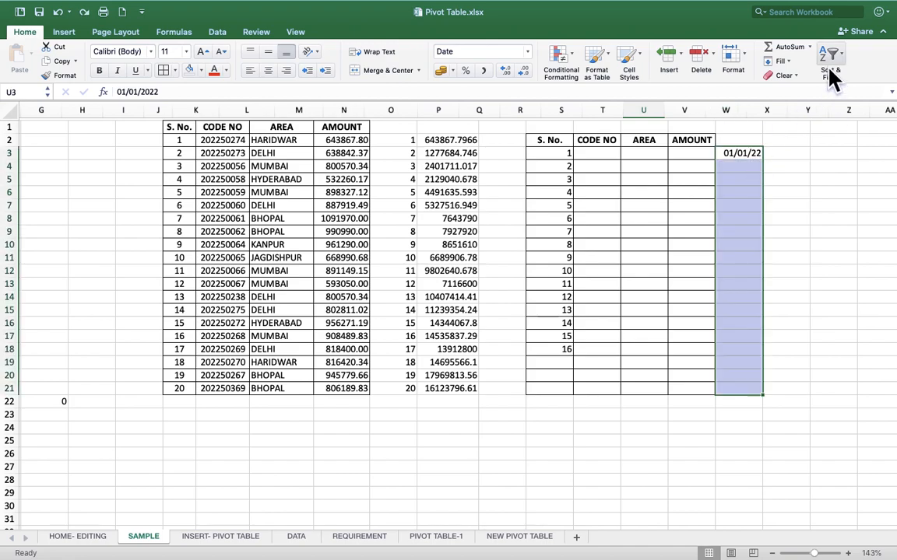
# Step: Fill the range U3:U21 with a Date series in columns, using the Weekday unit and step value 1
pyautogui.click(780, 62)
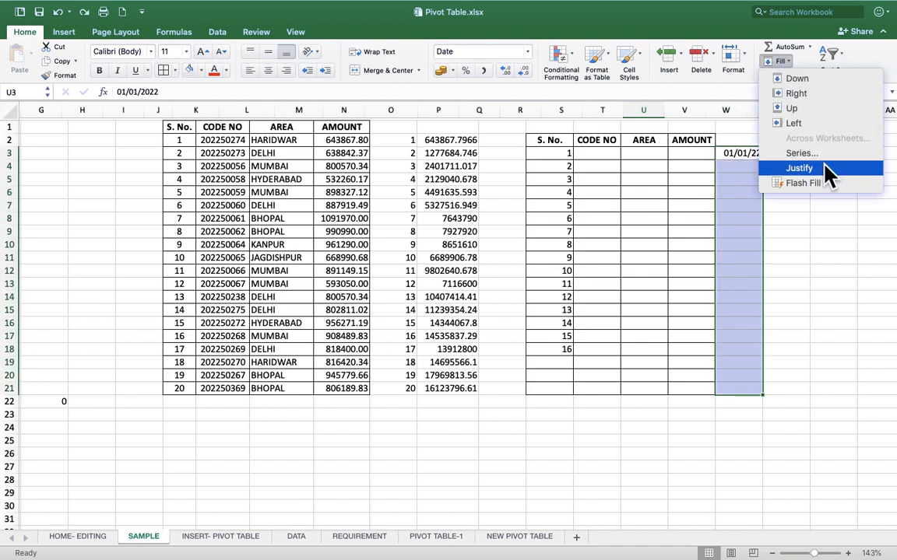
pyautogui.click(801, 153)
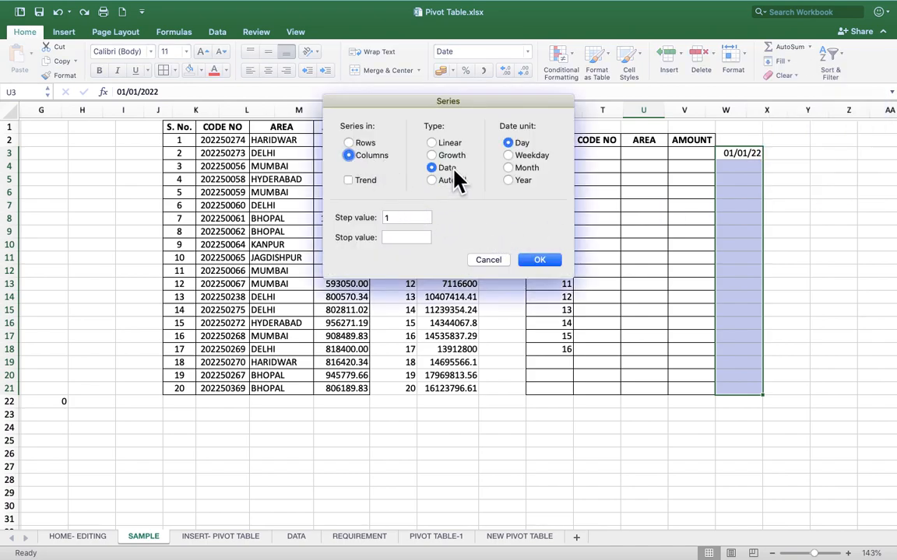
pyautogui.click(542, 167)
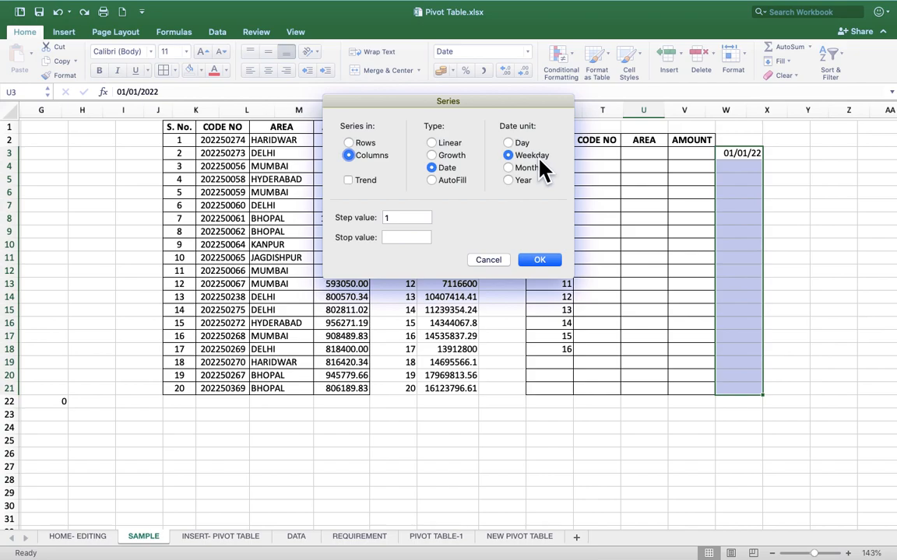
pyautogui.click(540, 263)
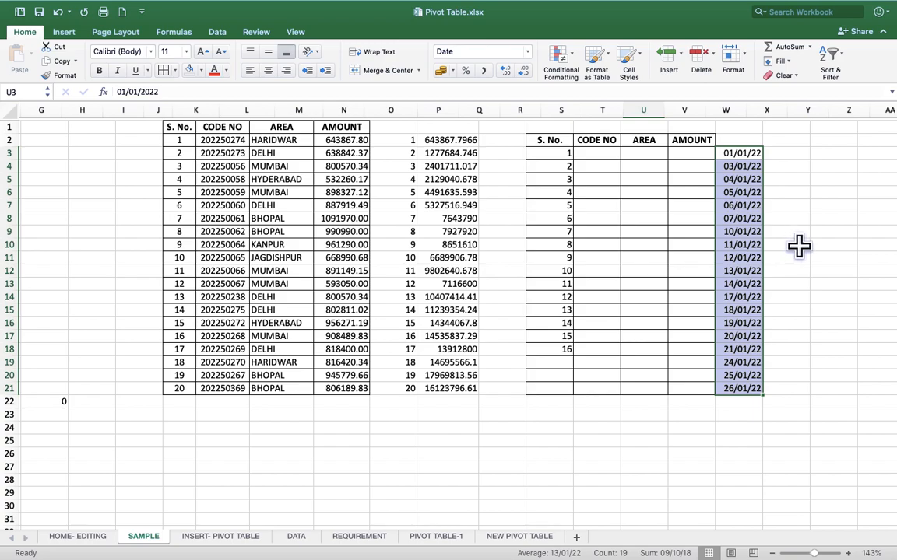
# Step: Undo the Weekday series fill in column U
pyautogui.click(749, 220)
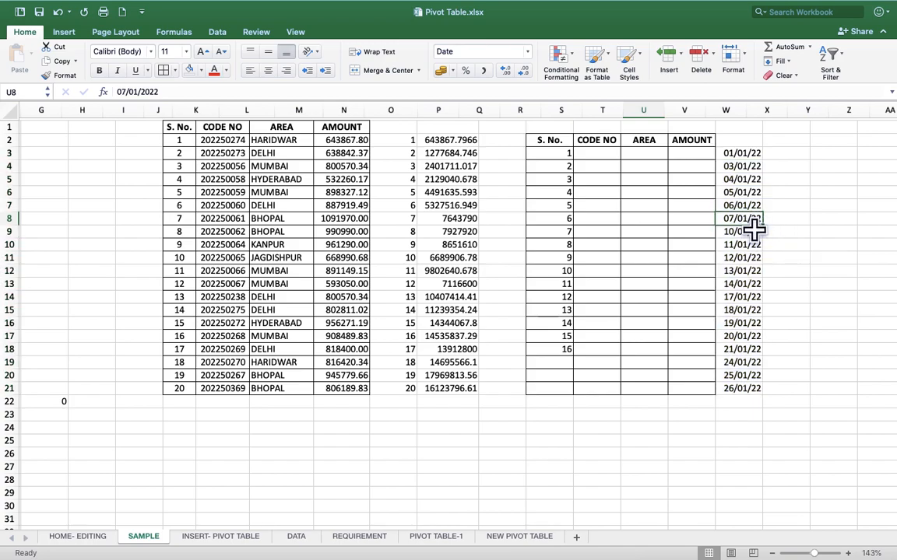
pyautogui.press('super+z')
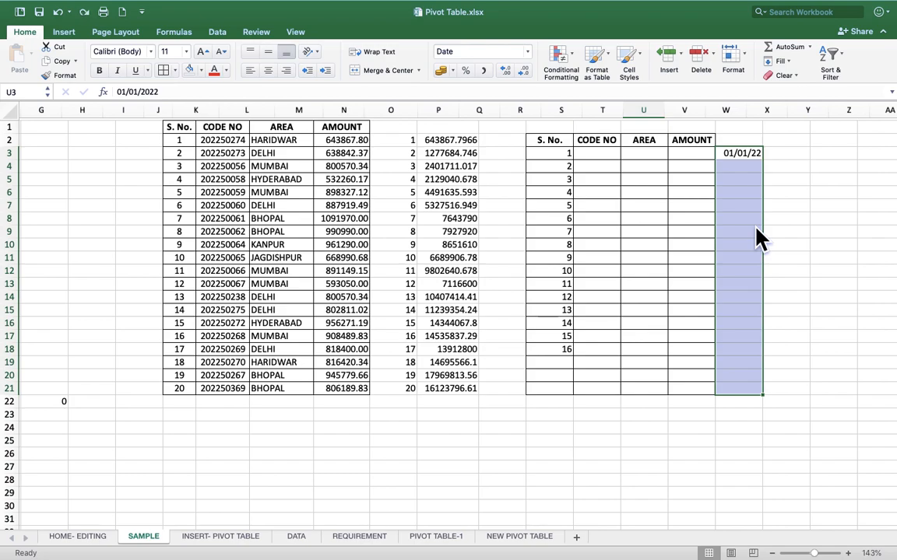
# Step: Fill the range U3:U21 with a Date series in columns, using the Month unit and step value 1, and undo it
pyautogui.click(781, 61)
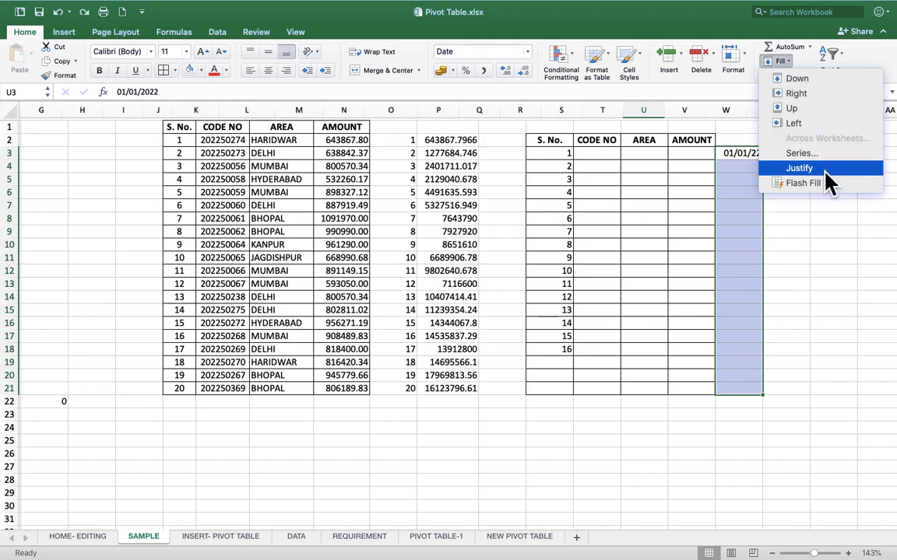
pyautogui.click(802, 154)
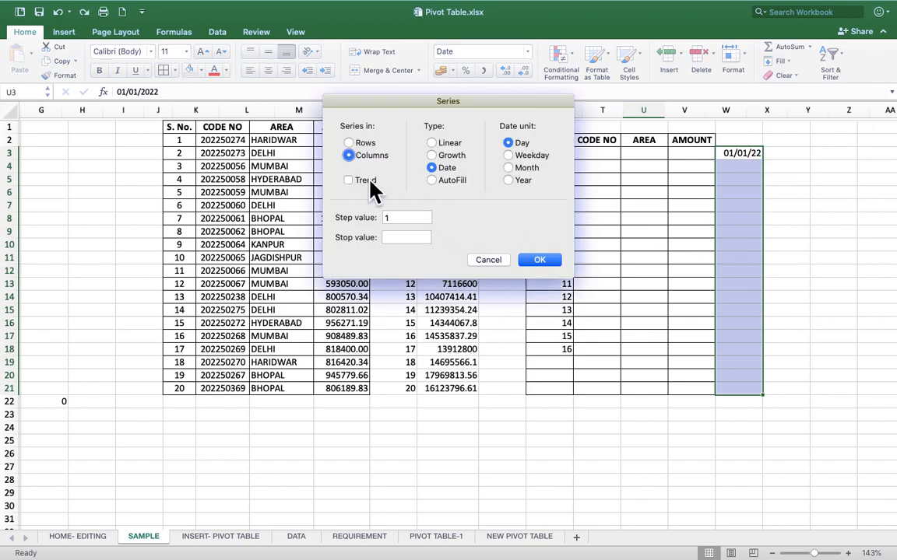
pyautogui.click(534, 168)
pyautogui.click(543, 264)
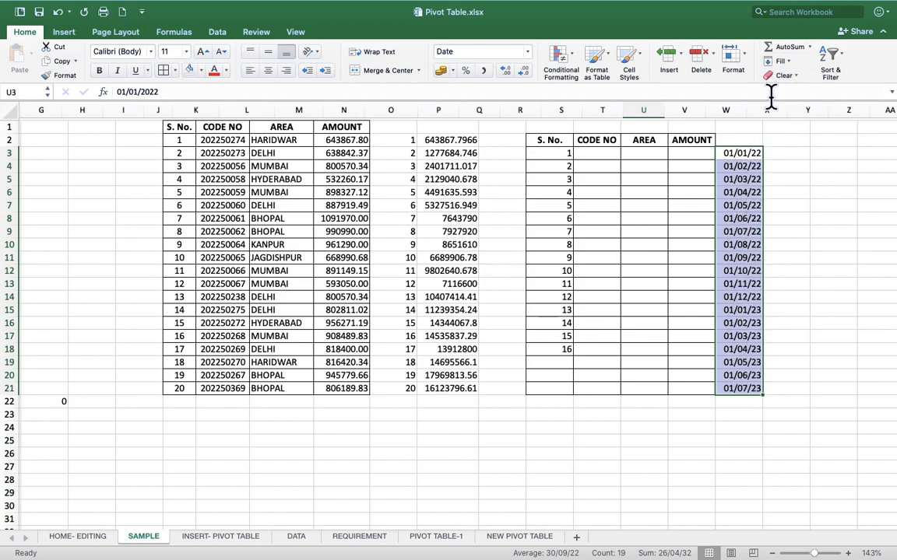
pyautogui.press('super+z')
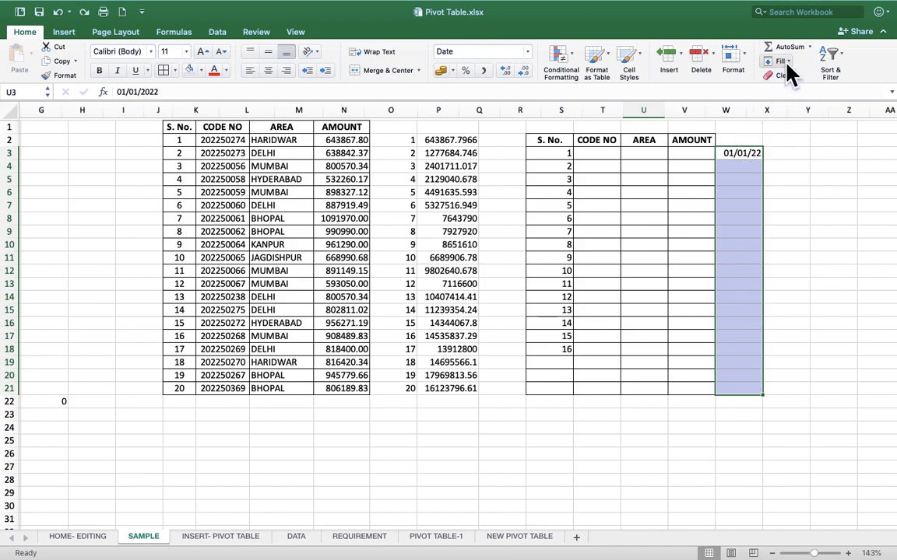
# Step: Fill the range U3:U21 with a Date series in columns, using the Year unit and step value 1
pyautogui.click(781, 62)
pyautogui.click(812, 156)
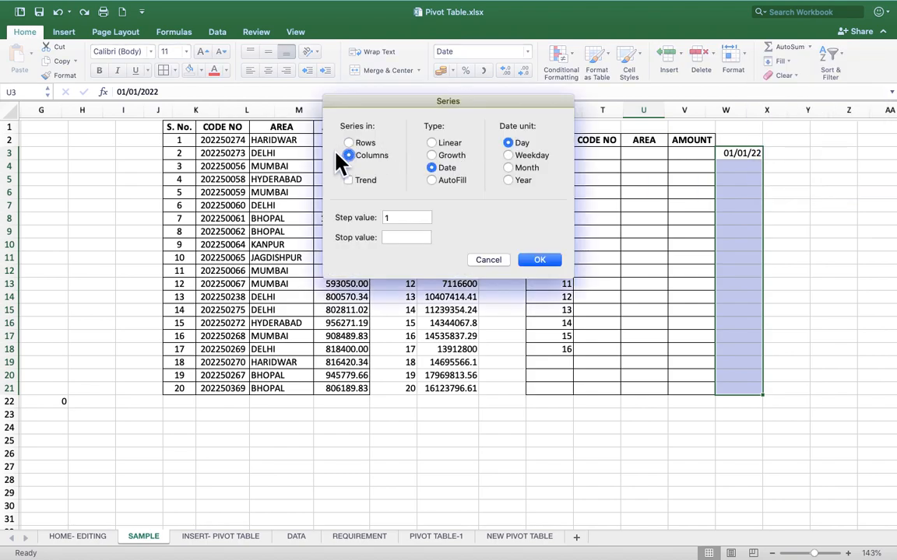
pyautogui.click(508, 180)
pyautogui.click(555, 262)
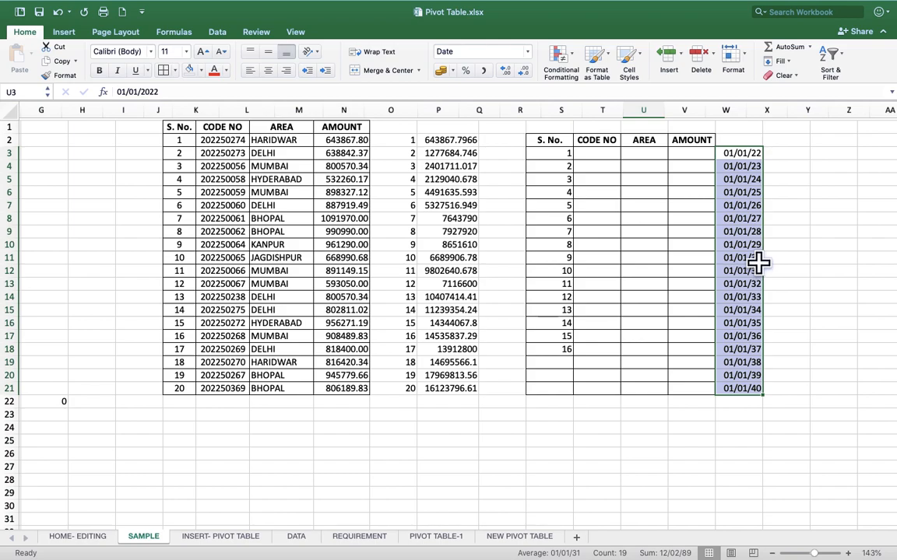
pyautogui.moveTo(756, 152); pyautogui.dragTo(753, 383)
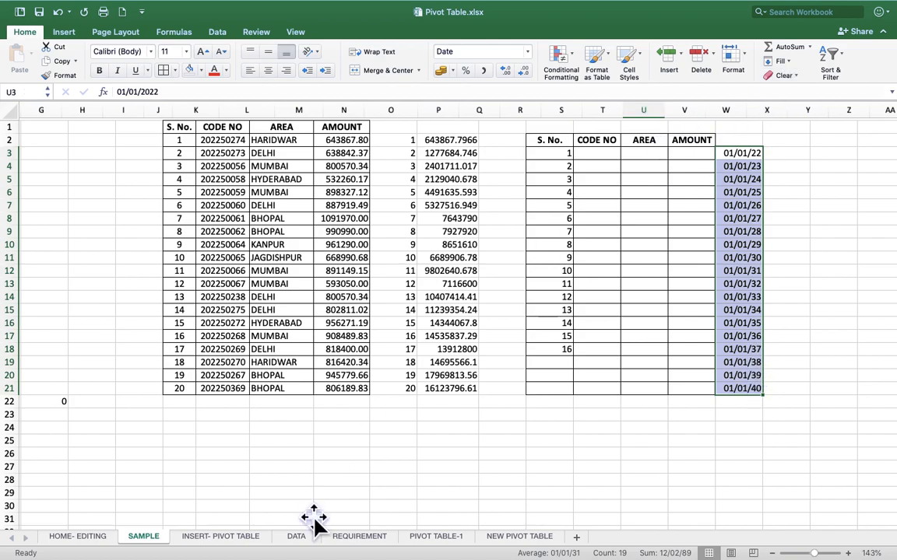
# Step: Look up the Fill Justify topic on the HOME- EDITING sheet and return to the SAMPLE sheet
pyautogui.click(87, 536)
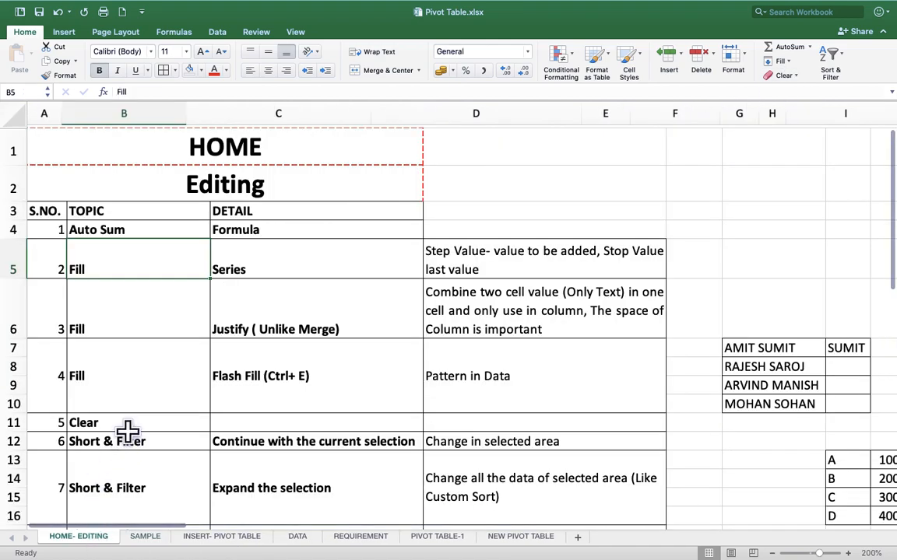
pyautogui.click(156, 319)
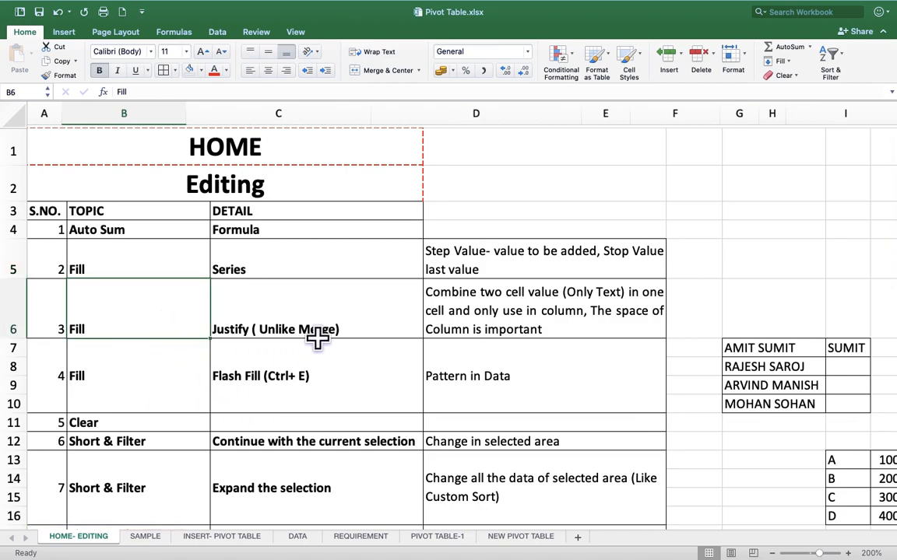
pyautogui.click(282, 290)
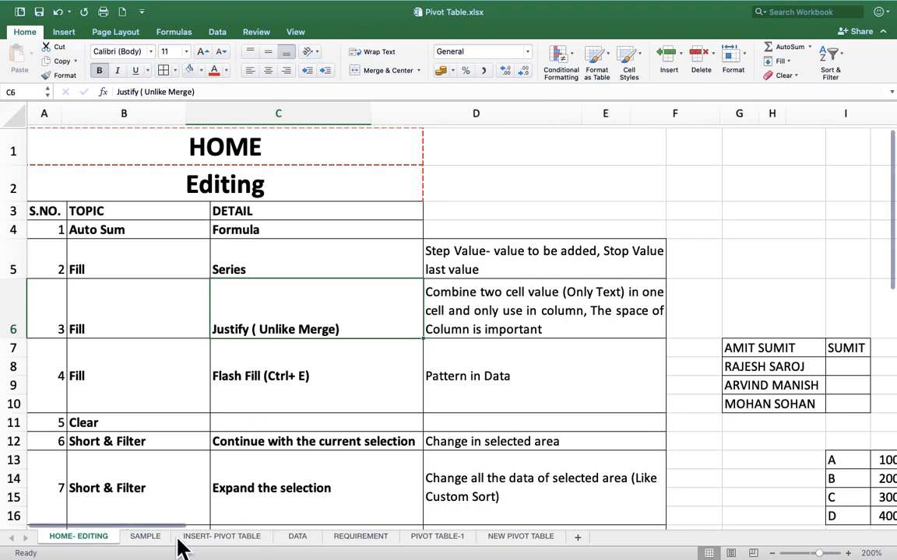
pyautogui.click(145, 537)
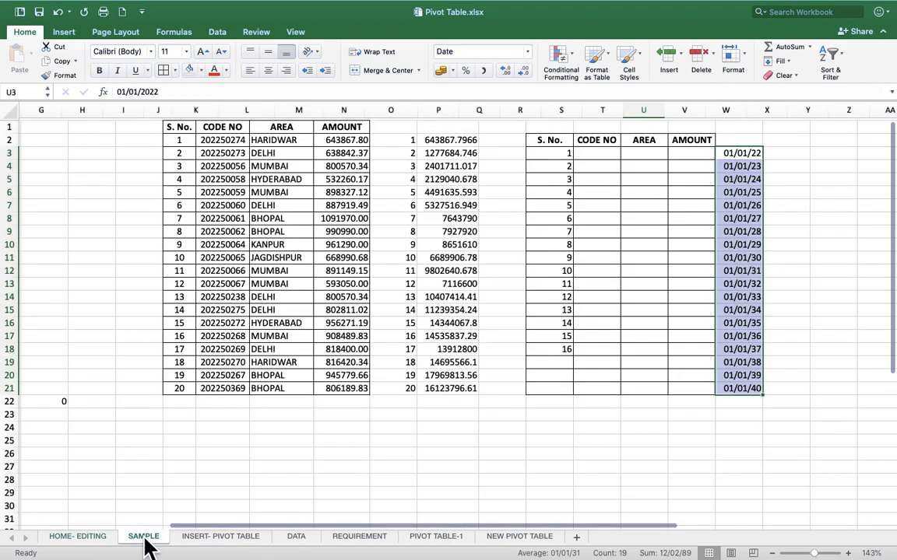
pyautogui.click(431, 443)
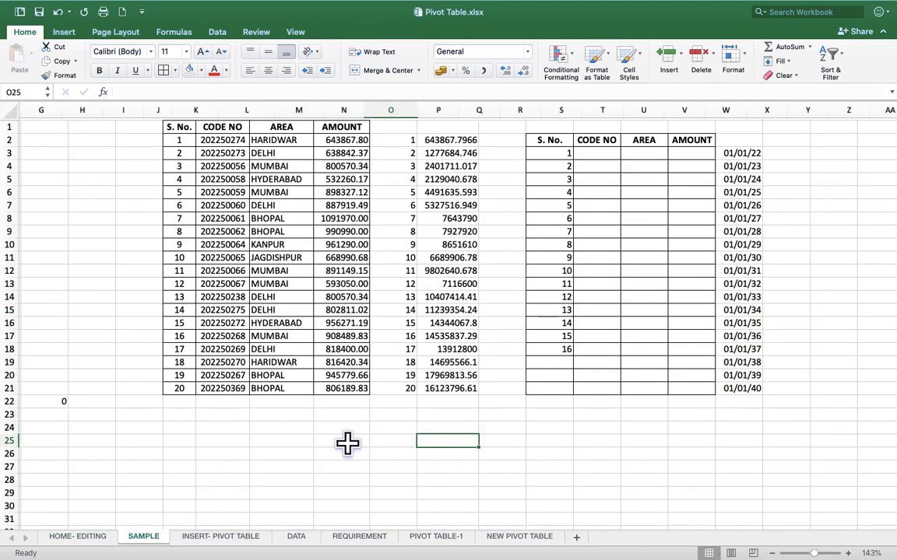
# Step: Merge and center the HARIDWAR and BHOPAL cells L19:L20 in the AREA column, and undo the merge
pyautogui.click(294, 376)
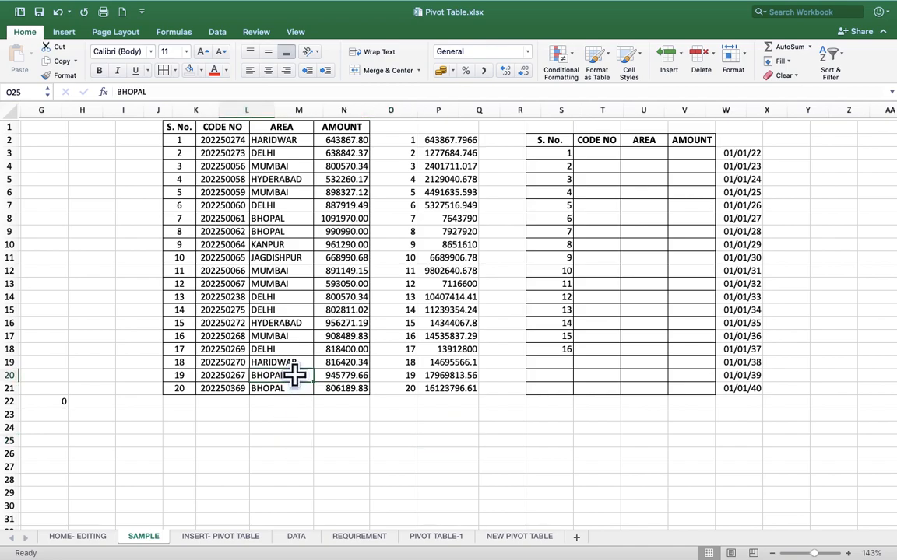
pyautogui.moveTo(294, 375); pyautogui.dragTo(296, 387)
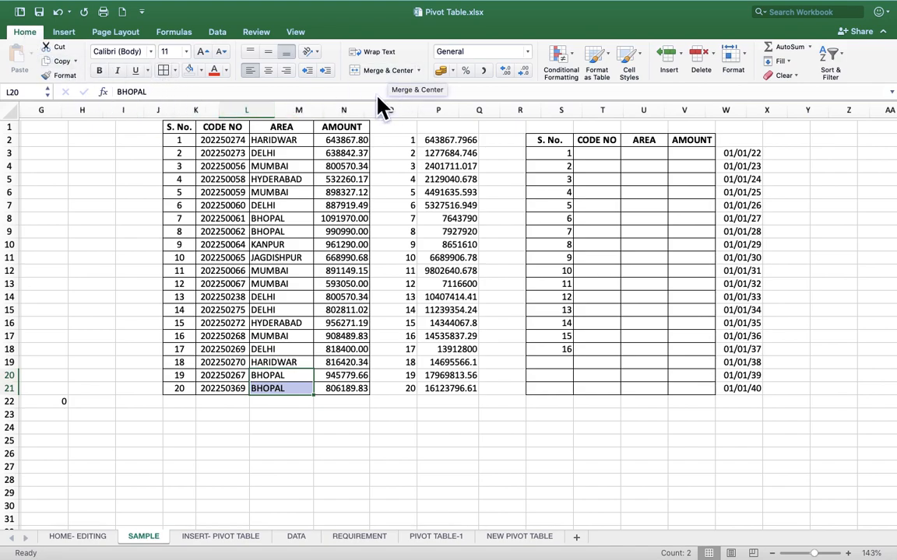
pyautogui.moveTo(294, 376)
pyautogui.mouseDown()
pyautogui.moveTo(296, 397)
pyautogui.moveTo(297, 377)
pyautogui.moveTo(301, 388)
pyautogui.mouseUp()
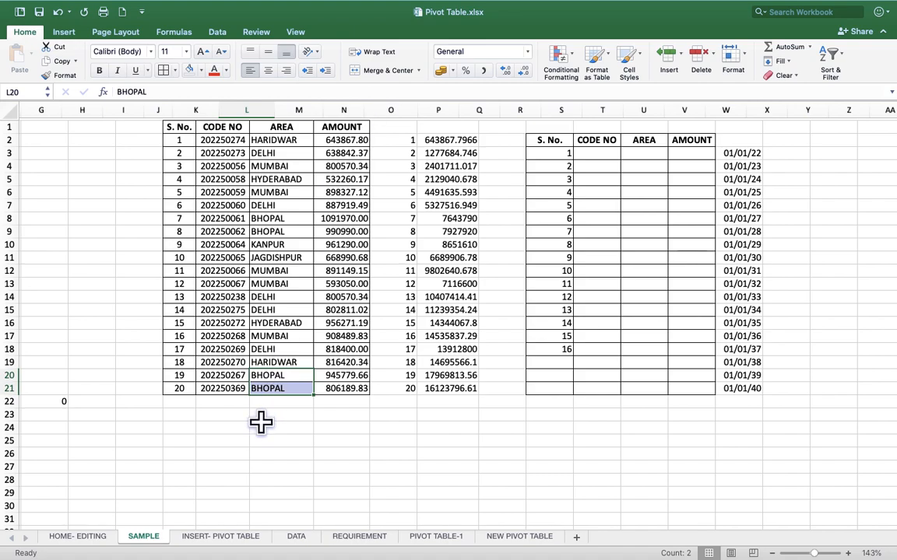
pyautogui.click(304, 451)
pyautogui.moveTo(293, 359); pyautogui.dragTo(295, 371)
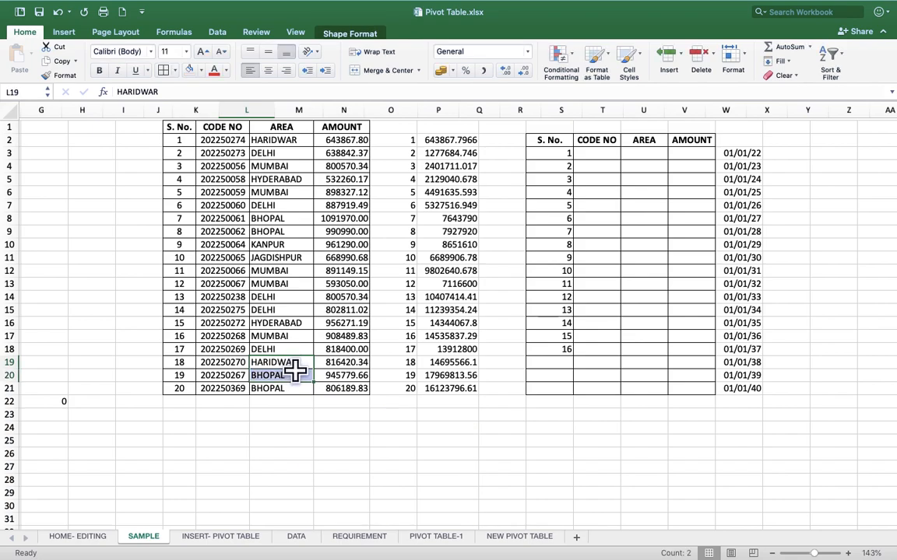
pyautogui.click(372, 70)
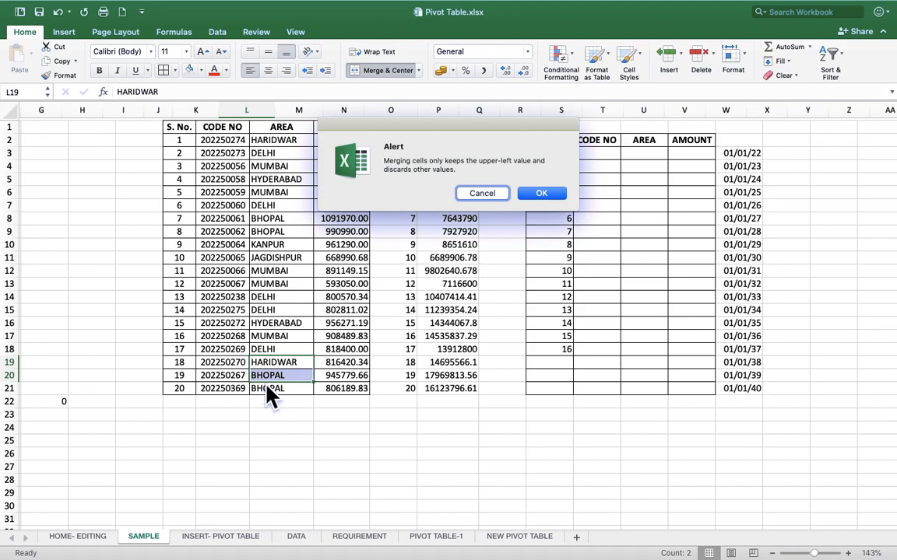
pyautogui.click(549, 197)
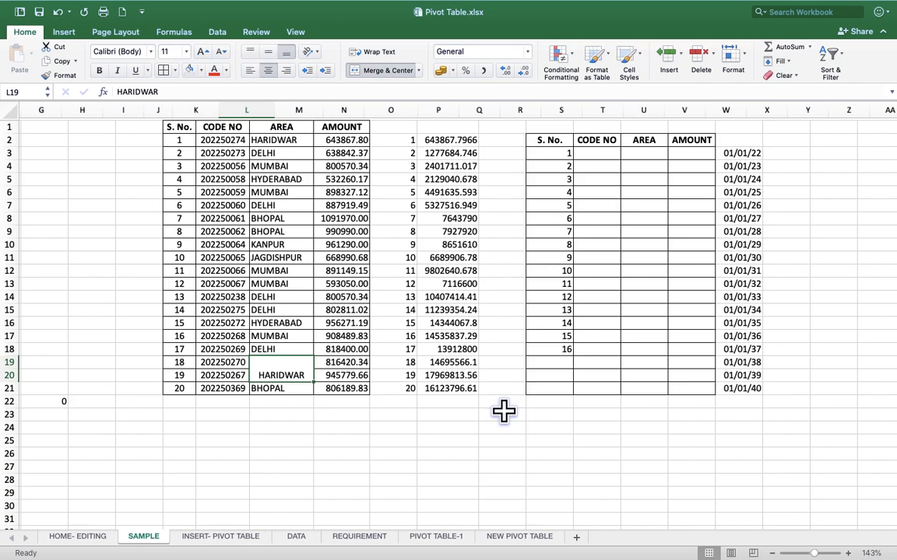
pyautogui.press('super+z')
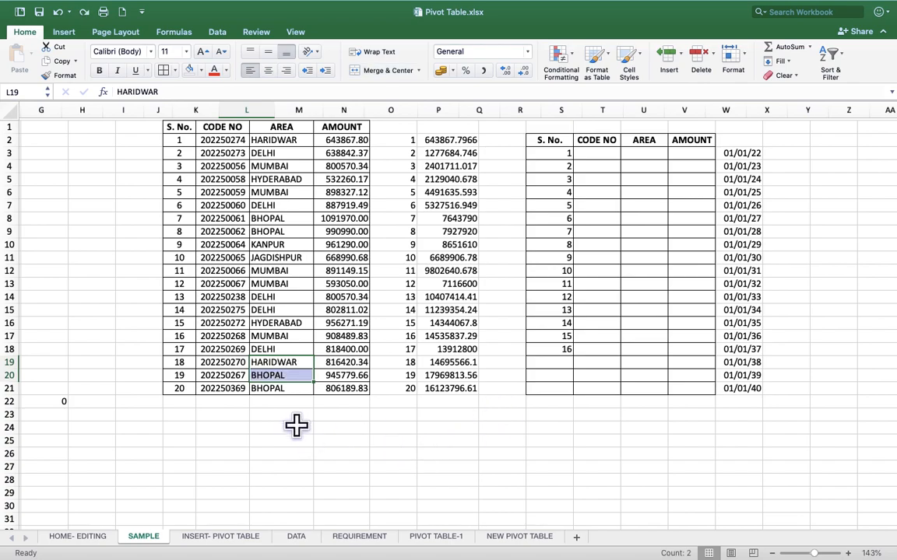
# Step: Copy the area names HARIDWAR and BHOPAL from L19:L20 into the blank cells L24:L25 below the table
pyautogui.click(288, 425)
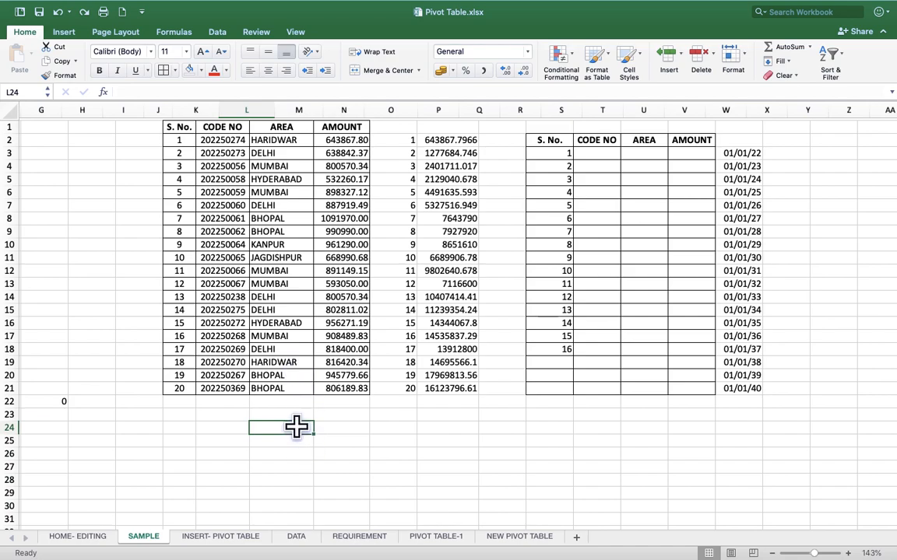
pyautogui.moveTo(289, 362); pyautogui.dragTo(289, 370)
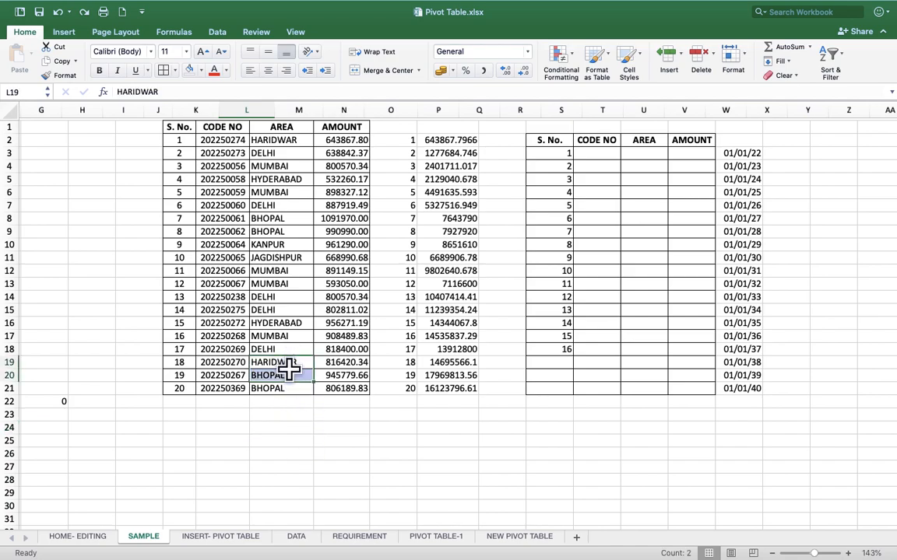
pyautogui.press('super+c')
pyautogui.click(283, 426)
pyautogui.press('Return')
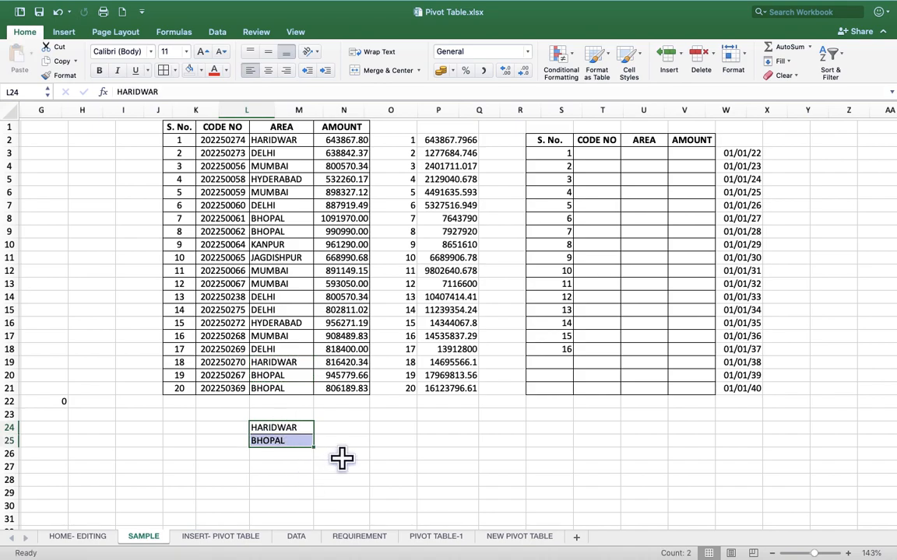
# Step: Widen the AREA column L to a width of about 28.50
pyautogui.click(342, 457)
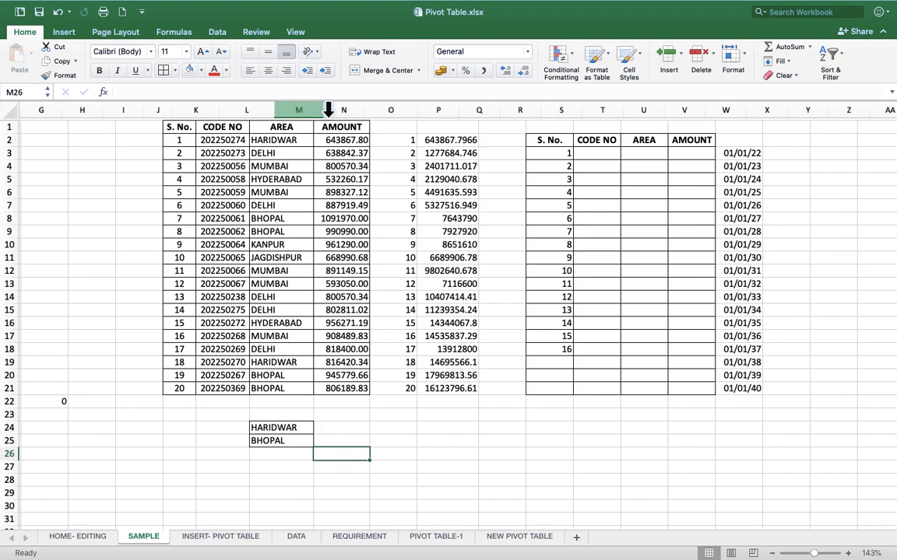
pyautogui.click(343, 271)
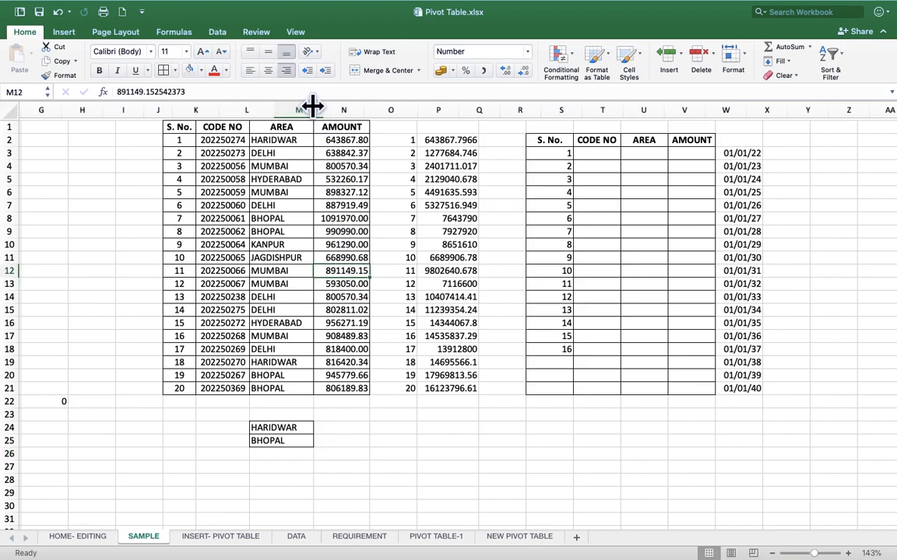
pyautogui.moveTo(314, 105); pyautogui.dragTo(404, 119)
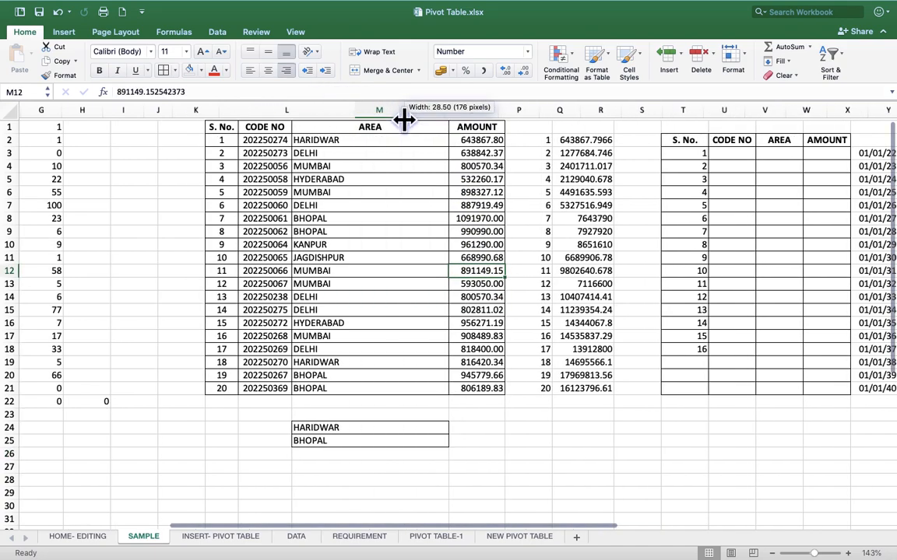
# Step: Combine the two names manually as HARIDWAR BHOPAL in L24 with L25 cleared, and undo both edits
pyautogui.moveTo(366, 427); pyautogui.dragTo(366, 440)
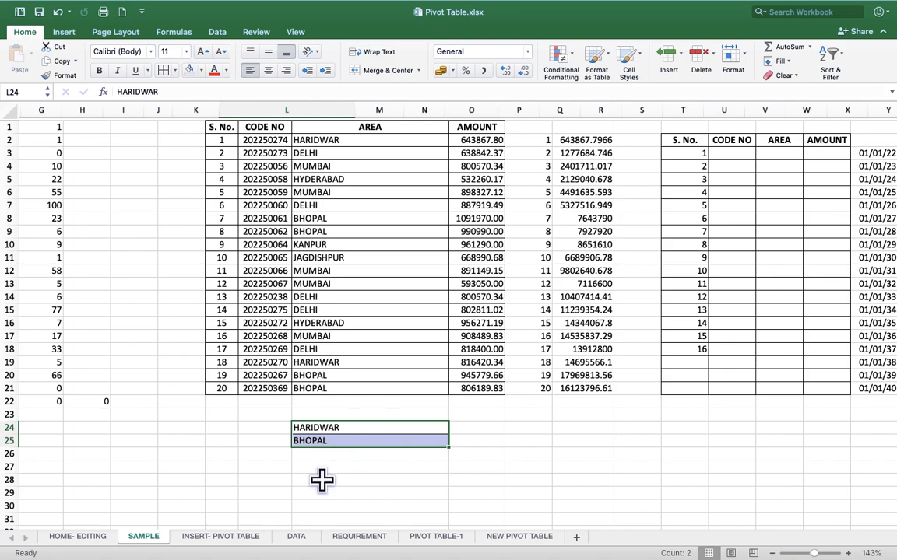
pyautogui.click(336, 447)
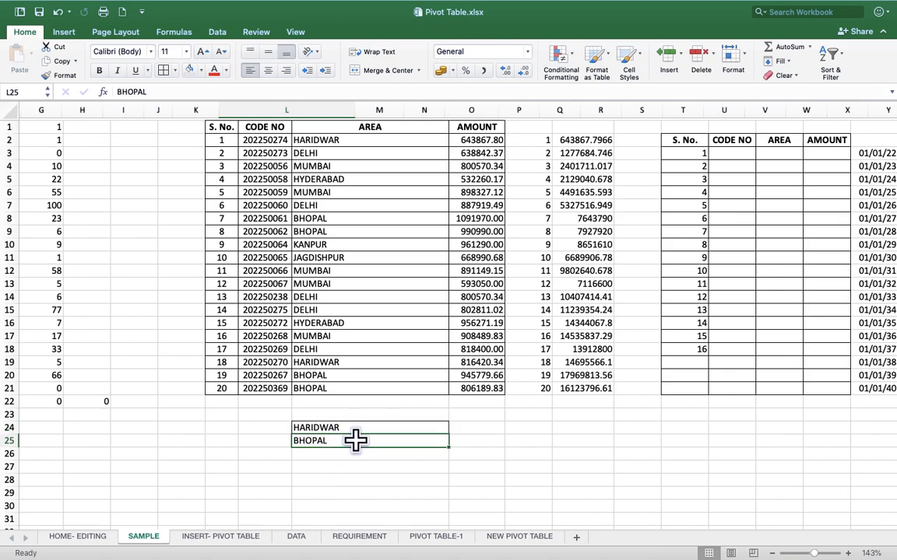
pyautogui.click(356, 427)
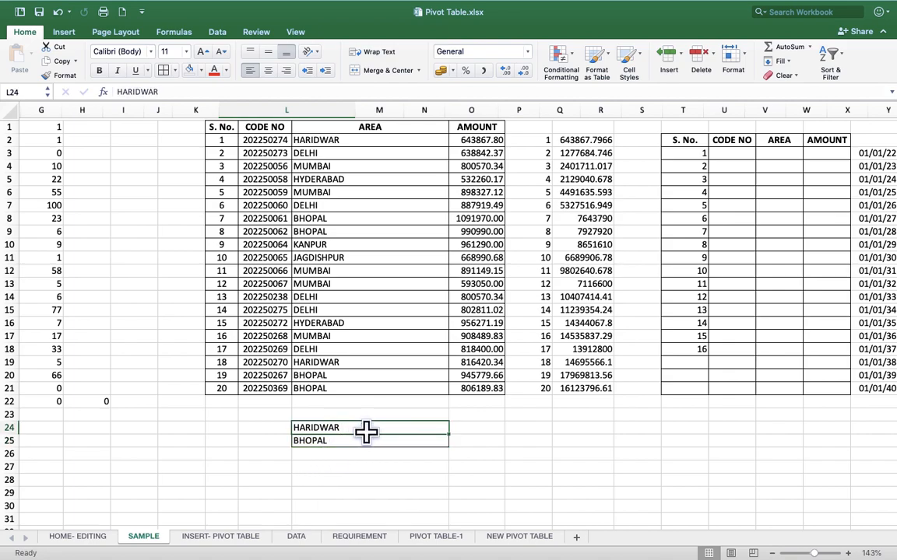
pyautogui.doubleClick(364, 427)
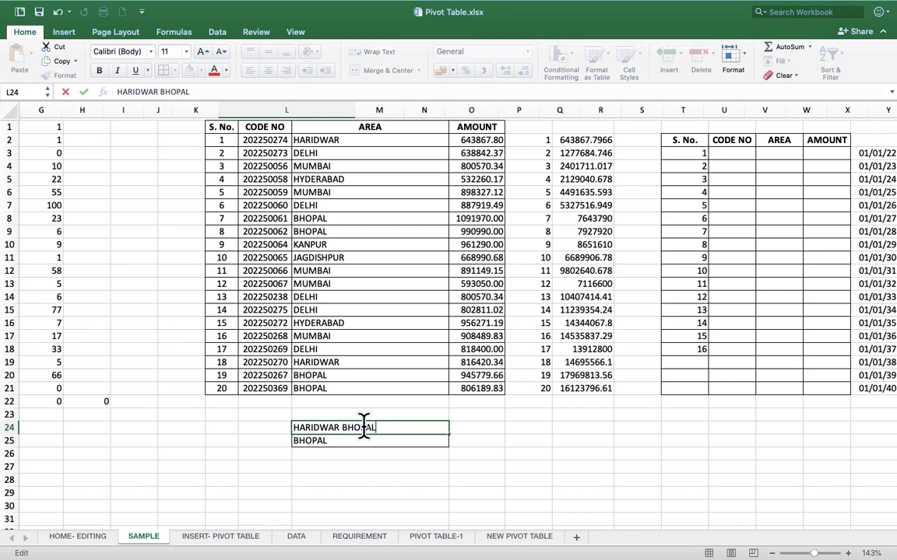
pyautogui.write('BHOPAL')
pyautogui.press('Return')
pyautogui.press('Delete')
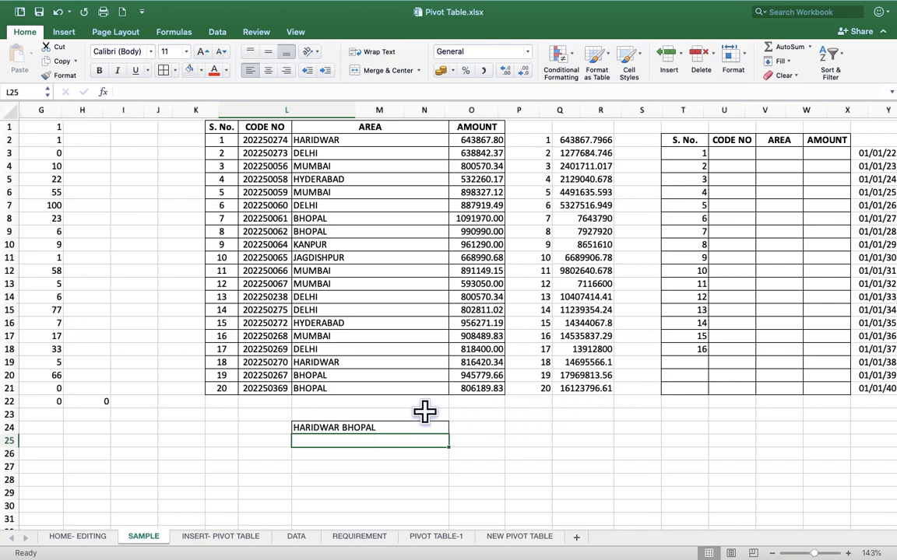
pyautogui.press('super+z')
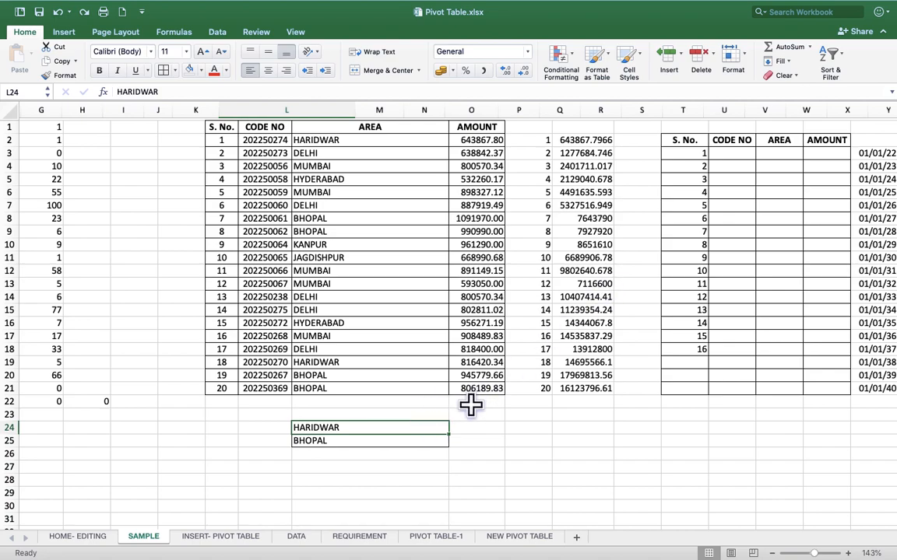
# Step: Combine the texts of L24:L25 into one cell with Fill Justify
pyautogui.moveTo(416, 432); pyautogui.dragTo(417, 438)
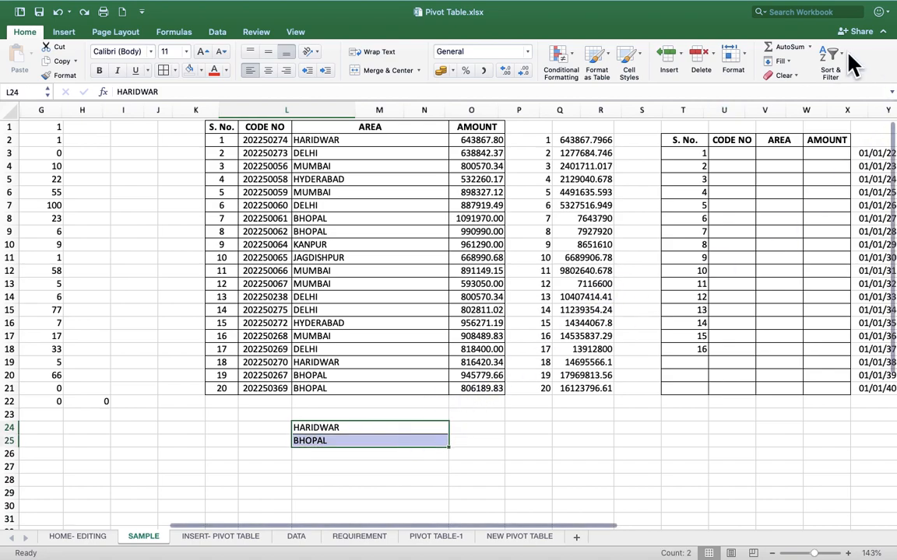
pyautogui.click(780, 62)
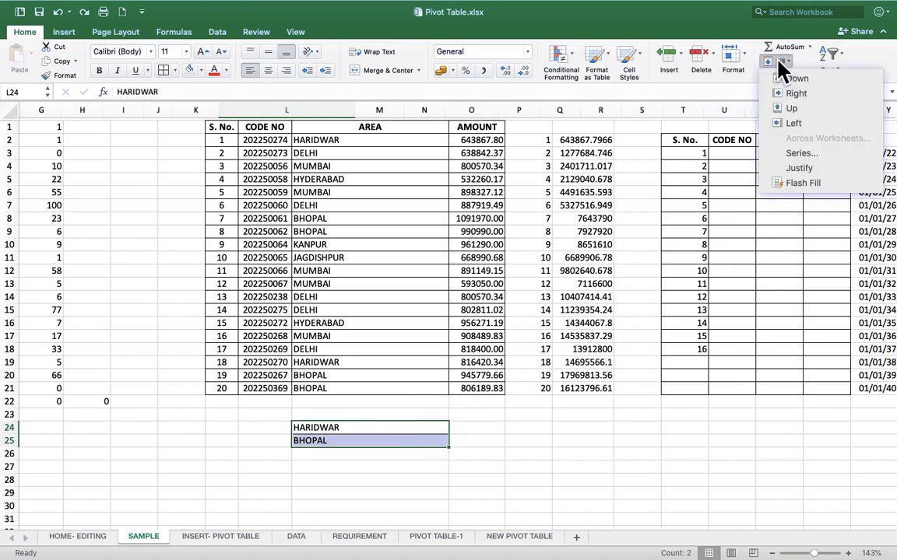
pyautogui.click(813, 177)
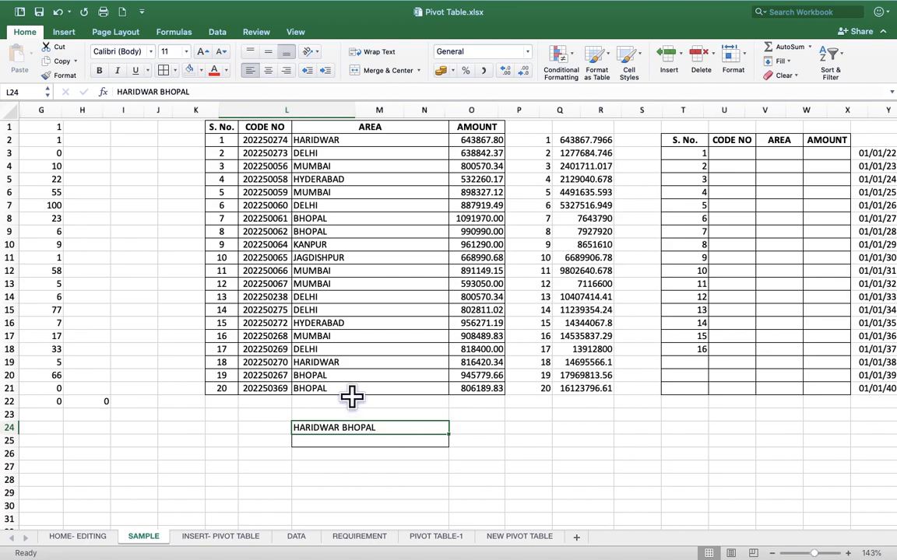
# Step: Copy the area names from L15:L19 into the blank cells L27:L31 below the table
pyautogui.moveTo(344, 308); pyautogui.dragTo(344, 354)
pyautogui.press('super+c')
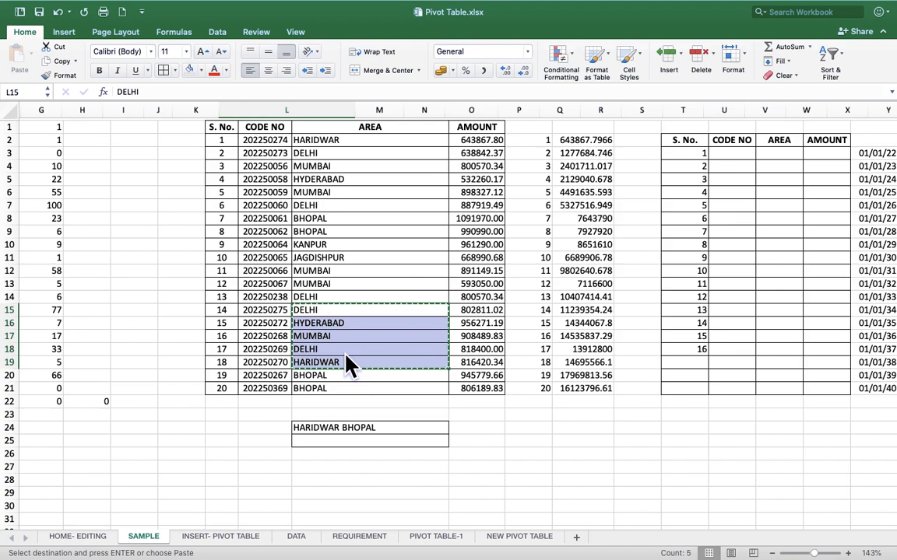
pyautogui.click(335, 467)
pyautogui.press('Return')
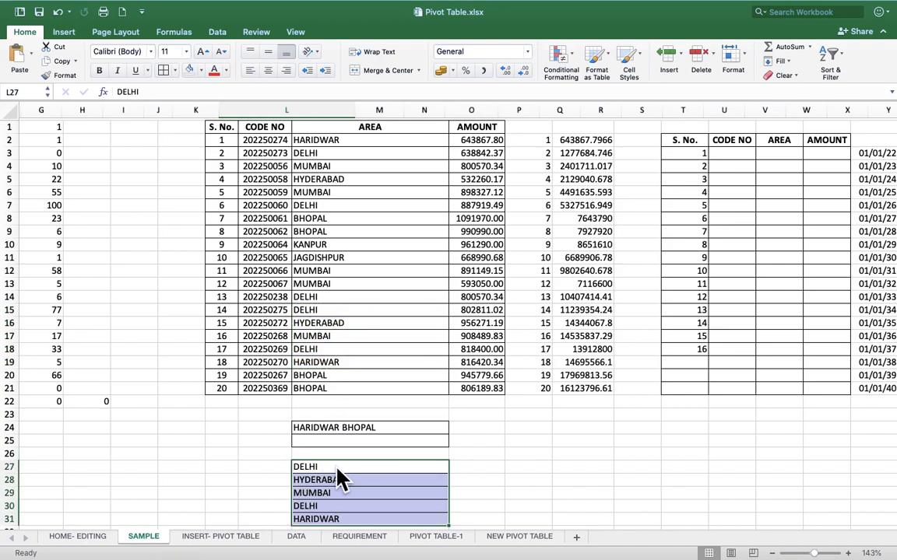
# Step: Apply Fill Justify to L27:L31 twice at the current column width, undoing it each time
pyautogui.scroll(-1, 350, 465)
pyautogui.scroll(-5, 352, 459)
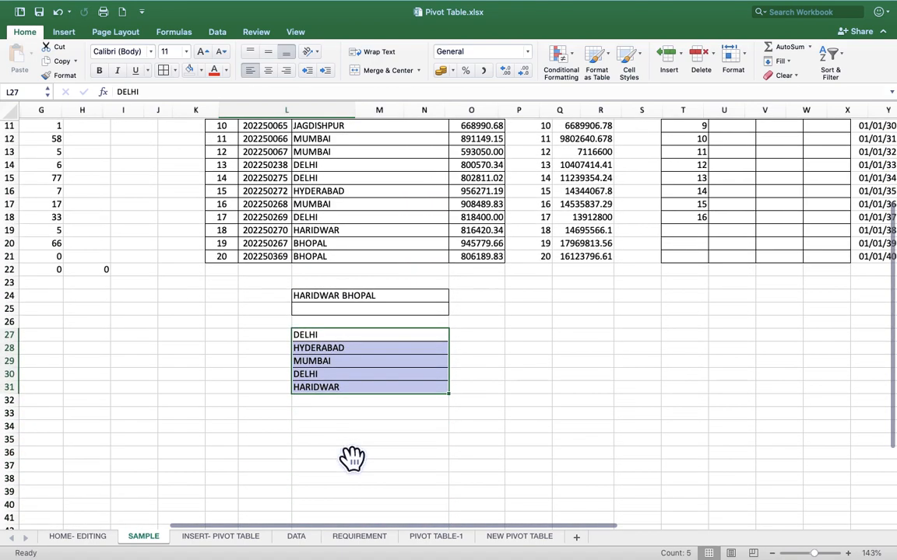
pyautogui.click(781, 61)
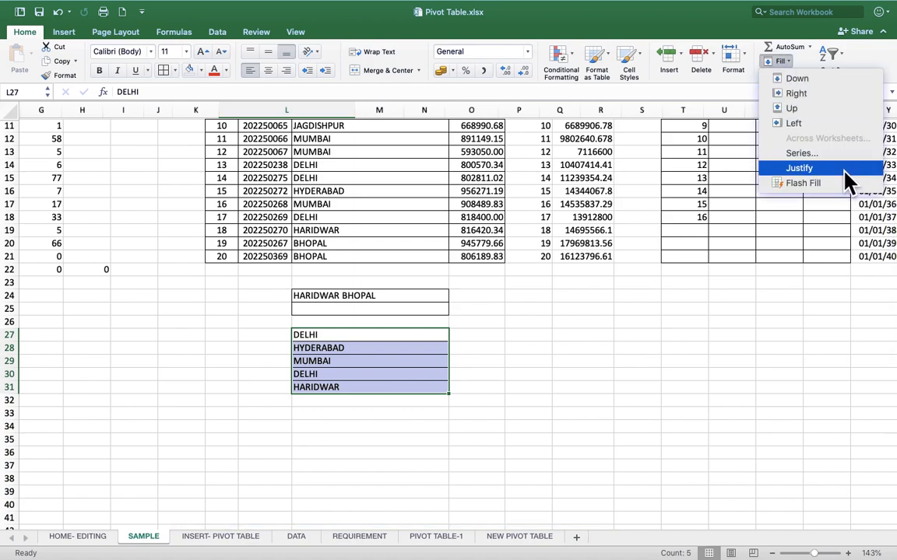
pyautogui.click(810, 168)
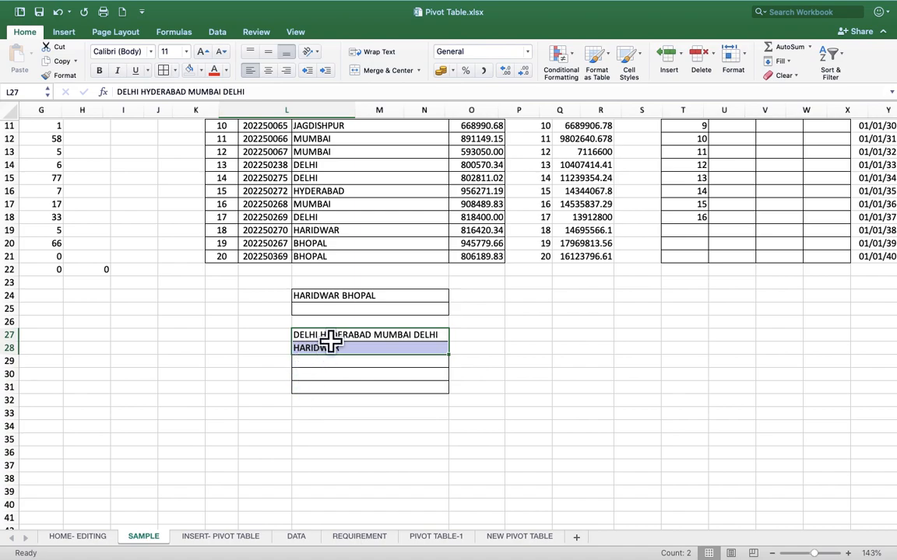
pyautogui.press('super+z')
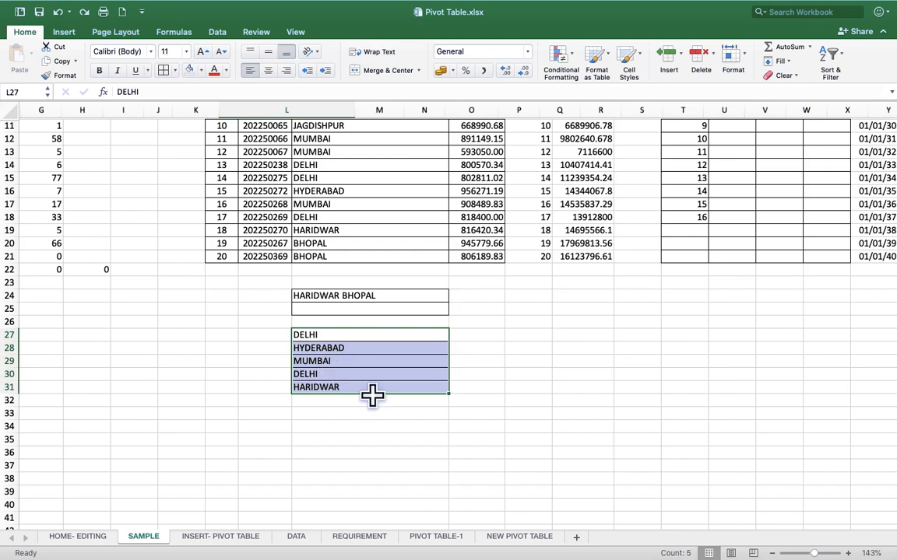
pyautogui.click(786, 61)
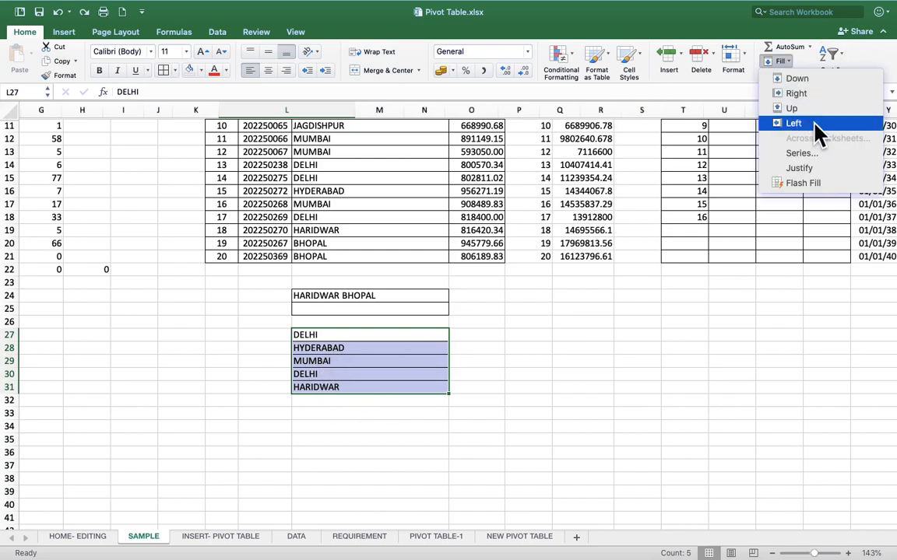
pyautogui.click(786, 176)
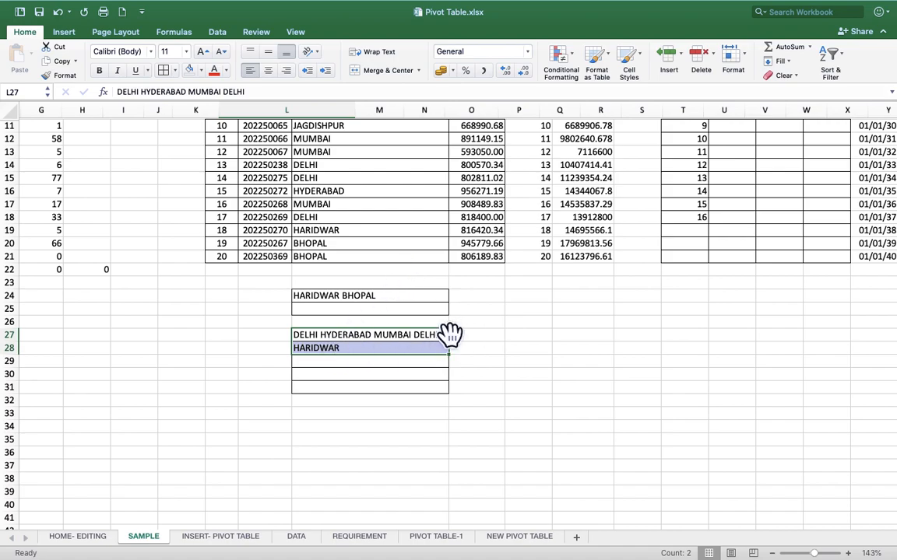
pyautogui.click(334, 348)
pyautogui.press('super+z')
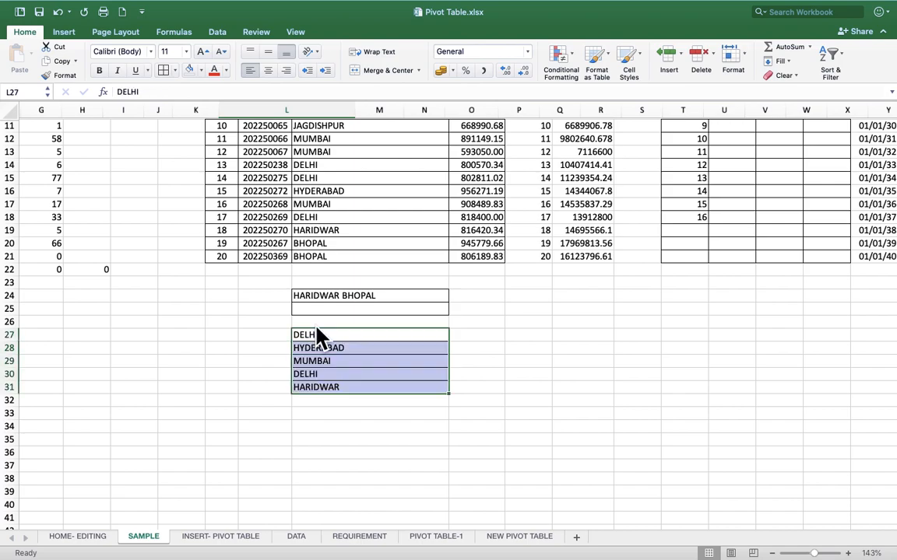
# Step: Widen column L, undo both the widening and the last paste, and paste the copied area names into L27:L31 again
pyautogui.click(500, 295)
pyautogui.moveTo(449, 113); pyautogui.dragTo(591, 137)
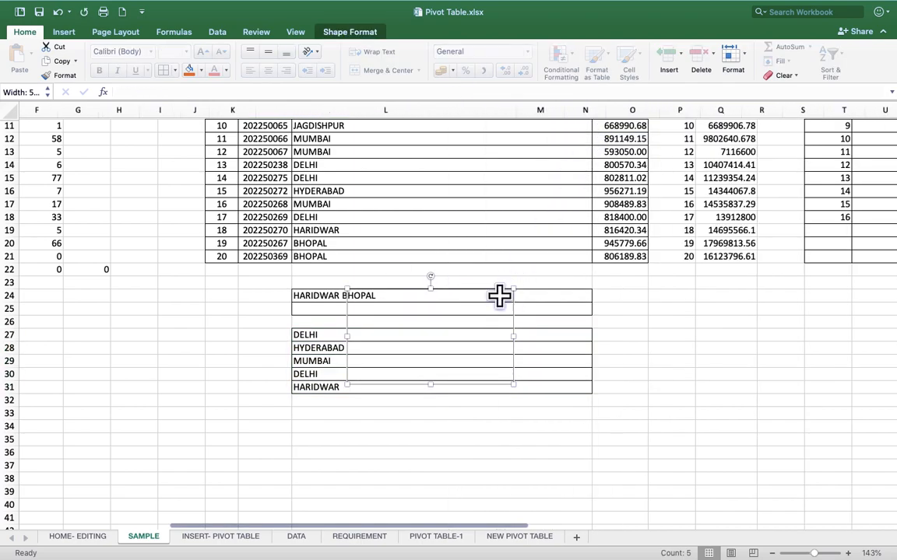
pyautogui.click(467, 325)
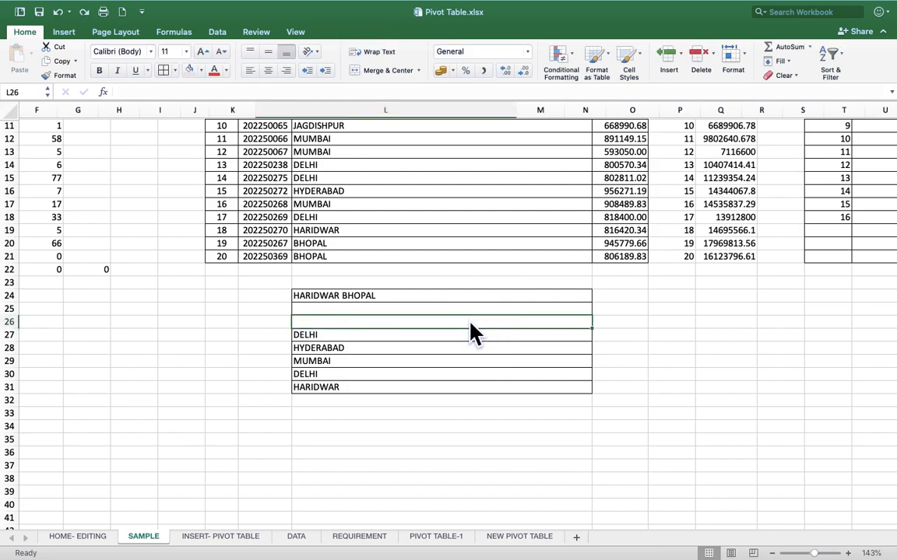
pyautogui.press('super+z')
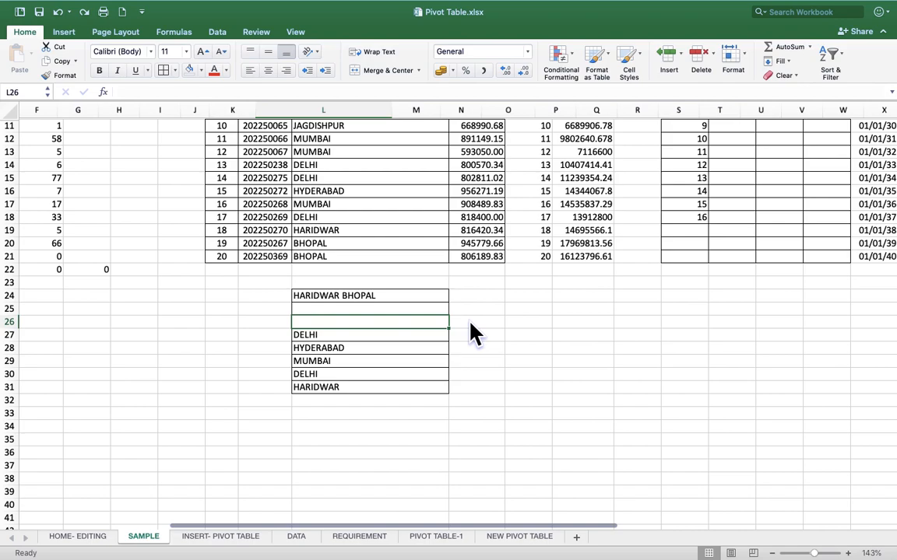
pyautogui.press('super+z')
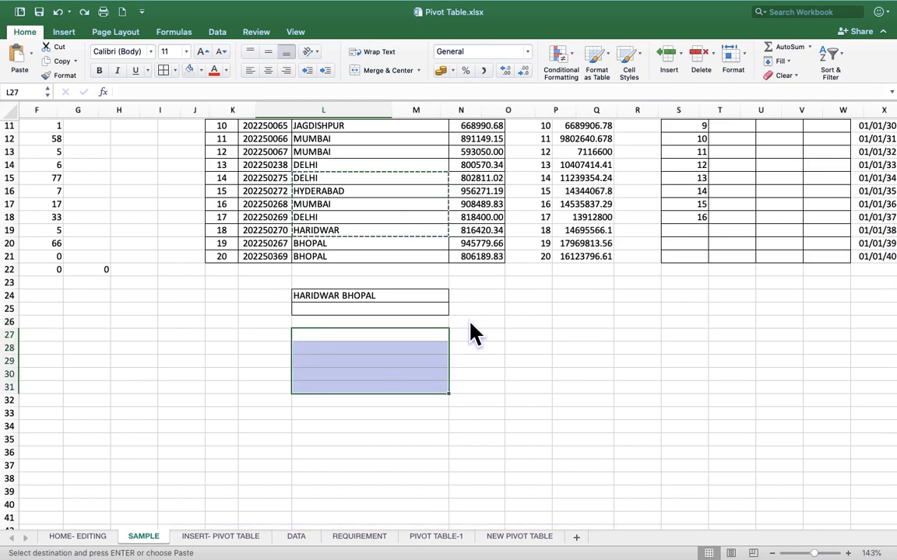
pyautogui.press('Return')
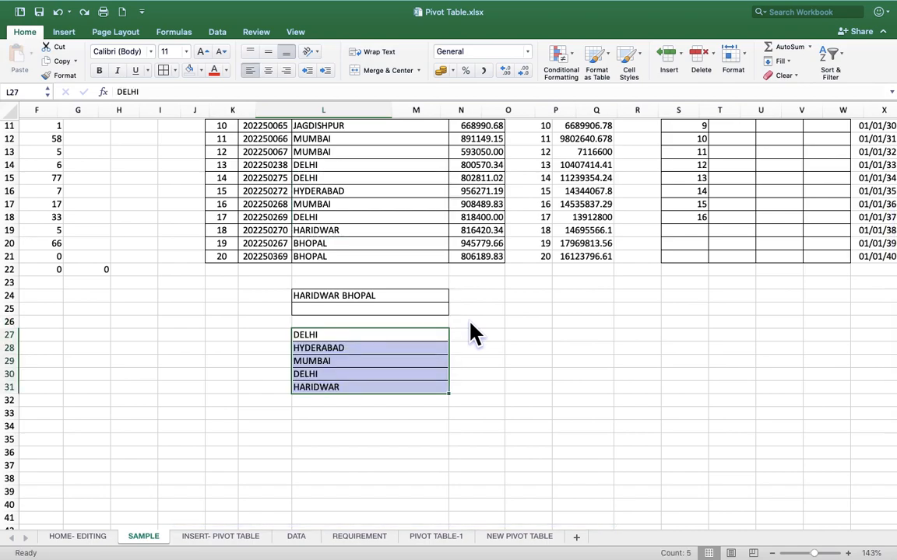
# Step: Widen the AREA column L and combine the texts of L27:L31 into one cell with Fill Justify
pyautogui.moveTo(450, 109); pyautogui.dragTo(580, 110)
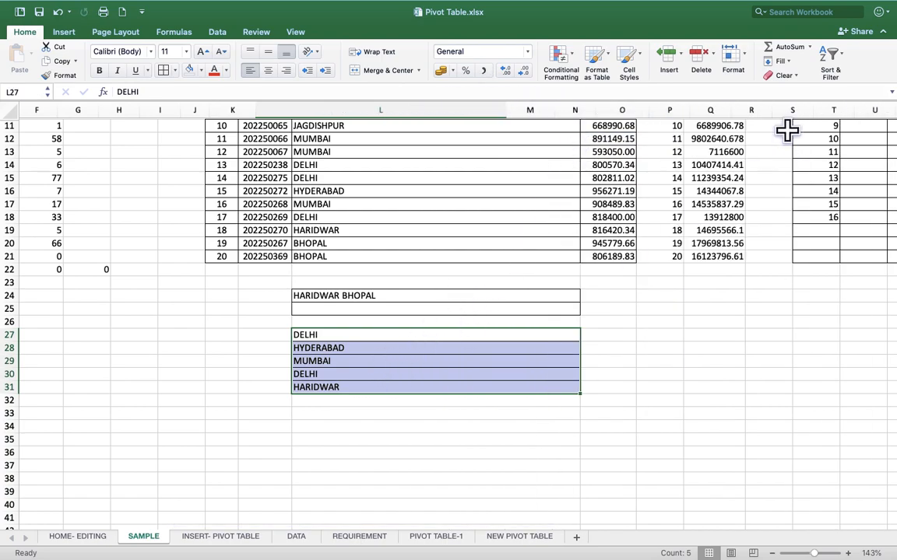
pyautogui.click(781, 61)
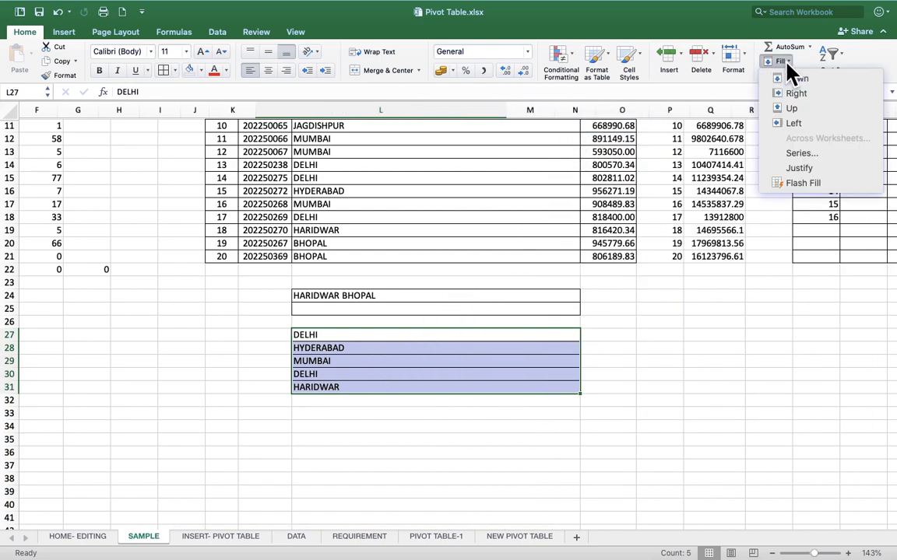
pyautogui.click(810, 170)
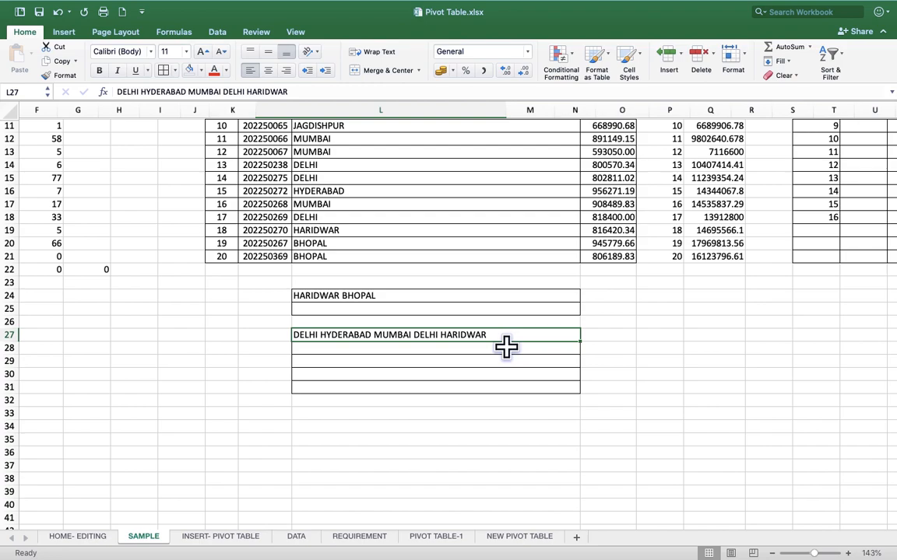
# Step: Review the combined names on the SAMPLE sheet and the Flash Fill topic in the HOME- EDITING sheet's topic list
pyautogui.scroll(-3, 418, 218)
pyautogui.scroll(6, 371, 150)
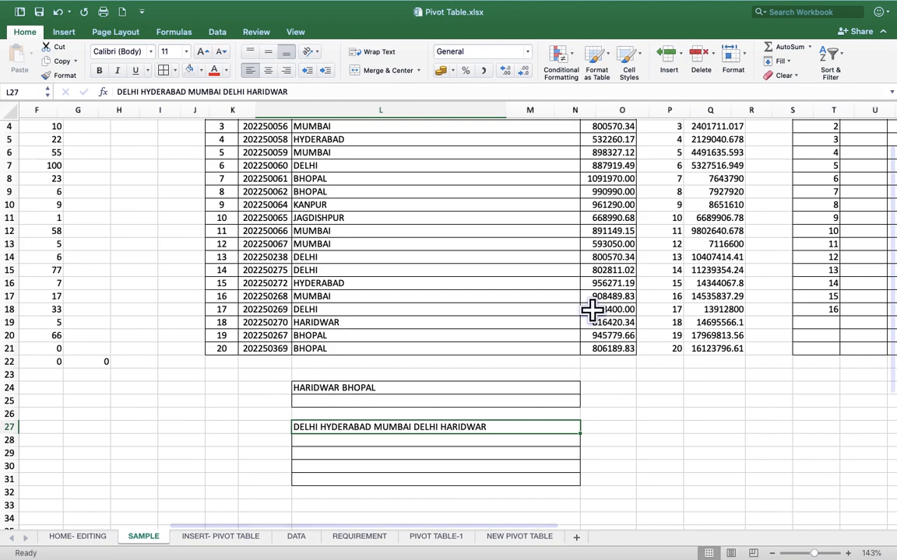
pyautogui.click(88, 538)
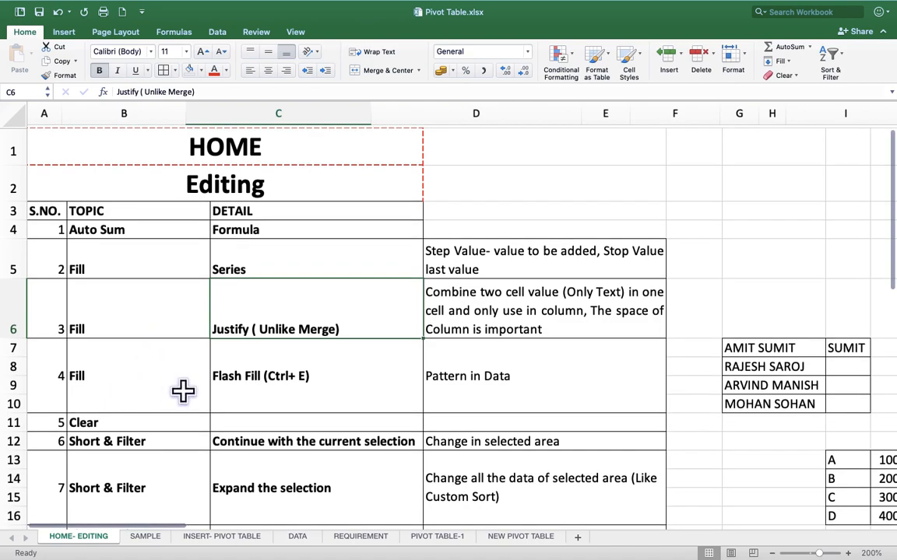
pyautogui.click(136, 357)
pyautogui.click(310, 363)
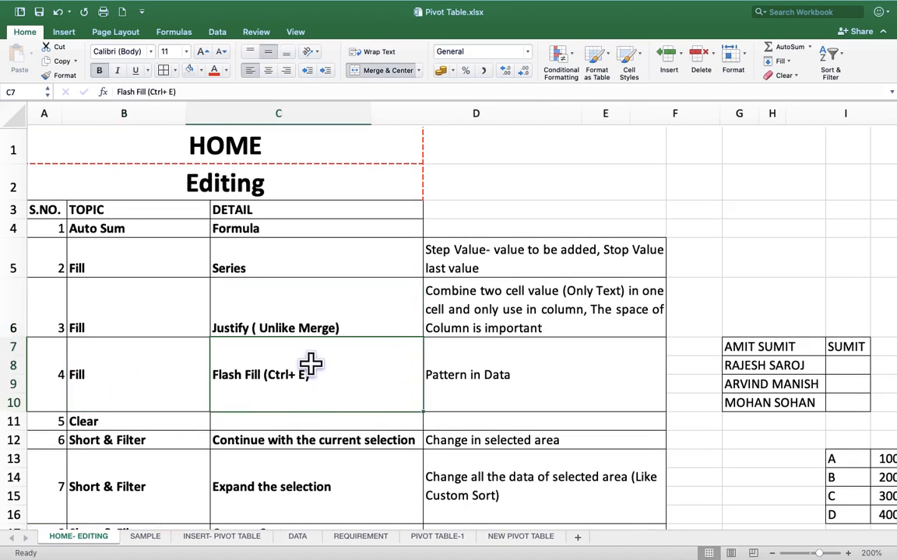
pyautogui.click(143, 537)
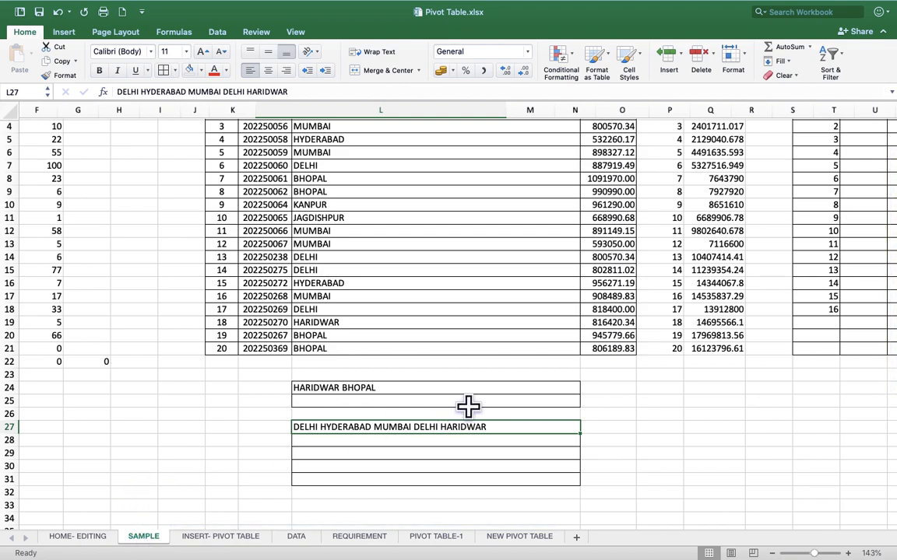
pyautogui.scroll(-3, 632, 323)
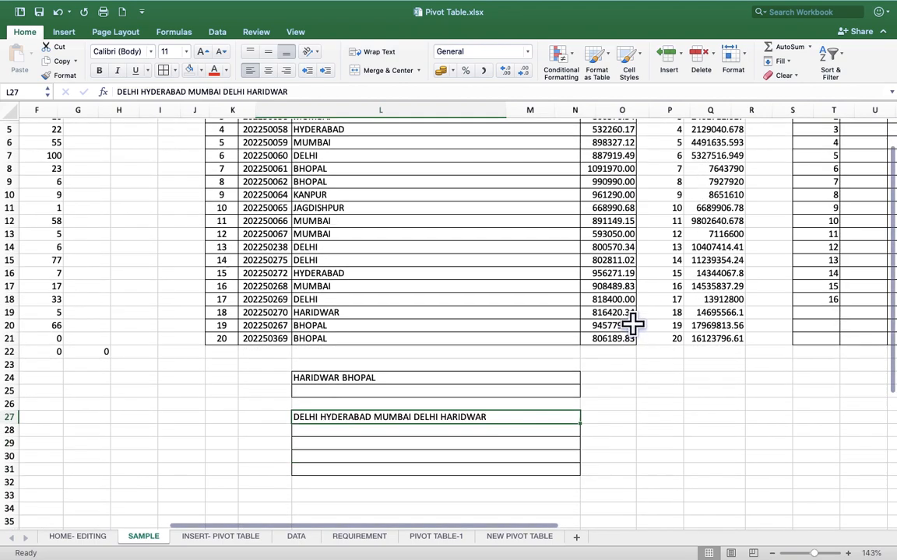
pyautogui.scroll(3, 632, 323)
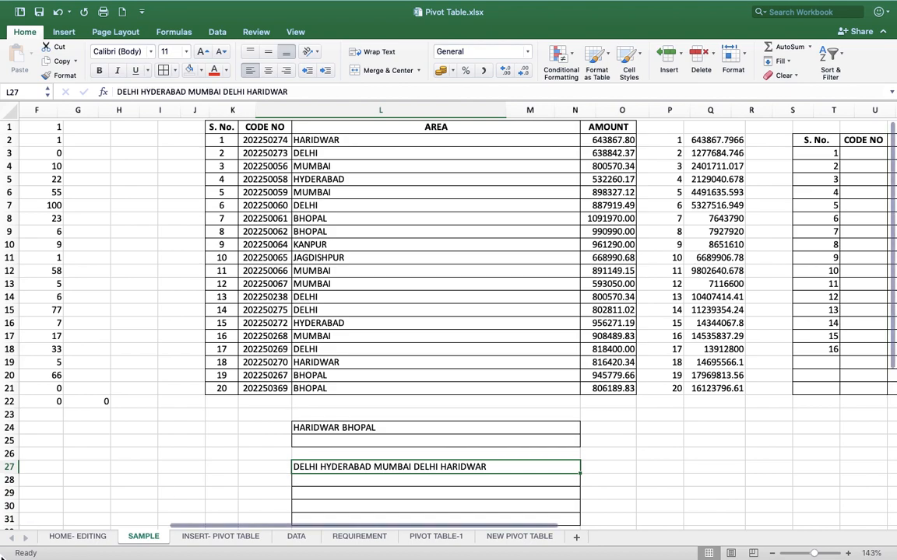
pyautogui.click(68, 538)
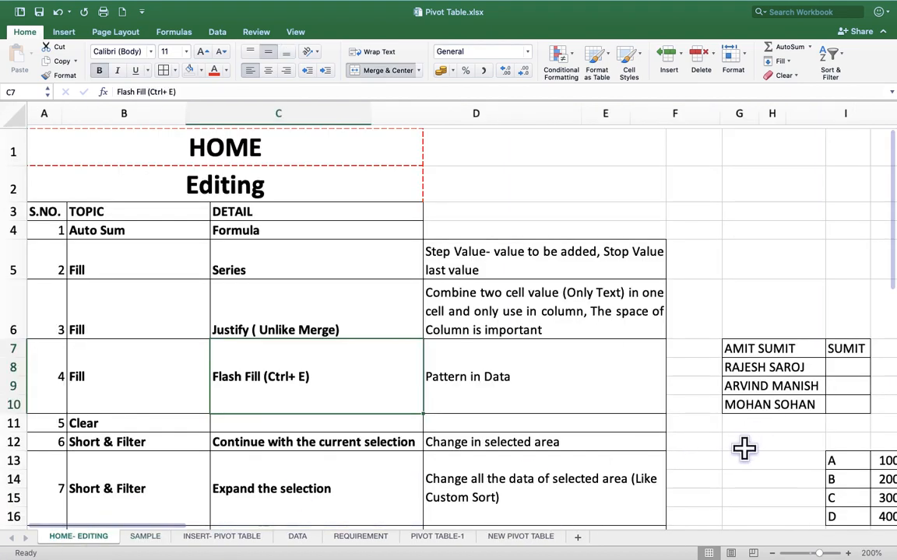
pyautogui.scroll(-1, 743, 449)
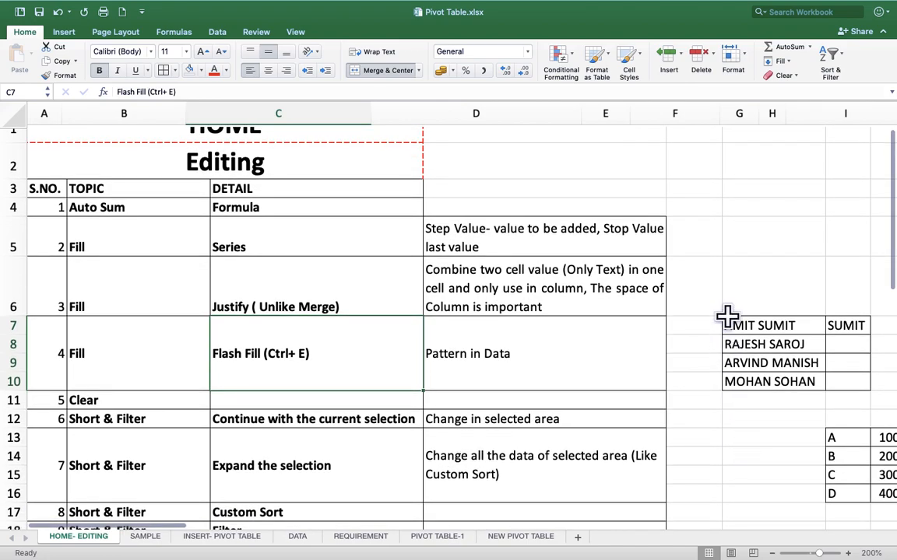
pyautogui.scroll(-1, 696, 374)
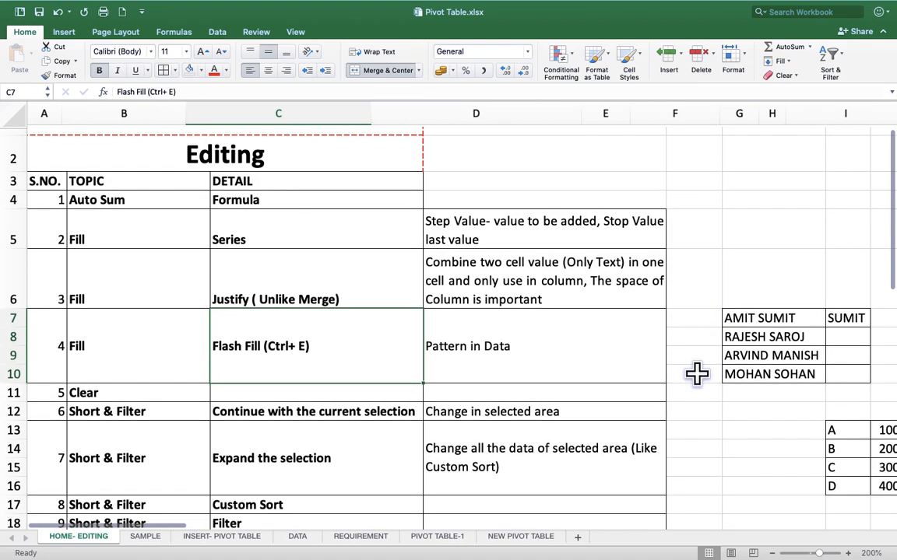
pyautogui.scroll(-1, 697, 374)
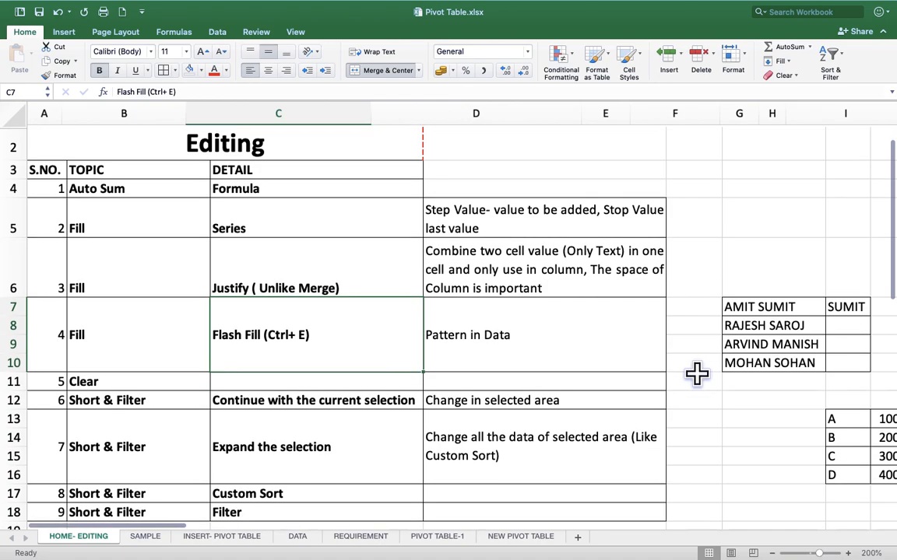
pyautogui.scroll(-1, 697, 373)
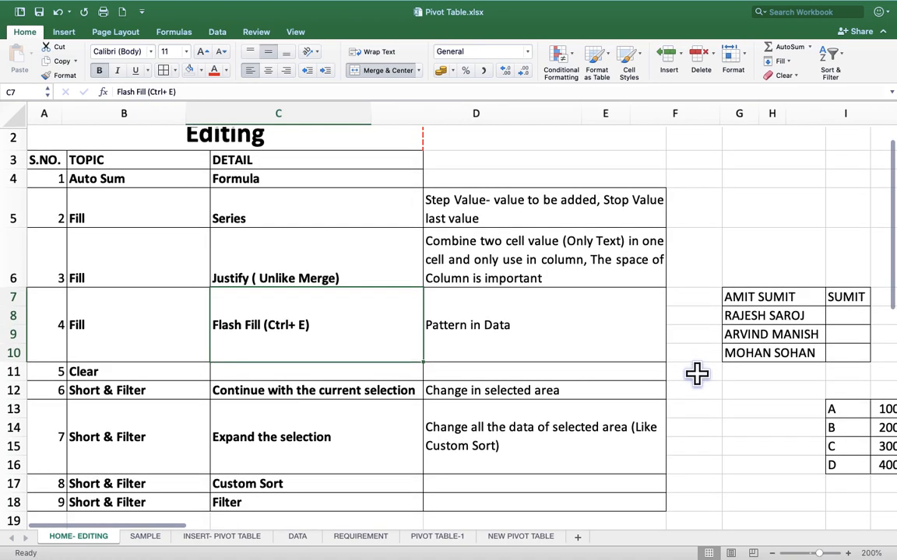
# Step: Examine the Flash Fill practice tables along row 7 of the HOME- EDITING sheet, out to column X and back
pyautogui.click(813, 296)
pyautogui.click(883, 297)
pyautogui.press('Right')
pyautogui.press('Right')
pyautogui.press('Right')
pyautogui.press('Right')
pyautogui.press('Right')
pyautogui.press('Right')
pyautogui.press('Right')
pyautogui.press('Right')
pyautogui.press('Right')
pyautogui.press('Right')
pyautogui.press('Right')
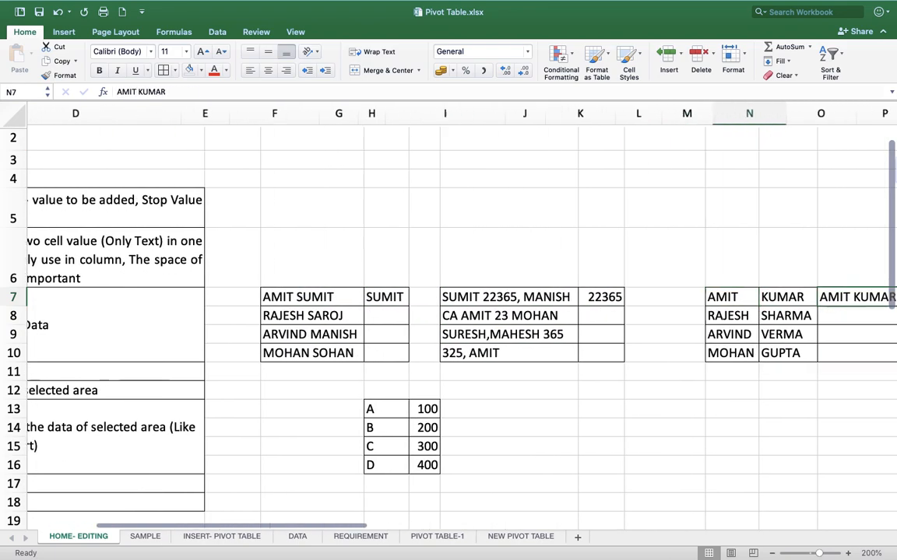
pyautogui.press('Right')
pyautogui.press('Right')
pyautogui.press('Right')
pyautogui.press('Right')
pyautogui.press('Right')
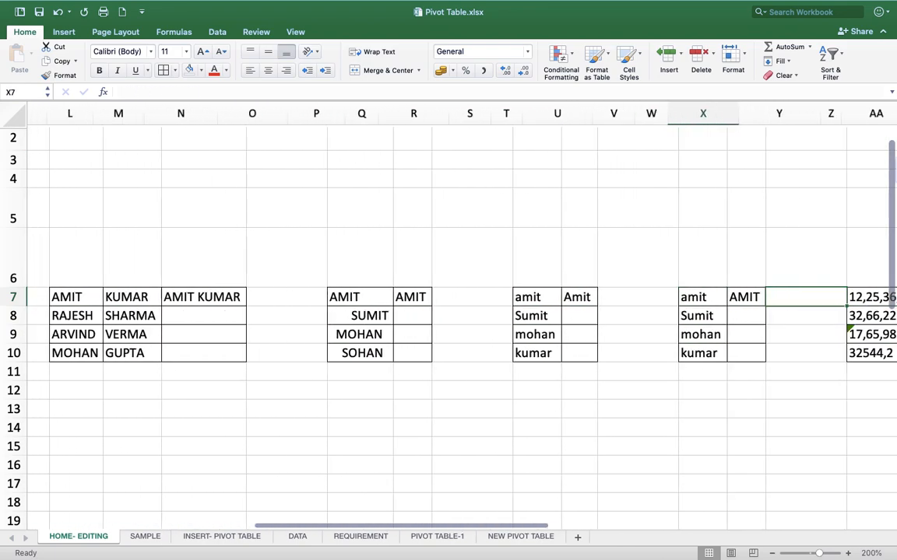
pyautogui.press('Left')
pyautogui.press('Left')
pyautogui.press('Left')
pyautogui.press('Left')
pyautogui.press('Left')
pyautogui.press('Left')
pyautogui.press('Left')
pyautogui.press('Left')
pyautogui.press('Left')
pyautogui.press('Left')
pyautogui.press('Left')
pyautogui.press('Left')
pyautogui.press('Left')
pyautogui.press('Left')
pyautogui.press('Left')
pyautogui.press('Left')
pyautogui.press('Left')
pyautogui.press('Left')
pyautogui.press('Left')
pyautogui.press('Left')
pyautogui.press('Left')
pyautogui.press('Left')
pyautogui.press('Left')
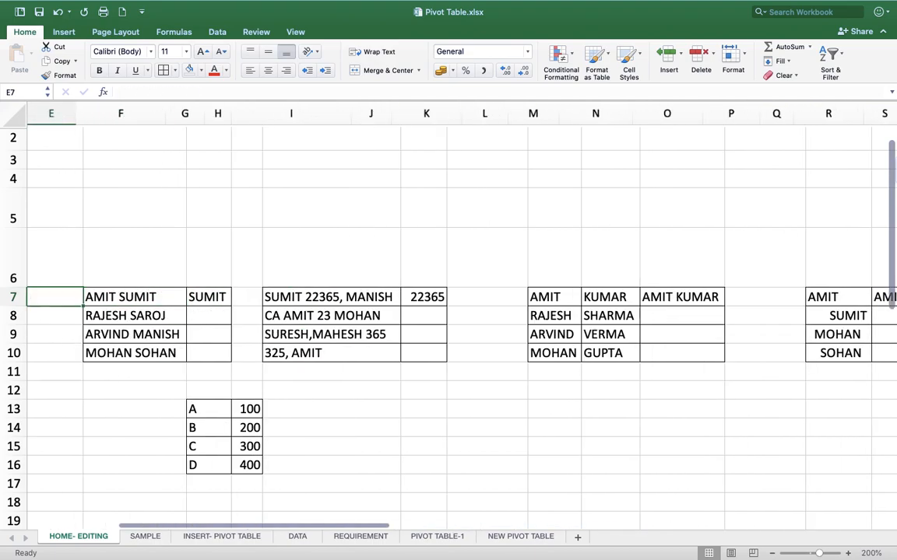
# Step: Examine the first Flash Fill practice table in F7:G10 and locate the Flash Fill option among the Fill commands
pyautogui.press('Right')
pyautogui.press('Right')
pyautogui.press('Right')
pyautogui.press('Right')
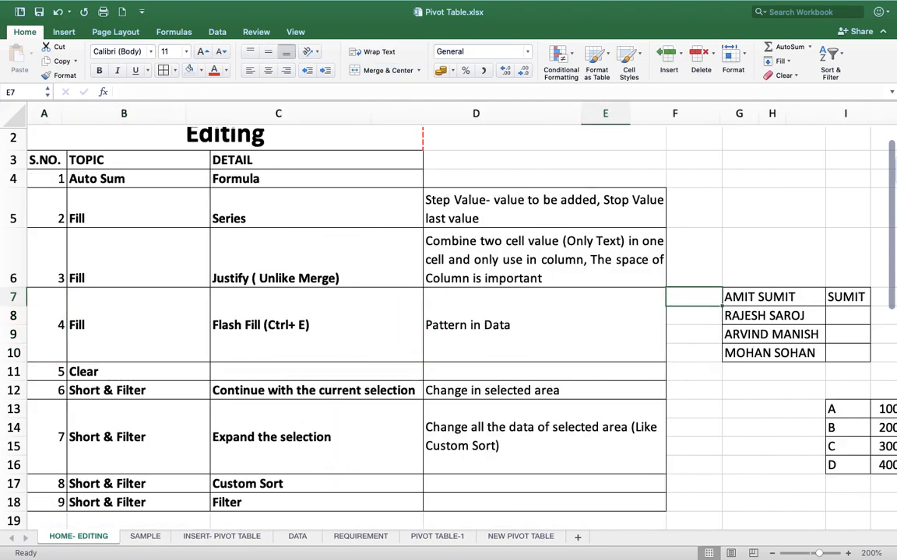
pyautogui.press('Right')
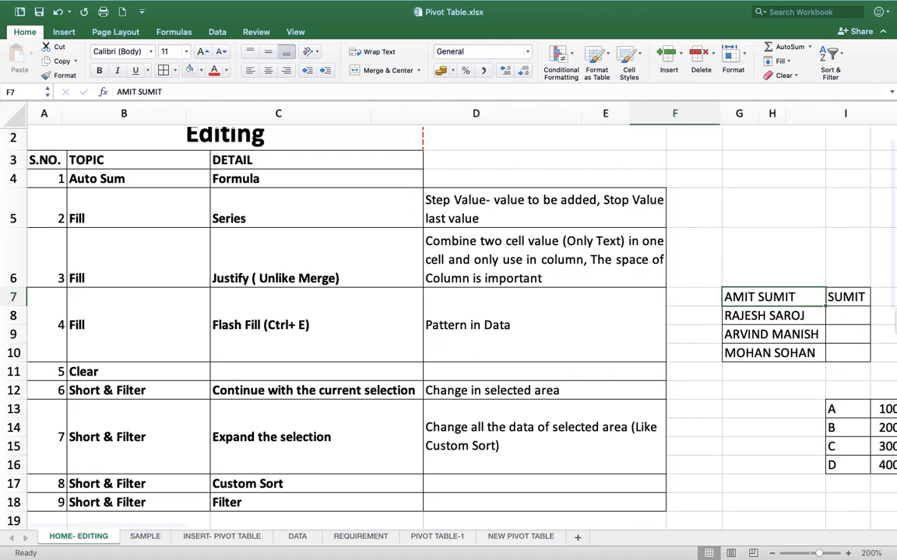
pyautogui.press('Right')
pyautogui.press('Right')
pyautogui.press('Right')
pyautogui.press('Right')
pyautogui.press('Left')
pyautogui.press('Left')
pyautogui.press('Left')
pyautogui.press('Left')
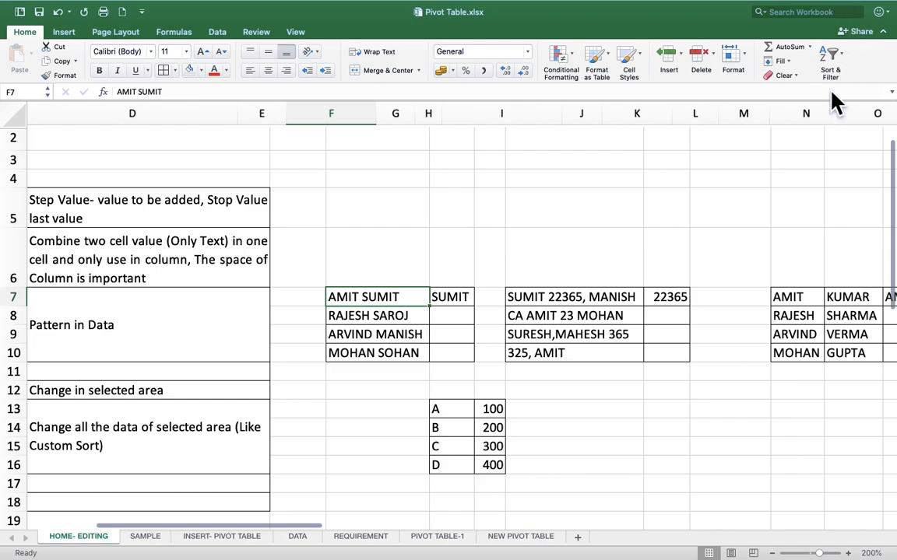
pyautogui.click(781, 61)
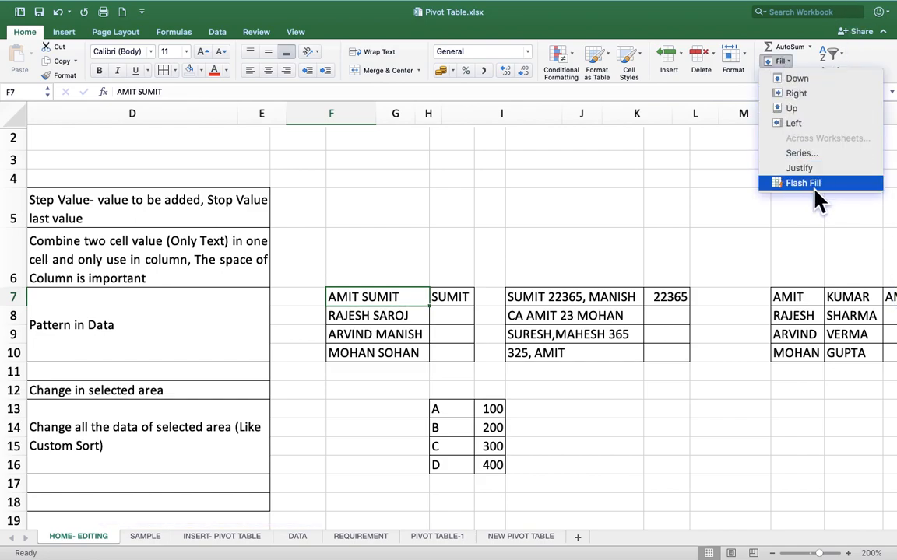
pyautogui.click(479, 354)
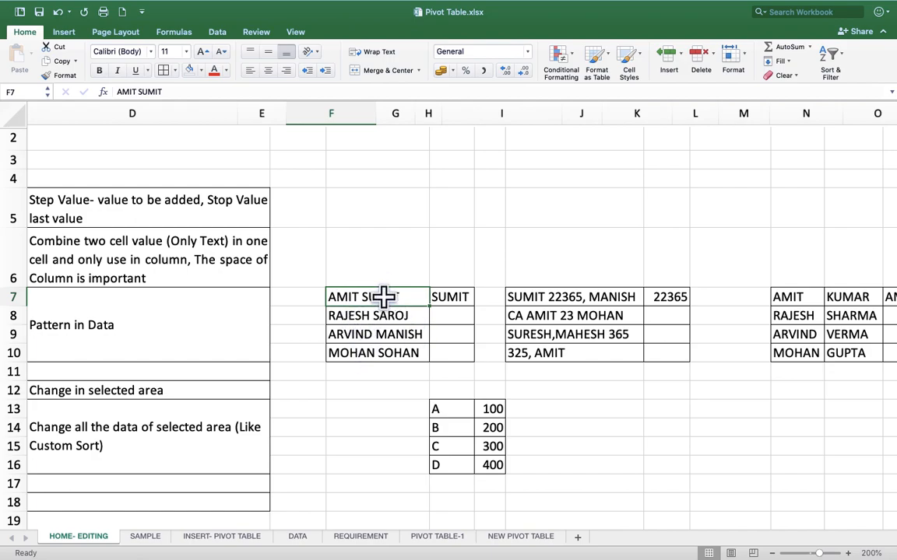
# Step: Flash Fill the second names into G8:G10 following the example in G7, and widen column G to fit them
pyautogui.click(378, 318)
pyautogui.click(362, 340)
pyautogui.click(368, 356)
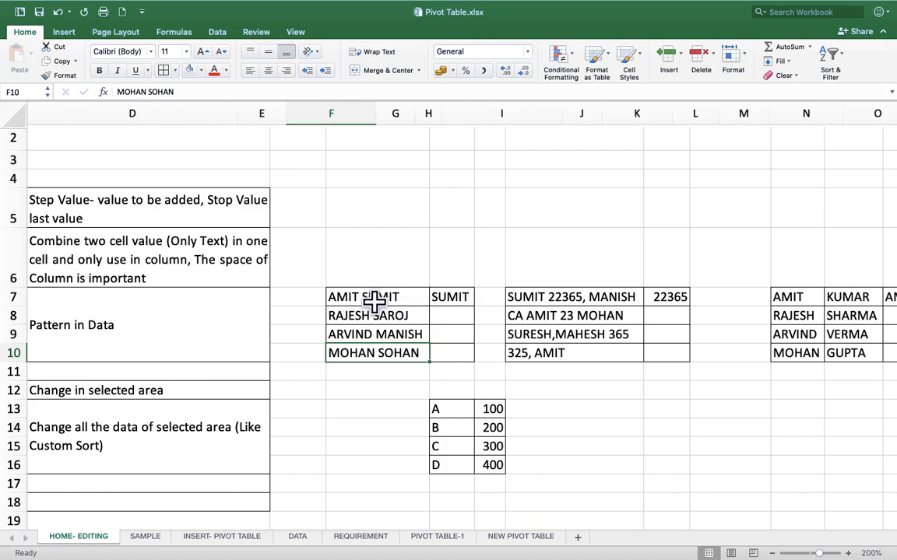
pyautogui.click(454, 299)
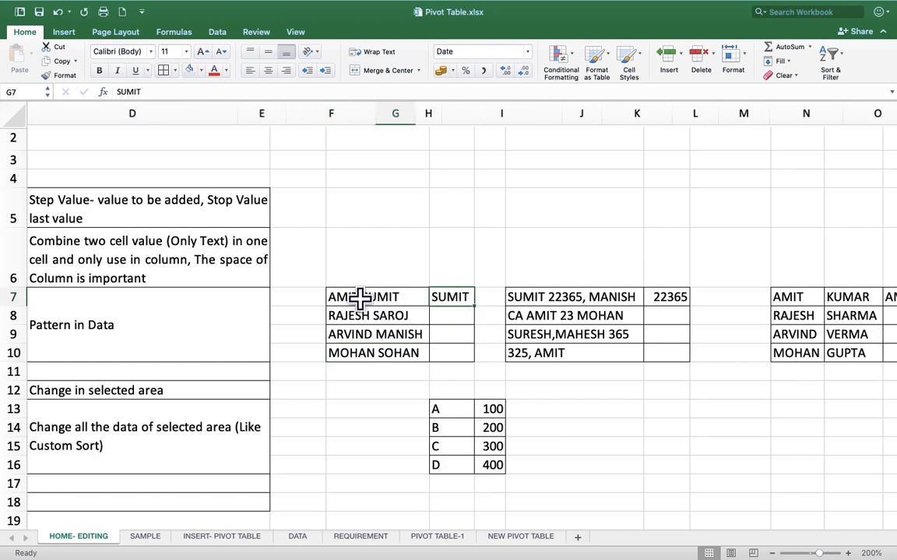
pyautogui.click(462, 313)
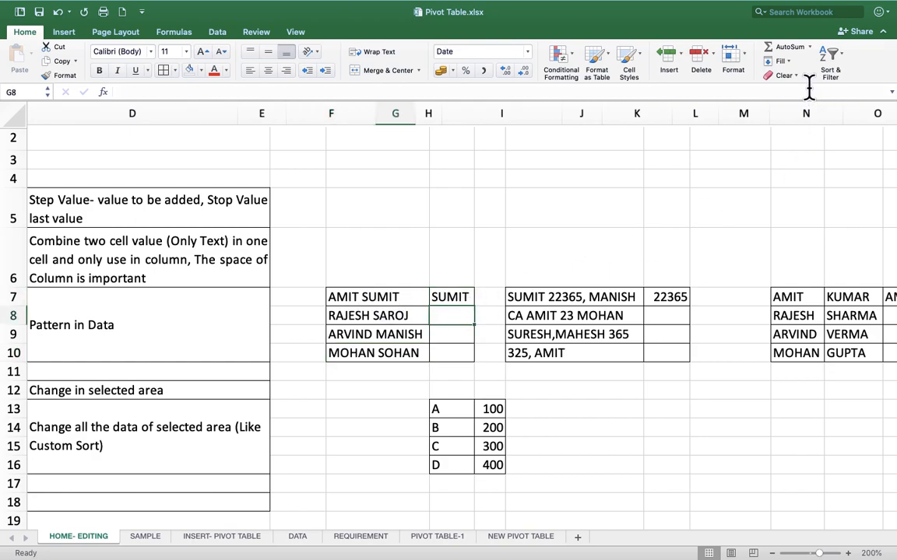
pyautogui.click(778, 61)
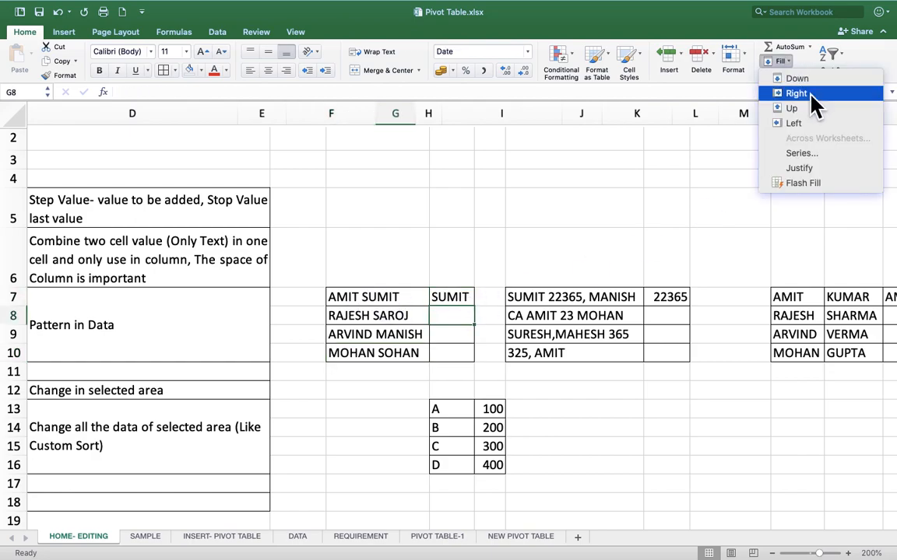
pyautogui.click(817, 184)
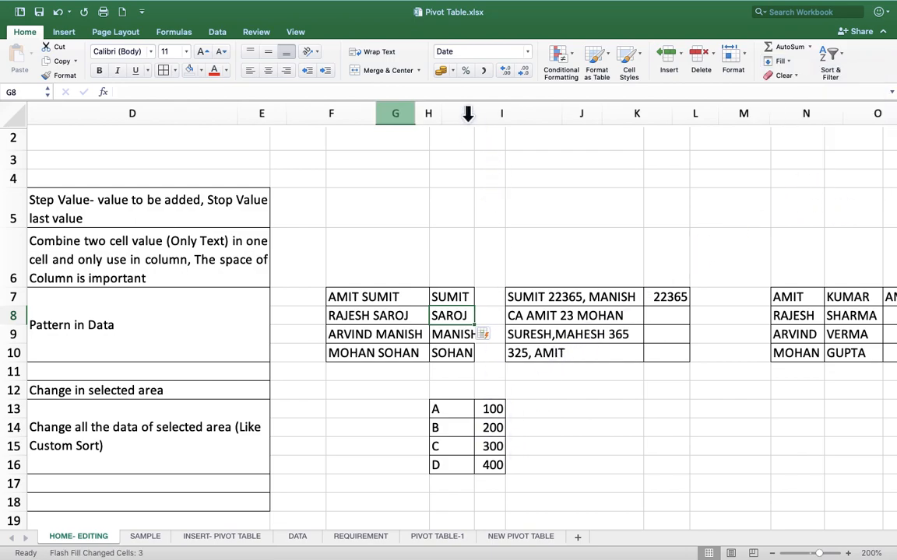
pyautogui.moveTo(473, 114); pyautogui.dragTo(494, 121)
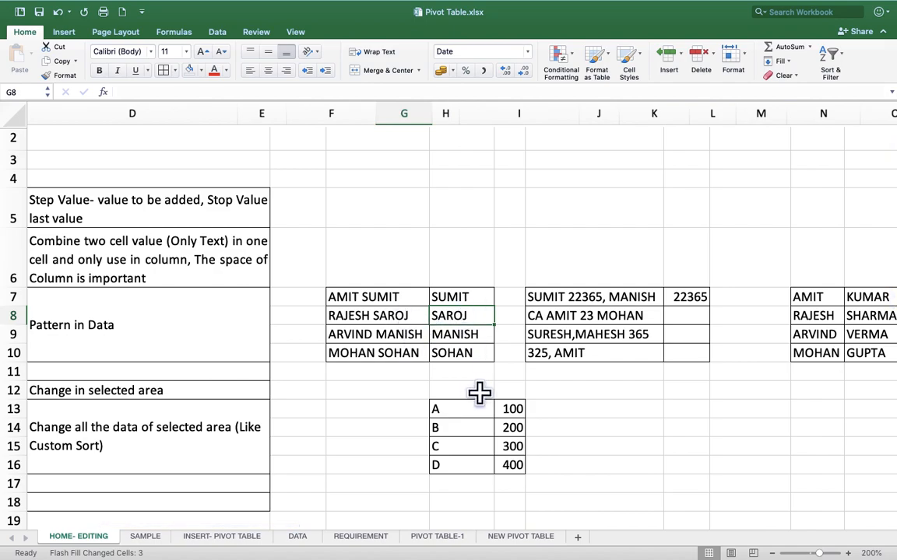
# Step: Review the extracted names in G7:G10 against the full names in column F, and look along row 8 to column J
pyautogui.press('Left')
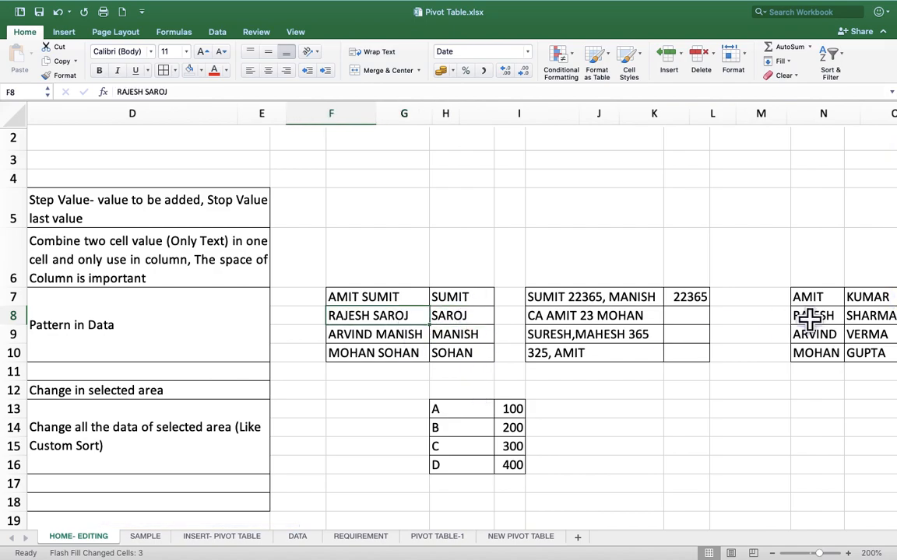
pyautogui.press('Left')
pyautogui.press('Left')
pyautogui.press('Left')
pyautogui.press('Left')
pyautogui.press('Right')
pyautogui.press('Right')
pyautogui.press('Right')
pyautogui.press('Right')
pyautogui.press('Right')
pyautogui.press('Right')
pyautogui.press('Right')
pyautogui.press('Right')
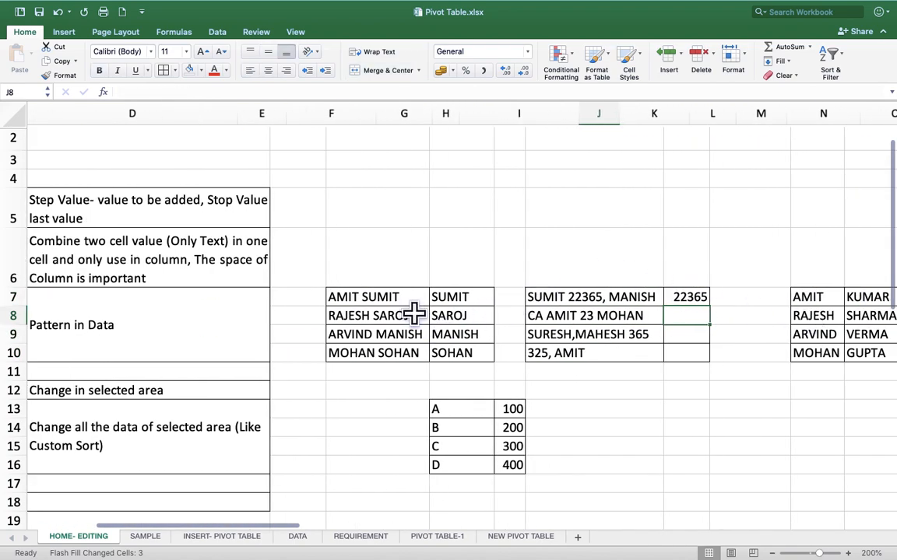
pyautogui.click(483, 297)
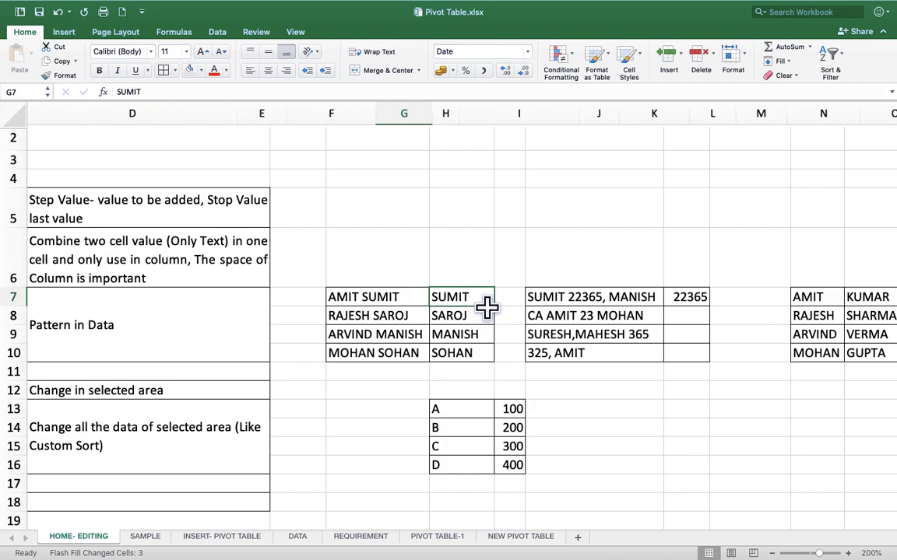
pyautogui.moveTo(485, 315); pyautogui.dragTo(485, 343)
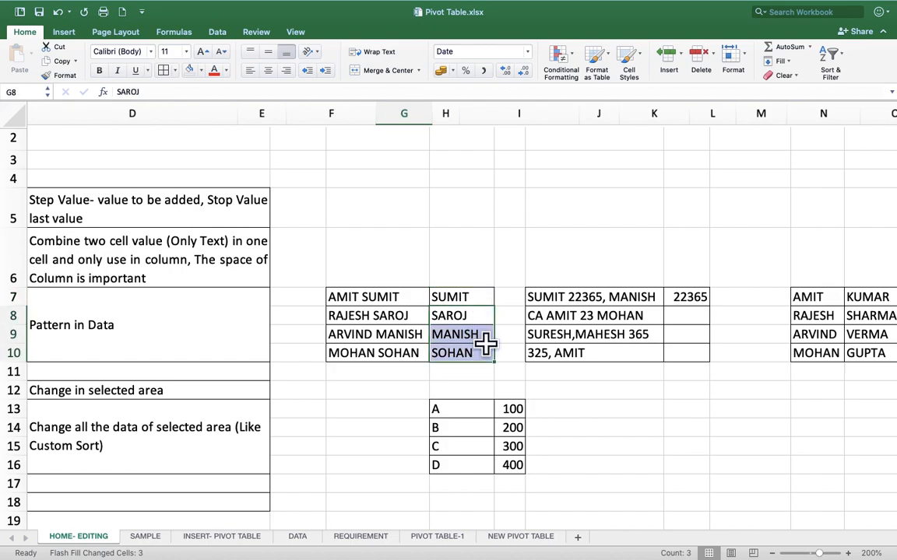
# Step: Switch to the Google Meet call, admit the waiting participant, and return to the Excel workbook
pyautogui.hotkey('ctrl', 'Right')
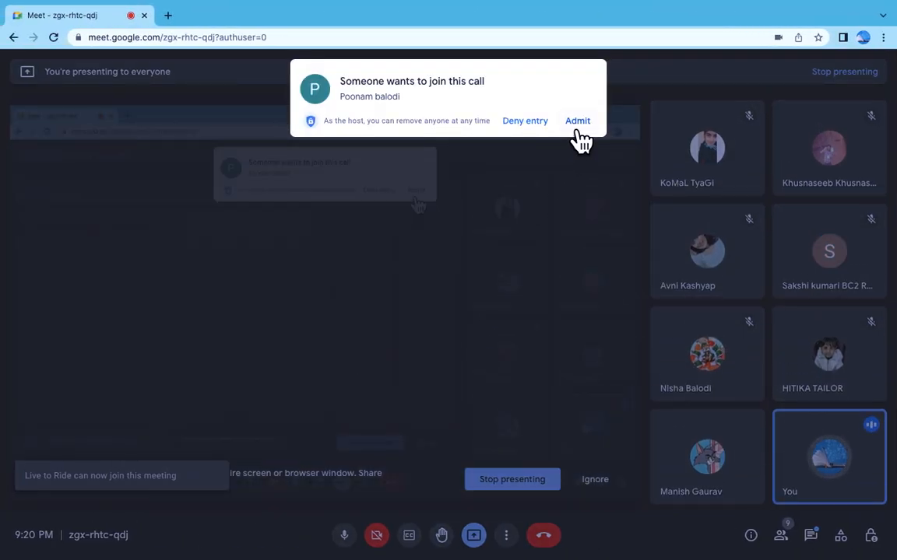
pyautogui.click(578, 131)
pyautogui.hotkey('ctrl', 'Left')
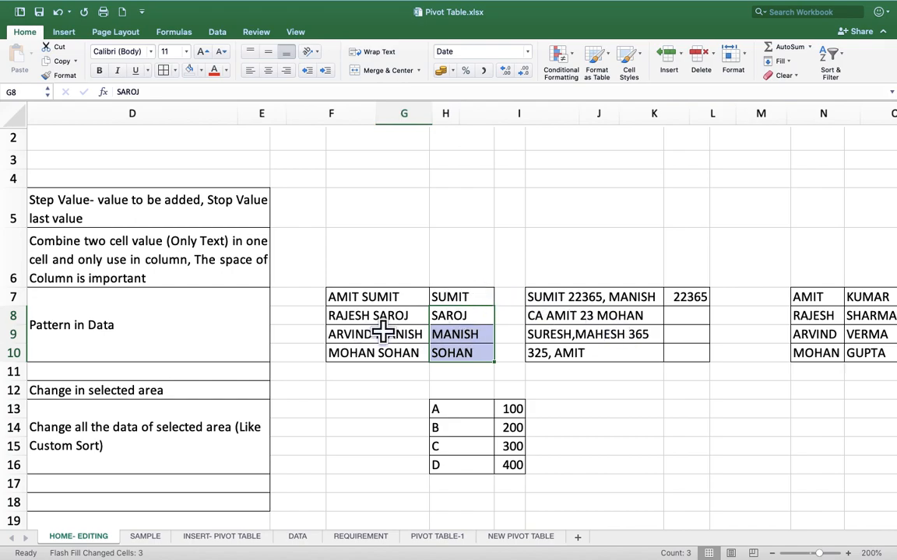
# Step: Examine the mixed text and numbers in I7:I10 alongside the extracted-number example in J7 and the empty cells J8:J10
pyautogui.click(675, 319)
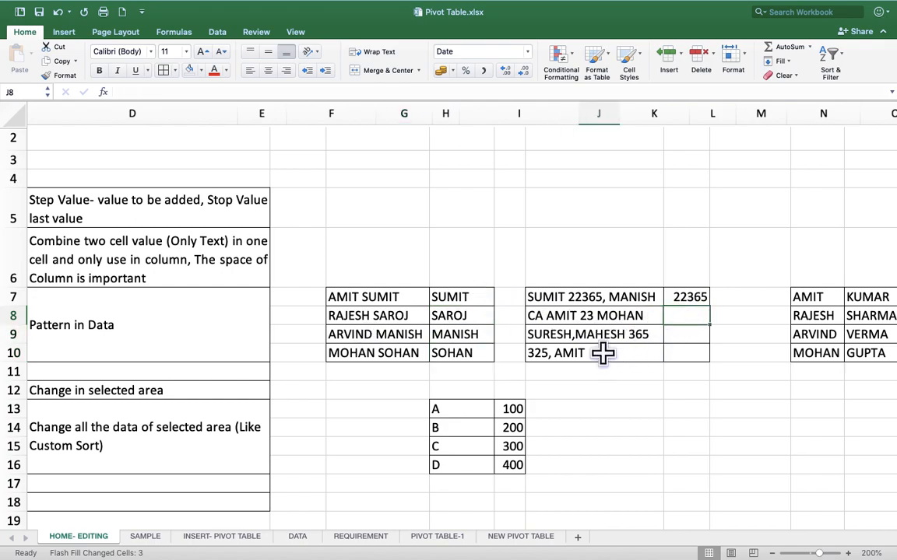
pyautogui.click(594, 294)
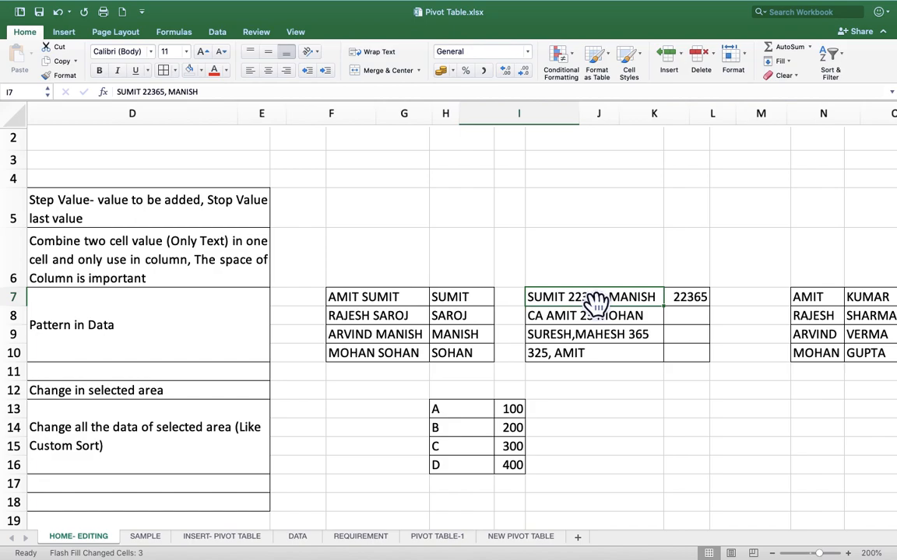
pyautogui.click(545, 320)
pyautogui.click(566, 356)
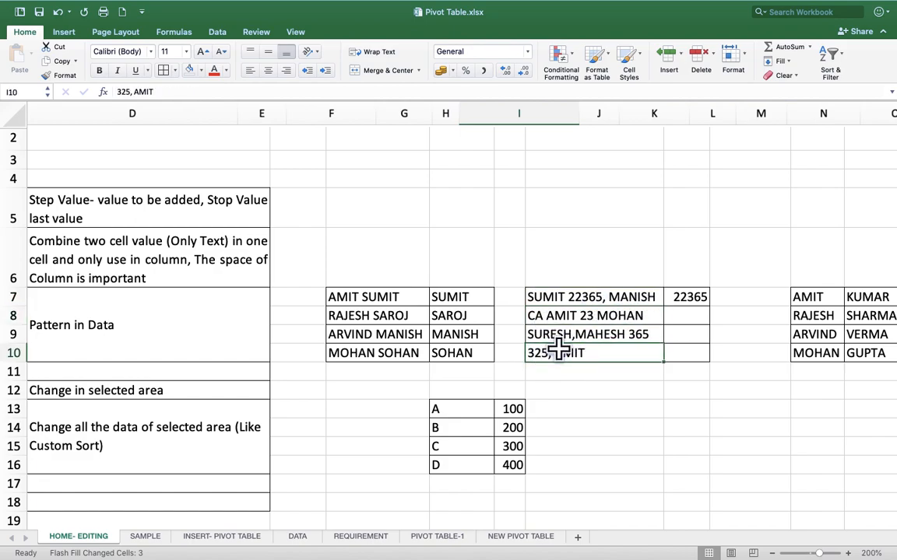
pyautogui.click(668, 297)
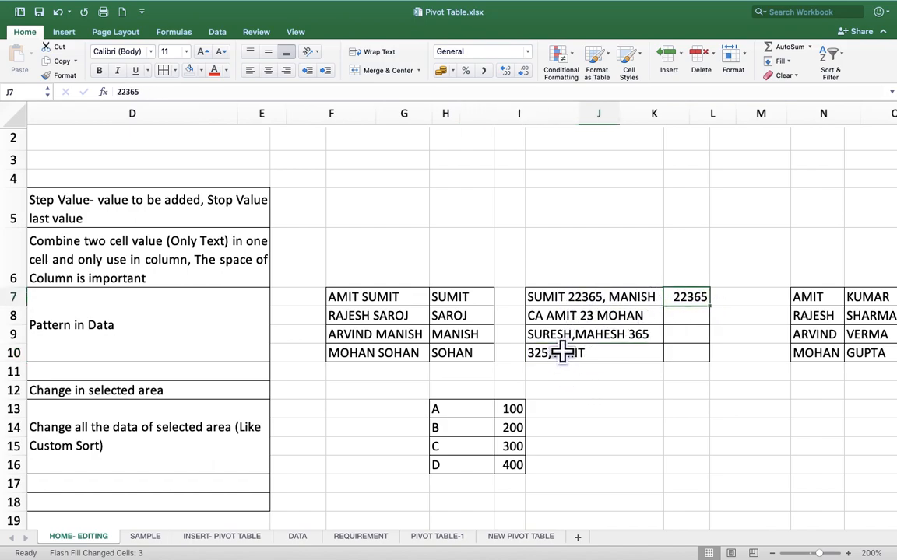
pyautogui.click(592, 296)
pyautogui.click(604, 316)
pyautogui.click(611, 333)
pyautogui.click(574, 366)
pyautogui.click(691, 355)
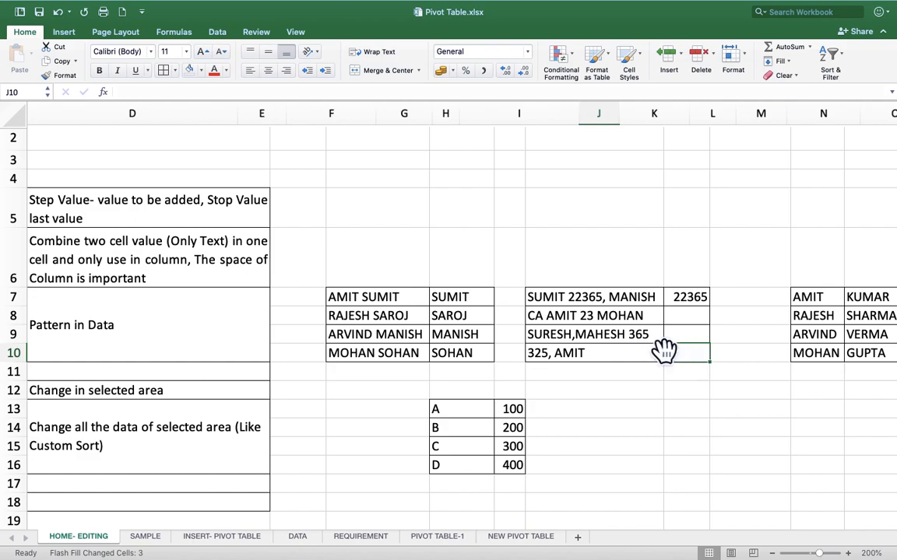
pyautogui.click(694, 335)
pyautogui.click(692, 315)
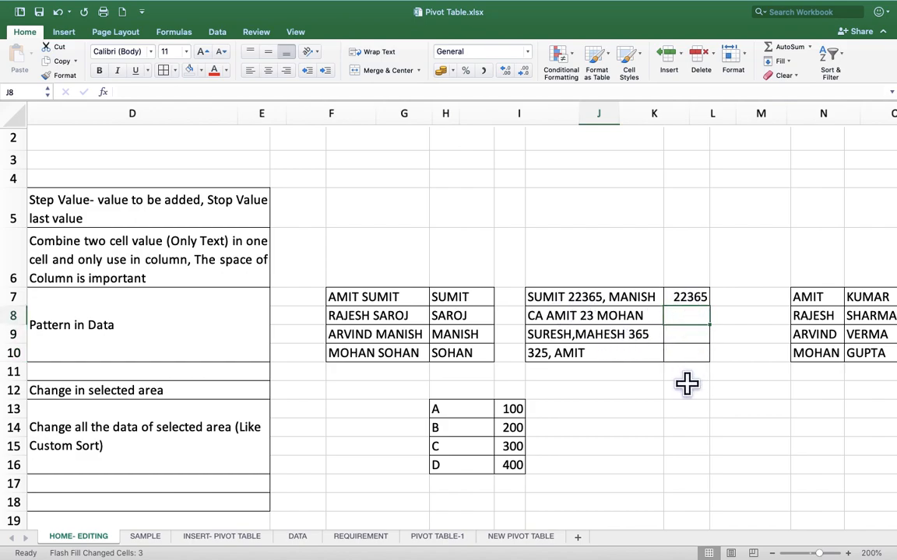
# Step: Flash Fill the numbers from the mixed text in column I into J8:J10, following the example in J7
pyautogui.click(689, 296)
pyautogui.click(687, 315)
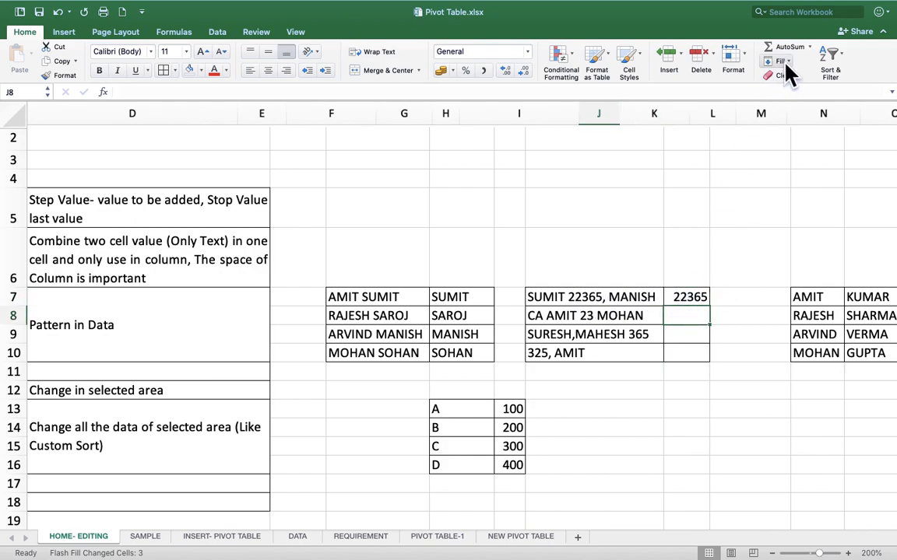
pyautogui.click(786, 62)
pyautogui.click(818, 191)
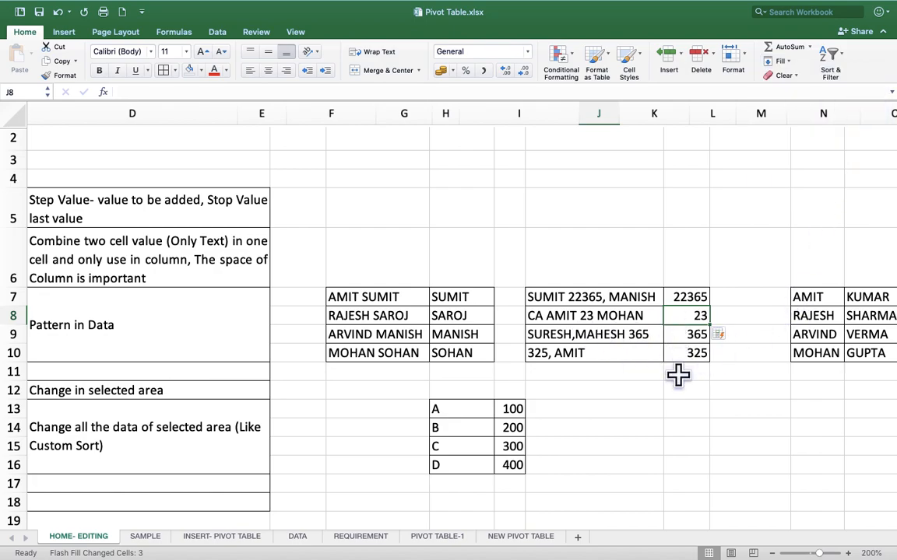
# Step: Examine the first names in L7:L10 and the last names in M7:M10 beside the combined-name column N
pyautogui.click(751, 297)
pyautogui.press('Right')
pyautogui.press('Right')
pyautogui.press('Right')
pyautogui.press('Right')
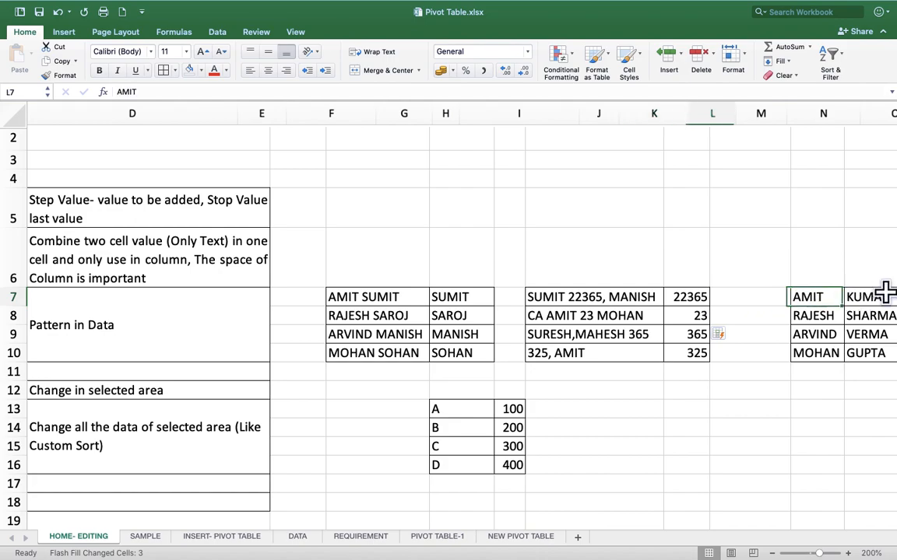
pyautogui.press('Left')
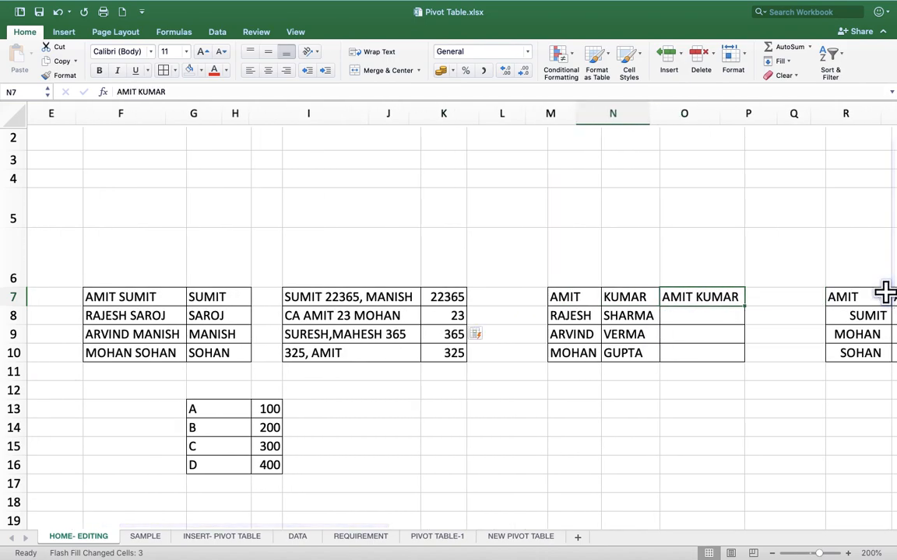
pyautogui.click(729, 377)
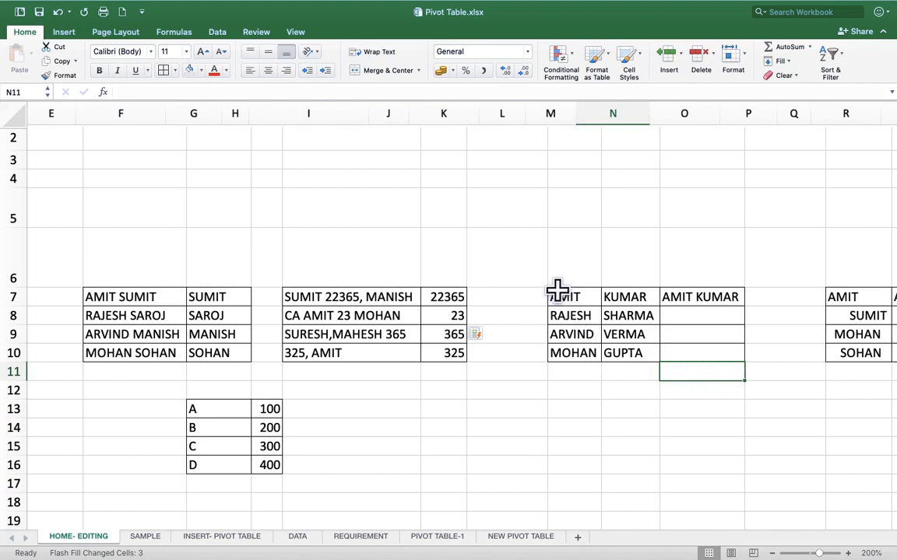
pyautogui.moveTo(576, 297); pyautogui.dragTo(576, 344)
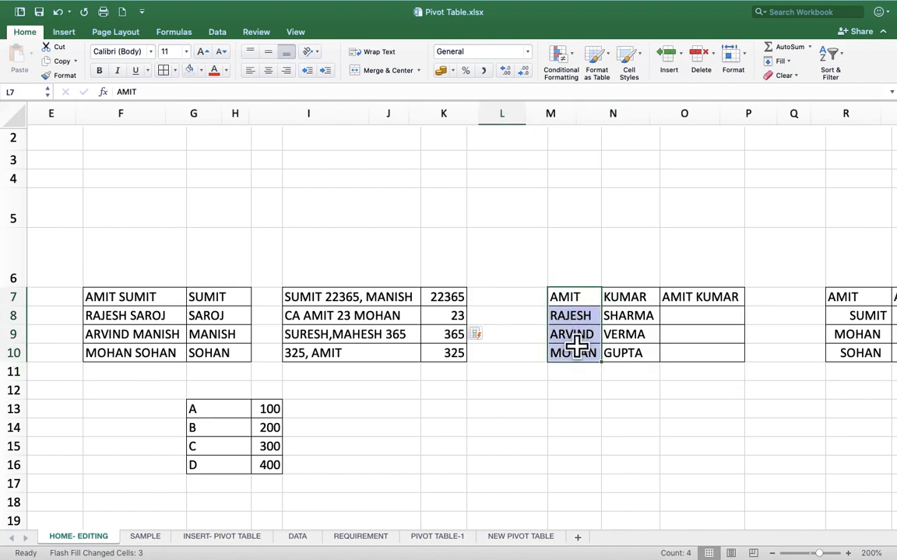
pyautogui.moveTo(636, 294); pyautogui.dragTo(640, 346)
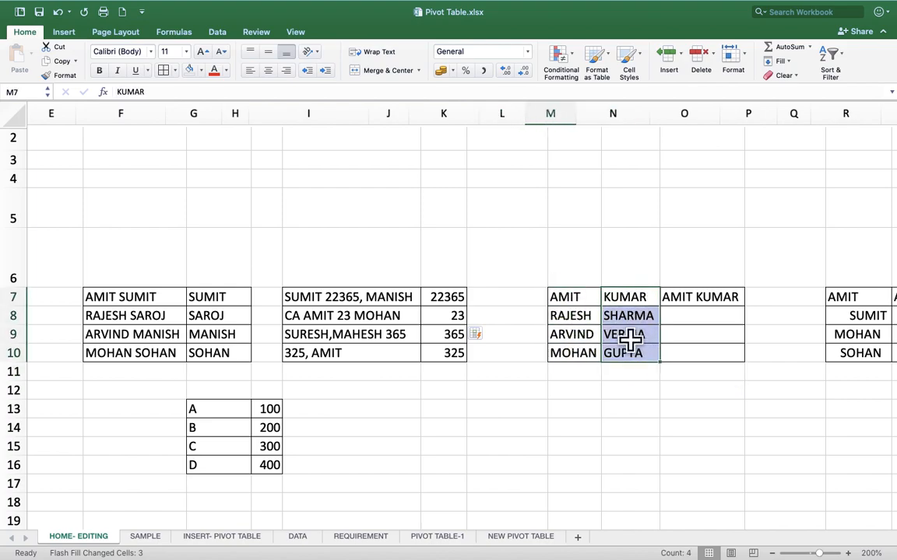
# Step: Compare the first and last names row by row in columns L and M with the combined full-name example in N7
pyautogui.click(580, 297)
pyautogui.click(643, 296)
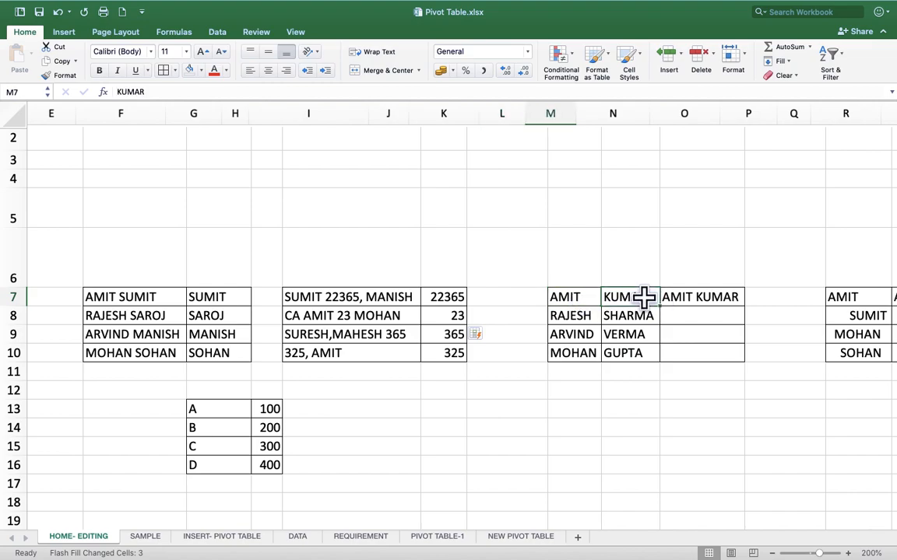
pyautogui.click(580, 318)
pyautogui.click(643, 316)
pyautogui.click(579, 333)
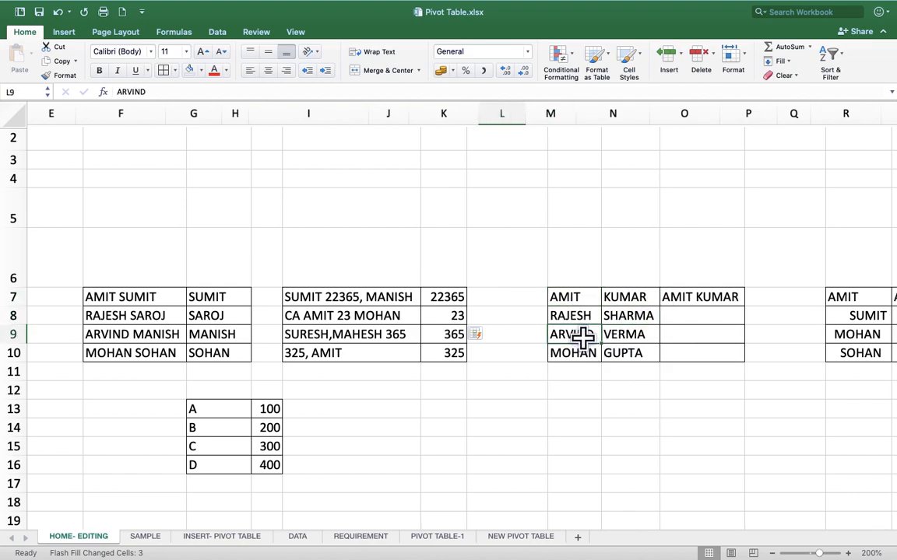
pyautogui.click(643, 337)
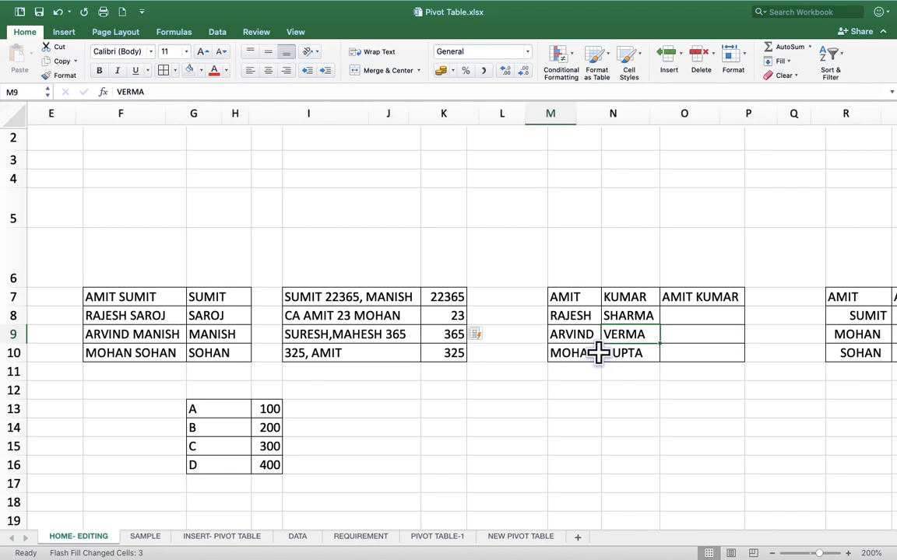
pyautogui.click(712, 296)
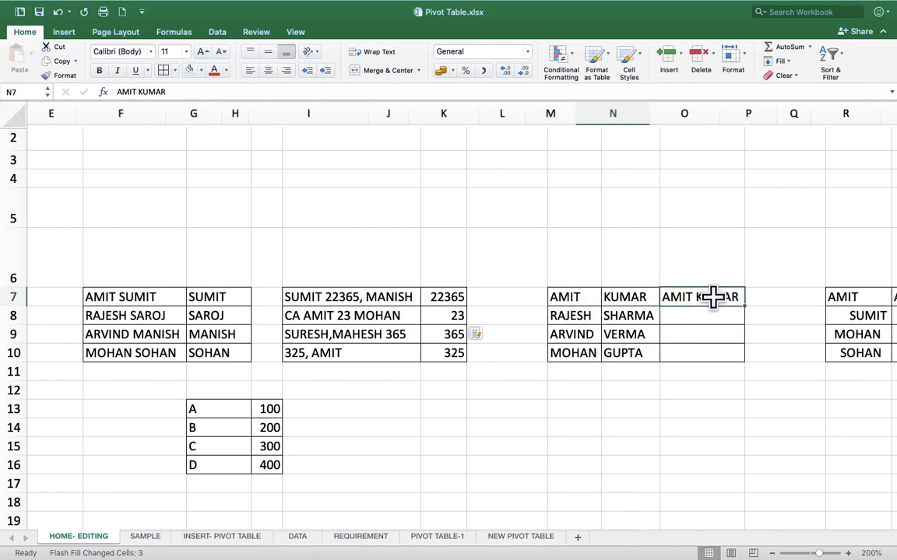
pyautogui.click(584, 296)
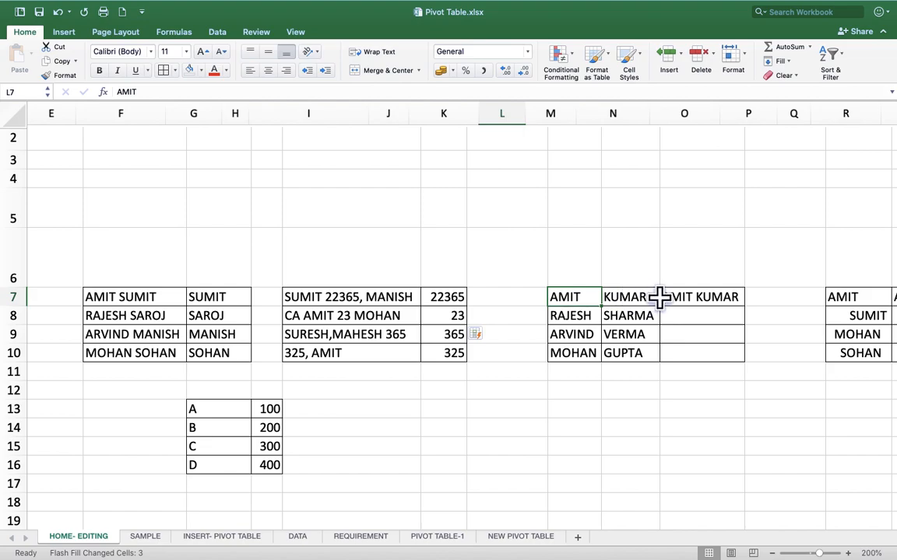
pyautogui.click(611, 297)
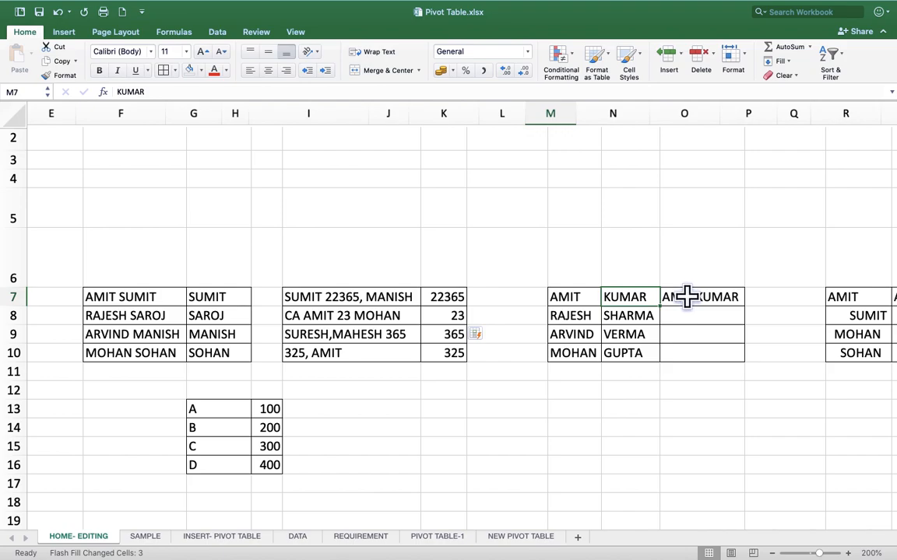
# Step: Flash Fill the combined full names into N8:N10 following the example in N7, and widen column N to fit them
pyautogui.click(707, 314)
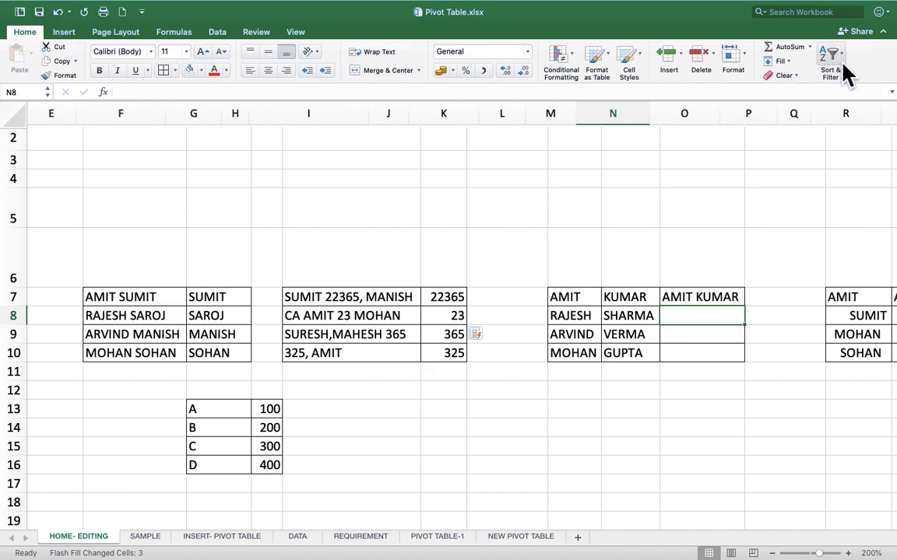
pyautogui.click(785, 62)
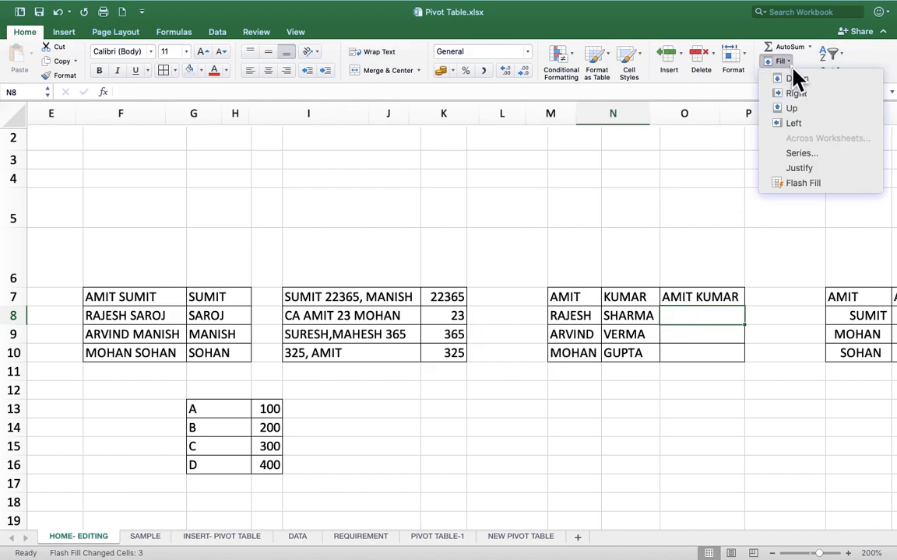
pyautogui.click(829, 186)
pyautogui.click(715, 374)
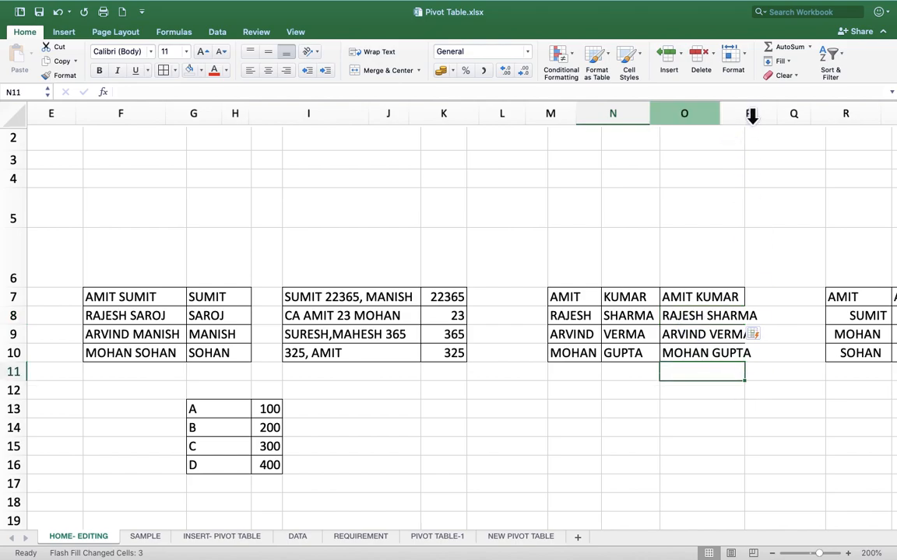
pyautogui.moveTo(742, 114); pyautogui.dragTo(766, 264)
# Step: Look along row 7 from column N to column W at the remaining Flash Fill example tables
pyautogui.click(742, 293)
pyautogui.press('Right')
pyautogui.press('Right')
pyautogui.press('Right')
pyautogui.press('Right')
pyautogui.press('Right')
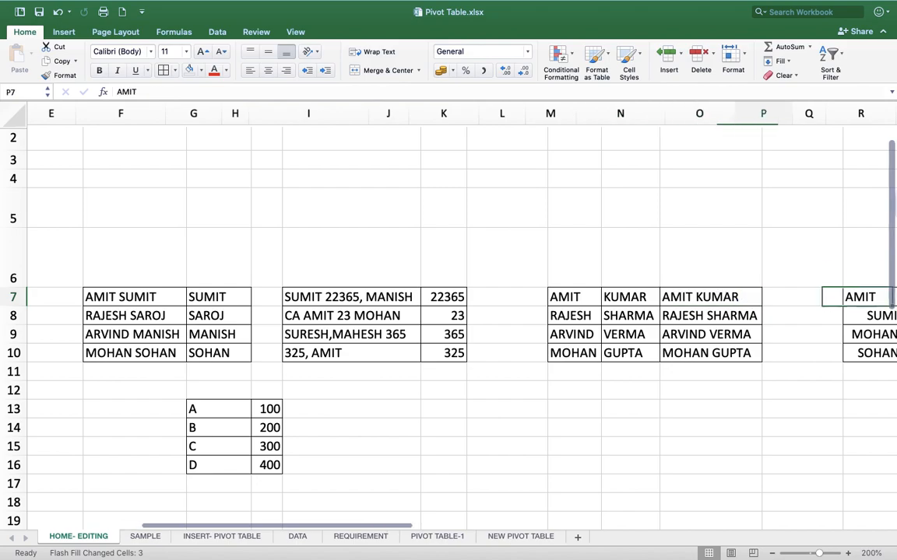
pyautogui.press('Right')
pyautogui.press('Right')
pyautogui.press('Right')
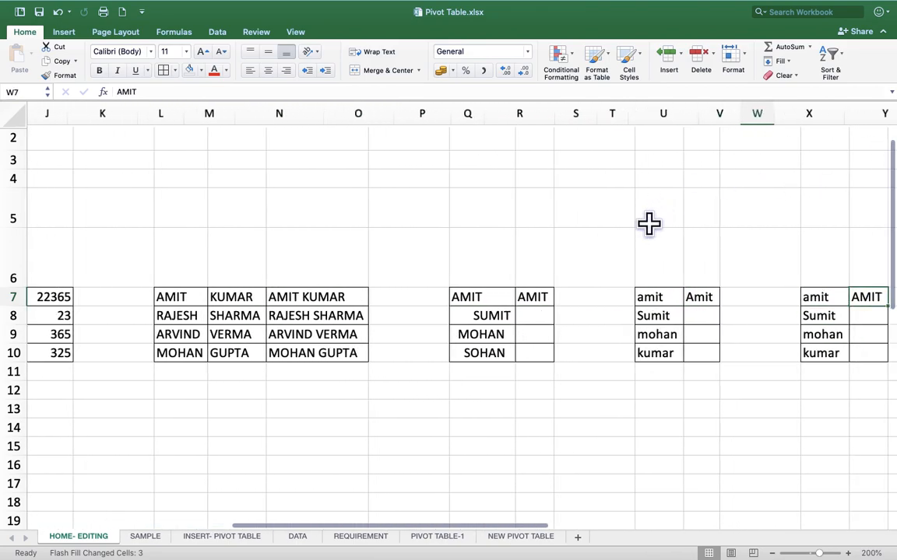
# Step: Examine the extra leading spaces in the names in P7:P10 against the cleaned example in Q7
pyautogui.click(476, 296)
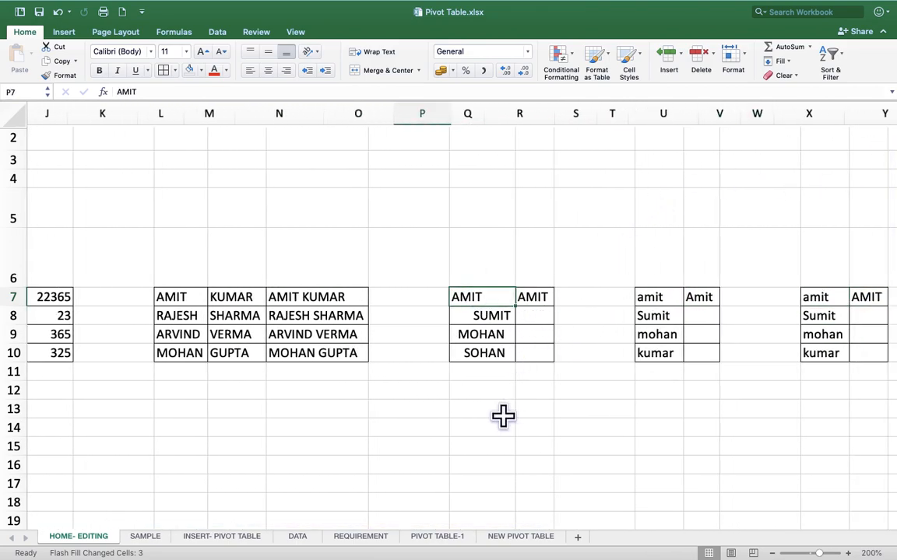
pyautogui.click(459, 319)
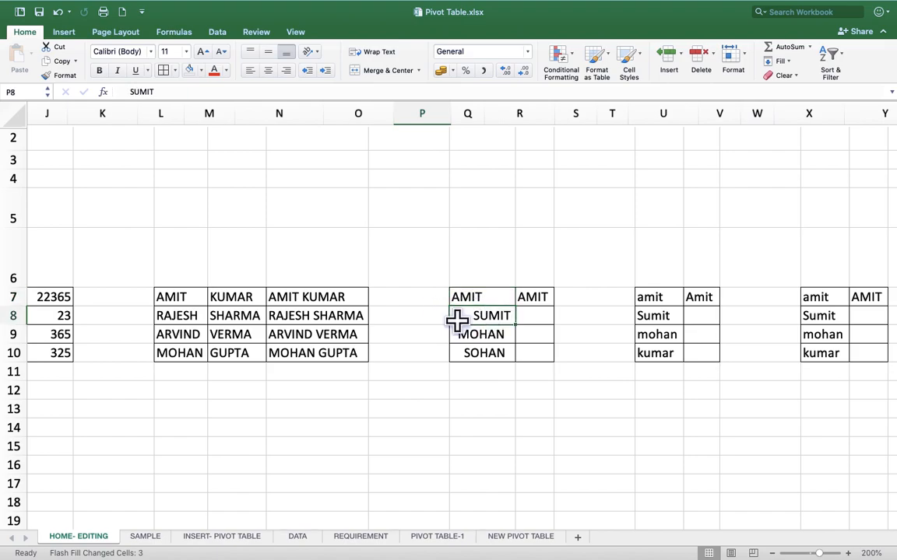
pyautogui.click(460, 336)
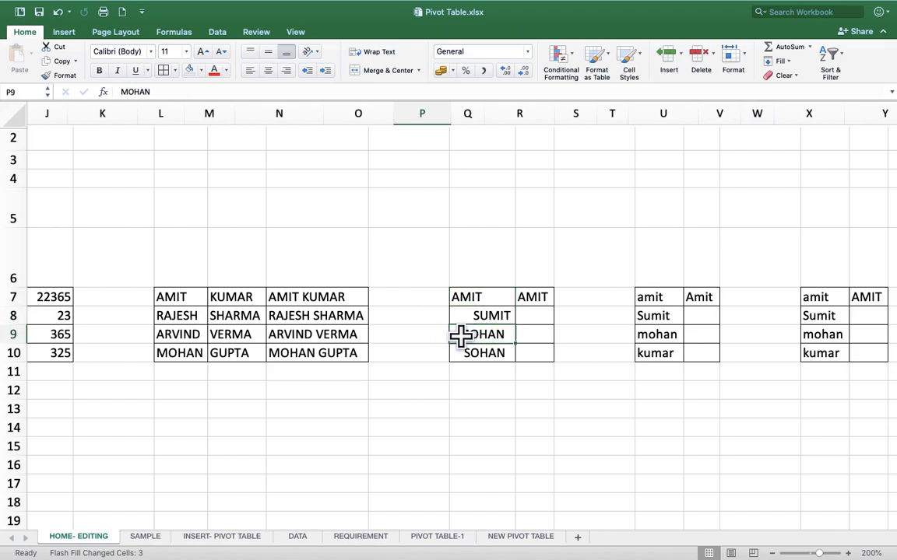
pyautogui.click(489, 352)
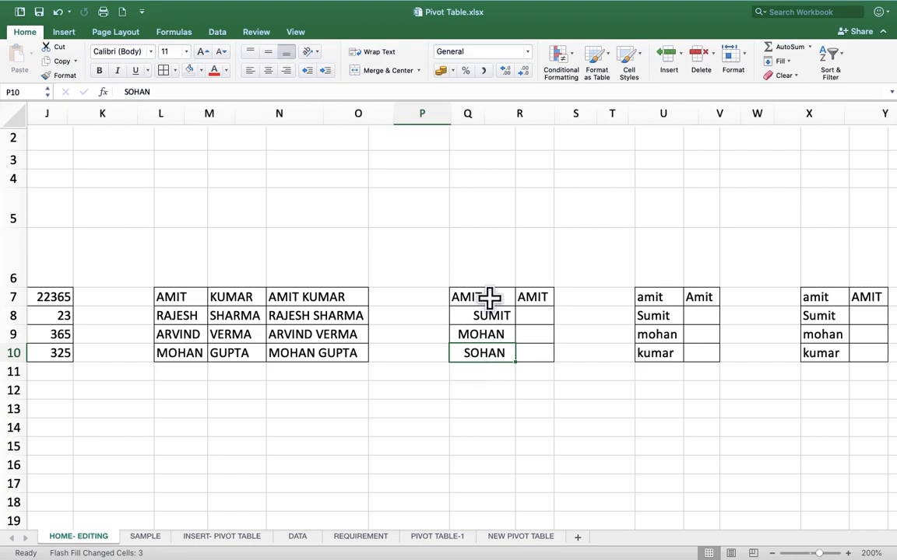
pyautogui.moveTo(488, 297); pyautogui.dragTo(491, 352)
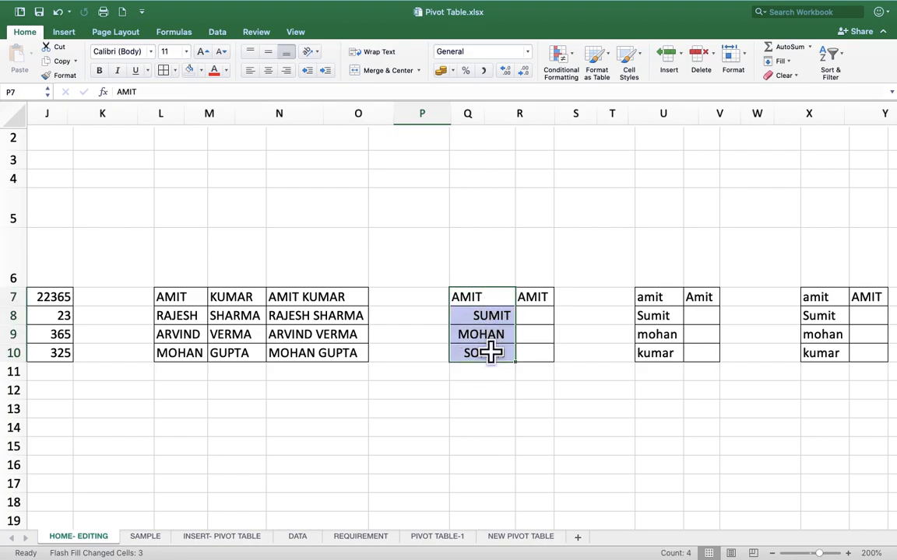
pyautogui.click(536, 297)
pyautogui.click(456, 296)
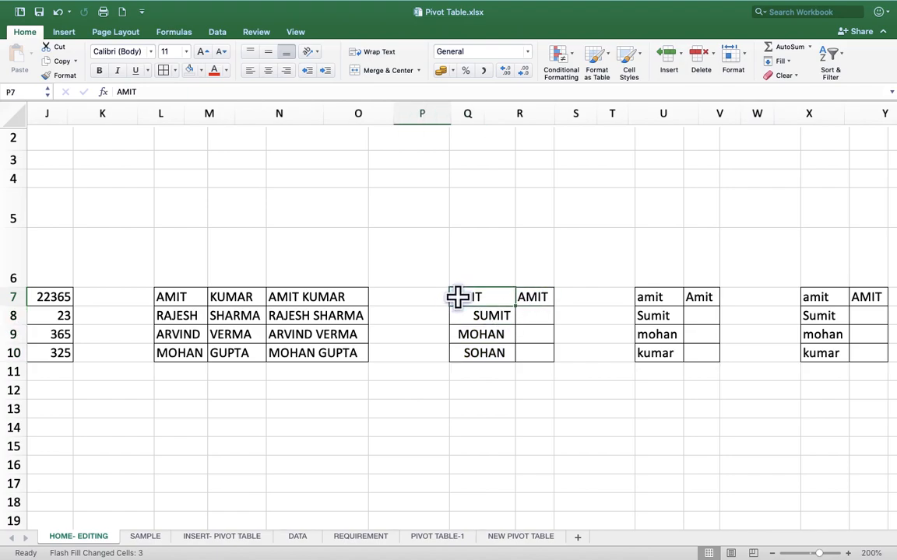
pyautogui.click(543, 302)
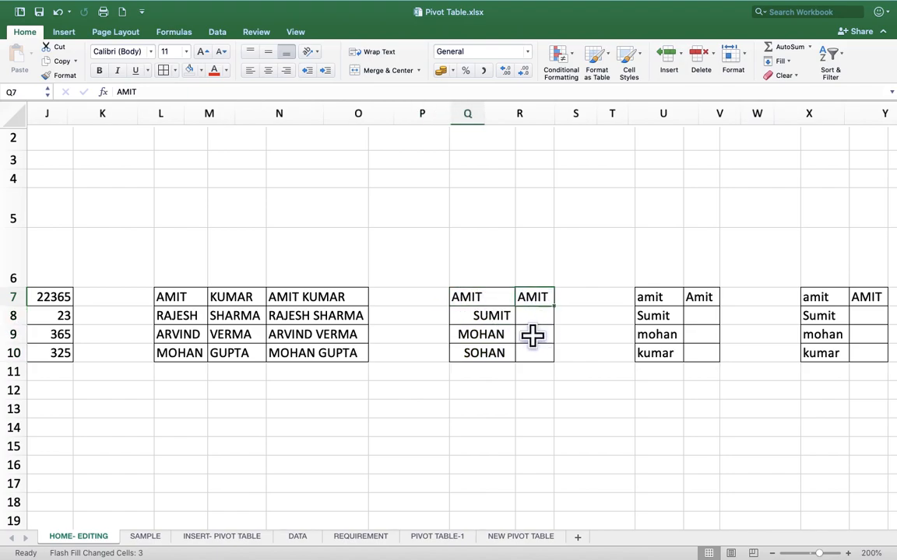
# Step: Flash Fill the names without extra spaces into Q8:Q10, following the example in Q7, and check the filled cells
pyautogui.click(534, 319)
pyautogui.click(780, 60)
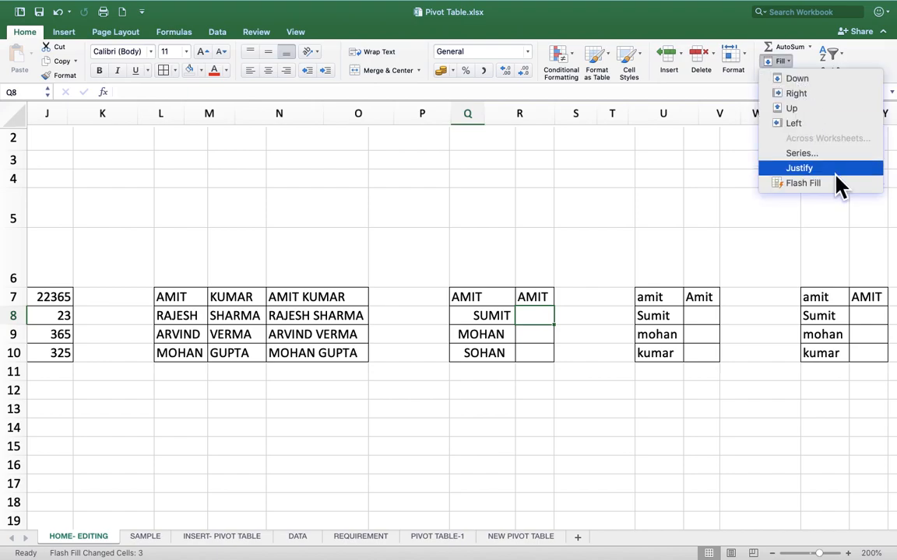
pyautogui.click(766, 185)
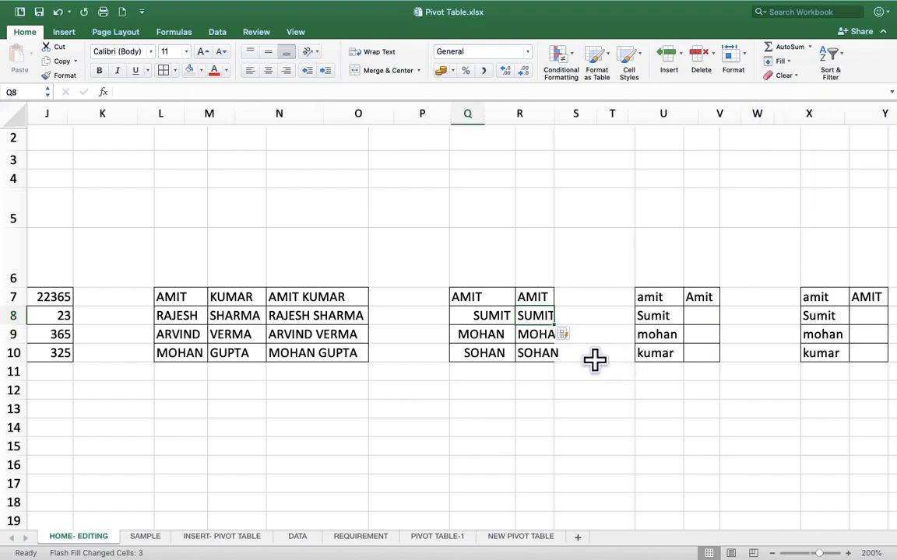
pyautogui.click(528, 292)
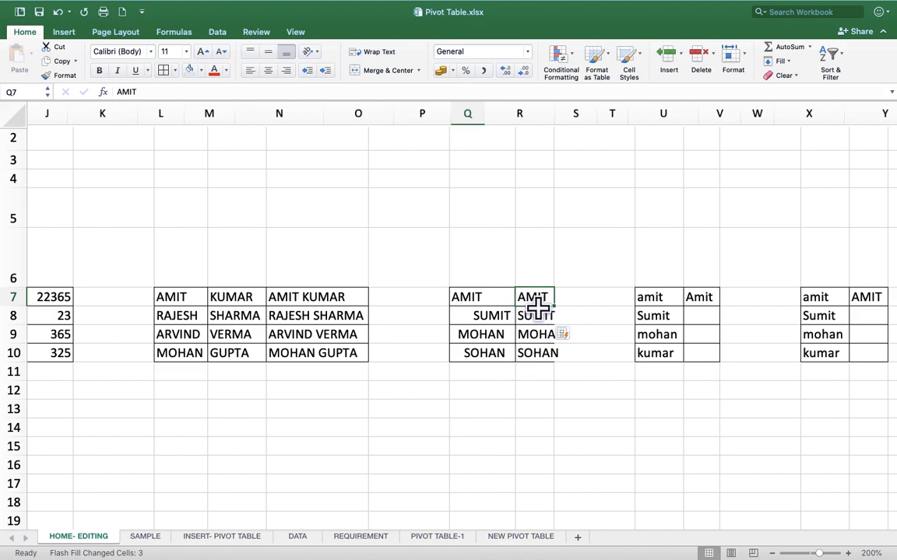
pyautogui.click(529, 336)
# Step: Examine the inconsistent capitalization of the names in S7:S10 against the proper-case example in T7
pyautogui.click(686, 299)
pyautogui.press('Right')
pyautogui.press('Right')
pyautogui.press('Right')
pyautogui.hscroll(3, 686, 299)
pyautogui.press('Left')
pyautogui.press('Left')
pyautogui.press('Left')
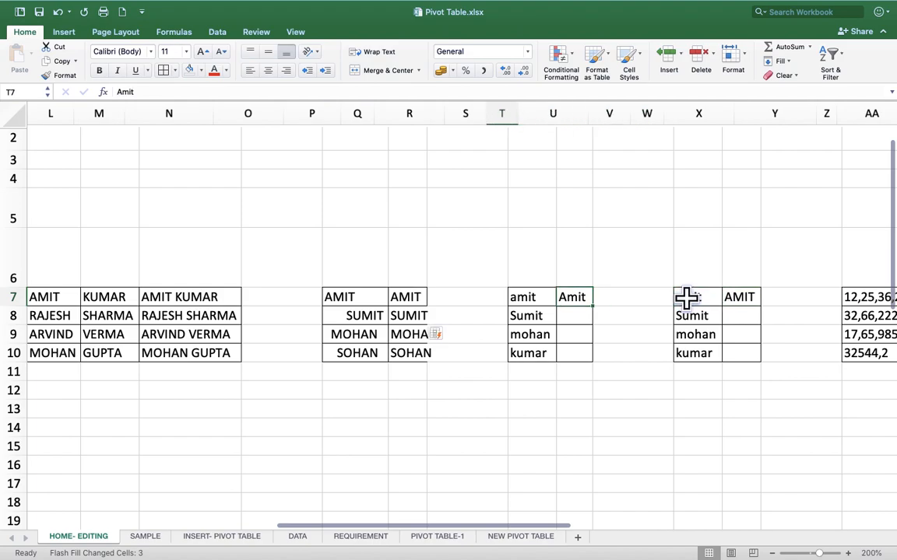
pyautogui.click(547, 298)
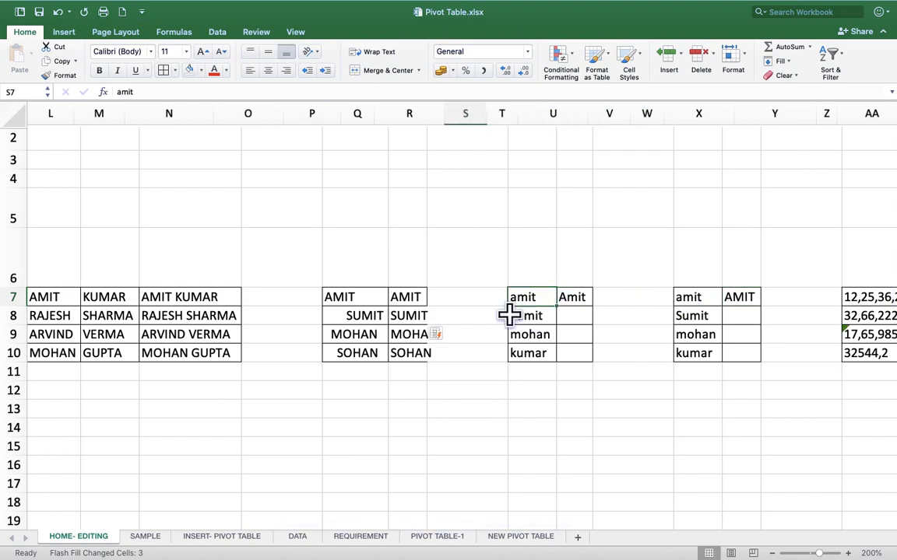
pyautogui.click(533, 328)
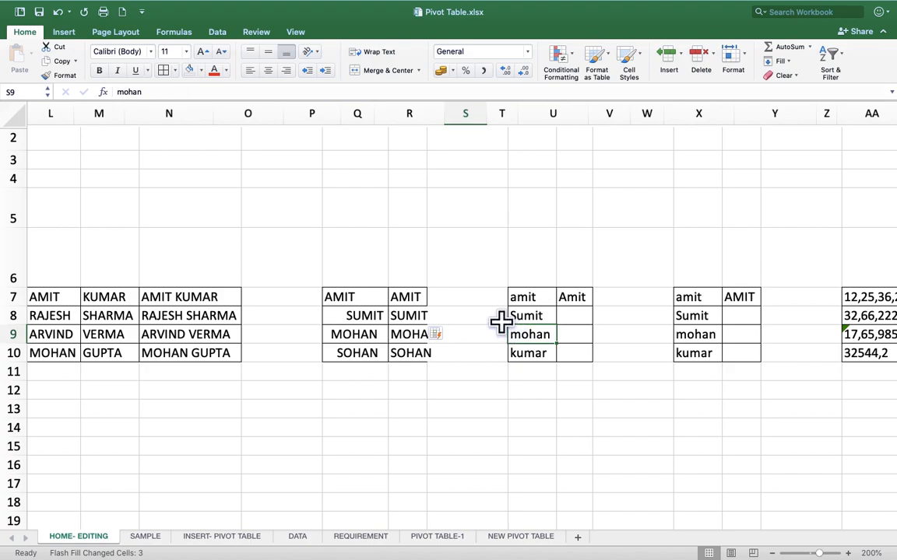
pyautogui.click(527, 356)
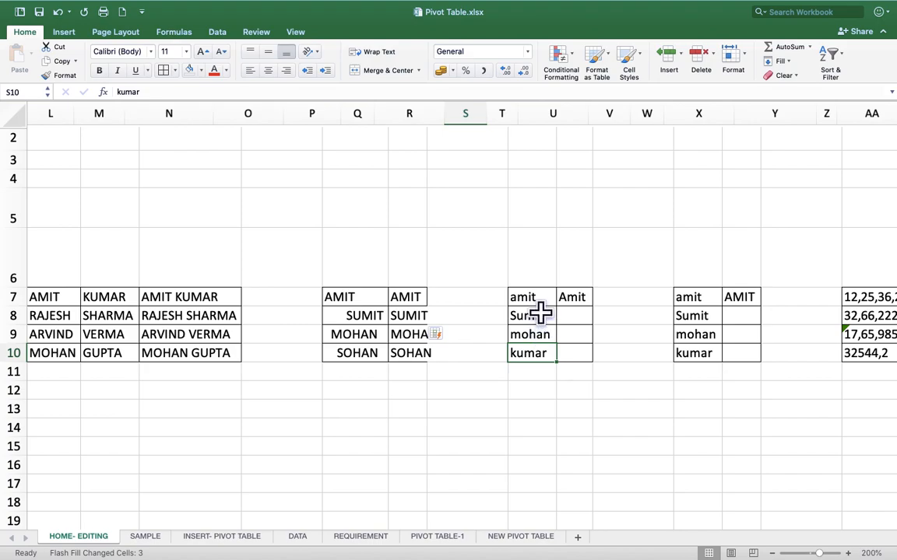
pyautogui.click(572, 296)
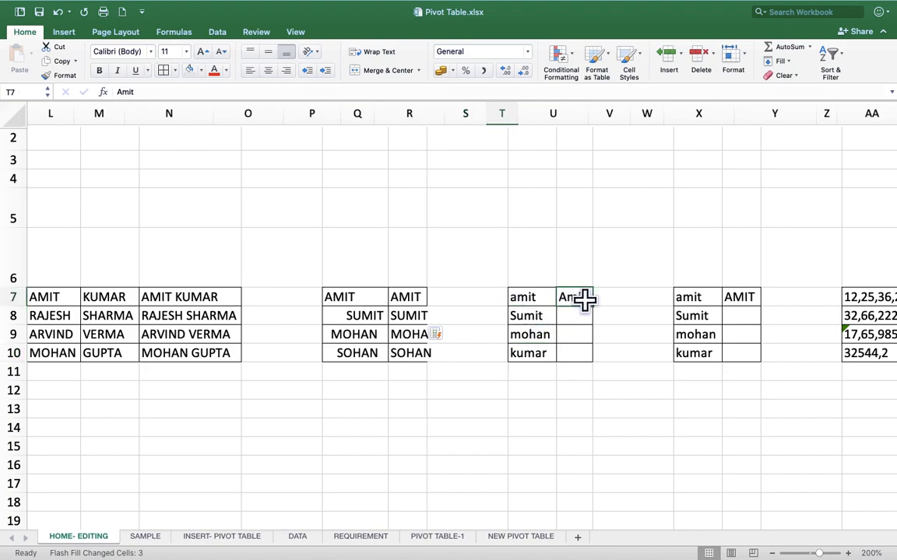
# Step: Flash Fill the proper-case names into T8:T10, following the example in T7
pyautogui.click(580, 314)
pyautogui.click(787, 62)
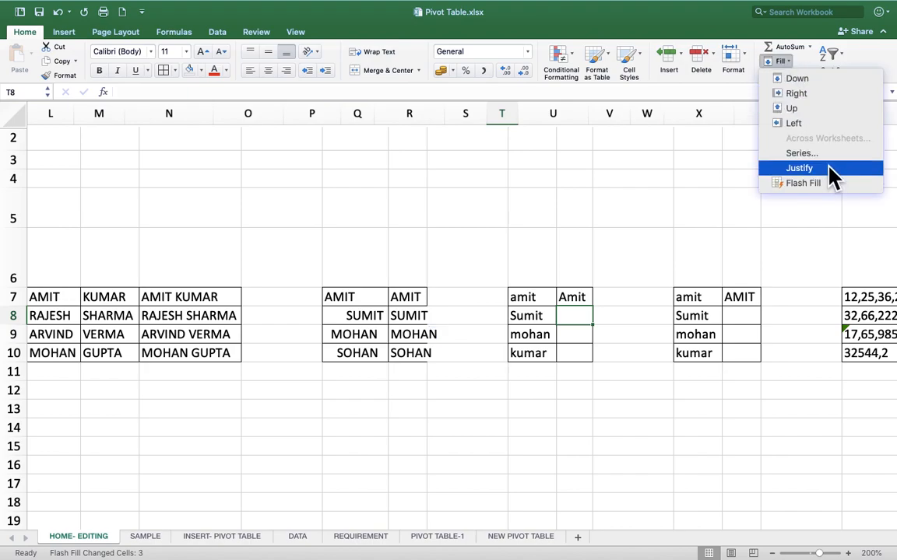
pyautogui.click(770, 183)
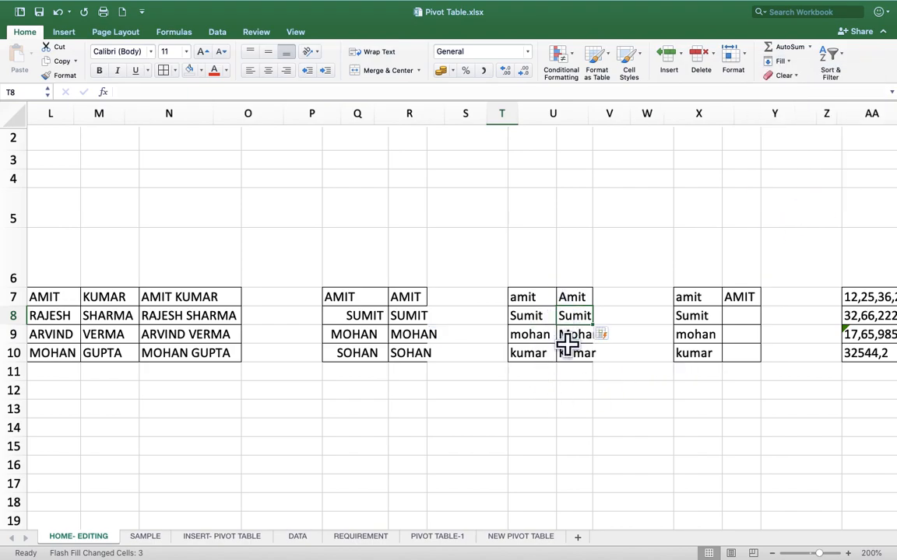
# Step: Autofit the widths of columns T and Q to their filled names
pyautogui.doubleClick(591, 110)
pyautogui.hscroll(-3, 599, 358)
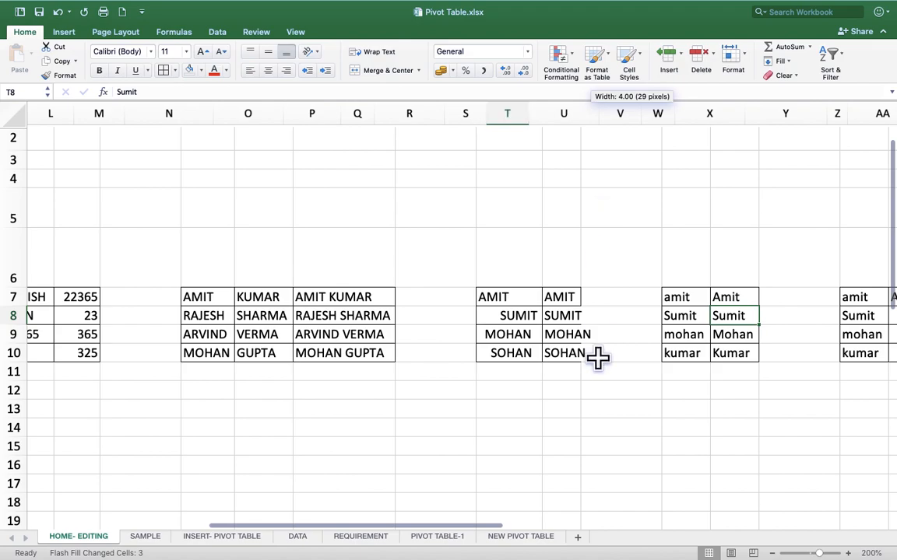
pyautogui.doubleClick(582, 113)
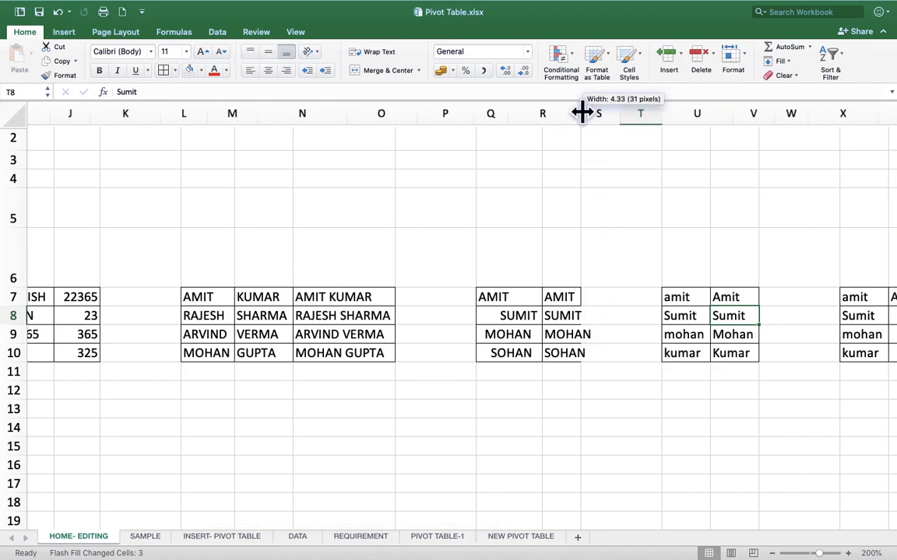
# Step: Flash Fill the uppercase names into W8:W10, following the example in W7
pyautogui.hscroll(-3, 582, 112)
pyautogui.click(708, 296)
pyautogui.press('Right')
pyautogui.press('Right')
pyautogui.press('Right')
pyautogui.press('Right')
pyautogui.press('Right')
pyautogui.press('Right')
pyautogui.press('Right')
pyautogui.press('Right')
pyautogui.press('Right')
pyautogui.press('Right')
pyautogui.press('Right')
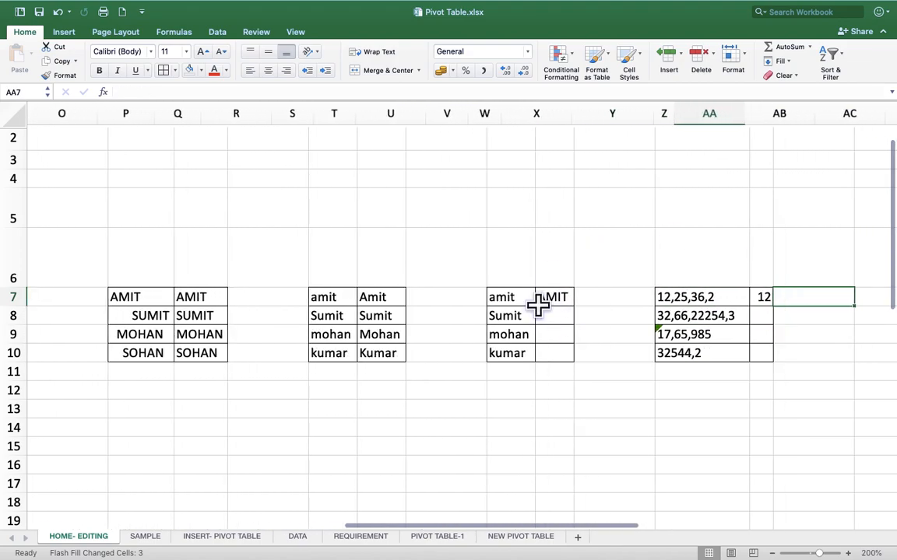
pyautogui.click(562, 296)
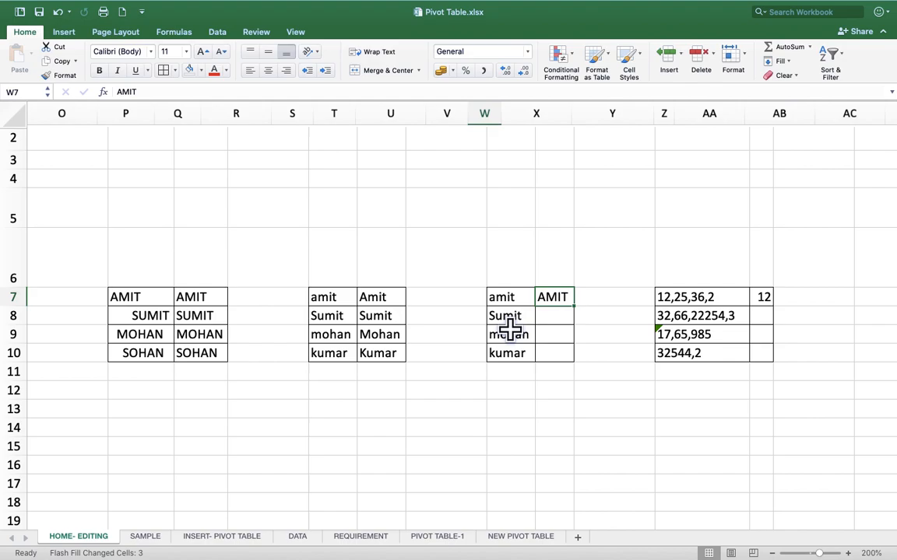
pyautogui.click(559, 316)
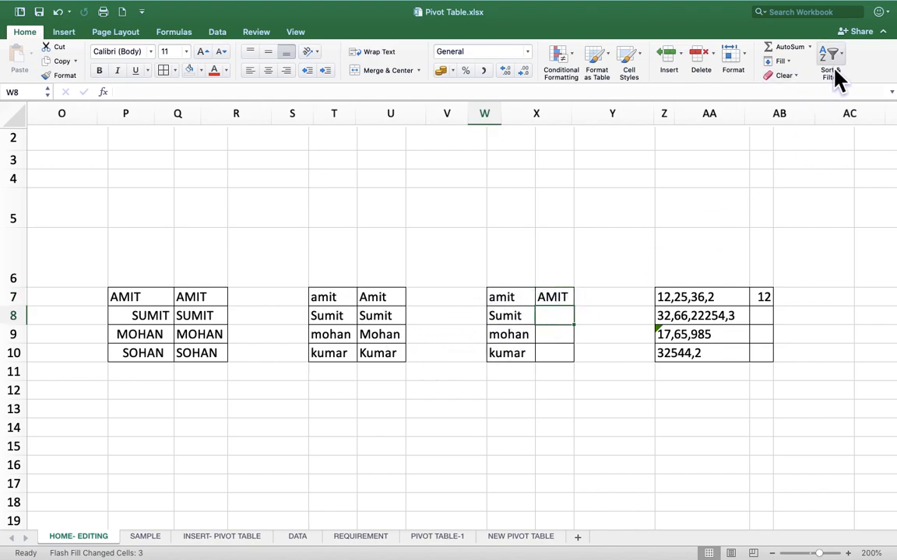
pyautogui.click(566, 296)
pyautogui.click(567, 318)
pyautogui.click(781, 62)
pyautogui.click(804, 183)
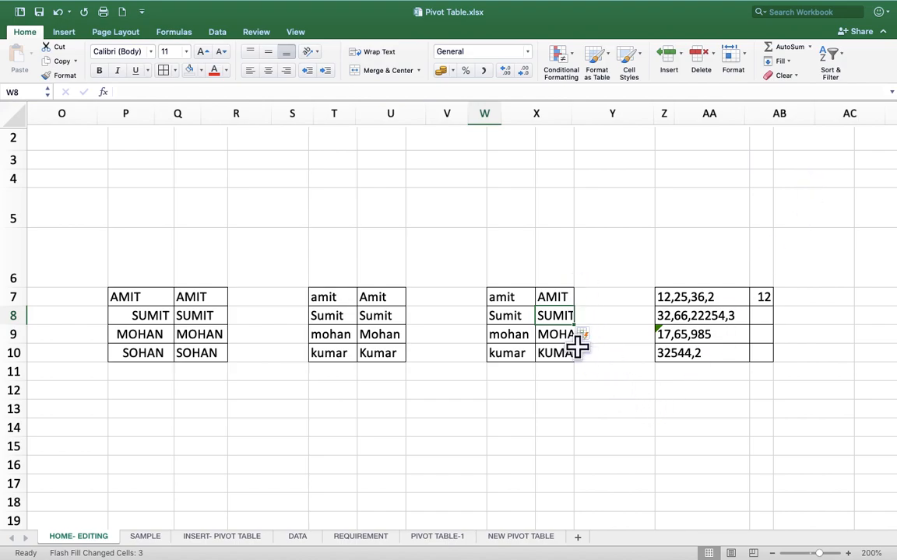
# Step: Flash Fill the first number of each comma-separated list in column Y into Z8:Z10, following the example in Z7
pyautogui.click(754, 310)
pyautogui.press('Right')
pyautogui.press('Right')
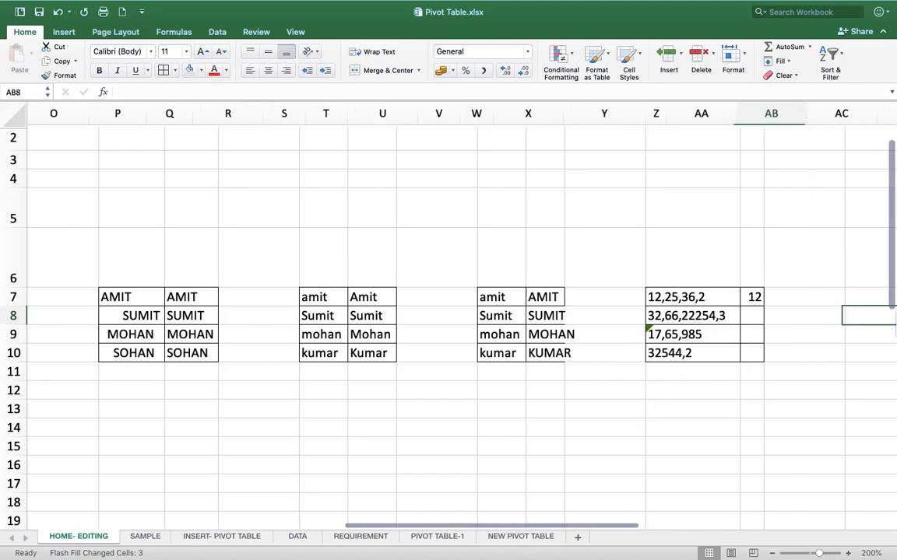
pyautogui.press('Right')
pyautogui.press('Right')
pyautogui.press('Left')
pyautogui.press('Left')
pyautogui.press('Left')
pyautogui.press('Left')
pyautogui.press('Left')
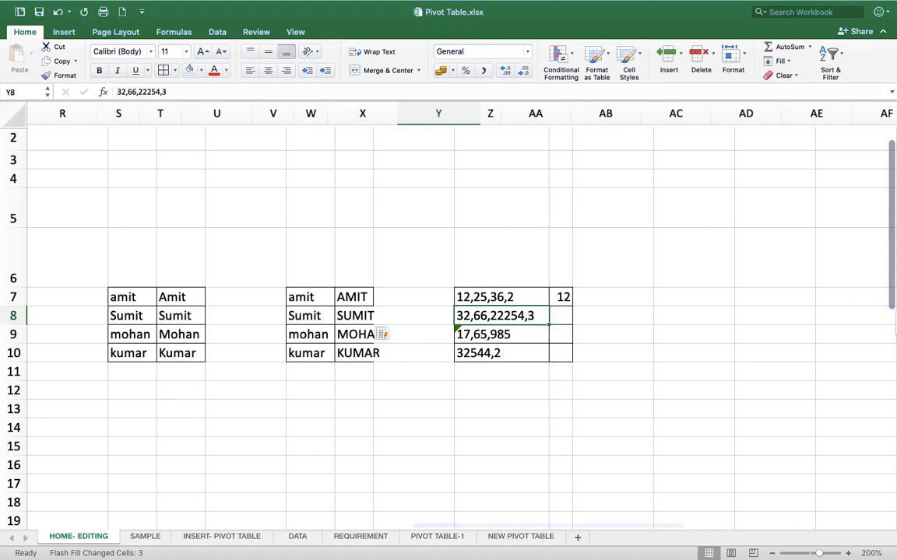
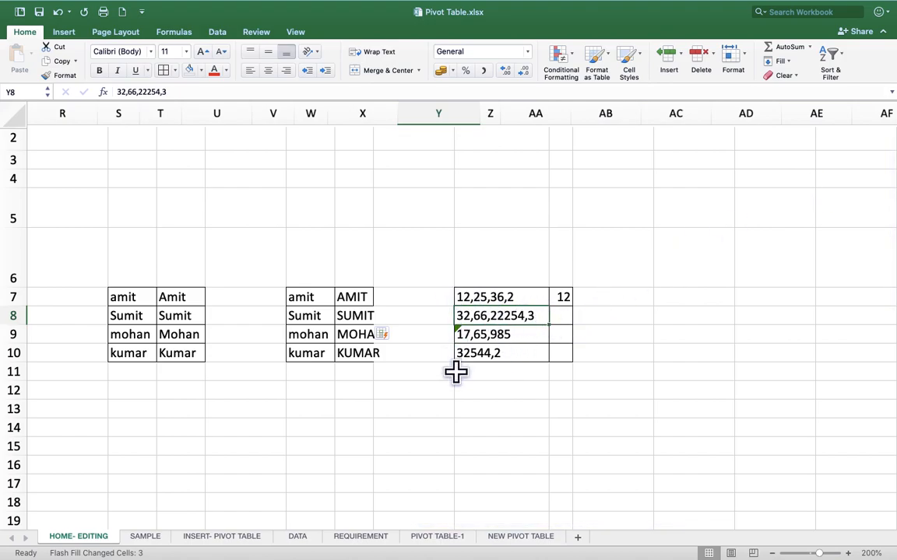
pyautogui.click(560, 315)
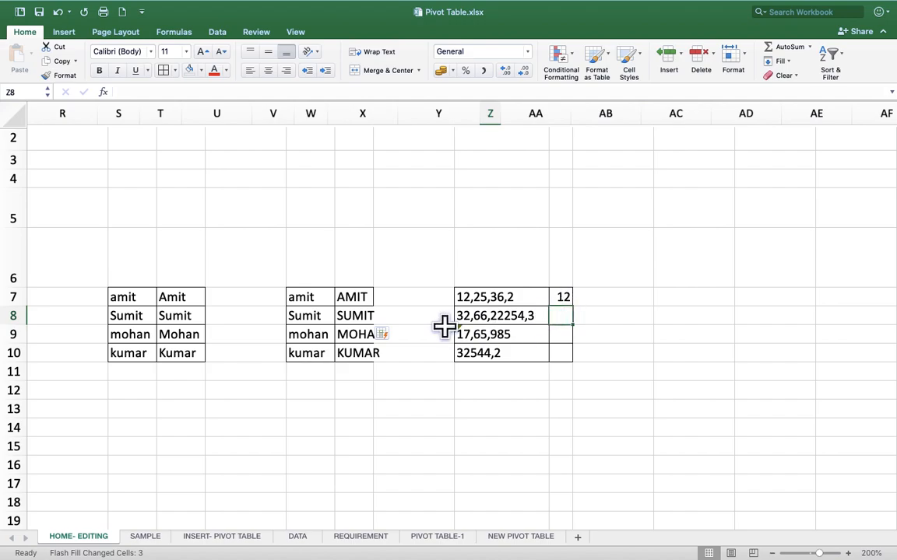
pyautogui.click(780, 62)
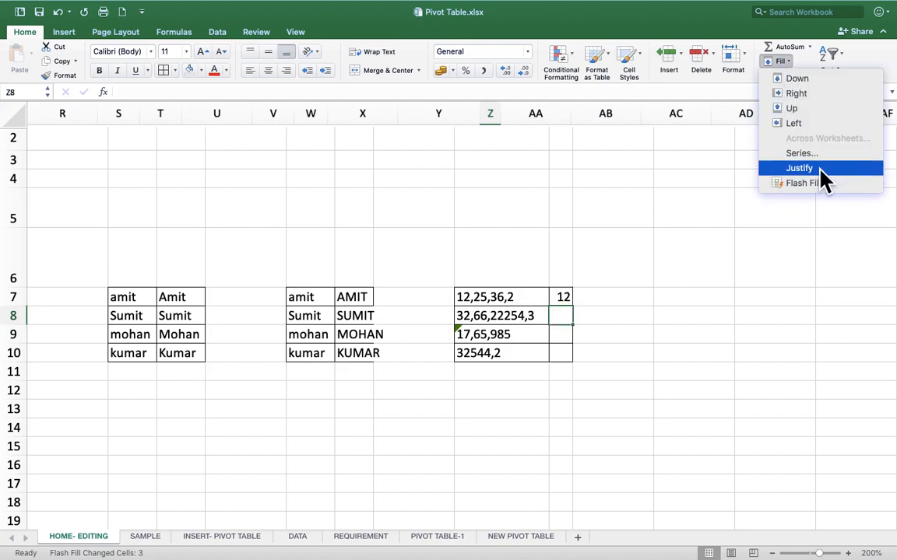
pyautogui.click(813, 184)
# Step: Widen column Z so that the extracted number in Z10 fits, and check the filled cells
pyautogui.moveTo(568, 118); pyautogui.dragTo(581, 118)
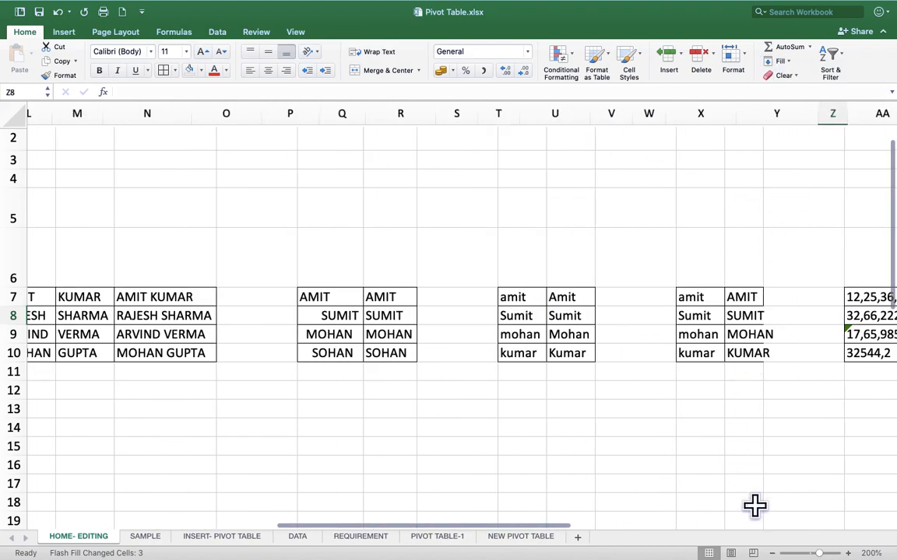
pyautogui.click(809, 376)
pyautogui.press('Right')
pyautogui.press('Right')
pyautogui.press('Right')
pyautogui.press('Right')
pyautogui.press('Right')
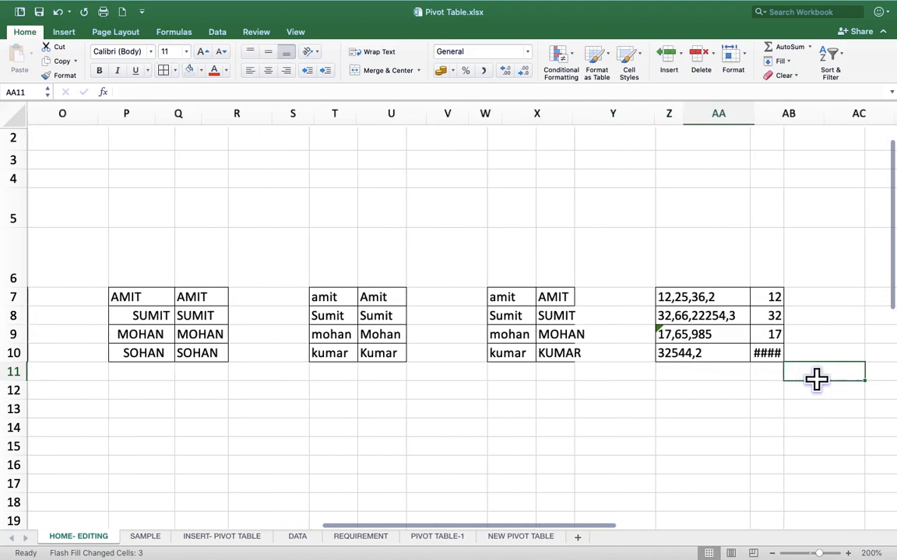
pyautogui.moveTo(505, 120); pyautogui.dragTo(539, 127)
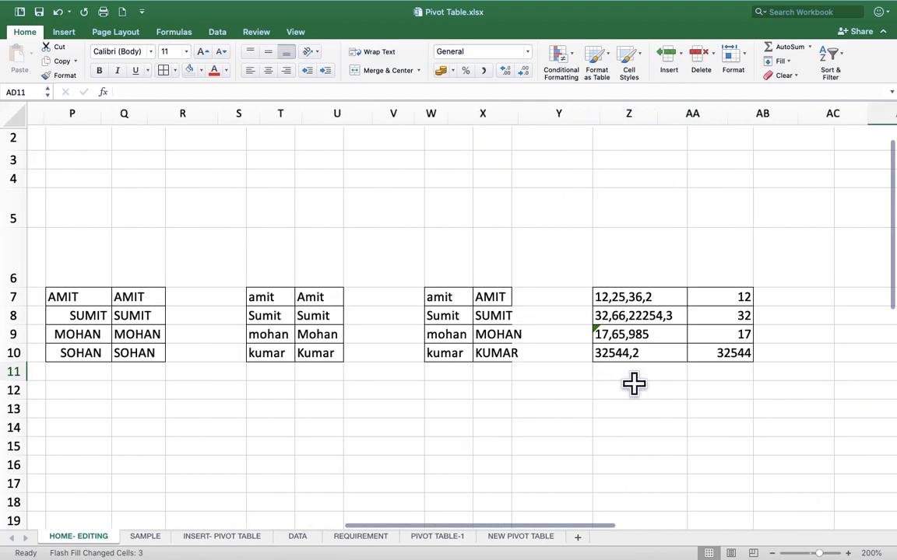
pyautogui.click(740, 354)
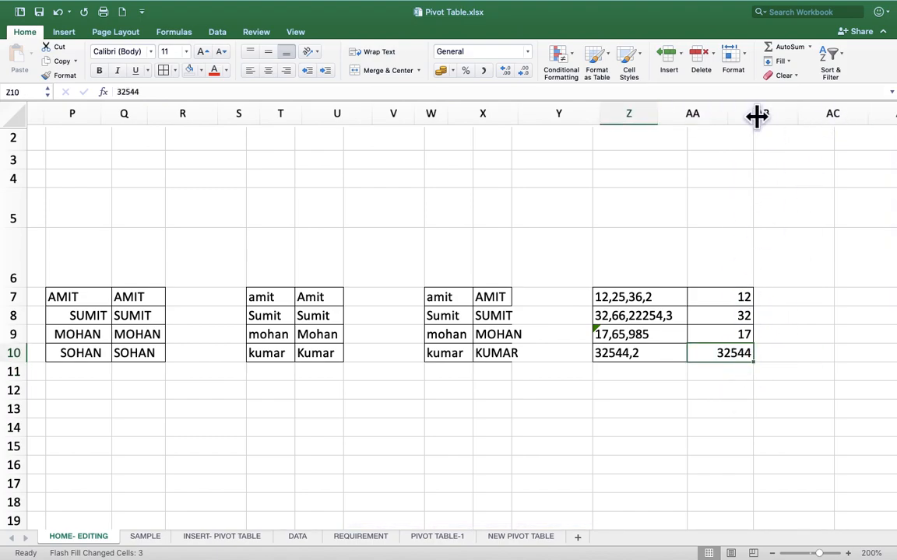
pyautogui.hscroll(-10, 757, 114)
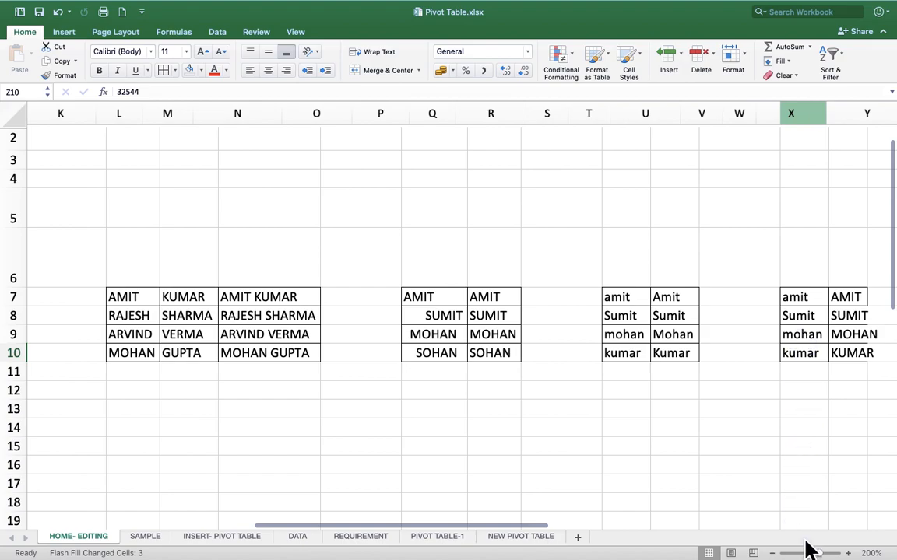
pyautogui.click(848, 352)
pyautogui.hscroll(8, 849, 353)
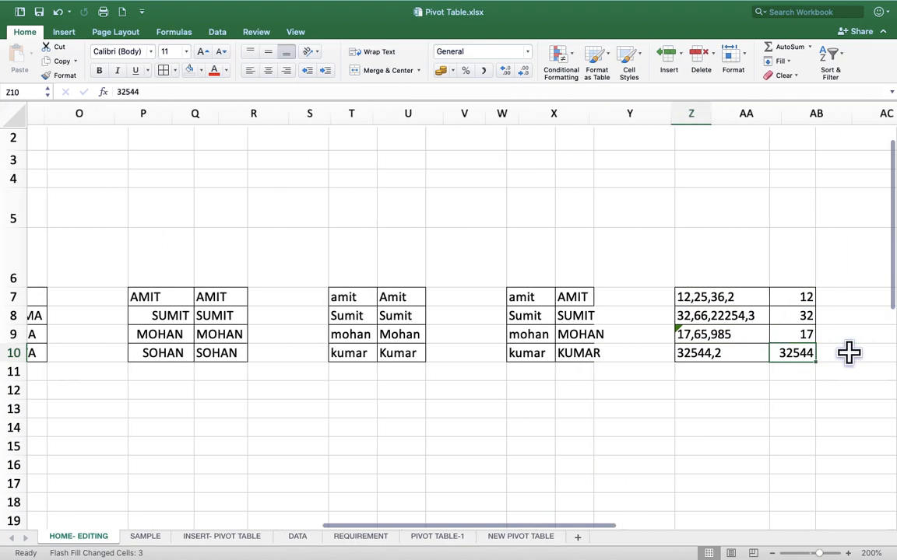
# Step: Go back to the topic list and review its Flash Fill entry in row 7
pyautogui.press('Left')
pyautogui.press('Left')
pyautogui.press('Left')
pyautogui.press('Left')
pyautogui.press('Left')
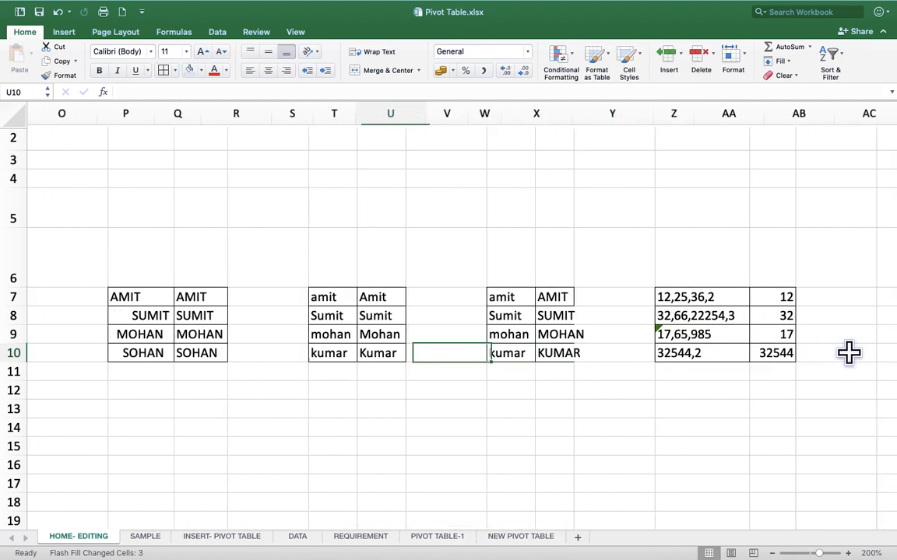
pyautogui.press('Left')
pyautogui.press('Left')
pyautogui.press('Left')
pyautogui.press('Left')
pyautogui.press('Left')
pyautogui.press('Left')
pyautogui.press('Left')
pyautogui.press('Left')
pyautogui.press('Left')
pyautogui.press('Left')
pyautogui.press('Left')
pyautogui.press('Left')
pyautogui.press('Left')
pyautogui.press('Left')
pyautogui.press('Left')
pyautogui.press('Left')
pyautogui.press('Left')
pyautogui.press('Left')
pyautogui.press('Left')
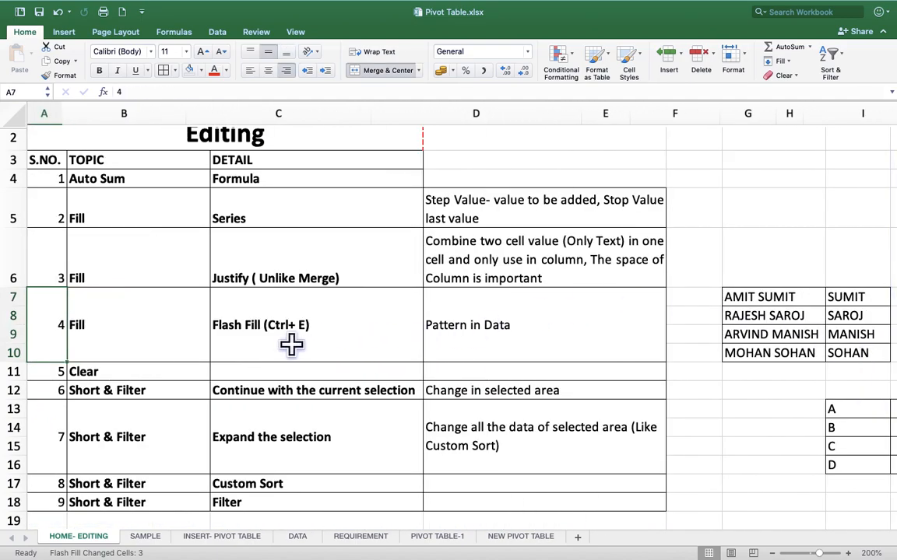
pyautogui.scroll(-1, 599, 426)
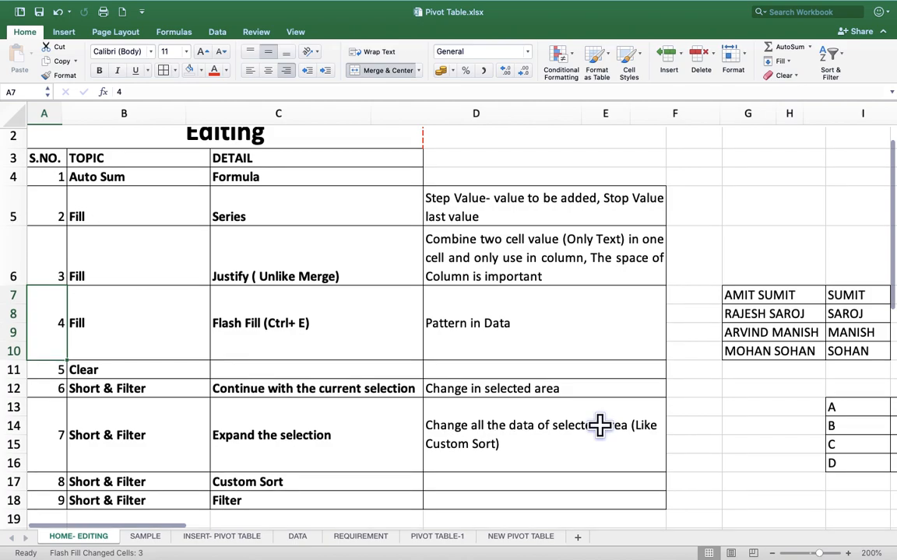
# Step: Review how the surnames in G7:G10 were extracted from the full names in F7:F10
pyautogui.click(740, 373)
pyautogui.press('Right')
pyautogui.press('Right')
pyautogui.press('Right')
pyautogui.press('Right')
pyautogui.press('Right')
pyautogui.press('Right')
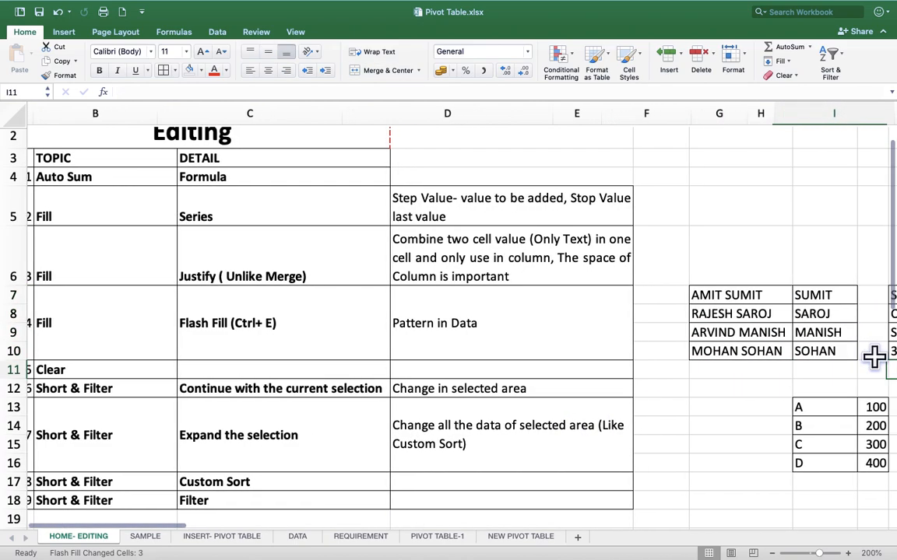
pyautogui.press('Right')
pyautogui.press('Right')
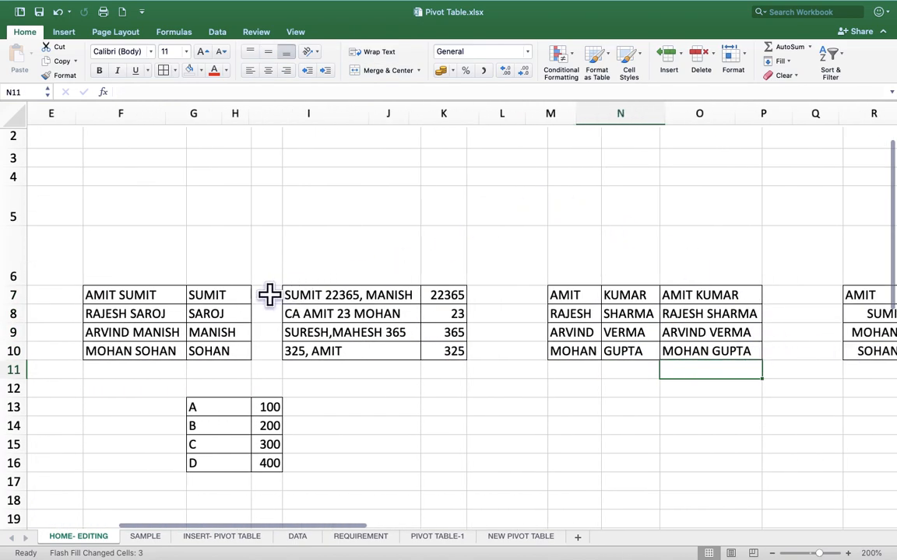
pyautogui.click(245, 300)
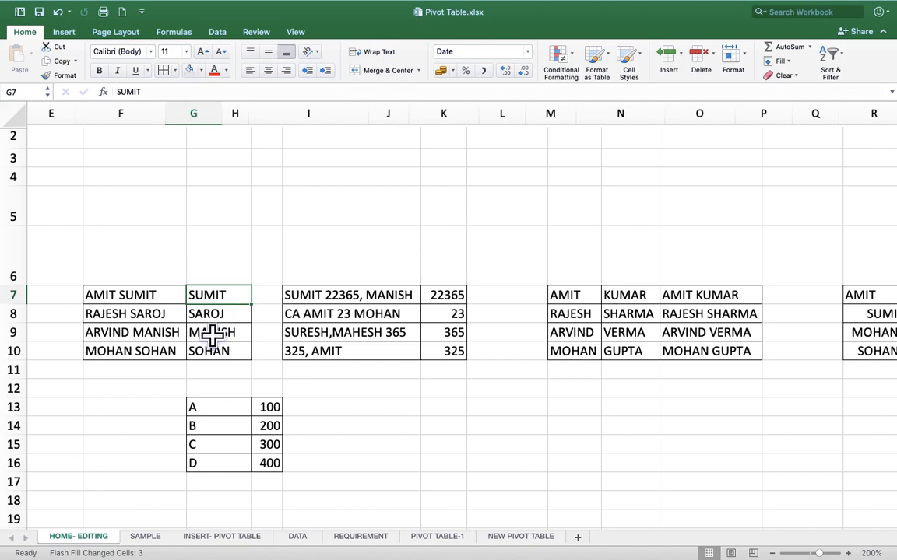
pyautogui.click(146, 295)
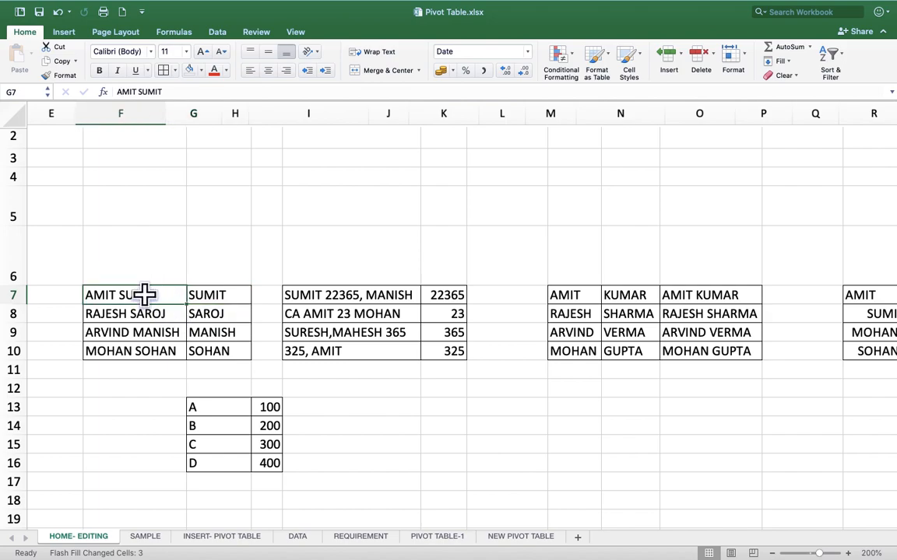
pyautogui.click(236, 290)
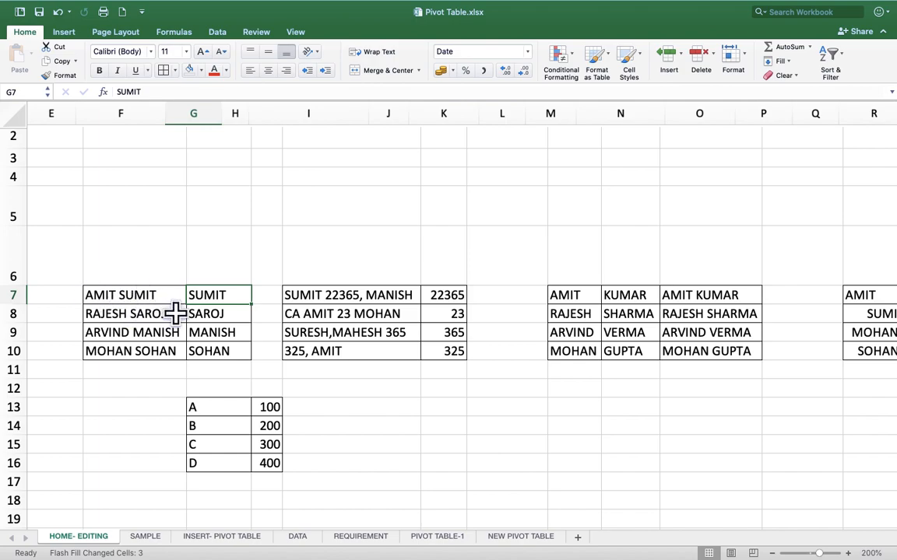
pyautogui.click(212, 315)
pyautogui.moveTo(212, 314); pyautogui.dragTo(214, 344)
pyautogui.click(227, 295)
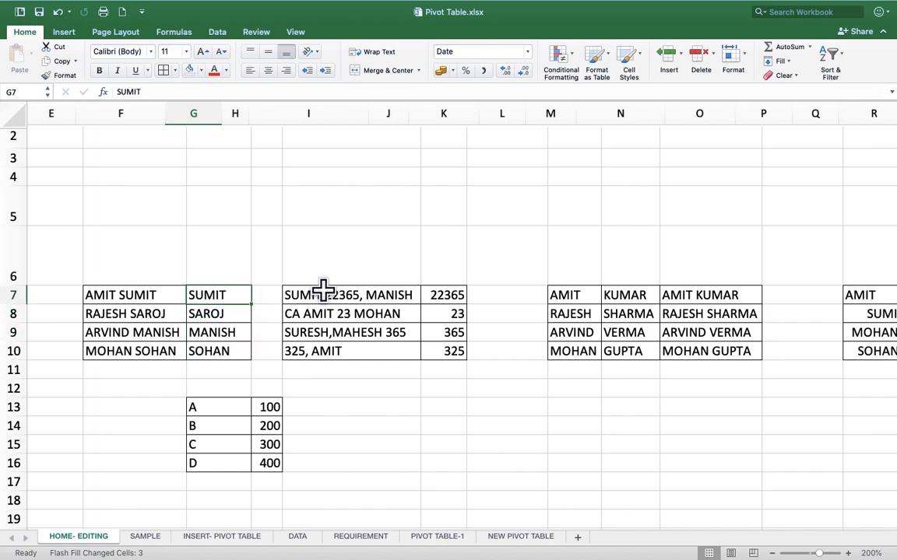
# Step: Clear the surnames from G7:G10 and enter the first name from F7 in G7 as the new example
pyautogui.hotkey('shift', 'Down')
pyautogui.hotkey('shift', 'Down')
pyautogui.hotkey('shift', 'Down')
pyautogui.press('Delete')
pyautogui.press('Down')
pyautogui.press('Up')
pyautogui.write('AMIT')
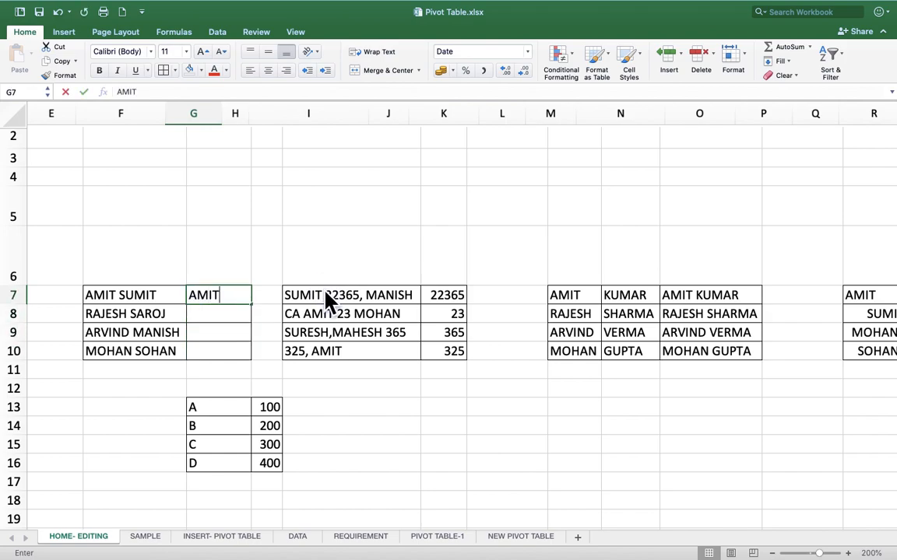
pyautogui.press('Return')
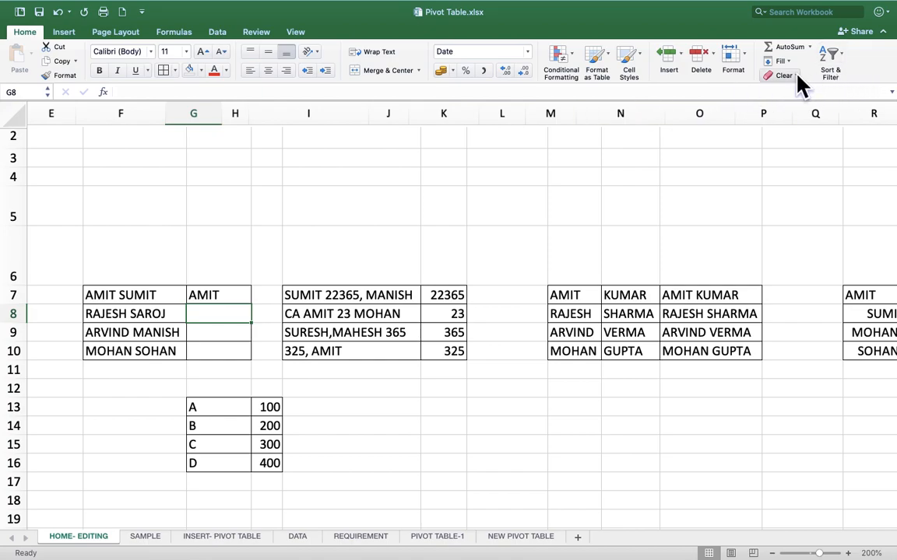
# Step: Flash Fill the first names into G8:G10 and compare them with the full names in F7:F10
pyautogui.click(780, 63)
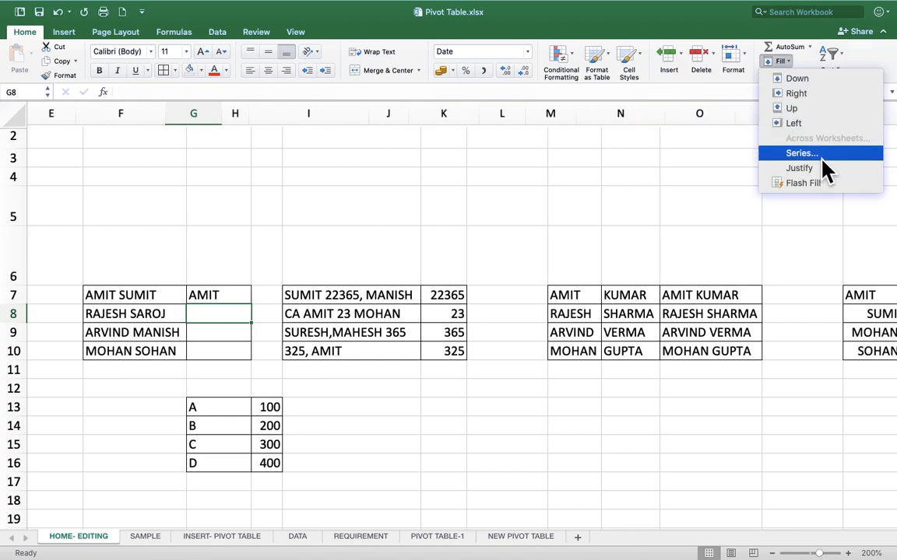
pyautogui.click(784, 185)
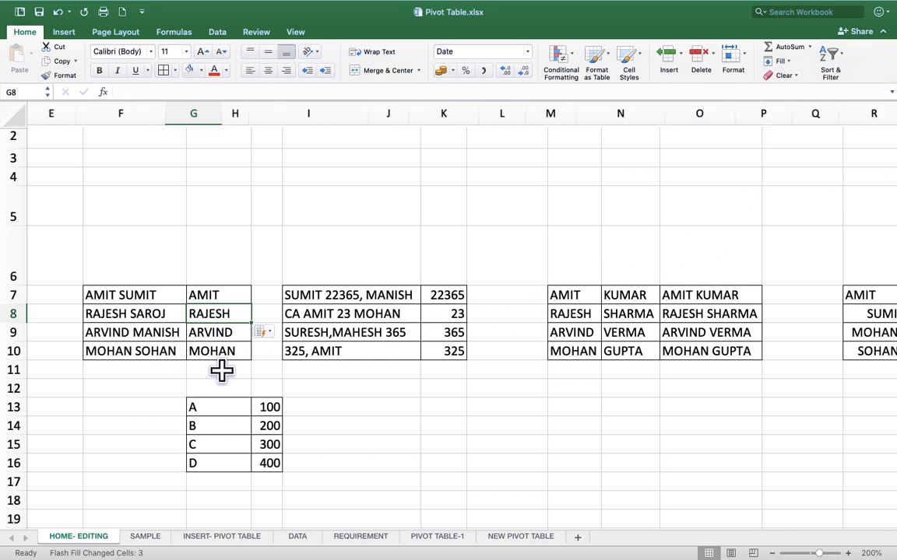
pyautogui.click(110, 295)
pyautogui.click(107, 312)
pyautogui.click(109, 333)
pyautogui.click(109, 352)
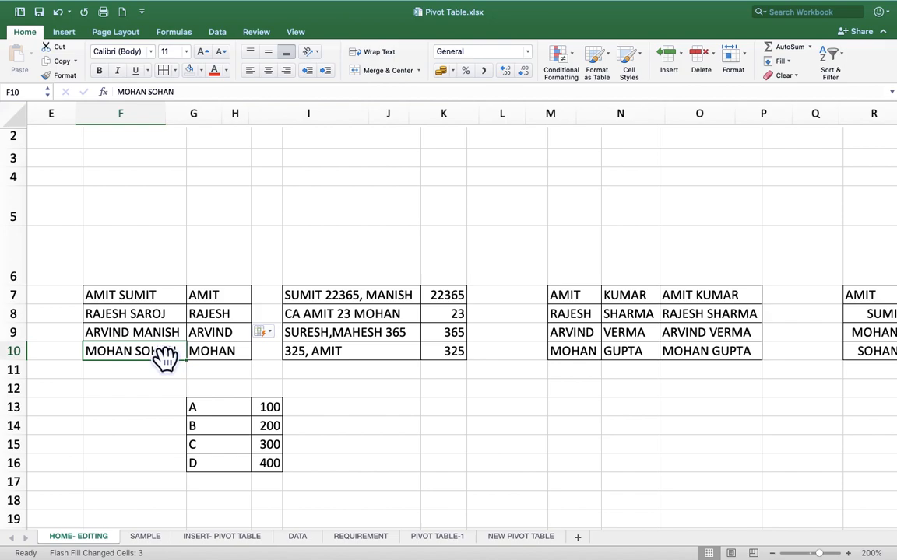
# Step: Go back to the topic list and select the Clear topic in B11
pyautogui.click(134, 312)
pyautogui.press('Left')
pyautogui.press('Left')
pyautogui.press('Left')
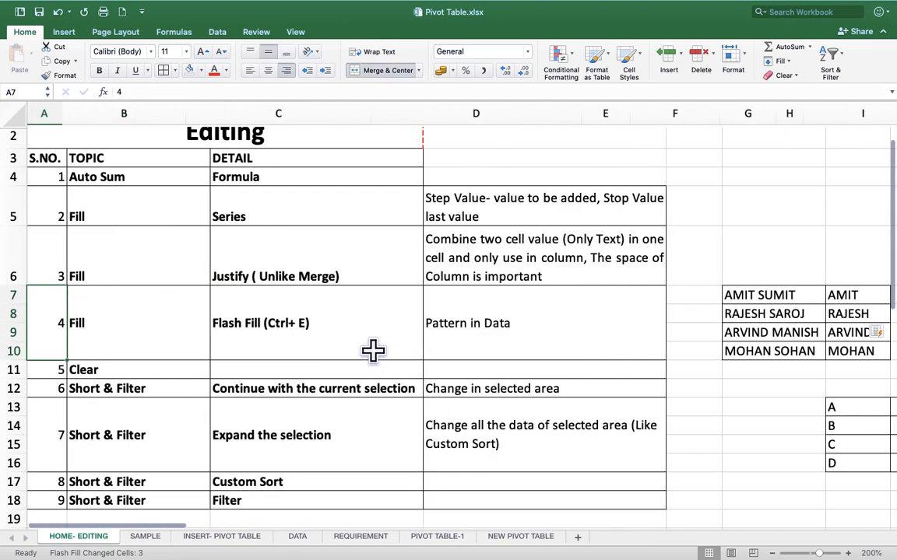
pyautogui.click(127, 364)
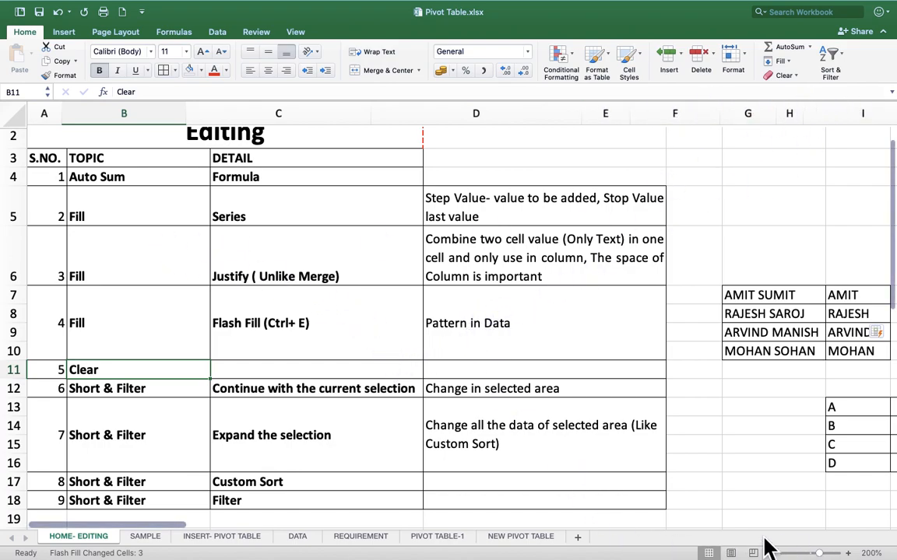
# Step: Switch to the SAMPLE sheet and delete the shape lying over cell L24
pyautogui.click(145, 536)
pyautogui.scroll(-5, 370, 465)
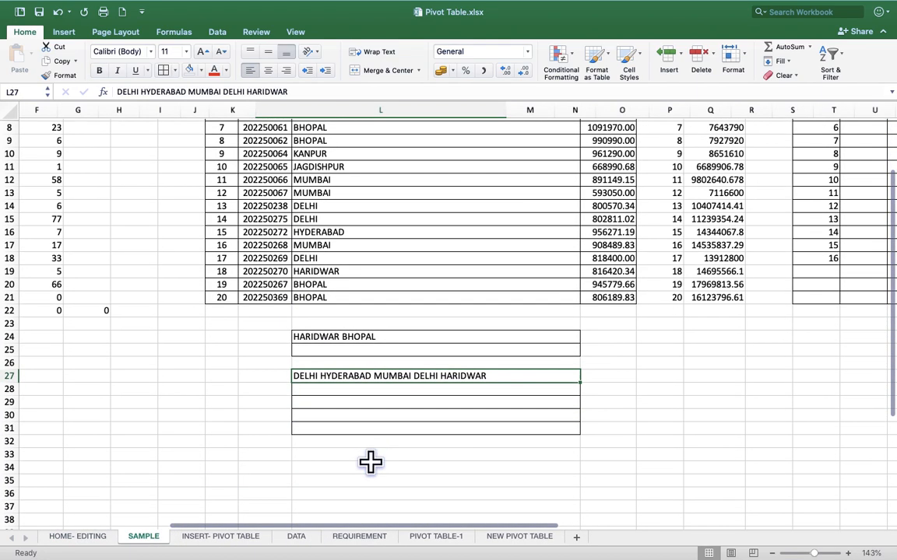
pyautogui.click(361, 335)
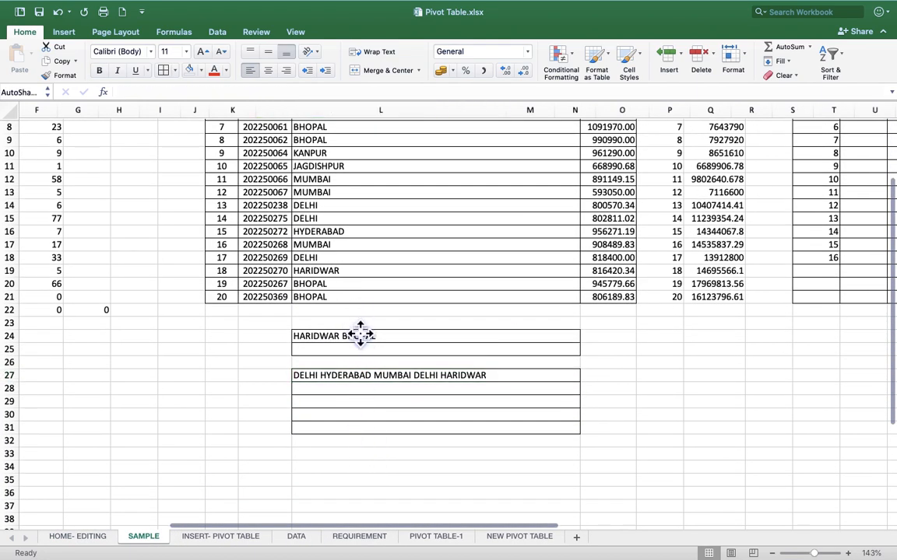
pyautogui.press('Delete')
# Step: Use Clear All on cell L24 to remove both its text and its formatting
pyautogui.click(426, 334)
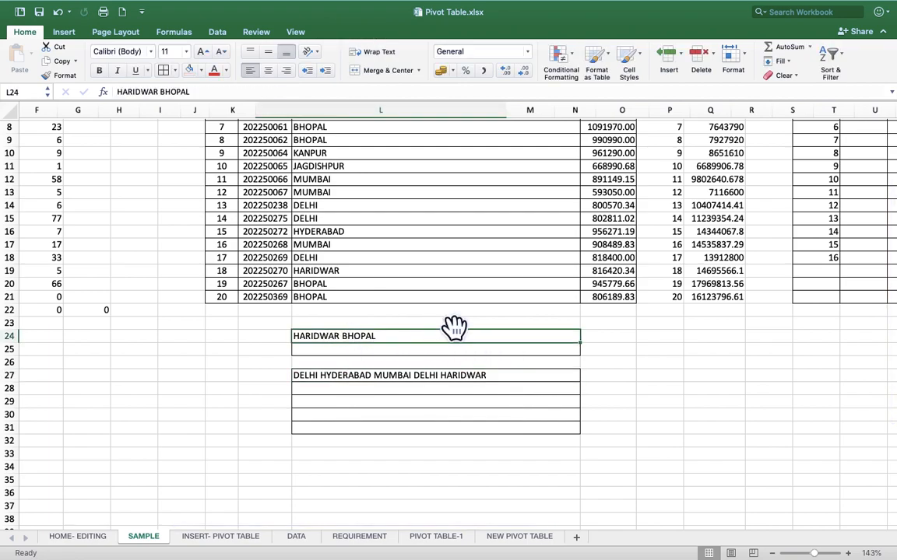
pyautogui.click(794, 76)
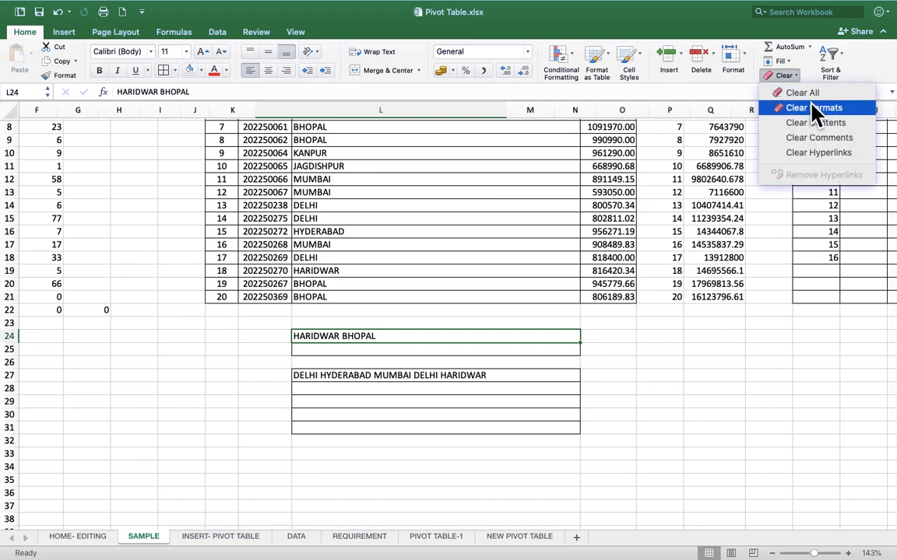
pyautogui.click(811, 101)
pyautogui.click(608, 414)
# Step: Use Clear All on the range L24:L32, and undo both this and the earlier clearing of L24
pyautogui.moveTo(570, 336); pyautogui.dragTo(568, 437)
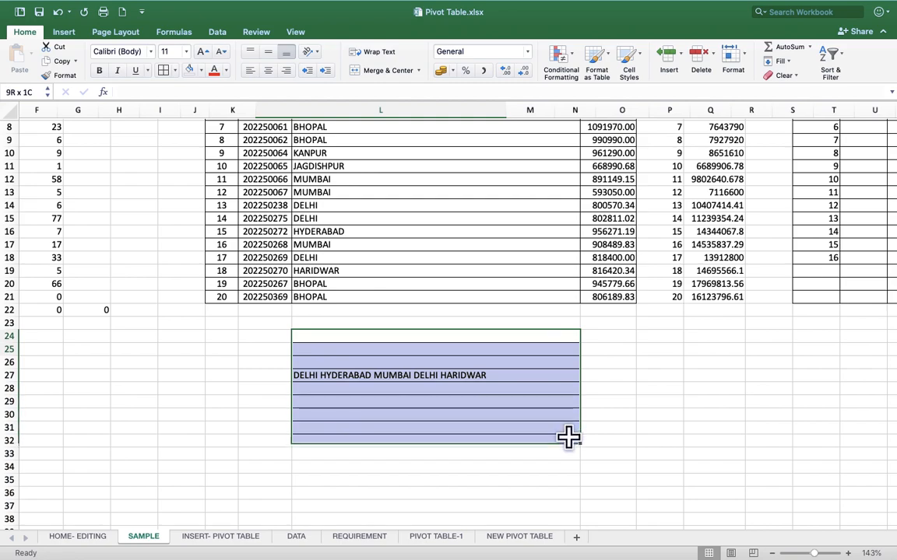
pyautogui.click(784, 74)
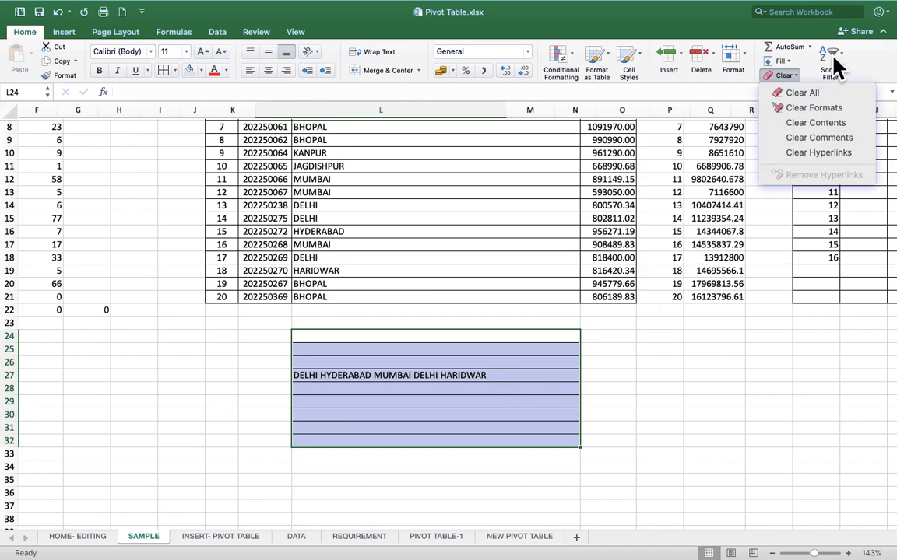
pyautogui.click(810, 92)
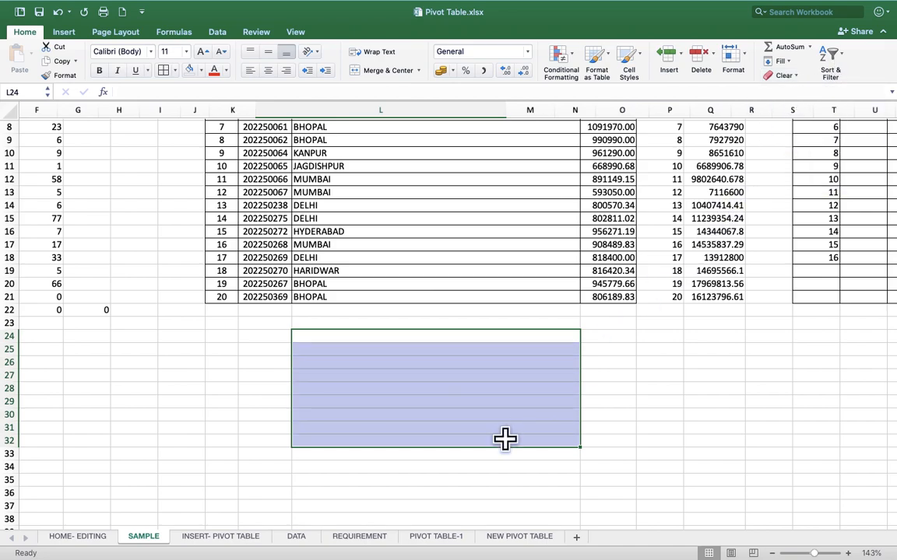
pyautogui.press('super+z')
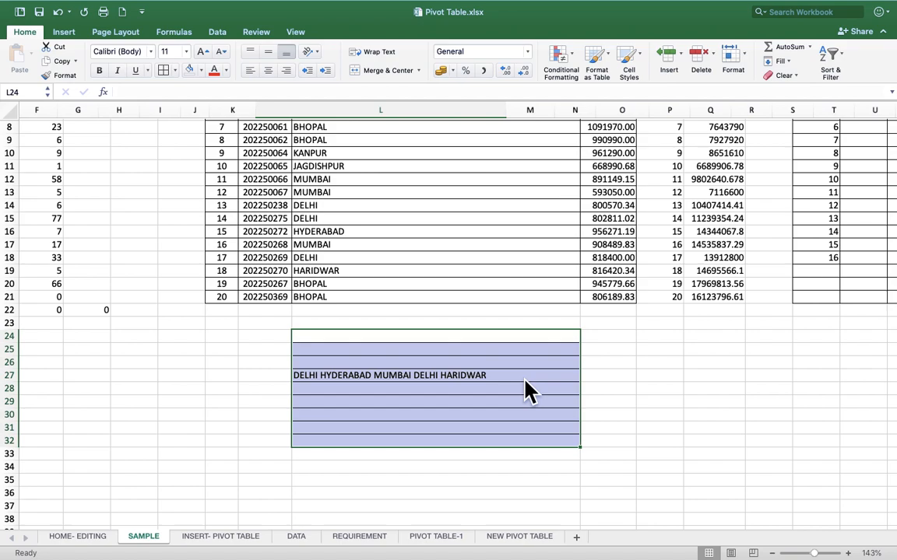
pyautogui.press('super+z')
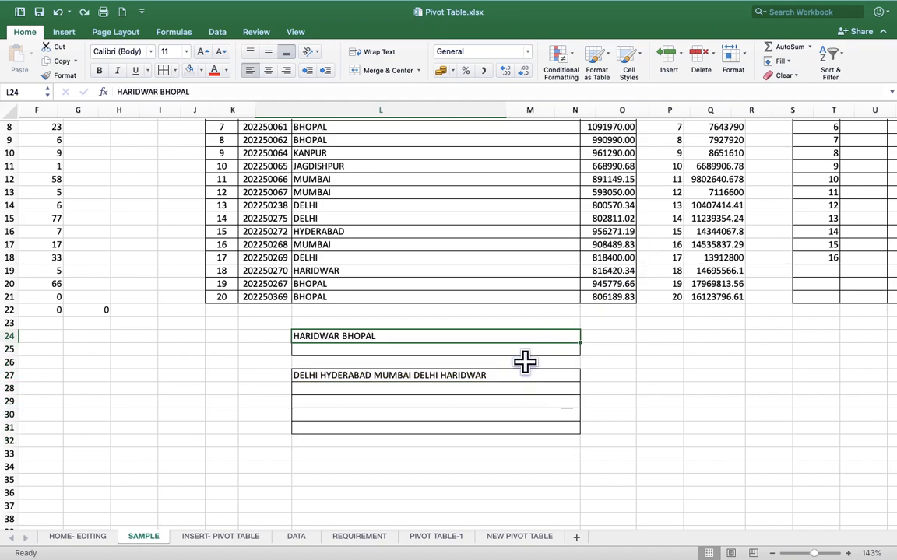
# Step: Clear only the formats from the range L24:L31, and undo the clearing
pyautogui.click(785, 75)
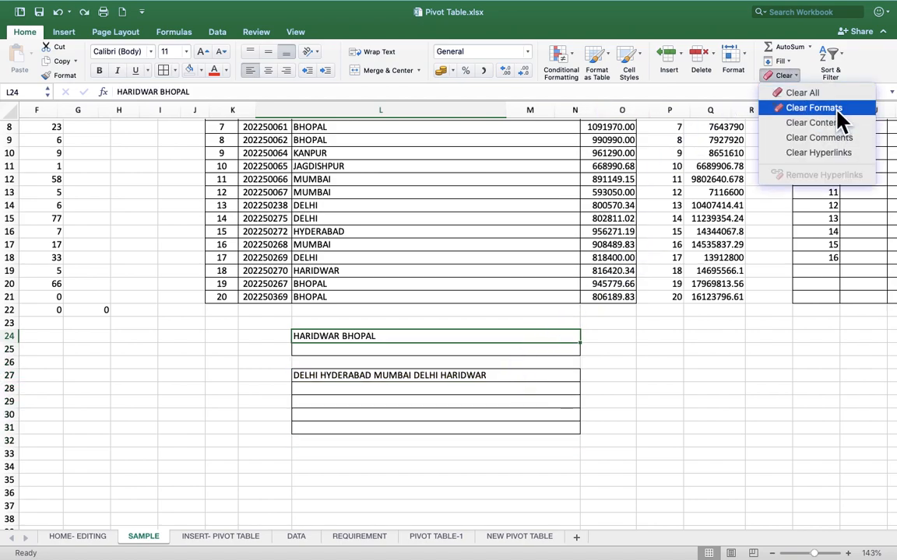
pyautogui.click(651, 396)
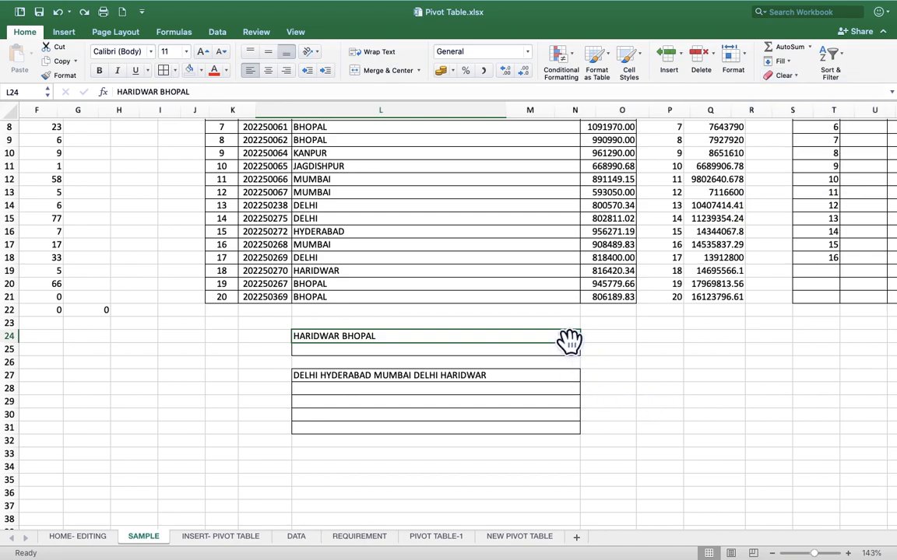
pyautogui.moveTo(568, 337); pyautogui.dragTo(560, 424)
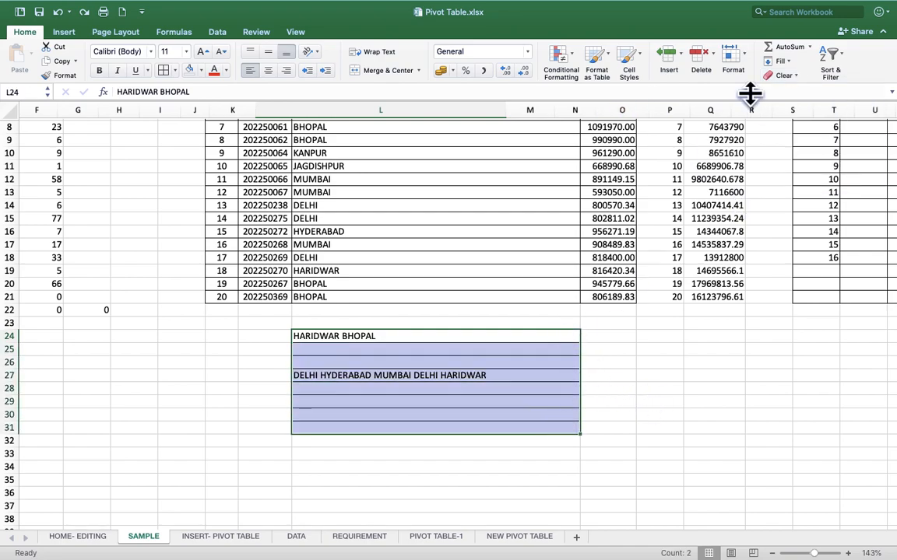
pyautogui.click(789, 77)
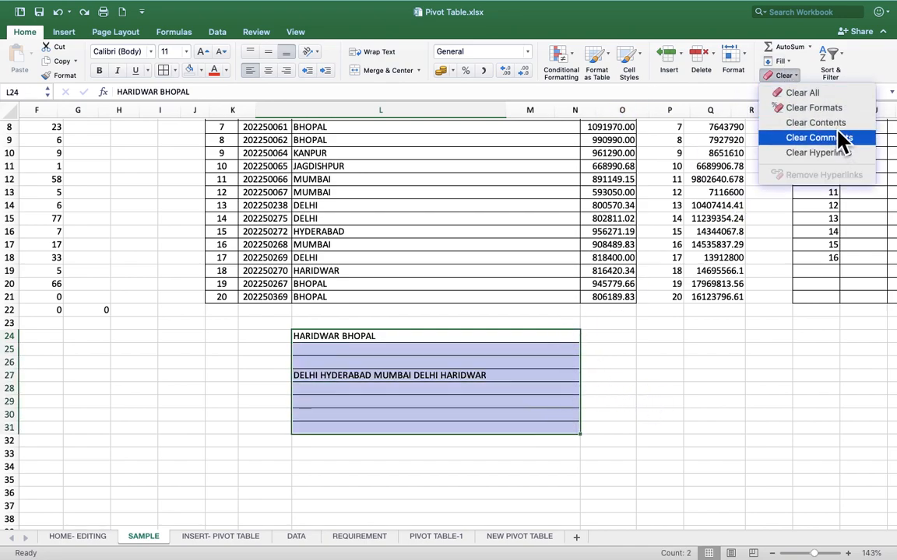
pyautogui.click(837, 114)
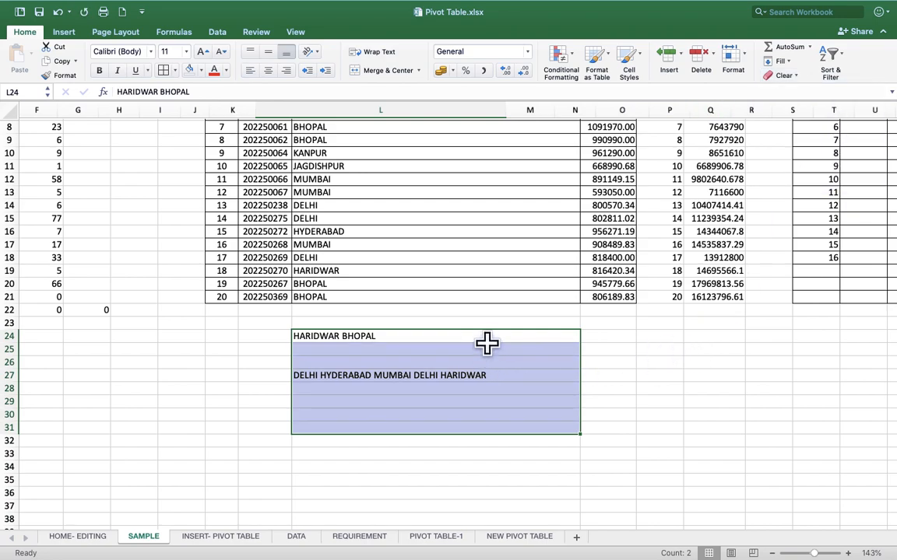
pyautogui.click(607, 388)
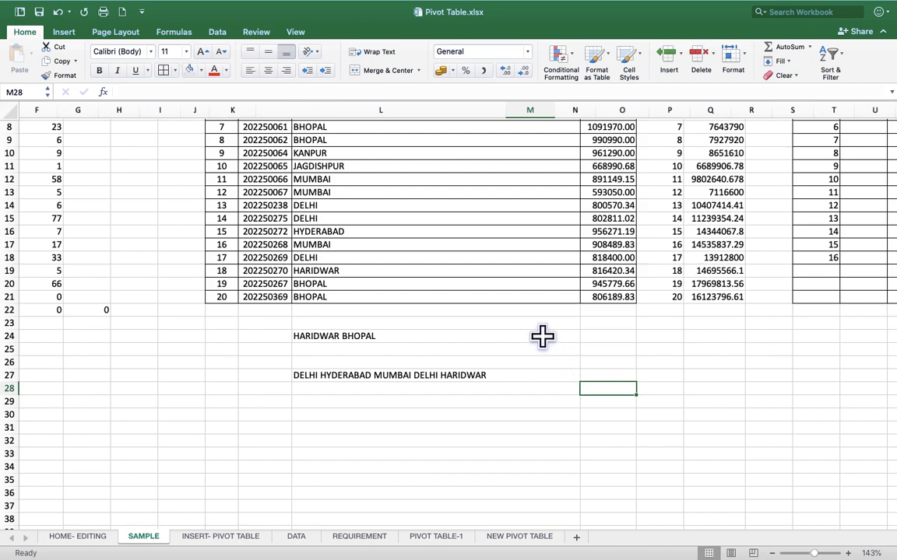
pyautogui.press('super+z')
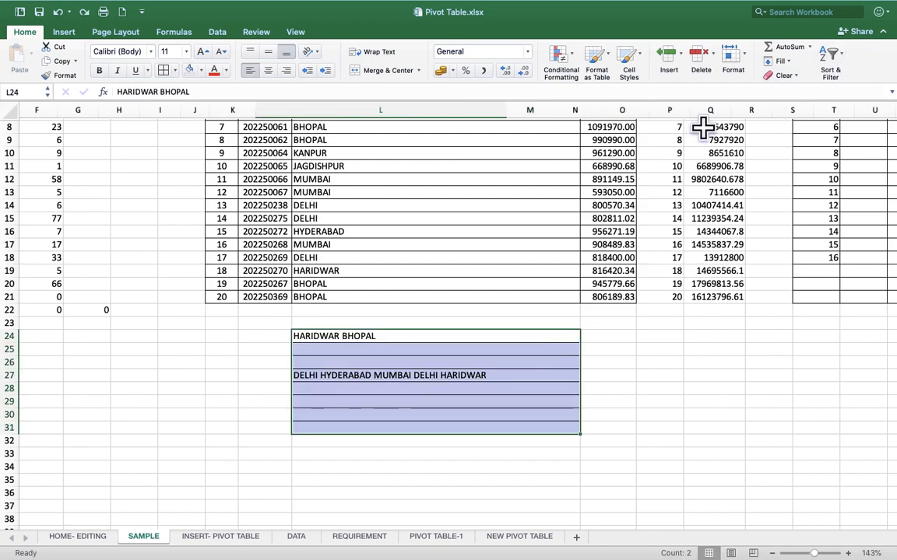
# Step: Clear only the contents of cells L24:L31, then undo the clearing
pyautogui.click(783, 64)
pyautogui.click(809, 60)
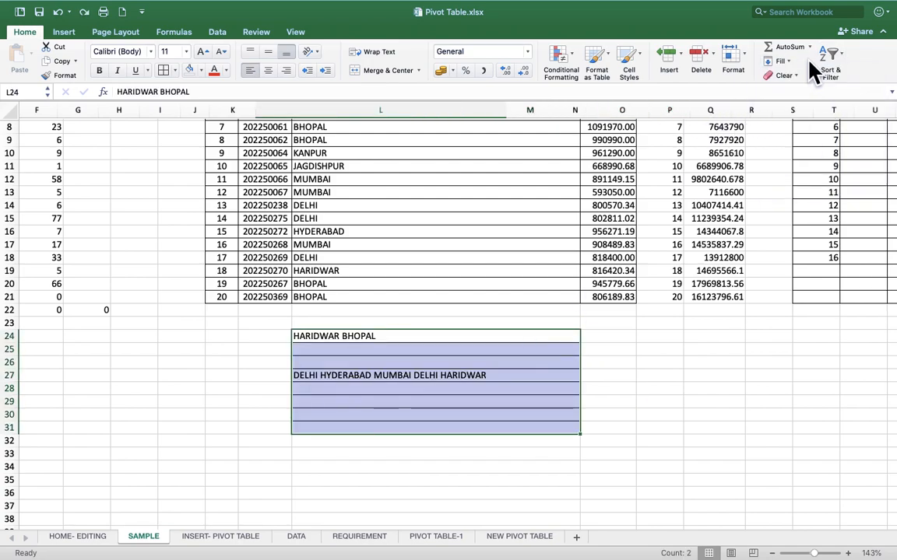
pyautogui.click(797, 77)
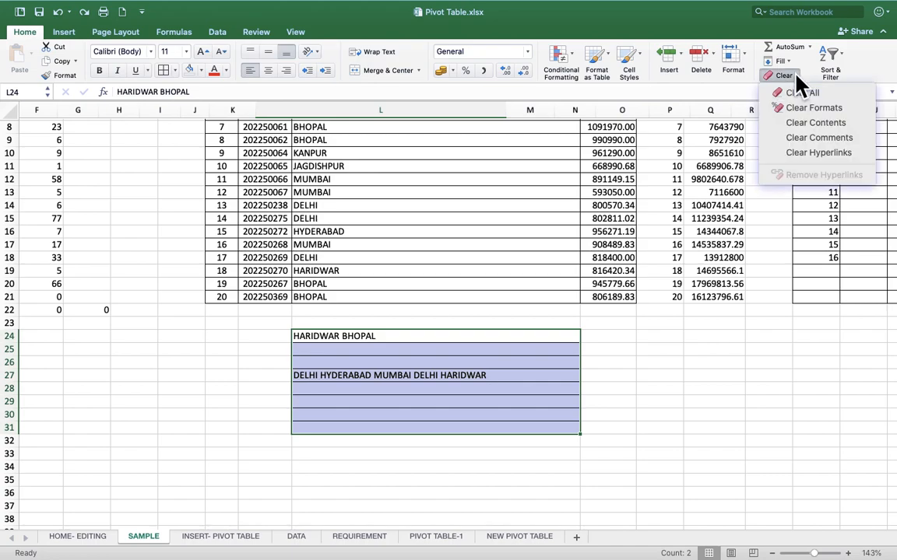
pyautogui.click(846, 123)
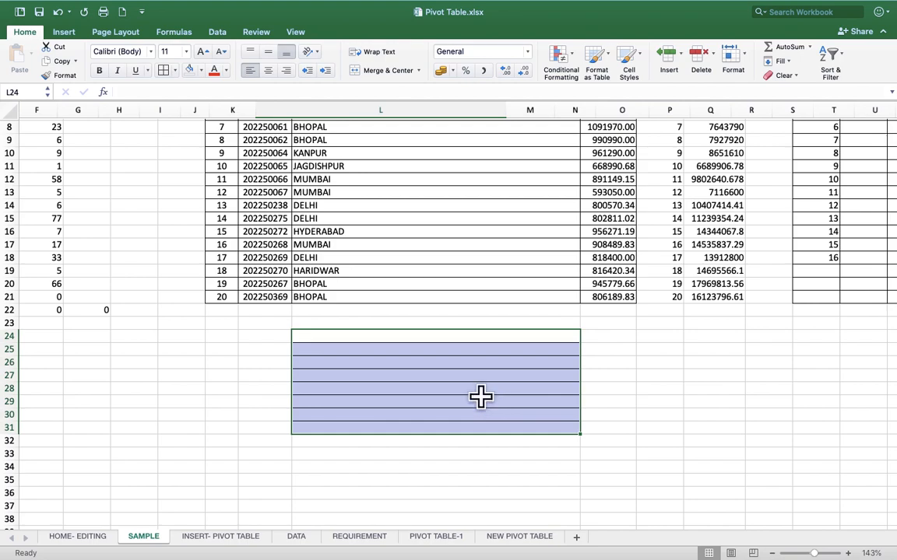
pyautogui.press('super+z')
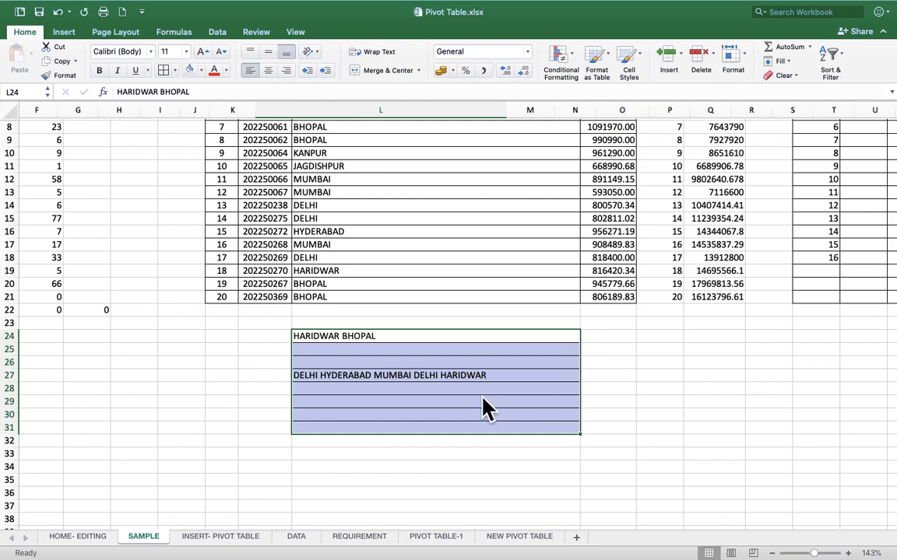
# Step: Insert a comment on cell L24 containing a person's name followed by YES
pyautogui.click(783, 76)
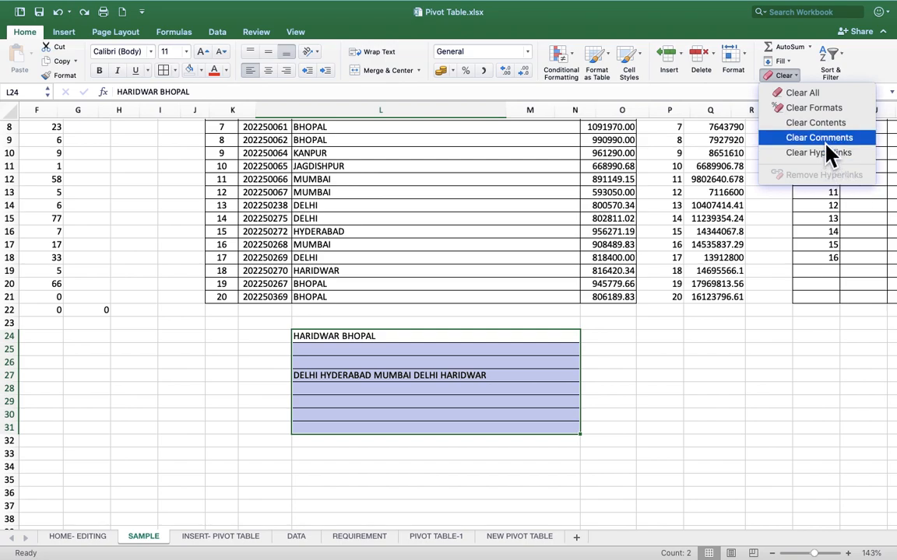
pyautogui.click(549, 437)
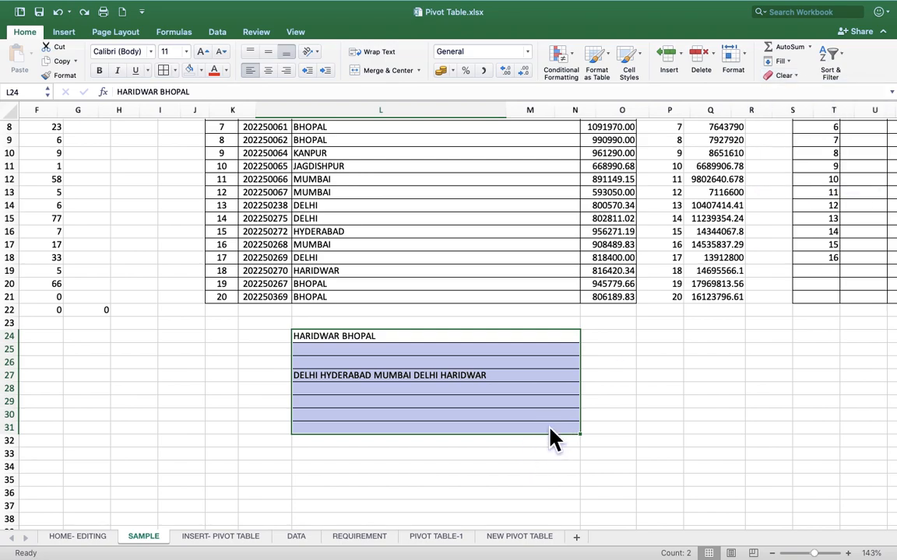
pyautogui.click(549, 360)
pyautogui.click(550, 341)
pyautogui.rightClick(551, 341)
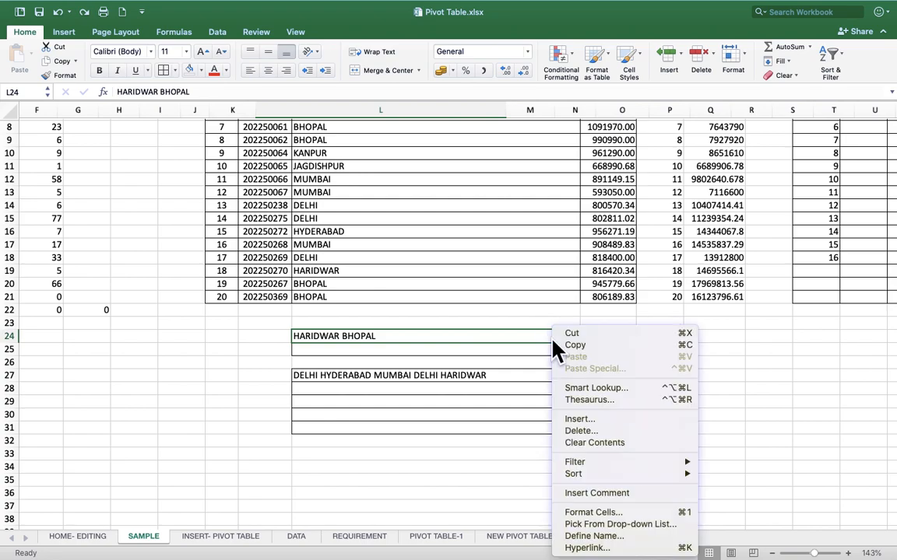
pyautogui.click(617, 494)
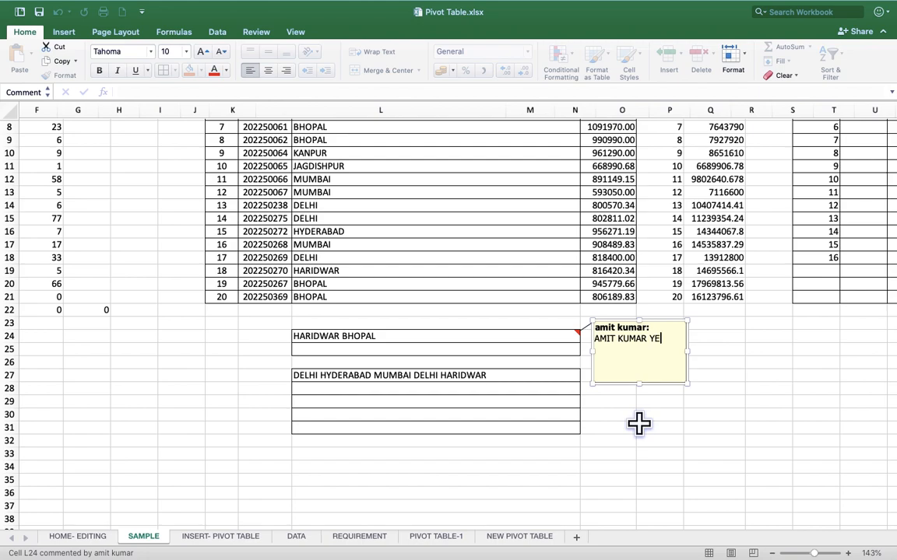
pyautogui.click(716, 362)
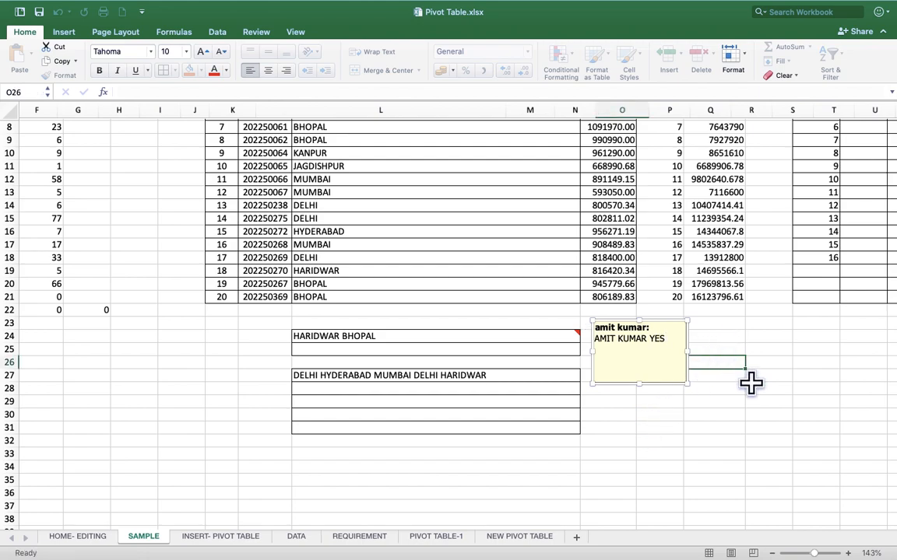
# Step: Clear the comments from cells L24:L32, leaving the text in place
pyautogui.click(518, 331)
pyautogui.moveTo(519, 331); pyautogui.dragTo(520, 445)
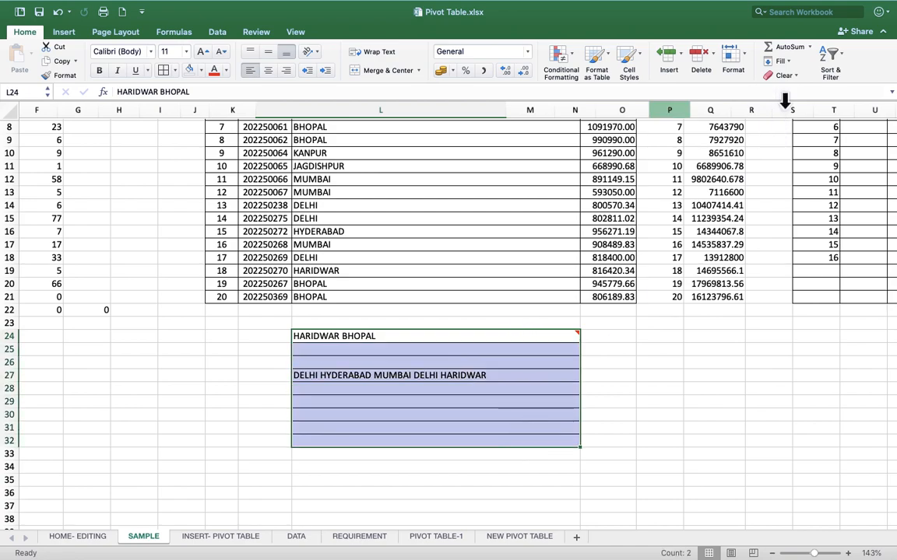
pyautogui.click(790, 76)
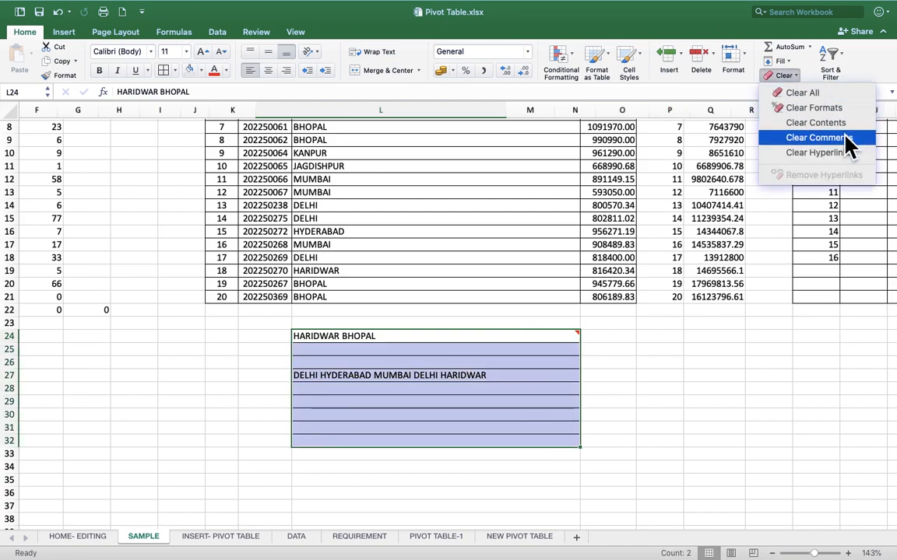
pyautogui.click(817, 137)
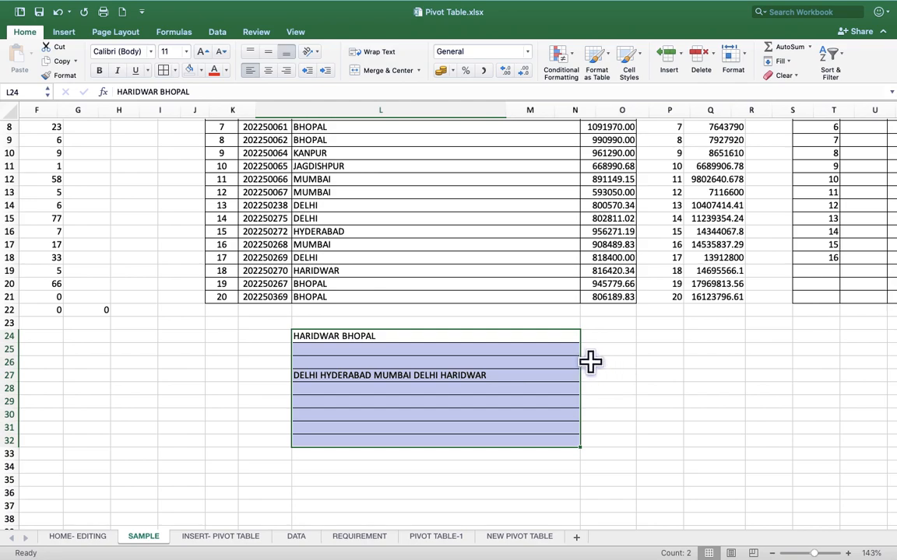
pyautogui.click(567, 335)
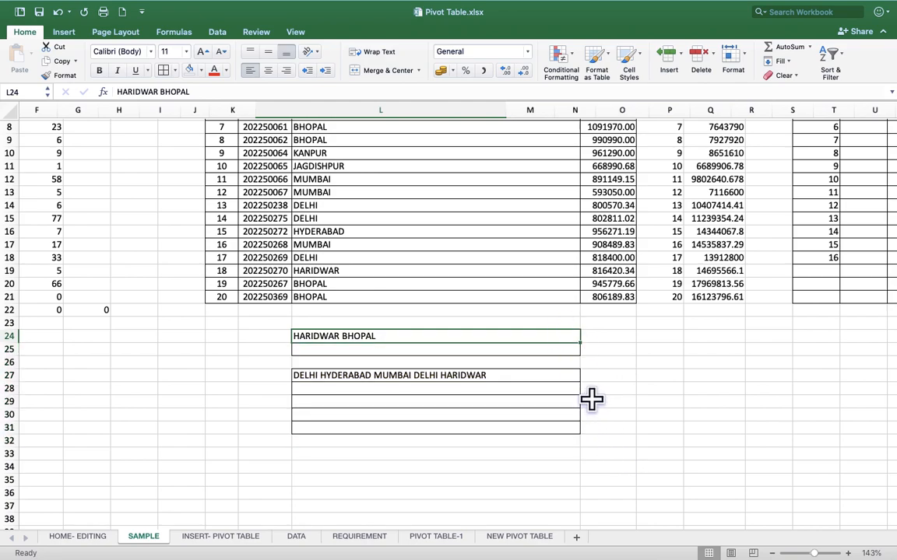
pyautogui.moveTo(530, 336); pyautogui.dragTo(547, 442)
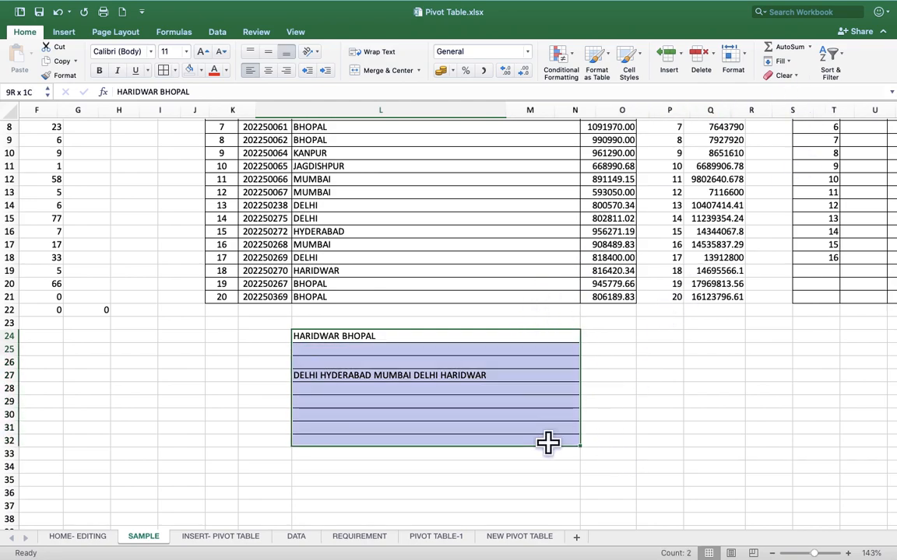
pyautogui.click(794, 76)
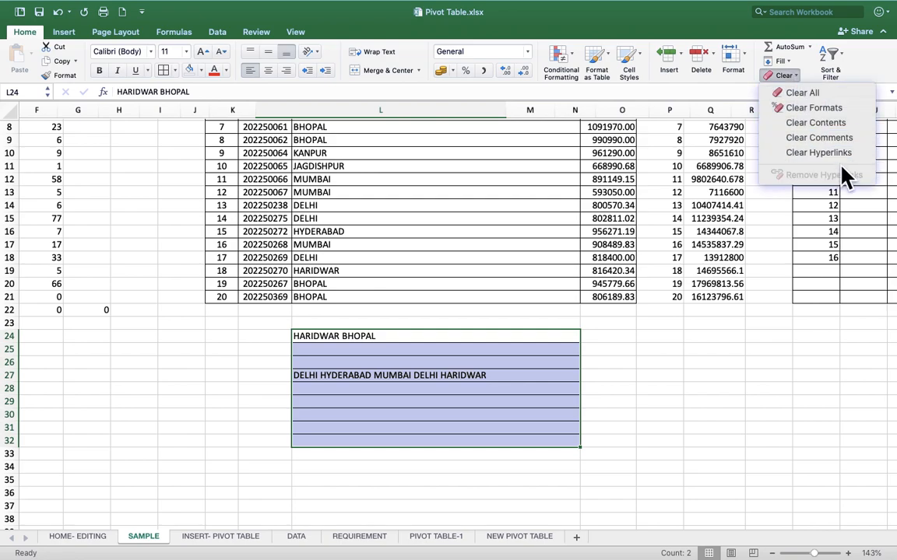
pyautogui.rightClick(540, 387)
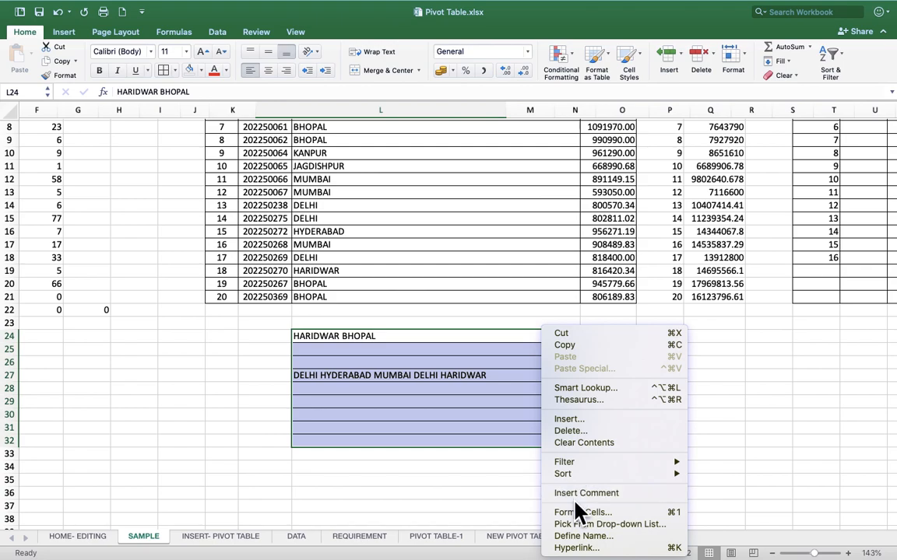
pyautogui.click(576, 548)
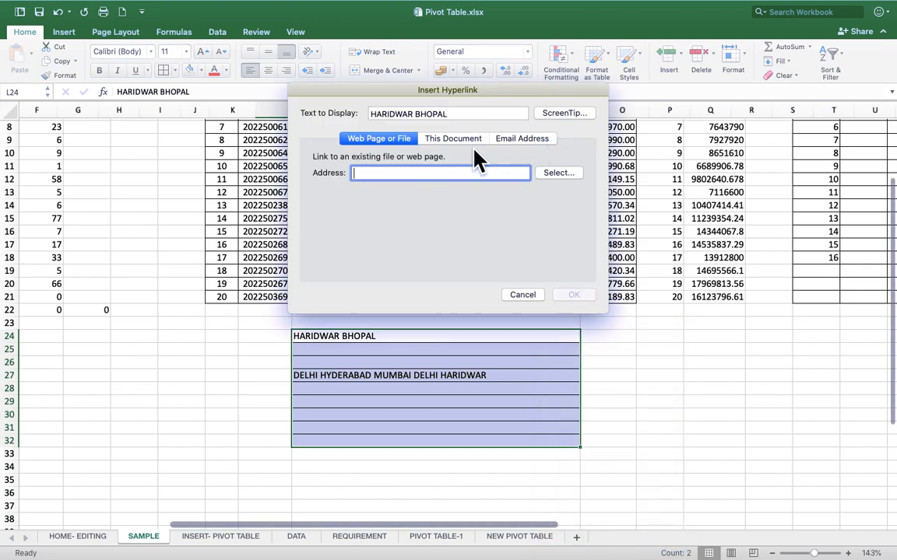
pyautogui.press('Escape')
pyautogui.click(604, 401)
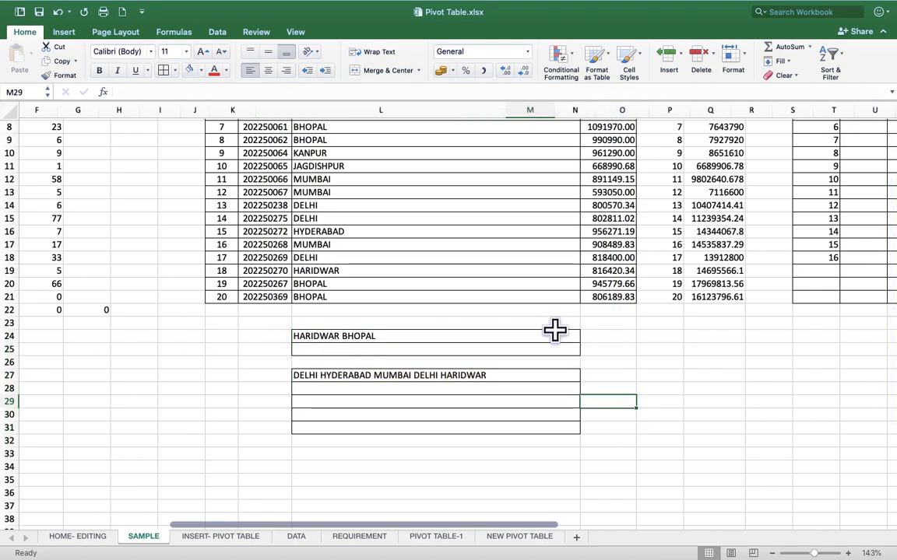
# Step: Insert a hyperlink in cell L24 that links to the file Advance Excel.xlsx in the Downloads folder
pyautogui.click(555, 334)
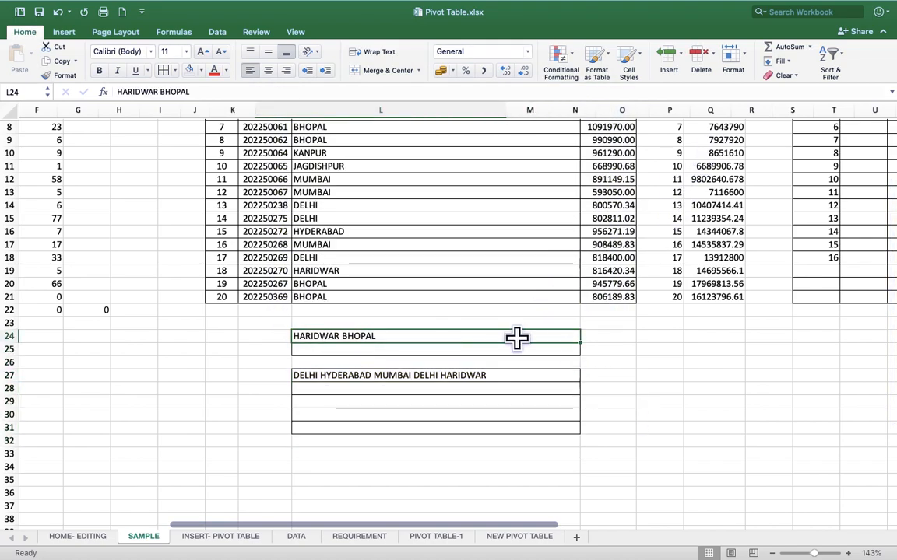
pyautogui.rightClick(515, 338)
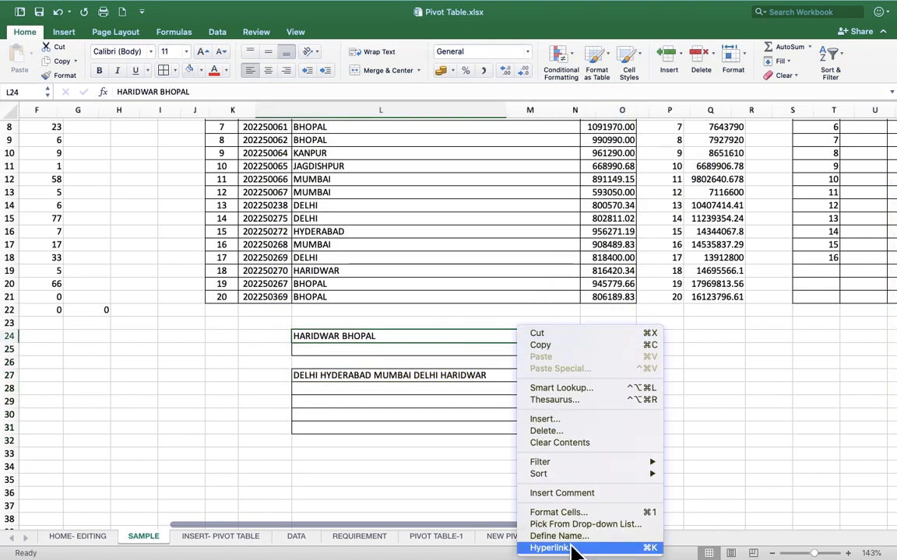
pyautogui.click(572, 549)
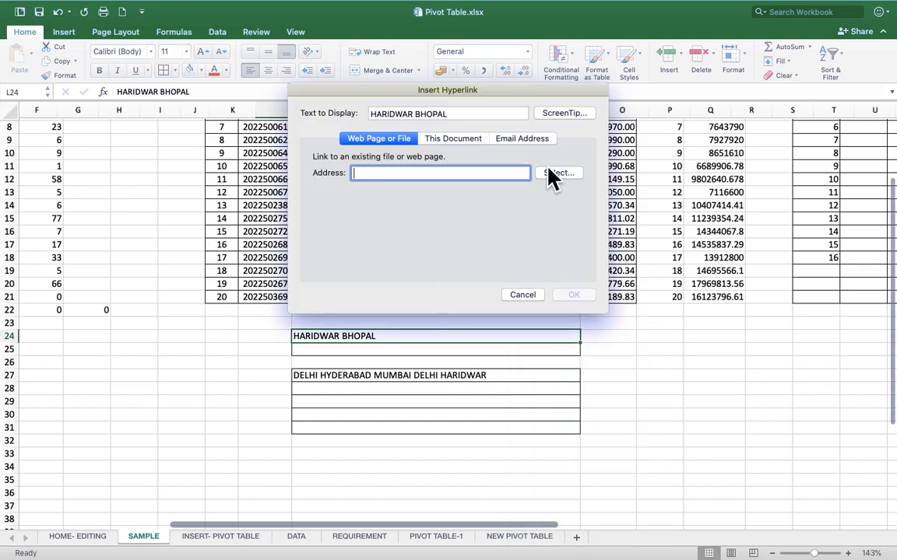
pyautogui.click(450, 138)
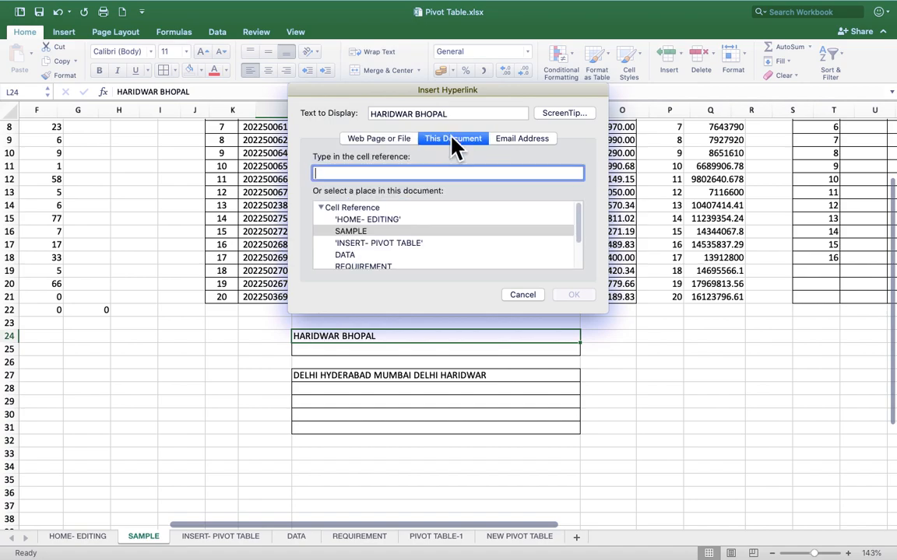
pyautogui.click(383, 138)
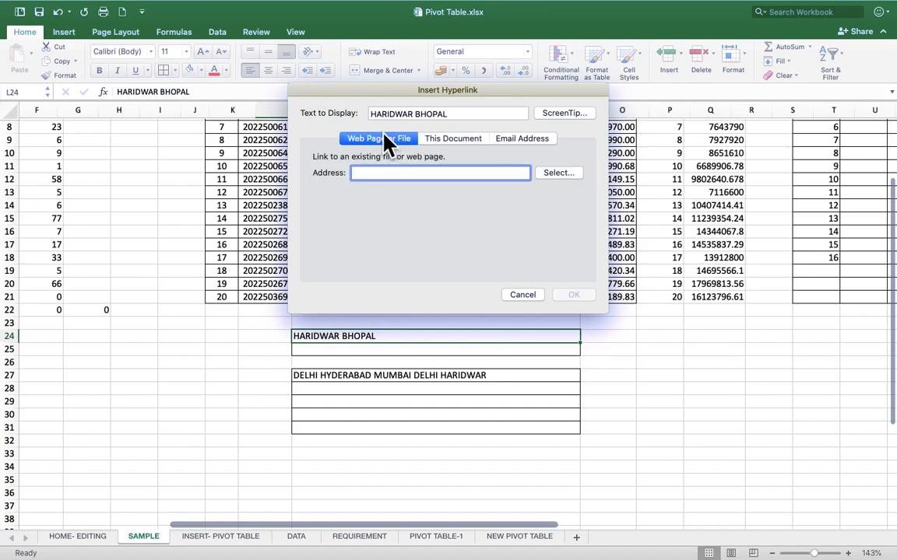
pyautogui.click(558, 174)
pyautogui.click(561, 174)
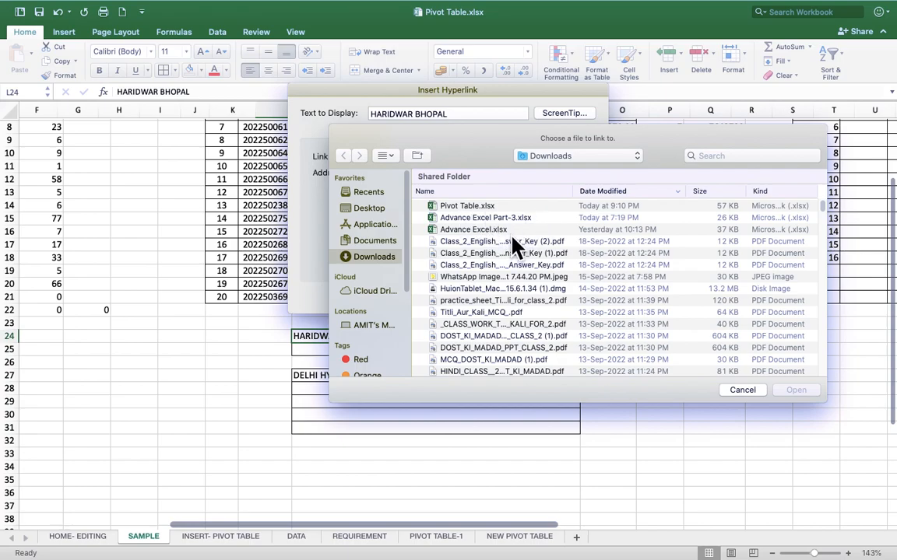
pyautogui.click(479, 230)
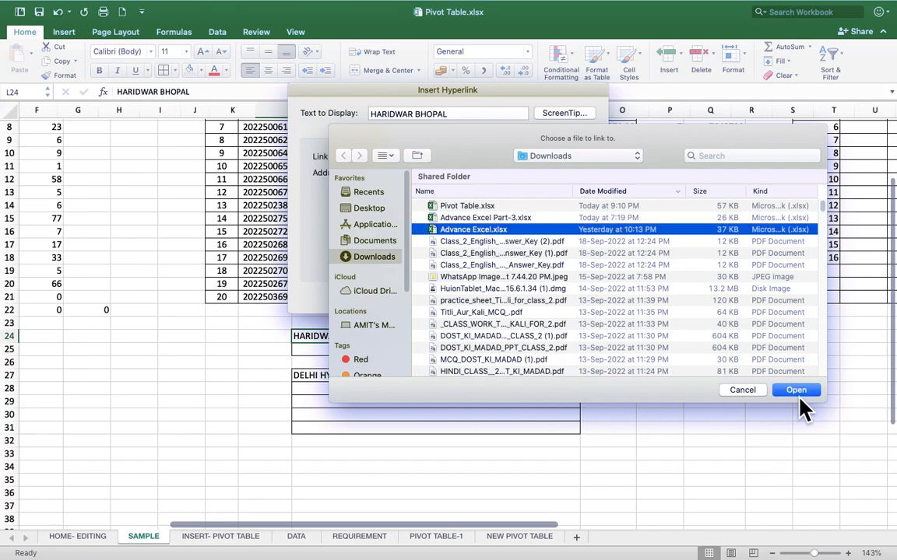
pyautogui.click(796, 390)
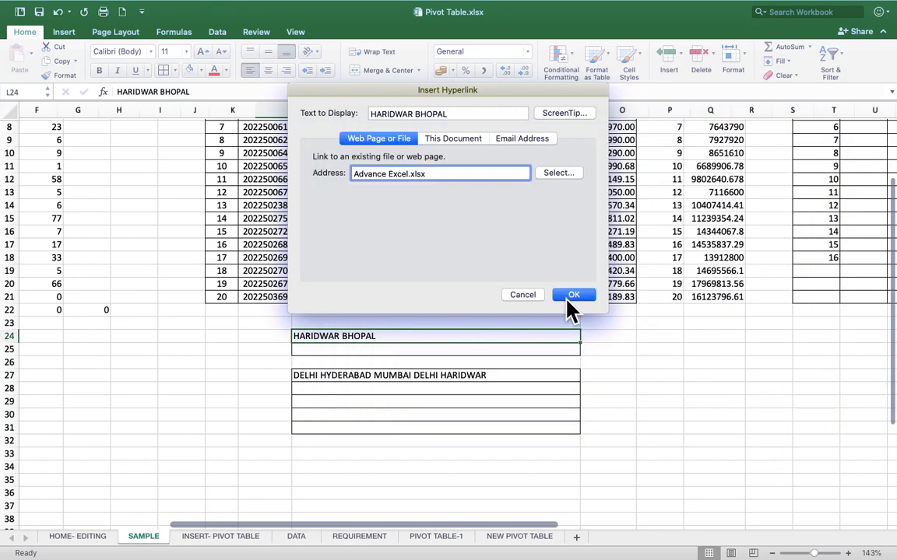
pyautogui.click(572, 295)
pyautogui.click(418, 400)
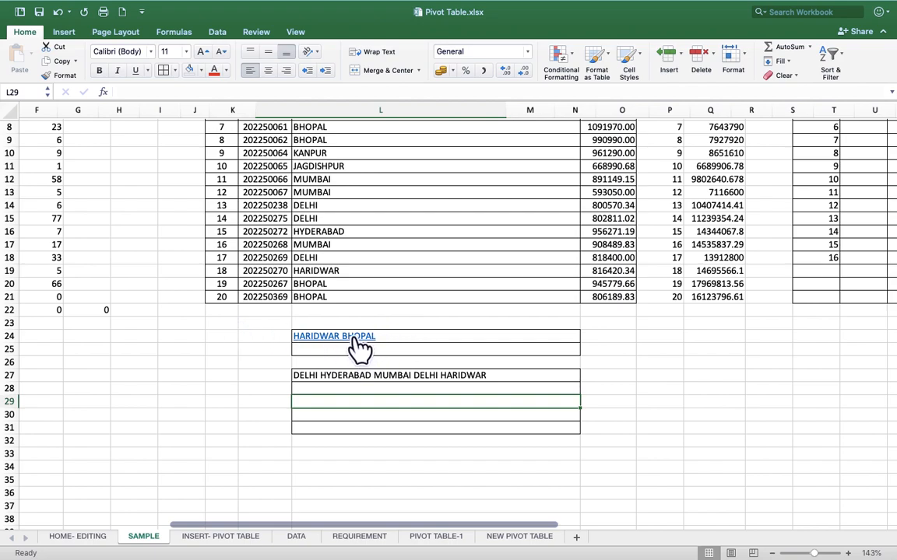
# Step: Follow the hyperlink in cell L24 to check the linked workbook, then return to Pivot Table.xlsx
pyautogui.moveTo(360, 351)
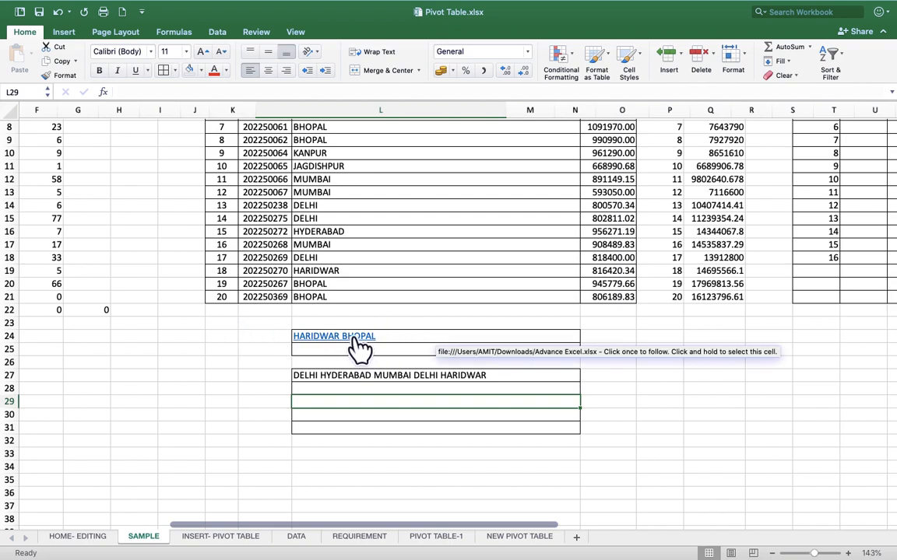
pyautogui.click(356, 339)
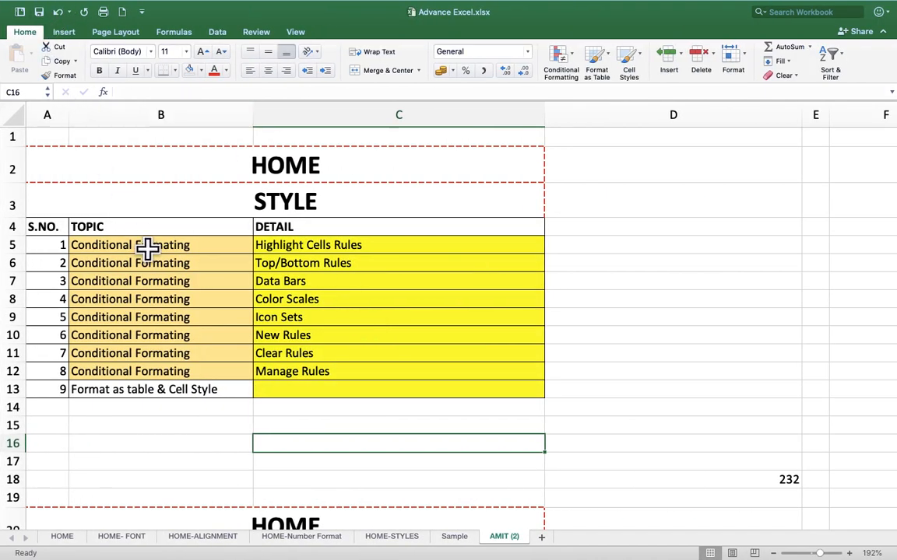
pyautogui.hotkey('ctrl', 'Left')
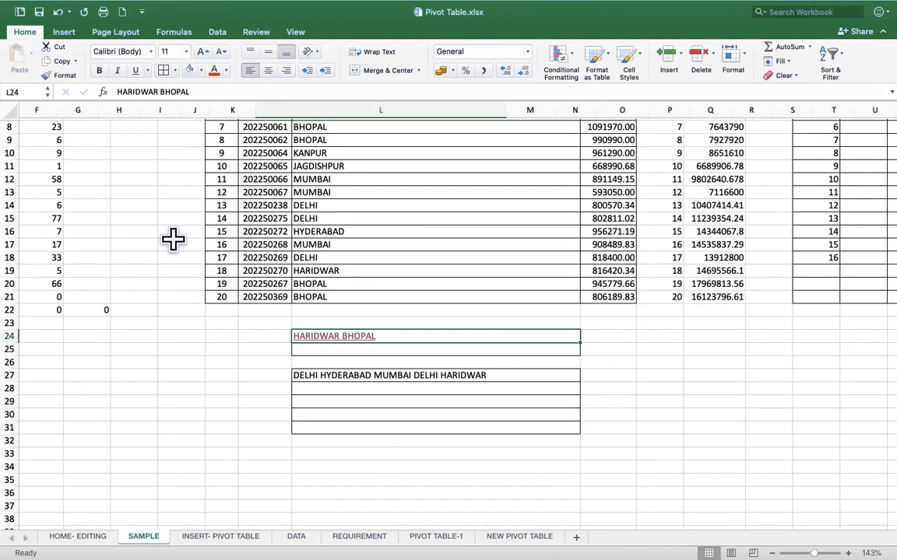
# Step: Clear the hyperlink from cell L24 with Clear Hyperlinks, keeping its text and formatting
pyautogui.moveTo(431, 340); pyautogui.dragTo(436, 424)
pyautogui.click(432, 335)
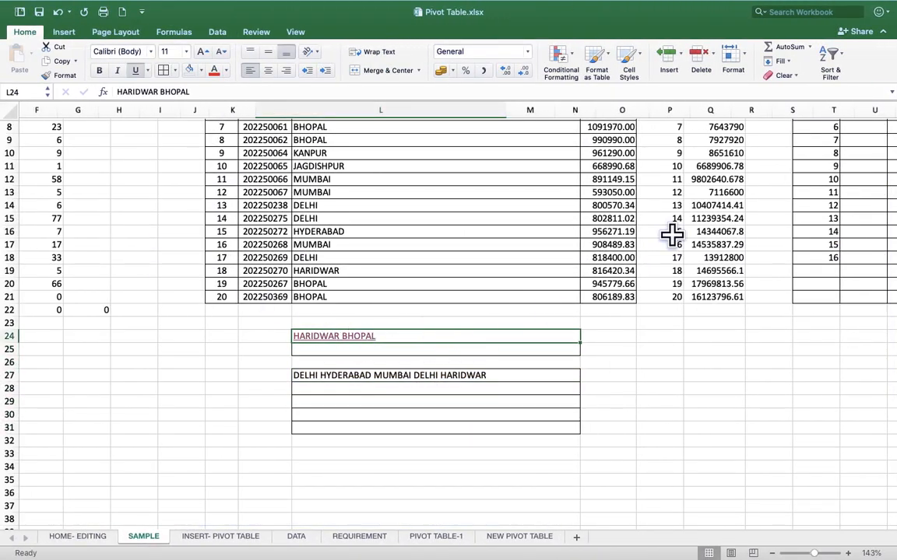
pyautogui.click(793, 75)
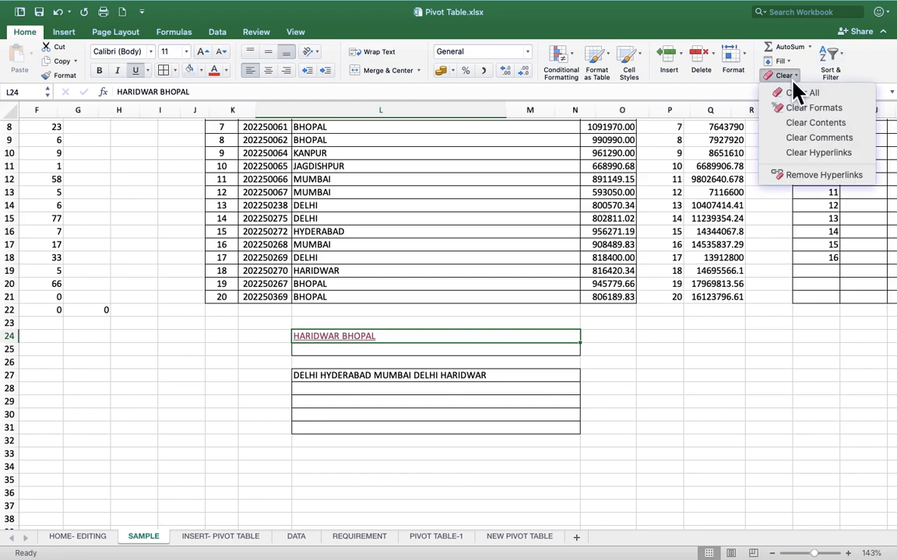
pyautogui.click(819, 153)
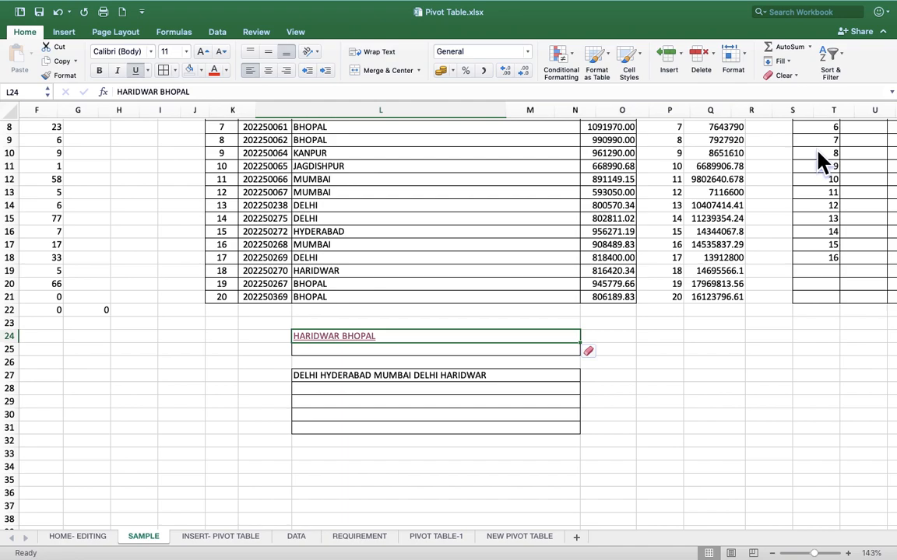
pyautogui.click(787, 77)
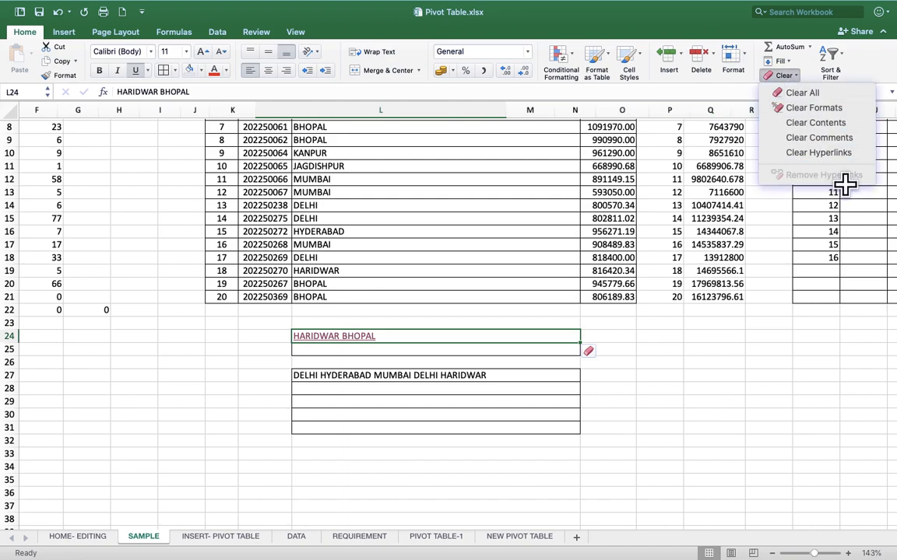
pyautogui.click(657, 394)
pyautogui.click(614, 427)
pyautogui.click(446, 332)
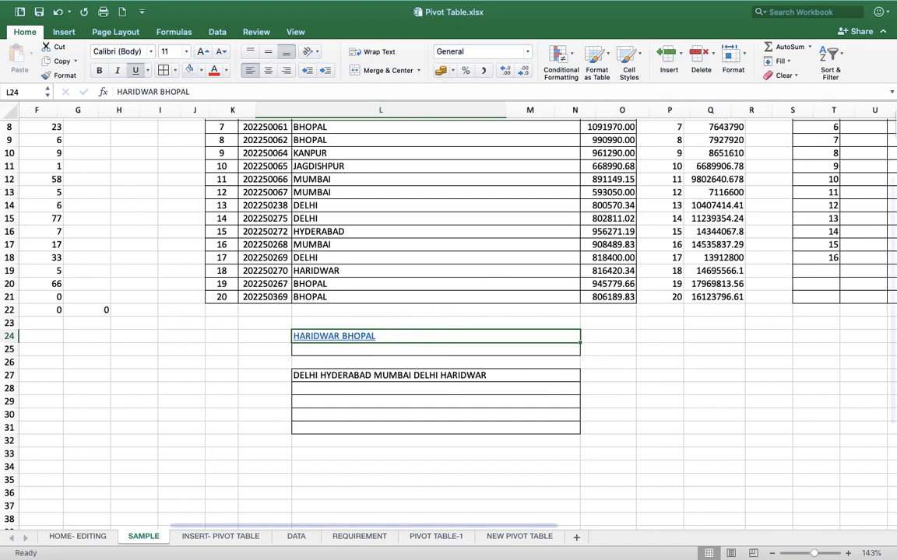
# Step: Remove the link-style formatting and border from cell L24 with Clear Formats, keeping its text
pyautogui.click(783, 76)
pyautogui.click(783, 77)
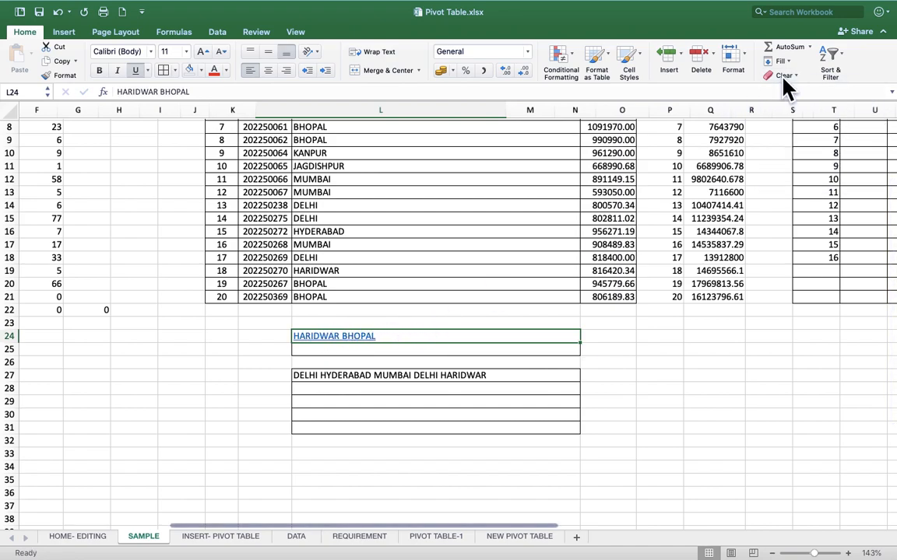
pyautogui.click(783, 76)
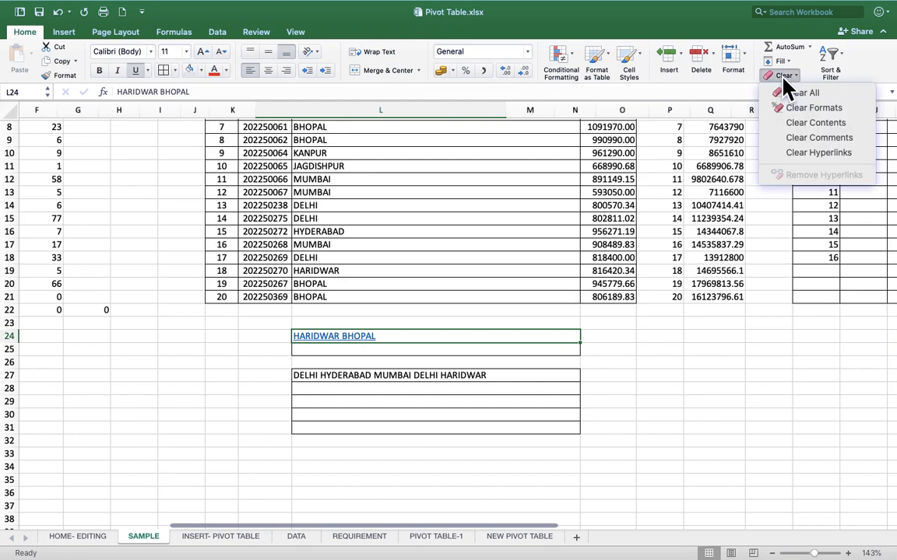
pyautogui.click(848, 109)
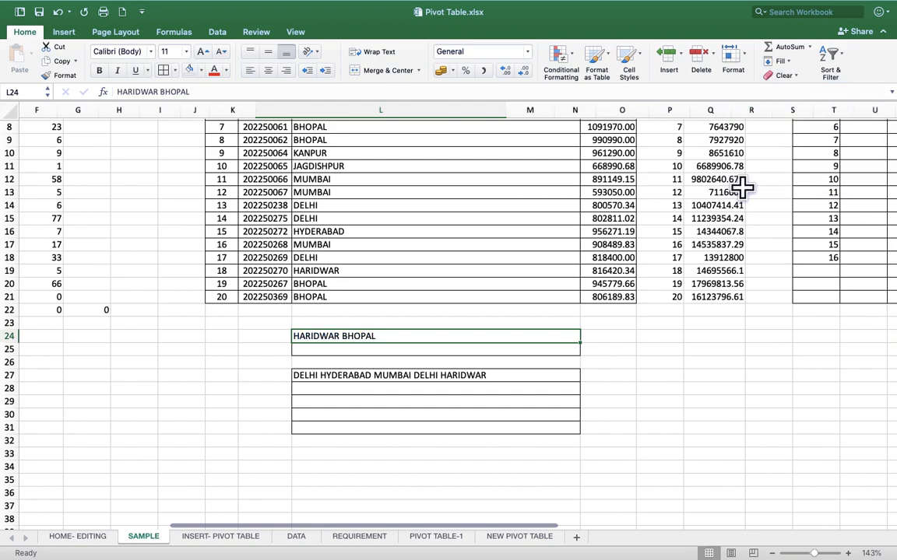
pyautogui.click(627, 452)
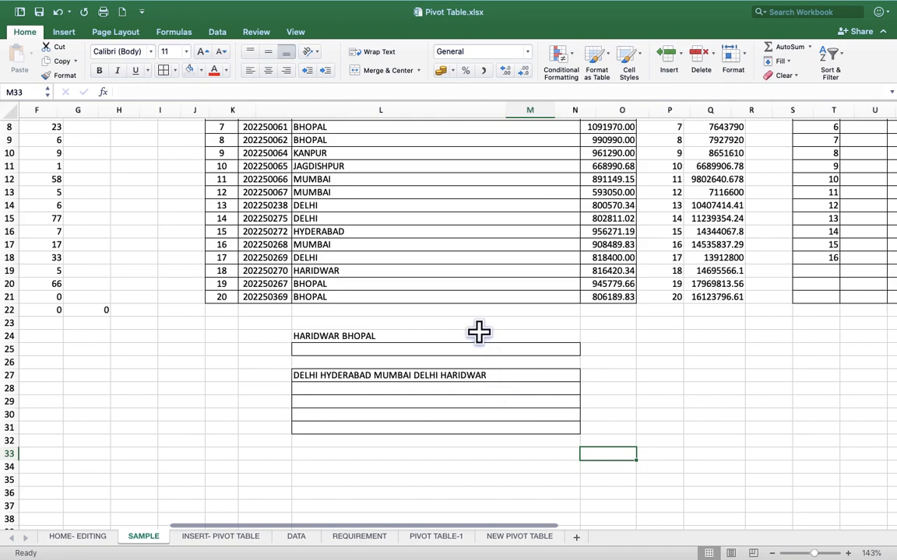
# Step: Review the Clear options and the Clear entry in the HOME- EDITING sheet's topic list
pyautogui.click(792, 75)
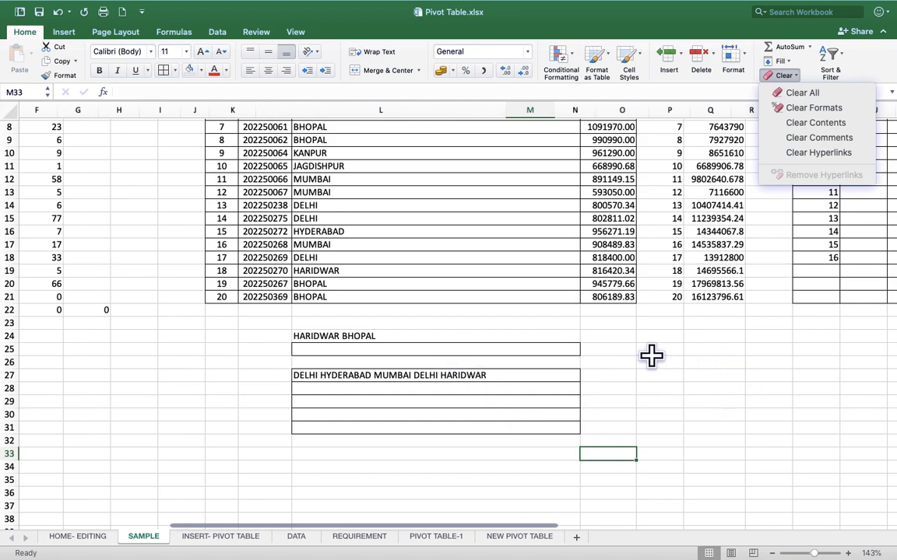
pyautogui.press('Escape')
pyautogui.click(100, 537)
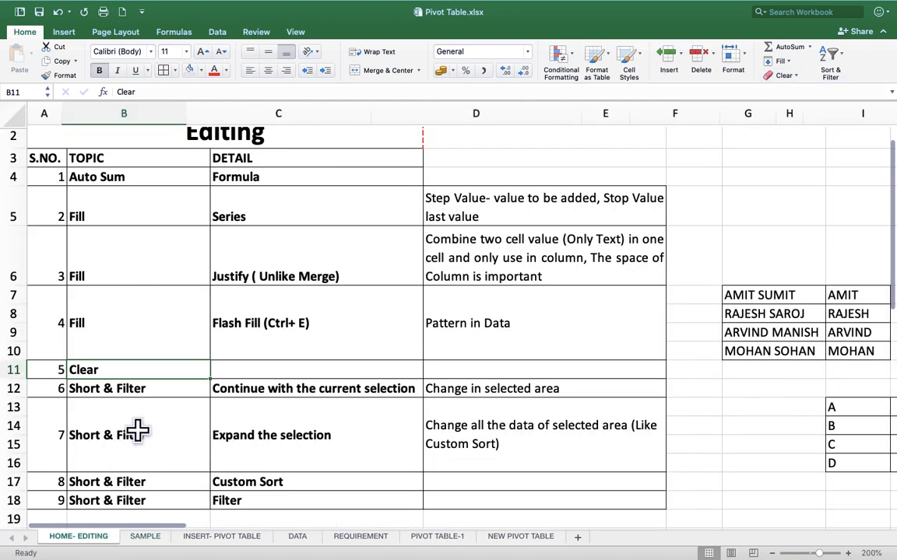
pyautogui.scroll(-1, 182, 412)
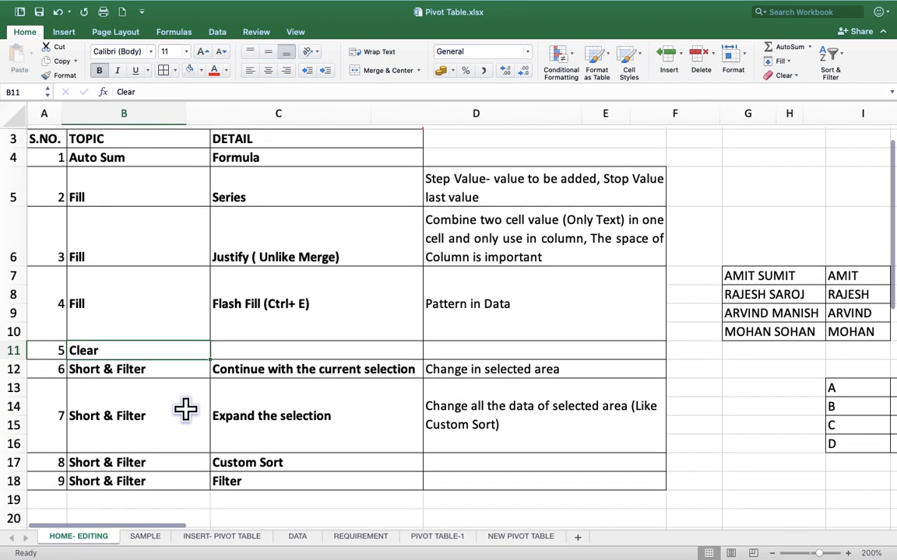
pyautogui.scroll(-3, 187, 406)
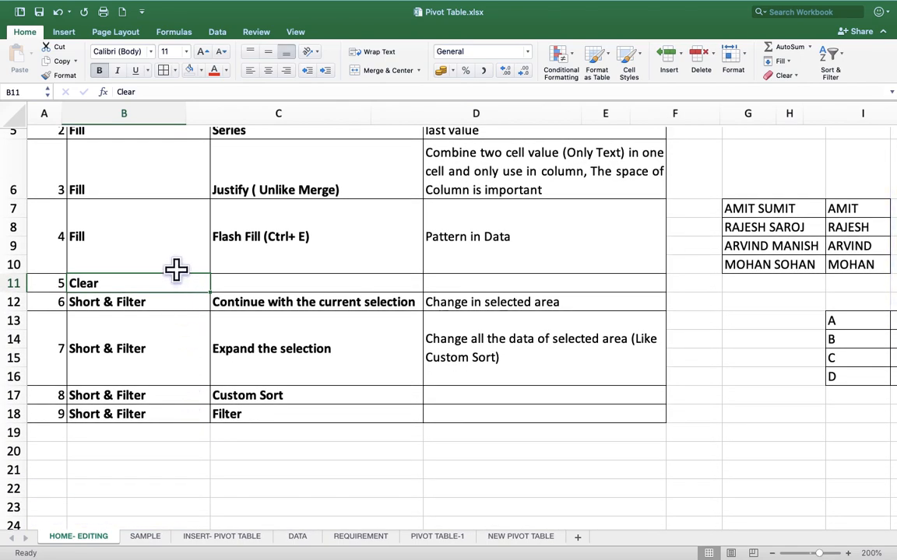
# Step: In the SAMPLE sheet, insert a hyperlink in cell L3 to Class_2_English_Revision_Sample_Paper2_Answer_Key (2).pdf from the Downloads folder
pyautogui.click(162, 539)
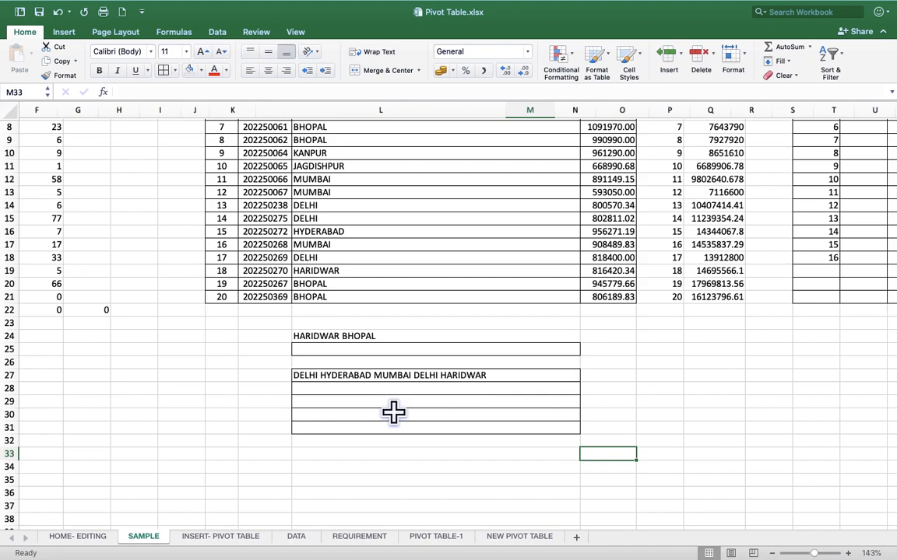
pyautogui.scroll(-3, 393, 412)
pyautogui.scroll(6, 393, 412)
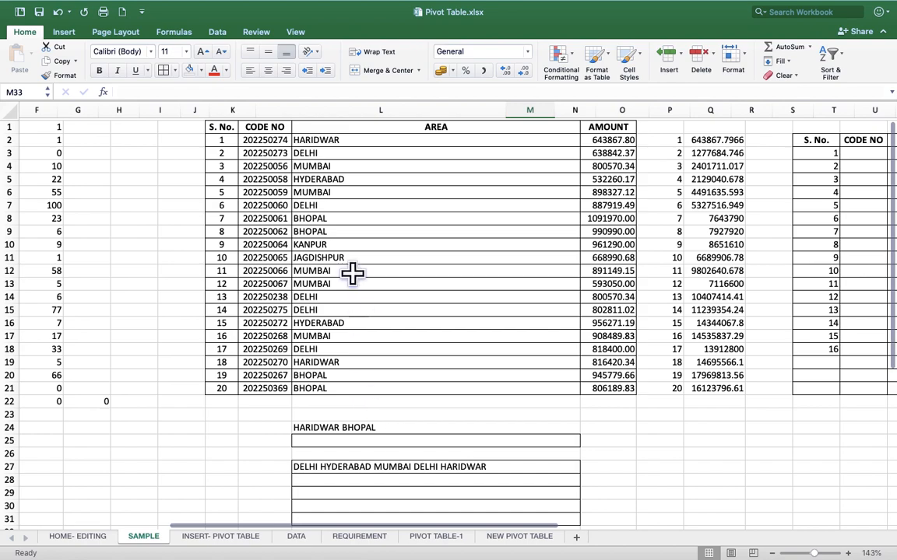
pyautogui.click(320, 142)
pyautogui.press('Left')
pyautogui.press('Right')
pyautogui.press('Down')
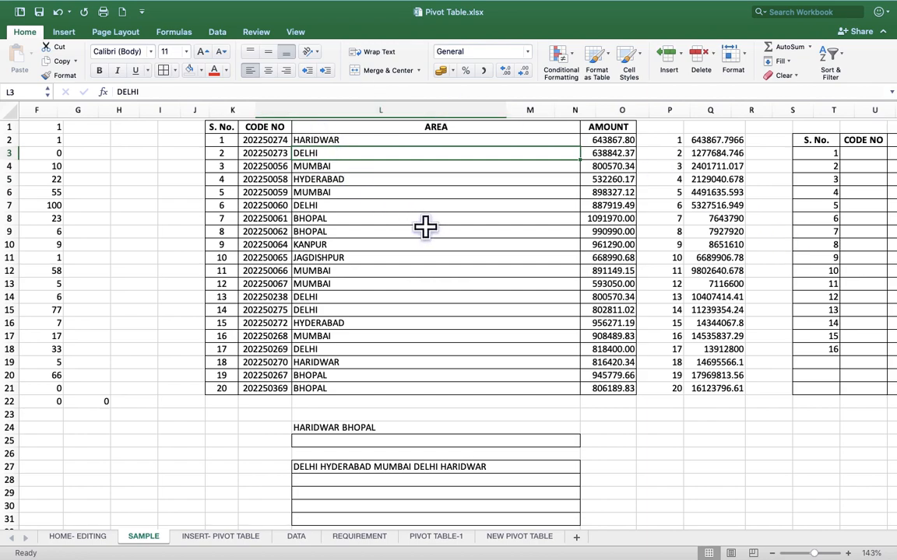
pyautogui.rightClick(313, 154)
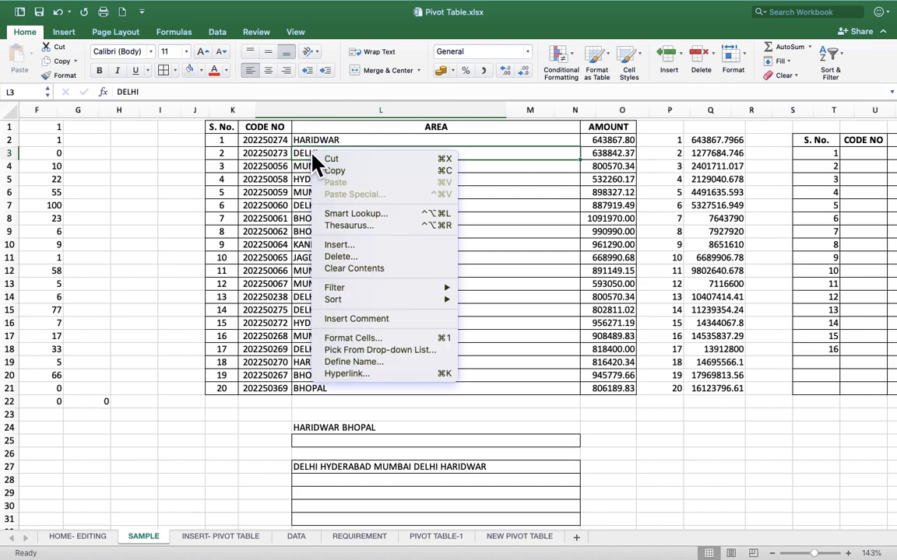
pyautogui.click(350, 375)
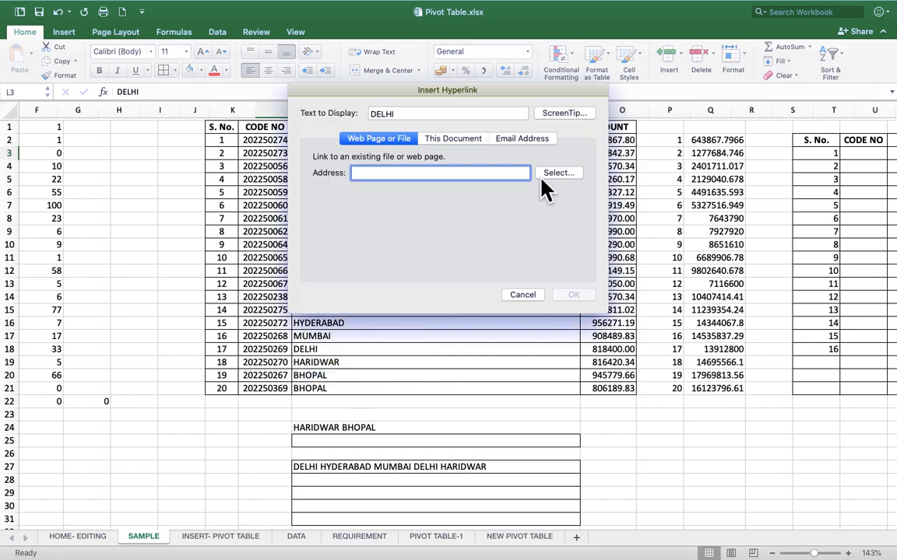
pyautogui.click(559, 174)
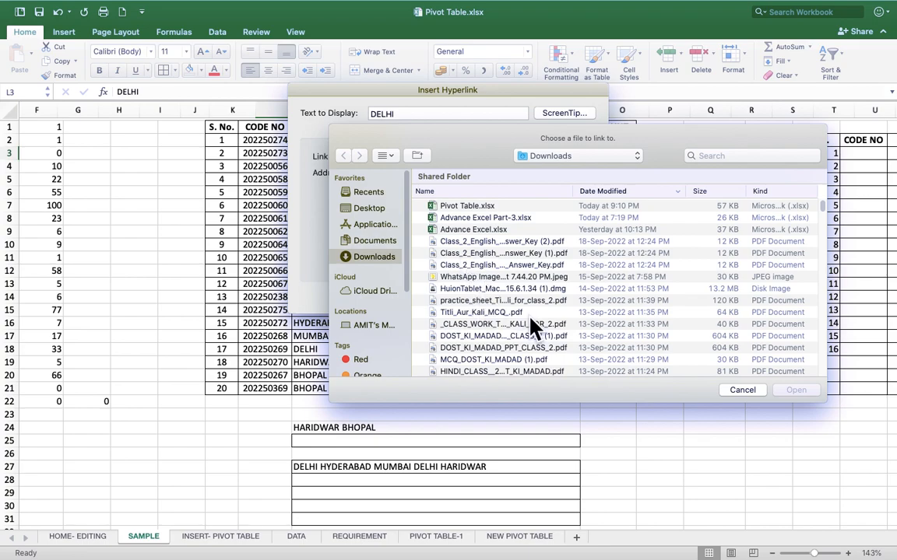
pyautogui.click(493, 229)
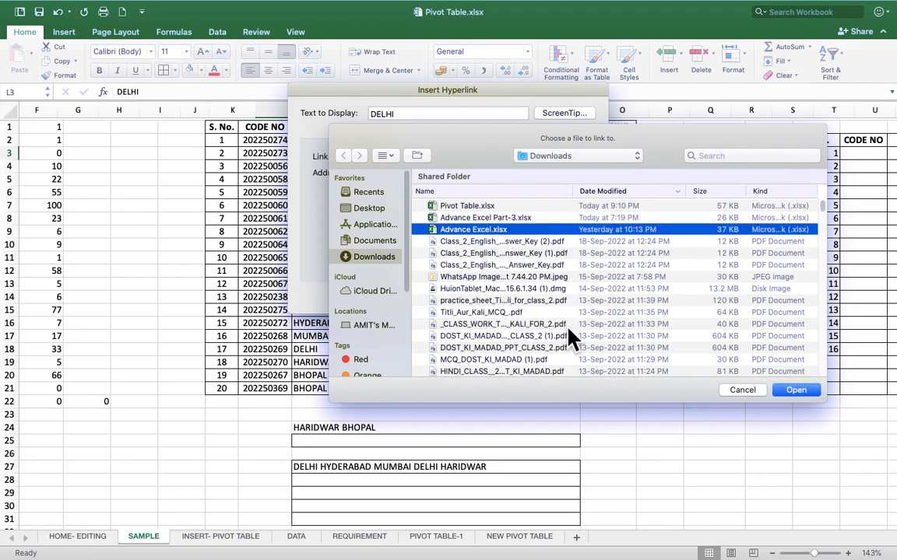
pyautogui.click(496, 243)
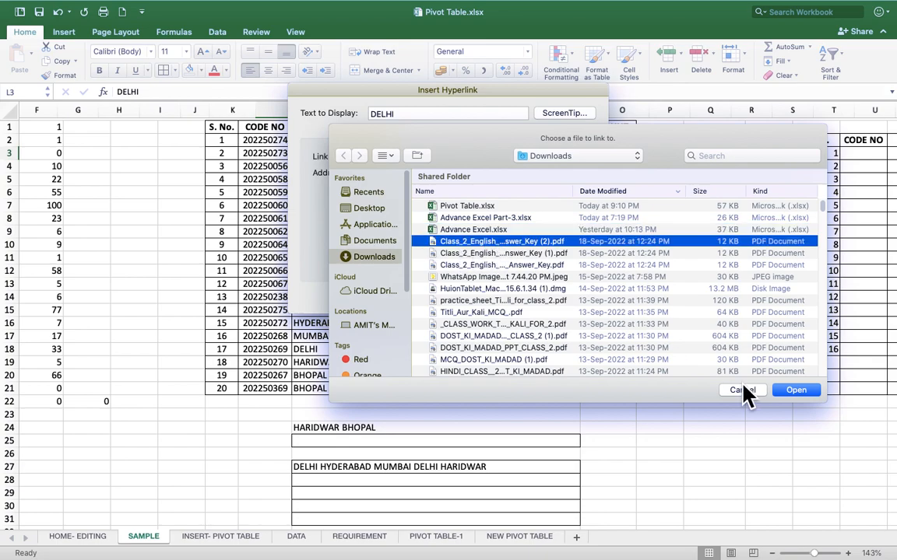
pyautogui.click(795, 390)
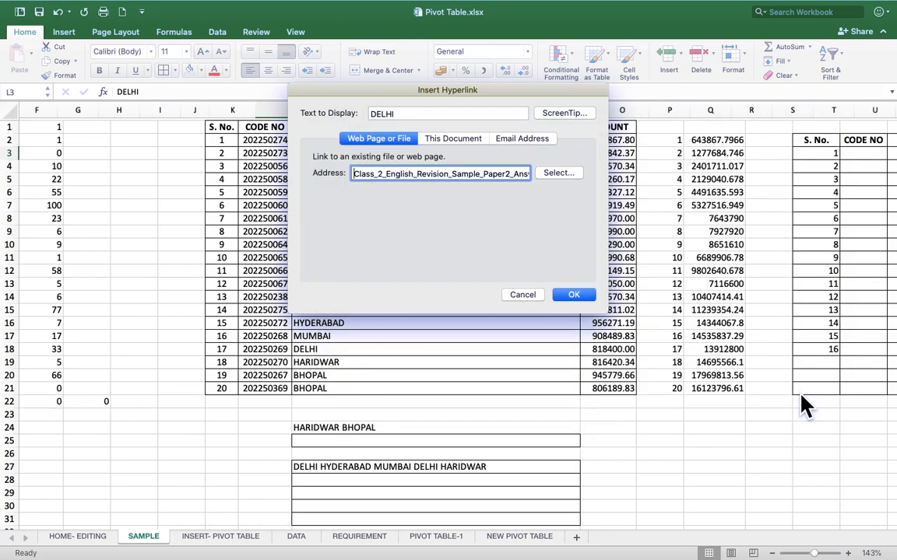
pyautogui.click(571, 294)
# Step: Follow the hyperlink in cell L3 to check the linked PDF, then close it and return to the SAMPLE sheet
pyautogui.click(354, 204)
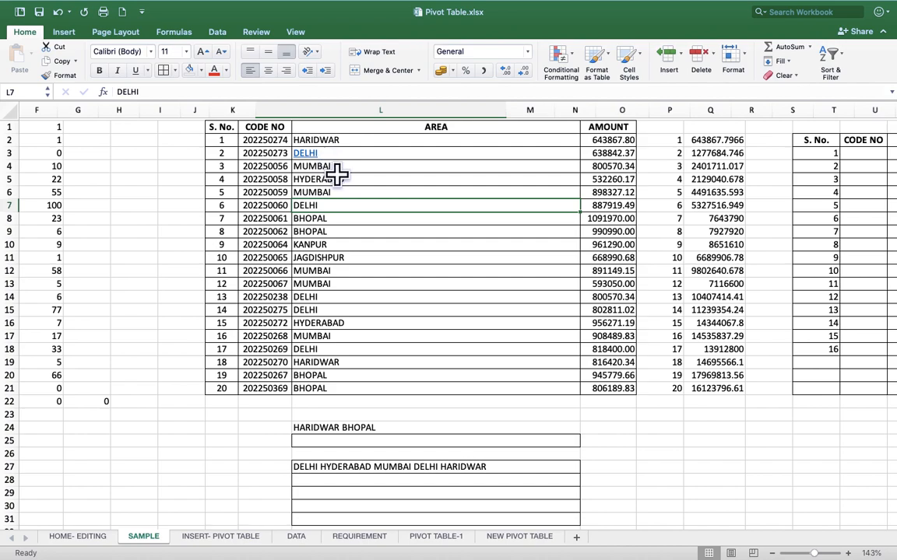
pyautogui.click(311, 157)
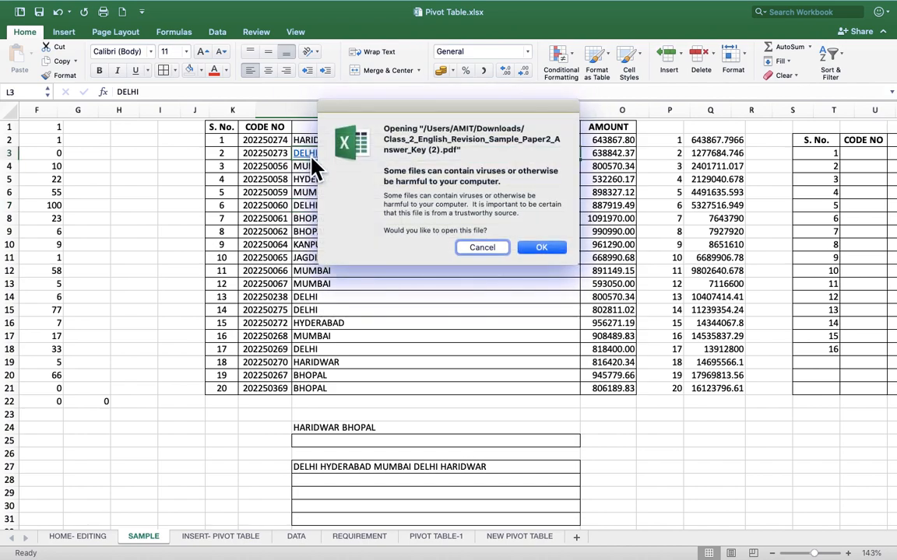
pyautogui.click(542, 248)
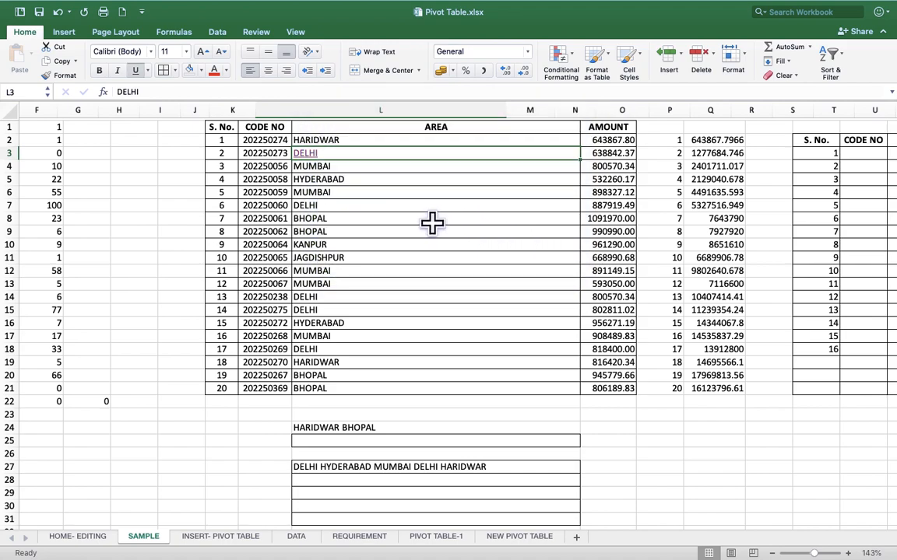
pyautogui.click(560, 339)
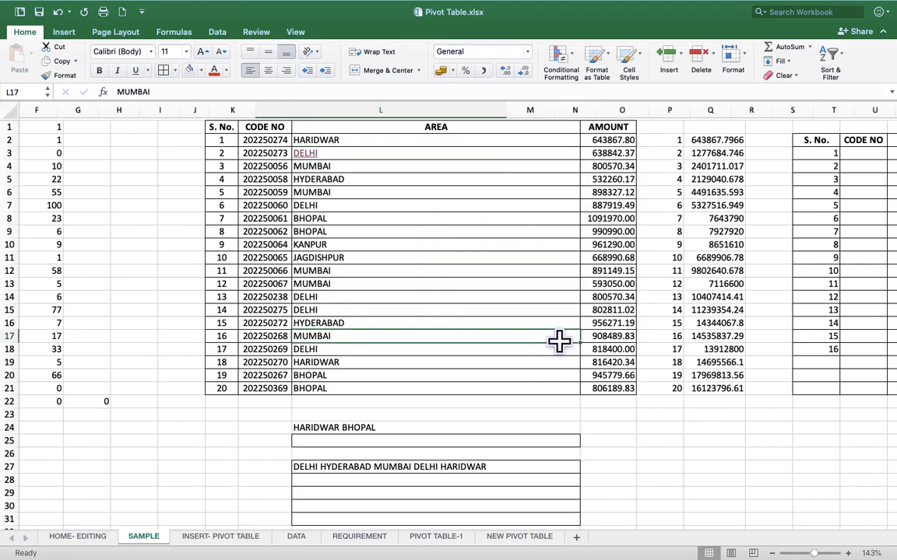
pyautogui.keyDown('super'); pyautogui.click(302, 154); pyautogui.keyUp('super')
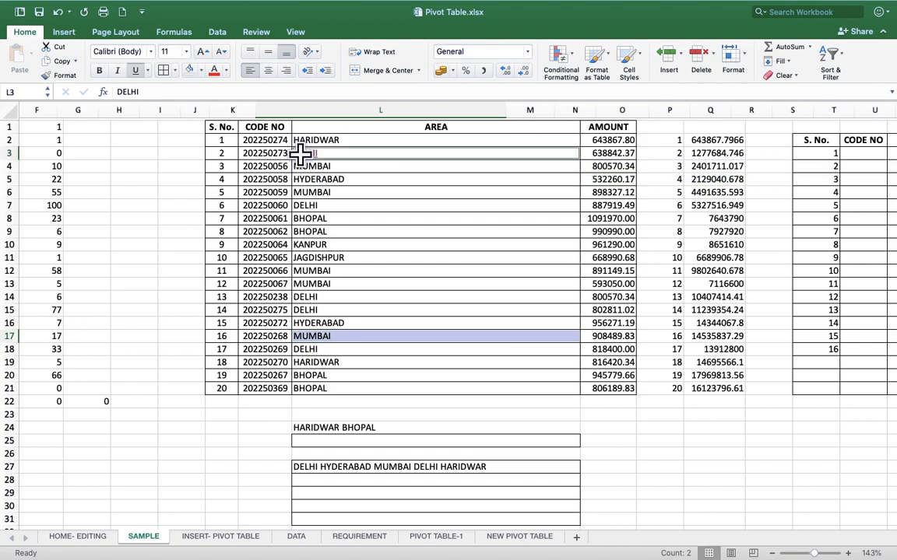
pyautogui.click(349, 182)
pyautogui.click(312, 155)
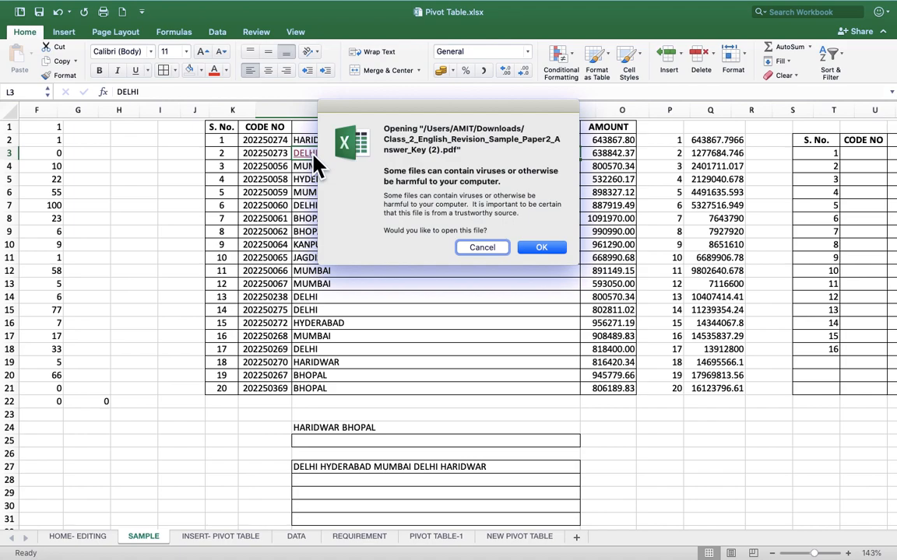
pyautogui.click(542, 247)
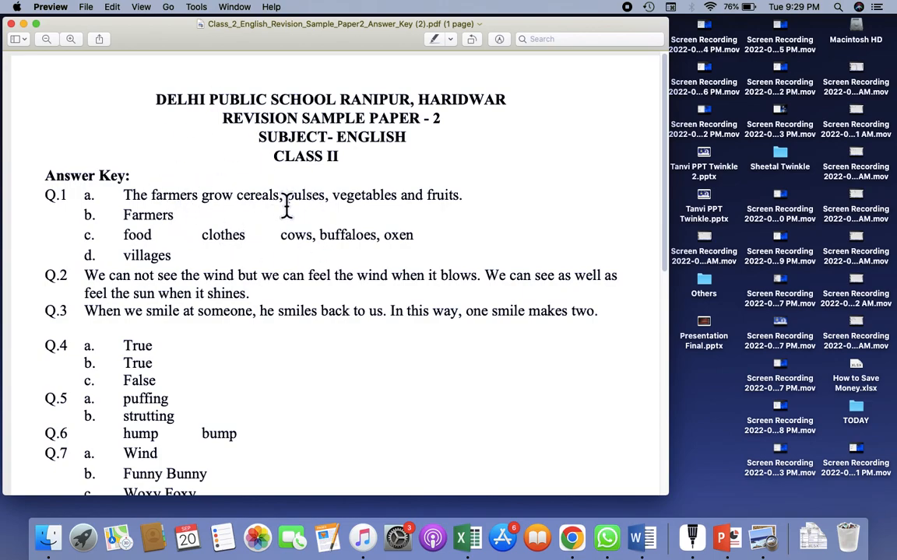
pyautogui.click(14, 25)
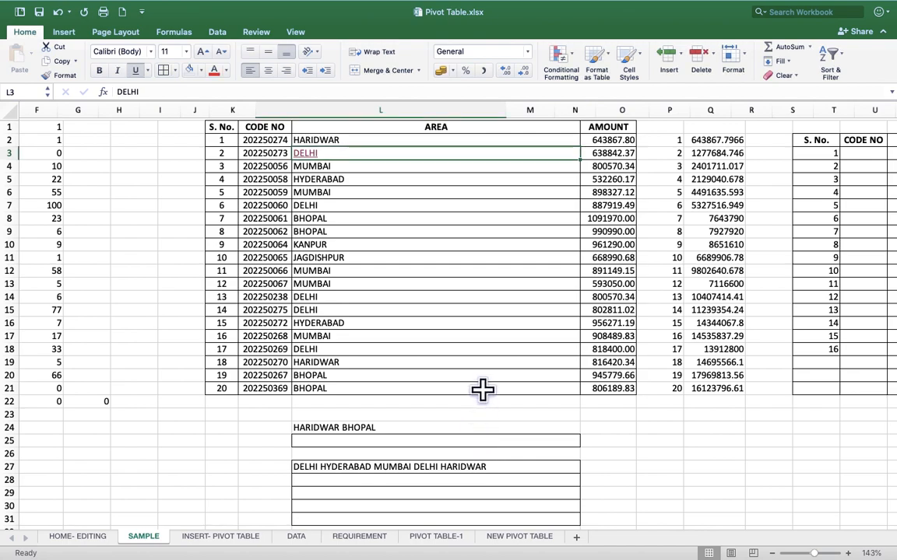
# Step: Remove both the hyperlink and its formatting from cell L3 with Remove Hyperlinks, keeping the text DELHI
pyautogui.click(783, 75)
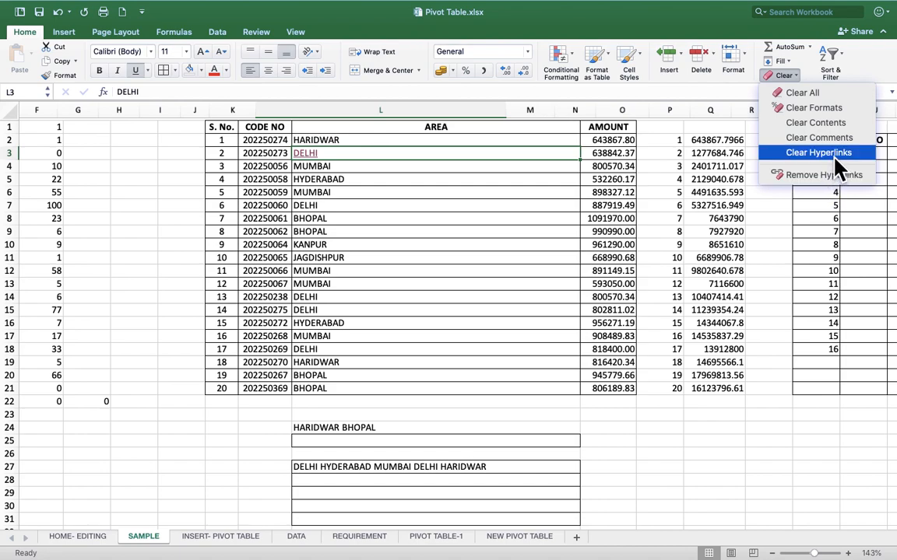
pyautogui.click(839, 176)
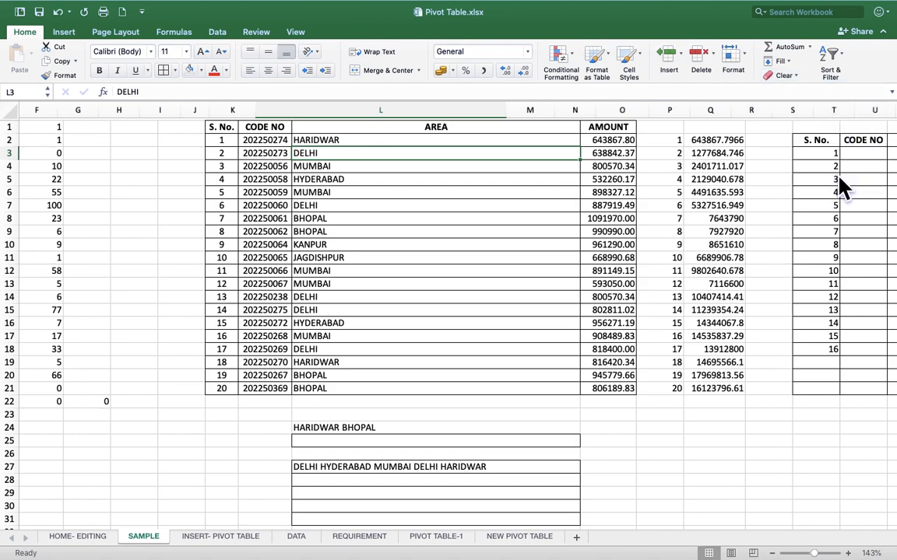
pyautogui.click(401, 178)
pyautogui.click(368, 155)
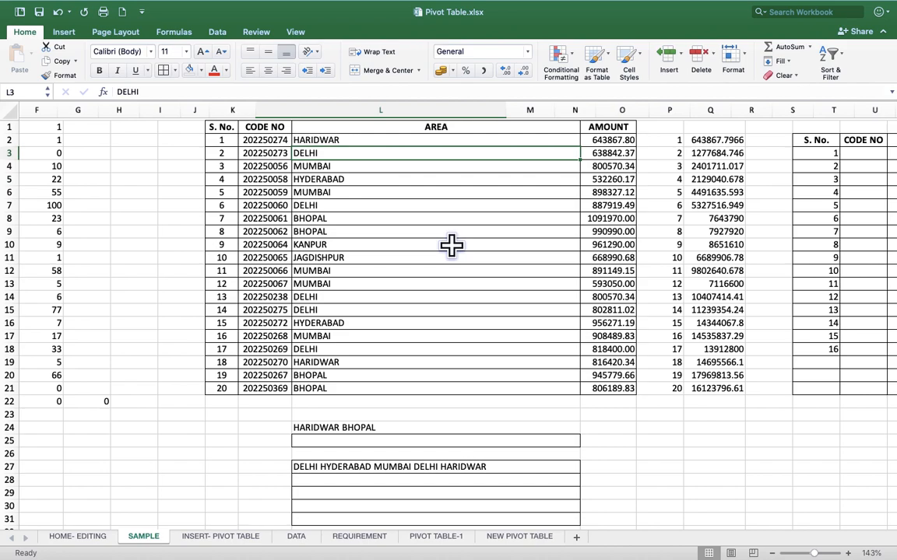
# Step: Return to the HOME- EDITING sheet and review the first Short & Filter topic, Continue with the current selection
pyautogui.hscroll(-5, 66, 540)
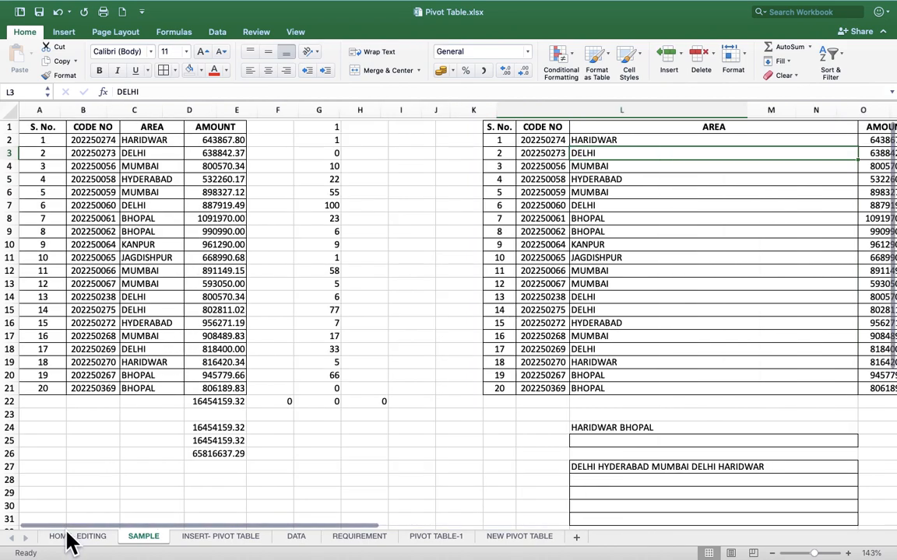
pyautogui.click(103, 537)
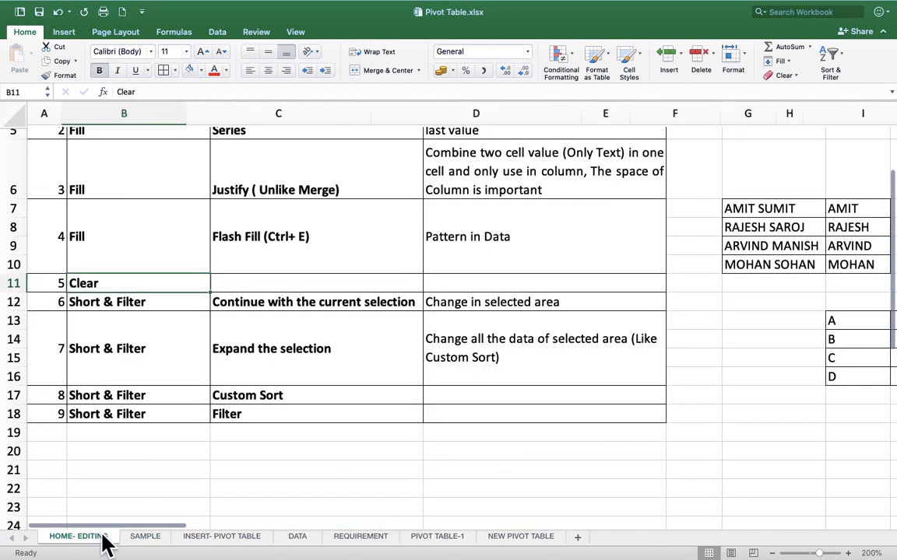
pyautogui.click(168, 299)
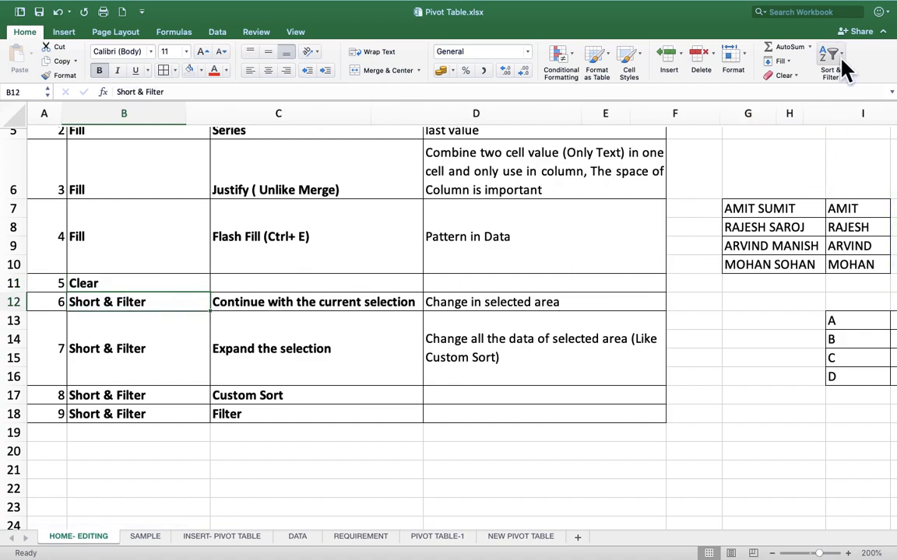
pyautogui.click(334, 470)
pyautogui.click(143, 537)
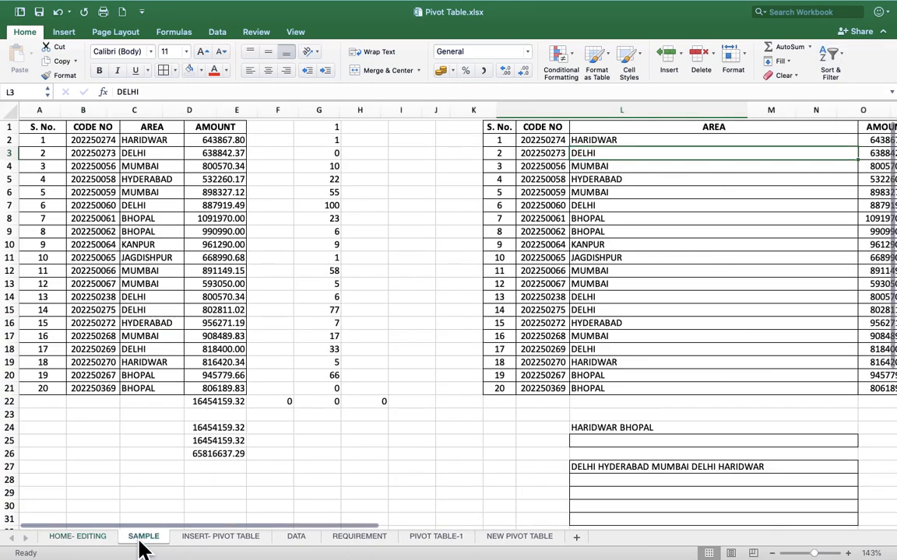
pyautogui.click(100, 537)
# Step: Examine the letters and their paired amounts in the small sample table G13:H16 on the HOME- EDITING sheet
pyautogui.click(776, 315)
pyautogui.press('Right')
pyautogui.press('Right')
pyautogui.press('Right')
pyautogui.press('Right')
pyautogui.press('Right')
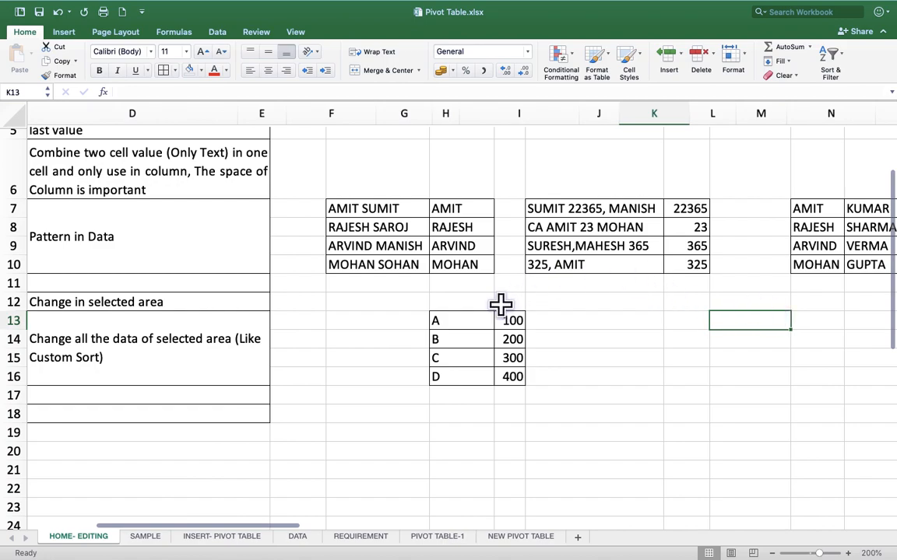
pyautogui.click(462, 325)
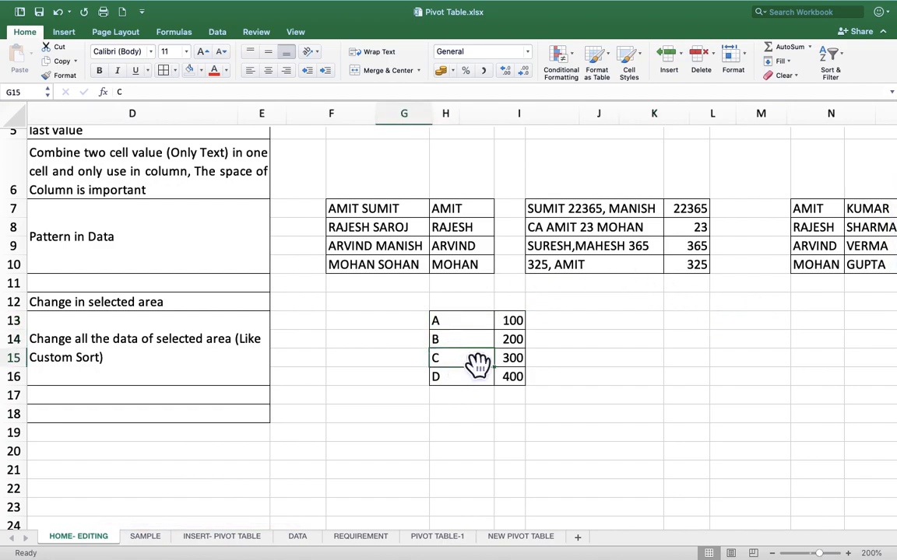
pyautogui.click(520, 326)
pyautogui.click(520, 341)
pyautogui.click(520, 358)
pyautogui.click(514, 374)
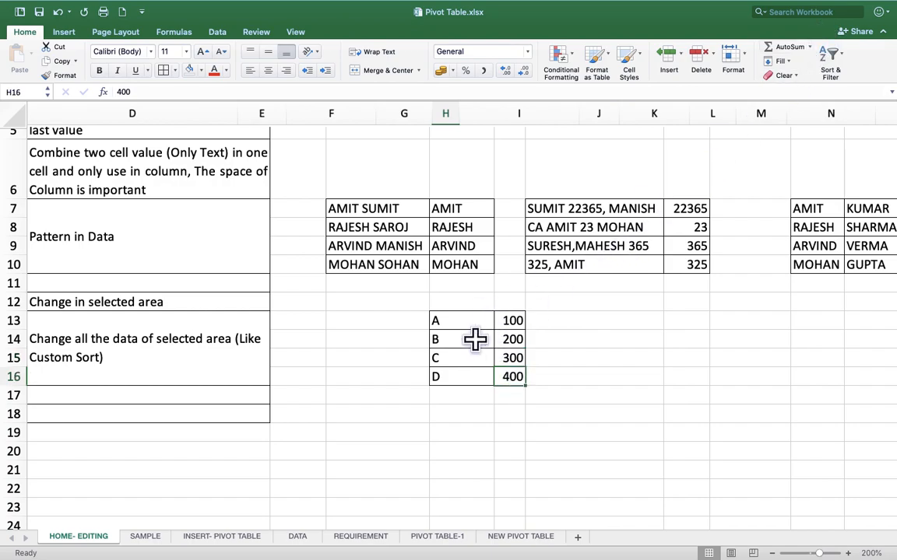
# Step: Put the sample letters out of order by entering D in cell G14 and B in cell G16
pyautogui.moveTo(473, 322); pyautogui.dragTo(471, 376)
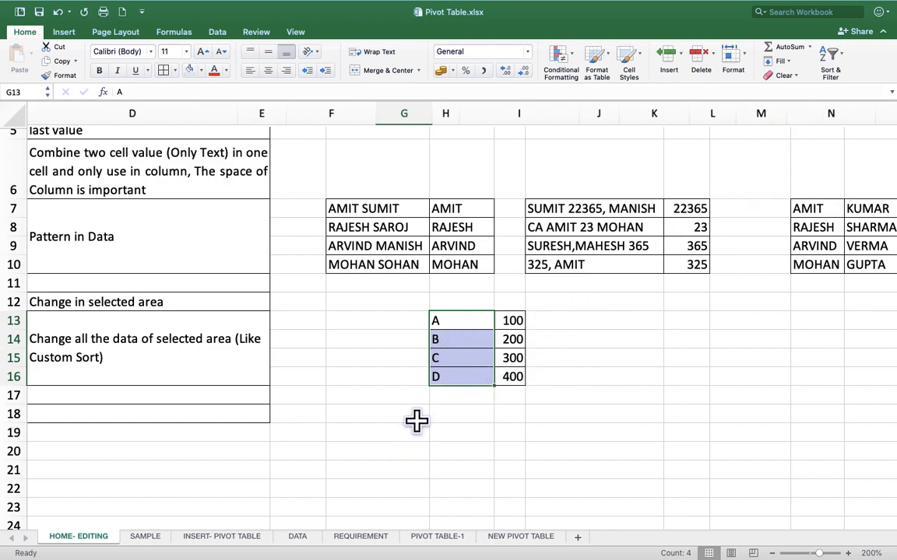
pyautogui.click(487, 379)
pyautogui.click(456, 342)
pyautogui.write('D')
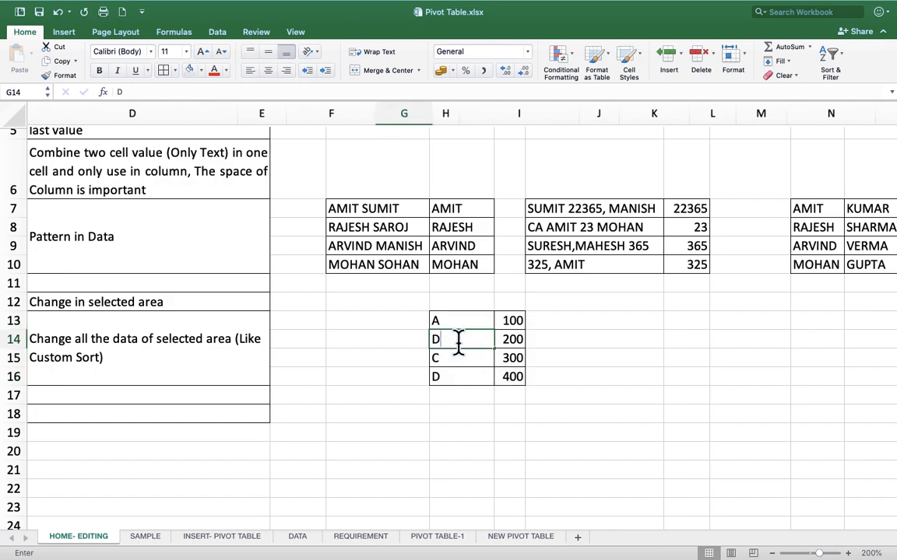
pyautogui.press('Return')
pyautogui.press('Return')
pyautogui.write('B')
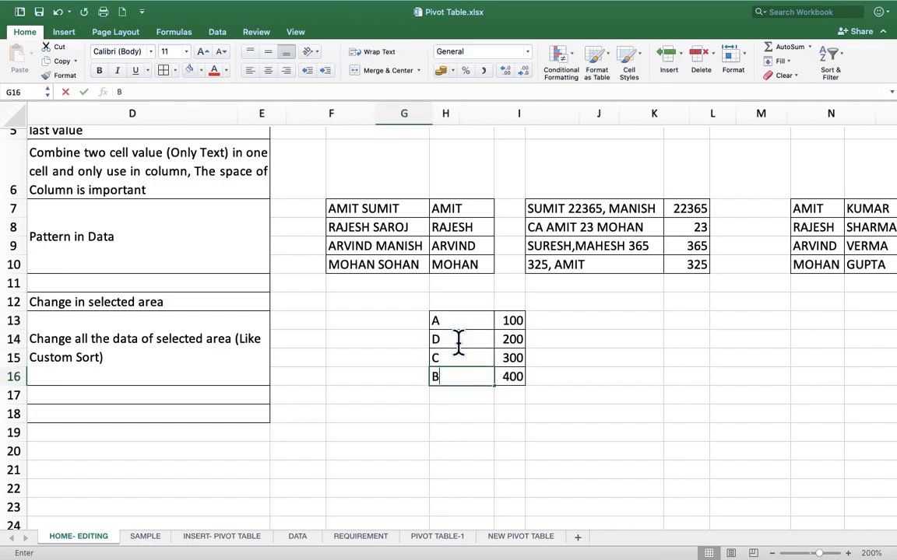
pyautogui.click(586, 341)
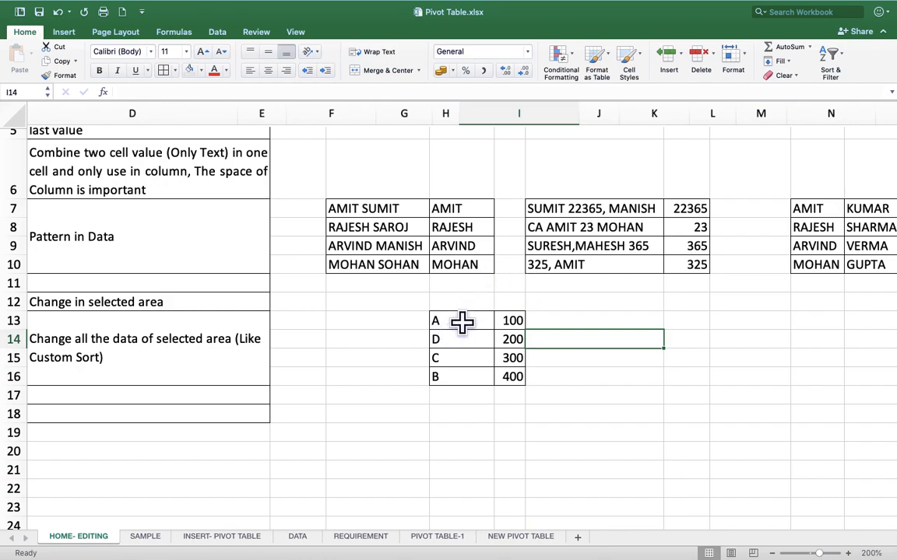
# Step: Sort G13:G16 from A to Z with Continue with the current selection, and undo the sort
pyautogui.moveTo(463, 320); pyautogui.dragTo(462, 375)
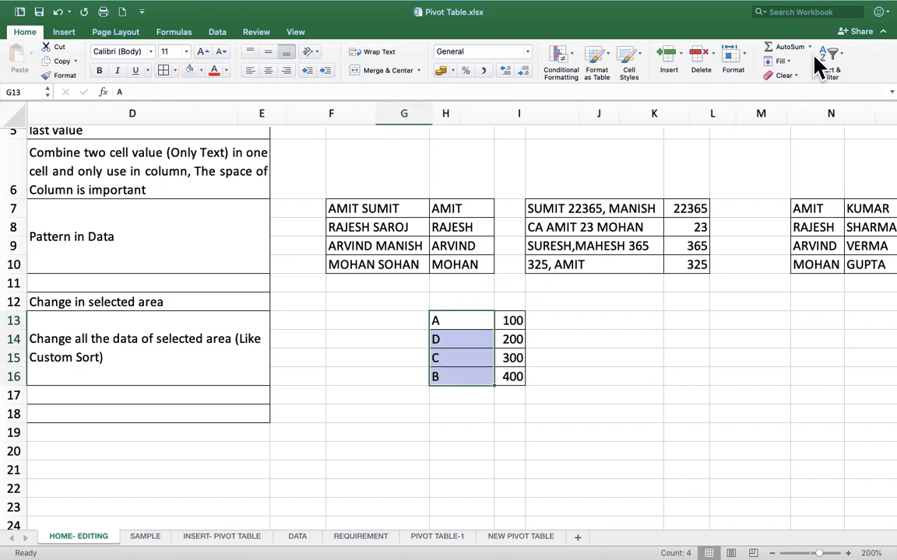
pyautogui.click(832, 62)
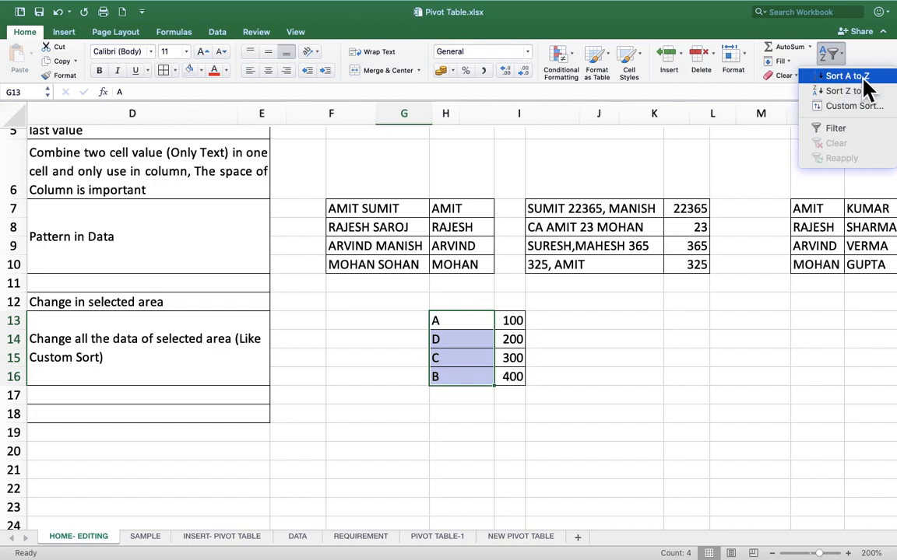
pyautogui.click(860, 81)
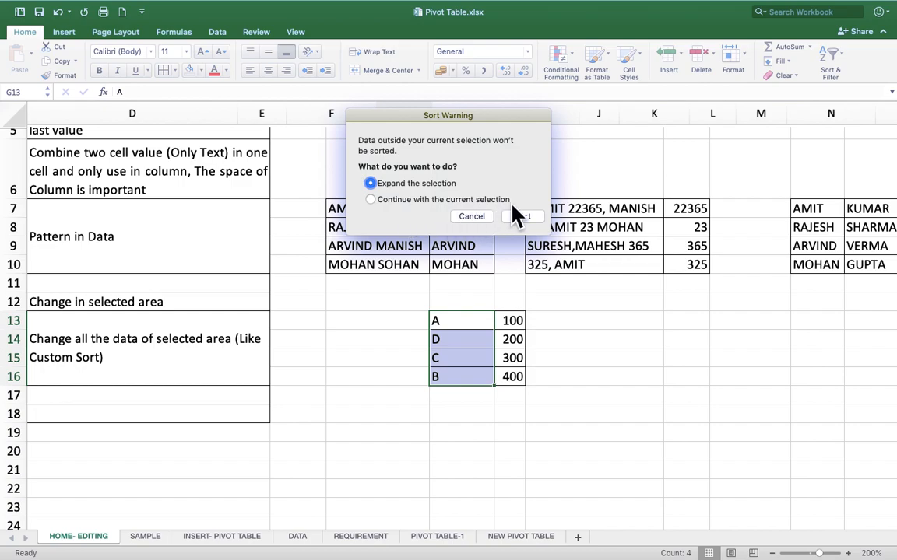
pyautogui.click(430, 200)
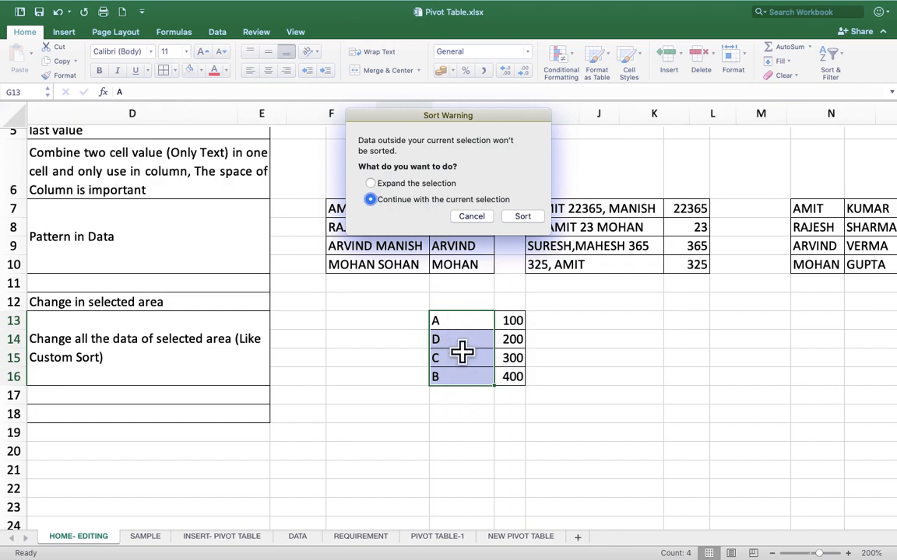
pyautogui.click(521, 218)
pyautogui.click(520, 219)
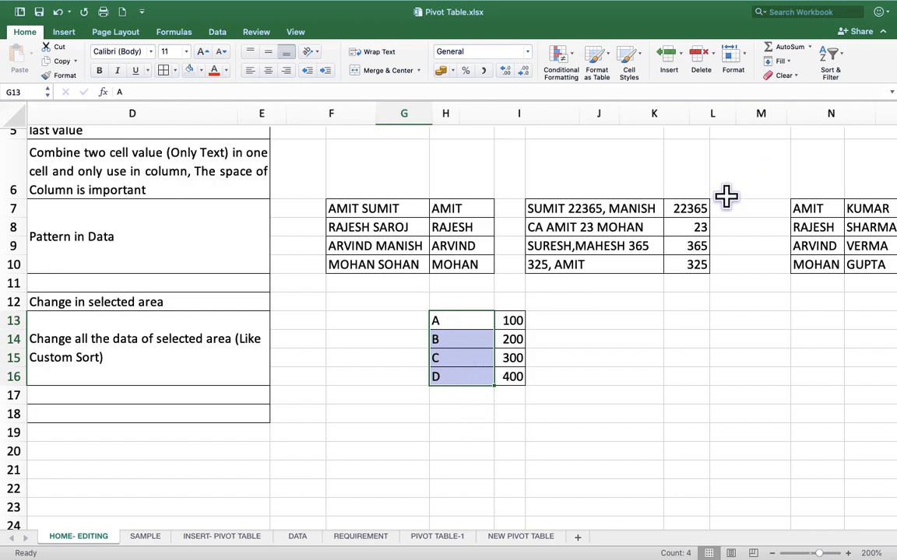
pyautogui.press('super+z')
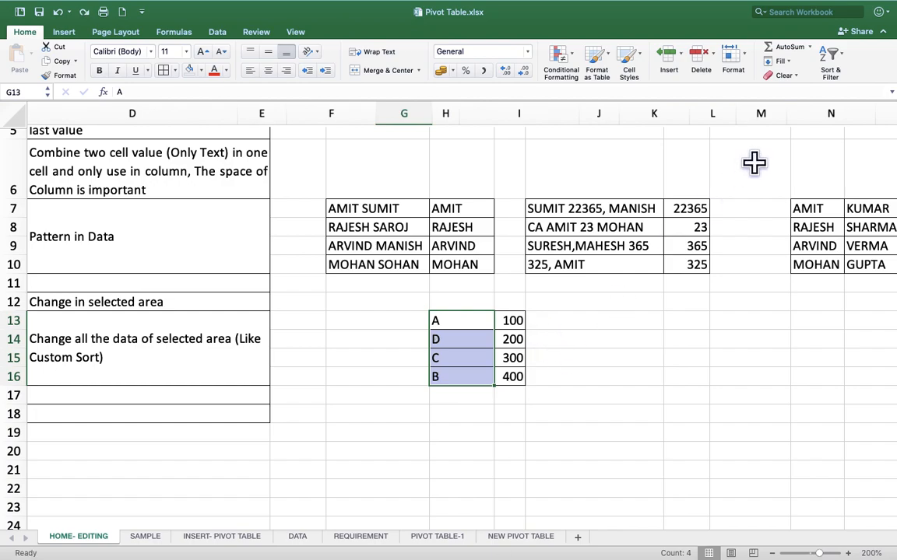
pyautogui.click(836, 56)
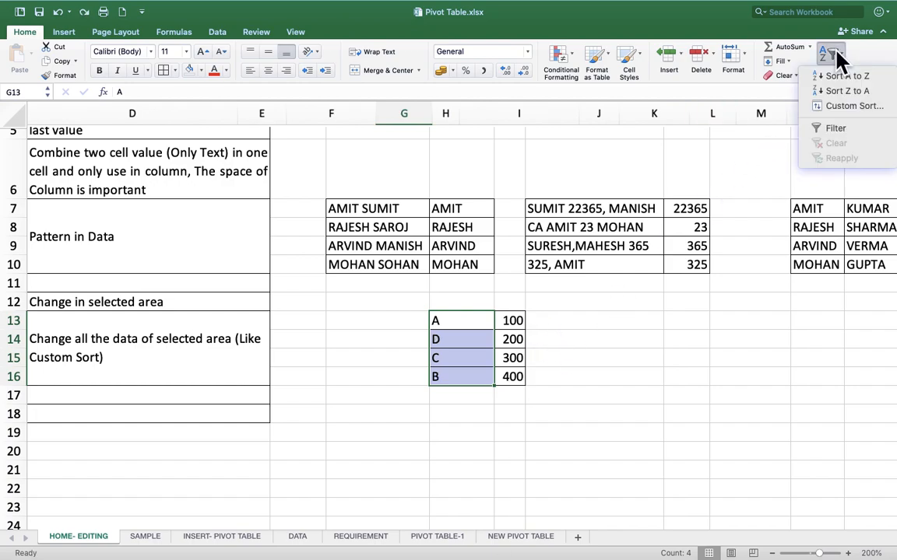
pyautogui.click(861, 97)
pyautogui.click(409, 200)
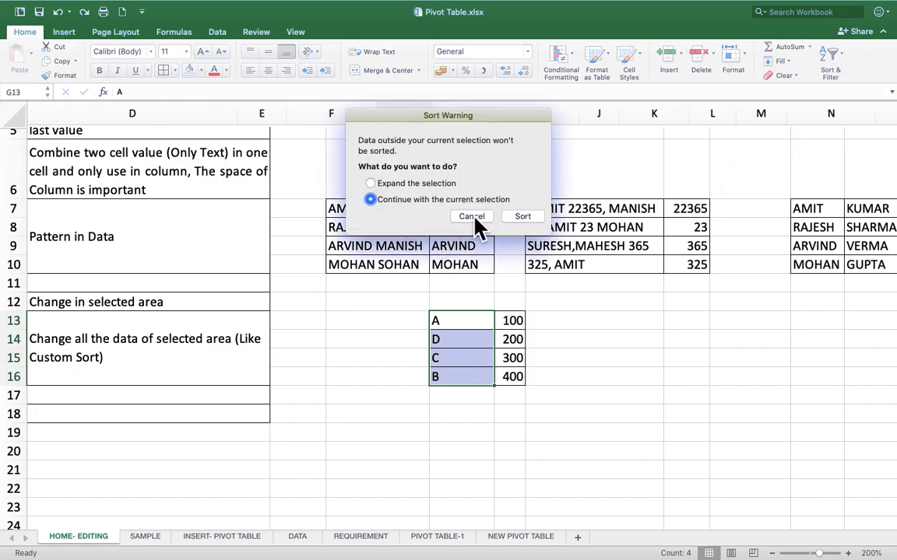
pyautogui.click(472, 217)
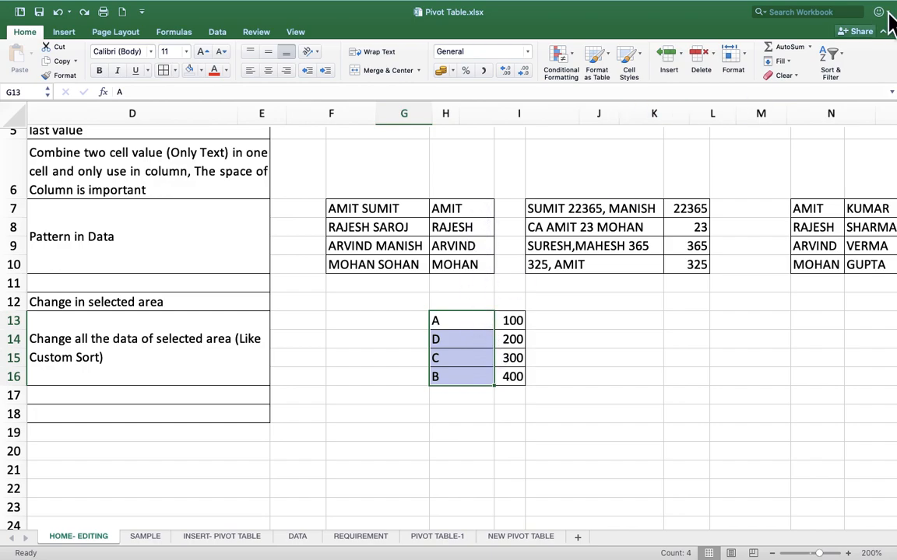
# Step: Sort G13:G16 from Z to A with Continue with the current selection, and undo the sort
pyautogui.click(830, 55)
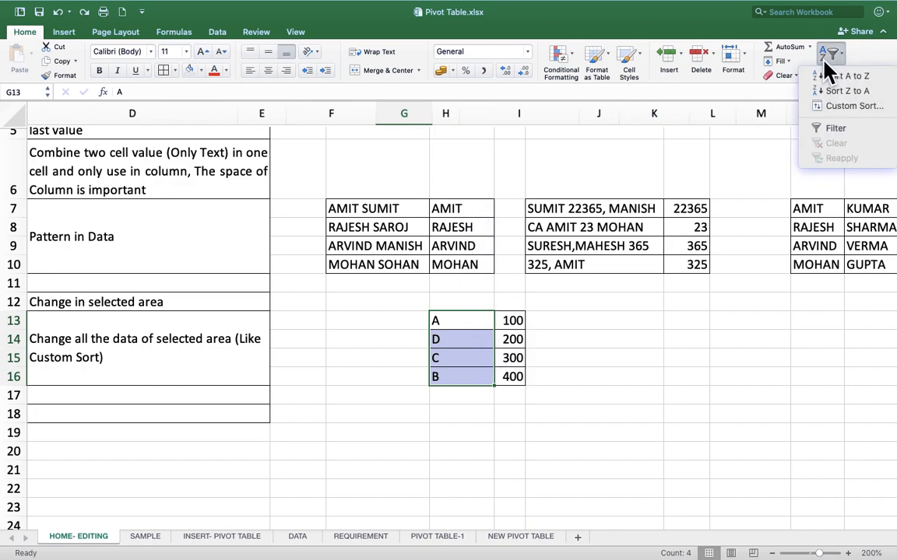
pyautogui.click(854, 91)
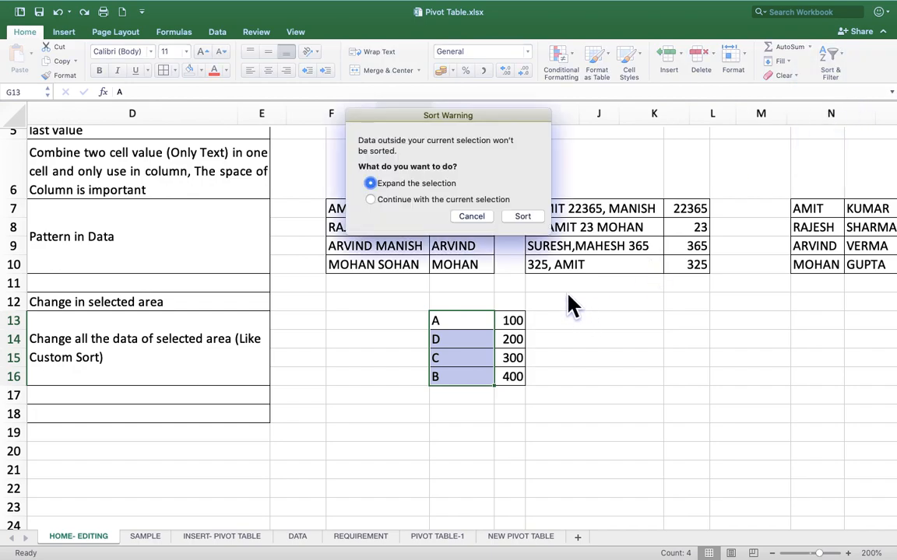
pyautogui.click(422, 200)
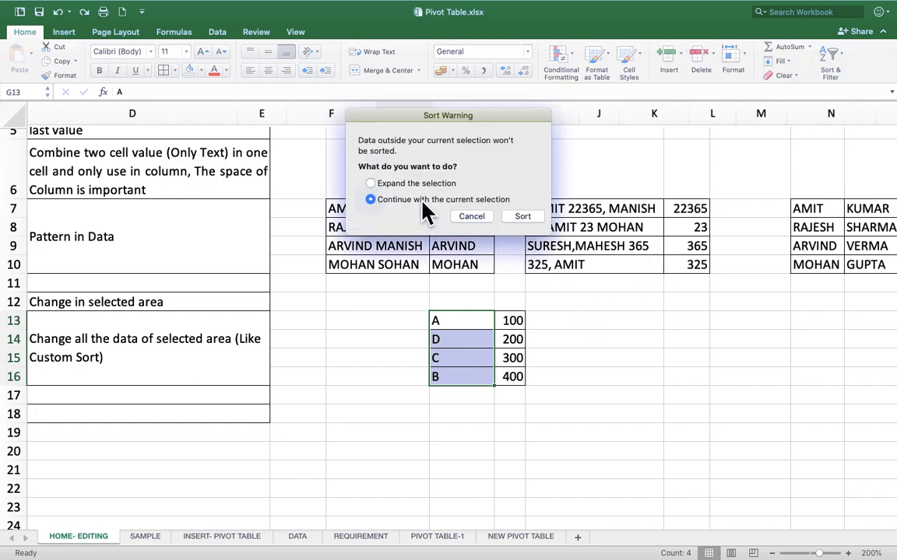
pyautogui.click(523, 219)
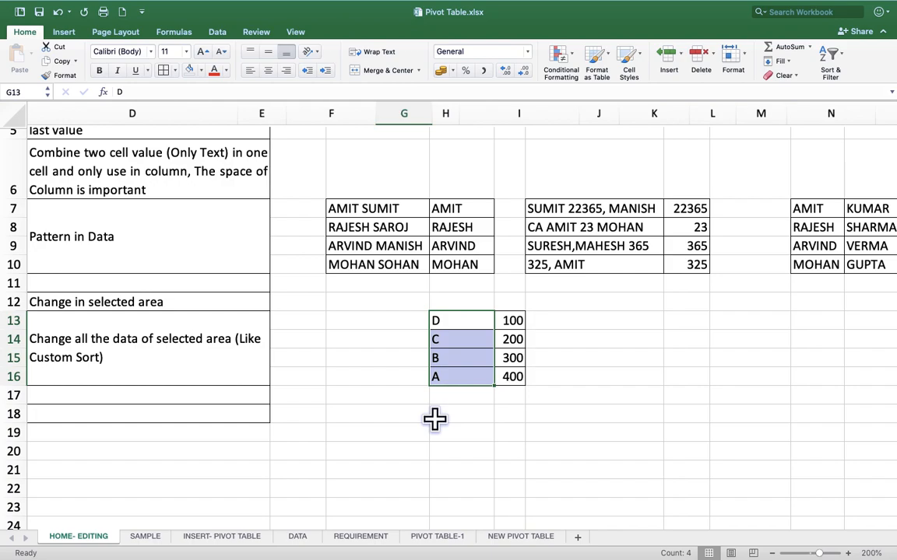
pyautogui.click(479, 408)
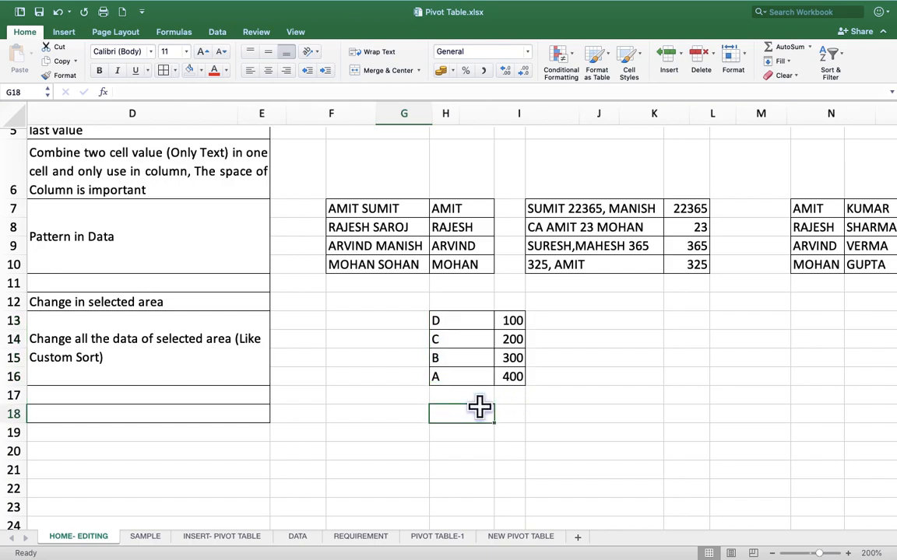
pyautogui.press('super+z')
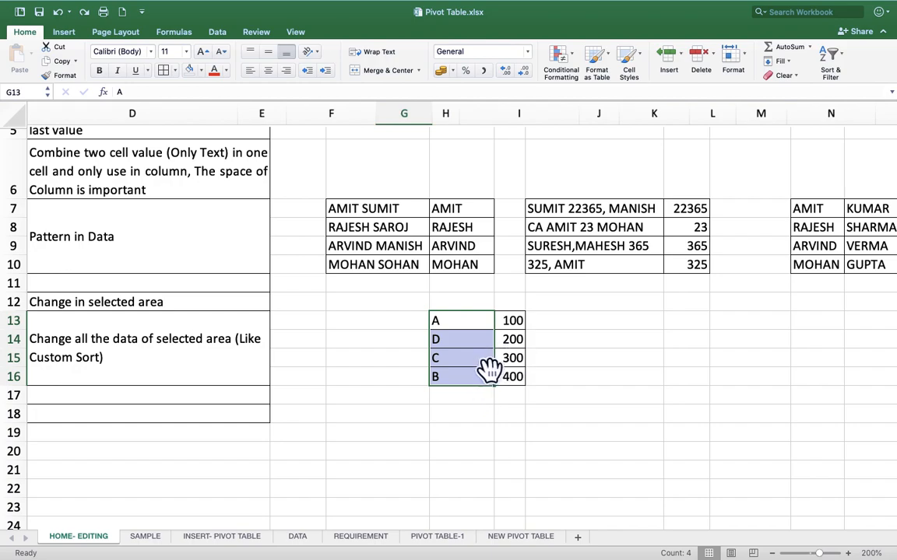
# Step: Sort the letters in G13:G16 from A to Z with Expand the selection, so the amounts in column H move along
pyautogui.click(478, 319)
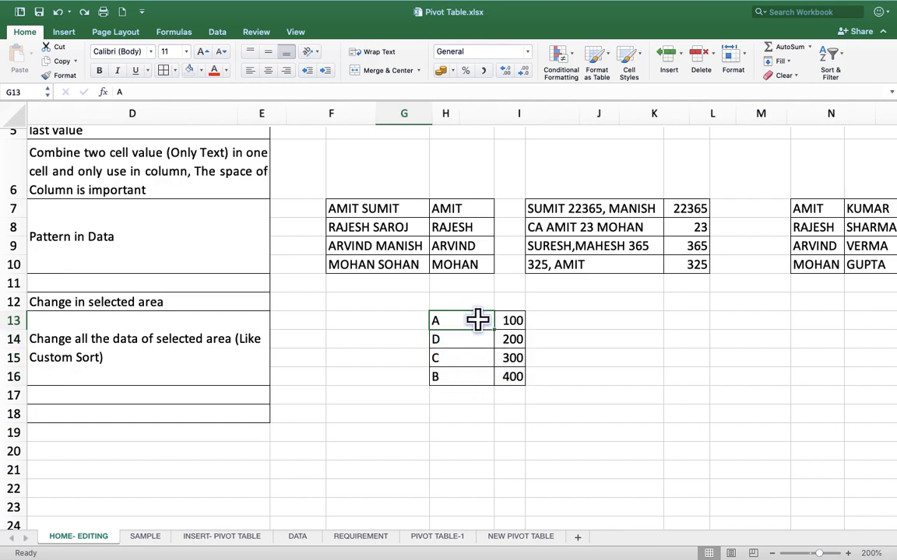
pyautogui.moveTo(463, 318); pyautogui.dragTo(463, 379)
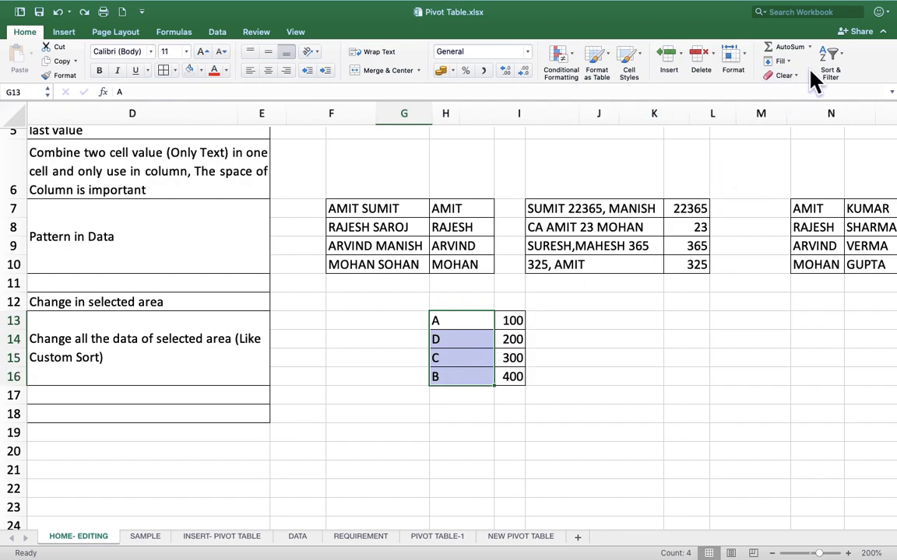
pyautogui.click(831, 66)
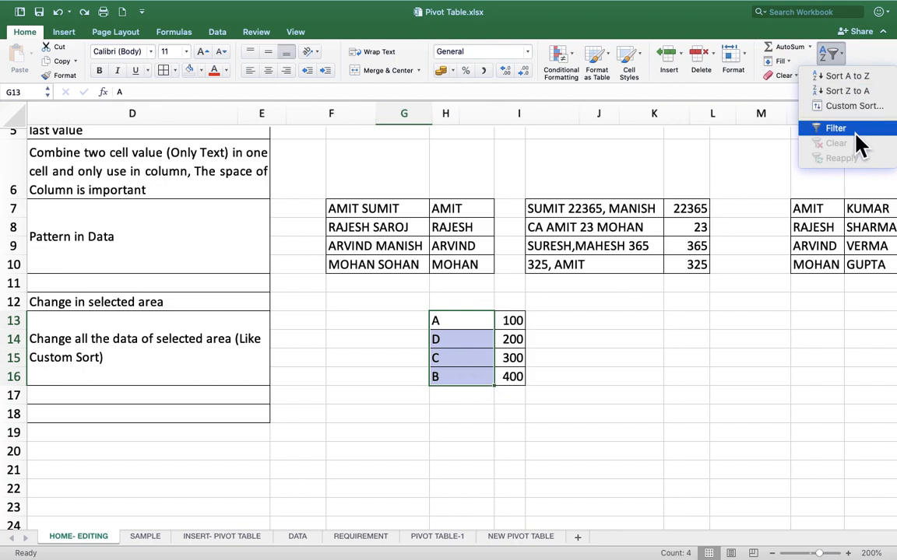
pyautogui.click(845, 75)
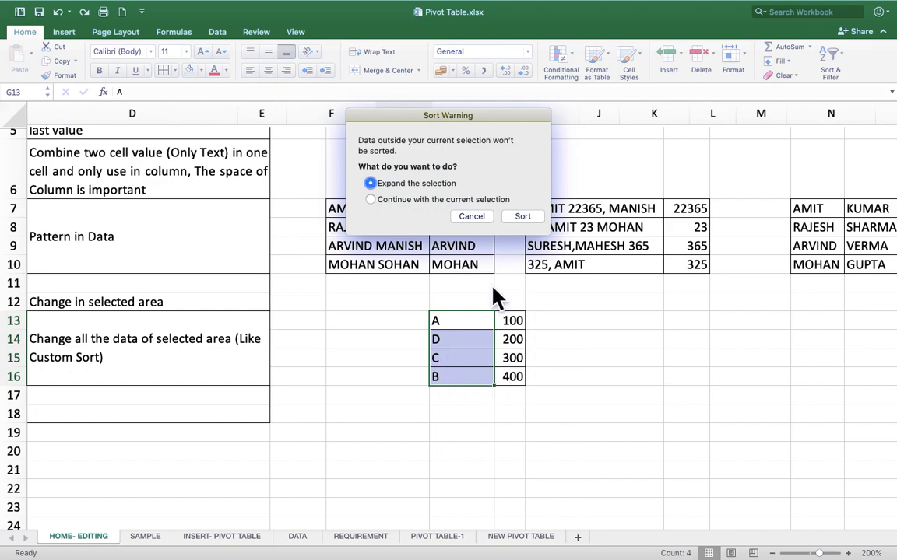
pyautogui.click(514, 218)
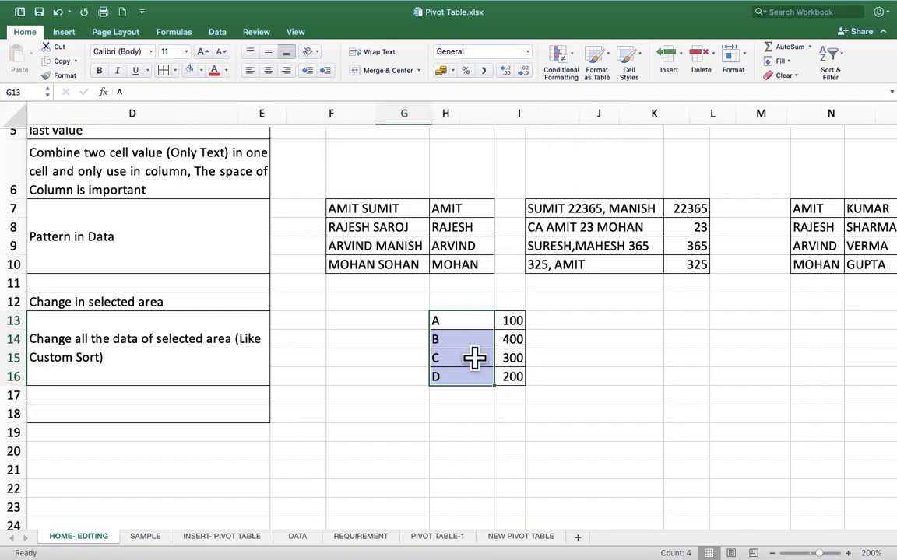
pyautogui.click(506, 341)
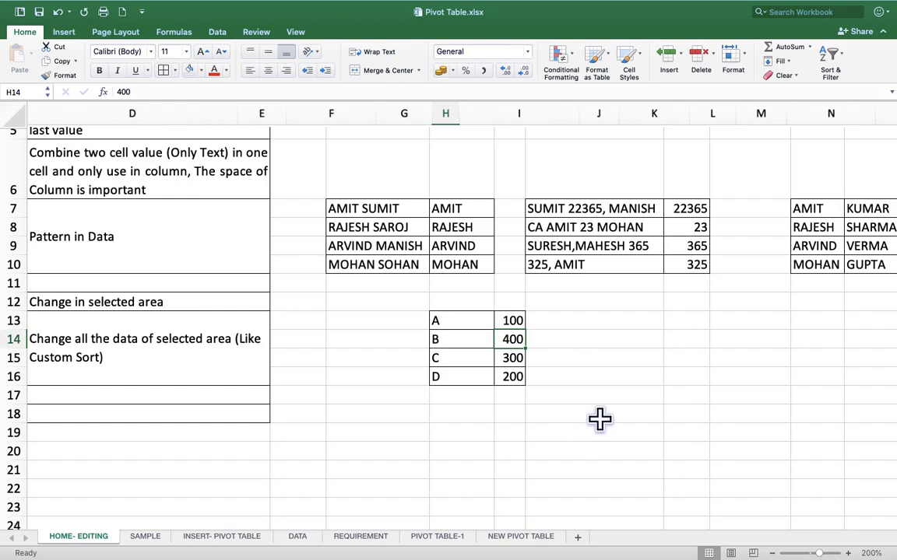
# Step: Sort the letters in G13:G16 from Z to A with Expand the selection, keeping each amount with its letter
pyautogui.scroll(5, 600, 420)
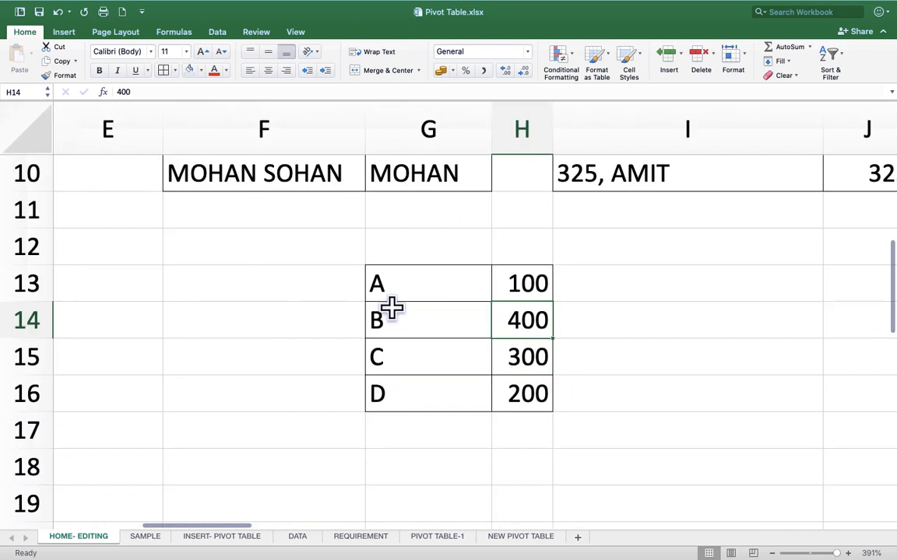
pyautogui.scroll(-5, 396, 315)
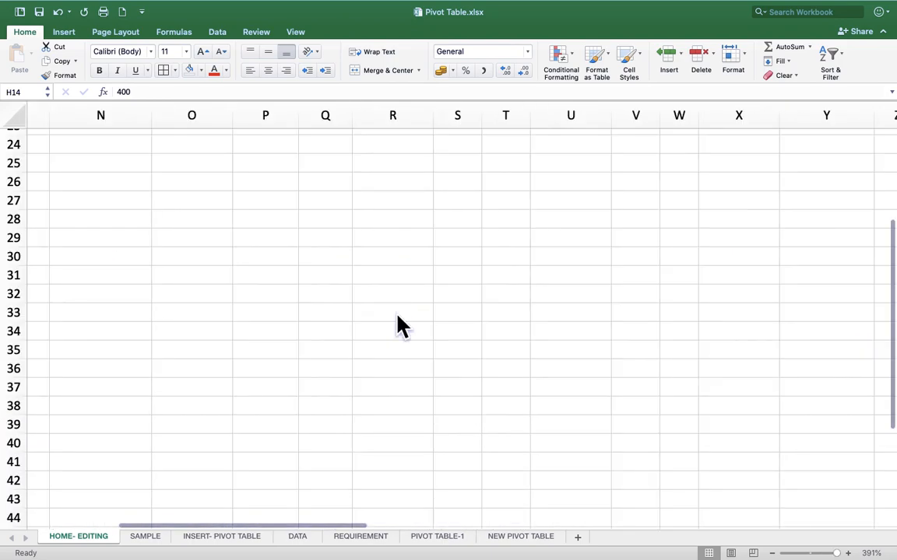
pyautogui.scroll(5, 397, 325)
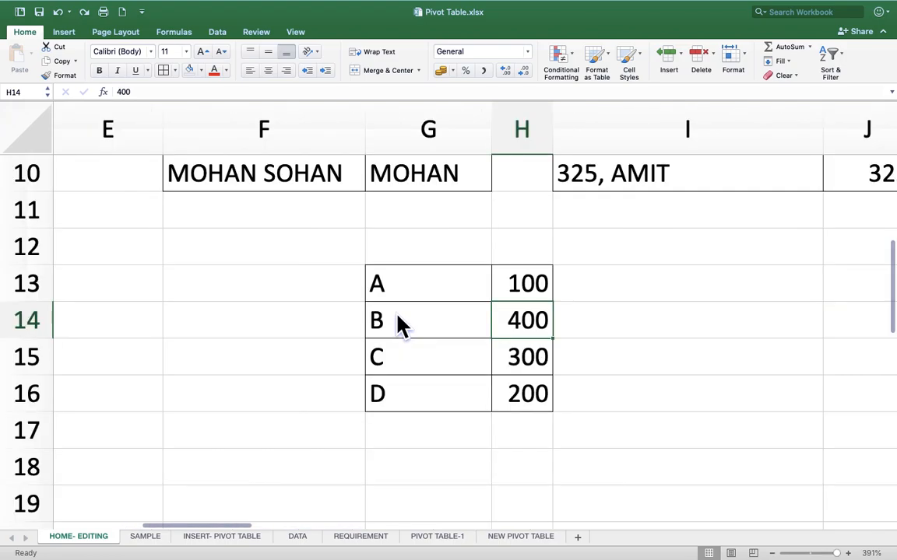
pyautogui.moveTo(424, 288); pyautogui.dragTo(488, 393)
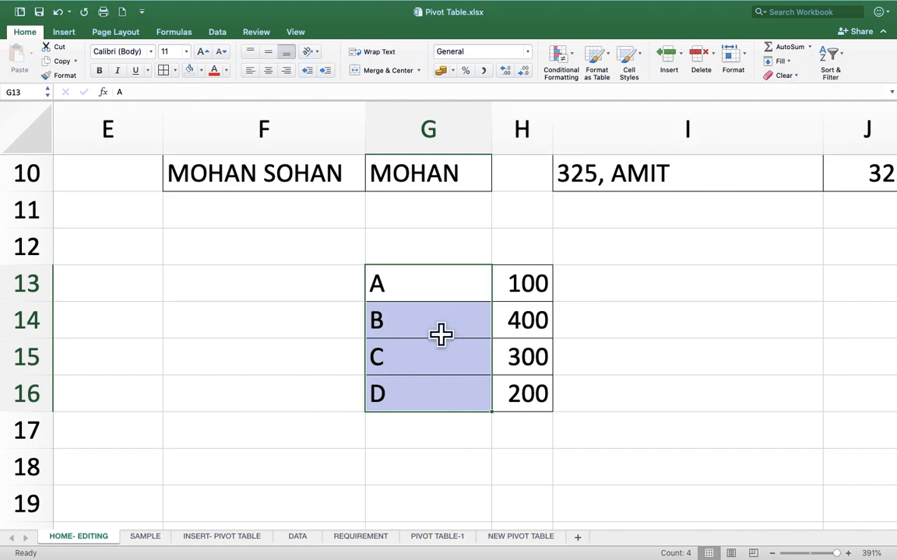
pyautogui.click(834, 62)
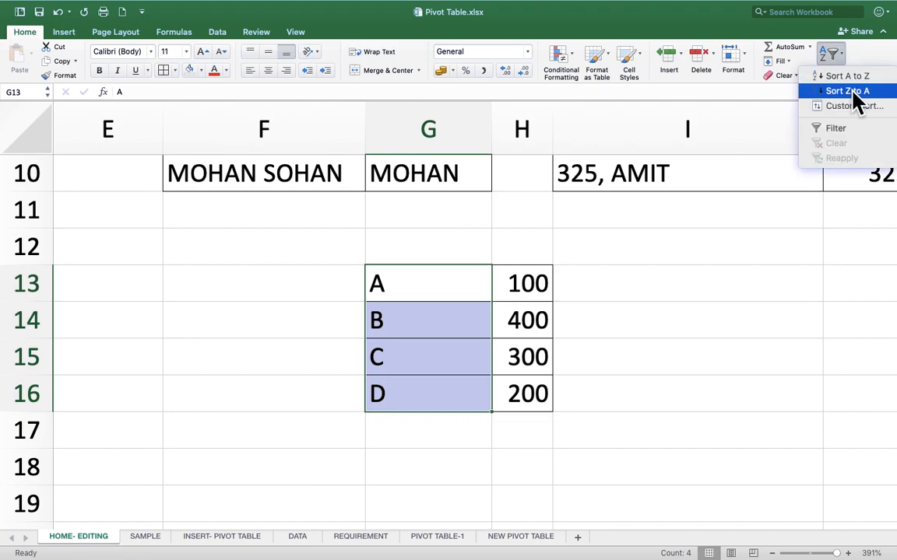
pyautogui.click(856, 92)
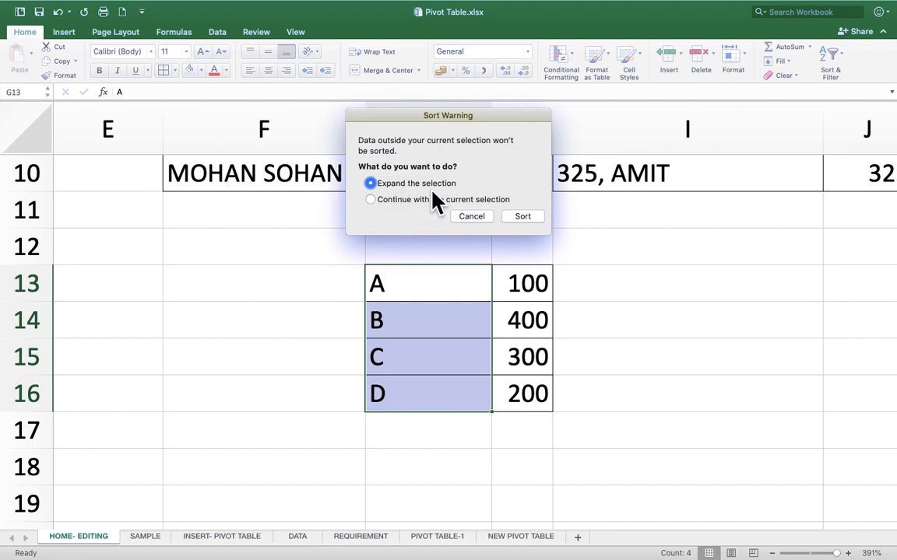
pyautogui.click(523, 218)
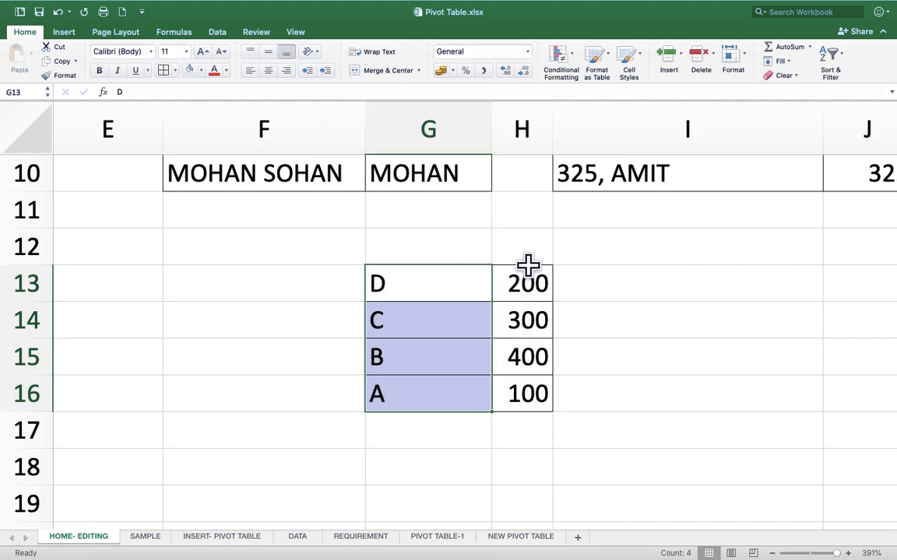
# Step: Examine the letter and amount pairs in the sorted table G13:H16 row by row, and return to the topic notes
pyautogui.click(408, 285)
pyautogui.click(540, 287)
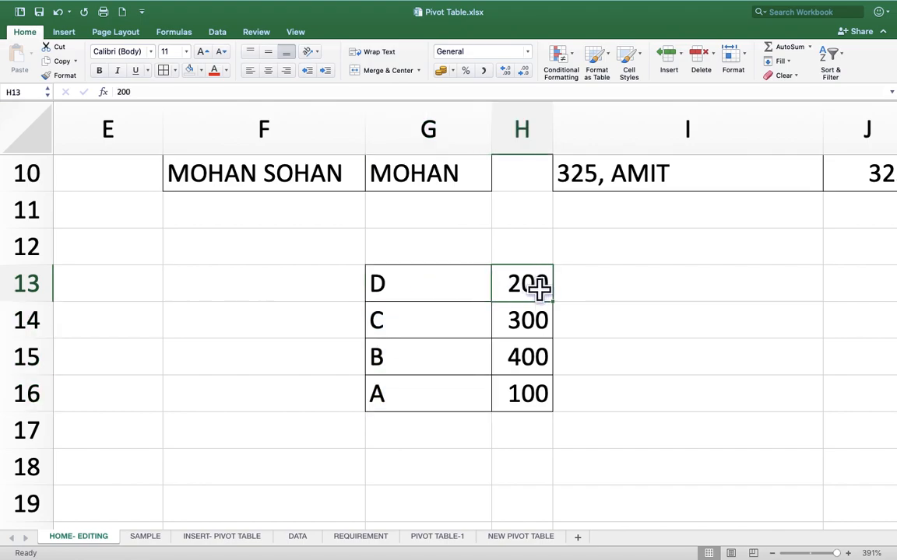
pyautogui.click(424, 330)
pyautogui.click(530, 323)
pyautogui.click(436, 360)
pyautogui.click(533, 359)
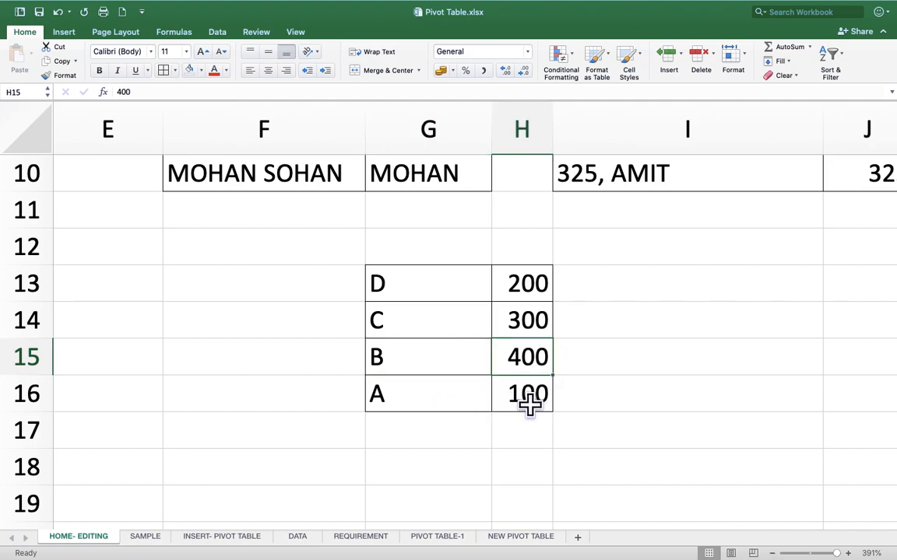
pyautogui.scroll(-3, 529, 403)
pyautogui.scroll(-5, 530, 404)
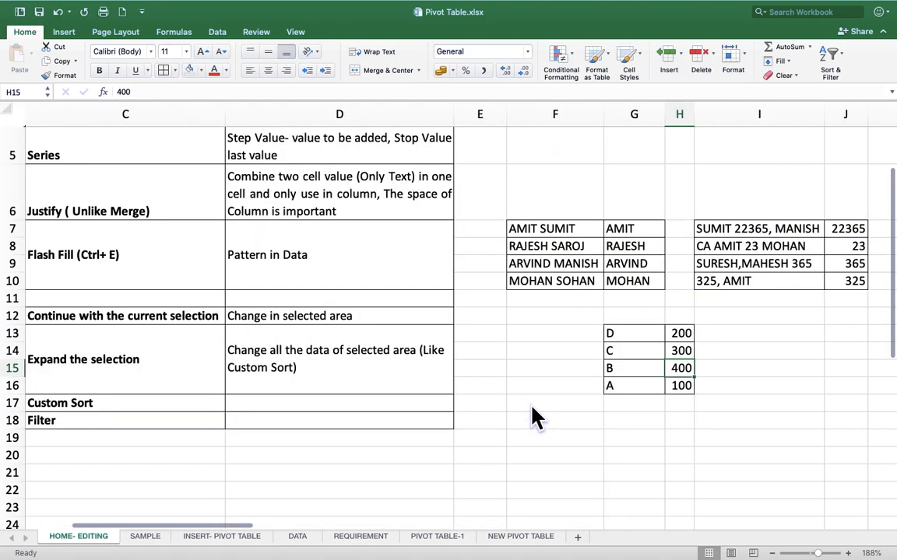
# Step: Review the Short & Filter topics in rows 12 to 17 of the notes and the available Sort & Filter options
pyautogui.hscroll(1, 532, 416)
pyautogui.scroll(1, 531, 416)
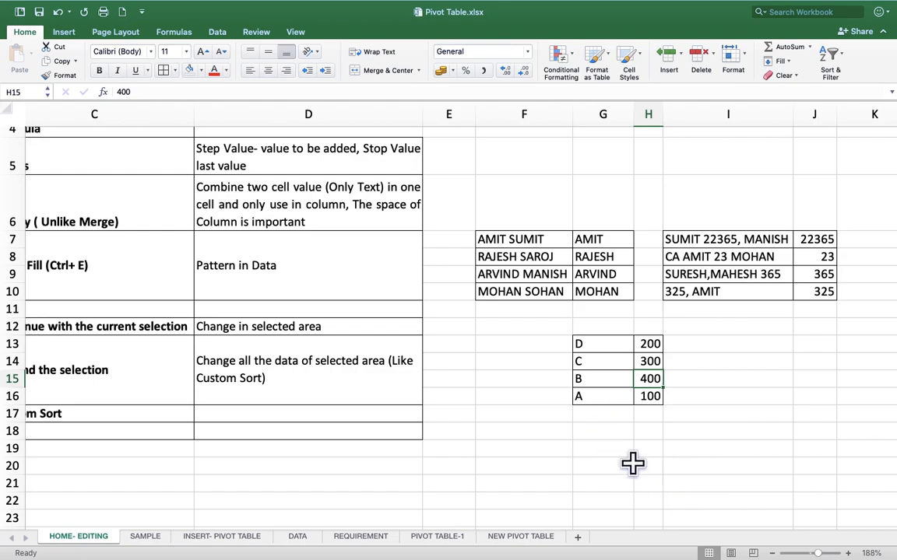
pyautogui.click(246, 330)
pyautogui.press('Left')
pyautogui.press('Left')
pyautogui.press('Left')
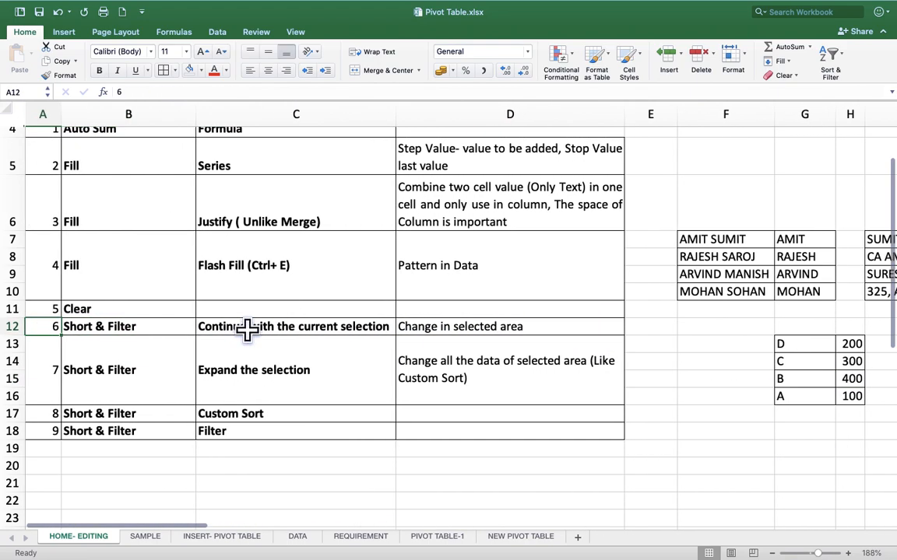
pyautogui.press('Right')
pyautogui.press('Right')
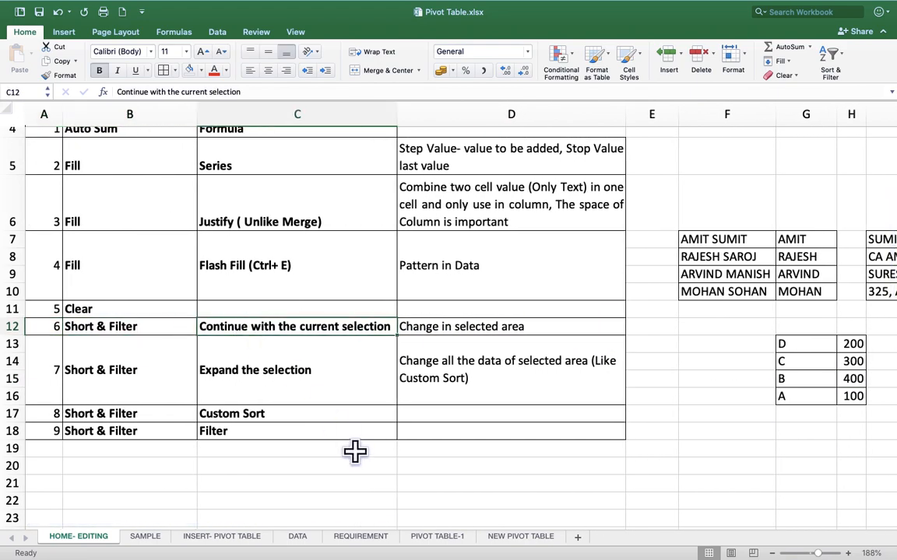
pyautogui.click(250, 374)
pyautogui.click(276, 412)
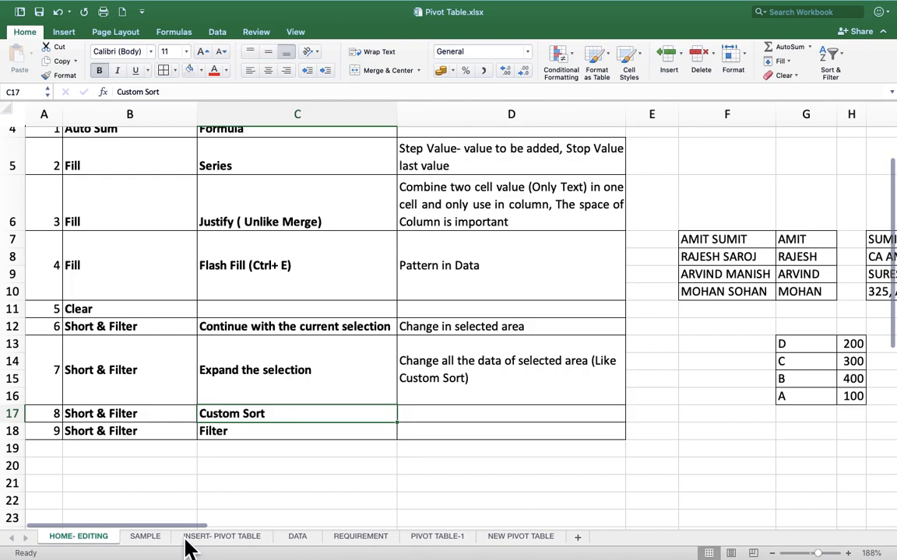
pyautogui.click(834, 61)
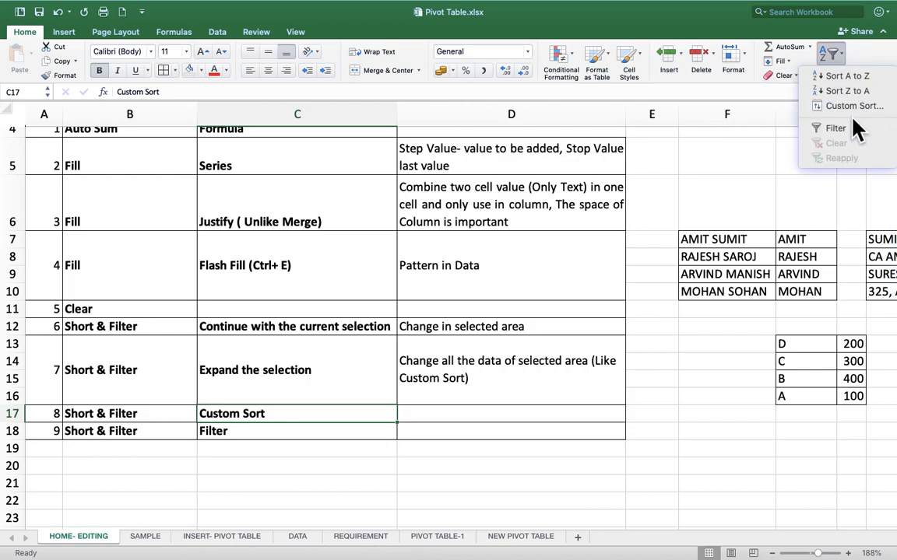
pyautogui.click(224, 465)
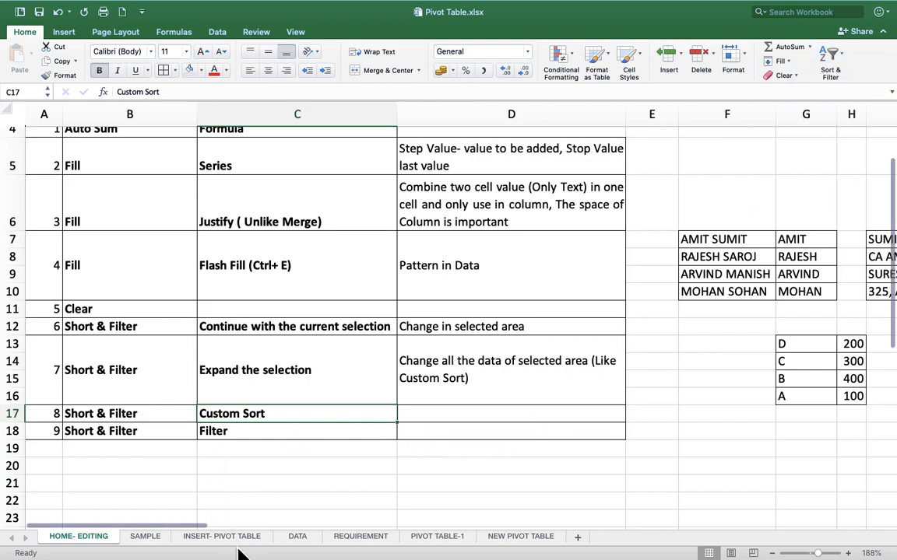
# Step: Insert a blank worksheet between the SAMPLE and INSERT- PIVOT TABLE sheets
pyautogui.click(153, 544)
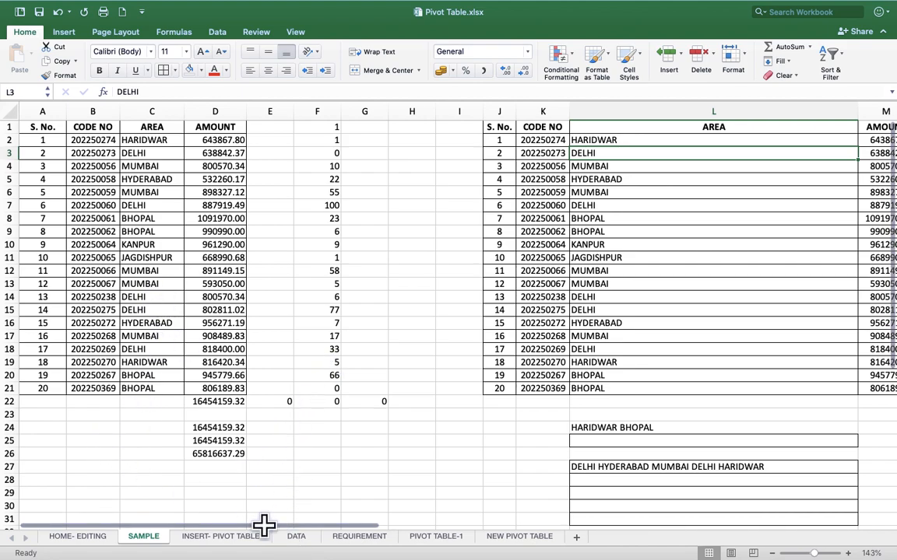
pyautogui.click(186, 542)
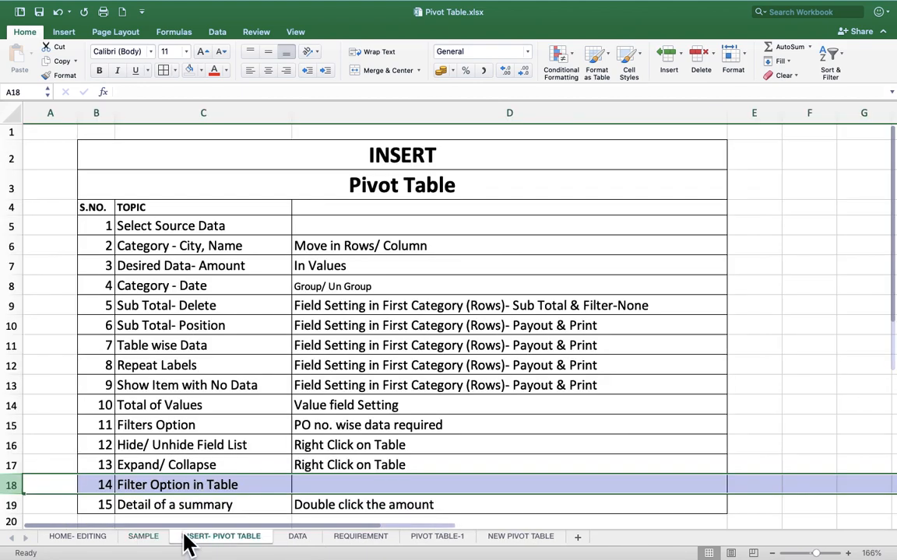
pyautogui.rightClick(186, 542)
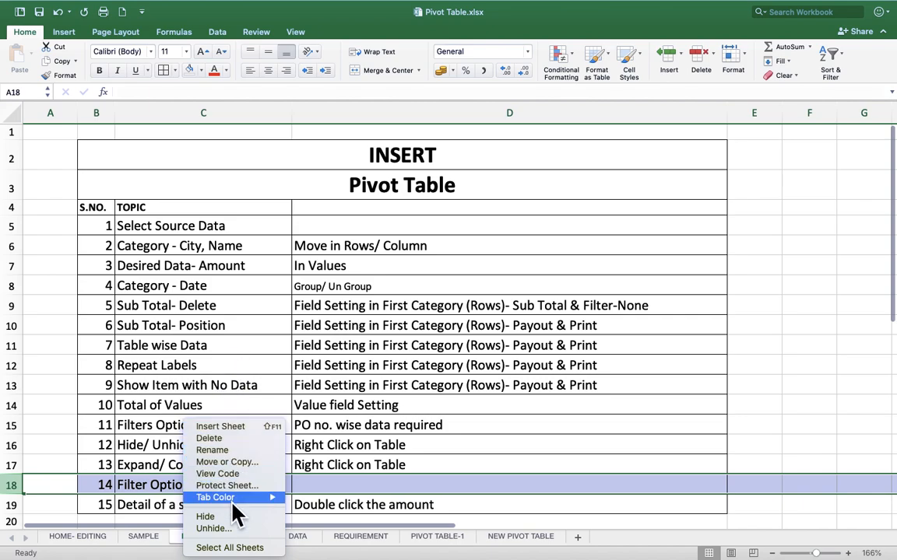
pyautogui.click(247, 428)
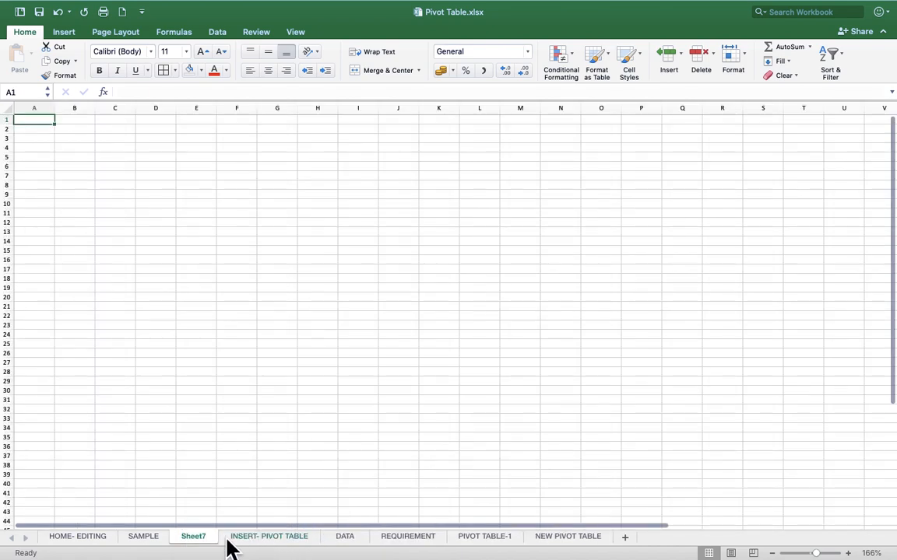
# Step: Copy the table A1:D21 from the SAMPLE sheet into the new blank sheet, starting at cell A1
pyautogui.click(152, 537)
pyautogui.moveTo(55, 127); pyautogui.dragTo(226, 394)
pyautogui.press('super+c')
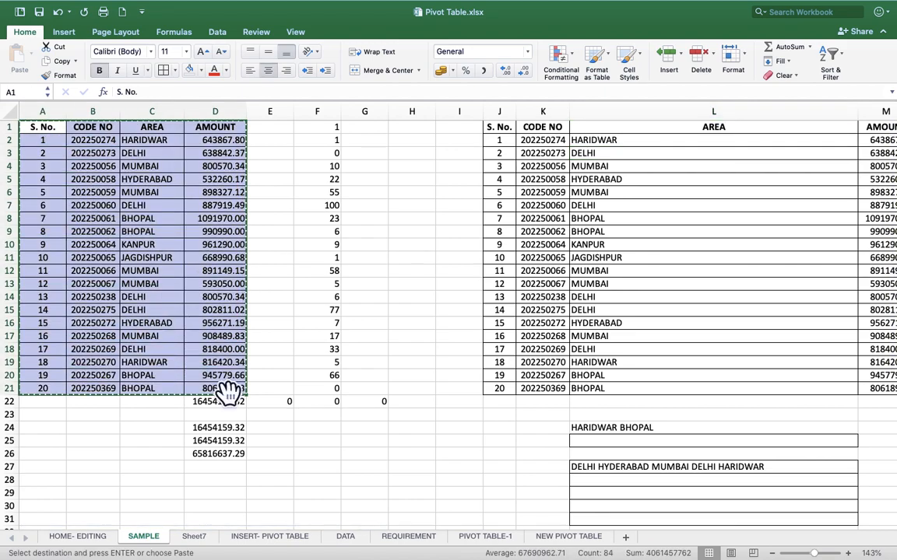
pyautogui.click(203, 539)
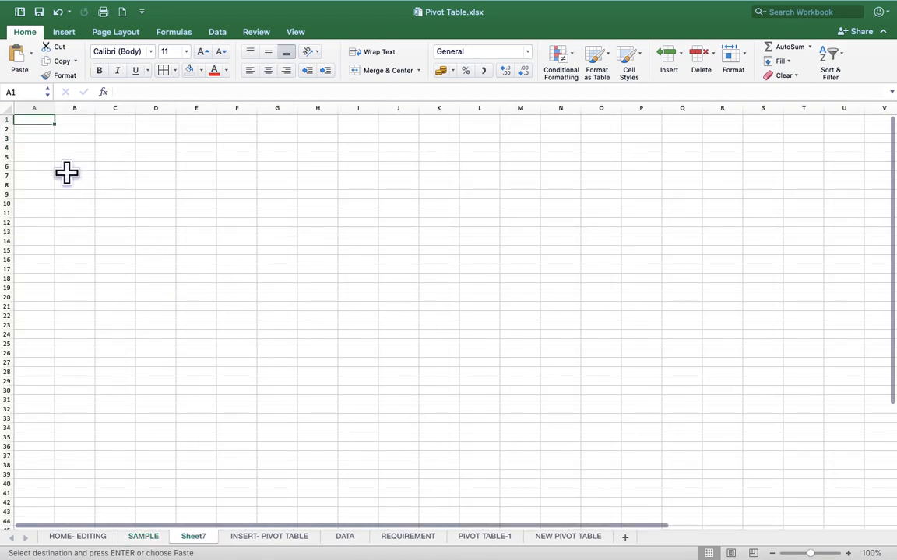
pyautogui.press('Return')
pyautogui.click(235, 137)
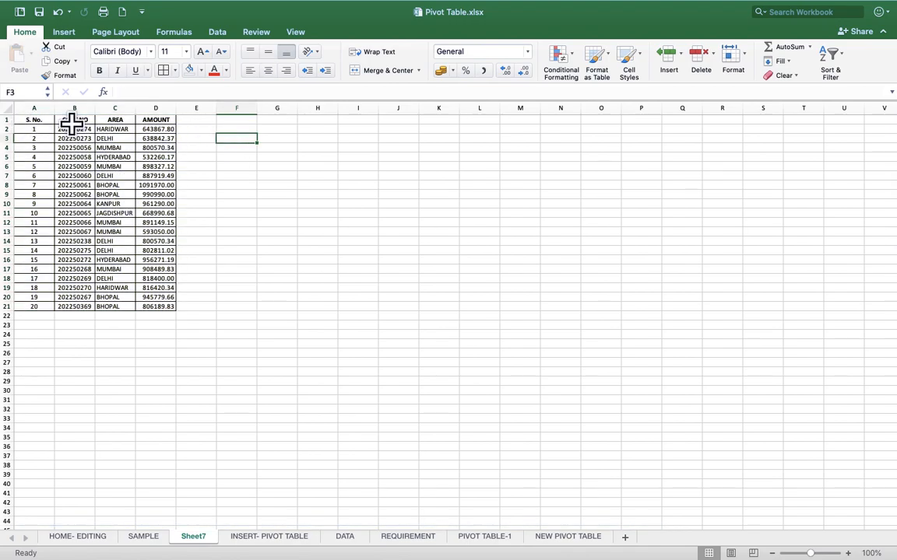
pyautogui.scroll(5, 168, 301)
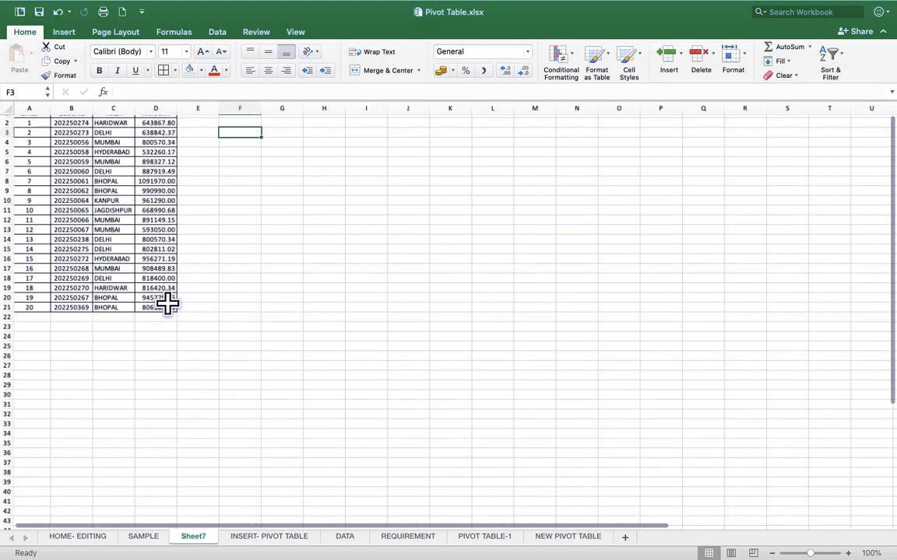
pyautogui.scroll(3, 169, 300)
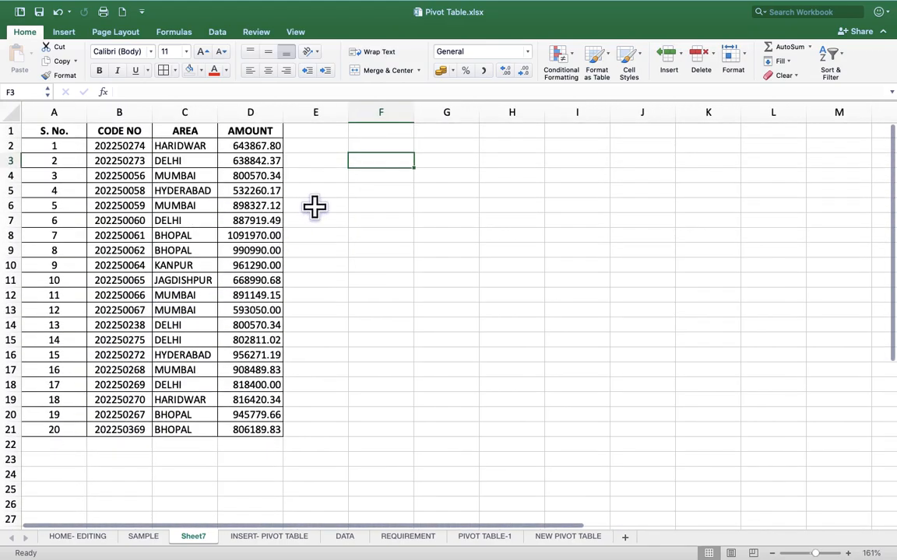
pyautogui.click(313, 206)
pyautogui.click(340, 173)
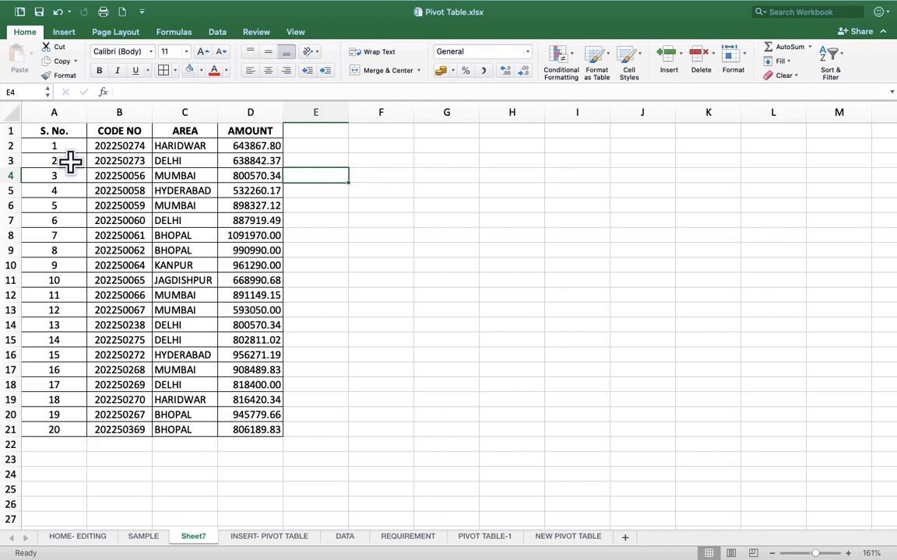
pyautogui.moveTo(50, 133); pyautogui.dragTo(242, 433)
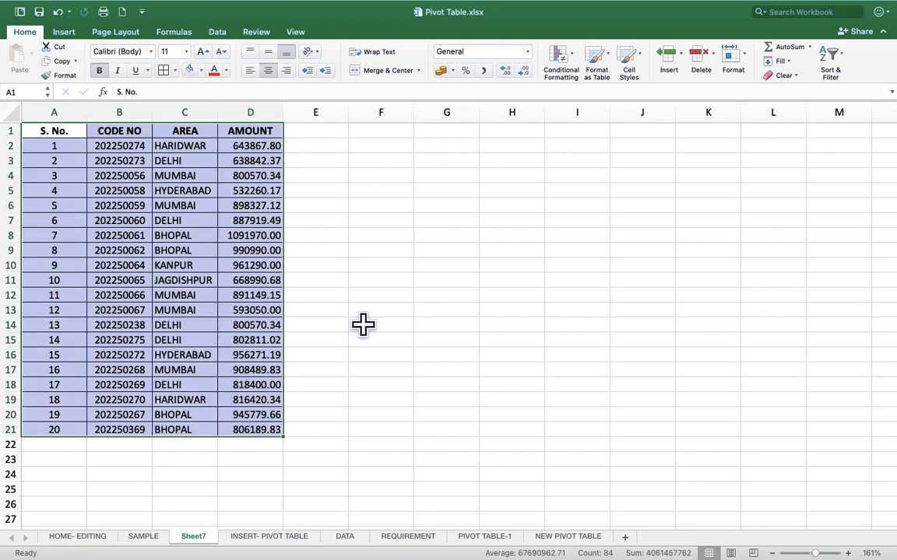
pyautogui.click(838, 60)
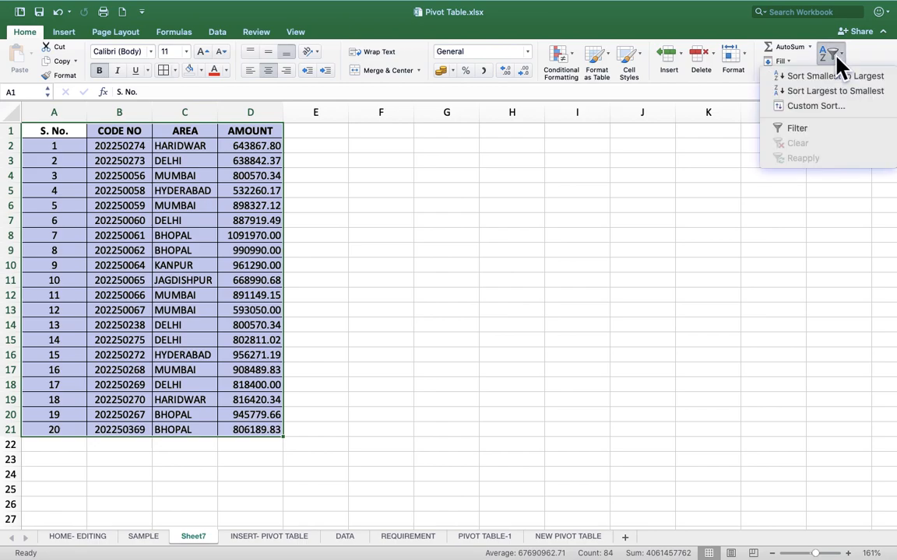
pyautogui.click(834, 110)
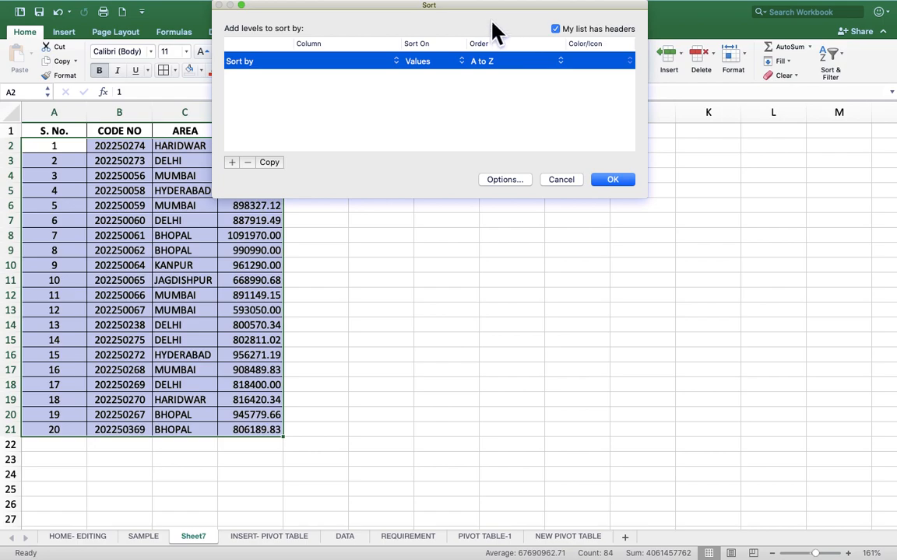
pyautogui.moveTo(477, 14); pyautogui.dragTo(597, 70)
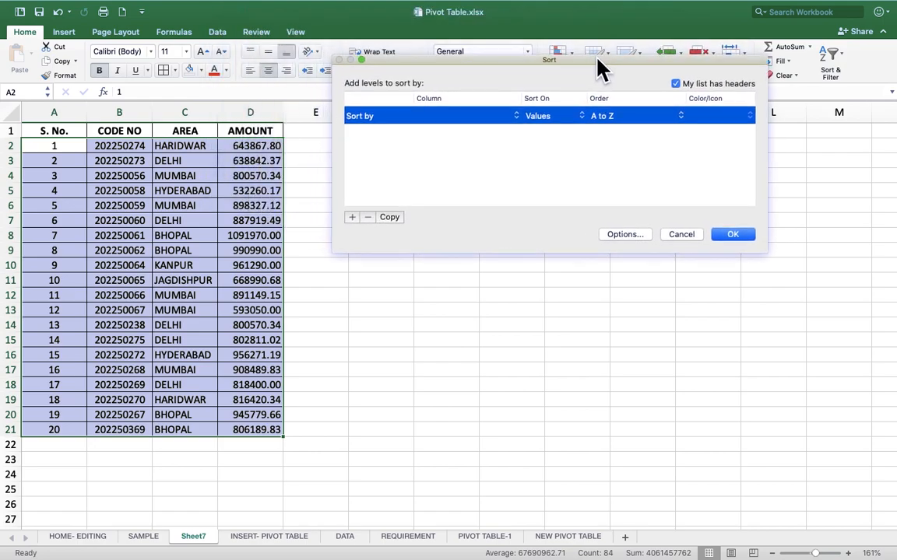
pyautogui.click(351, 218)
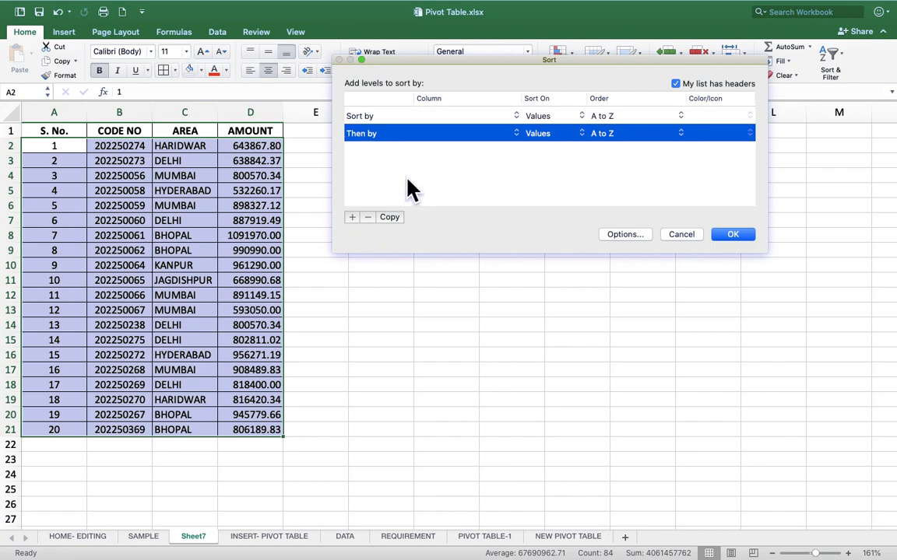
pyautogui.click(357, 120)
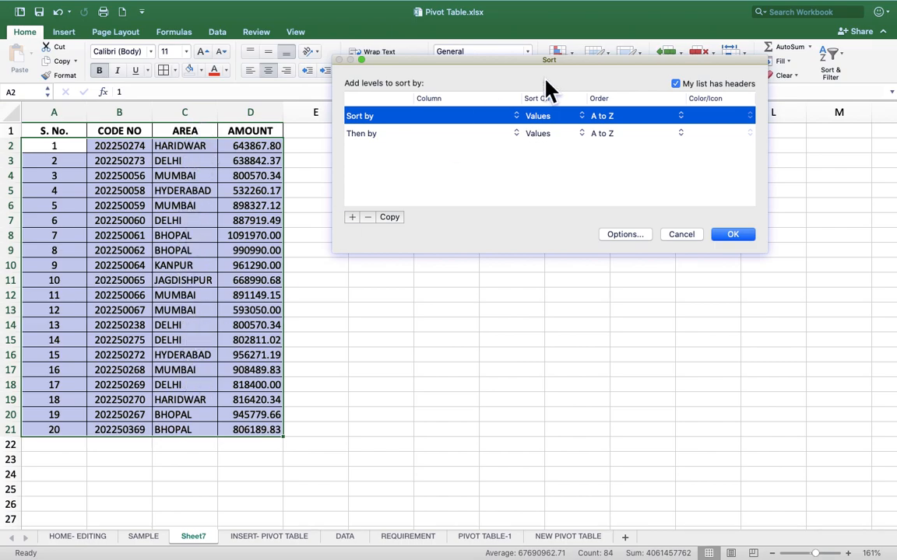
pyautogui.click(517, 118)
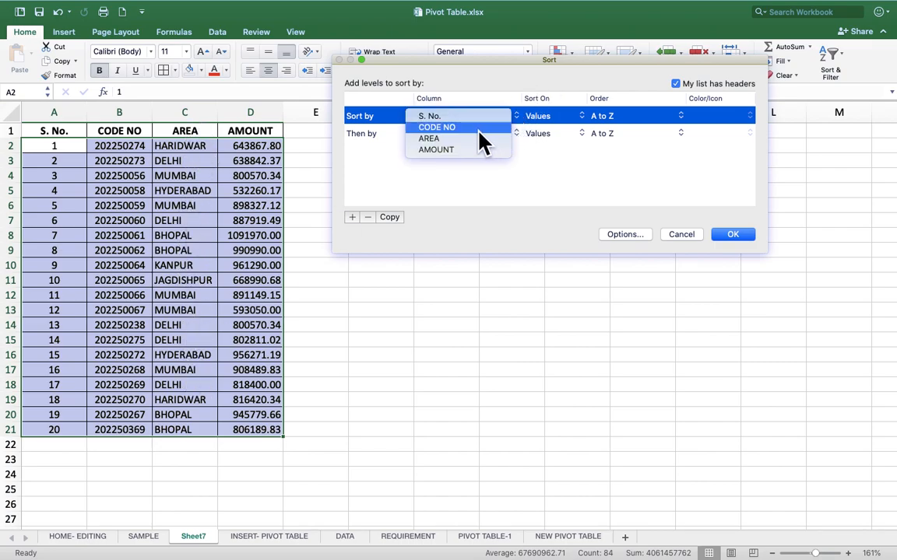
pyautogui.click(448, 141)
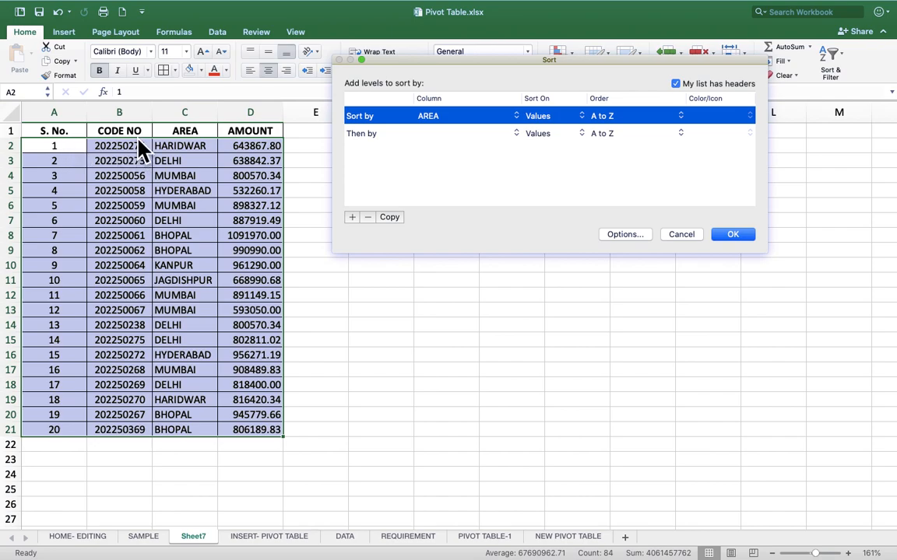
pyautogui.click(682, 235)
pyautogui.click(380, 220)
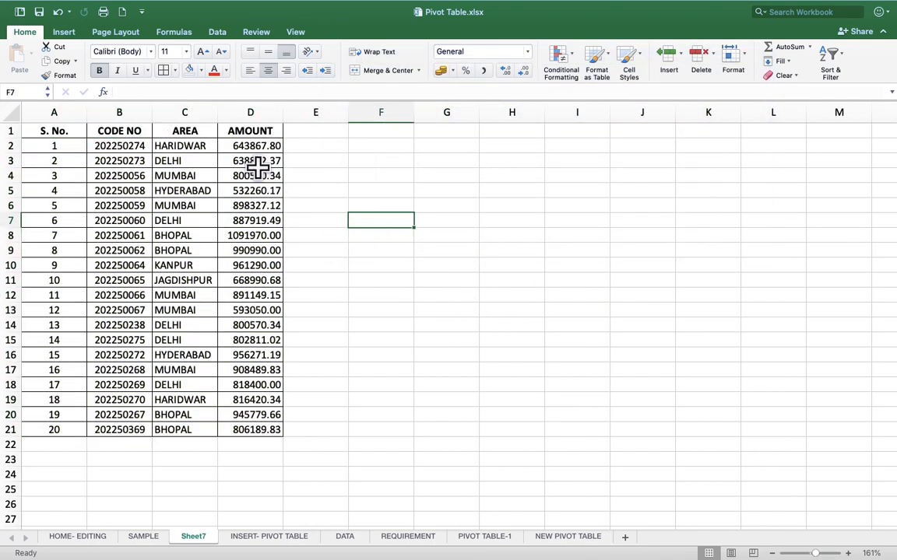
# Step: Insert a column before AMOUNT in the copied table and head it NAME
pyautogui.click(245, 110)
pyautogui.rightClick(244, 107)
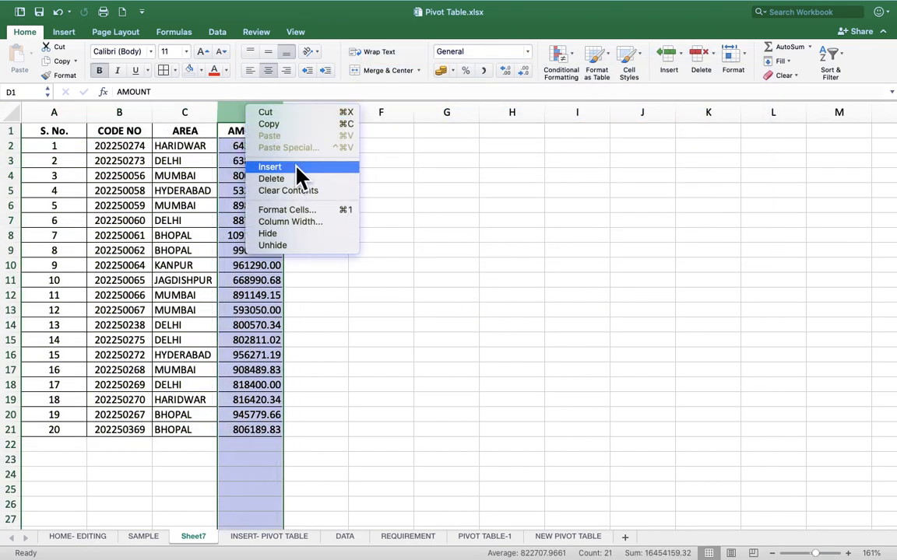
pyautogui.click(276, 177)
pyautogui.click(240, 131)
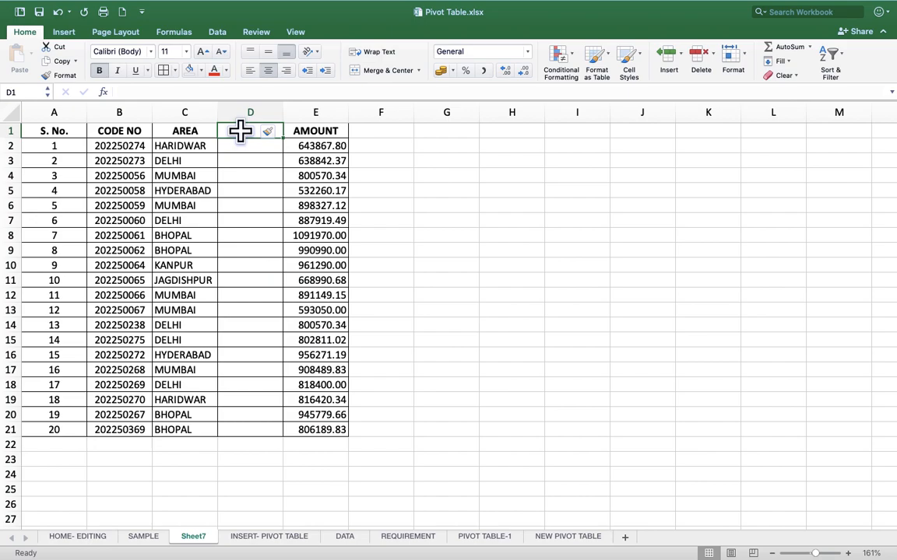
pyautogui.write('NAME')
pyautogui.press('Return')
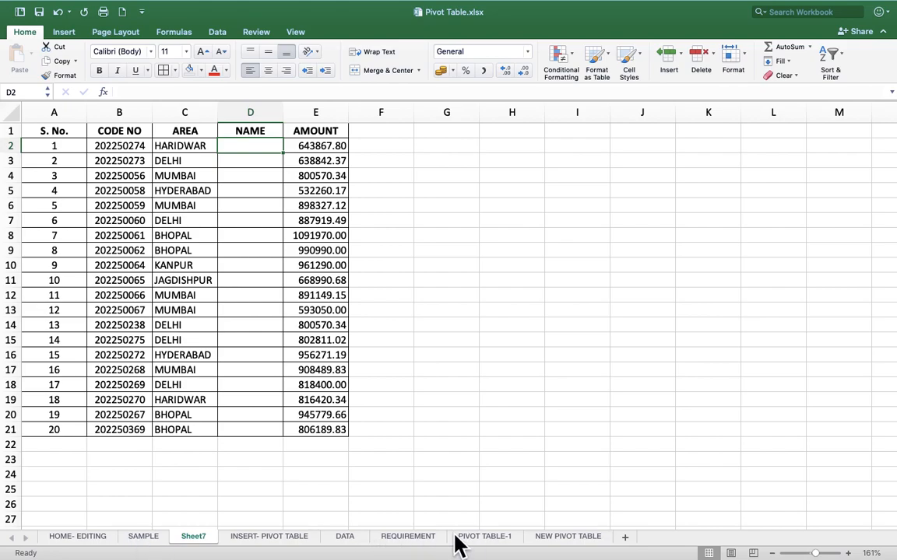
# Step: Copy the party names in D3:D21 of the DATA sheet into the NAME column from D2, and fill D21 from the cell above
pyautogui.click(345, 537)
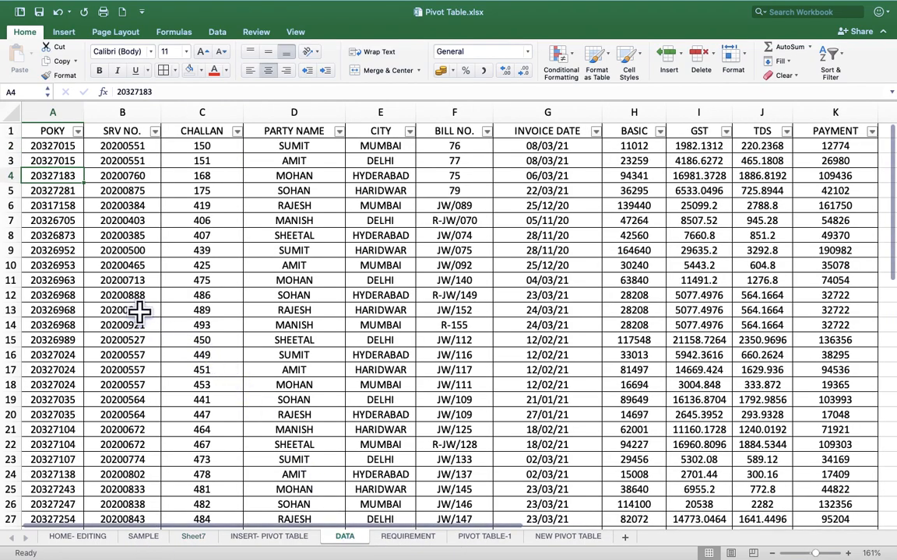
pyautogui.moveTo(309, 163); pyautogui.dragTo(315, 432)
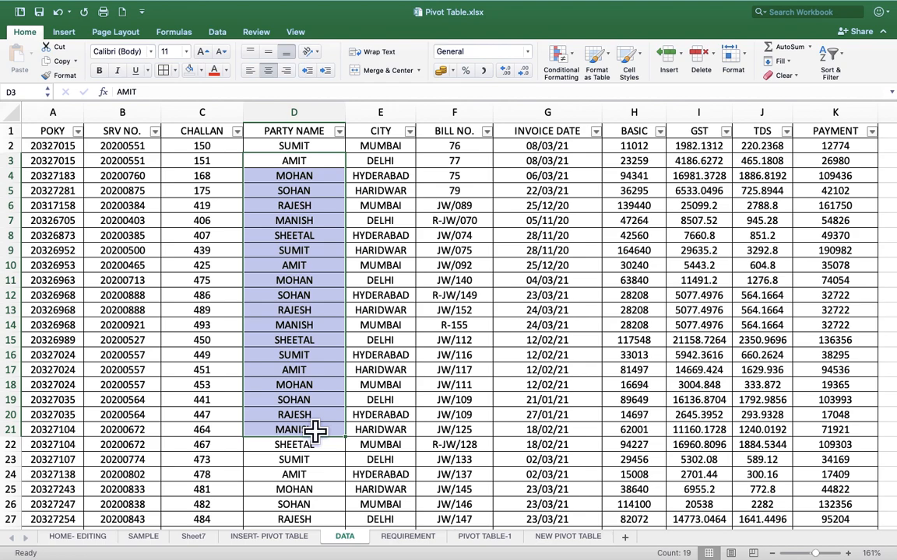
pyautogui.press('super+c')
pyautogui.click(191, 537)
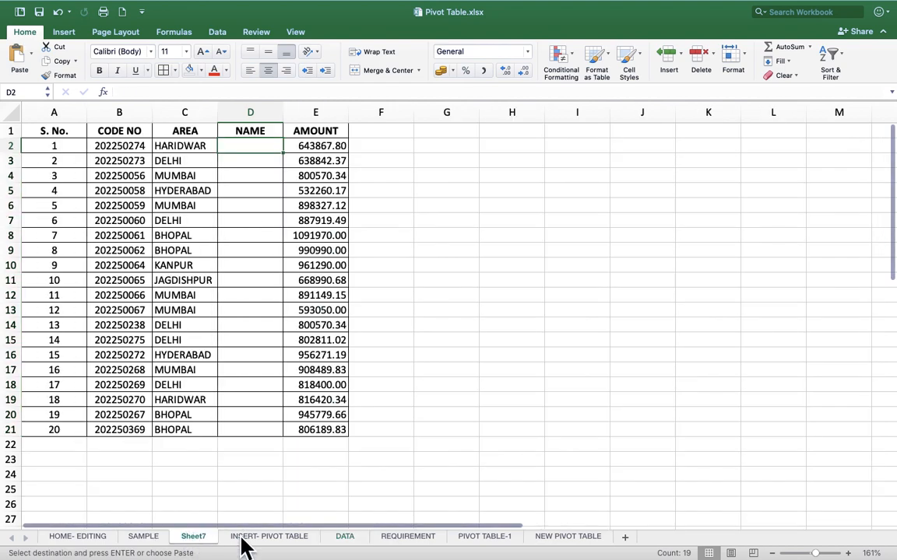
pyautogui.press('Return')
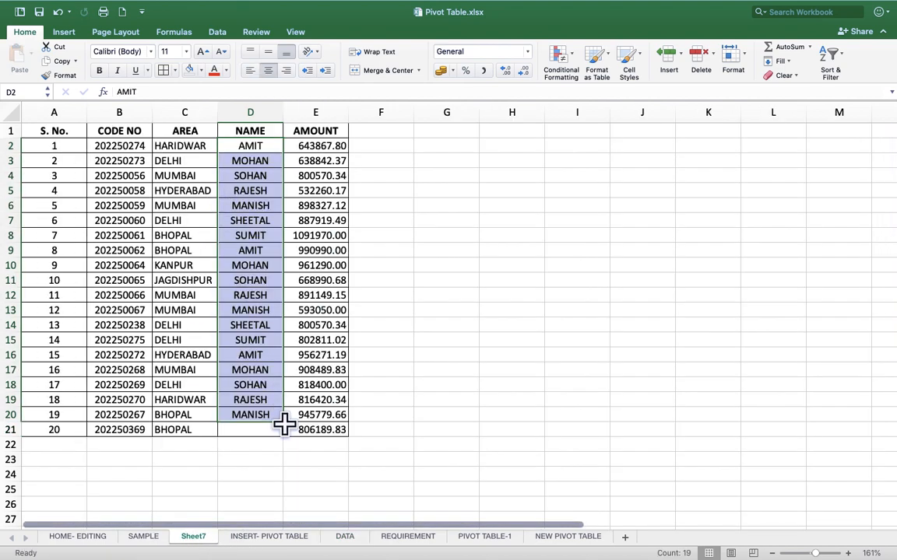
pyautogui.click(267, 428)
pyautogui.press('super+d')
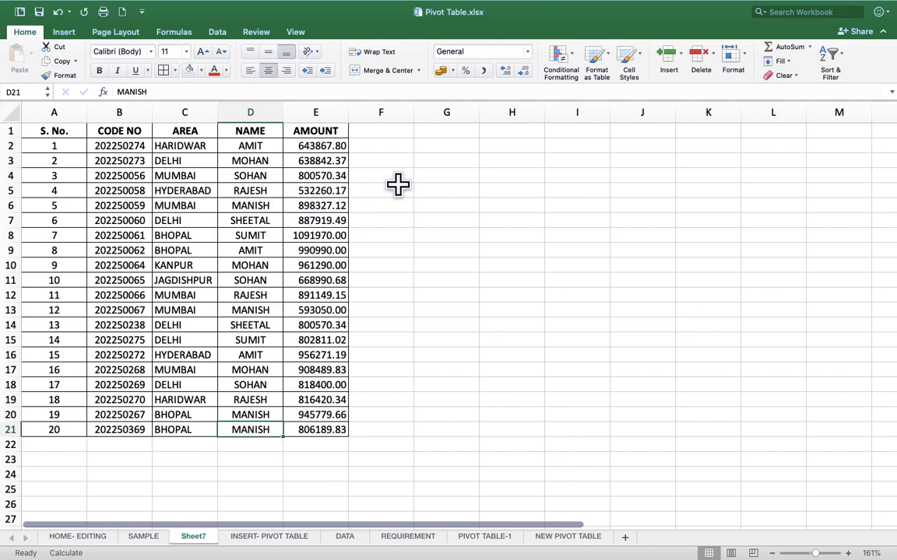
# Step: Start a custom sort of the table A1:E21 with NAME as the first level, on values from A to Z
pyautogui.moveTo(68, 132); pyautogui.dragTo(305, 433)
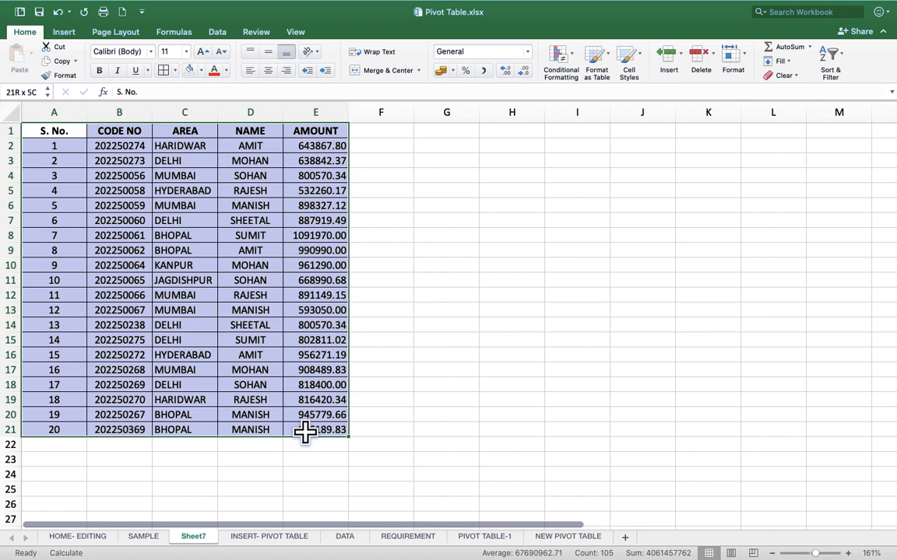
pyautogui.click(833, 67)
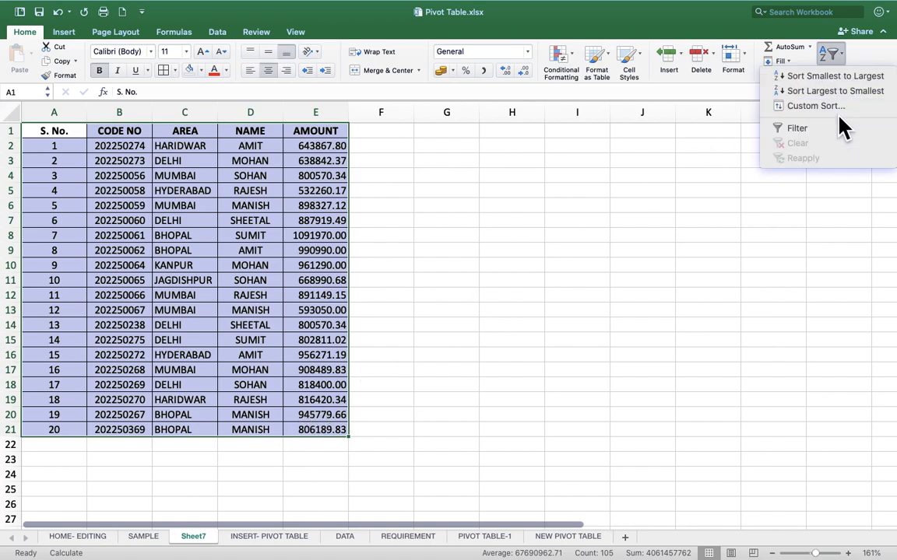
pyautogui.click(833, 108)
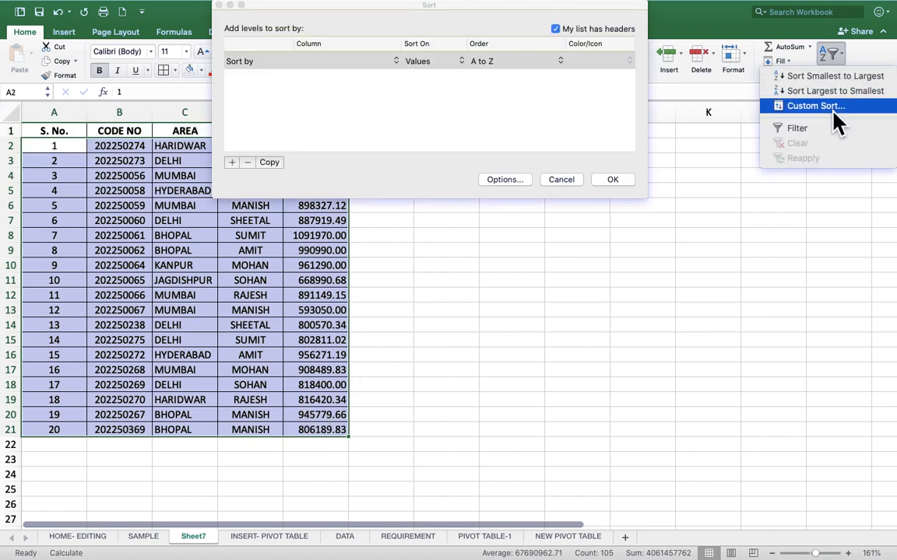
pyautogui.moveTo(406, 9); pyautogui.dragTo(575, 83)
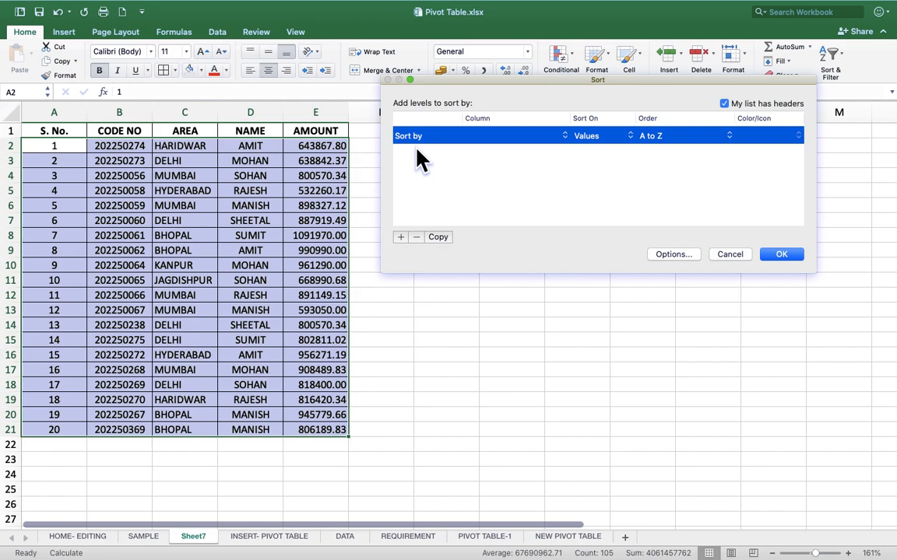
pyautogui.click(565, 137)
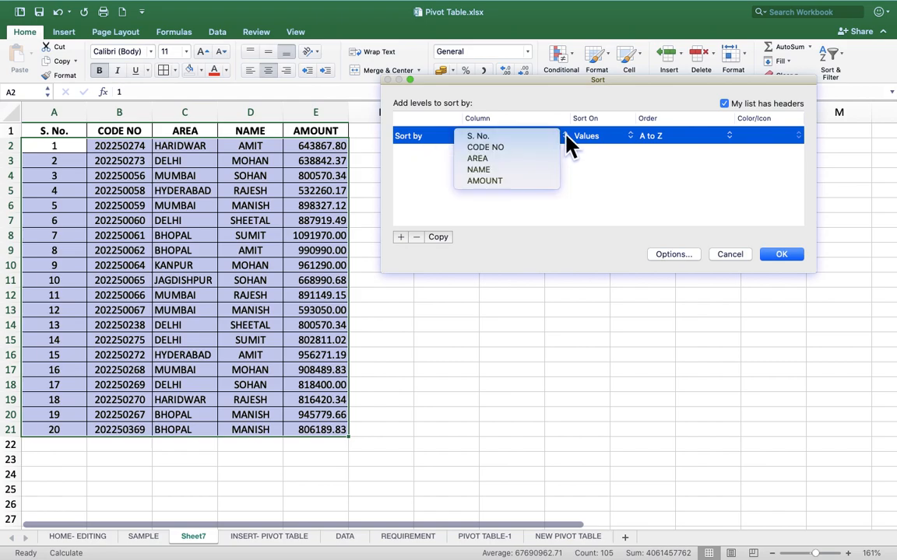
pyautogui.click(499, 170)
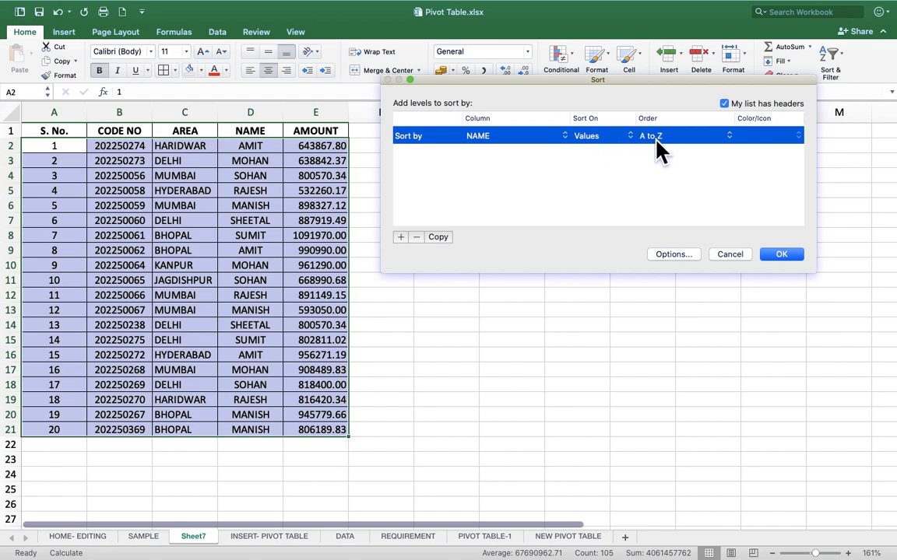
pyautogui.click(586, 139)
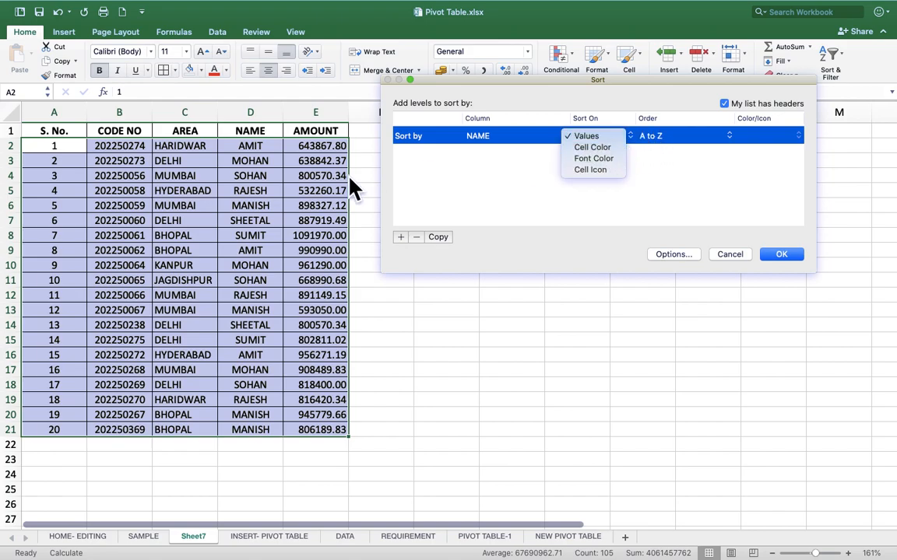
pyautogui.click(674, 175)
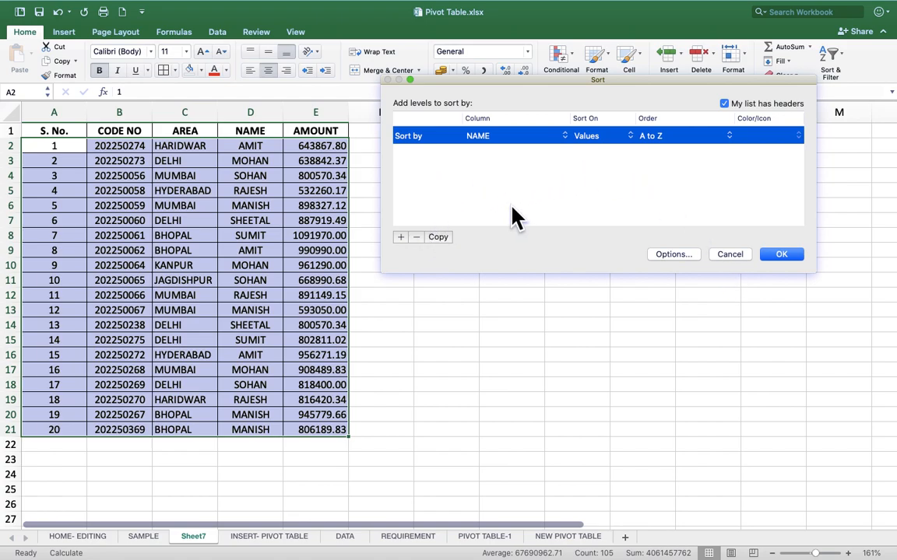
# Step: Add AREA as the second sort level, on values from A to Z, and apply the two-level sort
pyautogui.click(400, 238)
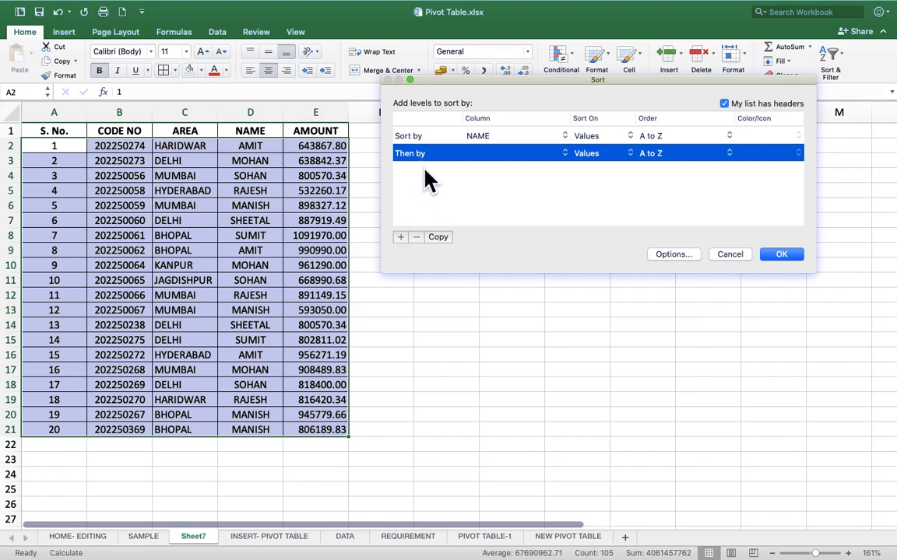
pyautogui.click(467, 139)
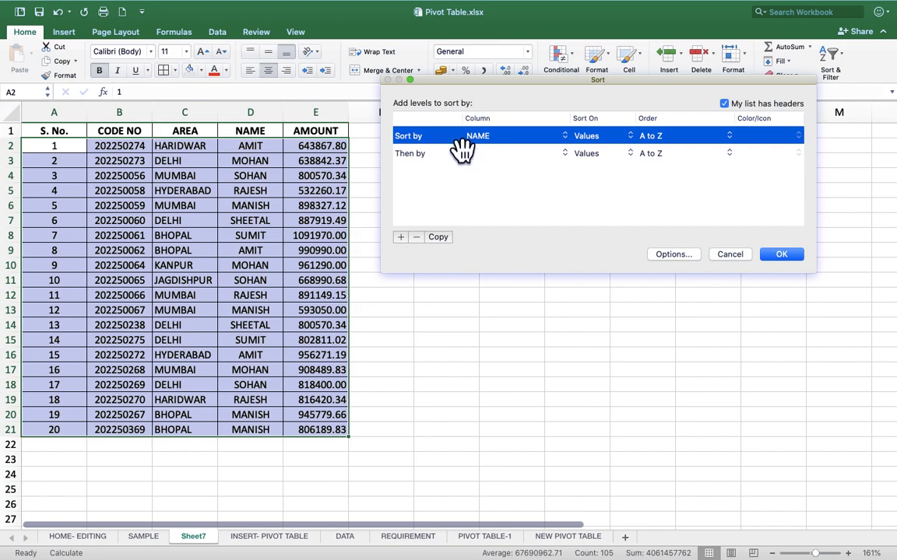
pyautogui.click(480, 153)
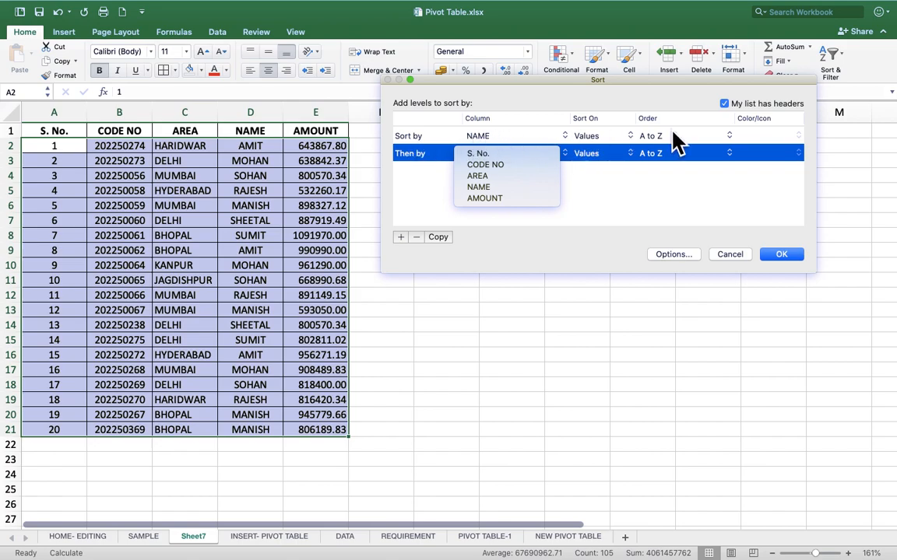
pyautogui.click(487, 180)
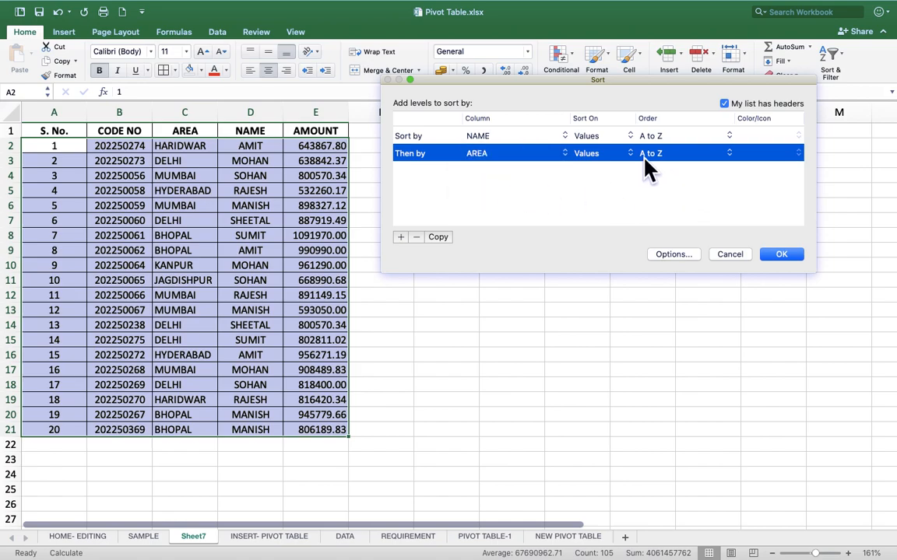
pyautogui.click(784, 257)
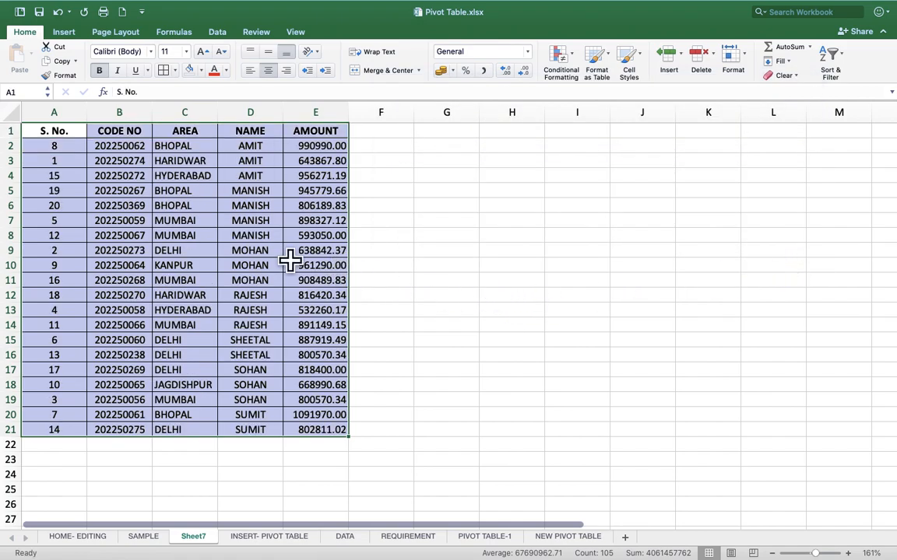
# Step: Examine the order of the NAME and AREA columns in the sorted table, and undo the sort
pyautogui.moveTo(257, 146); pyautogui.dragTo(252, 431)
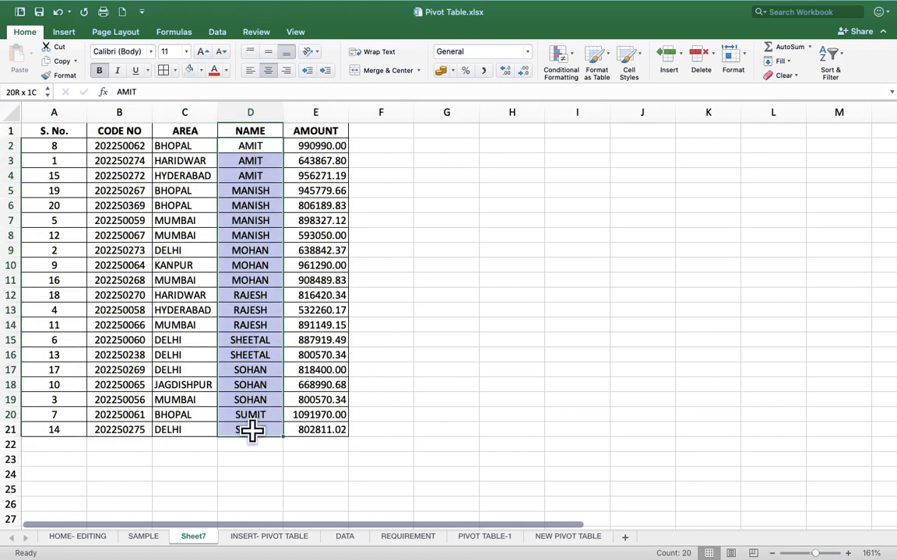
pyautogui.click(197, 138)
pyautogui.moveTo(192, 153); pyautogui.dragTo(187, 341)
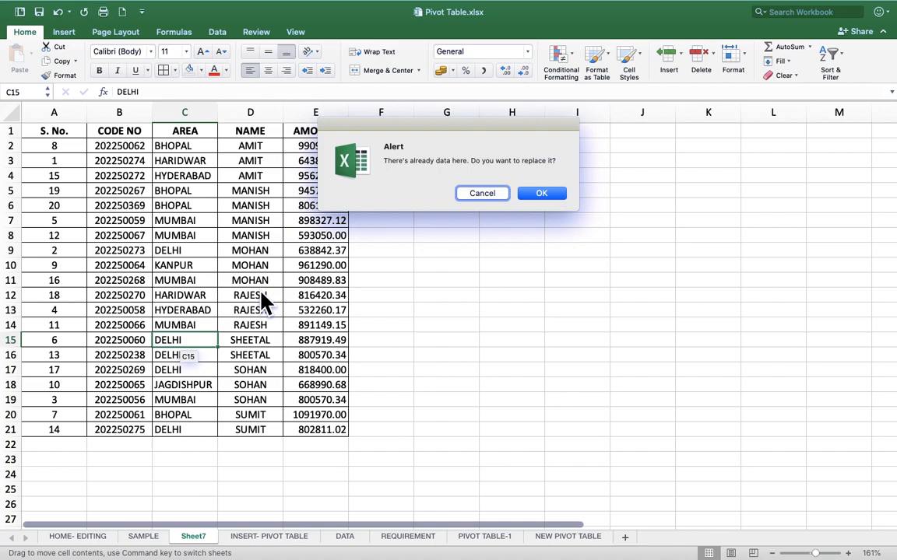
pyautogui.press('Escape')
pyautogui.moveTo(190, 146); pyautogui.dragTo(186, 430)
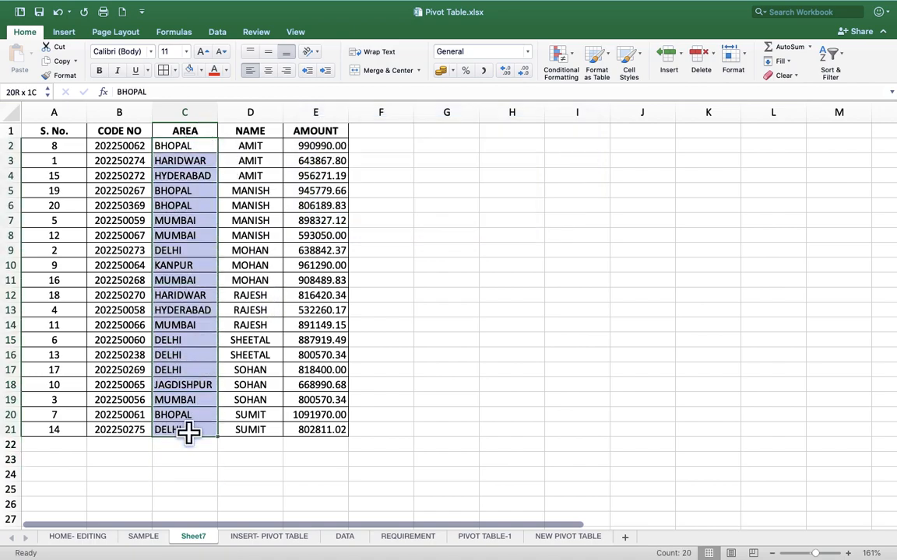
pyautogui.press('super+z')
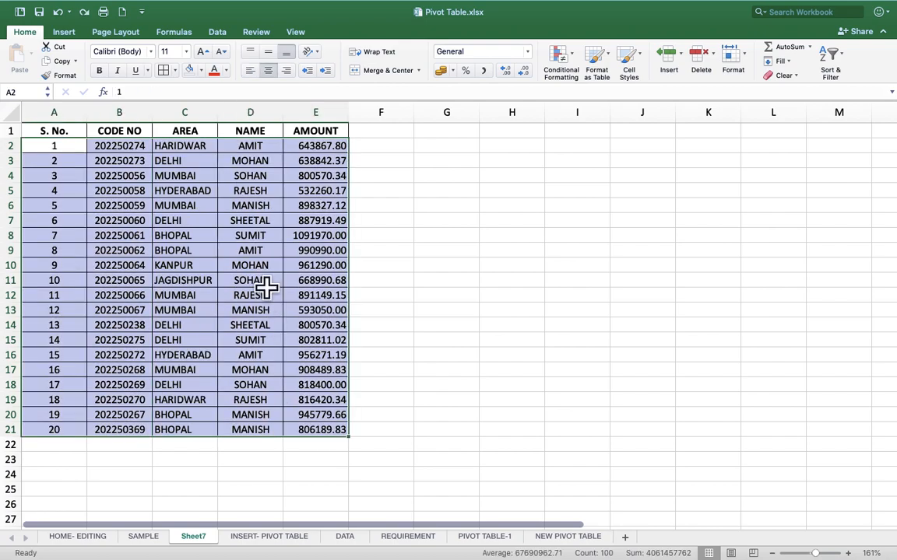
# Step: Change the AREA entries in C3, C10 and C13 to AGRA
pyautogui.click(234, 204)
pyautogui.click(189, 162)
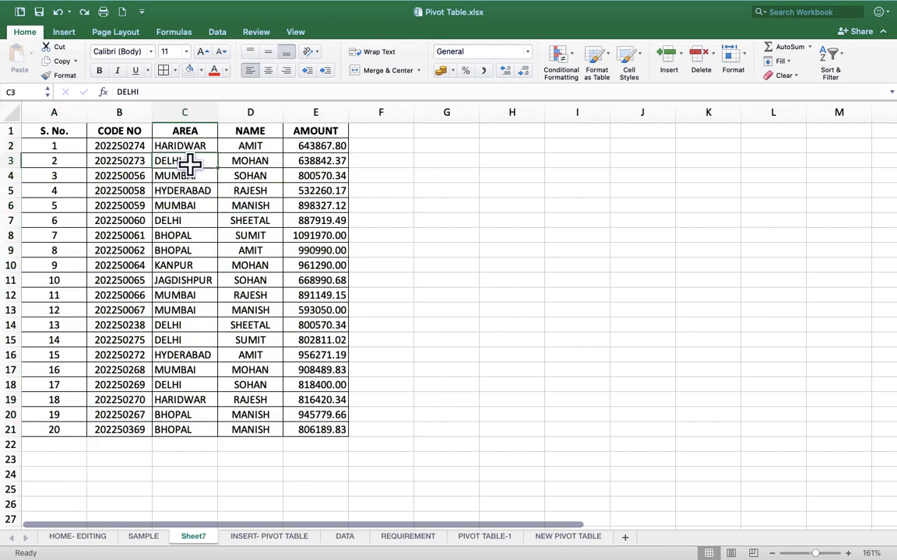
pyautogui.write('AHA')
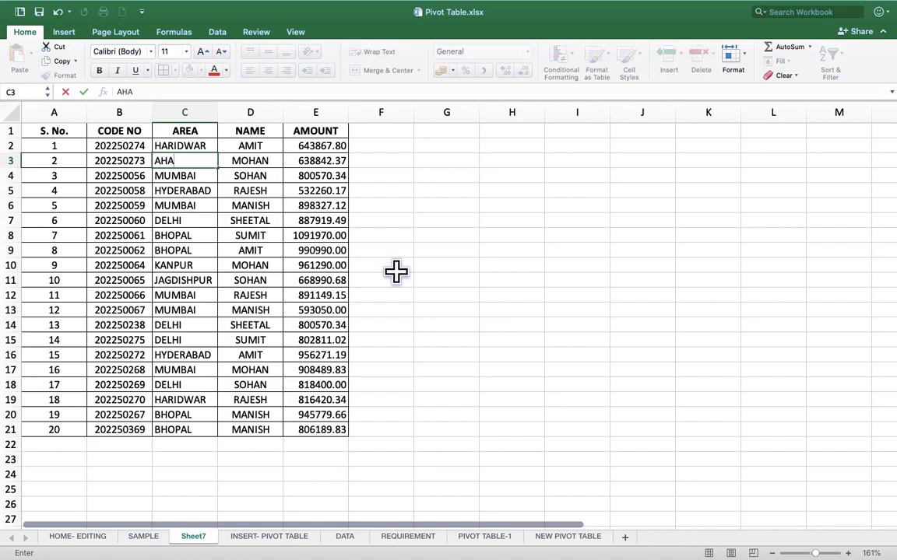
pyautogui.press('Return')
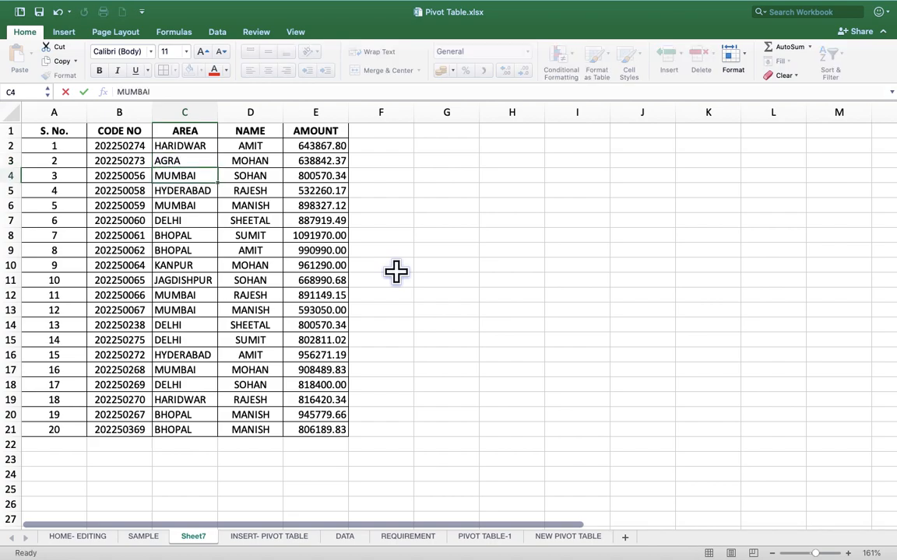
pyautogui.click(176, 265)
pyautogui.write('AGRA')
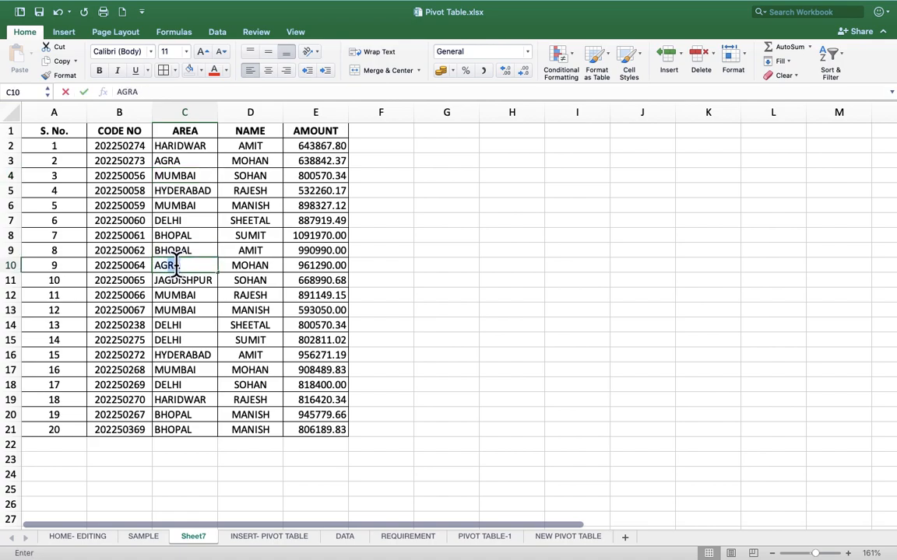
pyautogui.press('Return')
pyautogui.press('Return')
pyautogui.press('Return')
pyautogui.write('AGRA')
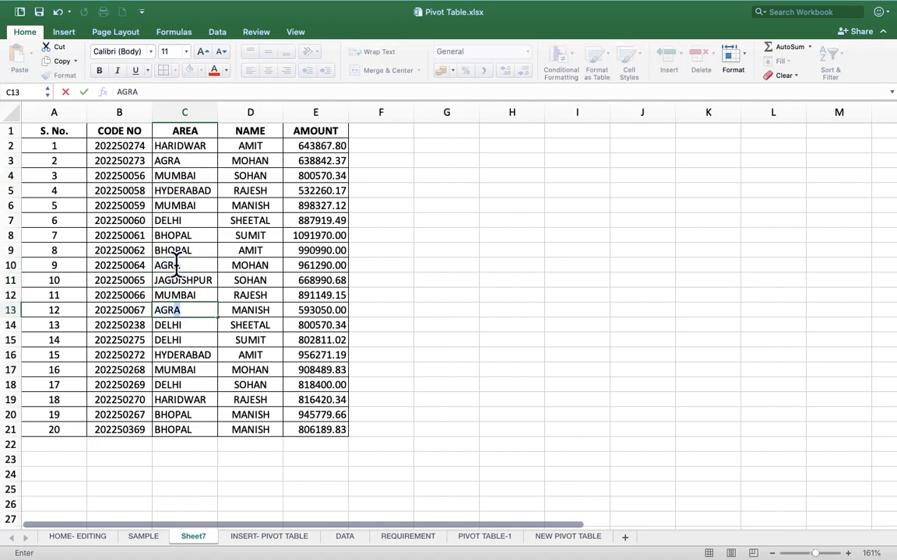
pyautogui.press('Return')
# Step: Change the AREA entries in C15 and C17 to BIHAR
pyautogui.press('Return')
pyautogui.write('BI')
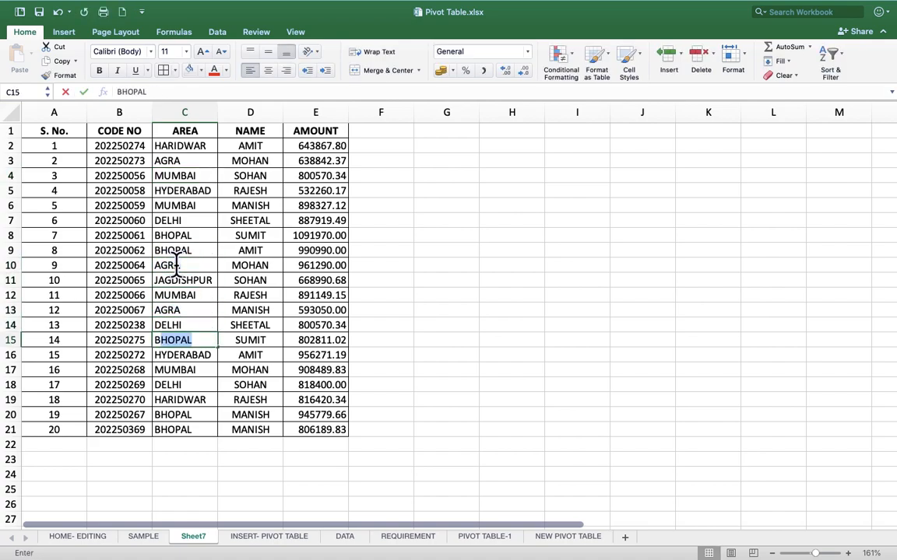
pyautogui.write('HAR')
pyautogui.press('Return')
pyautogui.press('Return')
pyautogui.write('BI')
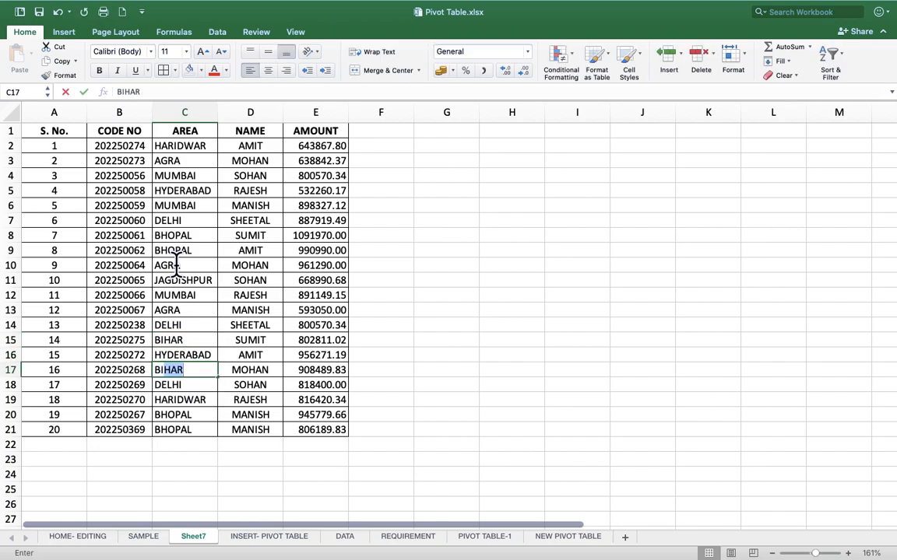
pyautogui.press('Return')
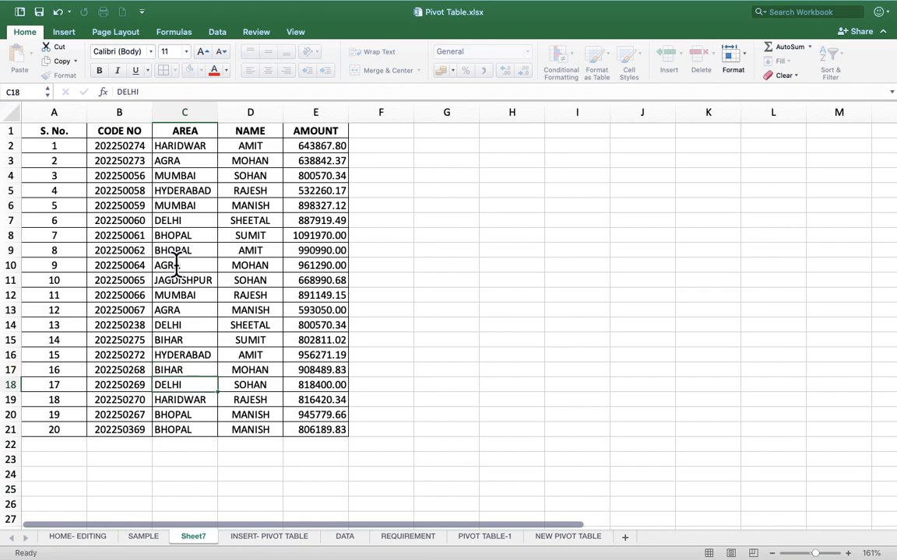
# Step: Set up a custom sort on the edited table A1:E21, sorting first by NAME values from A to Z
pyautogui.moveTo(63, 129); pyautogui.dragTo(314, 428)
pyautogui.click(831, 54)
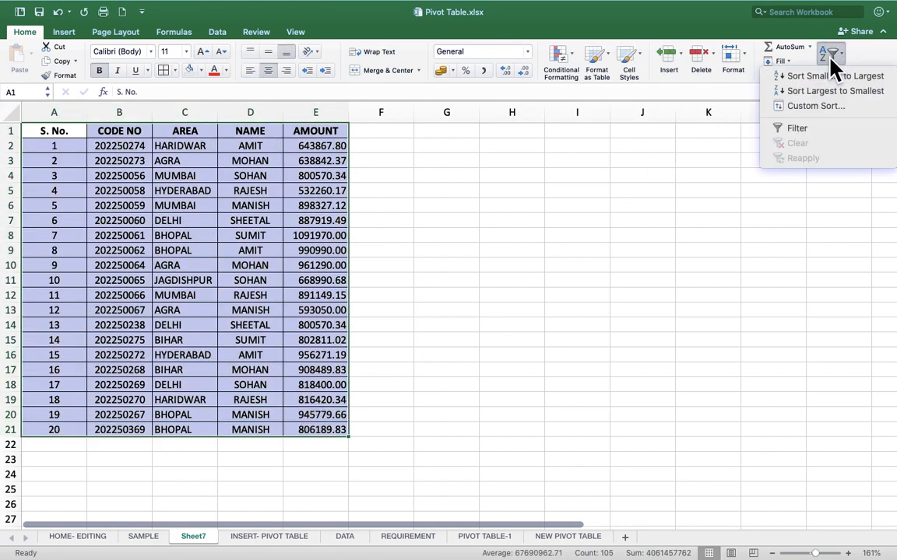
pyautogui.click(816, 106)
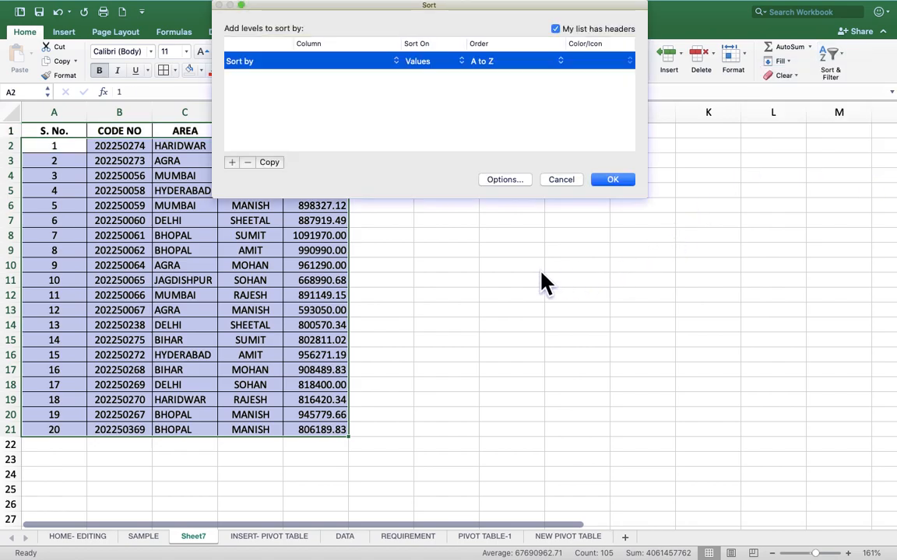
pyautogui.moveTo(381, 9); pyautogui.dragTo(526, 150)
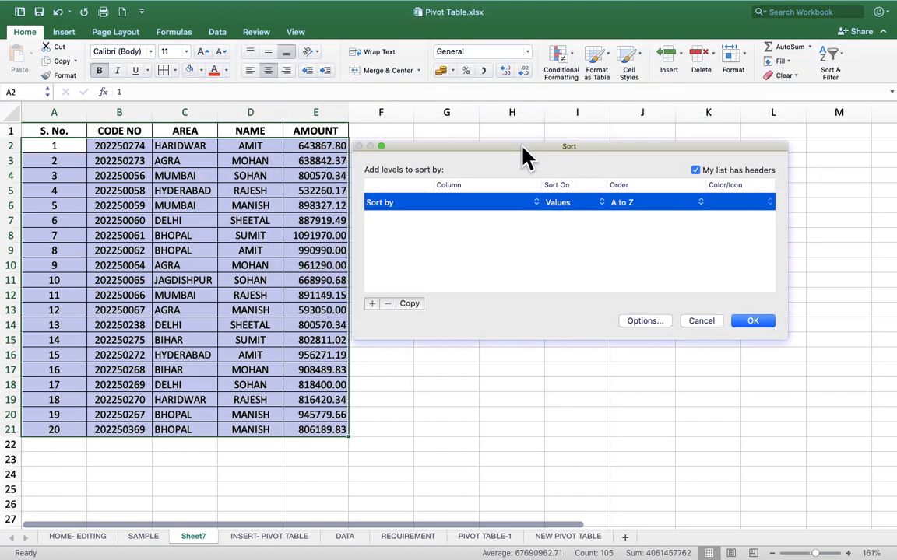
pyautogui.click(552, 206)
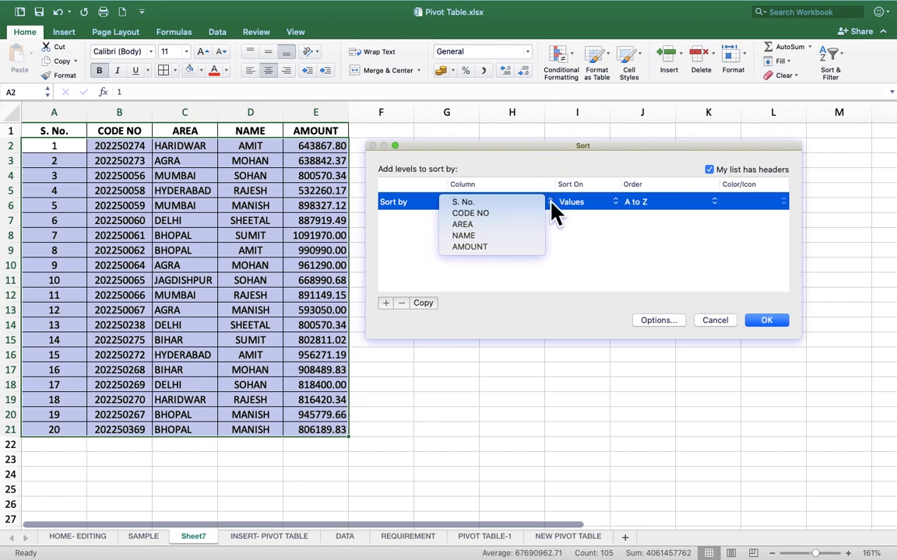
pyautogui.click(481, 237)
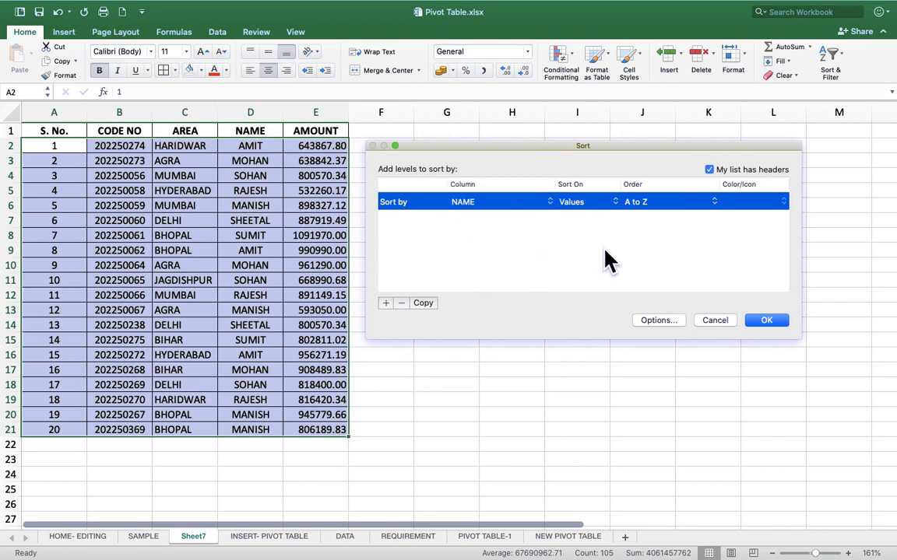
# Step: Add a second sort level by AREA values from A to Z, and remove the extra blank third level
pyautogui.click(385, 303)
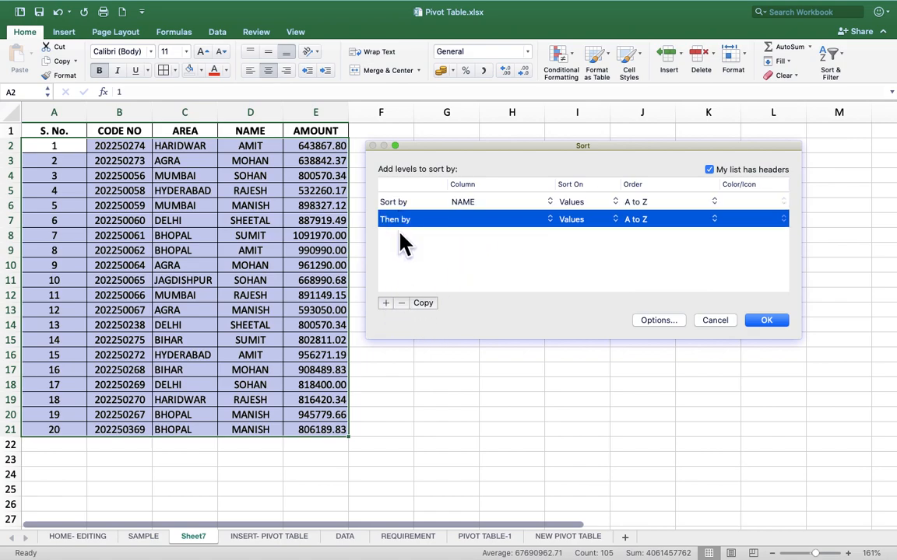
pyautogui.click(472, 223)
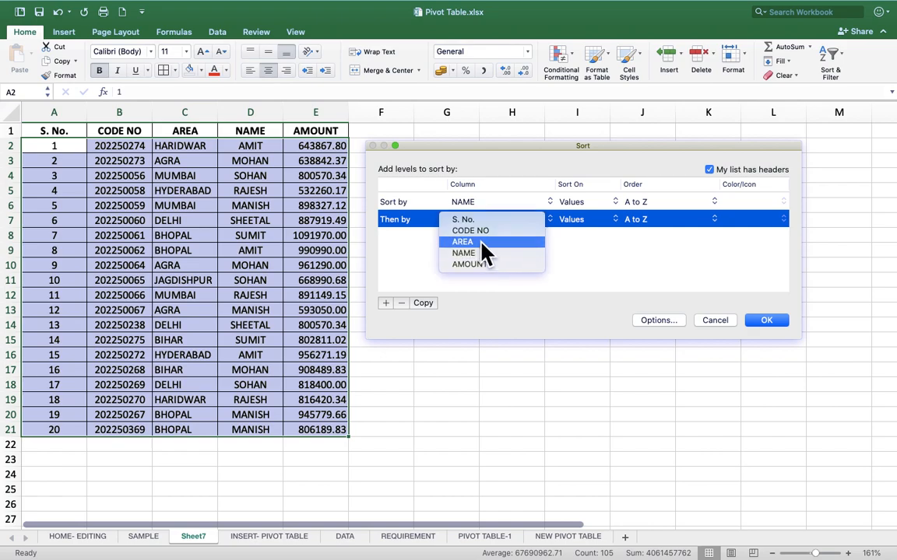
pyautogui.click(481, 243)
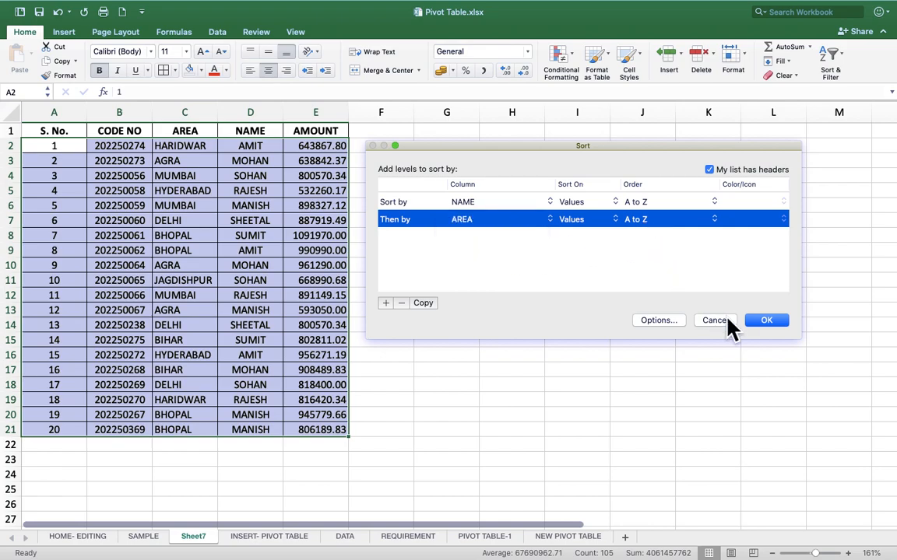
pyautogui.click(385, 303)
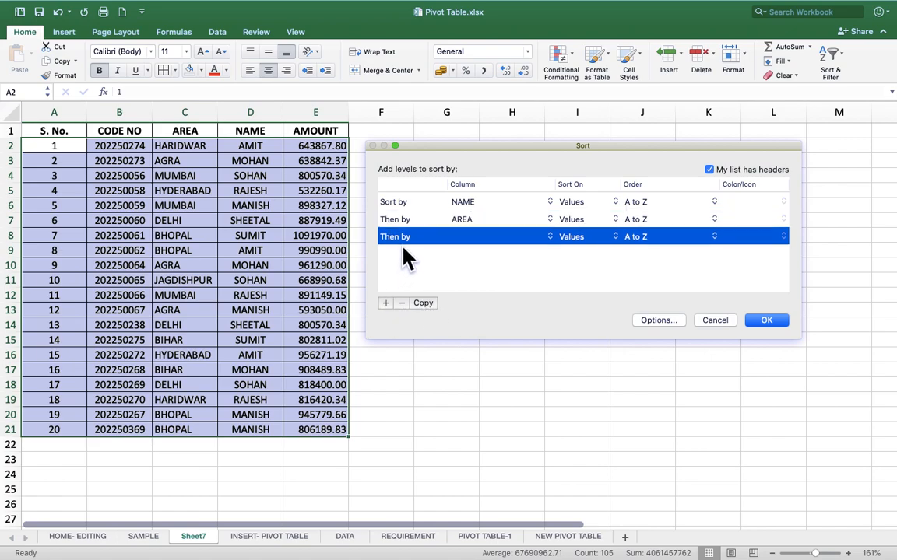
pyautogui.click(402, 303)
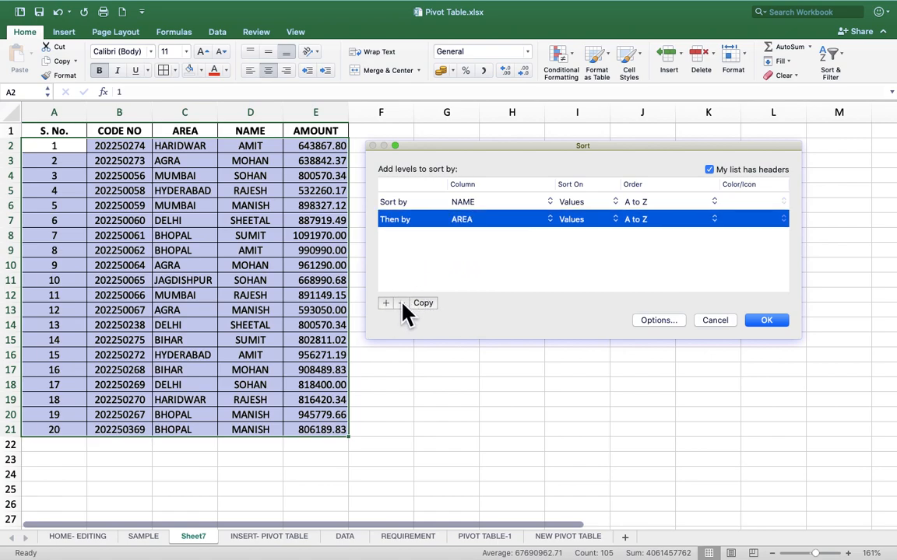
# Step: Apply the two-level sort and examine the resulting order of the NAME and AREA columns
pyautogui.click(769, 322)
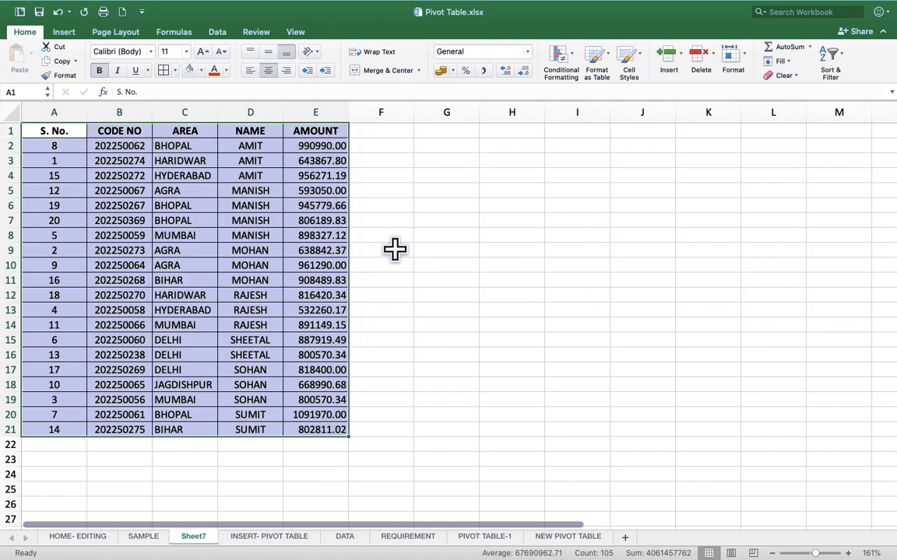
pyautogui.click(250, 142)
pyautogui.click(253, 115)
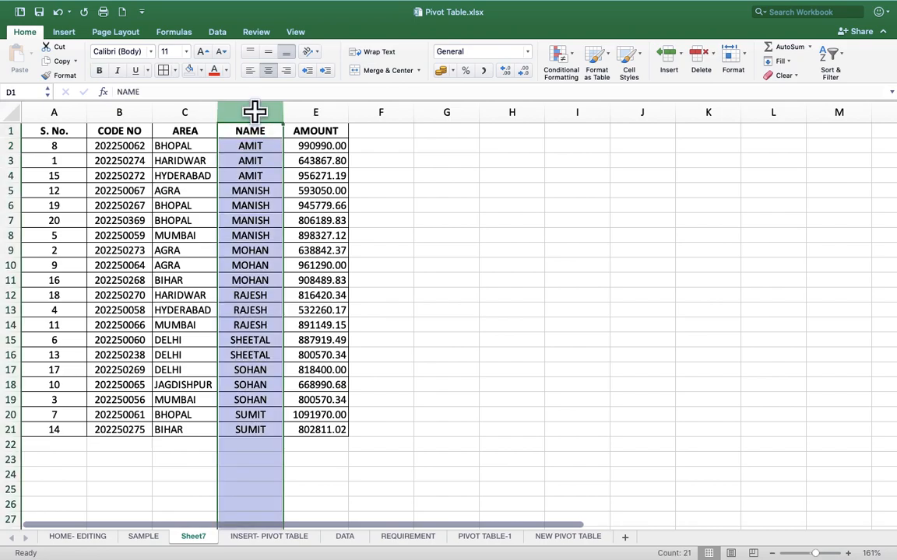
pyautogui.click(186, 112)
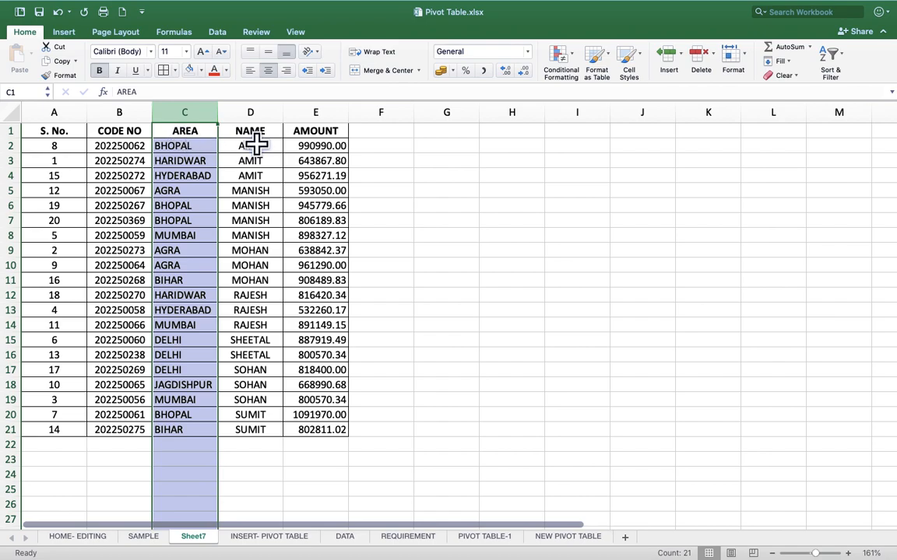
pyautogui.moveTo(250, 145); pyautogui.dragTo(257, 430)
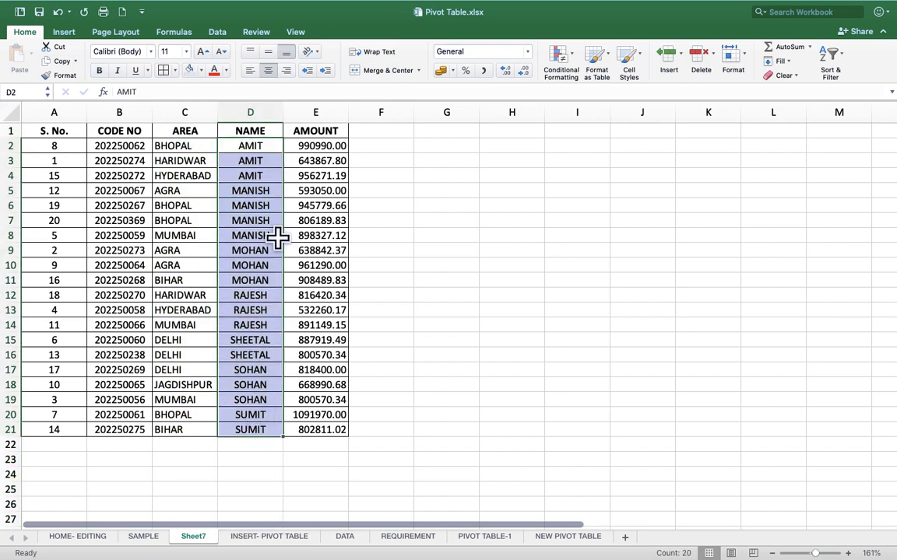
pyautogui.moveTo(263, 147); pyautogui.dragTo(260, 381)
pyautogui.click(263, 130)
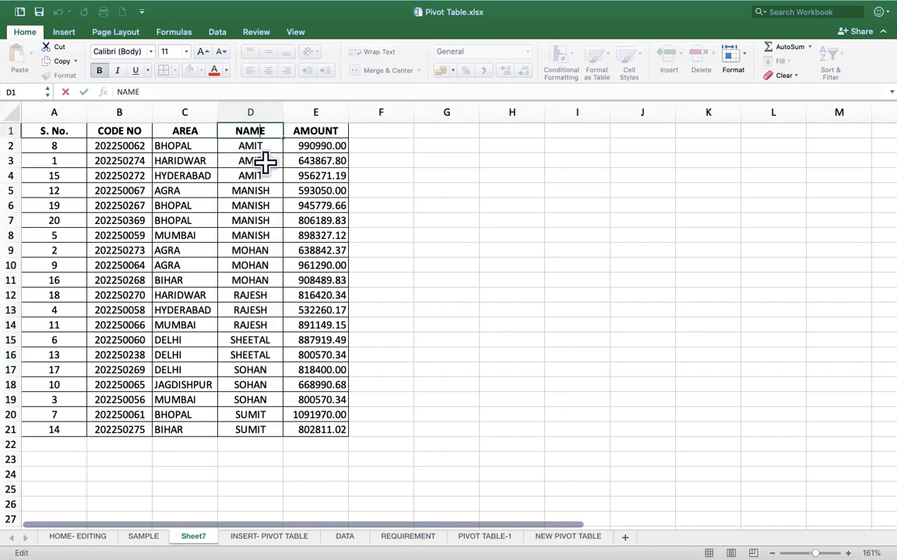
pyautogui.press('Down')
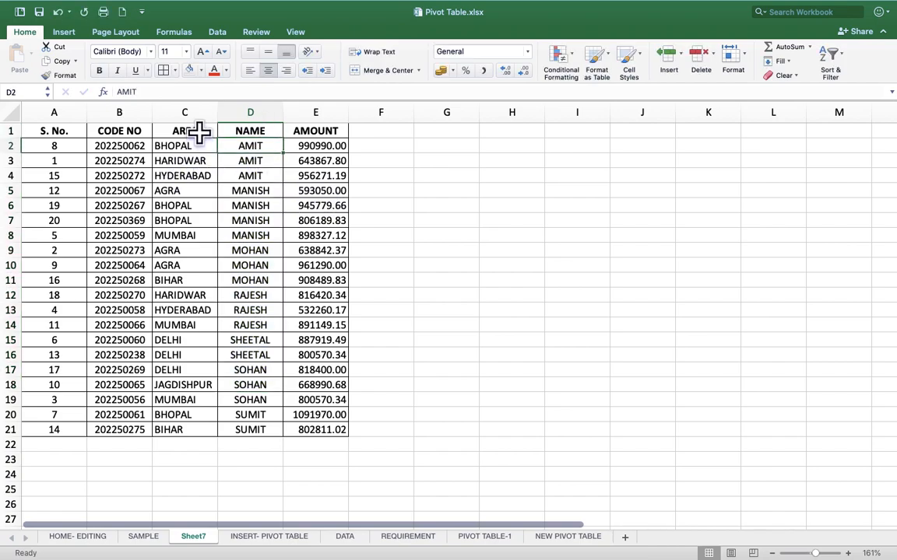
pyautogui.moveTo(202, 147); pyautogui.dragTo(210, 408)
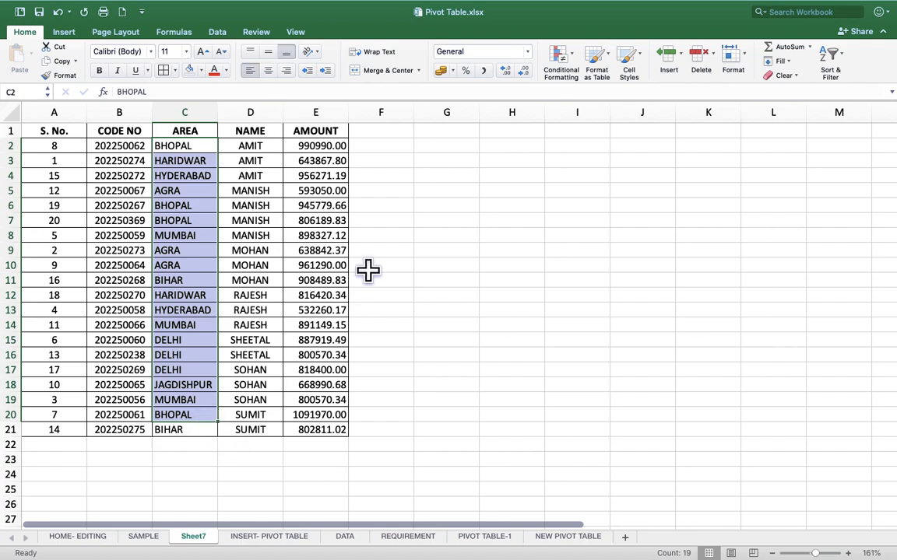
# Step: Examine the small letter-and-number example table in G13:H16 on the HOME- EDITING sheet
pyautogui.click(156, 538)
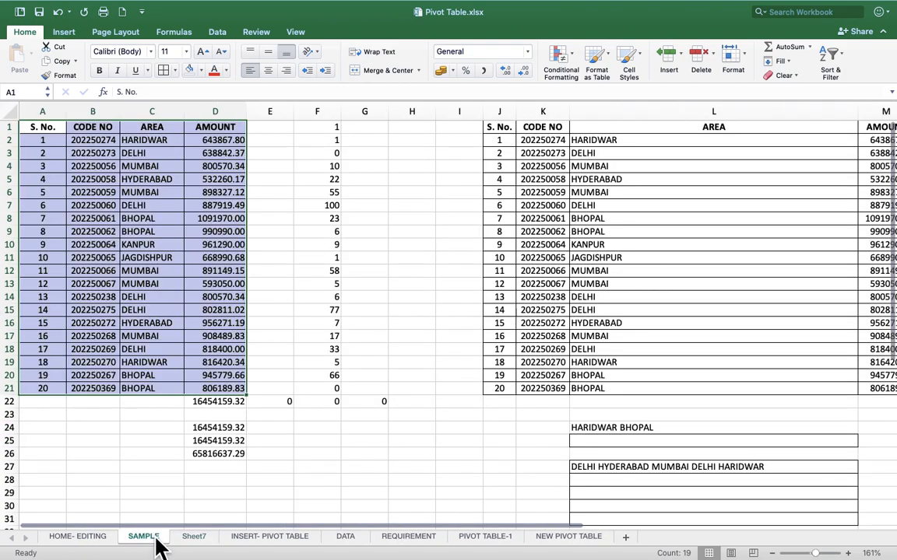
pyautogui.click(109, 539)
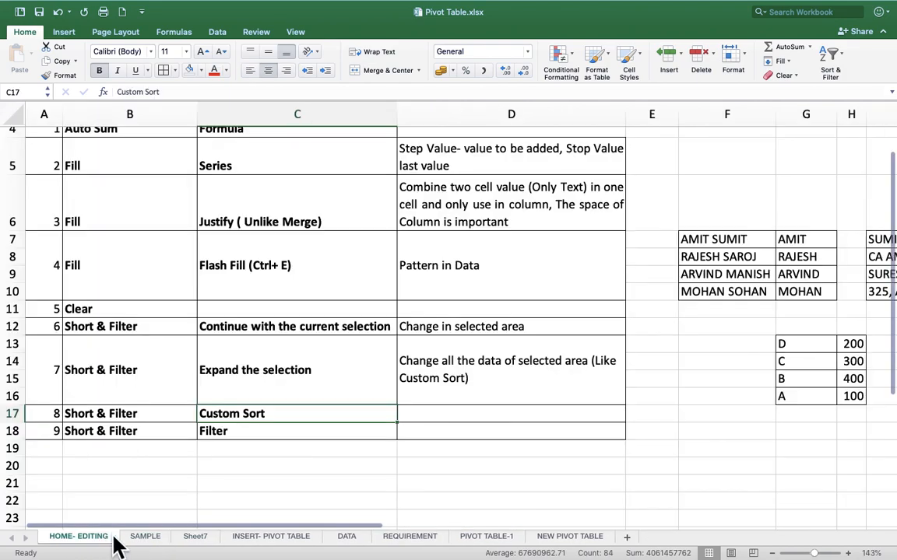
pyautogui.click(802, 344)
pyautogui.press('Right')
pyautogui.press('Right')
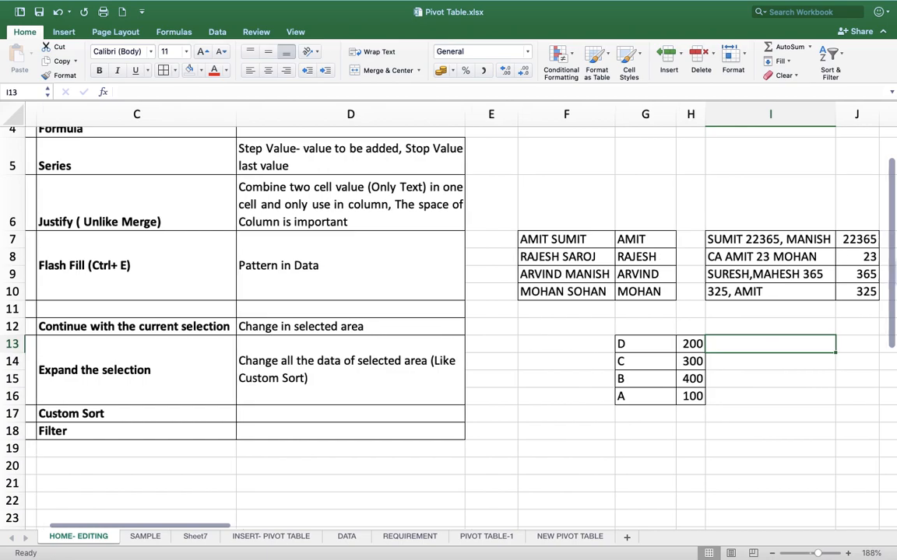
pyautogui.press('Left')
pyautogui.press('Left')
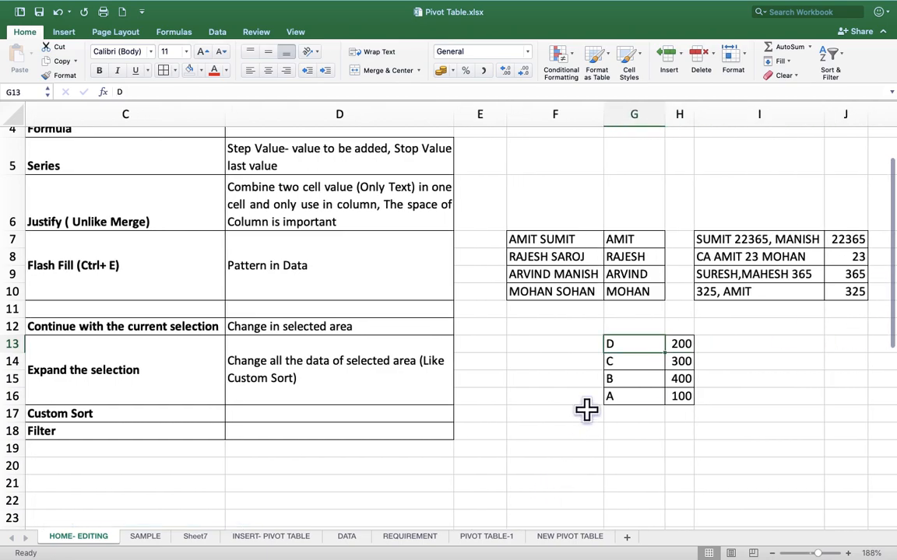
pyautogui.moveTo(632, 342); pyautogui.dragTo(632, 390)
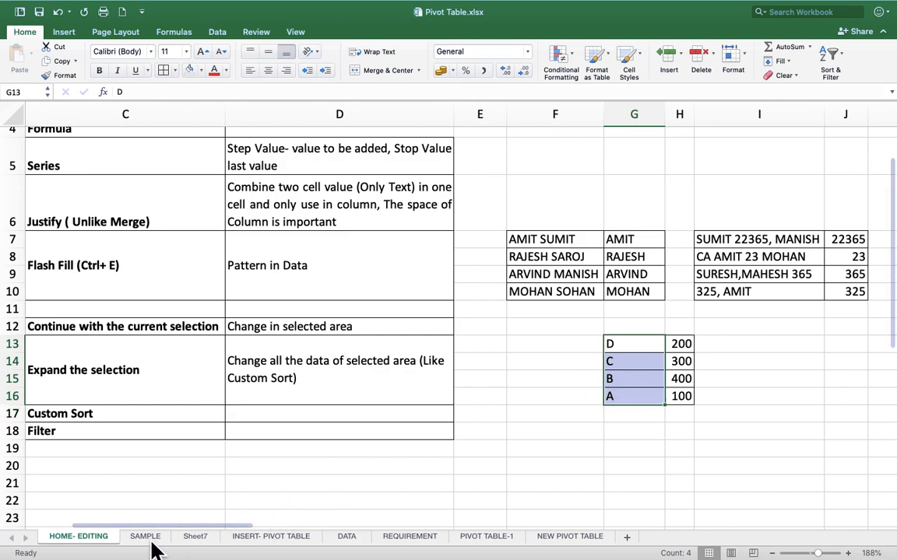
# Step: Return to Sheet7 and review the sorted entries in D2:D21 and C2:C21
pyautogui.click(196, 536)
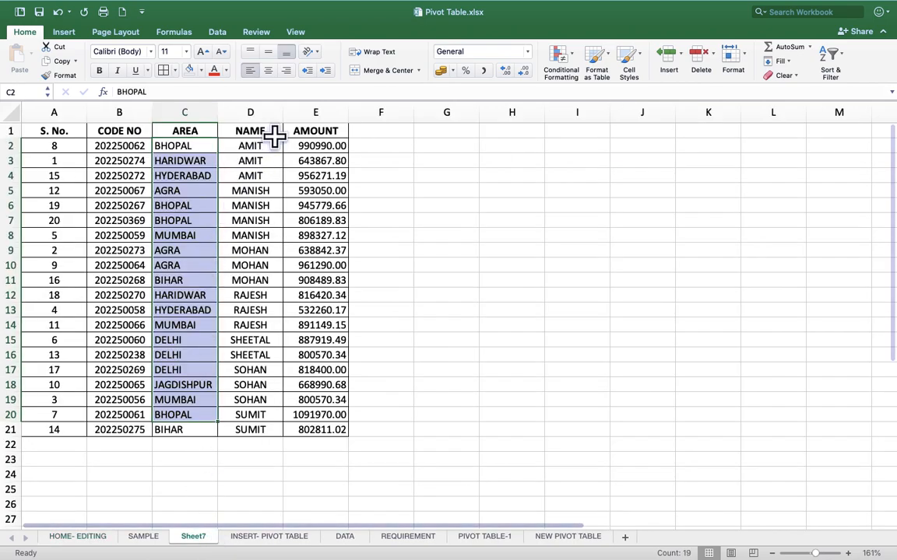
pyautogui.moveTo(261, 146); pyautogui.dragTo(261, 429)
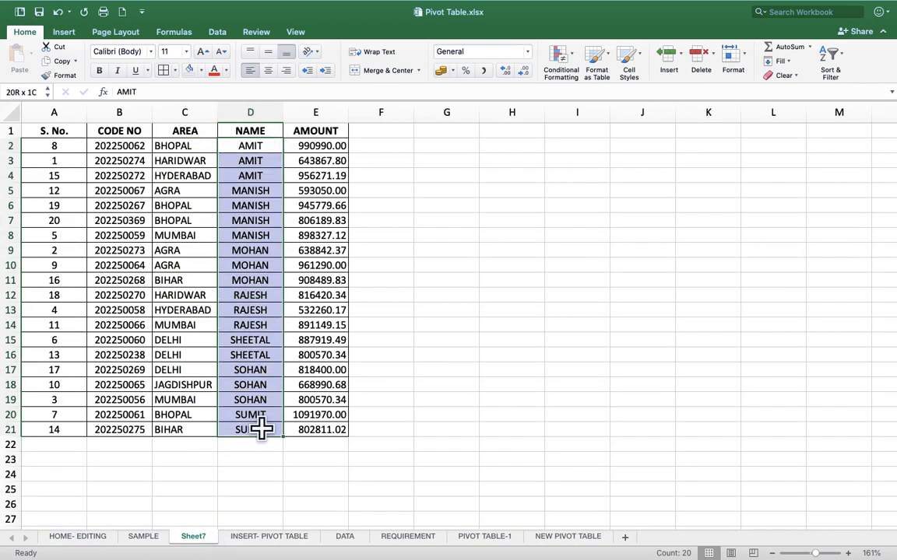
pyautogui.moveTo(181, 145); pyautogui.dragTo(189, 429)
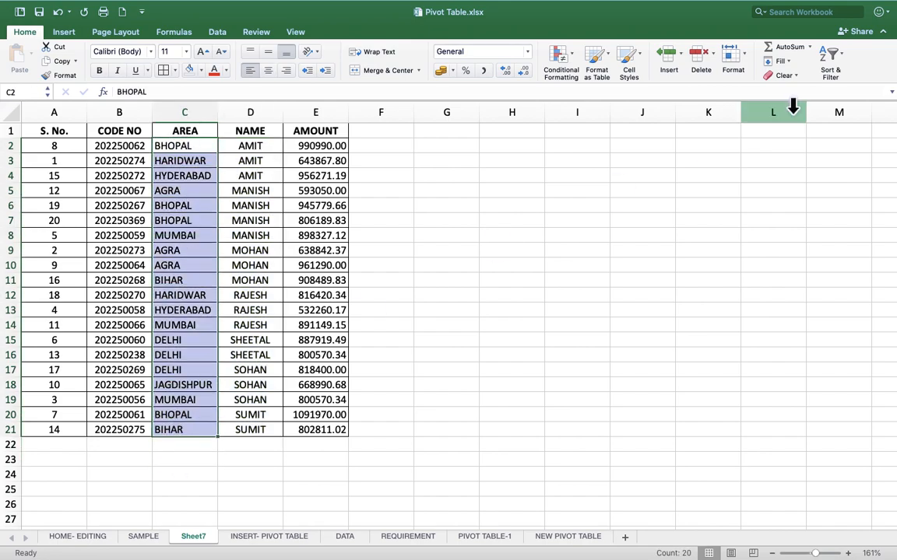
pyautogui.click(456, 250)
# Step: Fill the AREA cells C3, C12 and C18 with light orange
pyautogui.click(183, 161)
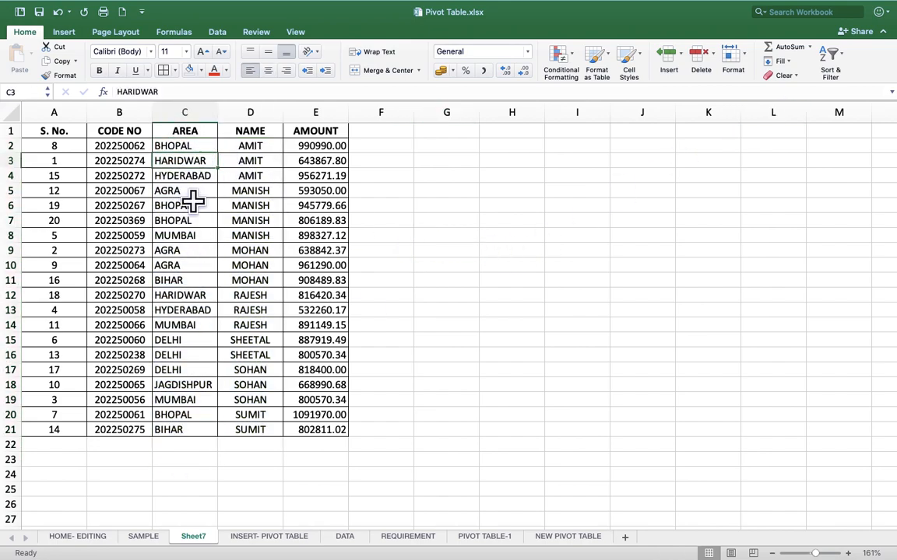
pyautogui.click(201, 70)
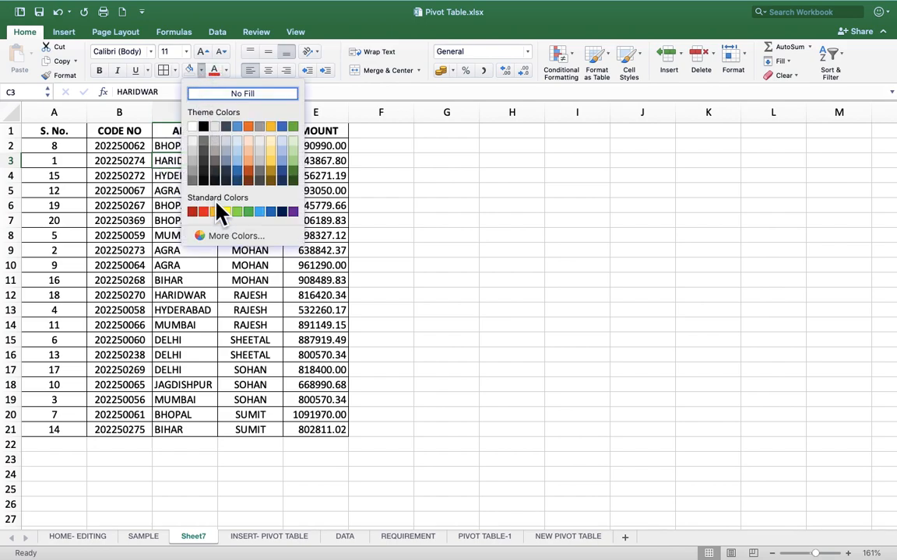
pyautogui.click(247, 162)
pyautogui.click(187, 295)
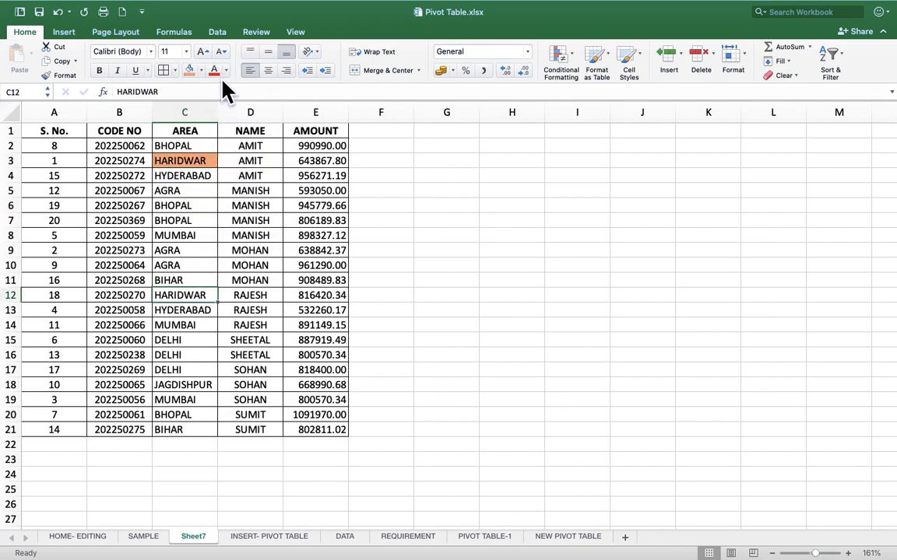
pyautogui.click(192, 70)
pyautogui.click(198, 383)
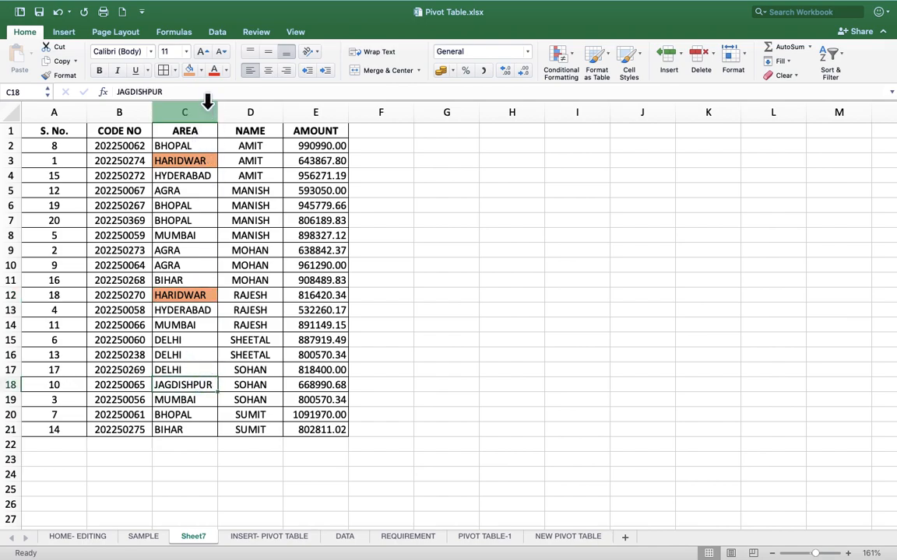
pyautogui.click(191, 72)
# Step: Apply the same light orange fill to the AREA cells C9, C6 and C21
pyautogui.click(179, 248)
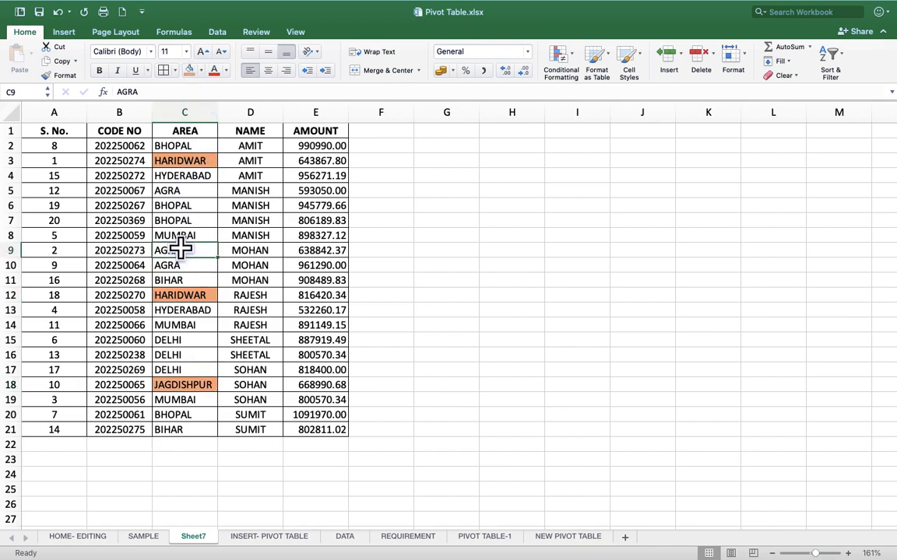
pyautogui.click(189, 70)
pyautogui.click(192, 204)
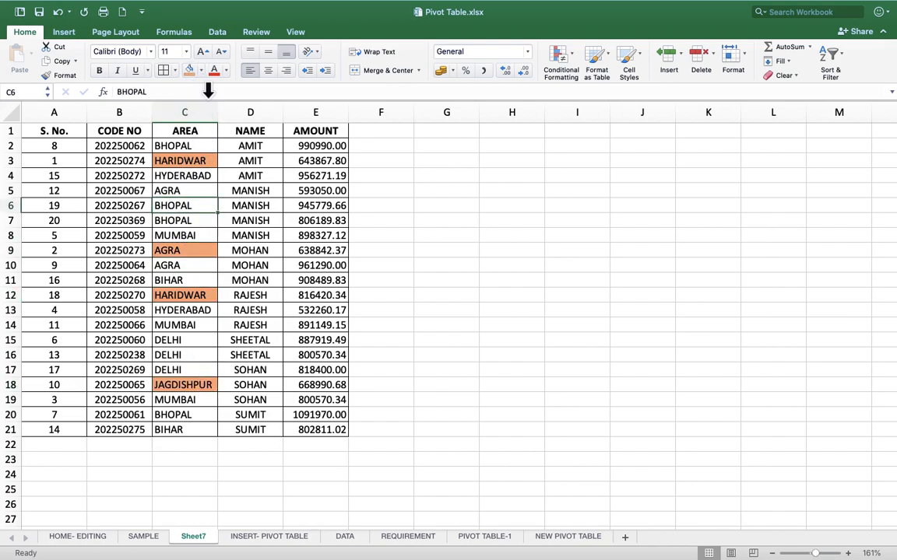
pyautogui.click(191, 70)
pyautogui.click(186, 428)
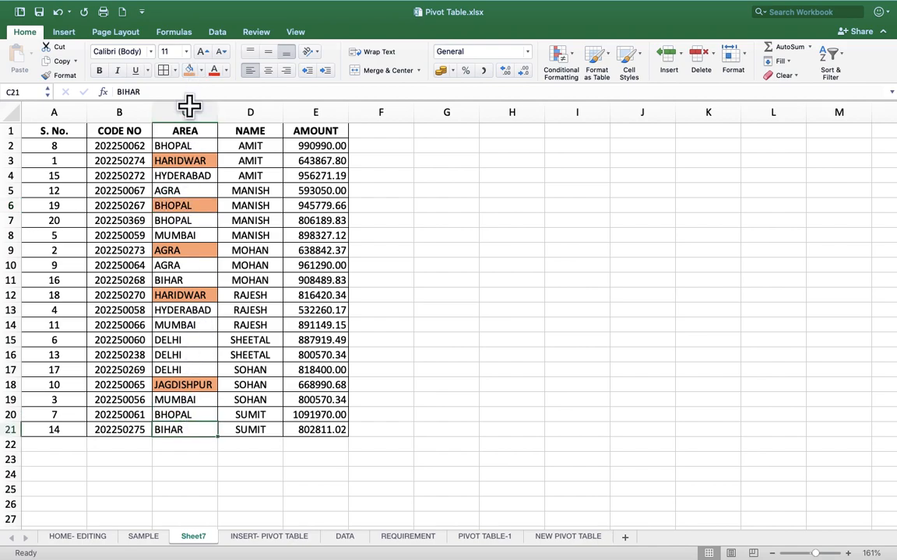
pyautogui.click(191, 72)
pyautogui.click(393, 219)
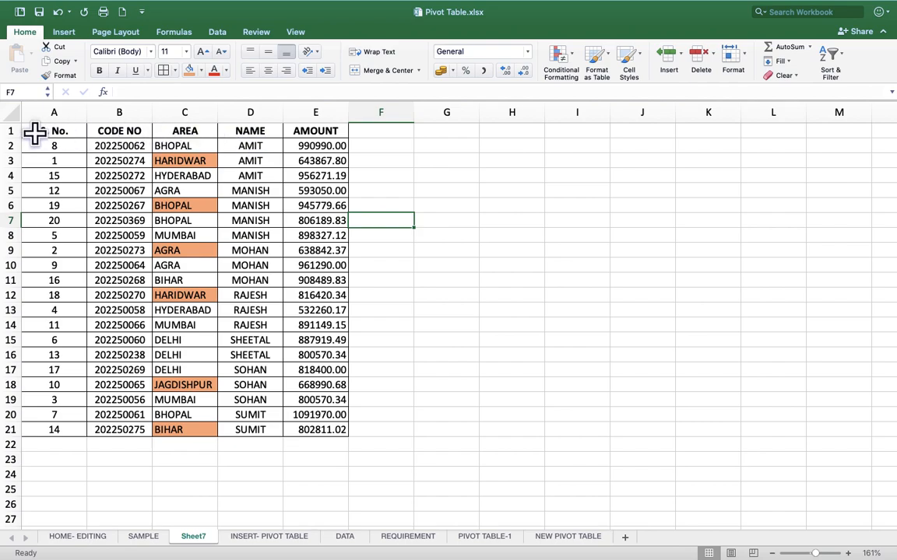
# Step: Start a custom sort on the table A1:E21 and set the NAME level's order to Z to A
pyautogui.moveTo(34, 134); pyautogui.dragTo(55, 148)
pyautogui.moveTo(136, 241); pyautogui.dragTo(301, 430)
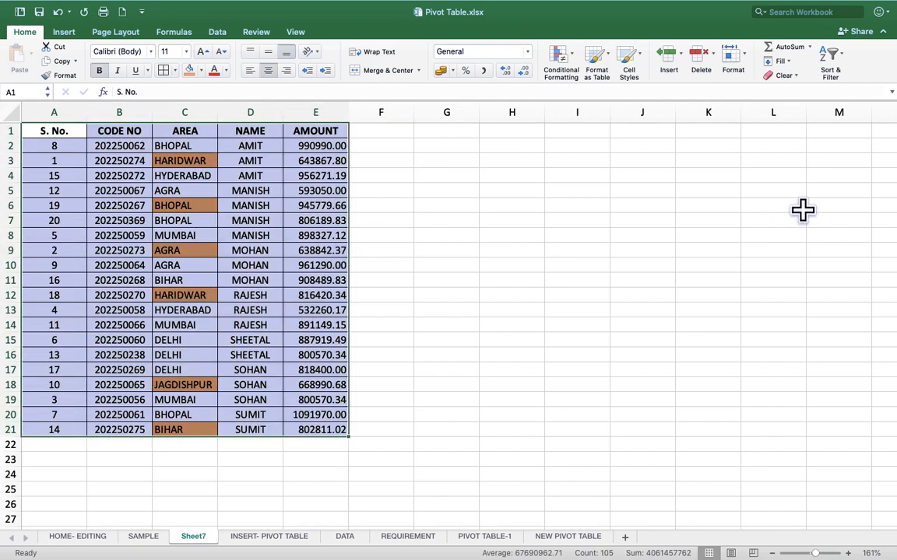
pyautogui.click(831, 62)
pyautogui.click(815, 106)
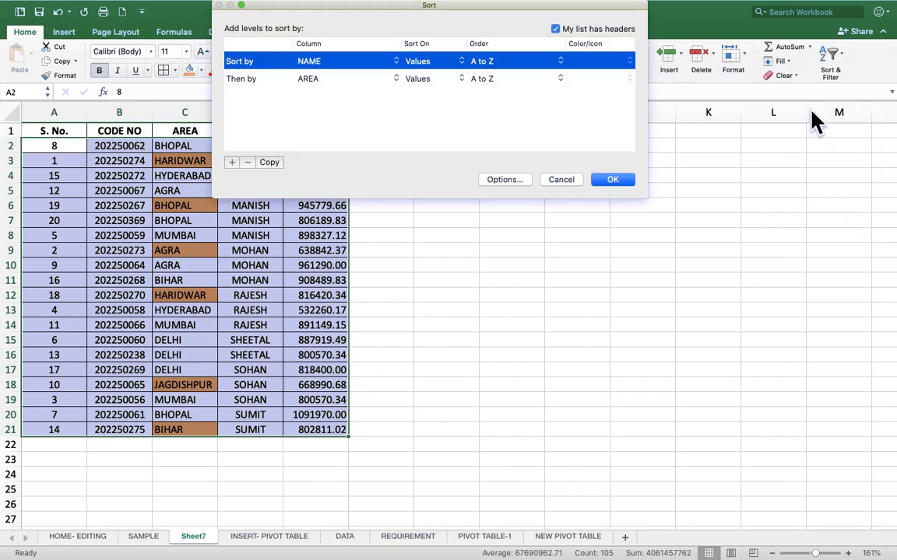
pyautogui.moveTo(420, 6)
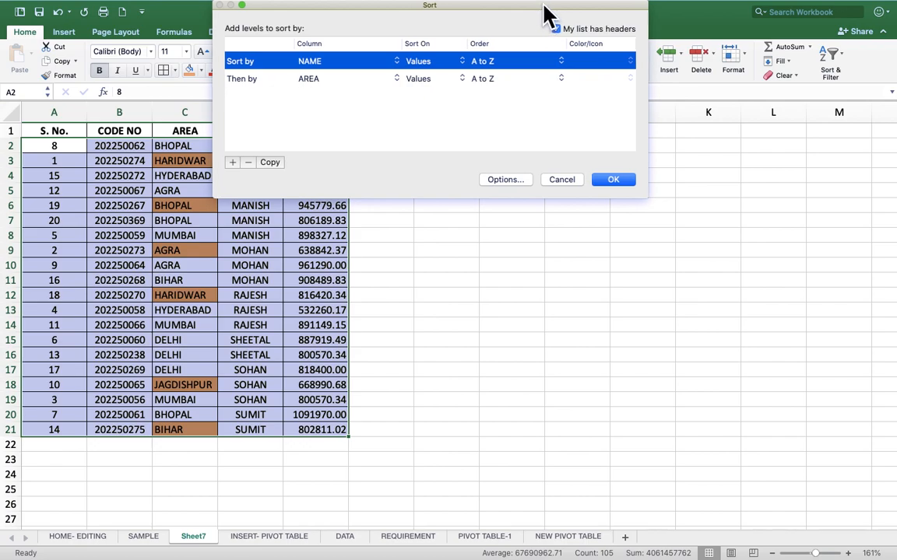
pyautogui.moveTo(549, 15); pyautogui.dragTo(699, 159)
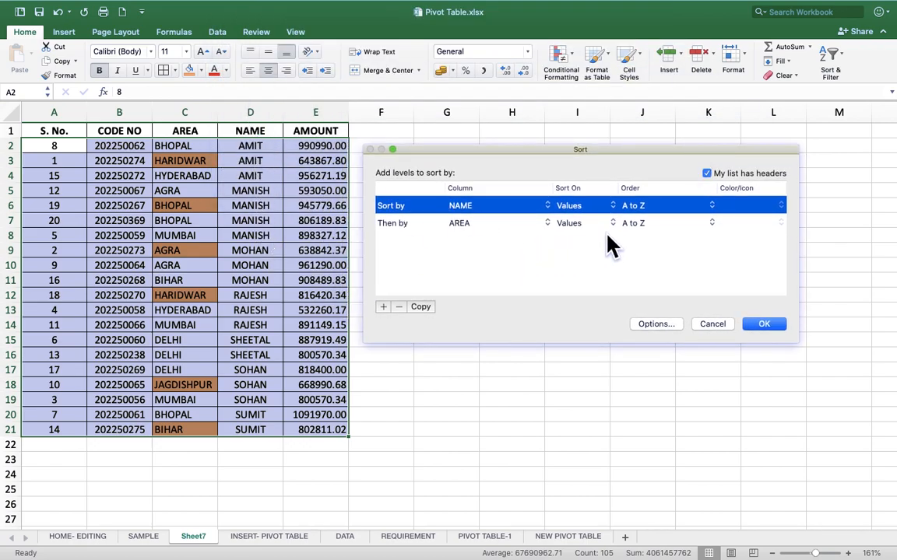
pyautogui.click(641, 212)
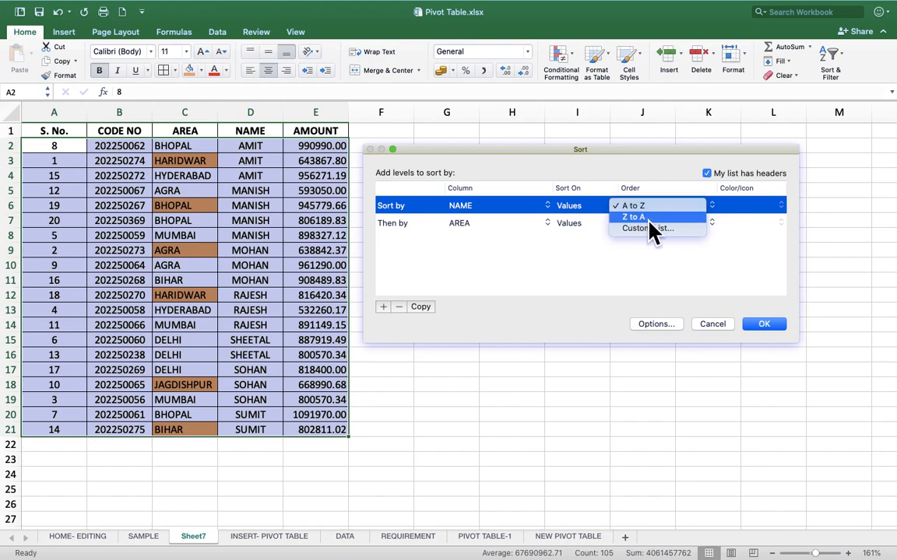
pyautogui.click(649, 222)
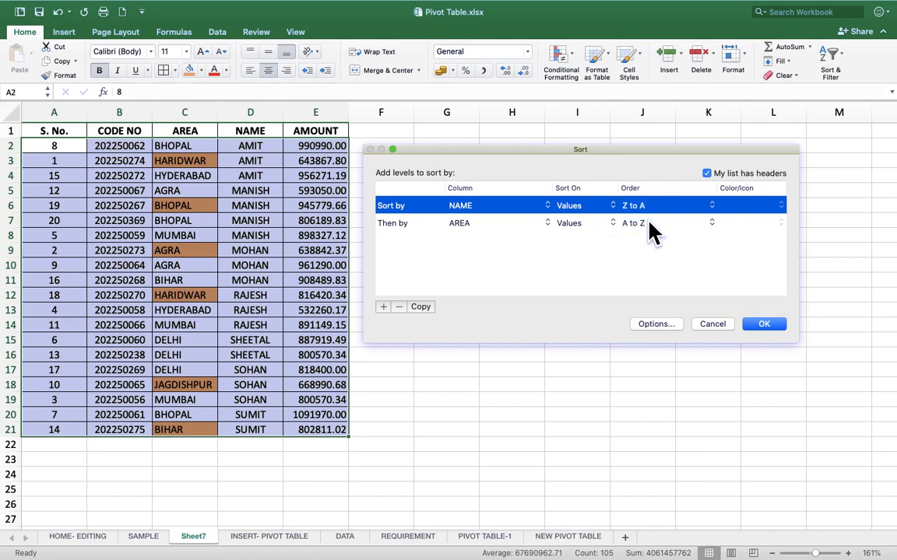
# Step: Set the AREA level to sort on Cell Color, keeping the NAME level sorted on Values
pyautogui.click(464, 229)
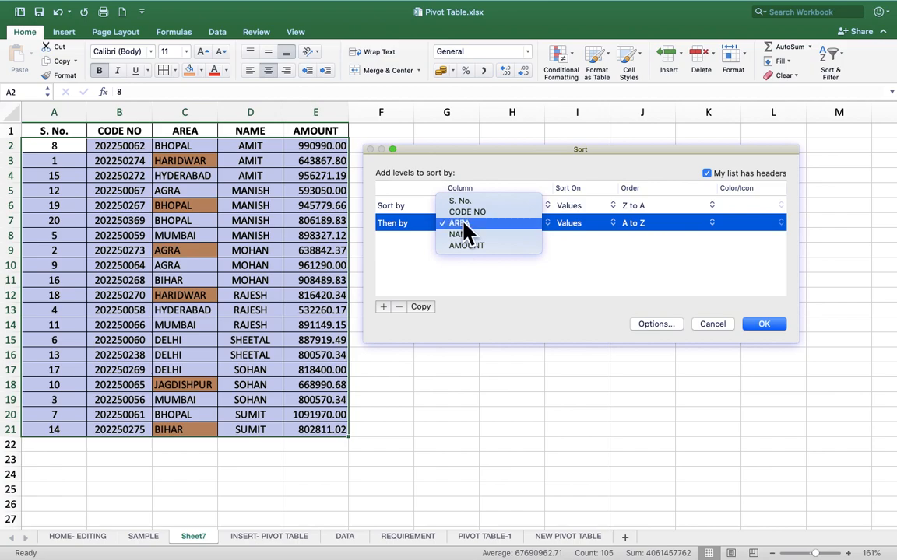
pyautogui.click(463, 223)
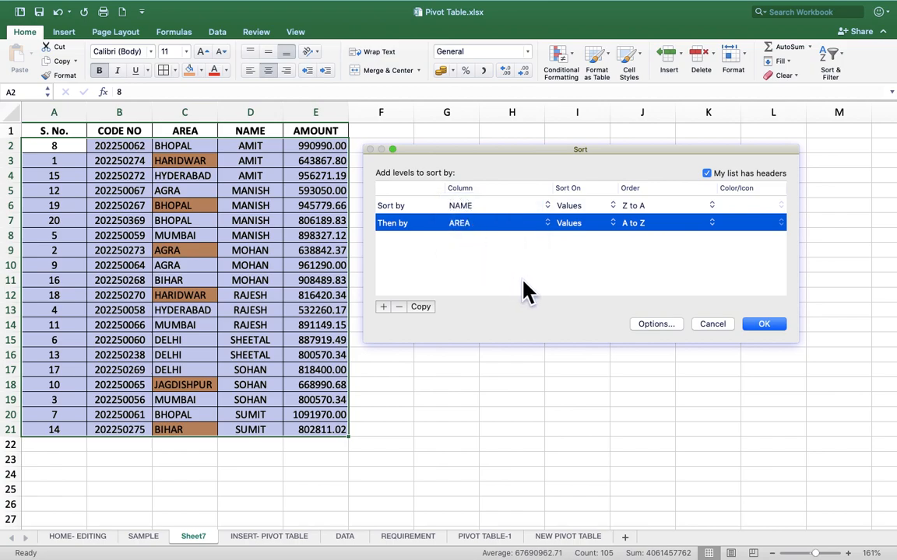
pyautogui.click(572, 207)
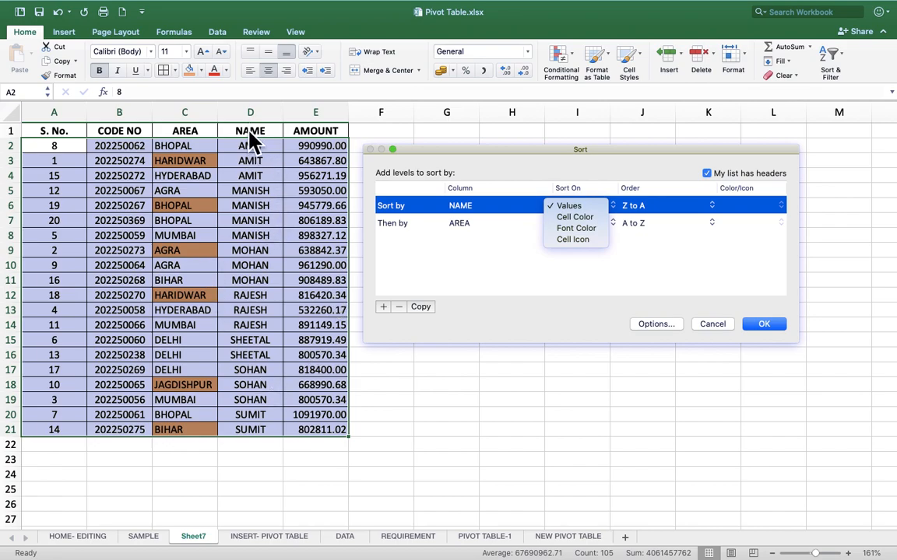
pyautogui.click(589, 267)
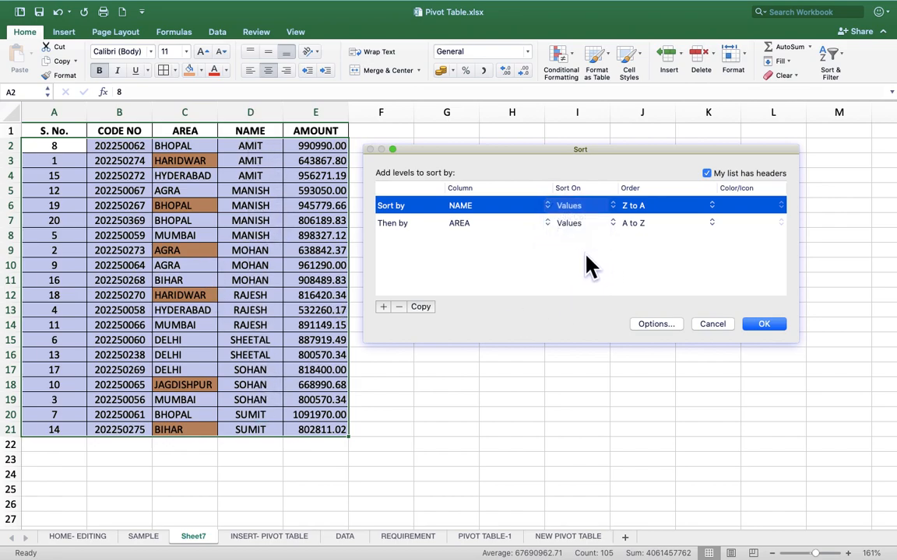
pyautogui.click(581, 223)
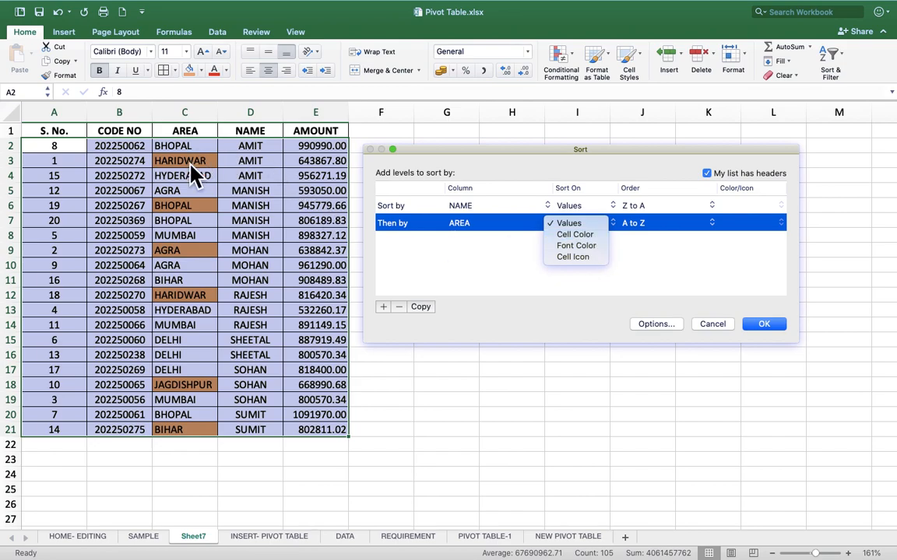
pyautogui.click(596, 235)
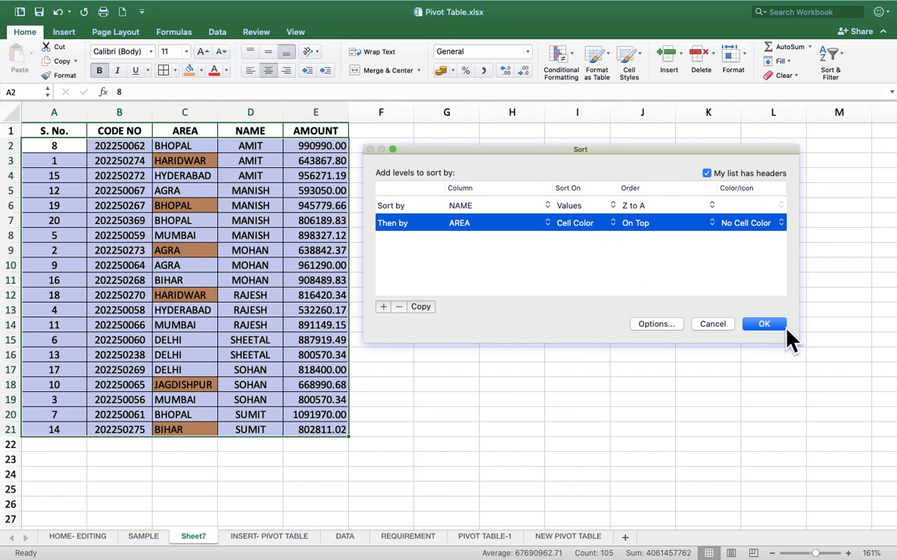
# Step: Place the light orange AREA cells On Top within the custom sort and apply it to the table
pyautogui.click(630, 222)
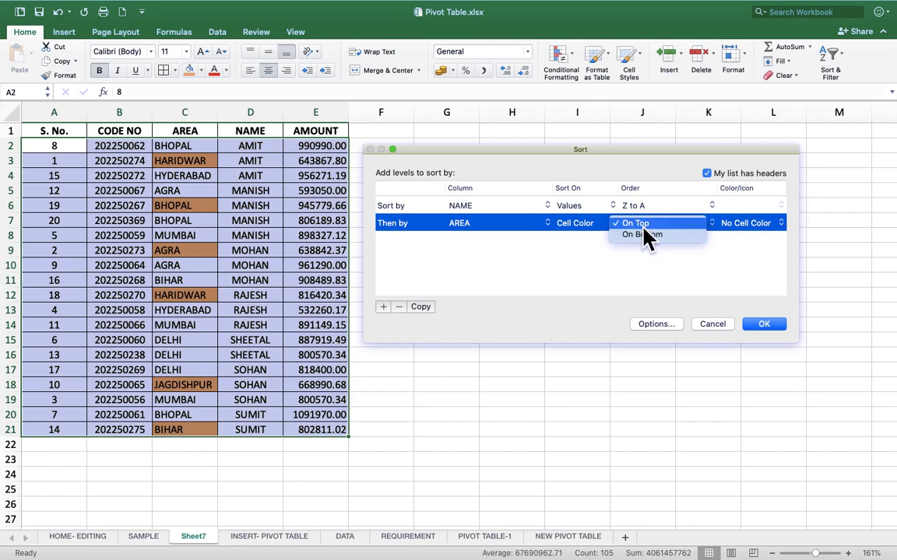
pyautogui.click(659, 276)
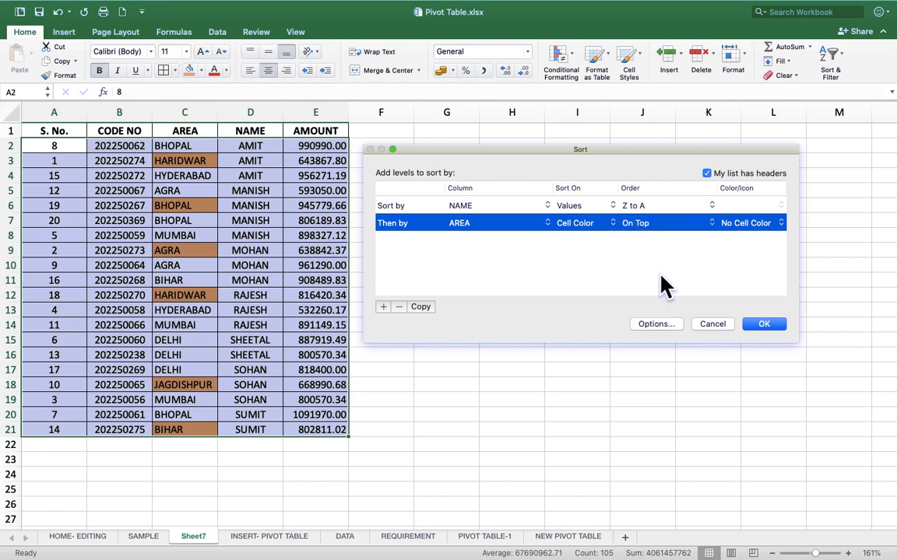
pyautogui.click(781, 224)
pyautogui.click(753, 241)
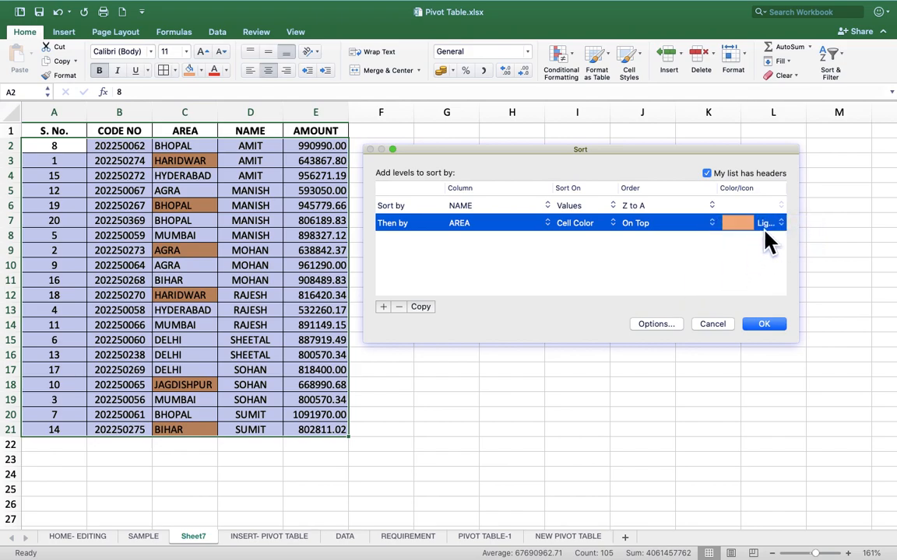
pyautogui.click(763, 325)
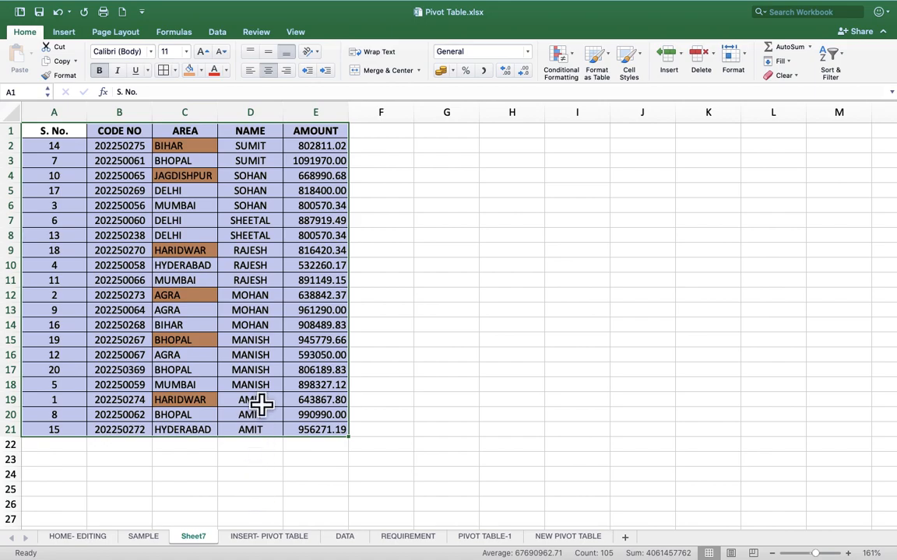
# Step: Examine the sorted NAME column and the position of the orange AREA cells within each name's block of rows
pyautogui.click(260, 431)
pyautogui.moveTo(265, 385); pyautogui.dragTo(260, 296)
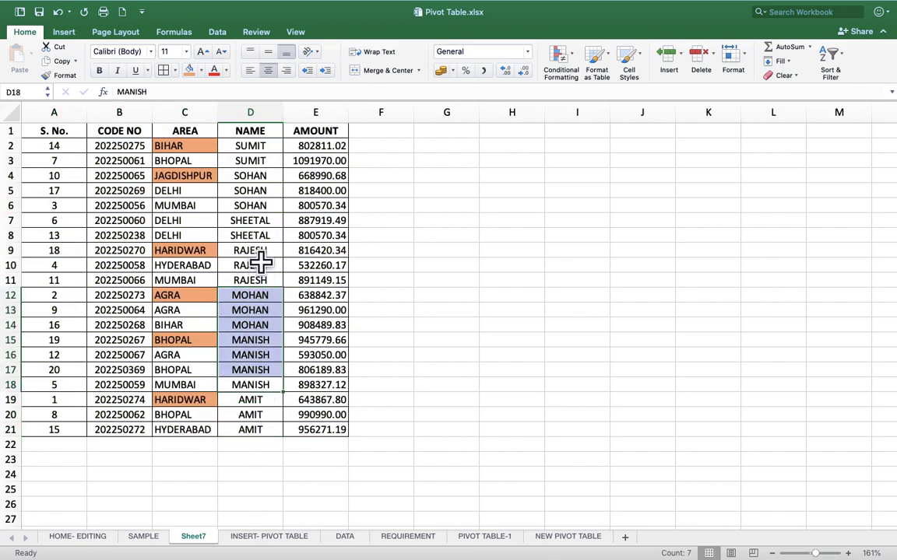
pyautogui.click(261, 146)
pyautogui.moveTo(262, 160); pyautogui.dragTo(253, 436)
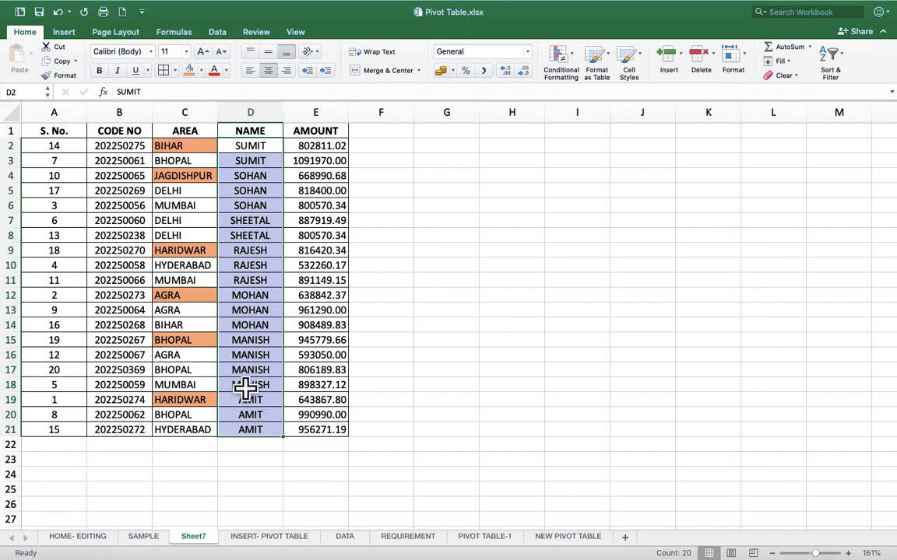
pyautogui.click(196, 148)
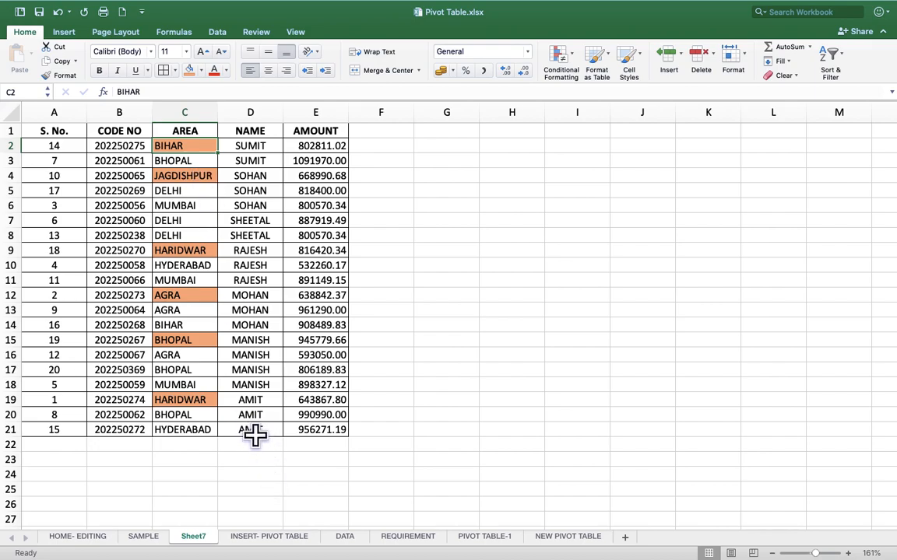
pyautogui.moveTo(60, 398); pyautogui.dragTo(317, 430)
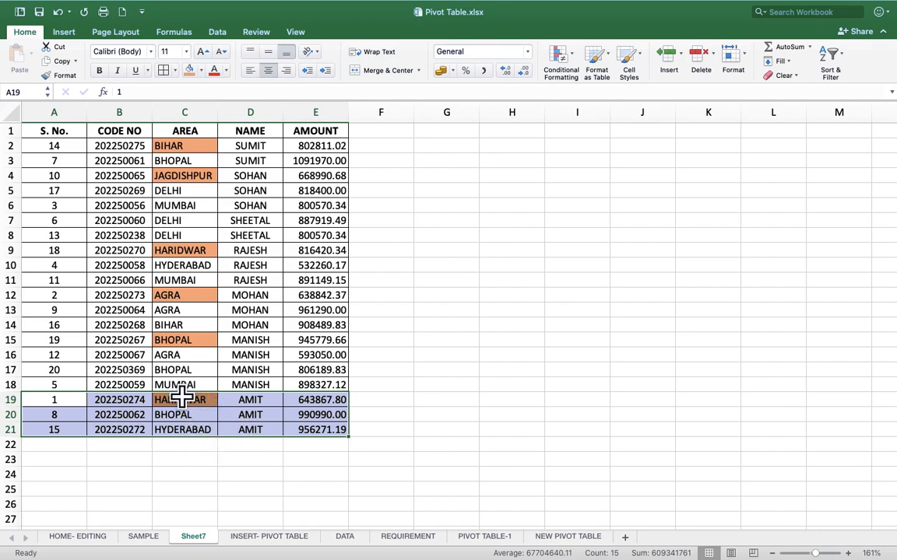
pyautogui.moveTo(315, 386); pyautogui.dragTo(50, 340)
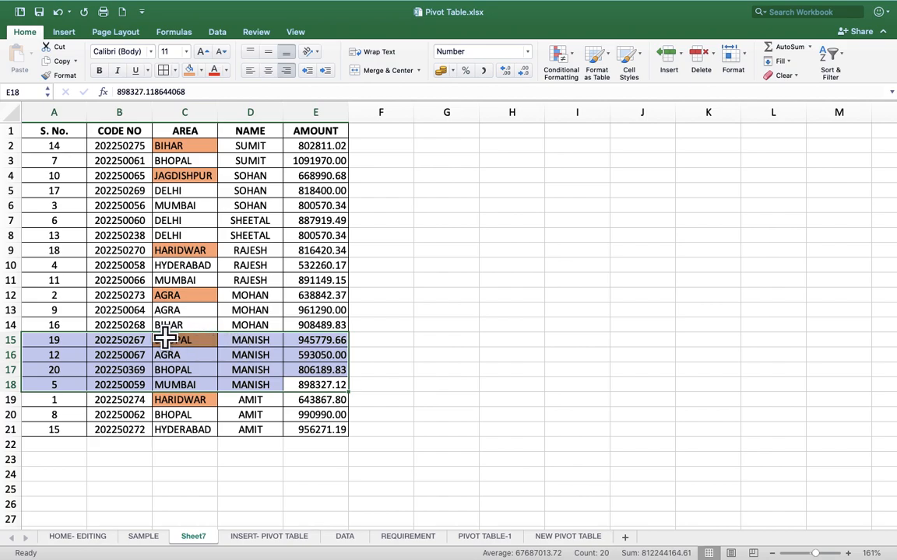
pyautogui.moveTo(334, 323); pyautogui.dragTo(40, 297)
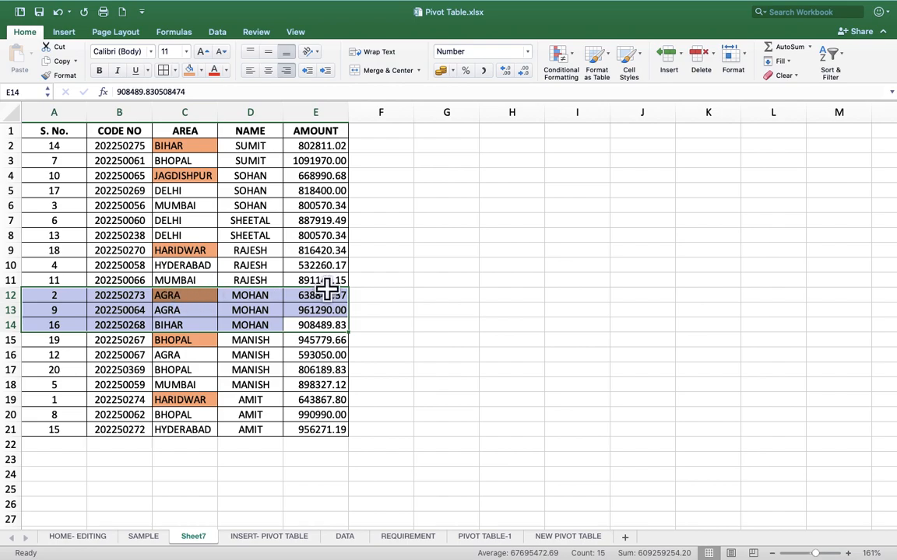
pyautogui.moveTo(327, 282); pyautogui.dragTo(36, 254)
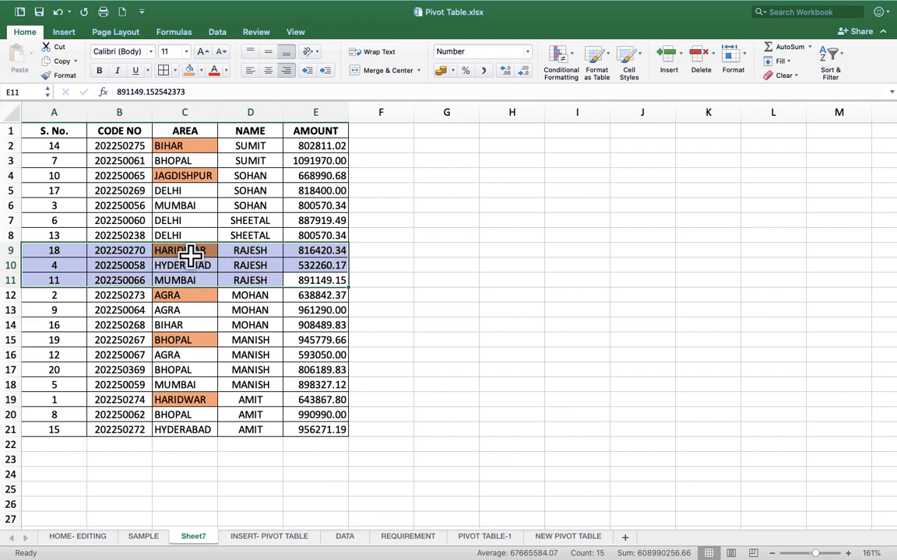
pyautogui.moveTo(318, 228); pyautogui.dragTo(10, 220)
pyautogui.moveTo(320, 200); pyautogui.dragTo(35, 176)
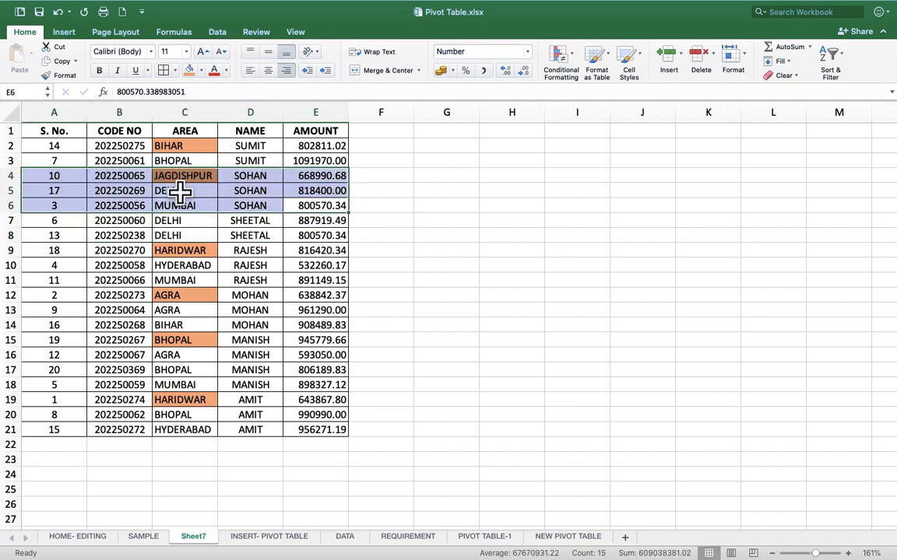
# Step: Re-sort the table A1:E21 with the AREA level's light orange cells On Bottom and highlight the last name's rows
pyautogui.moveTo(71, 132); pyautogui.dragTo(310, 432)
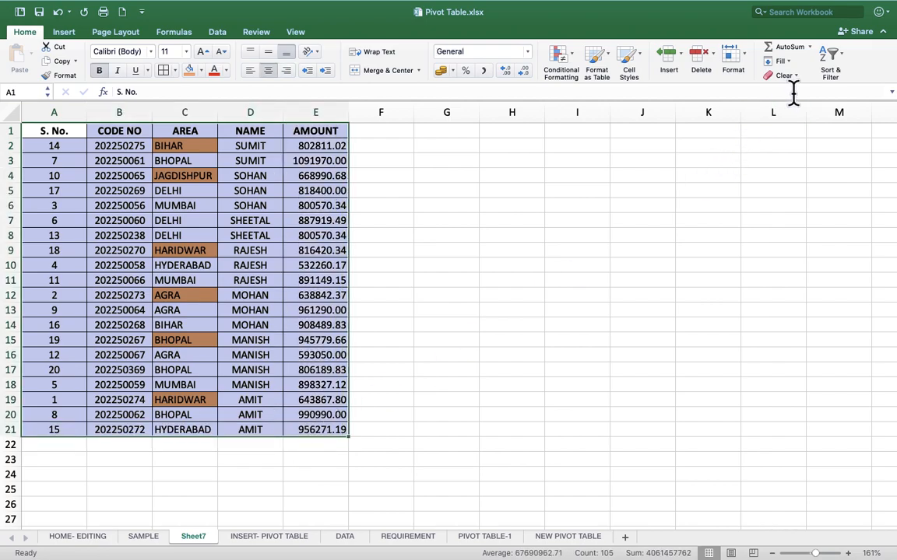
pyautogui.click(833, 75)
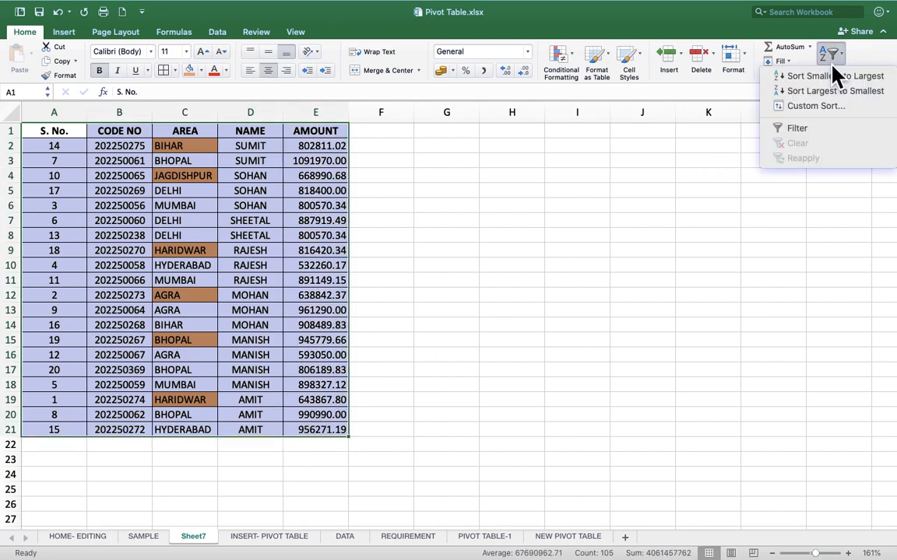
pyautogui.click(835, 111)
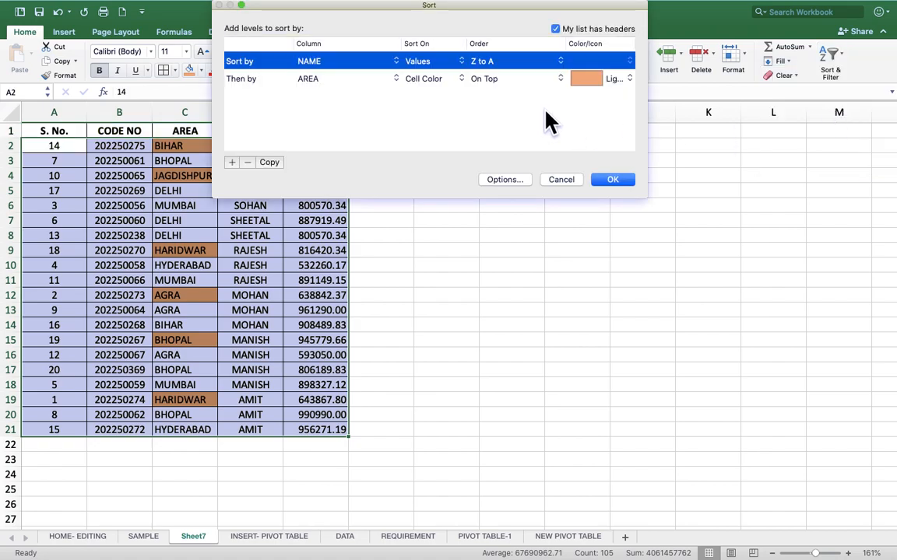
pyautogui.click(494, 80)
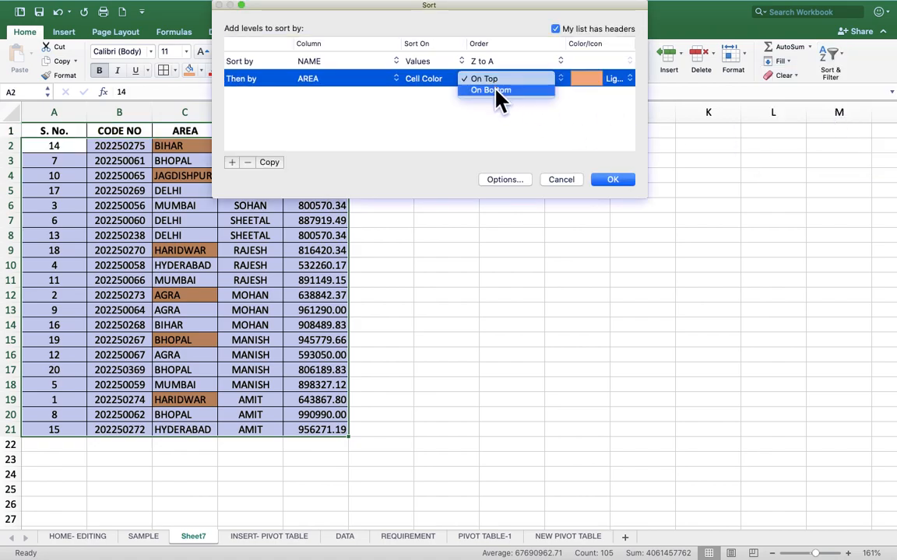
pyautogui.click(495, 91)
pyautogui.click(611, 179)
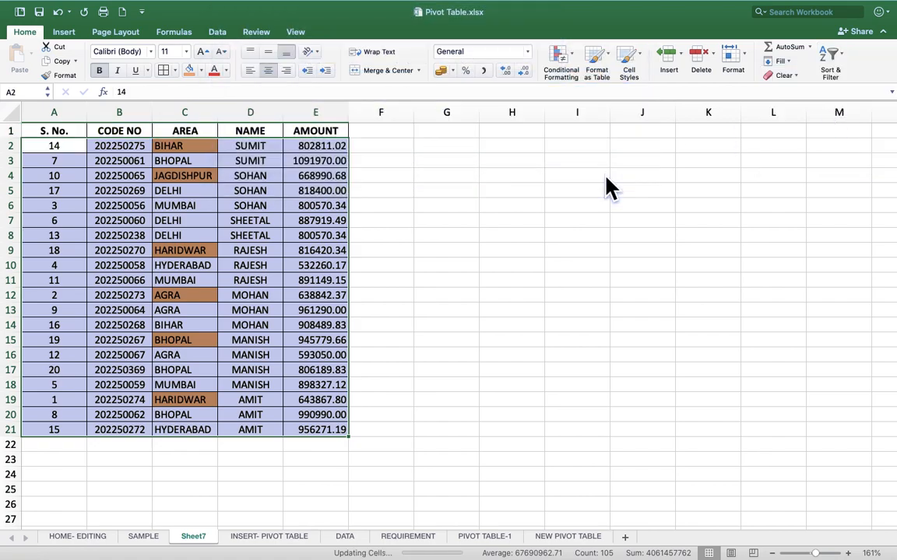
pyautogui.moveTo(327, 436); pyautogui.dragTo(124, 406)
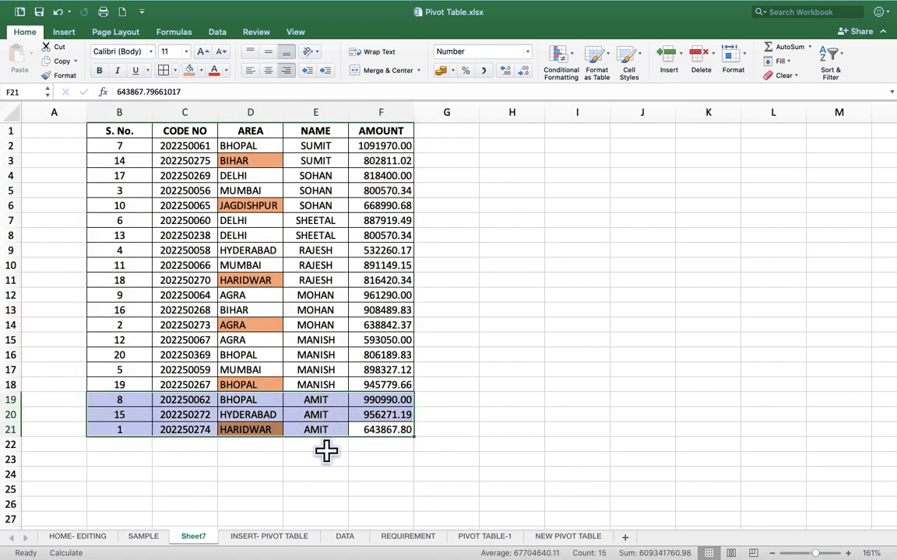
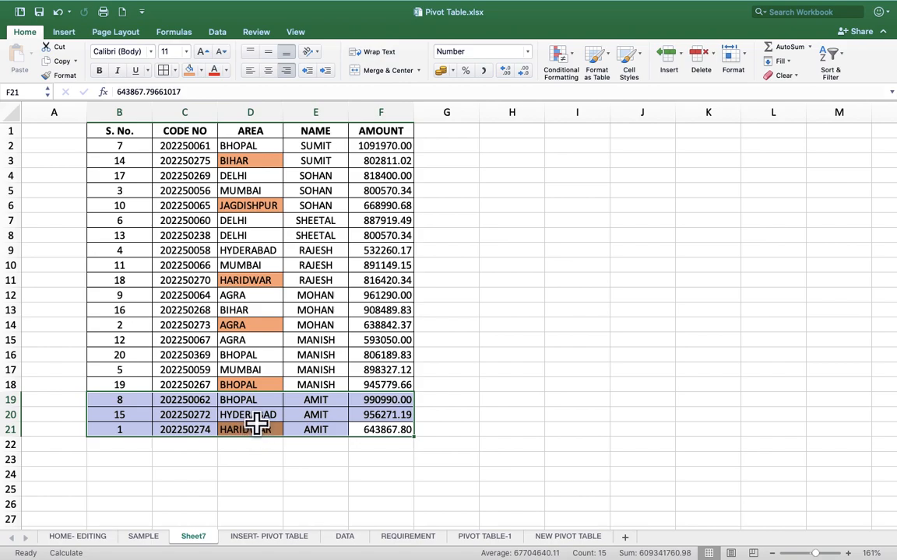
# Step: Make the text of the AREA cell D3 red and remove its fill
pyautogui.click(243, 163)
pyautogui.click(215, 69)
pyautogui.click(198, 70)
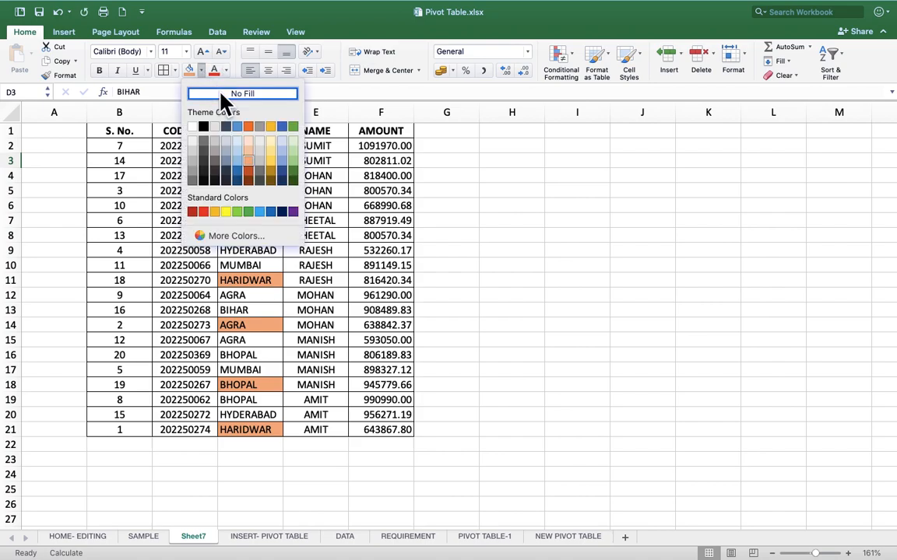
pyautogui.click(222, 92)
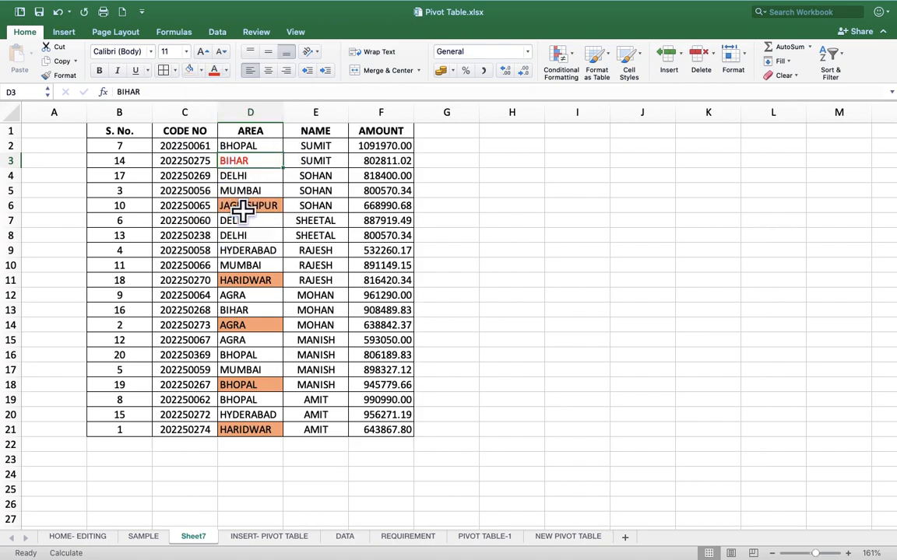
# Step: Turn on Filter for the table, select B1:F21 and remove the filter again
pyautogui.click(831, 70)
pyautogui.click(844, 129)
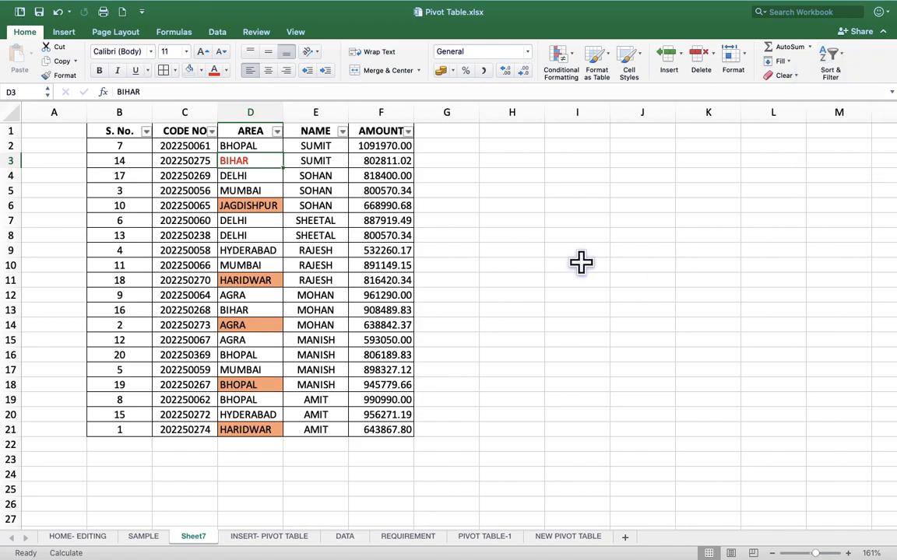
pyautogui.click(382, 231)
pyautogui.moveTo(118, 129); pyautogui.dragTo(380, 431)
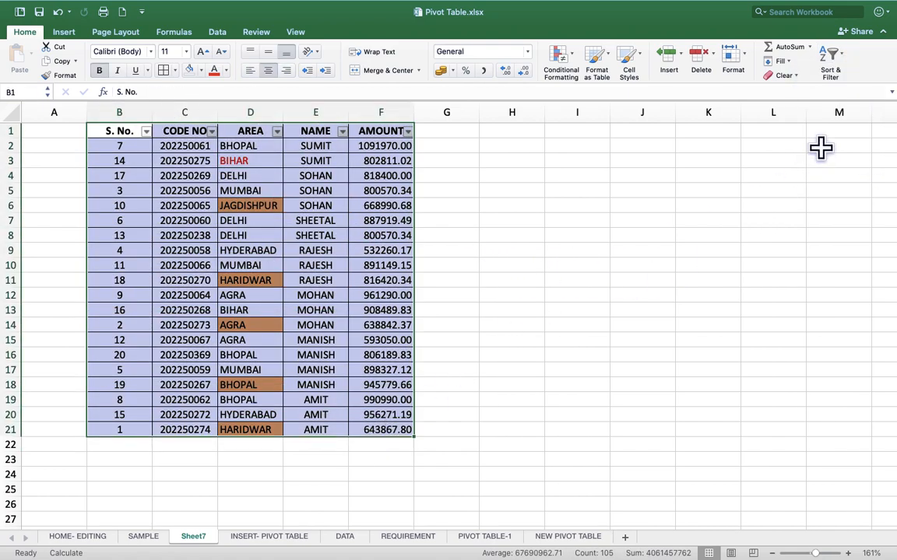
pyautogui.click(830, 59)
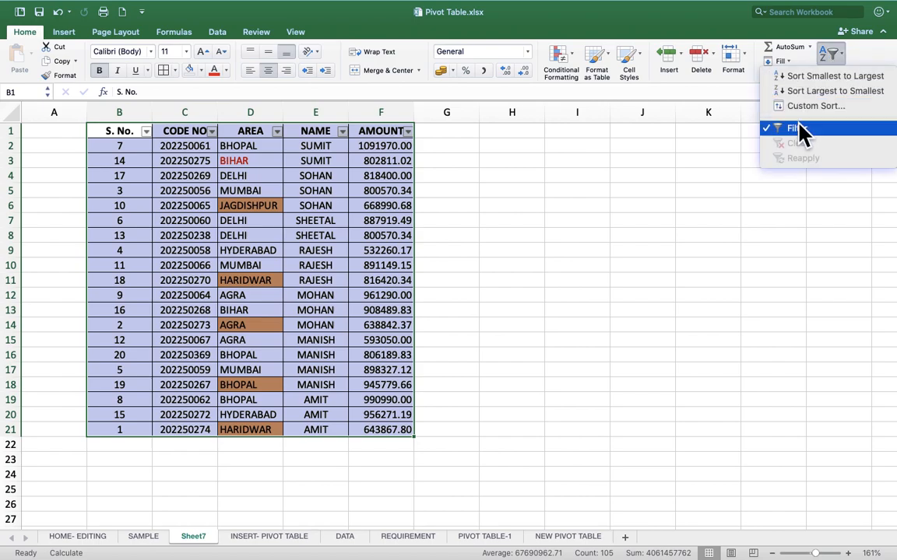
pyautogui.click(798, 131)
# Step: Open the custom sort for B1:F21, view the AREA level's Sort On options and cancel without sorting
pyautogui.click(830, 62)
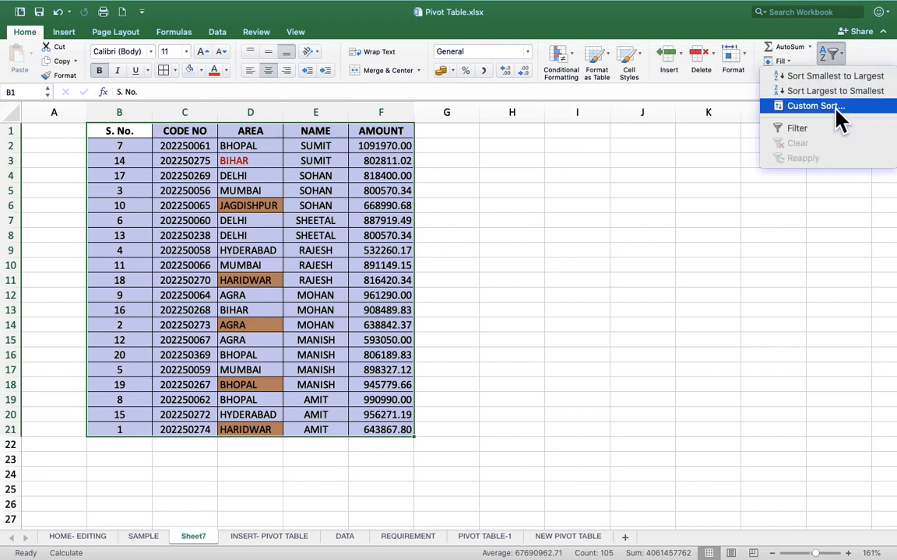
pyautogui.click(825, 106)
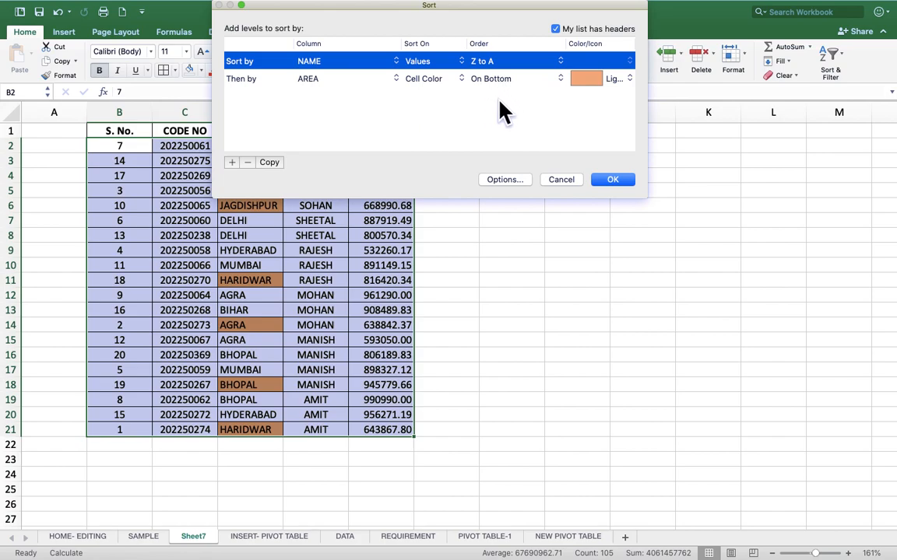
pyautogui.click(439, 81)
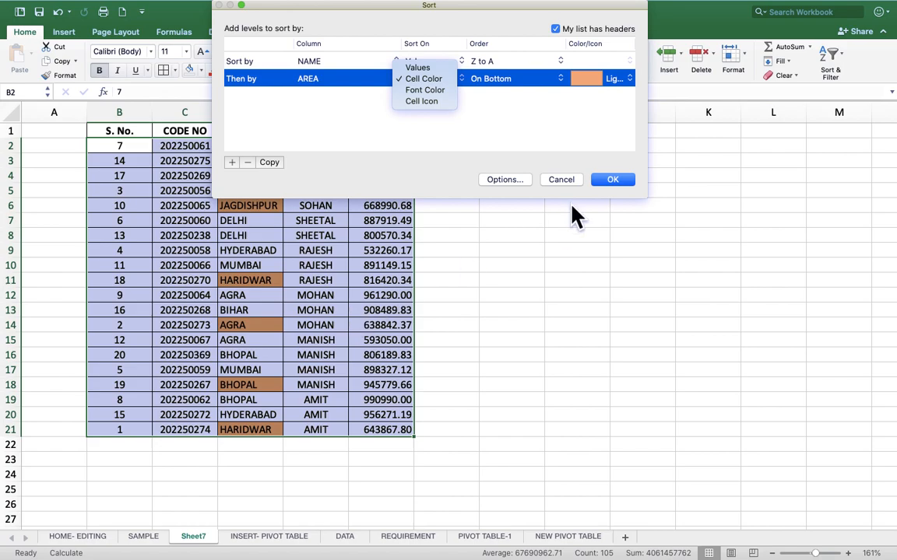
pyautogui.click(554, 186)
pyautogui.click(560, 180)
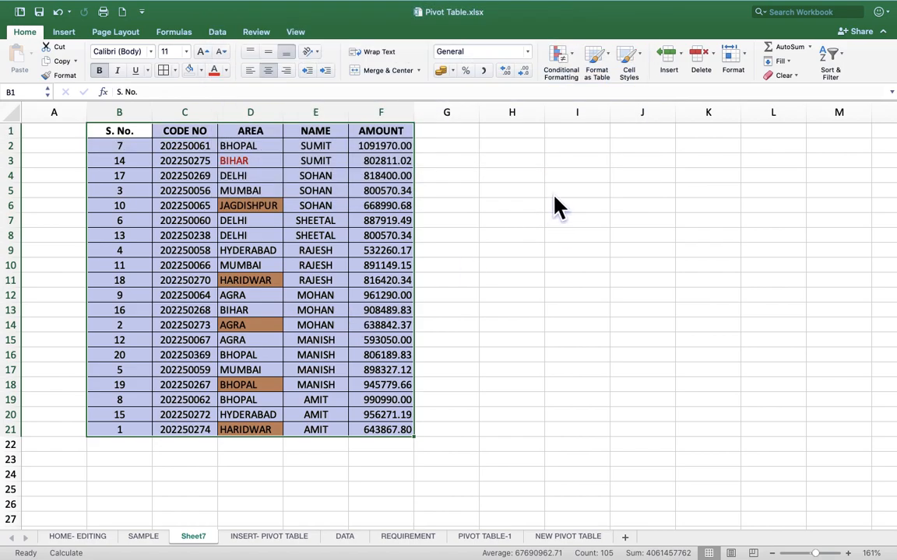
pyautogui.click(650, 204)
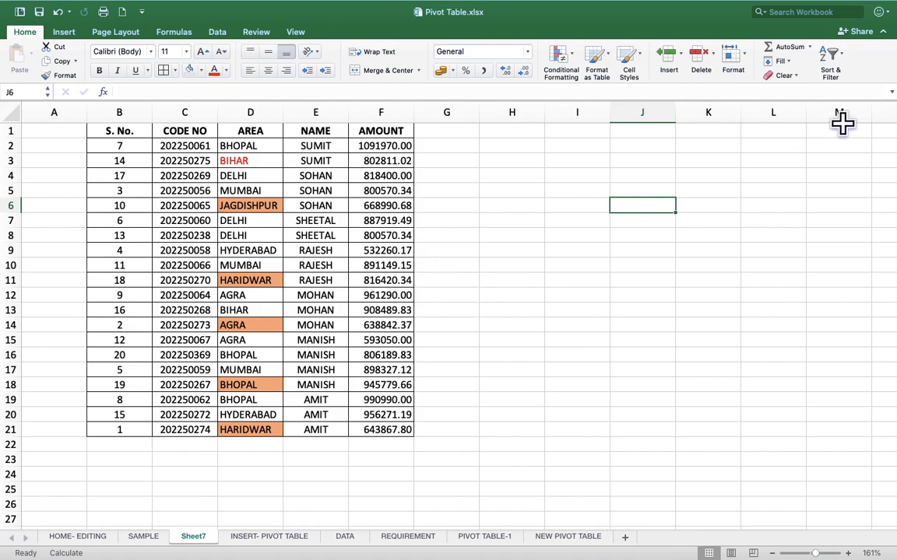
pyautogui.click(504, 220)
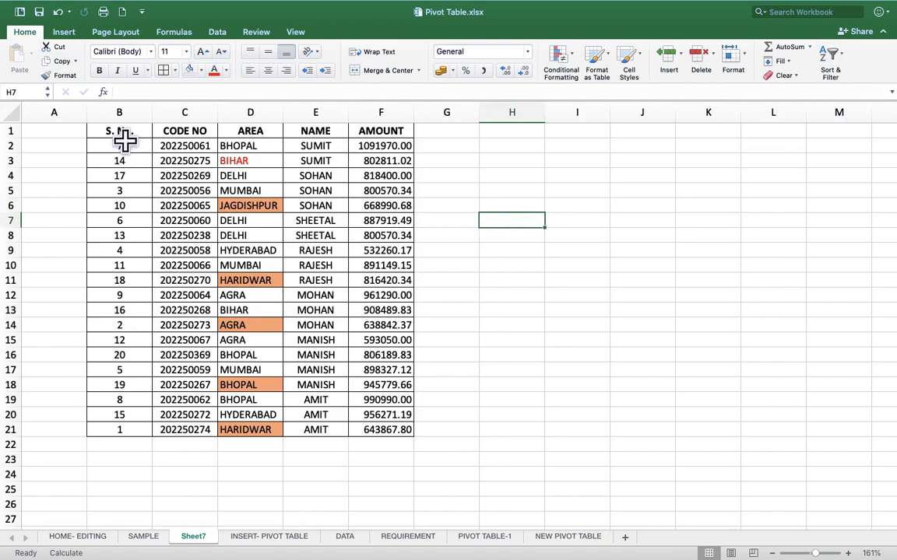
# Step: Review the Custom Sort and Filter entries in the notes on the HOME- EDITING sheet and return to Sheet7
pyautogui.click(84, 537)
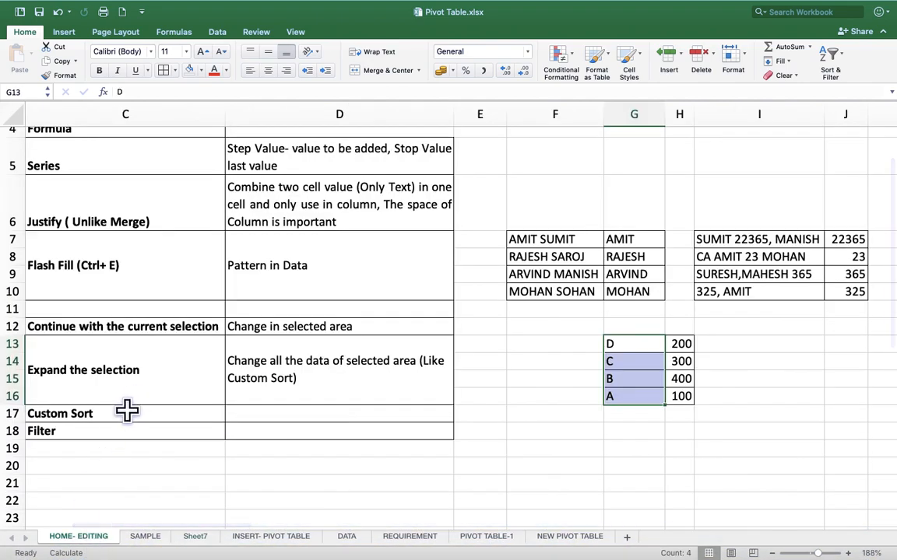
pyautogui.click(82, 416)
pyautogui.click(75, 434)
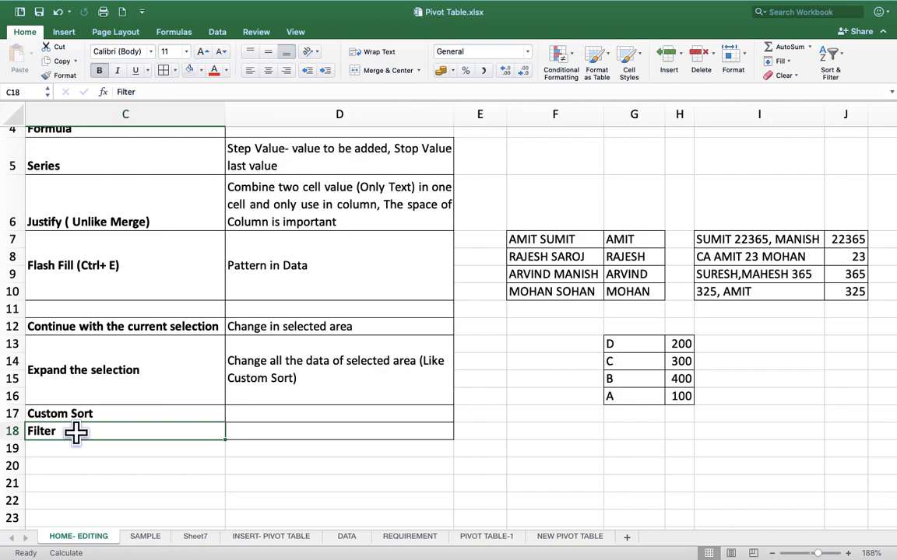
pyautogui.click(162, 539)
pyautogui.click(208, 540)
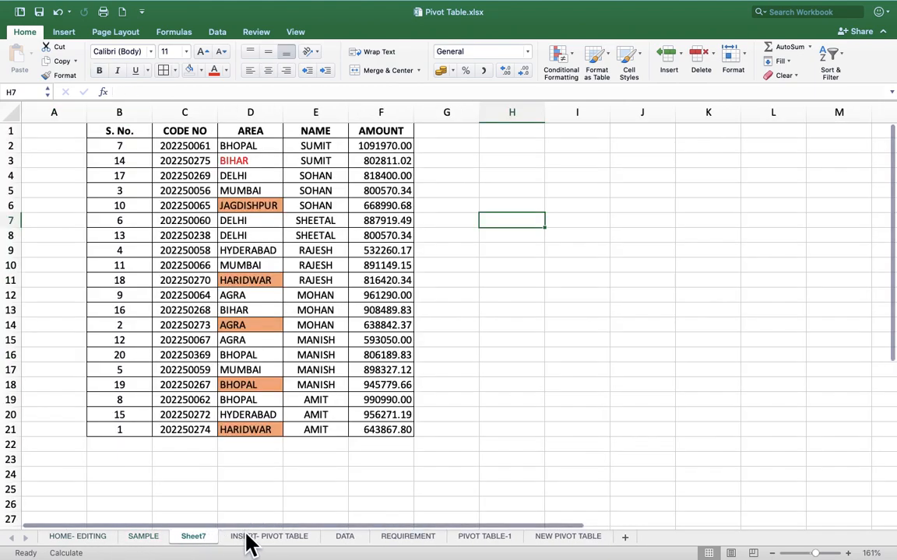
# Step: Turn on Filter for the header row of the table on Sheet7 and reselect row 1
pyautogui.click(490, 176)
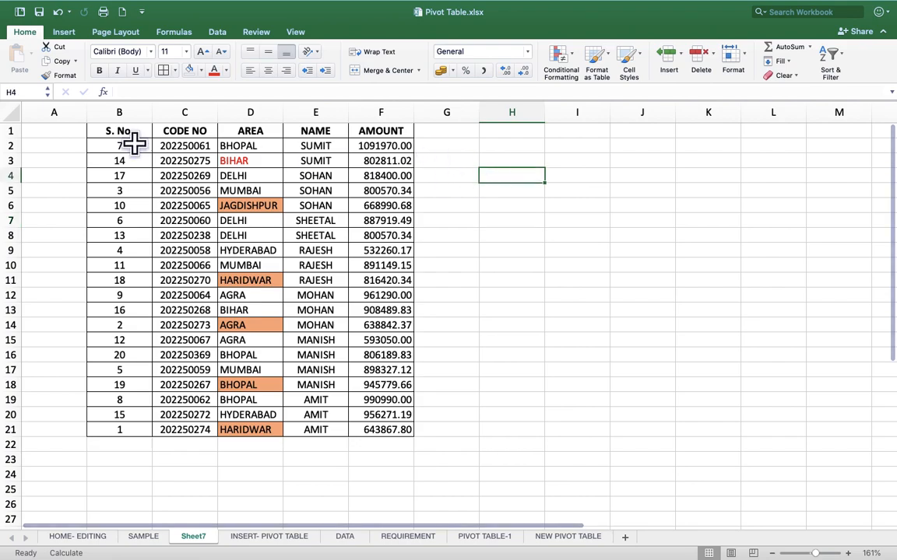
pyautogui.click(12, 131)
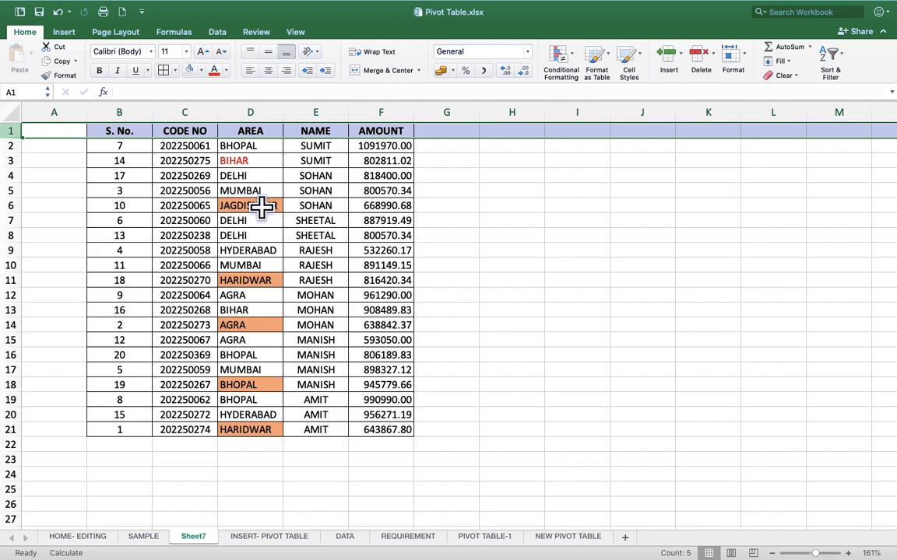
pyautogui.click(189, 190)
pyautogui.click(11, 130)
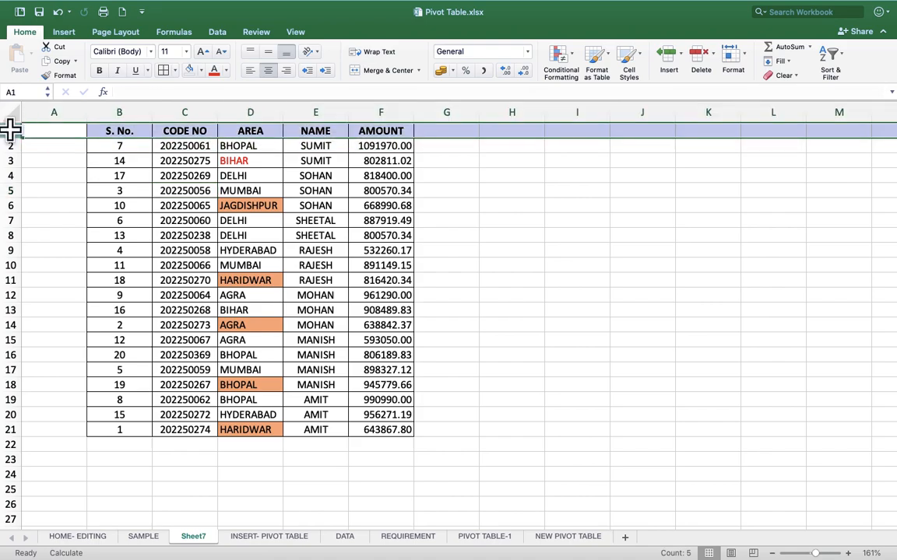
pyautogui.click(832, 53)
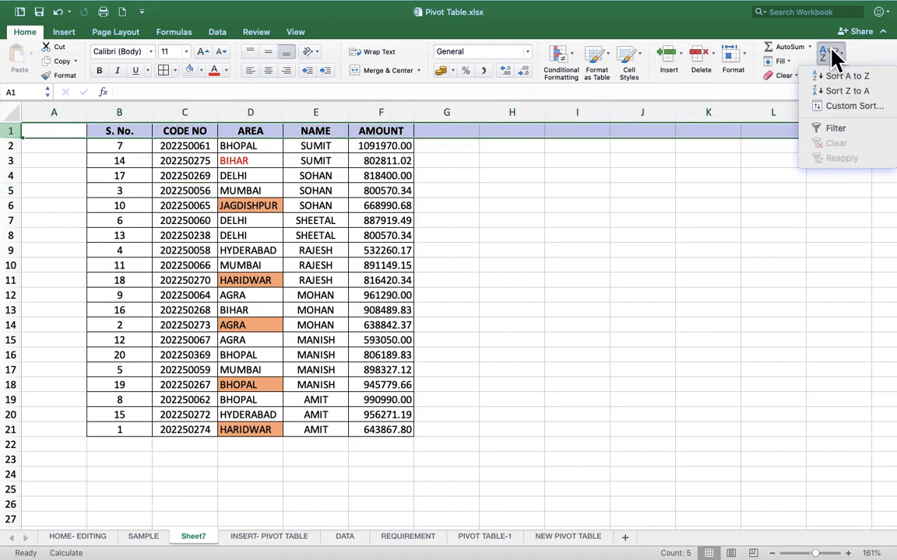
pyautogui.click(841, 128)
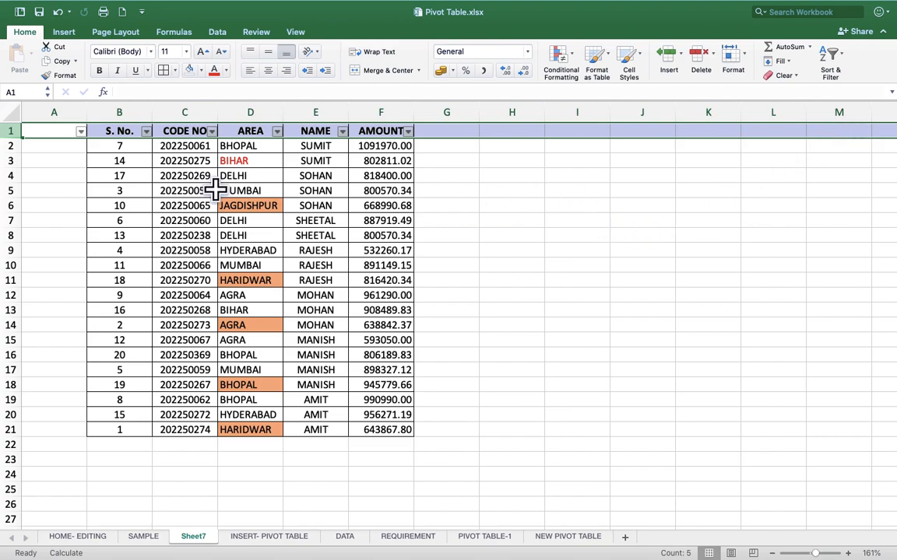
pyautogui.click(123, 158)
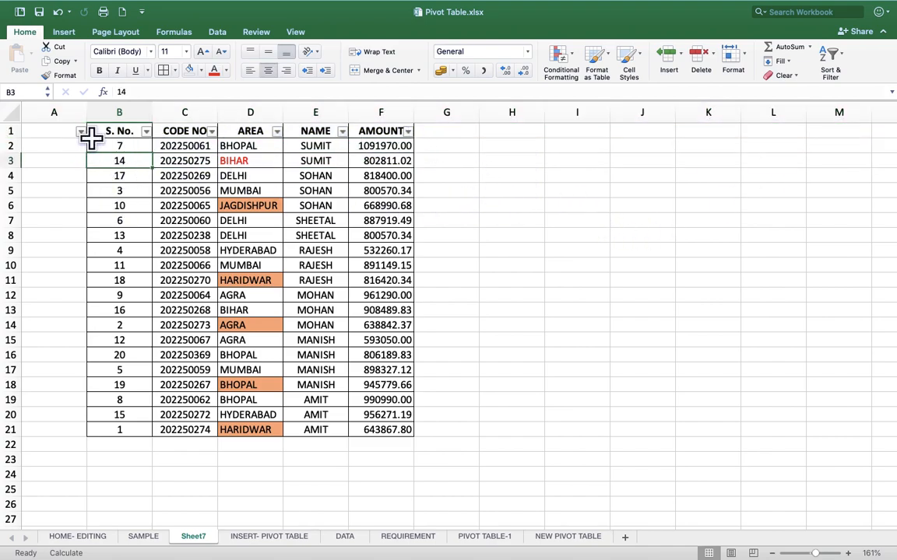
pyautogui.click(9, 131)
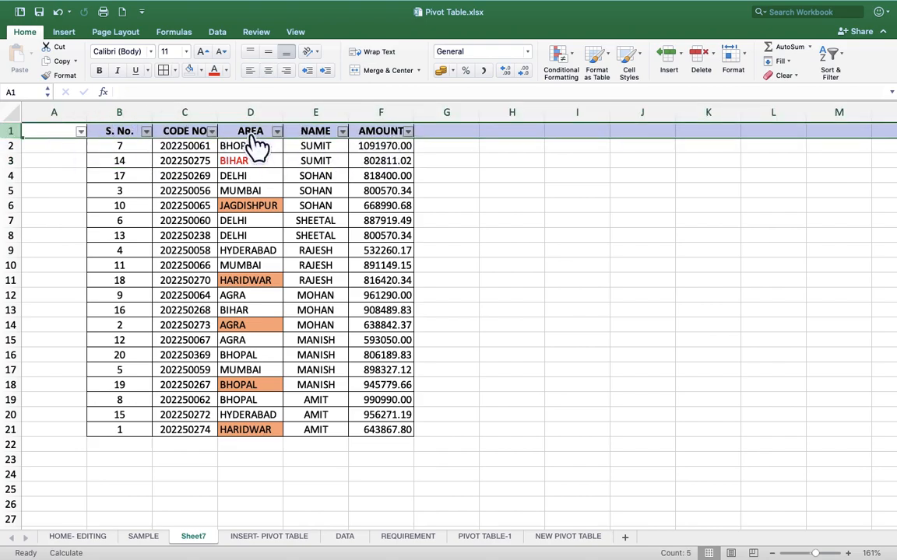
# Step: View the AMOUNT filter options, then filter the NAME column to only the first, third and fourth names listed
pyautogui.click(406, 130)
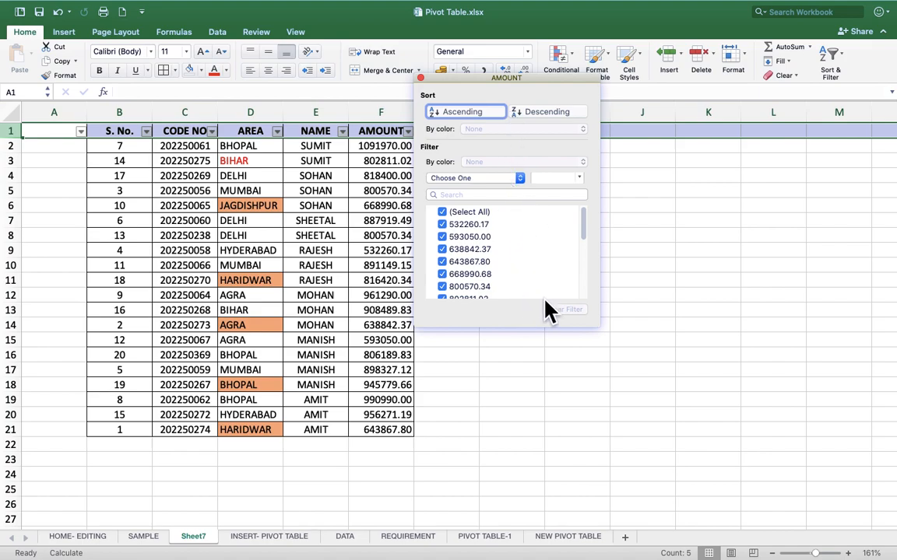
pyautogui.click(646, 234)
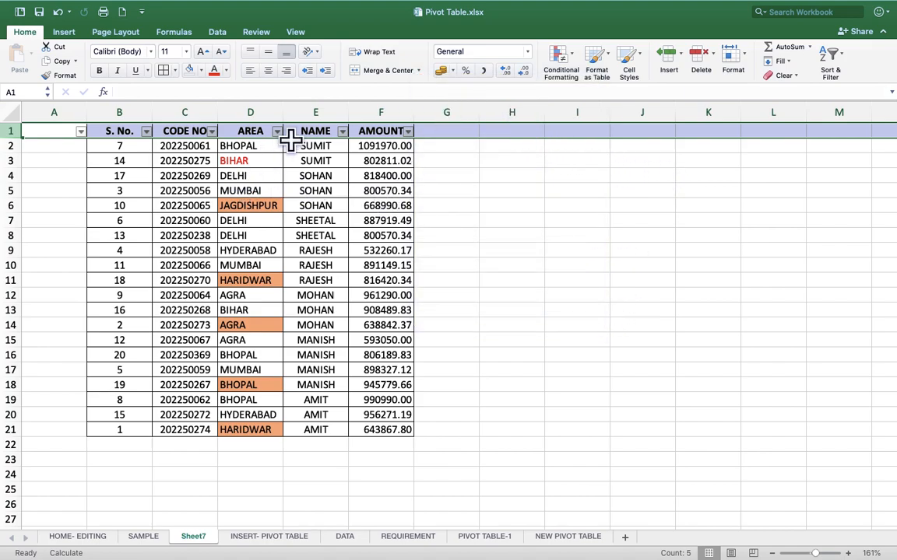
pyautogui.click(343, 132)
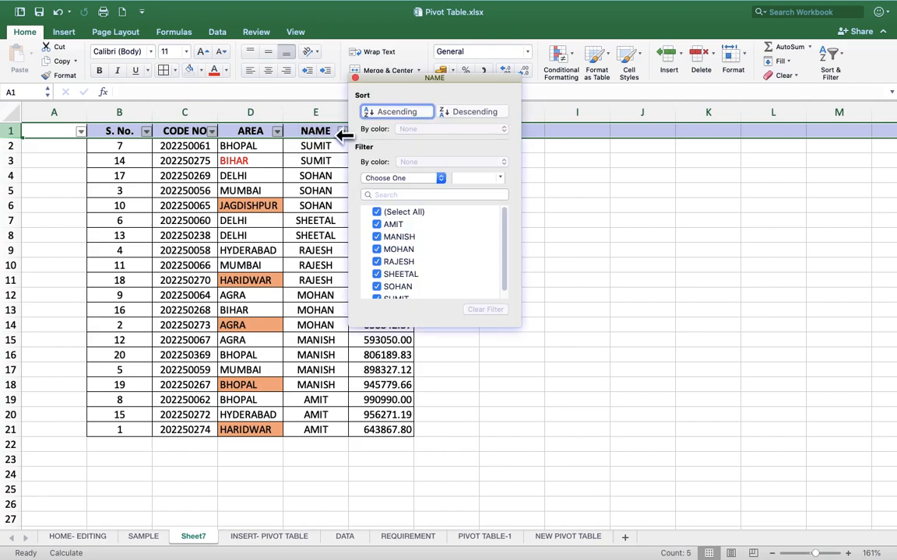
pyautogui.click(387, 216)
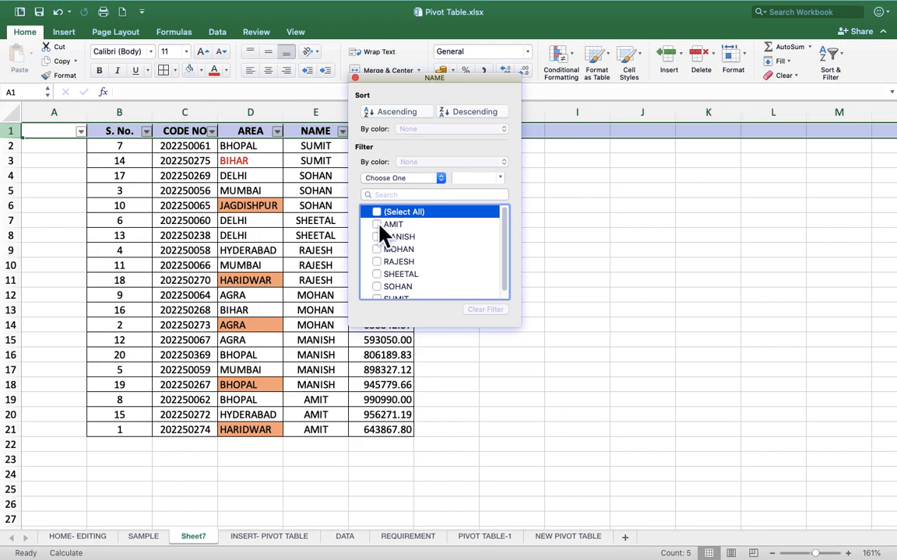
pyautogui.click(380, 226)
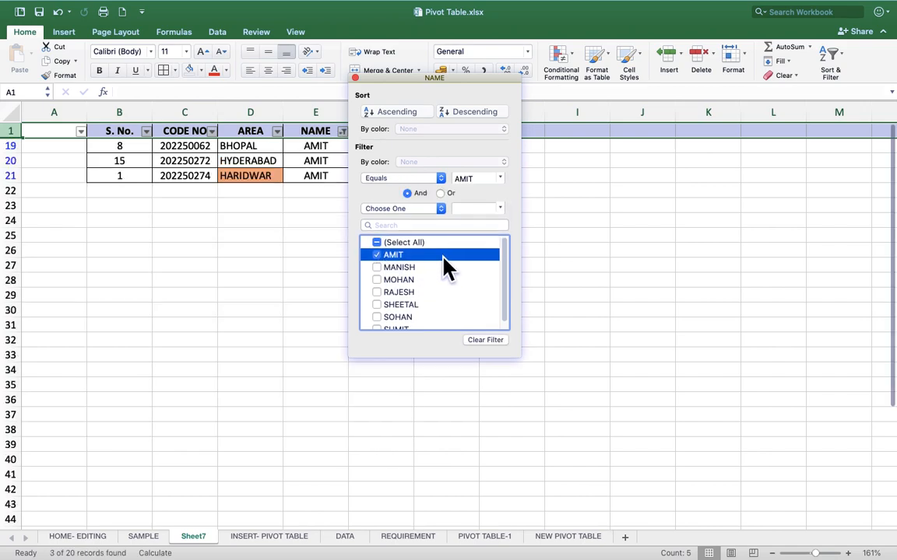
pyautogui.click(378, 279)
pyautogui.click(379, 293)
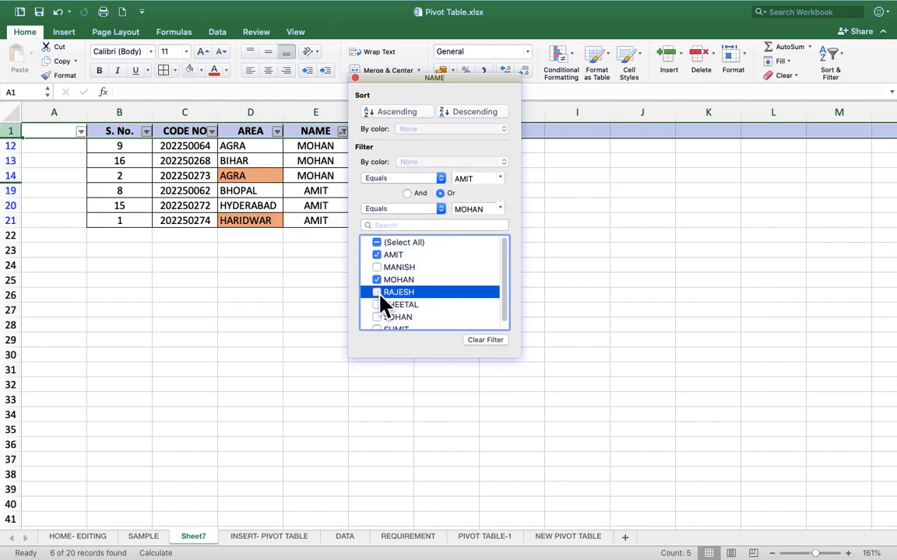
pyautogui.click(590, 320)
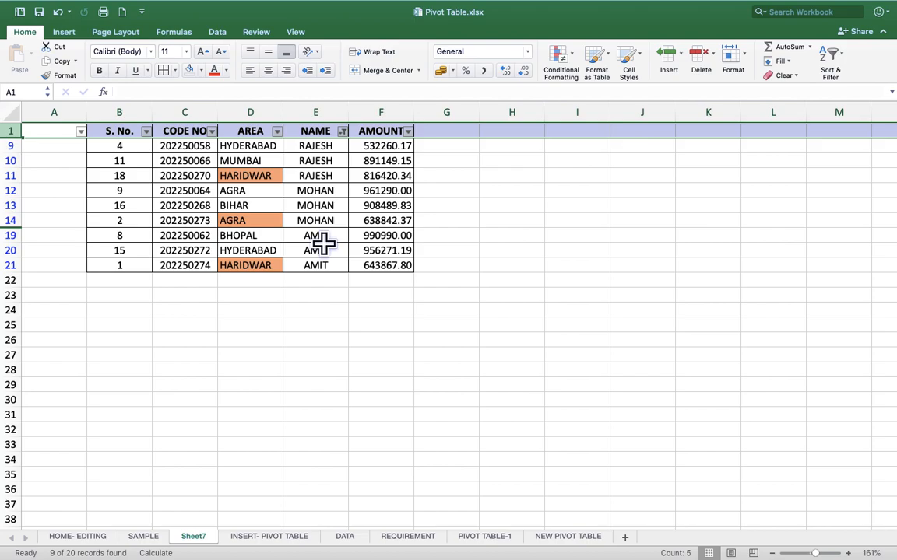
# Step: Filter the AREA column to show only AGRA and BIHAR
pyautogui.click(277, 132)
pyautogui.click(315, 214)
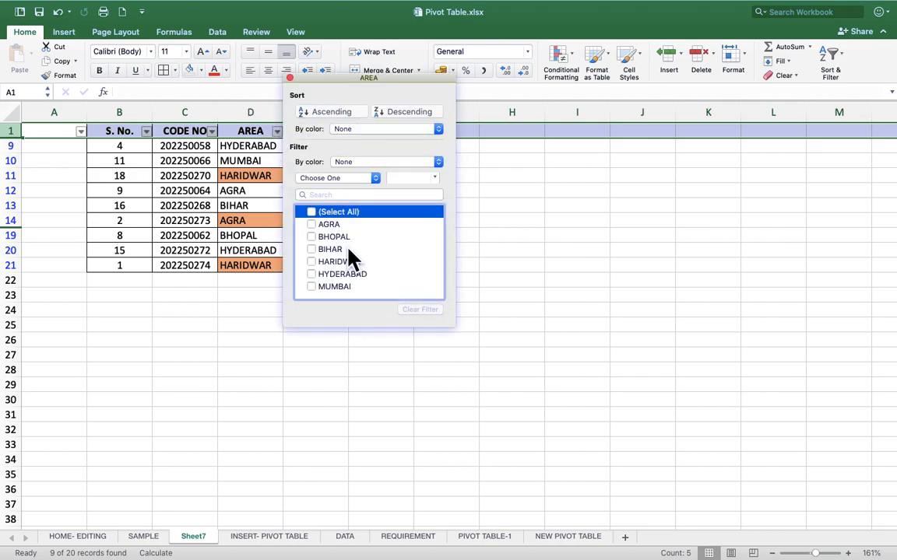
pyautogui.click(323, 224)
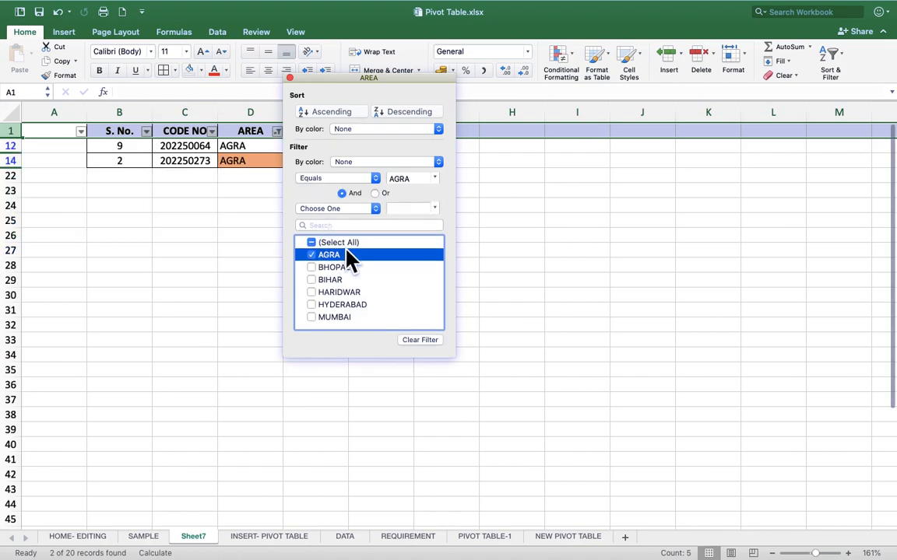
pyautogui.click(333, 281)
pyautogui.click(514, 240)
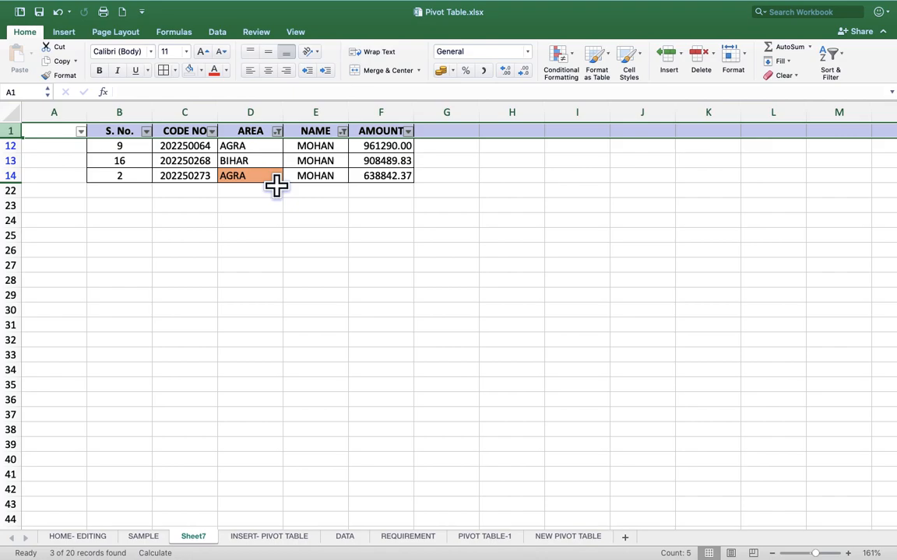
pyautogui.click(294, 204)
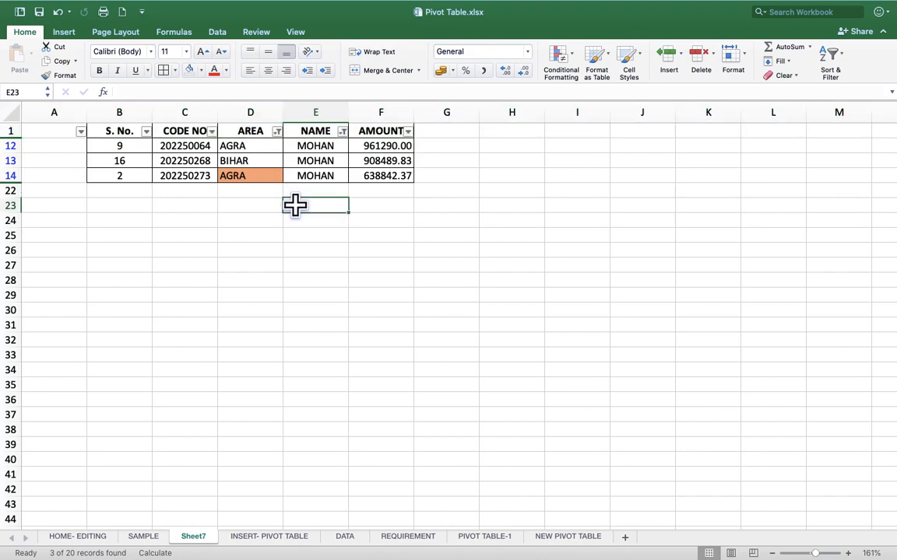
# Step: Select all items again in the AREA and NAME filters and check the NAME filter's list
pyautogui.click(277, 132)
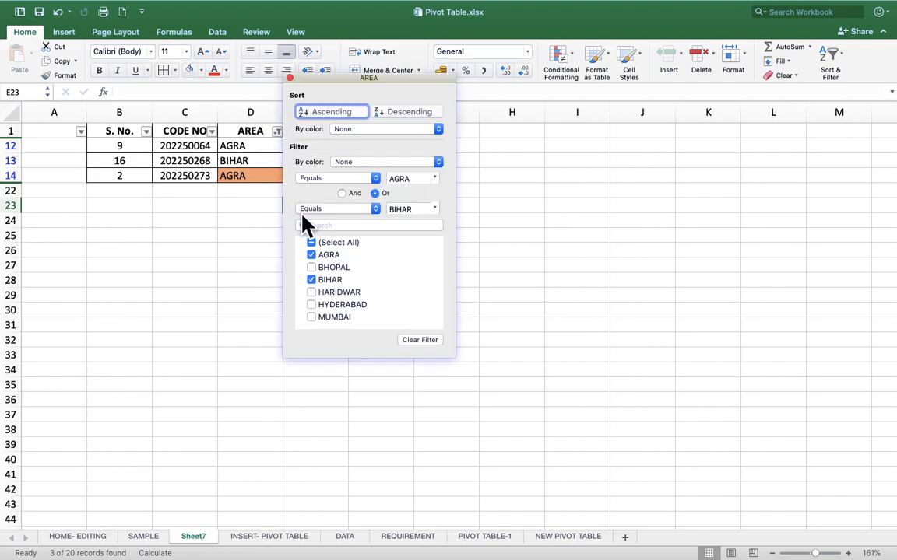
pyautogui.click(316, 246)
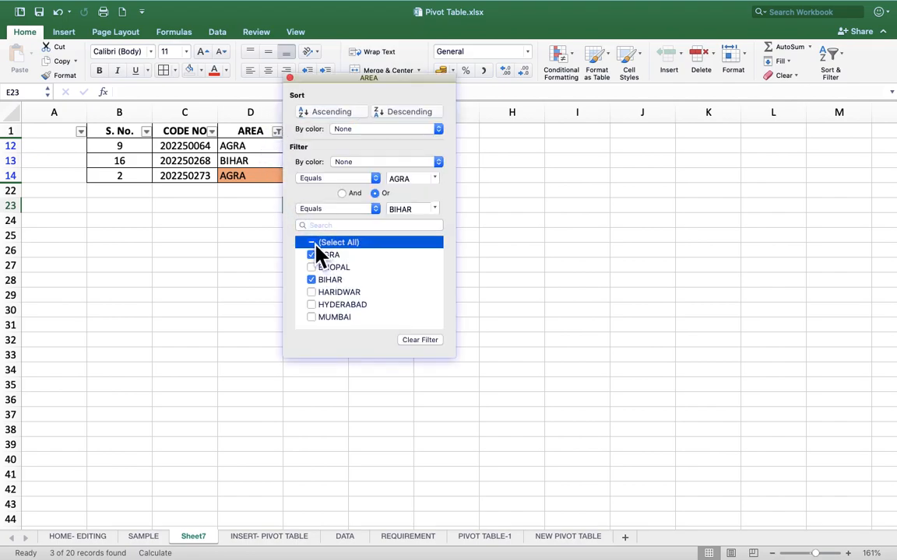
pyautogui.click(545, 283)
pyautogui.click(343, 131)
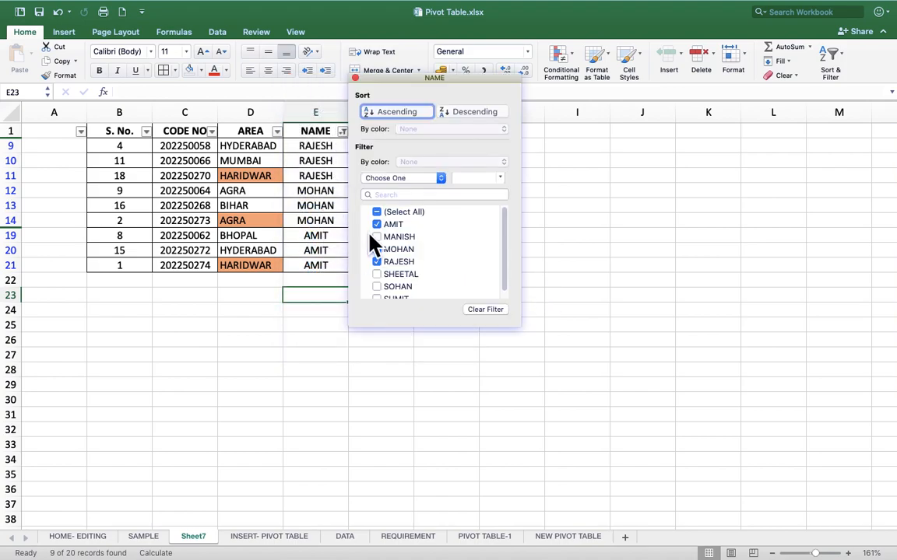
pyautogui.click(379, 213)
pyautogui.click(620, 236)
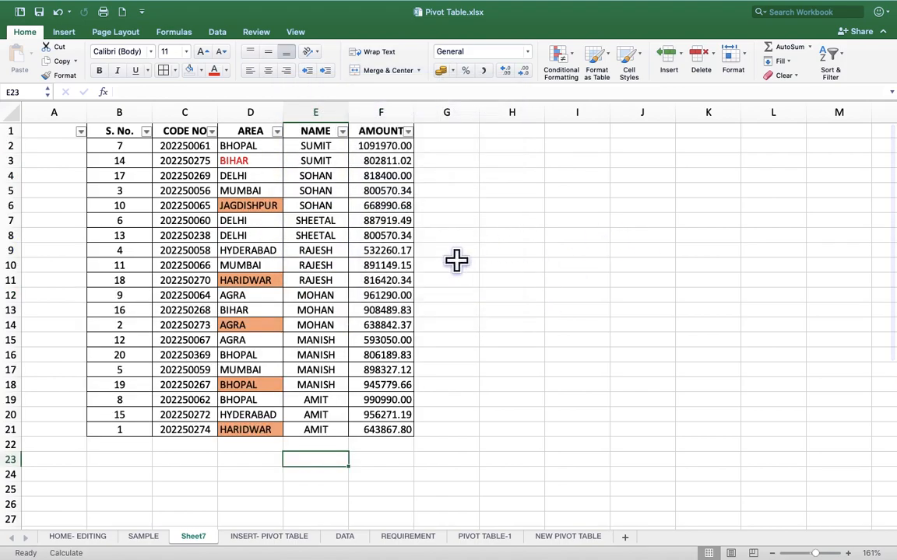
pyautogui.click(342, 131)
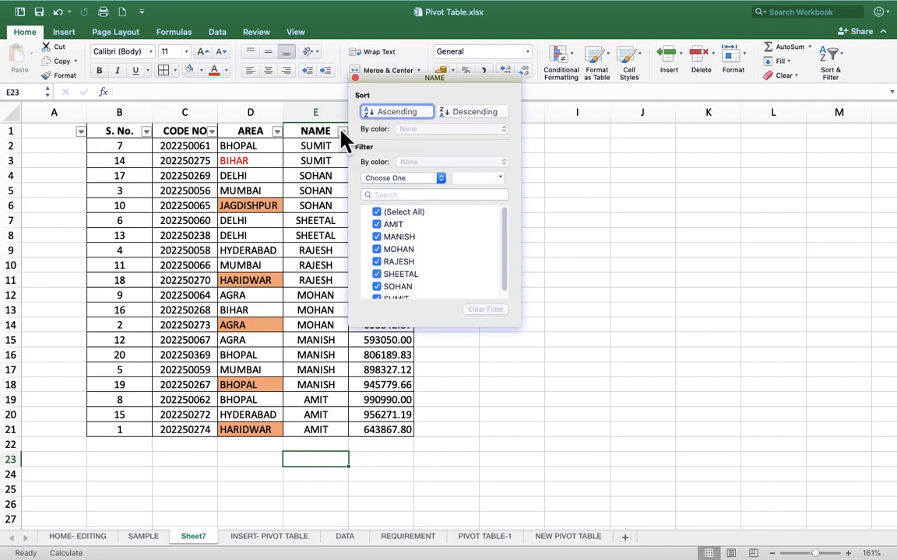
pyautogui.click(546, 219)
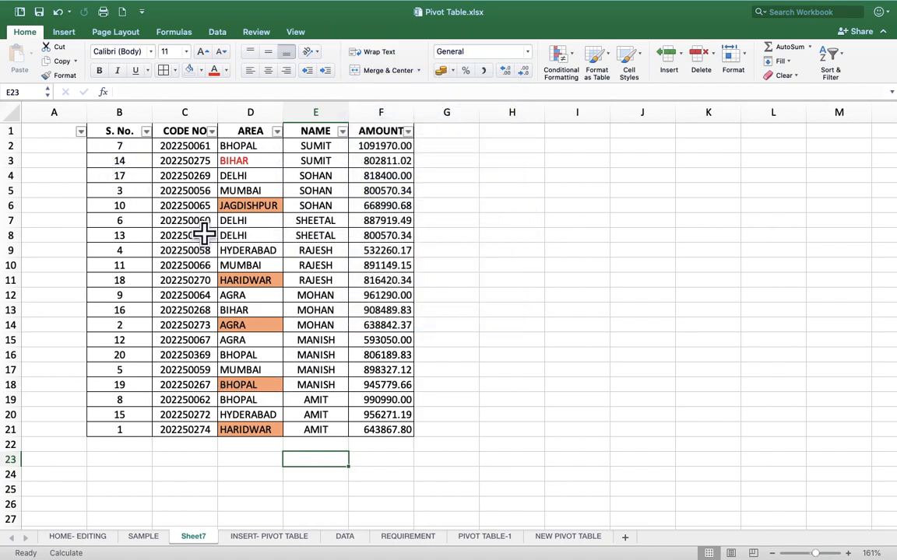
# Step: Filter the S. No. column to show only 1, 2, 3 and 4
pyautogui.click(146, 131)
pyautogui.click(200, 214)
pyautogui.click(189, 225)
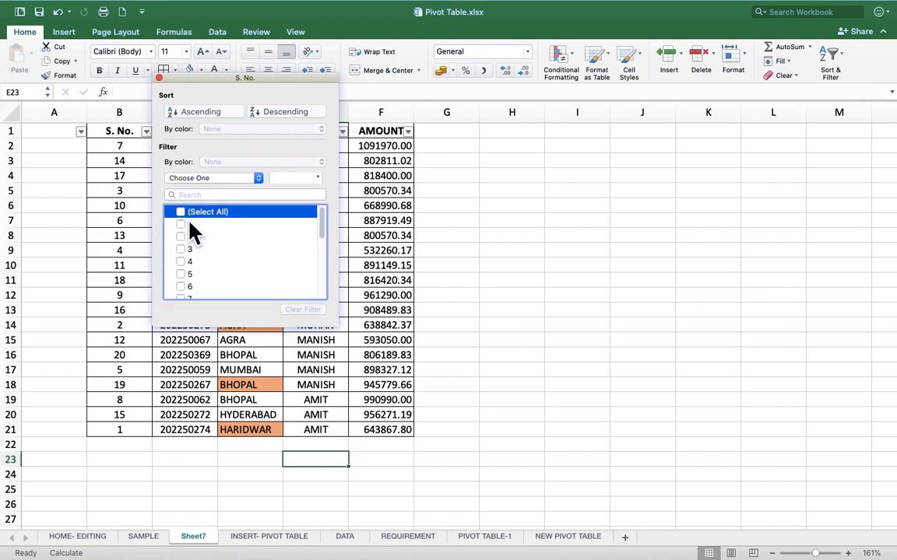
pyautogui.click(189, 267)
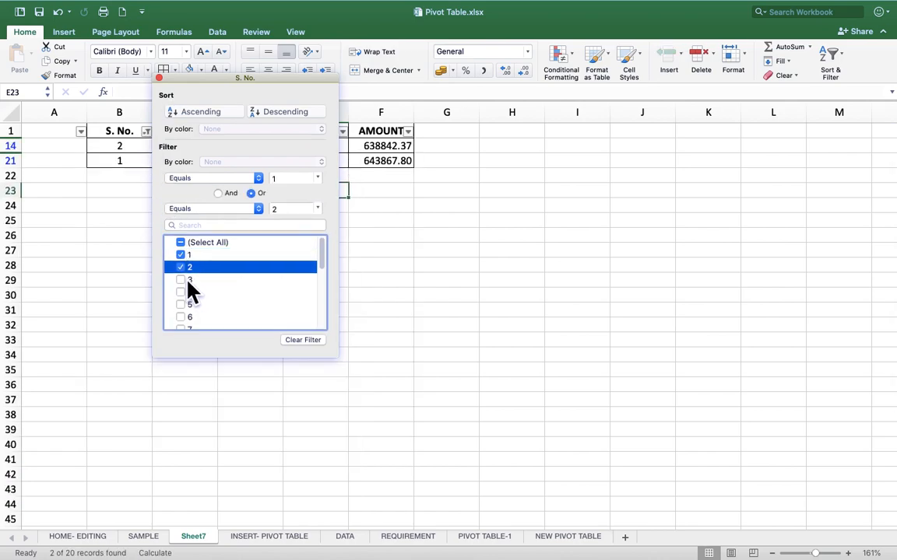
pyautogui.click(193, 280)
pyautogui.click(189, 262)
pyautogui.click(188, 262)
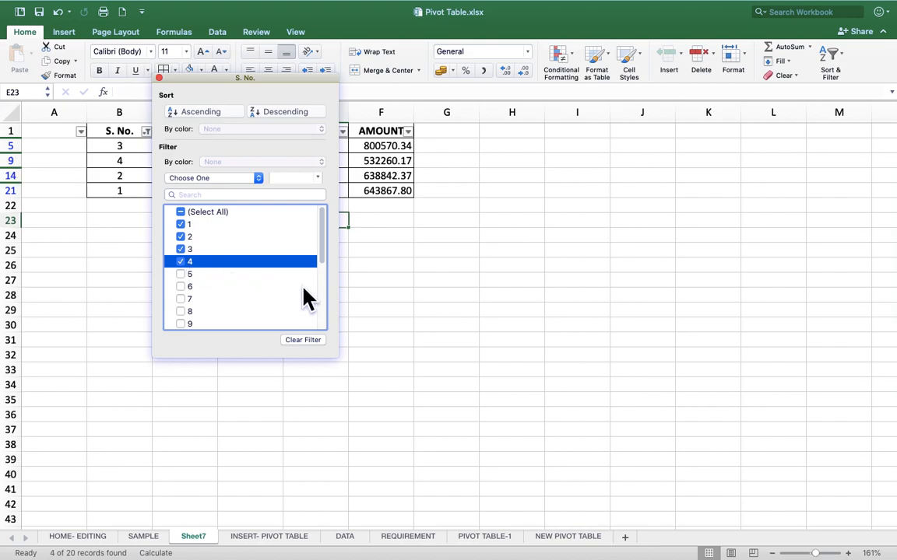
pyautogui.click(426, 221)
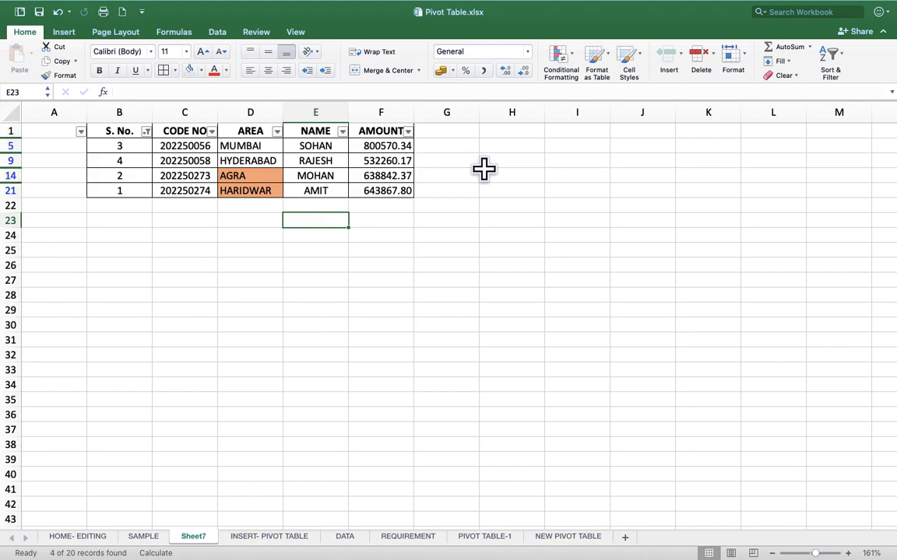
pyautogui.doubleClick(443, 159)
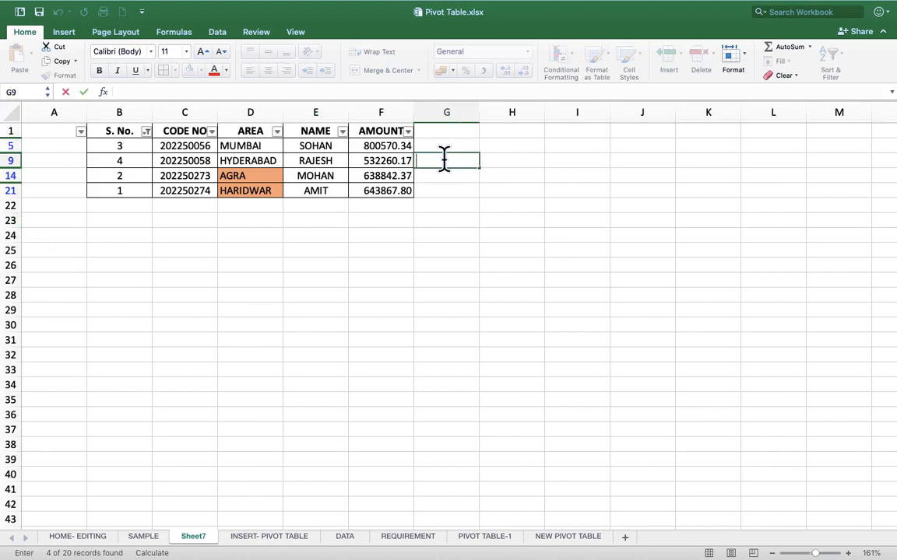
# Step: Review the editing topics in the notes on the HOME- EDITING sheet, from Filter back up to the title
pyautogui.click(69, 537)
pyautogui.scroll(-5, 166, 375)
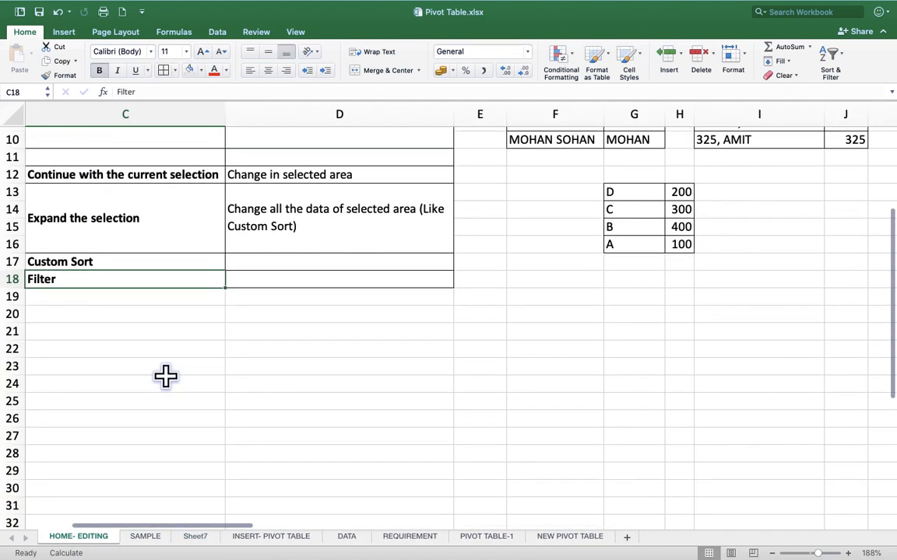
pyautogui.scroll(5, 166, 375)
pyautogui.scroll(2, 166, 376)
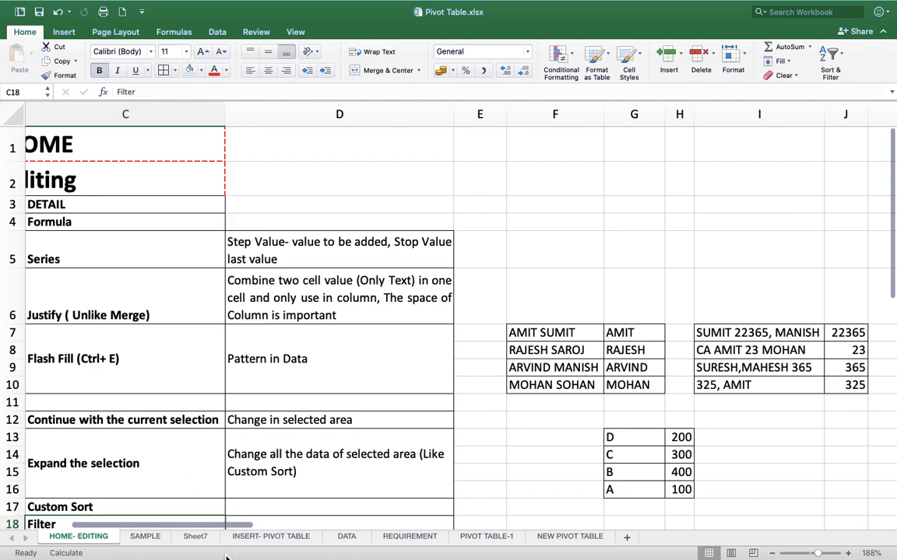
# Step: Open the INSERT- PIVOT TABLE sheet, display the Insert commands and select the TOPIC heading cell C4
pyautogui.click(286, 538)
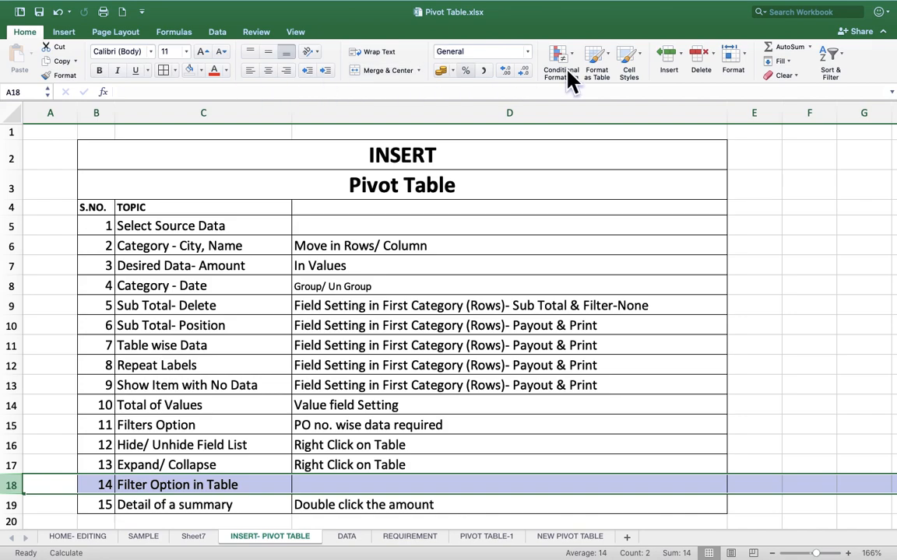
pyautogui.click(58, 34)
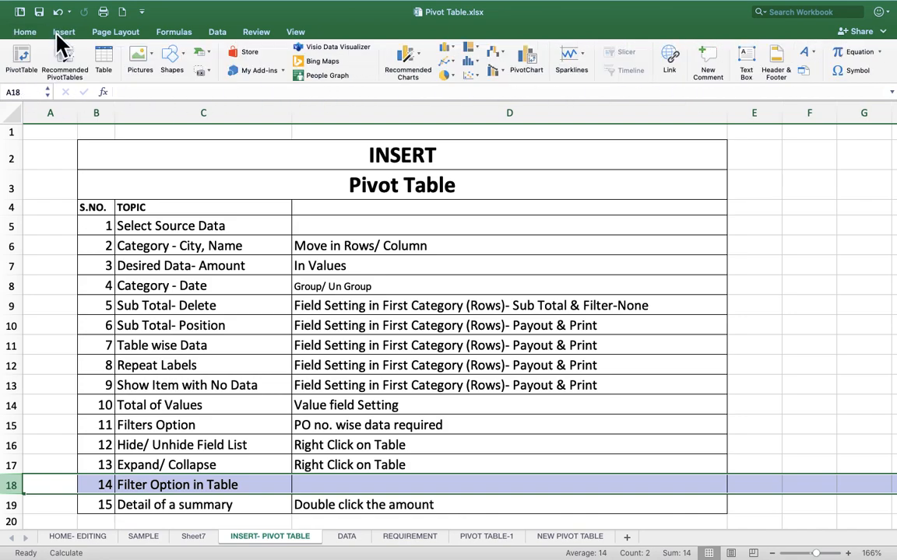
pyautogui.click(60, 34)
pyautogui.click(64, 34)
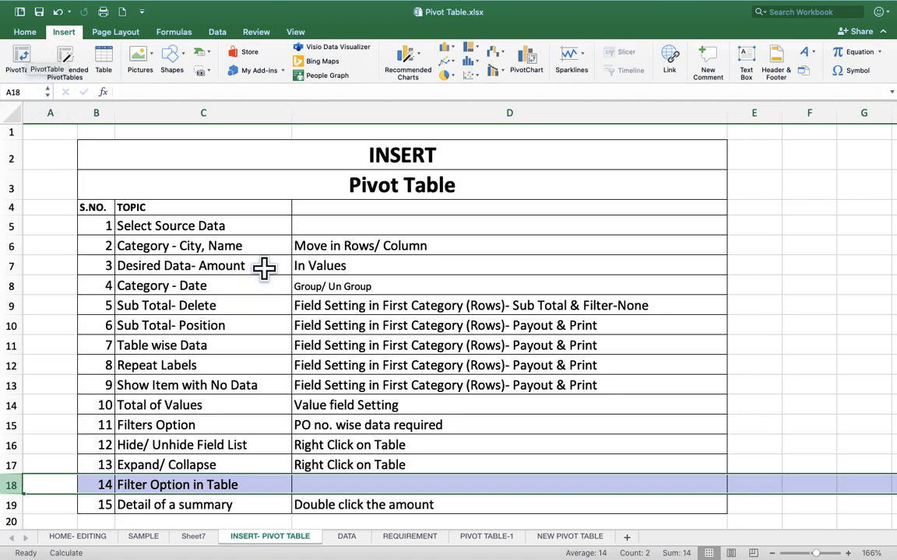
pyautogui.click(272, 205)
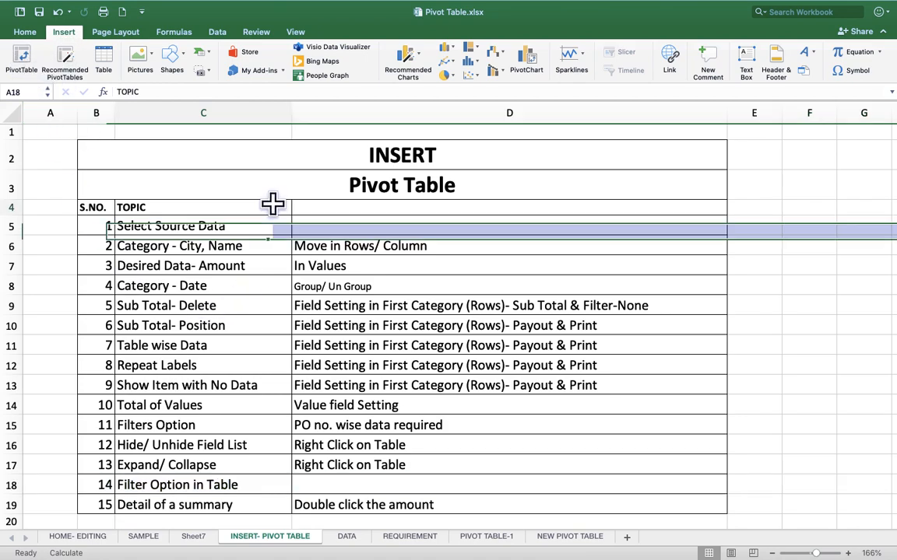
# Step: Open the DATA sheet and look through its records down to the last row and back up
pyautogui.click(347, 537)
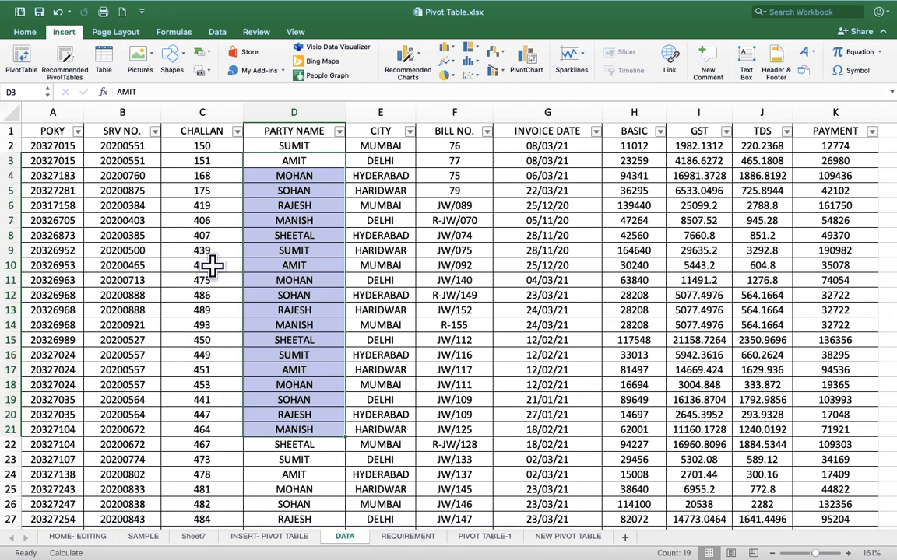
pyautogui.scroll(-1, 217, 269)
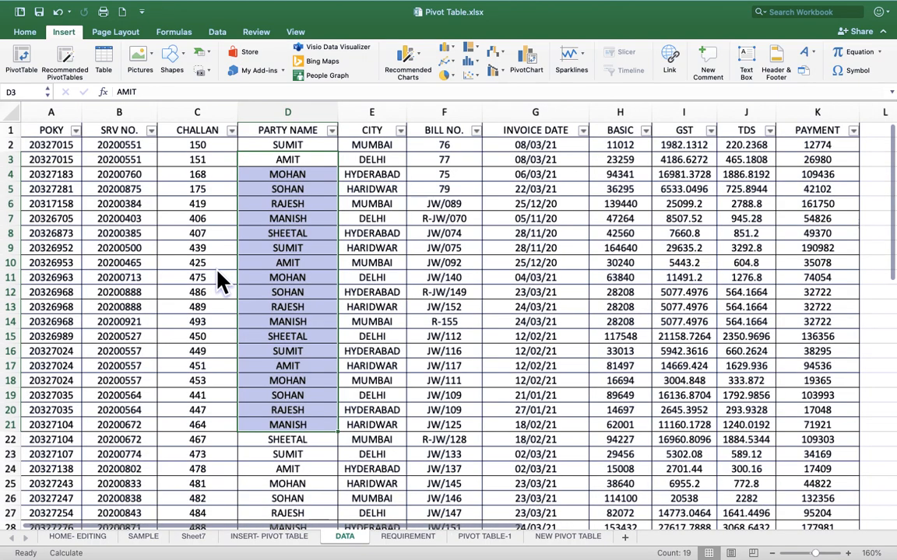
pyautogui.scroll(-20, 156, 248)
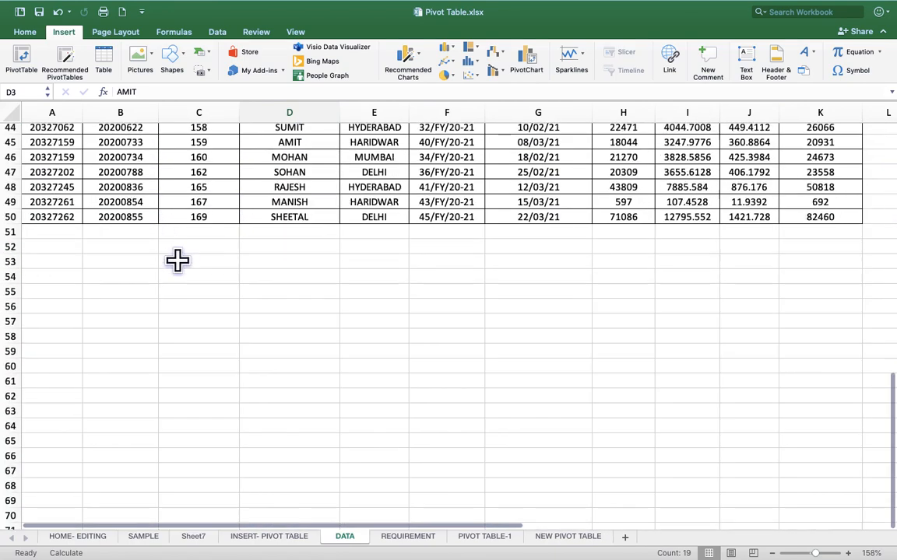
pyautogui.scroll(20, 180, 264)
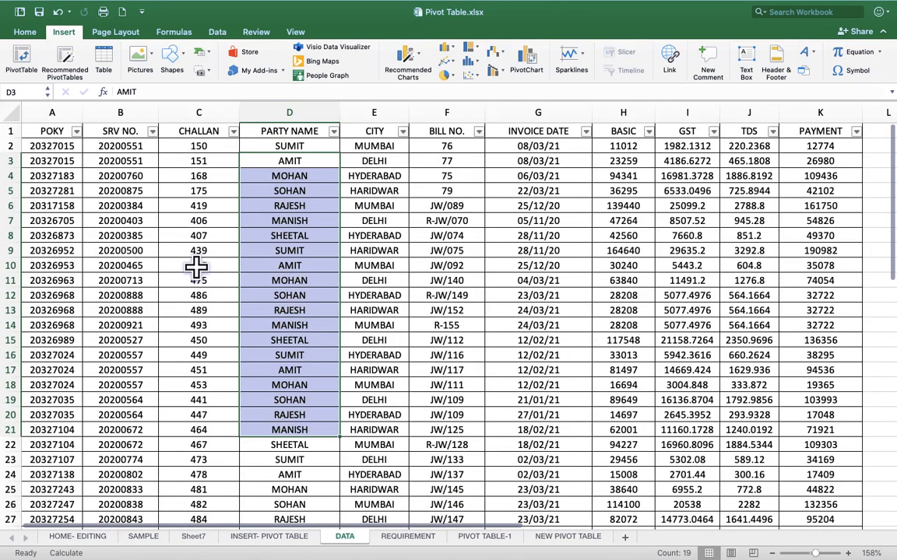
# Step: Step through the row 1 column headings on the DATA sheet from POKY past PAYMENT, and return to cell A1
pyautogui.click(78, 132)
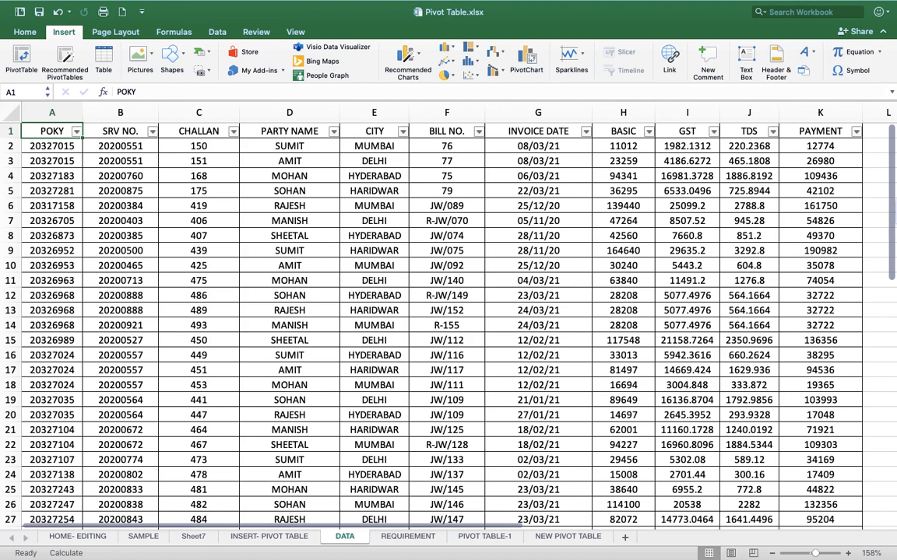
pyautogui.press('Right')
pyautogui.press('Left')
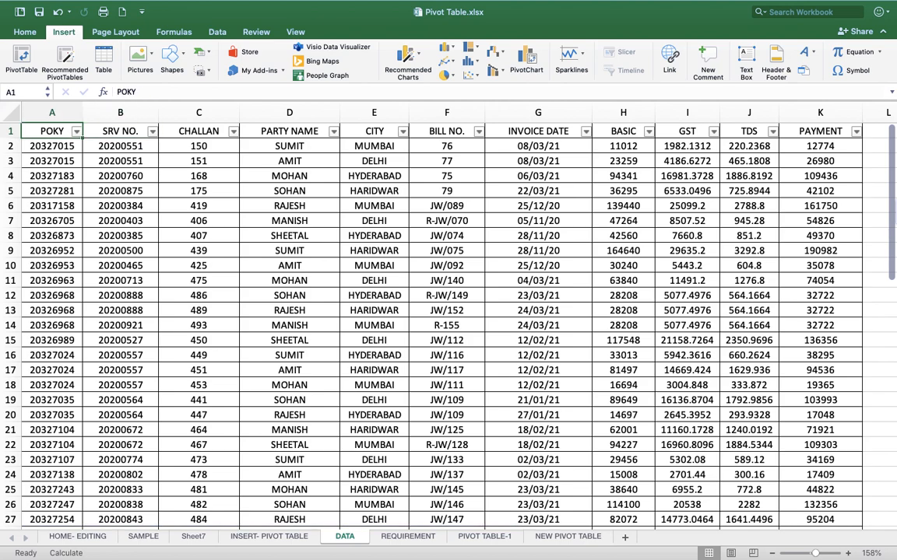
pyautogui.press('Right')
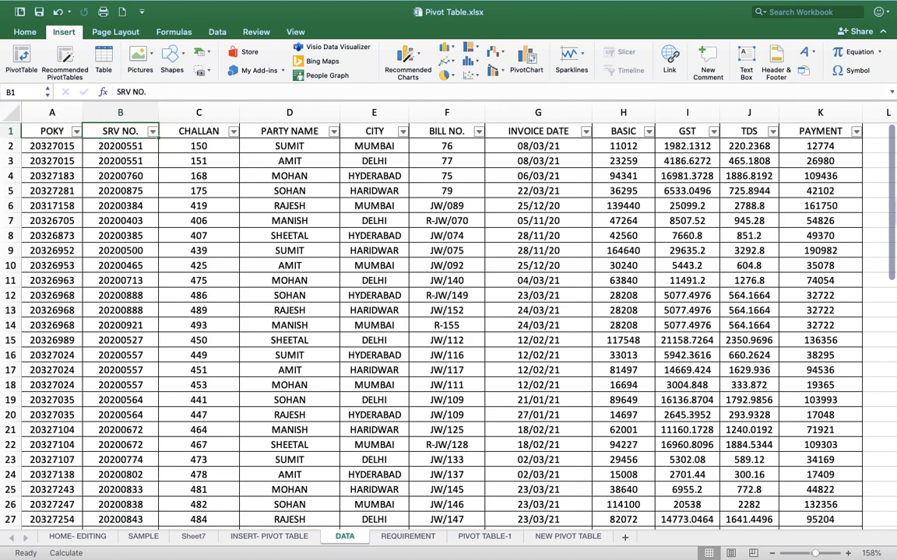
pyautogui.press('Right')
pyautogui.press('Right')
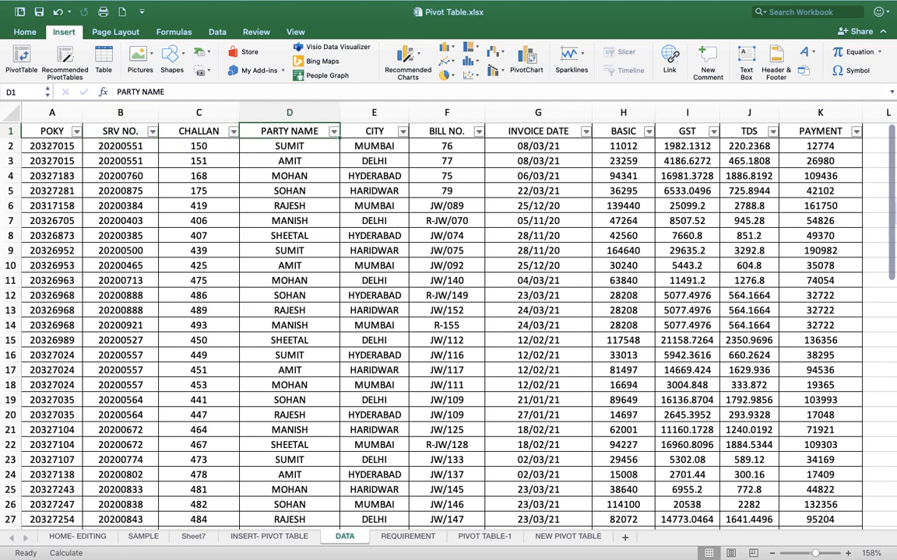
pyautogui.press('Right')
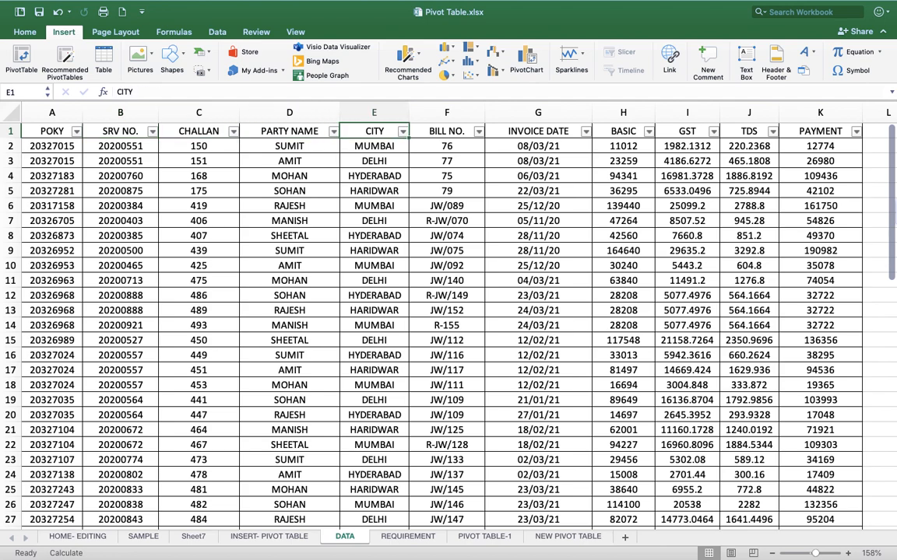
pyautogui.press('Right')
pyautogui.press('Right')
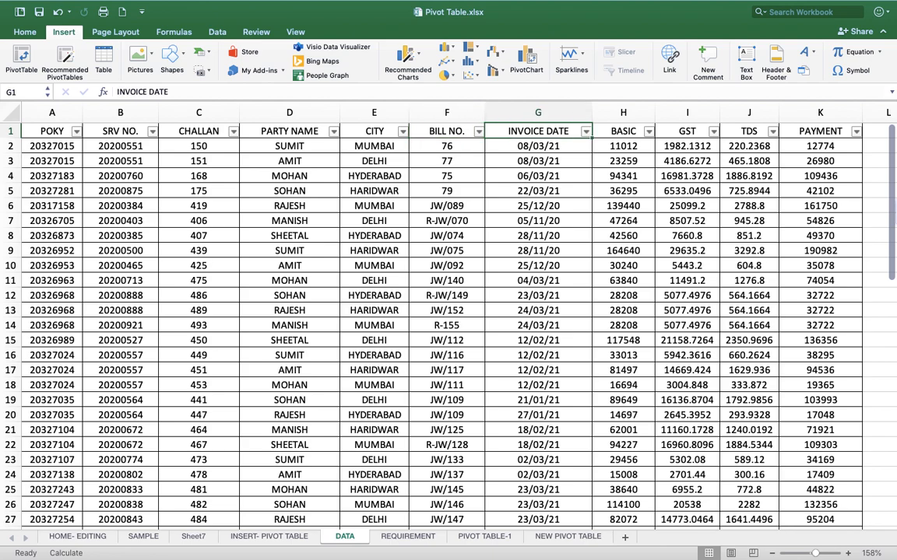
pyautogui.press('Right')
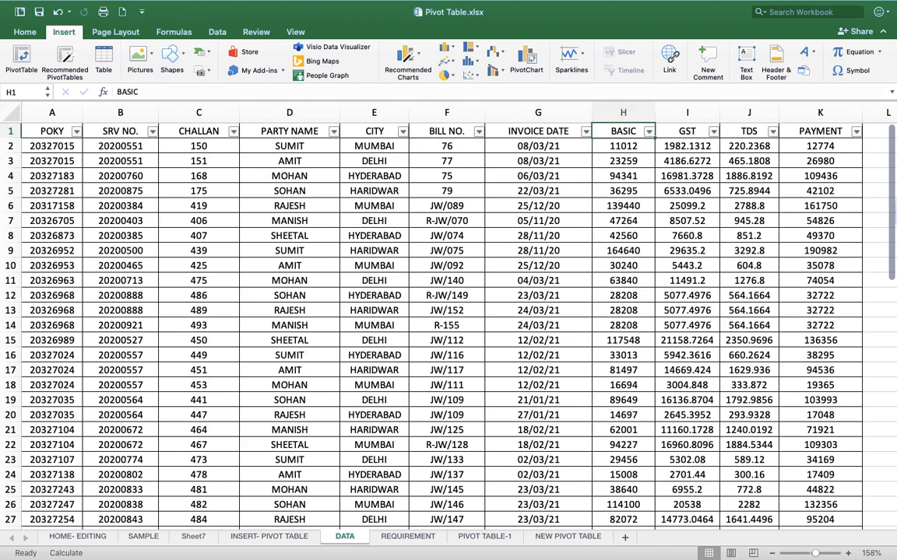
pyautogui.press('Right')
pyautogui.press('Right')
pyautogui.press('Right')
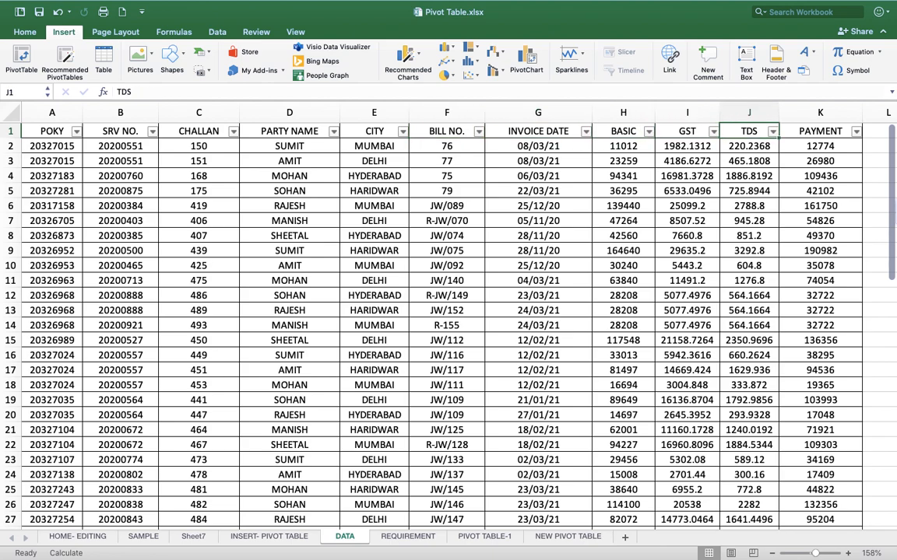
pyautogui.press('Right')
pyautogui.press('Right')
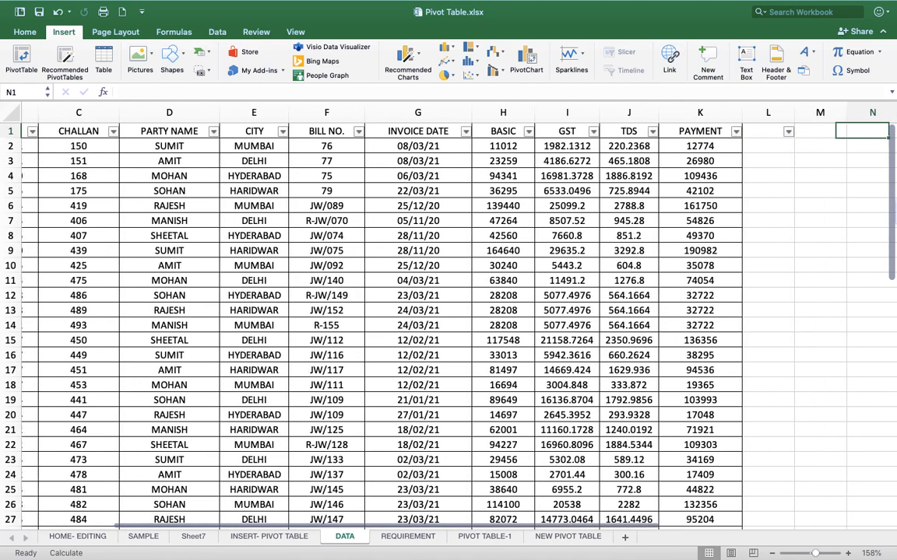
pyautogui.press('Left')
pyautogui.press('Left')
pyautogui.press('Left')
pyautogui.press('Left')
pyautogui.press('Left')
pyautogui.press('Left')
pyautogui.press('Left')
pyautogui.press('Left')
pyautogui.press('Left')
pyautogui.press('Left')
pyautogui.press('Left')
pyautogui.press('Left')
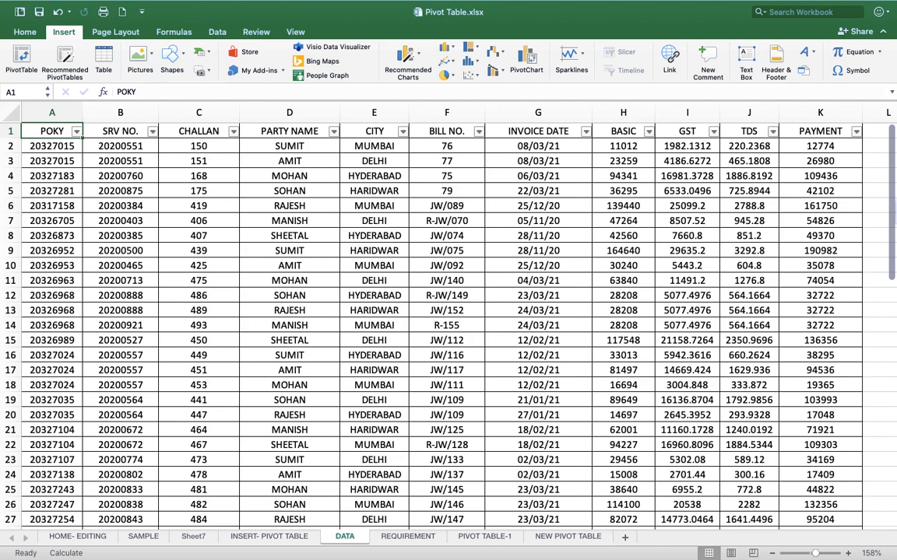
# Step: Examine sample entries in the PARTY NAME, CITY, BILL NO., INVOICE DATE, POKY, SRV NO. and CHALLAN columns, ending on PARTY NAME cell D2
pyautogui.click(298, 148)
pyautogui.click(298, 159)
pyautogui.click(296, 176)
pyautogui.click(366, 134)
pyautogui.click(472, 146)
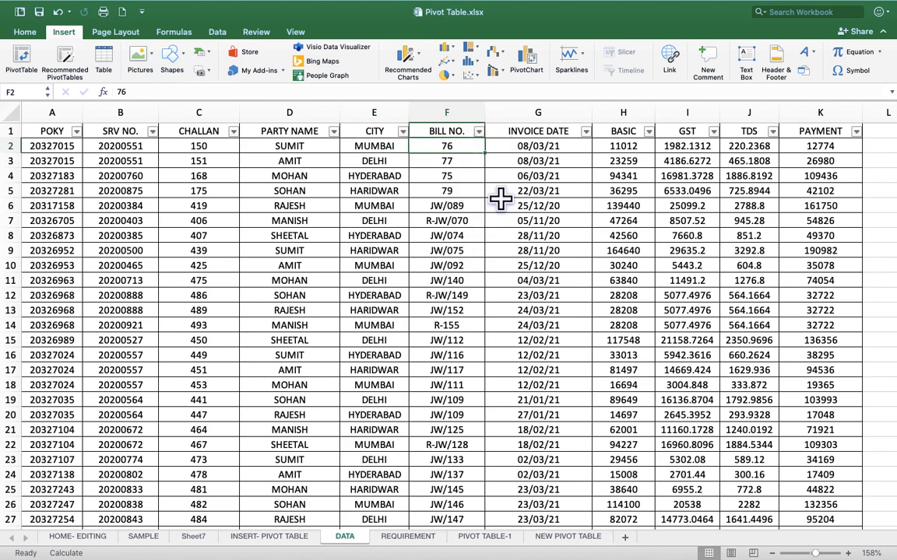
pyautogui.click(560, 148)
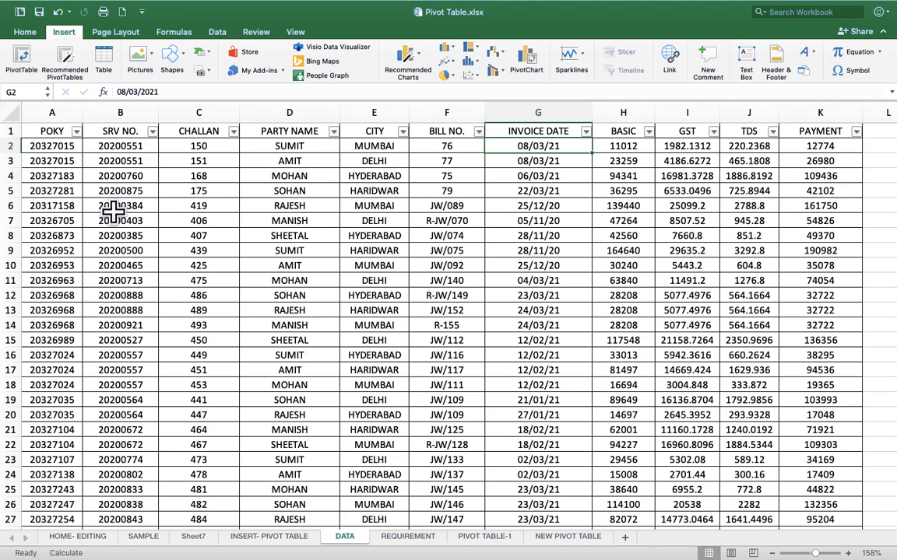
pyautogui.click(54, 159)
pyautogui.click(123, 164)
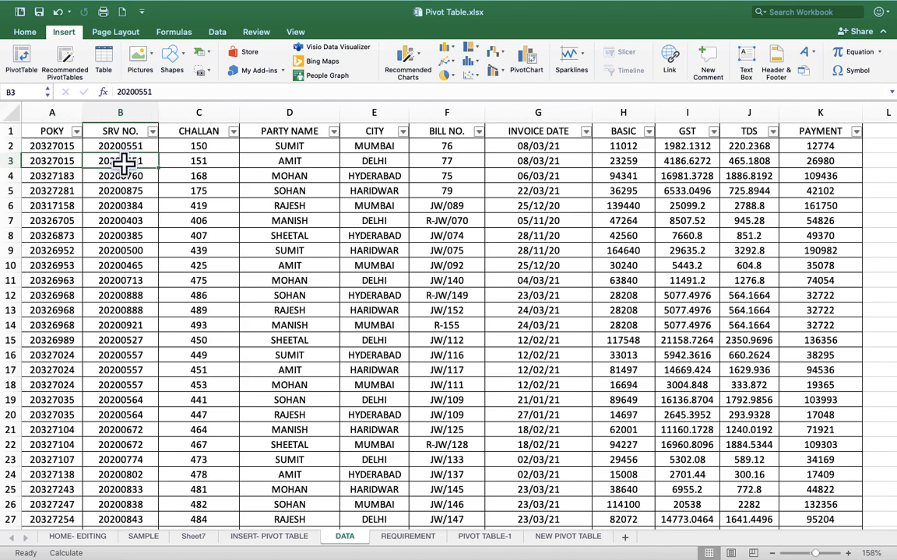
pyautogui.click(209, 147)
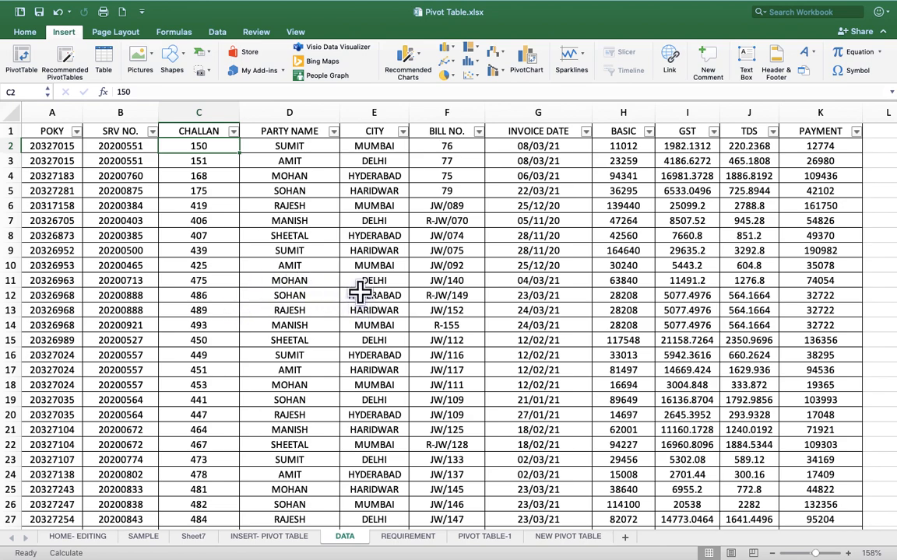
pyautogui.click(319, 187)
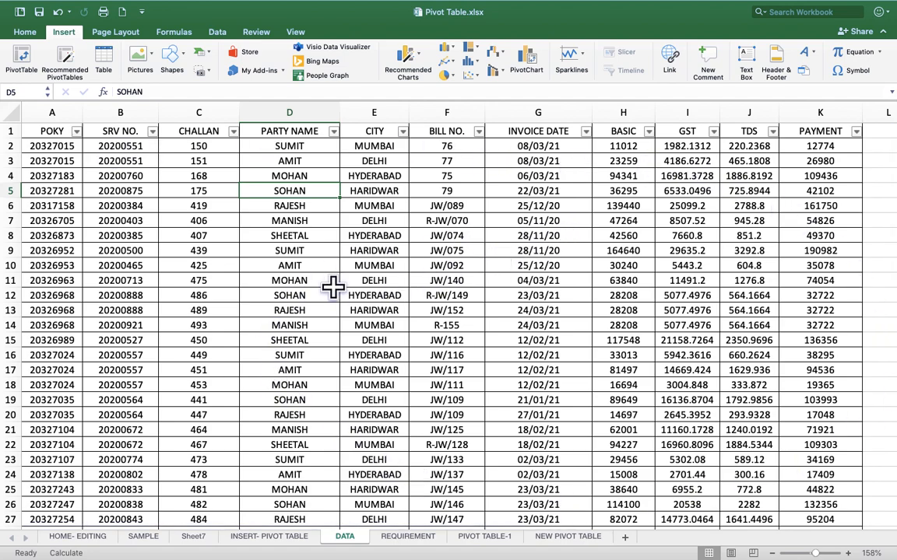
pyautogui.click(322, 149)
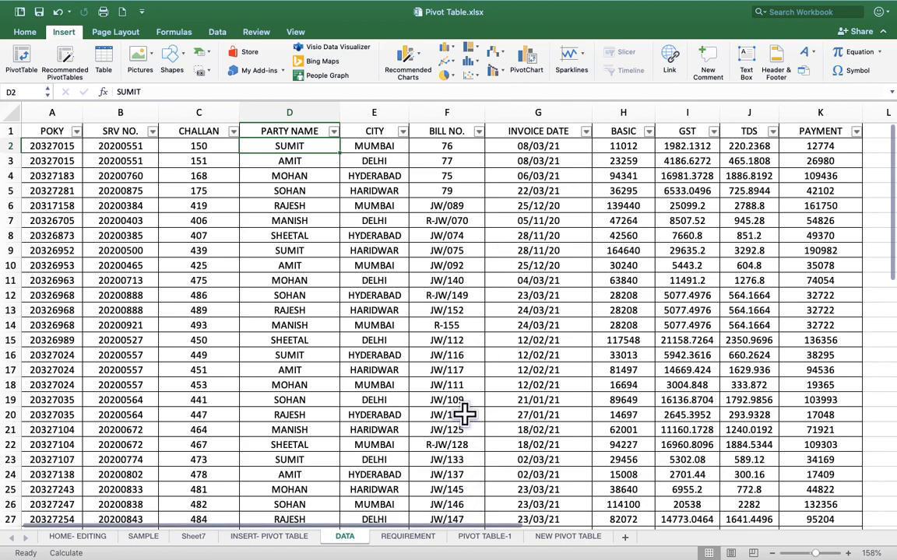
# Step: Review the finished pivot table on the PIVOT TABLE-1 sheet, and open the blank NEW PIVOT TABLE sheet
pyautogui.click(499, 539)
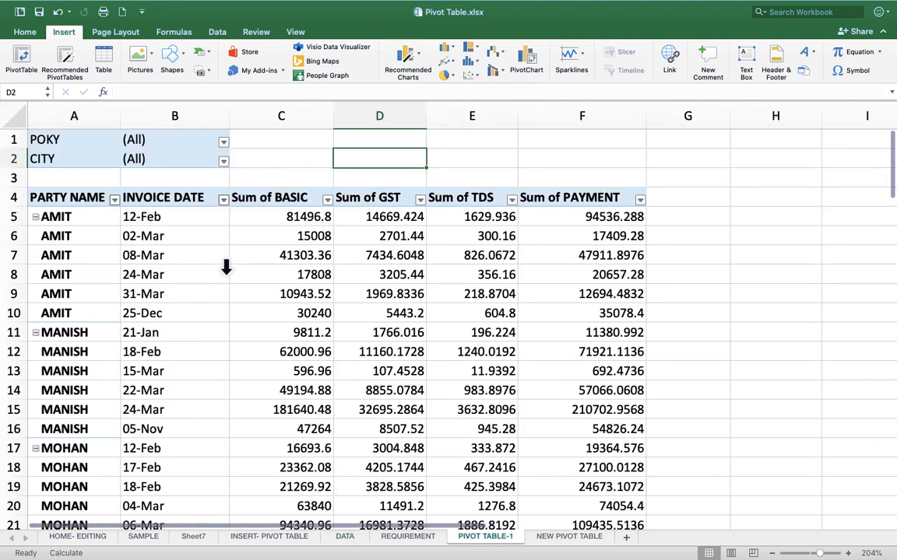
pyautogui.scroll(3, 363, 376)
pyautogui.scroll(-5, 362, 376)
pyautogui.scroll(2, 389, 421)
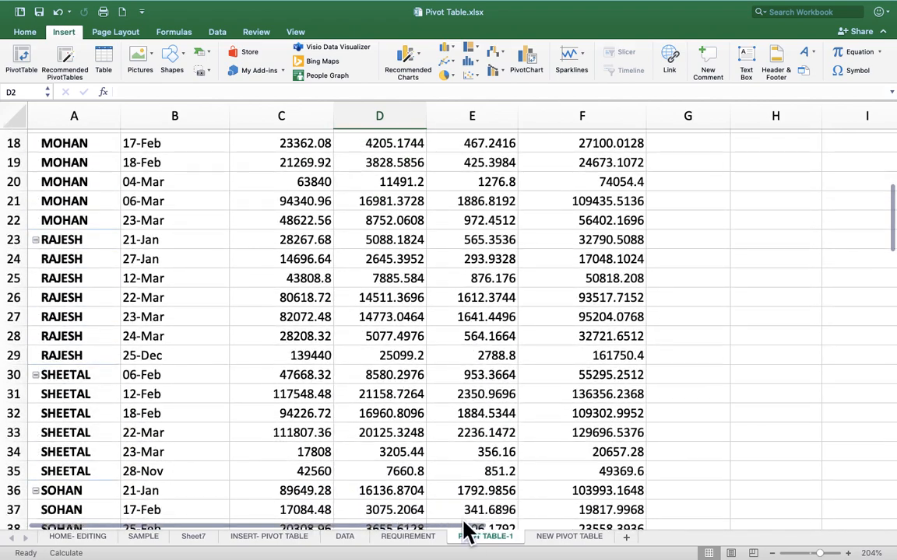
pyautogui.click(572, 539)
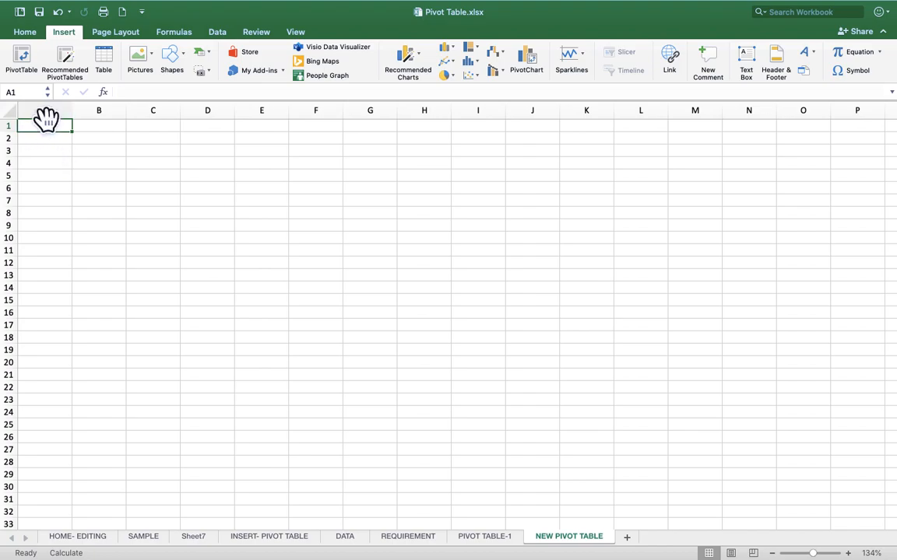
pyautogui.click(22, 61)
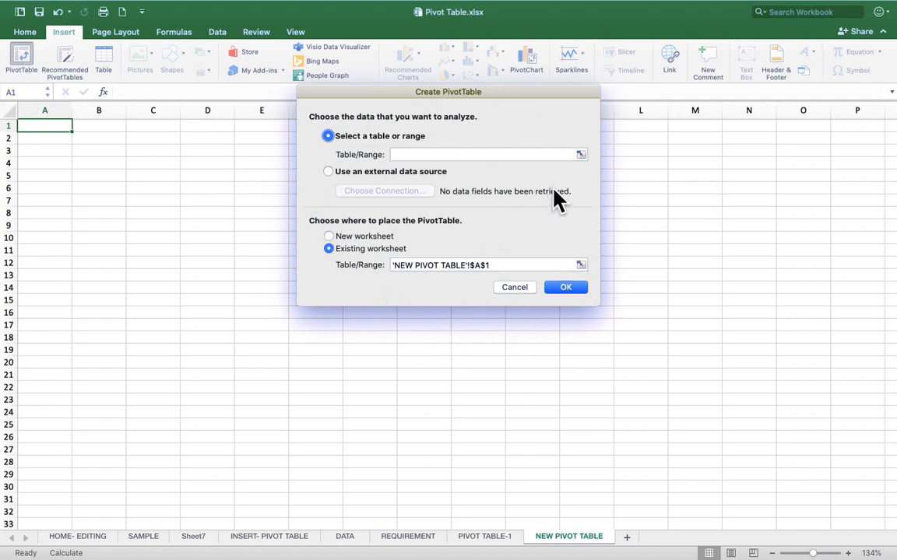
pyautogui.click(581, 154)
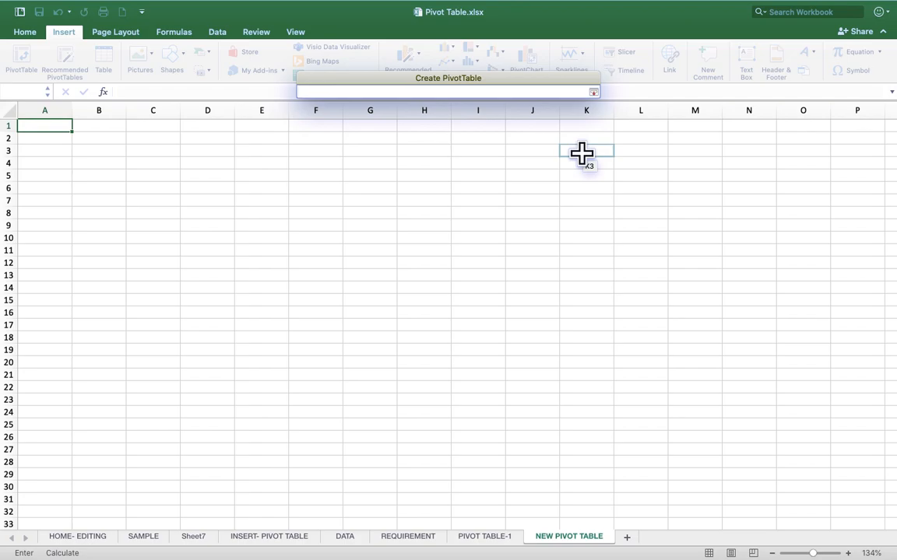
pyautogui.press('Escape')
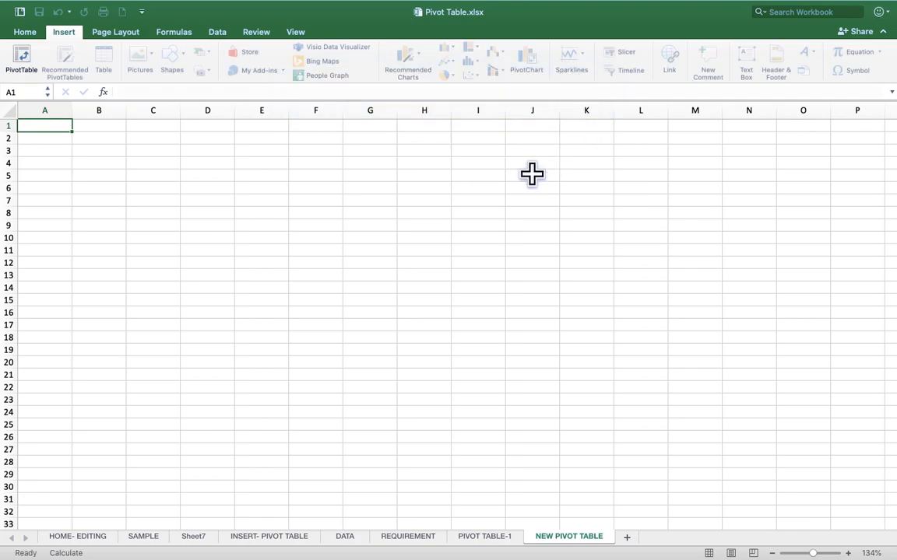
# Step: Start a PivotTable at cell A1 of the NEW PIVOT TABLE sheet and point its source range to the DATA sheet
pyautogui.click(21, 58)
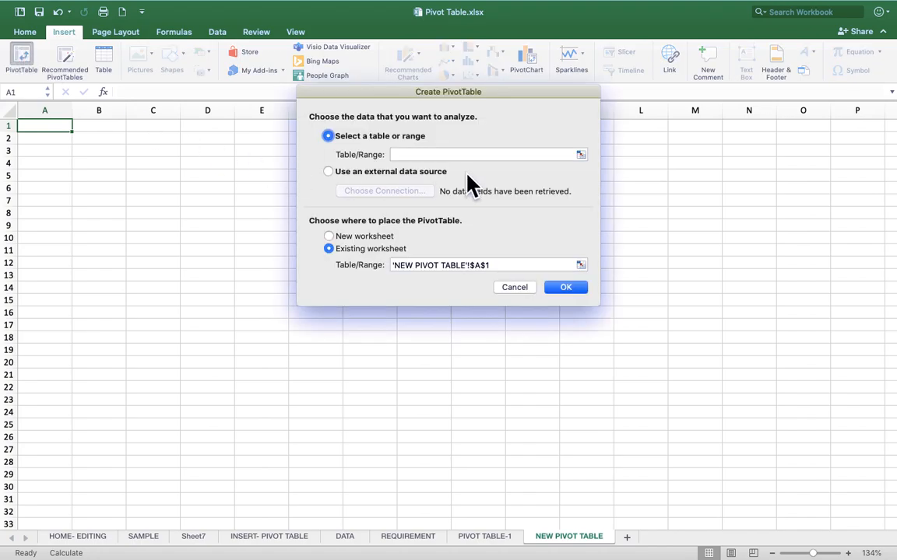
pyautogui.click(581, 154)
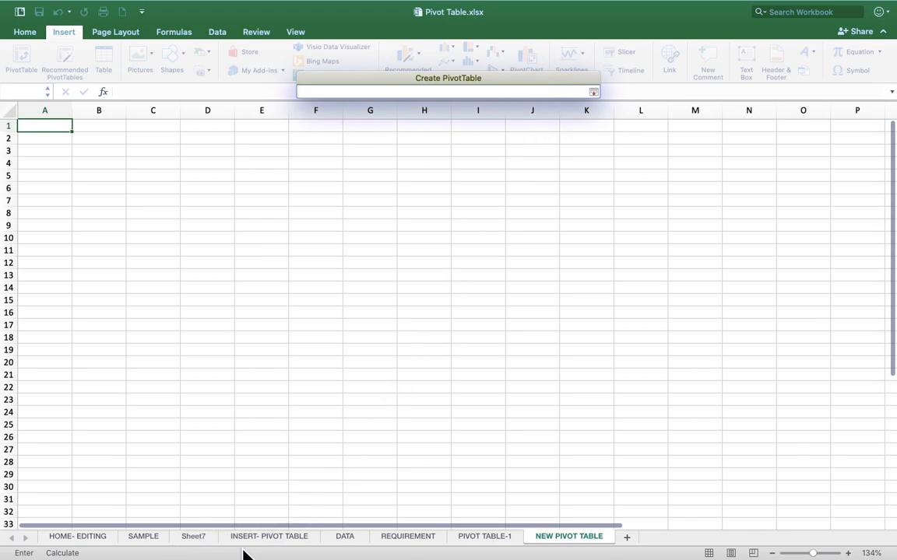
pyautogui.click(346, 542)
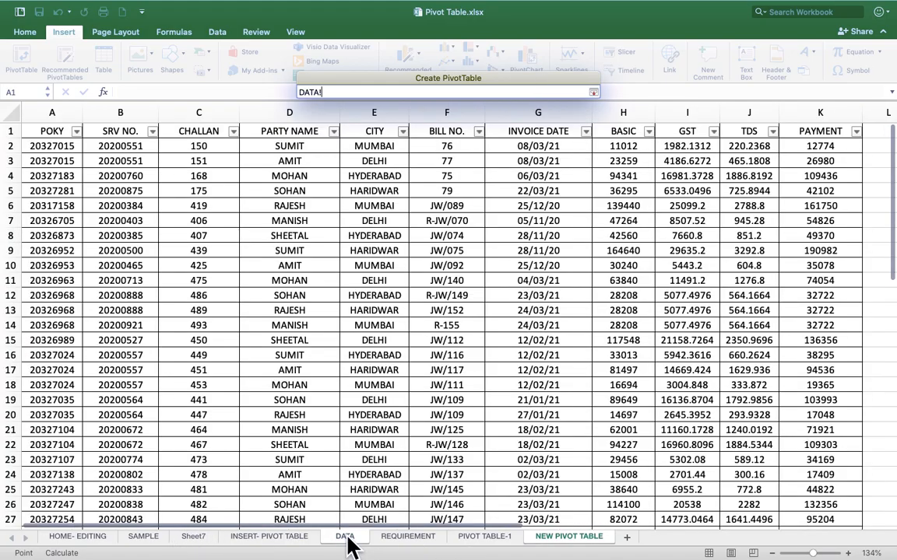
# Step: Select the range A1:K50 on the DATA sheet as the PivotTable's source data
pyautogui.click(40, 129)
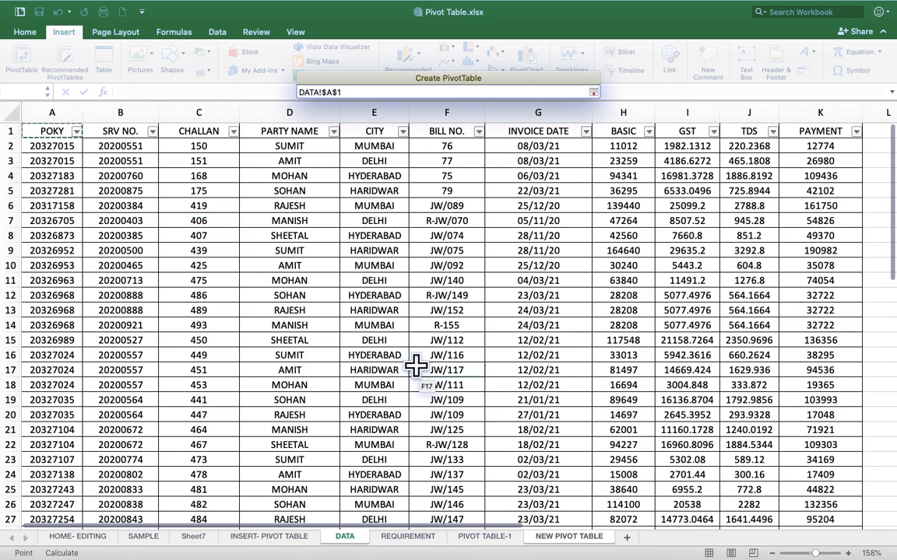
pyautogui.hotkey('ctrl', 'shift', 'Right')
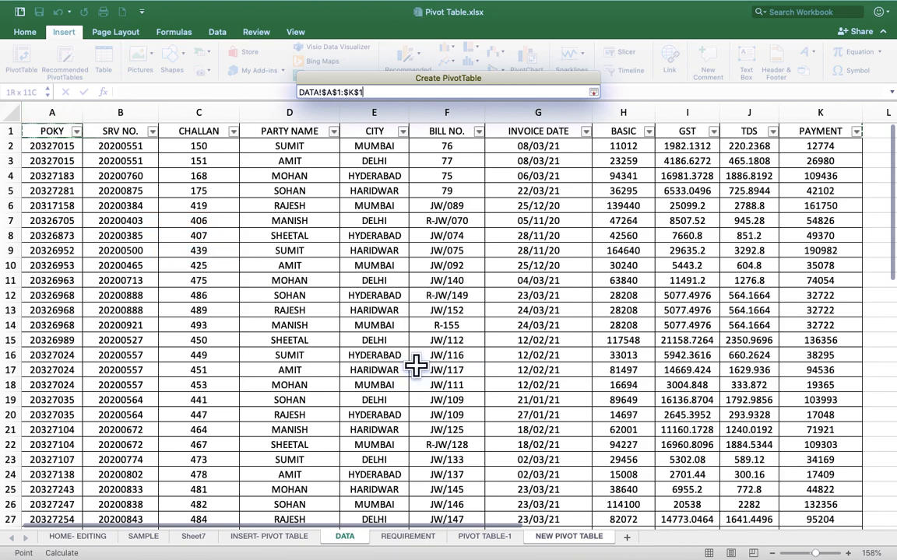
pyautogui.hscroll(1, 415, 366)
pyautogui.hotkey('shift', 'Down')
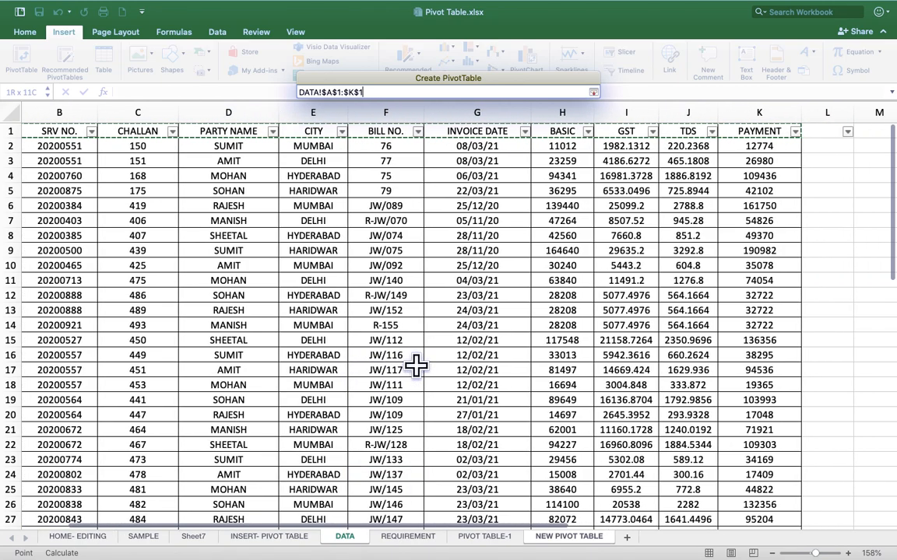
pyautogui.hotkey('shift', 'Down')
pyautogui.hotkey('shift', 'Down')
pyautogui.hotkey('shift', 'Down')
pyautogui.hotkey('shift', 'Down')
pyautogui.hotkey('shift', 'Down')
pyautogui.hotkey('shift', 'Down')
pyautogui.hotkey('shift', 'Down')
pyautogui.hotkey('shift', 'Down')
pyautogui.hotkey('shift', 'Down')
pyautogui.hotkey('shift', 'Down')
pyautogui.hotkey('shift', 'Down')
pyautogui.hotkey('shift', 'Down')
pyautogui.hotkey('shift', 'Down')
pyautogui.hotkey('shift', 'Down')
pyautogui.hotkey('shift', 'Down')
pyautogui.hotkey('shift', 'Down')
pyautogui.hotkey('shift', 'Down')
pyautogui.hotkey('shift', 'Down')
pyautogui.hotkey('shift', 'Down')
pyautogui.hotkey('shift', 'Down')
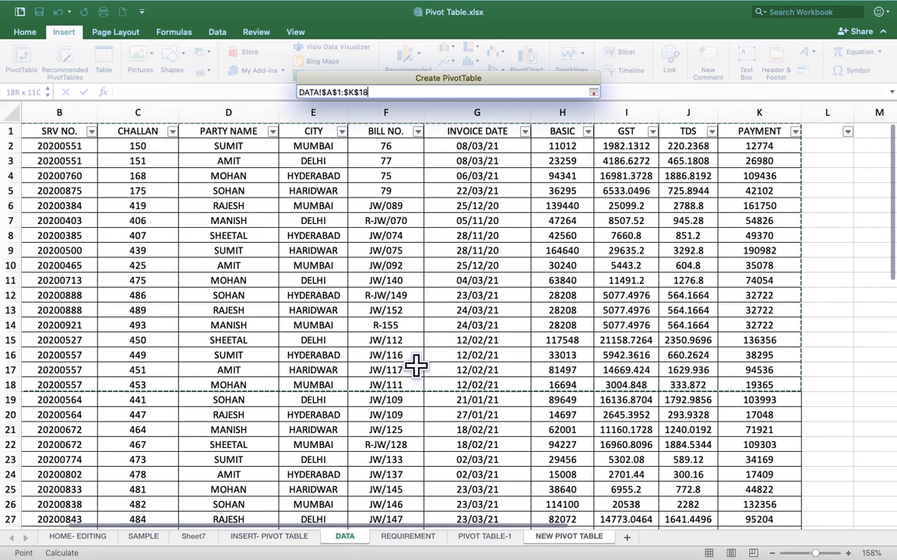
pyautogui.hotkey('shift', 'Down')
pyautogui.hotkey('shift', 'Down')
pyautogui.hotkey('shift', 'Down')
pyautogui.hotkey('shift', 'Down')
pyautogui.hotkey('shift', 'Down')
pyautogui.hotkey('shift', 'Down')
pyautogui.hotkey('shift', 'Down')
pyautogui.hotkey('shift', 'Down')
pyautogui.hotkey('shift', 'Down')
pyautogui.hotkey('shift', 'Down')
pyautogui.hotkey('shift', 'Down')
pyautogui.hotkey('shift', 'Down')
pyautogui.hotkey('shift', 'Down')
pyautogui.hotkey('shift', 'Down')
pyautogui.hotkey('shift', 'Down')
pyautogui.hotkey('shift', 'Down')
pyautogui.hotkey('shift', 'Down')
pyautogui.hotkey('shift', 'Down')
pyautogui.hotkey('shift', 'Down')
pyautogui.hotkey('shift', 'Down')
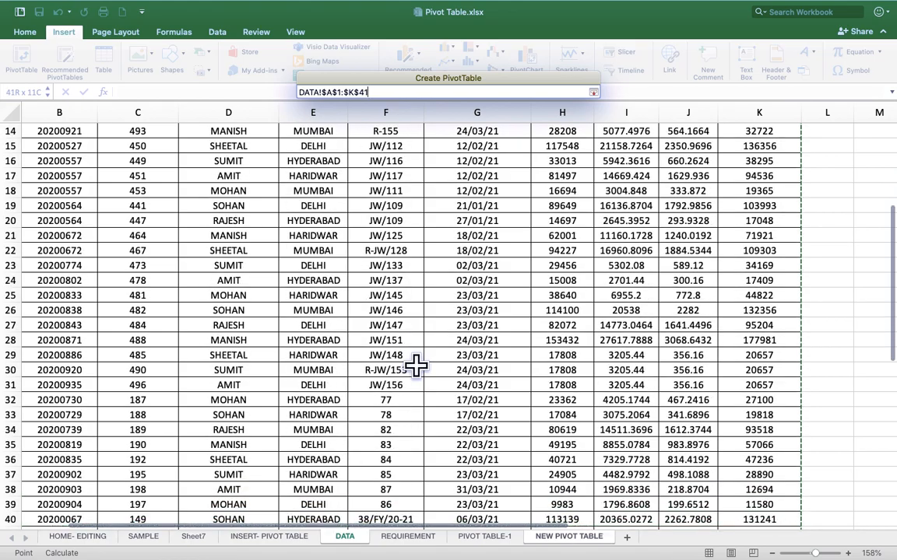
pyautogui.hotkey('shift', 'Down')
pyautogui.hotkey('shift', 'Down')
pyautogui.hotkey('shift', 'Down')
pyautogui.hotkey('shift', 'Down')
pyautogui.hotkey('shift', 'Down')
pyautogui.hotkey('shift', 'Down')
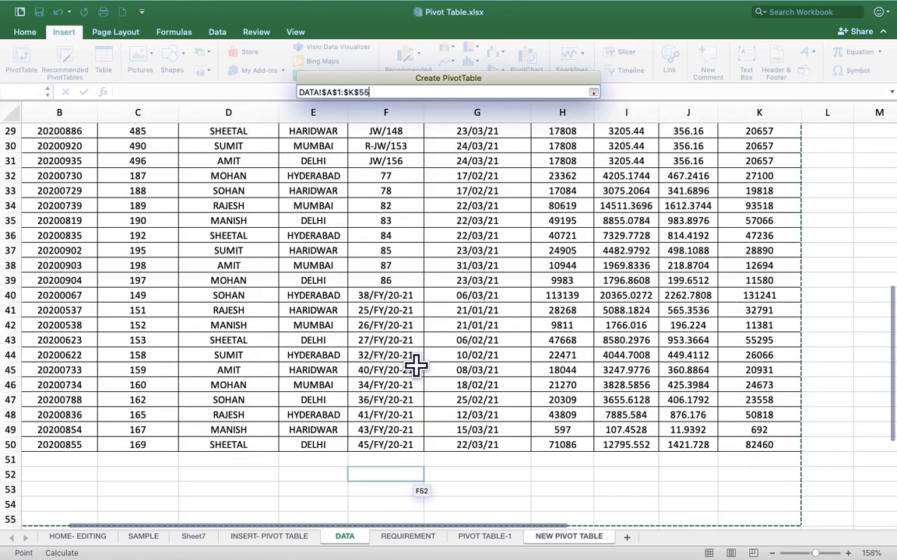
pyautogui.hotkey('shift', 'Up')
pyautogui.hotkey('shift', 'Up')
pyautogui.hotkey('shift', 'Up')
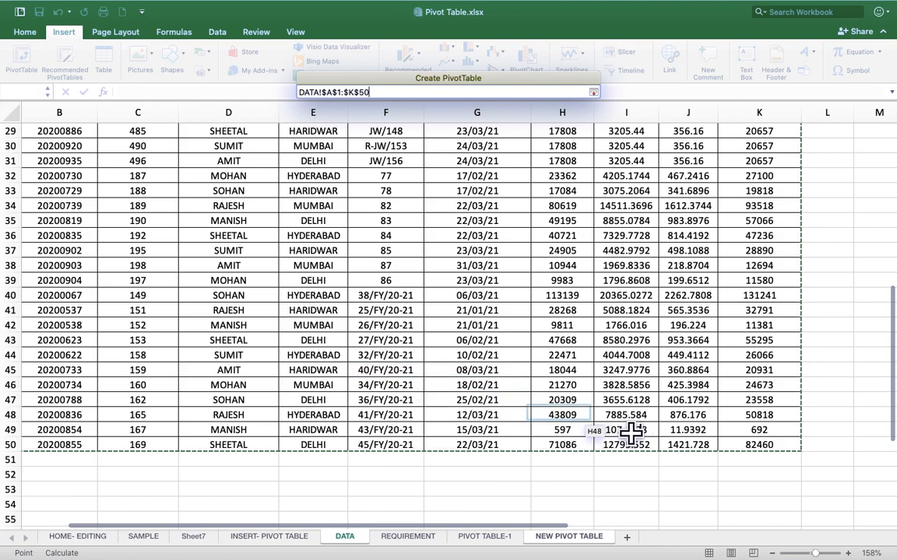
# Step: Create the PivotTable at cell A1 of the existing NEW PIVOT TABLE worksheet and display its field list
pyautogui.scroll(-5, 669, 433)
pyautogui.scroll(15, 669, 433)
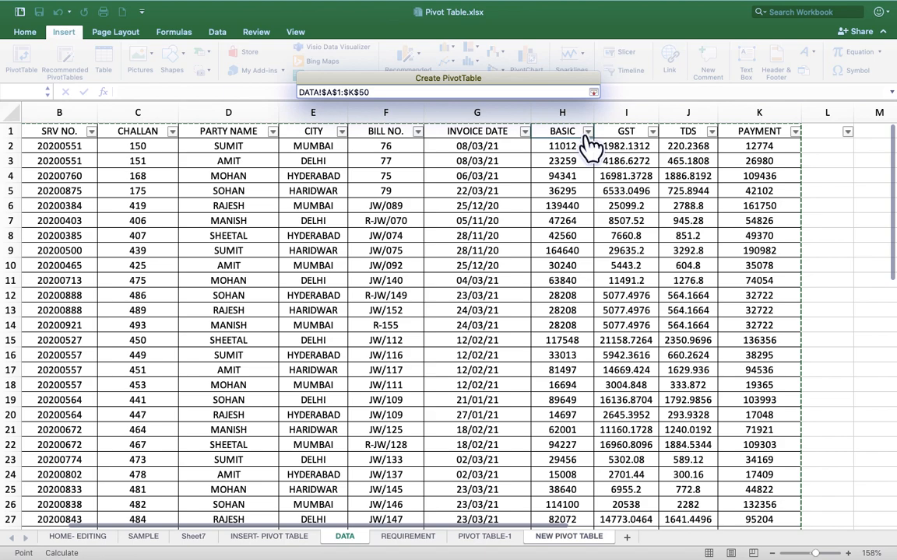
pyautogui.press('Return')
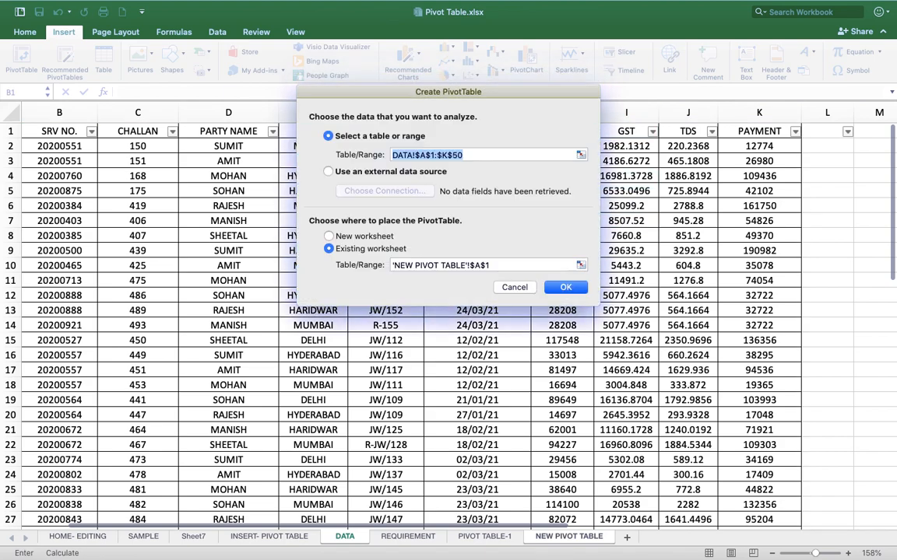
pyautogui.click(567, 288)
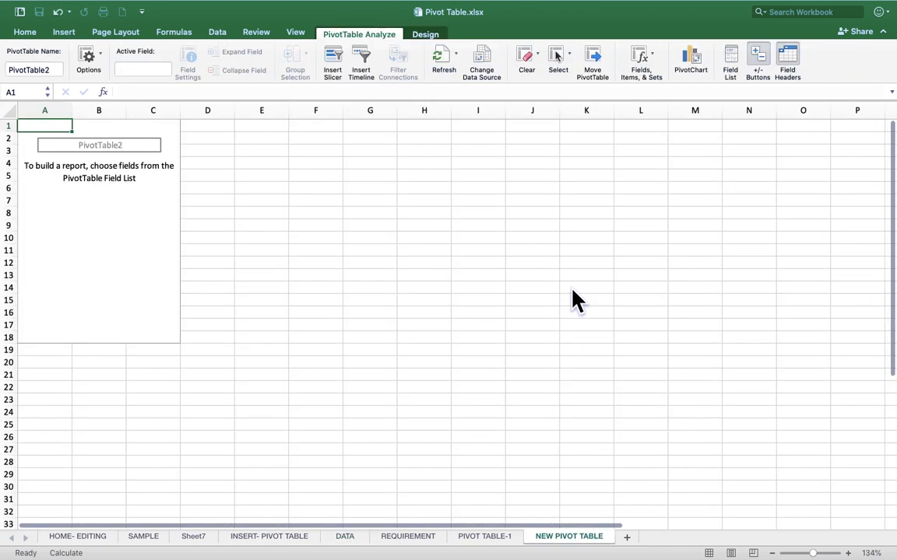
pyautogui.click(114, 225)
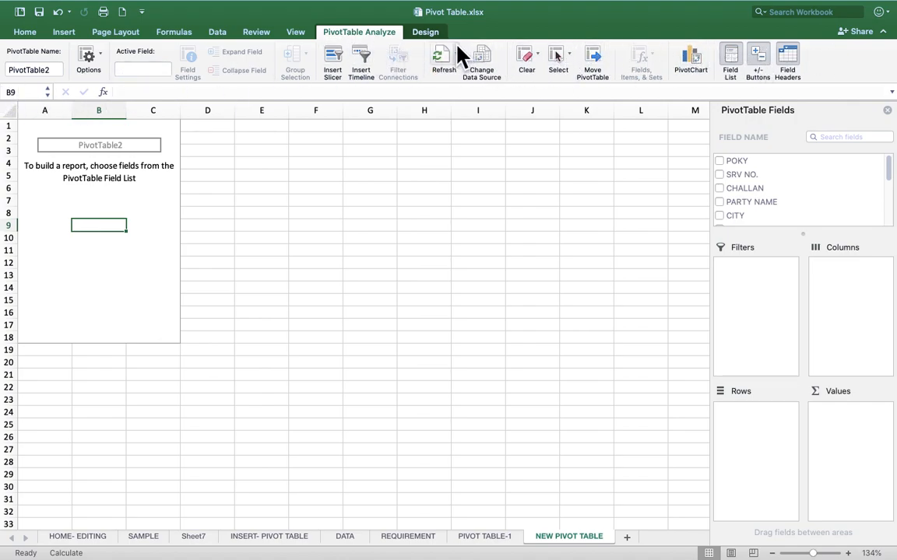
pyautogui.click(427, 35)
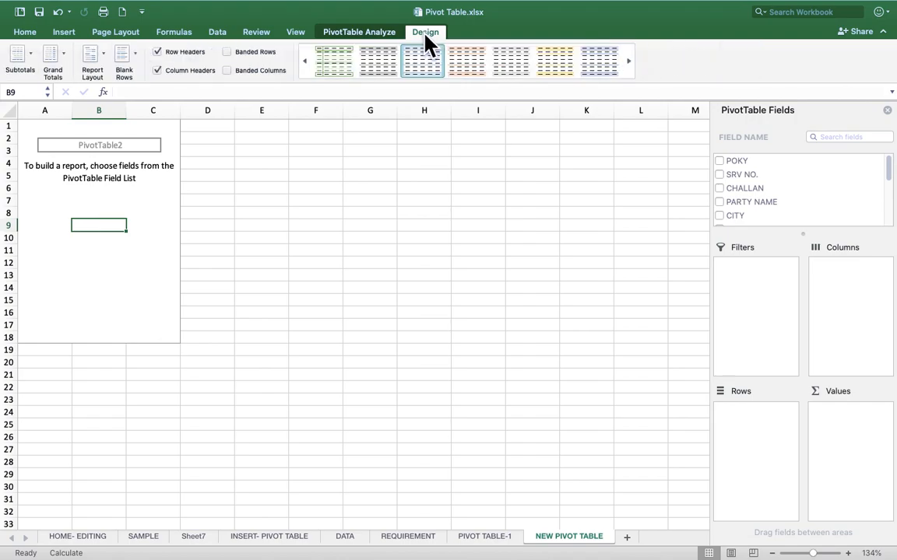
pyautogui.click(379, 37)
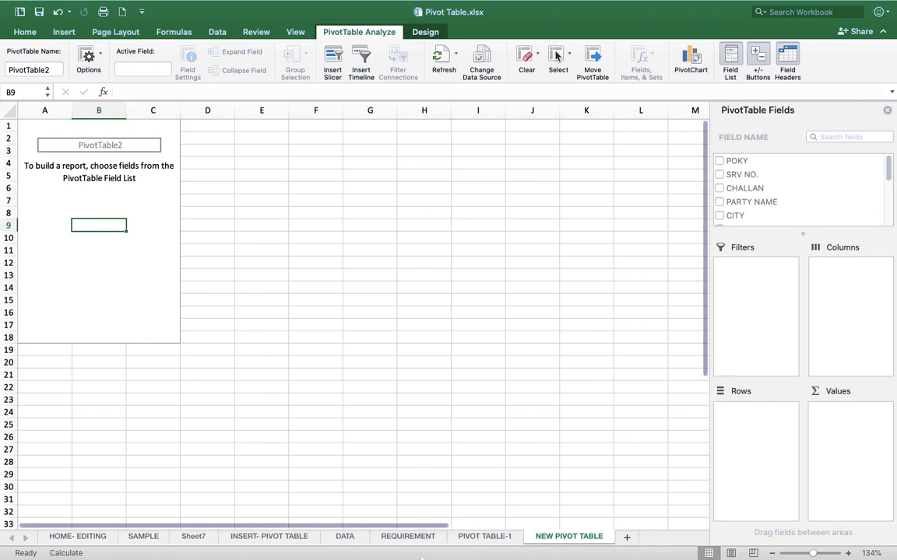
pyautogui.click(408, 537)
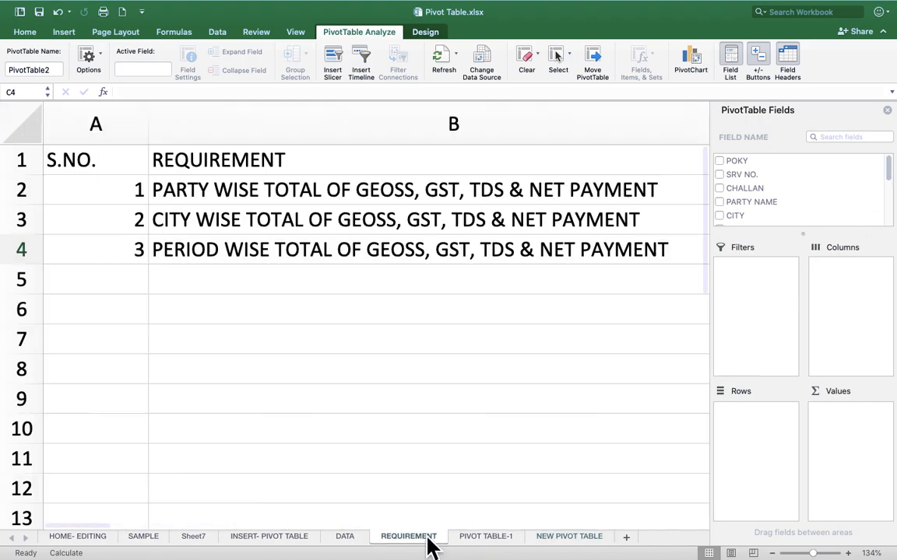
pyautogui.click(353, 543)
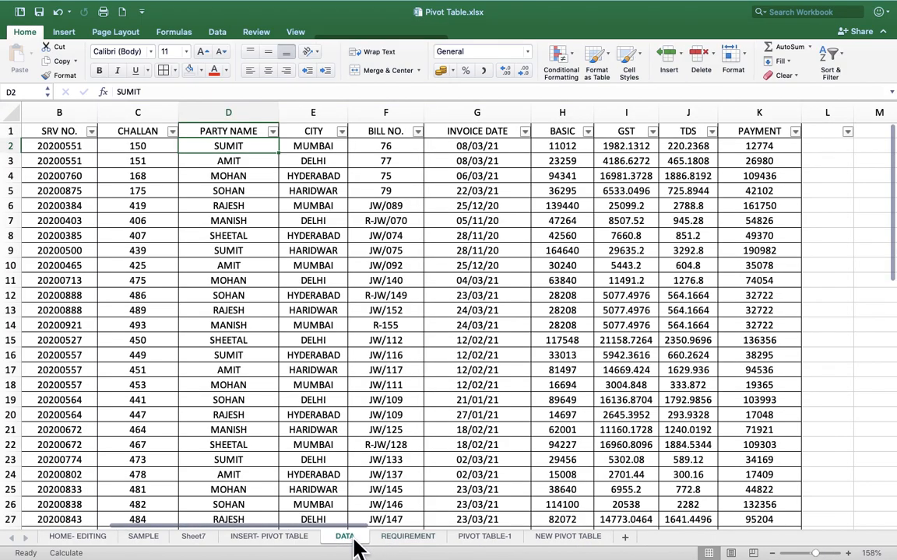
# Step: Move the INSERT- PIVOT TABLE sheet to sit directly before the NEW PIVOT TABLE sheet
pyautogui.click(247, 542)
pyautogui.moveTo(405, 544); pyautogui.dragTo(491, 535)
pyautogui.moveTo(568, 541); pyautogui.dragTo(570, 537)
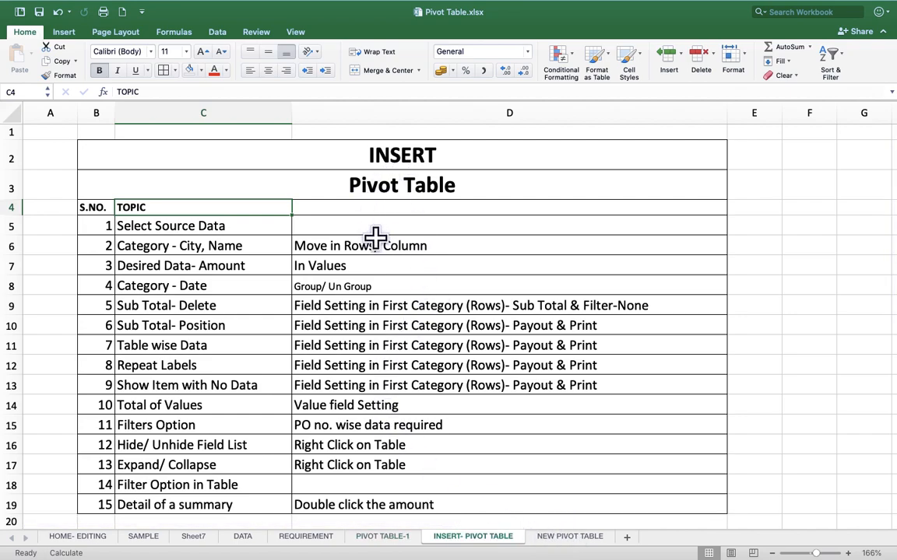
# Step: Highlight the "Select Source Data" topic in cell C5 with a yellow fill
pyautogui.click(343, 243)
pyautogui.click(218, 224)
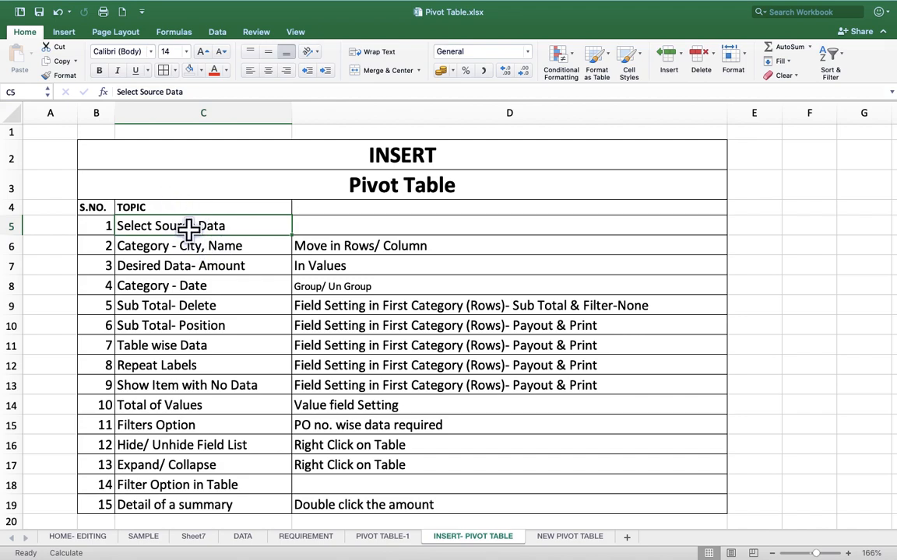
pyautogui.click(201, 70)
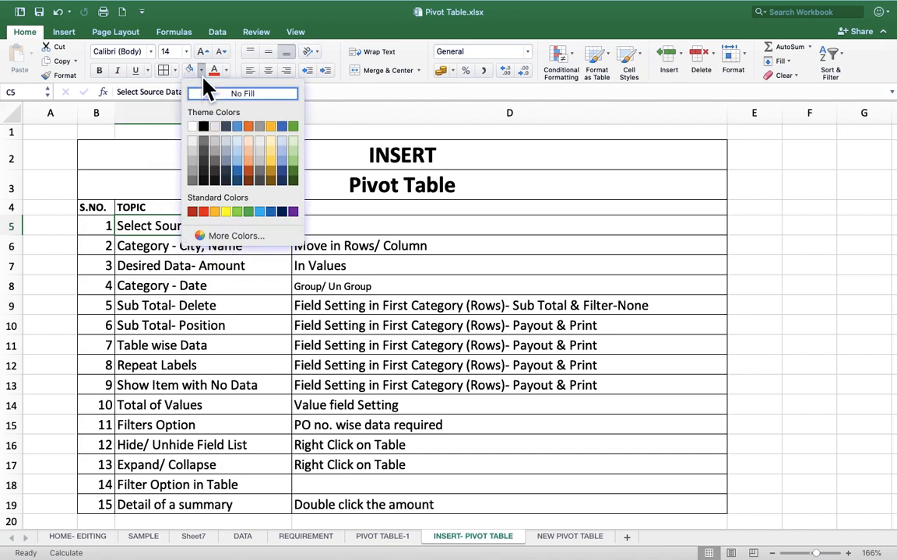
pyautogui.click(225, 211)
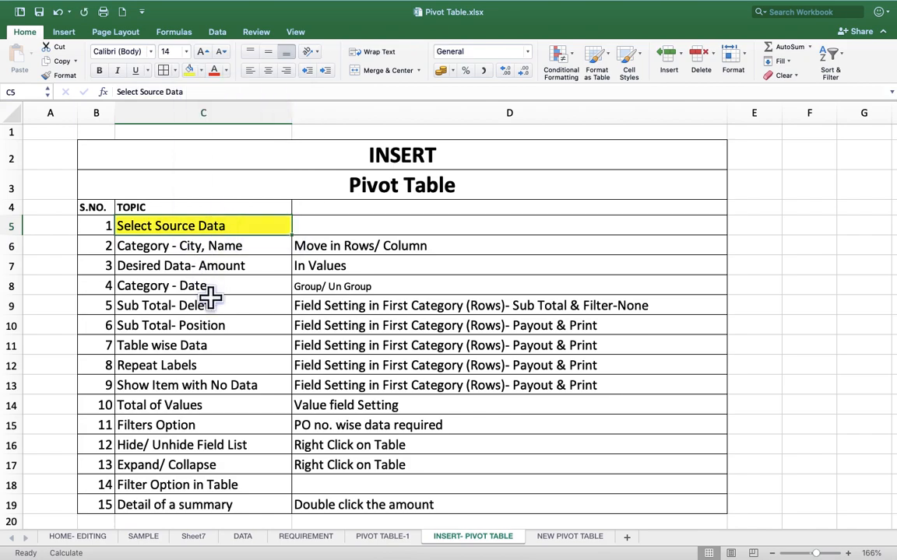
pyautogui.click(200, 250)
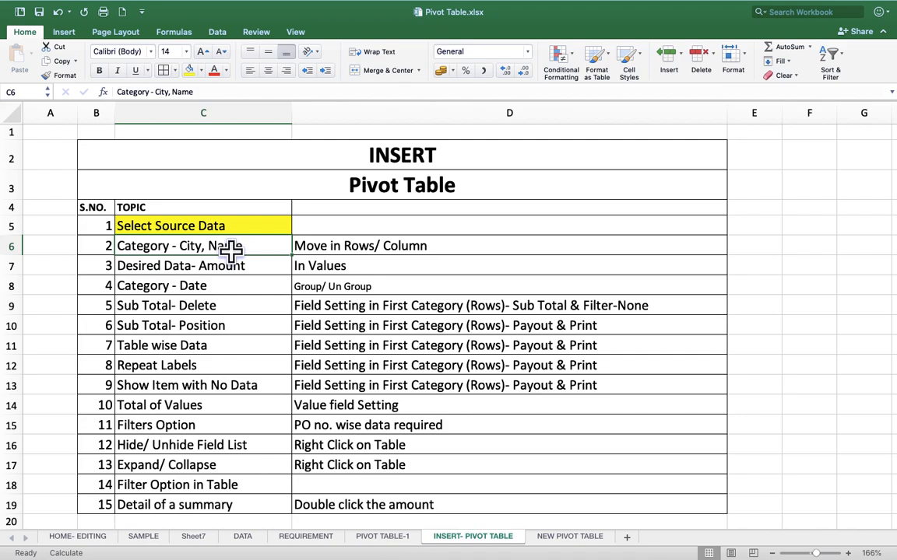
pyautogui.click(355, 246)
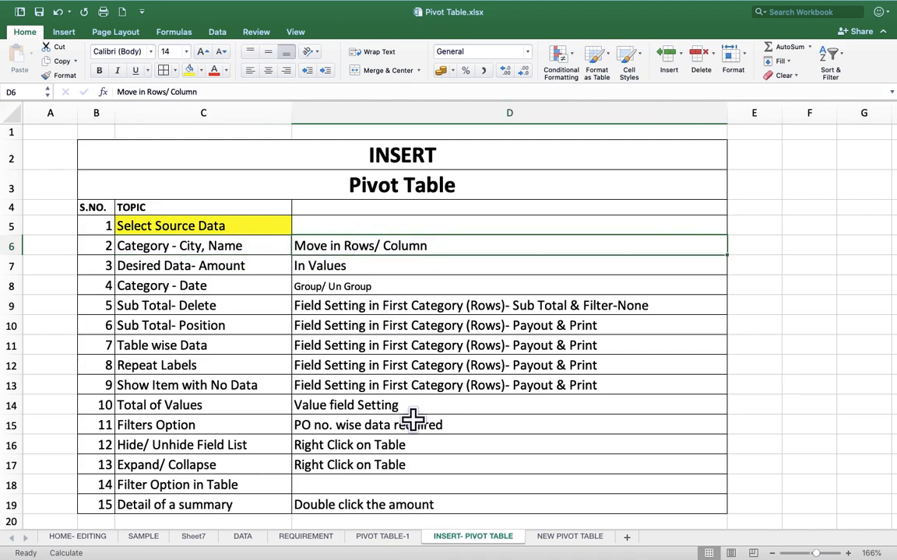
pyautogui.click(594, 537)
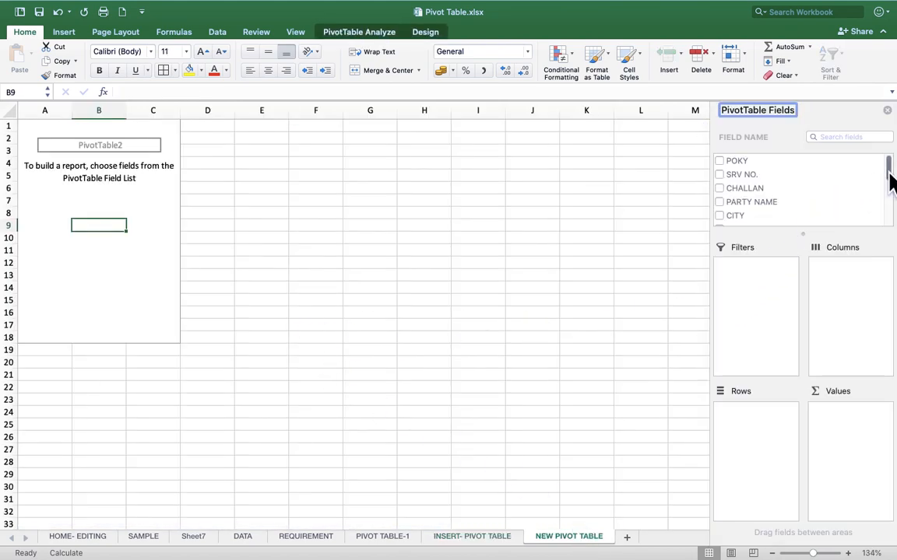
# Step: Fill the PARTY NAME, CITY, INVOICE DATE, BASIC, GST, TDS and PAYMENT headers on the DATA sheet with yellow
pyautogui.click(243, 536)
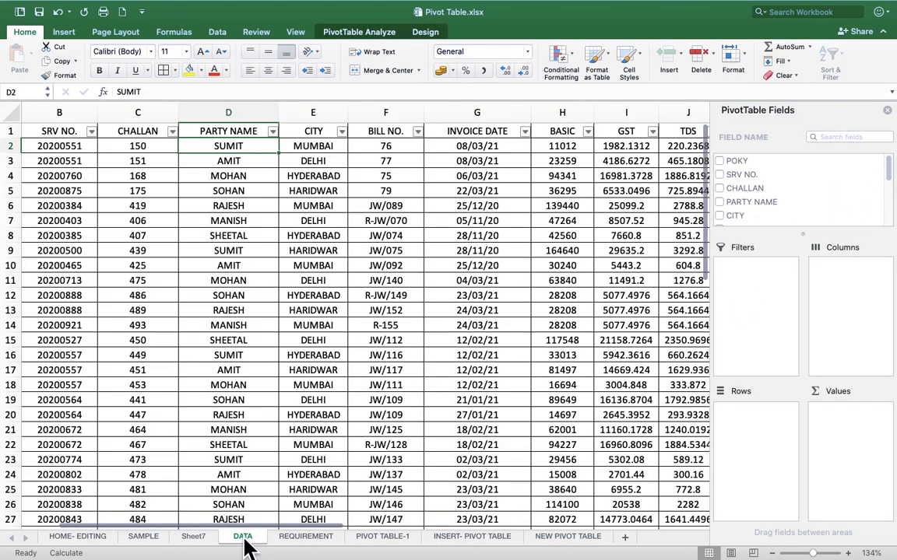
pyautogui.click(207, 128)
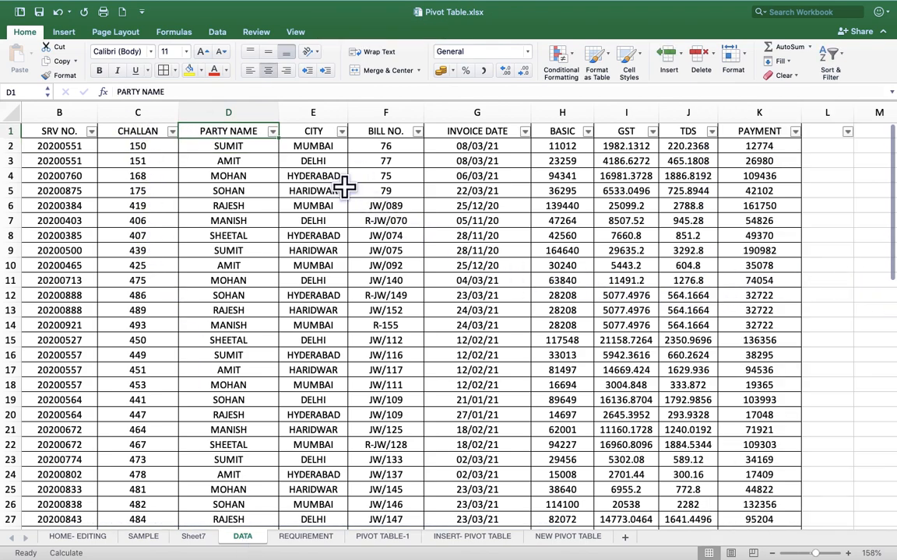
pyautogui.click(312, 132)
pyautogui.click(189, 71)
pyautogui.click(465, 132)
pyautogui.click(189, 70)
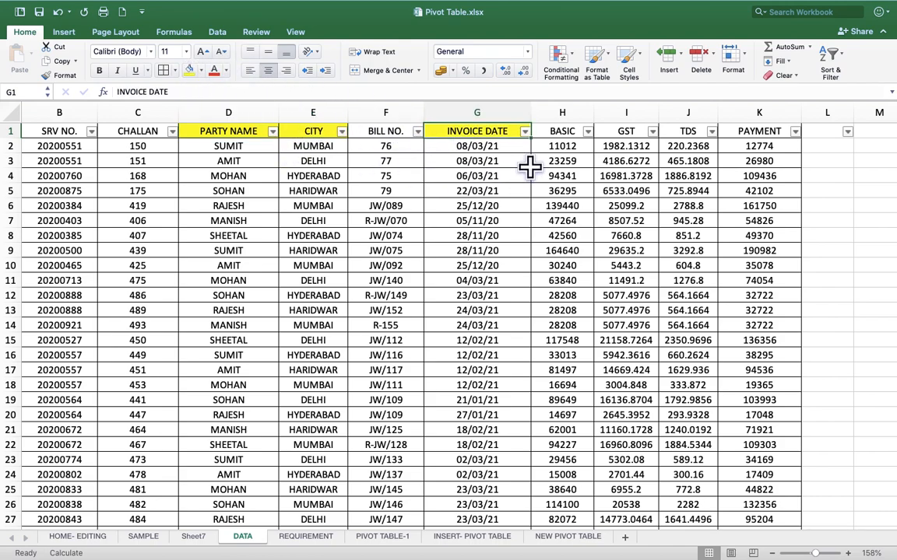
pyautogui.moveTo(560, 132); pyautogui.dragTo(776, 136)
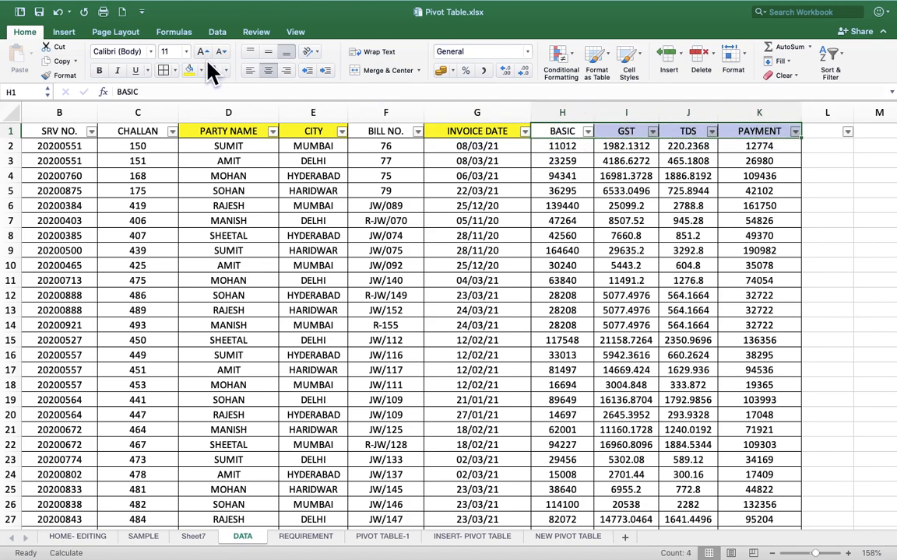
pyautogui.click(189, 70)
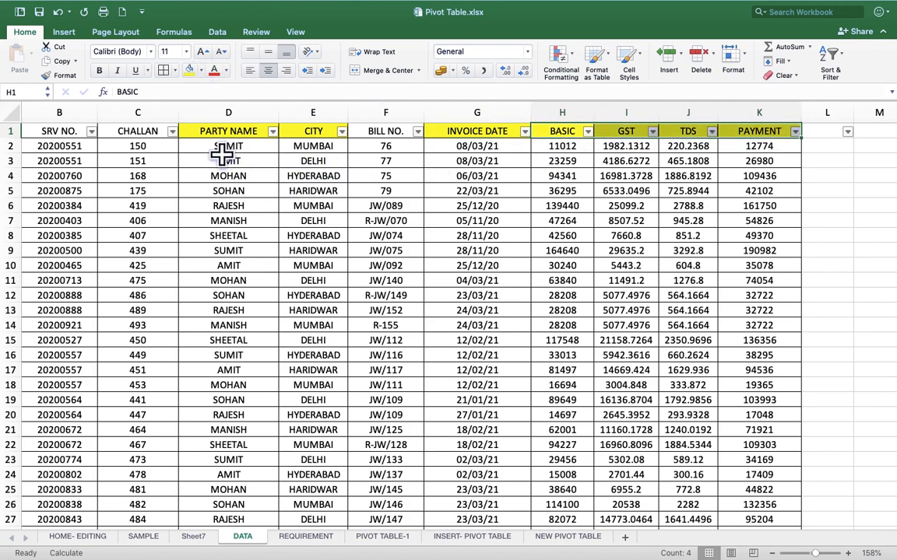
# Step: Add the PARTY NAME field to the Rows area of the PivotTable on the NEW PIVOT TABLE sheet
pyautogui.click(560, 539)
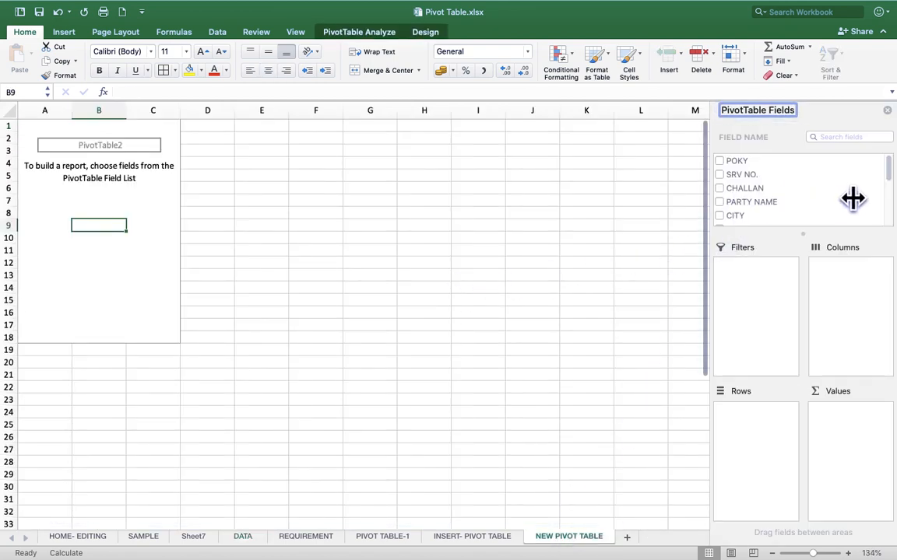
pyautogui.click(750, 206)
pyautogui.moveTo(746, 210); pyautogui.dragTo(755, 423)
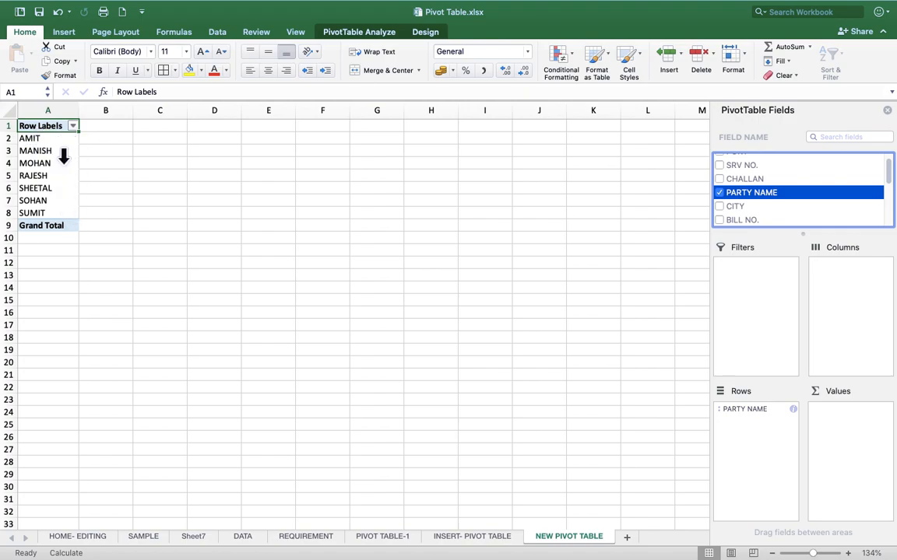
# Step: Examine the repeated entries in the PARTY NAME column on the DATA sheet
pyautogui.click(243, 540)
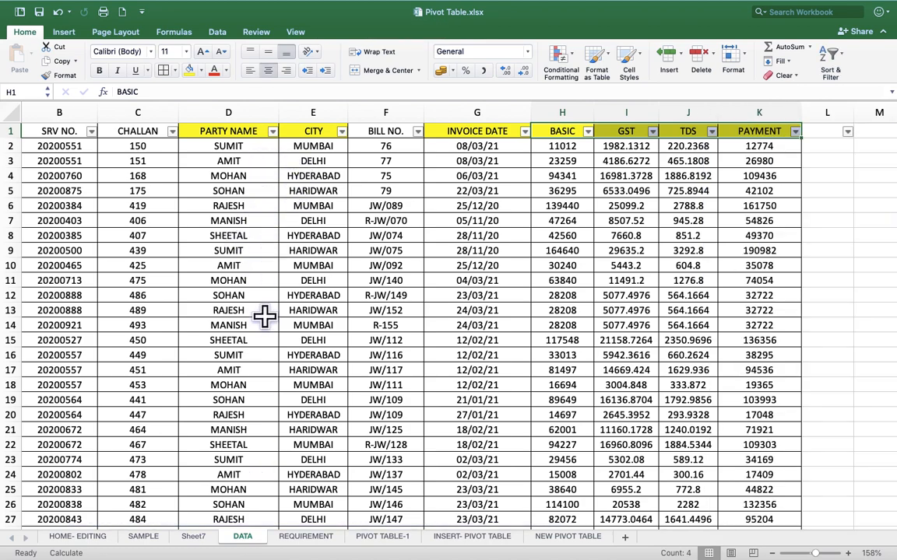
pyautogui.click(256, 264)
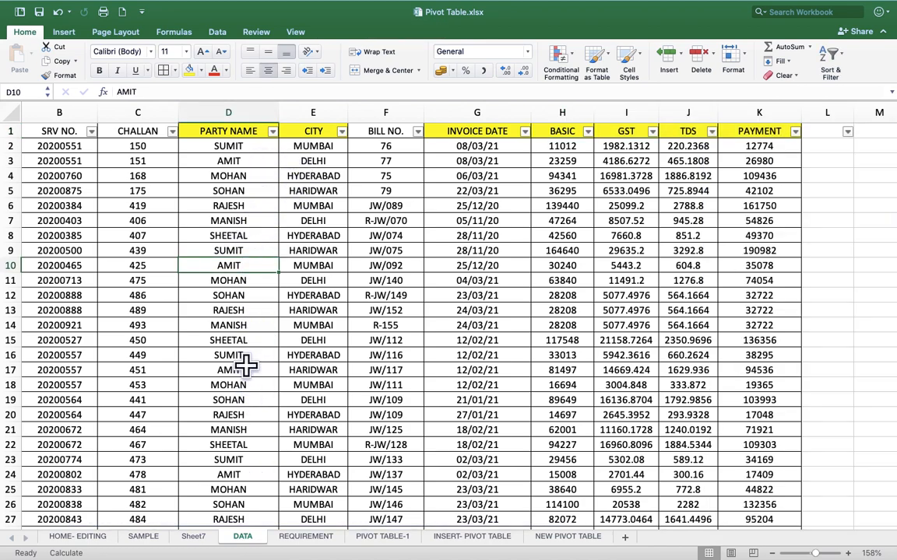
pyautogui.click(245, 170)
pyautogui.click(243, 446)
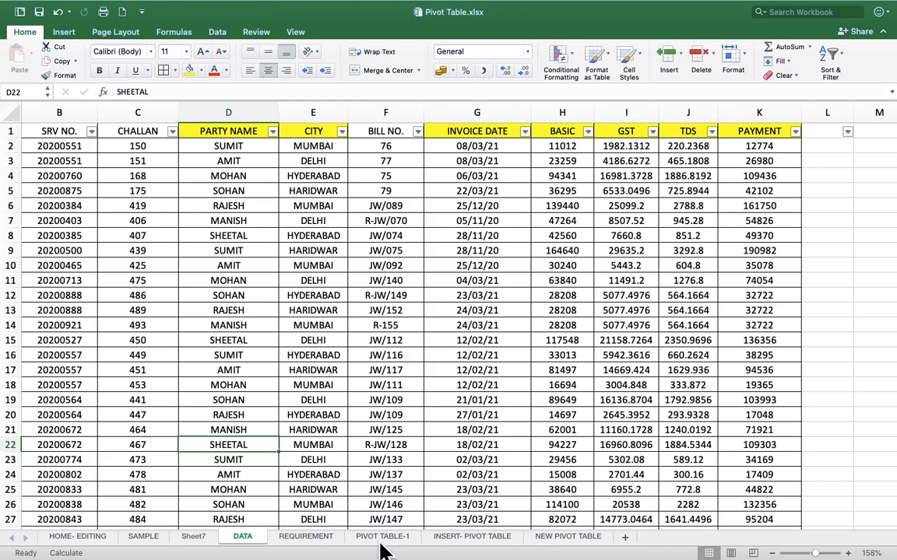
# Step: Add the BASIC field to the Values area of the PivotTable on the NEW PIVOT TABLE sheet
pyautogui.click(555, 538)
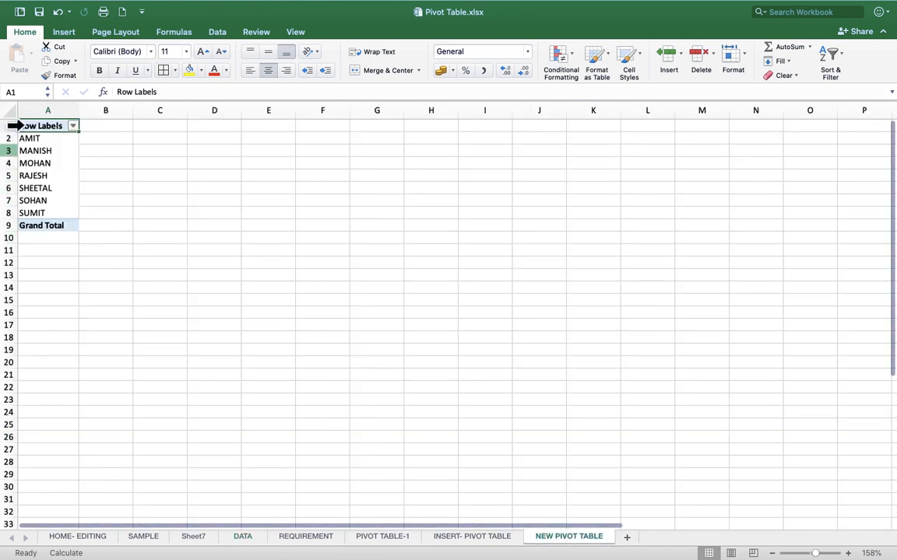
pyautogui.click(39, 129)
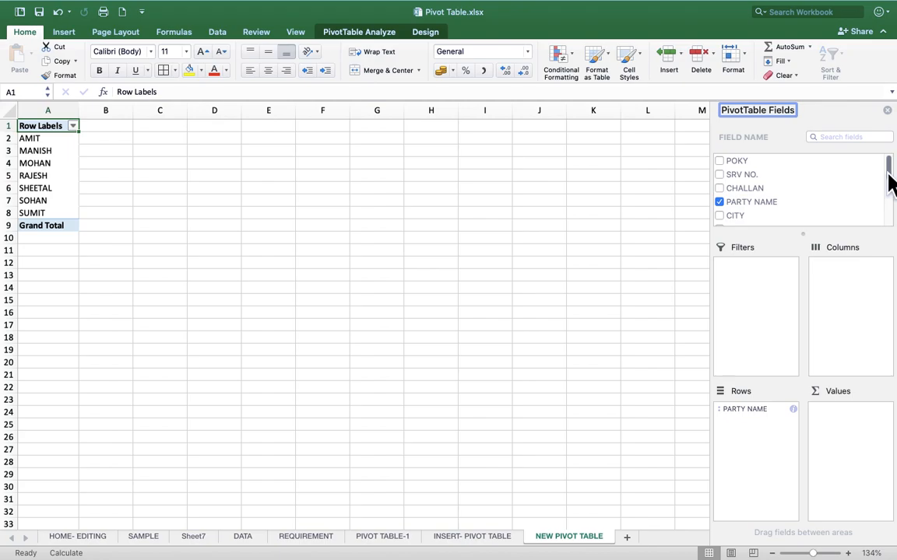
pyautogui.moveTo(889, 180); pyautogui.dragTo(890, 203)
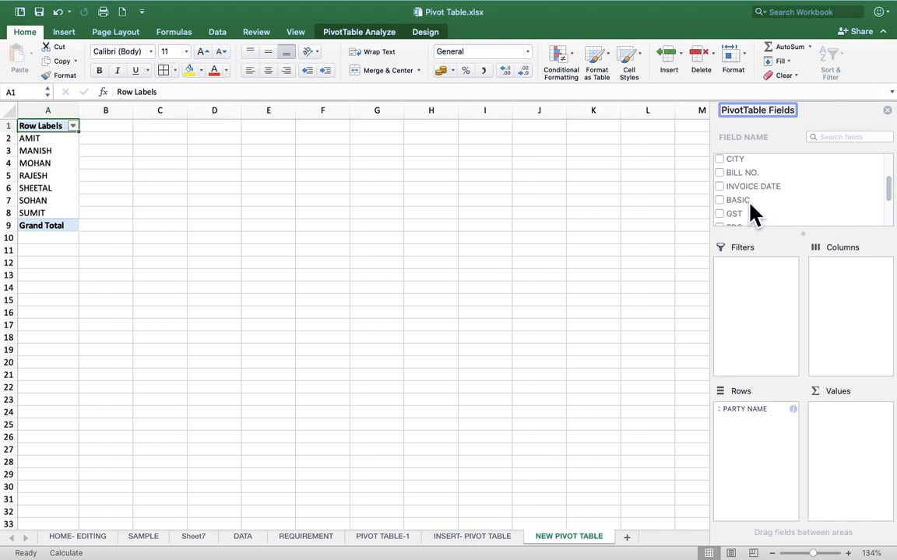
pyautogui.moveTo(740, 201); pyautogui.dragTo(857, 424)
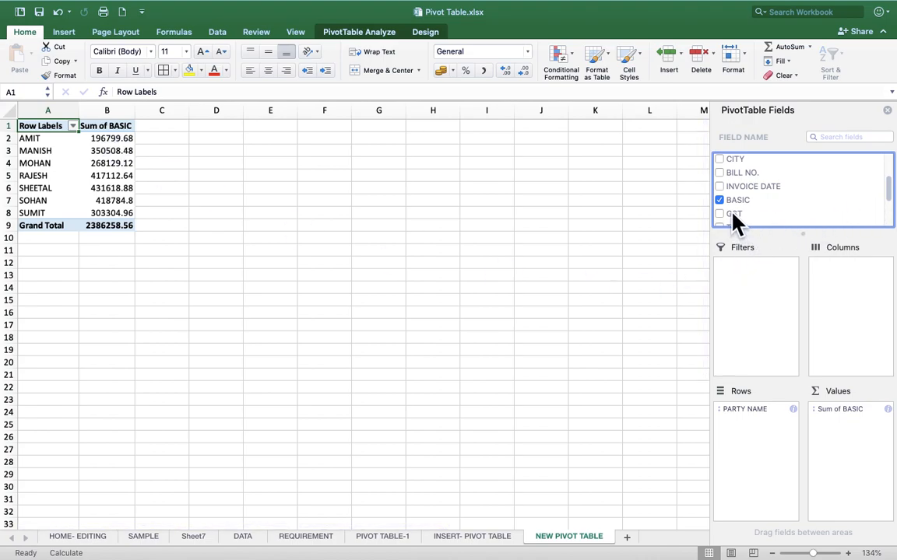
# Step: Add the GST, TDS and PAYMENT fields to the PivotTable's Values area after BASIC
pyautogui.moveTo(737, 220); pyautogui.dragTo(856, 432)
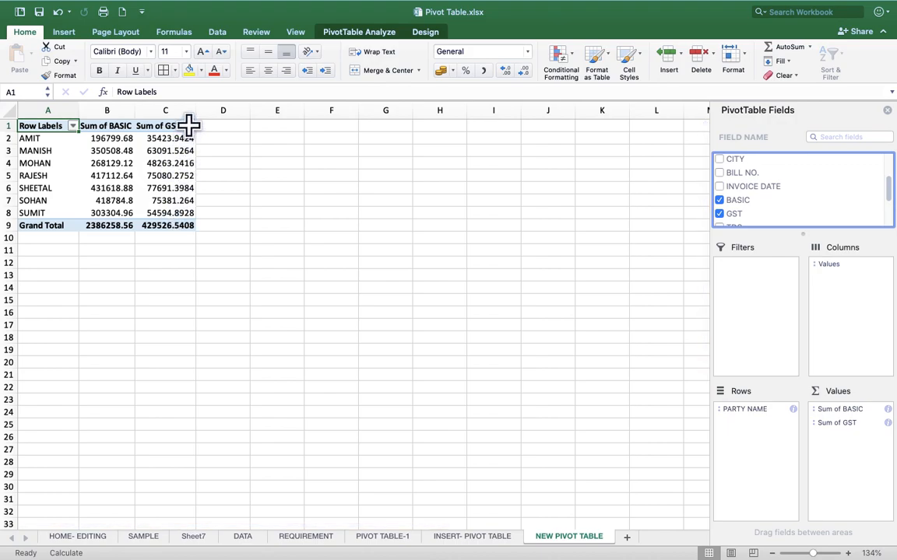
pyautogui.scroll(-2, 891, 195)
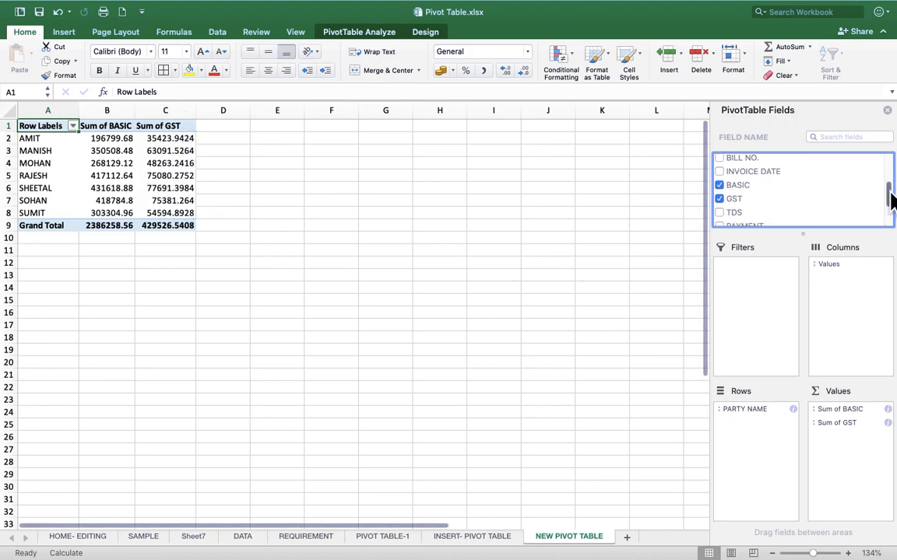
pyautogui.moveTo(730, 207); pyautogui.dragTo(786, 307)
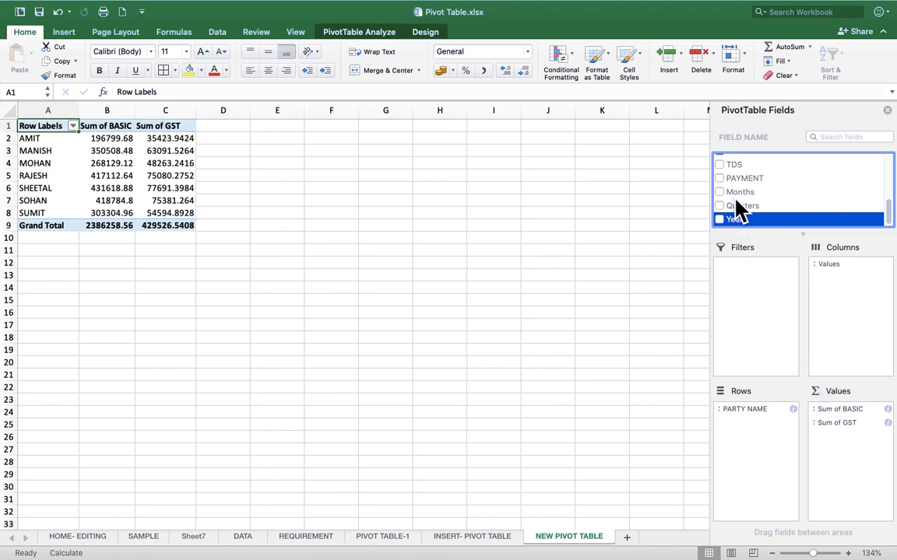
pyautogui.moveTo(741, 166); pyautogui.dragTo(848, 455)
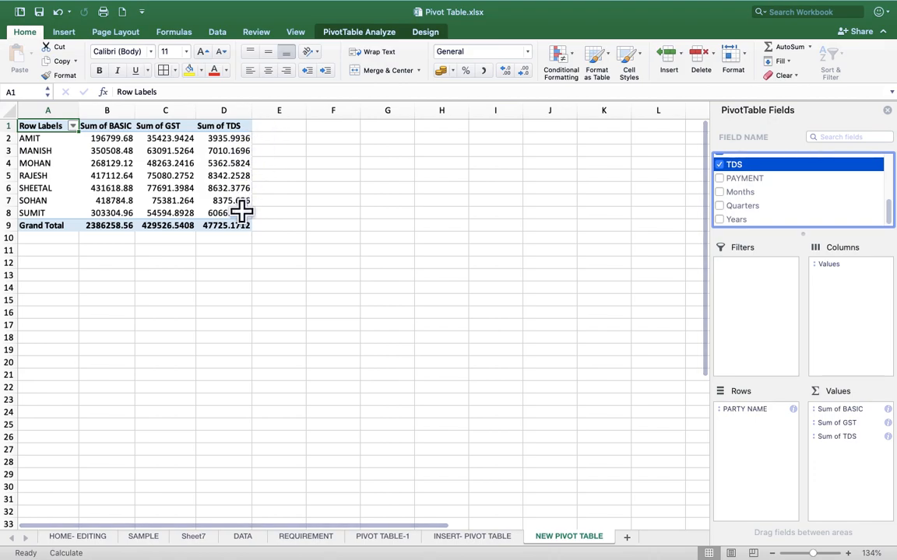
pyautogui.moveTo(755, 178); pyautogui.dragTo(869, 476)
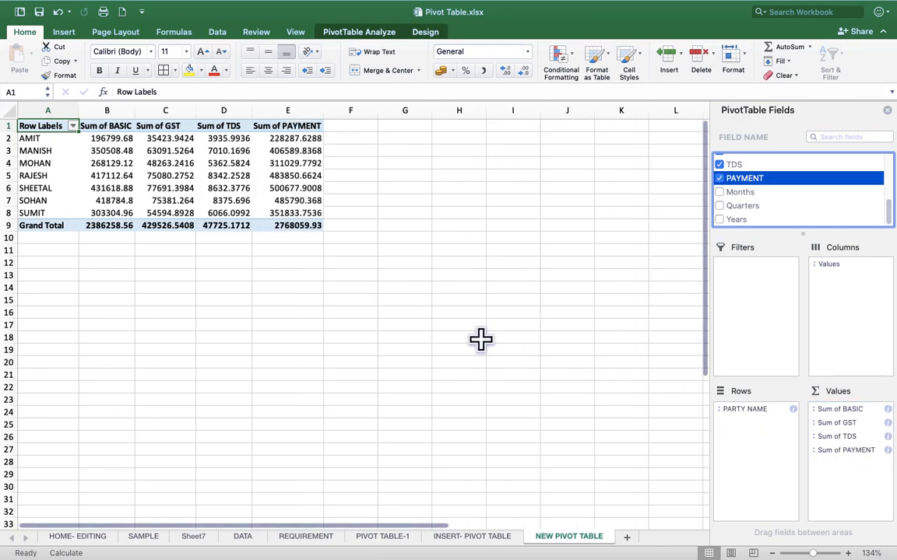
# Step: Remove the PAYMENT, TDS and GST fields from the PivotTable, keeping only BASIC as a value
pyautogui.scroll(3, 778, 190)
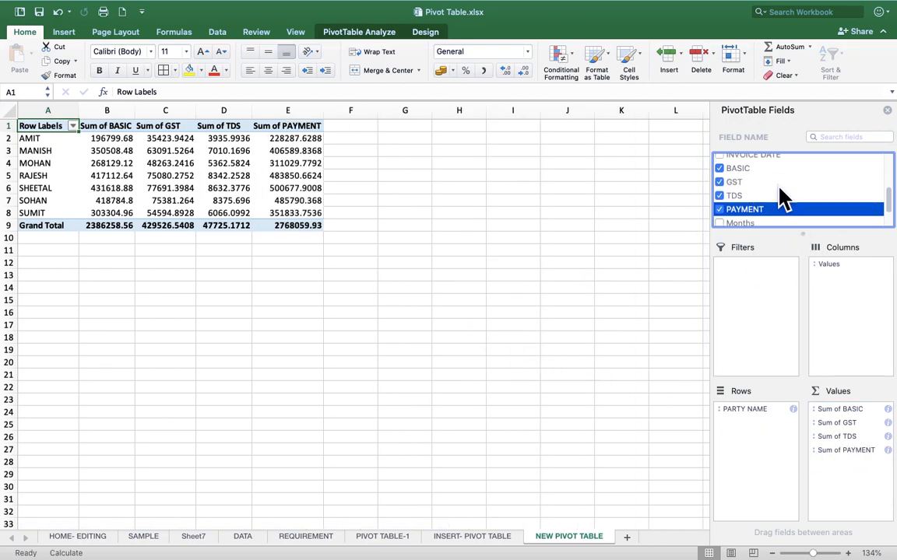
pyautogui.click(720, 210)
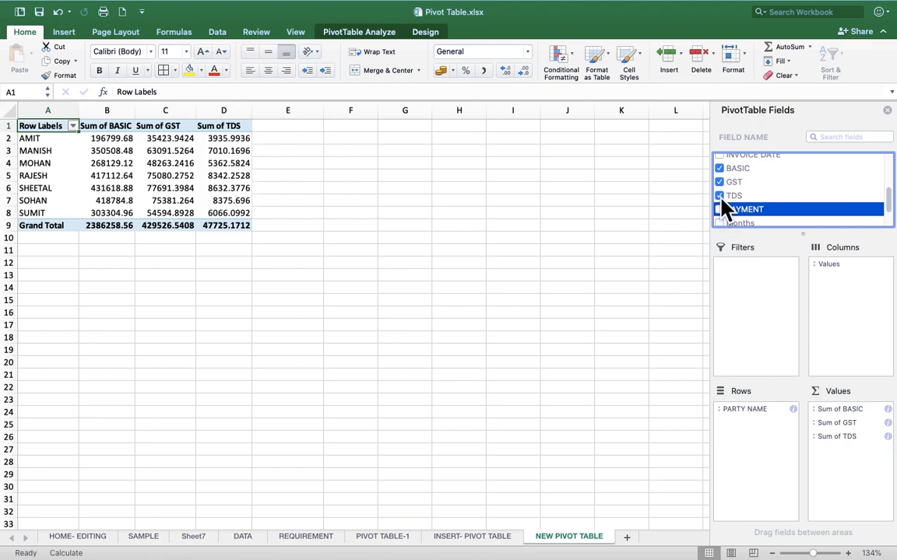
pyautogui.click(720, 195)
pyautogui.click(720, 182)
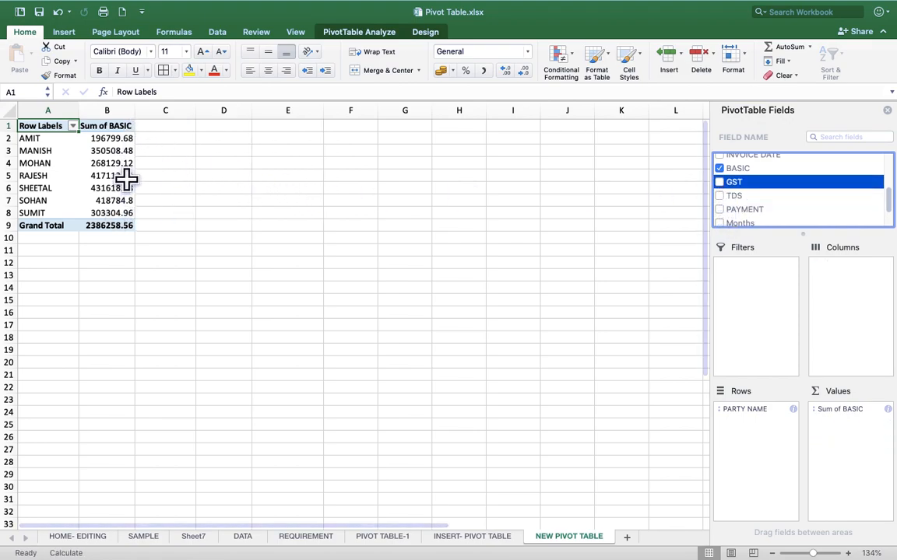
# Step: Add the CITY field to the PivotTable's Columns area to split the BASIC totals by city
pyautogui.moveTo(895, 204); pyautogui.dragTo(892, 187)
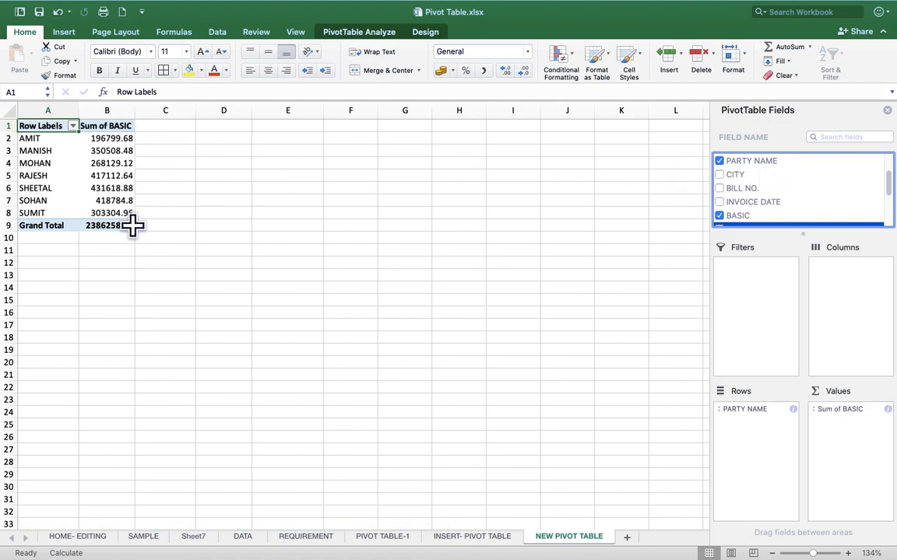
pyautogui.moveTo(736, 176); pyautogui.dragTo(871, 291)
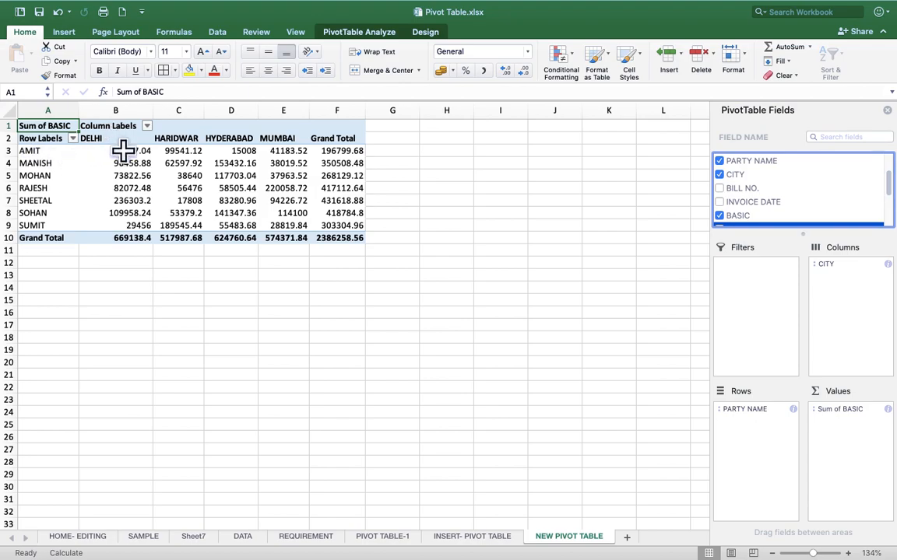
# Step: Format the BASIC amounts by party and city in B3:F9 to show no decimal places
pyautogui.click(178, 152)
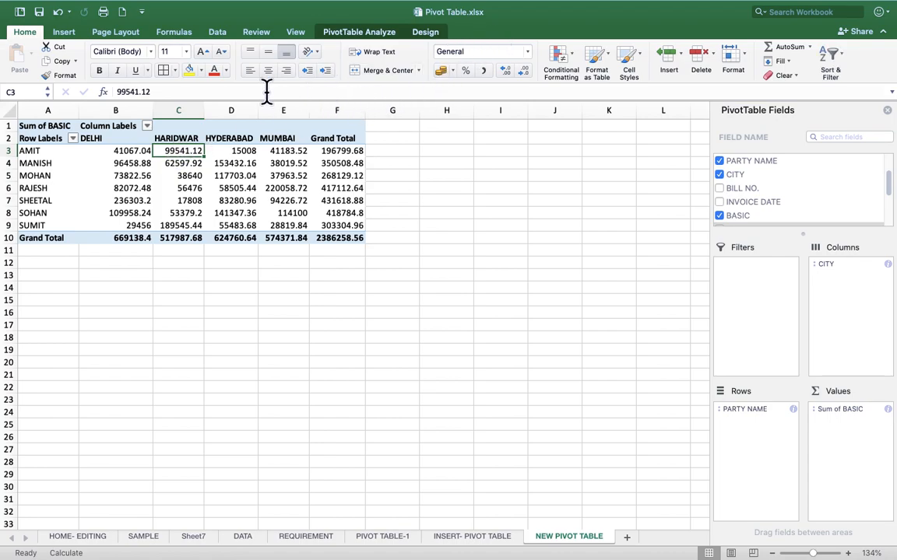
pyautogui.click(524, 71)
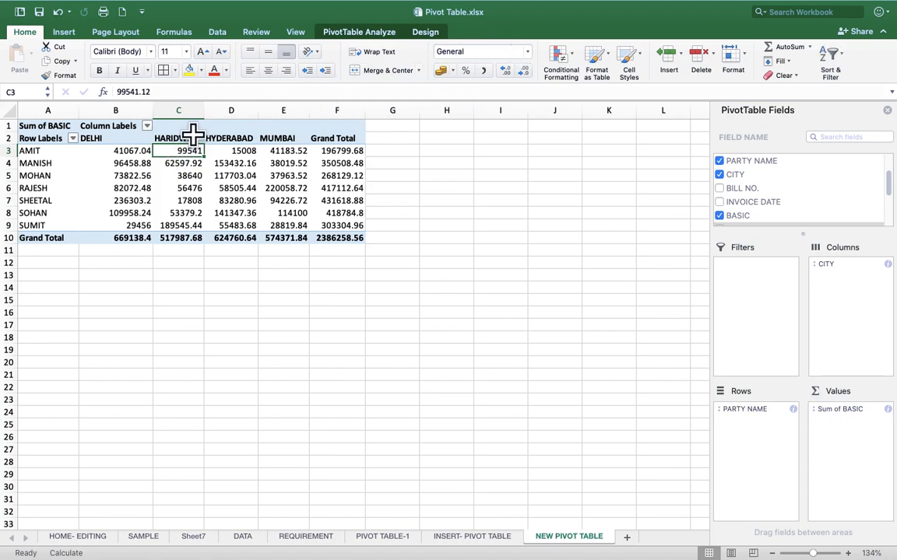
pyautogui.moveTo(135, 151); pyautogui.dragTo(325, 225)
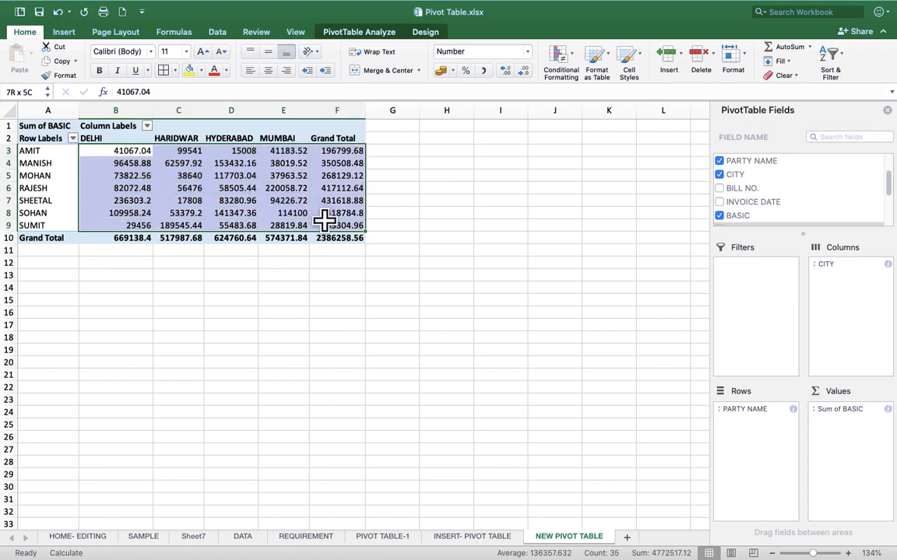
pyautogui.click(526, 74)
pyautogui.click(446, 213)
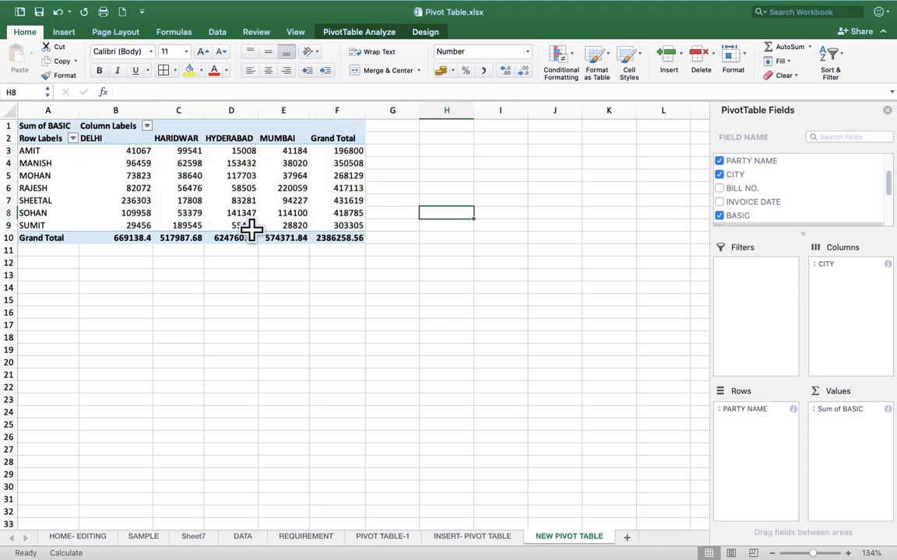
# Step: Examine each party's BASIC amounts across the city columns of the PivotTable
pyautogui.click(25, 163)
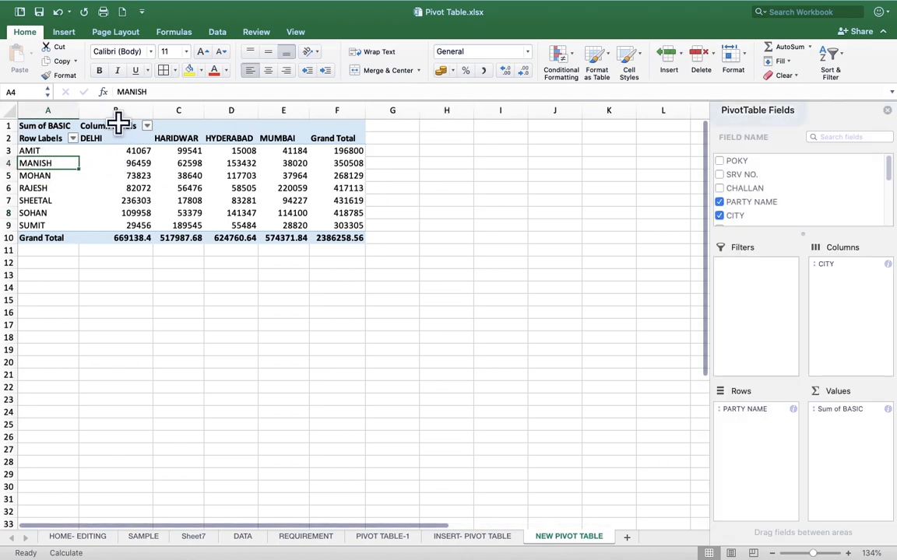
pyautogui.click(137, 164)
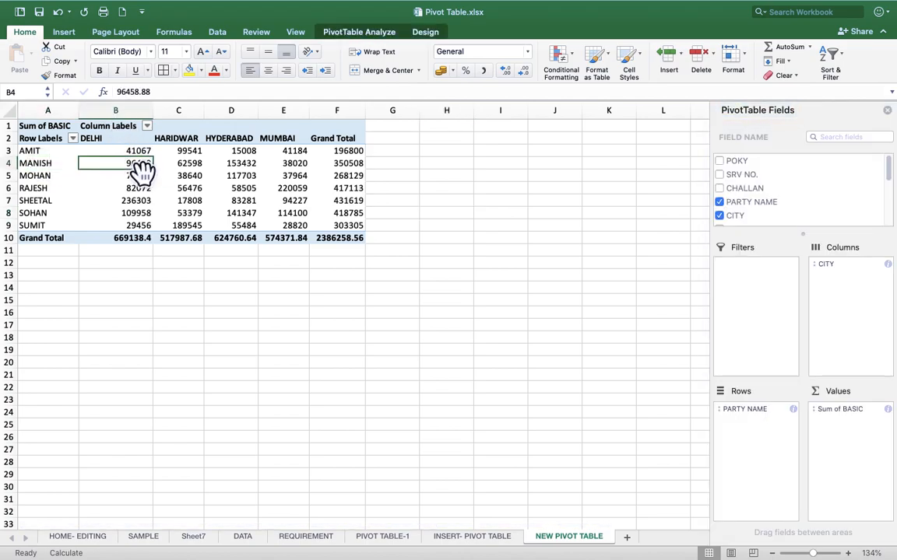
pyautogui.click(190, 160)
pyautogui.press('Right')
pyautogui.press('Right')
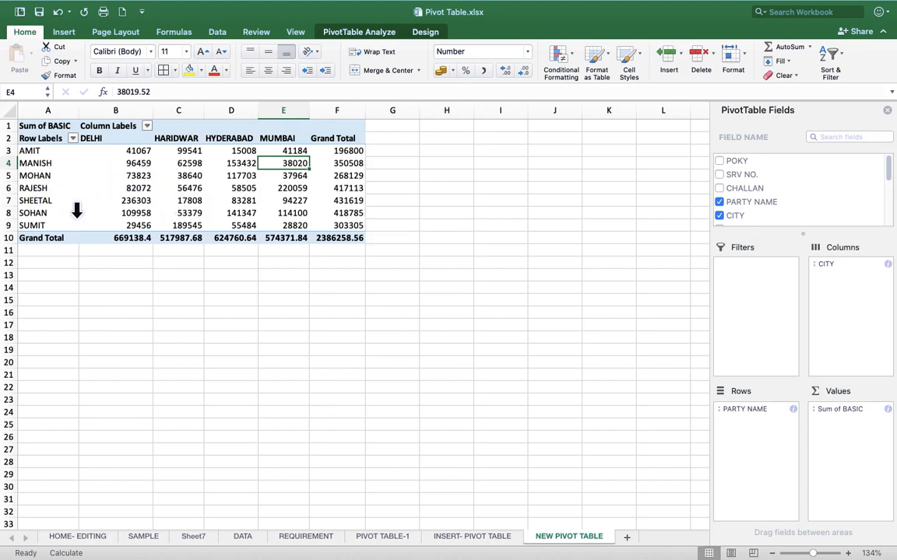
pyautogui.click(42, 176)
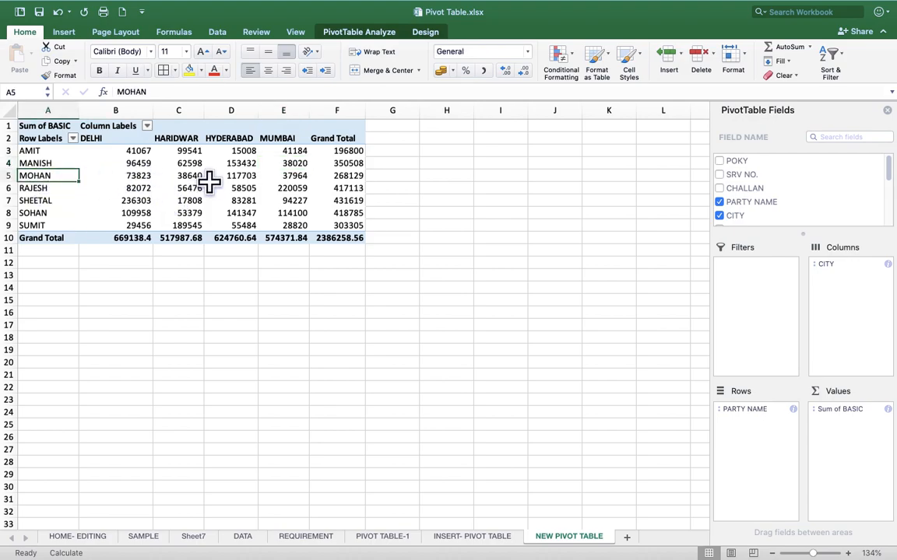
pyautogui.click(198, 176)
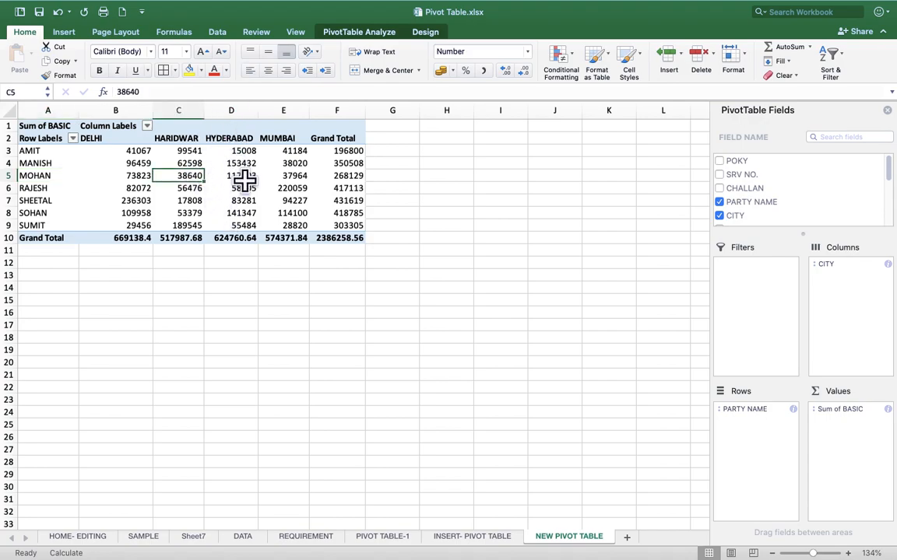
pyautogui.click(243, 175)
pyautogui.click(287, 176)
pyautogui.click(288, 188)
pyautogui.click(243, 189)
pyautogui.click(190, 189)
pyautogui.click(194, 201)
pyautogui.click(243, 201)
pyautogui.click(292, 201)
pyautogui.click(295, 213)
pyautogui.click(246, 213)
pyautogui.click(187, 226)
pyautogui.click(187, 213)
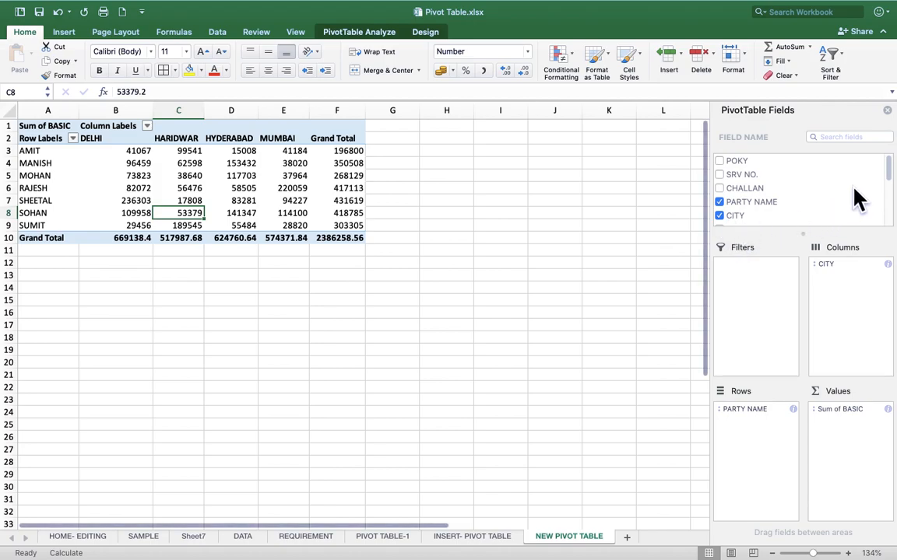
# Step: Add the INVOICE DATE field to the PivotTable's Rows area and remove CITY from its columns
pyautogui.moveTo(891, 177); pyautogui.dragTo(891, 192)
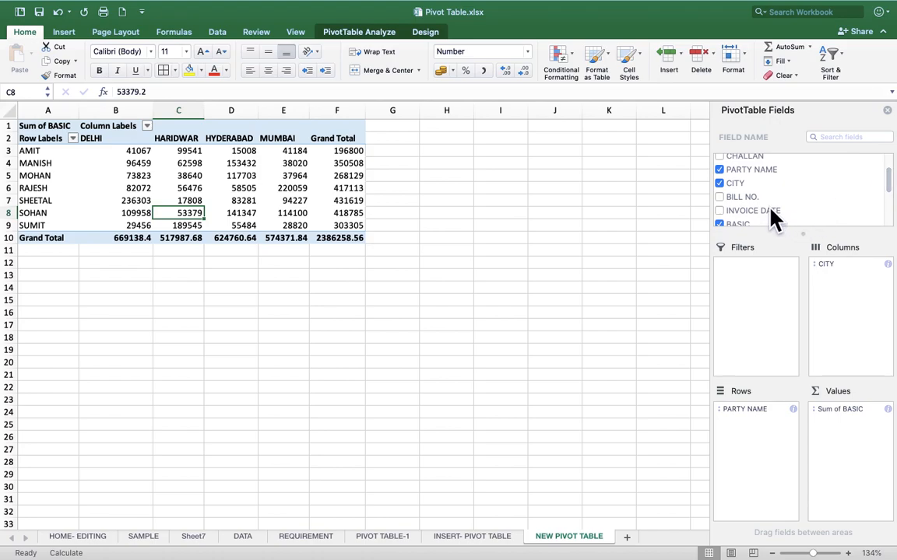
pyautogui.moveTo(771, 210); pyautogui.dragTo(770, 438)
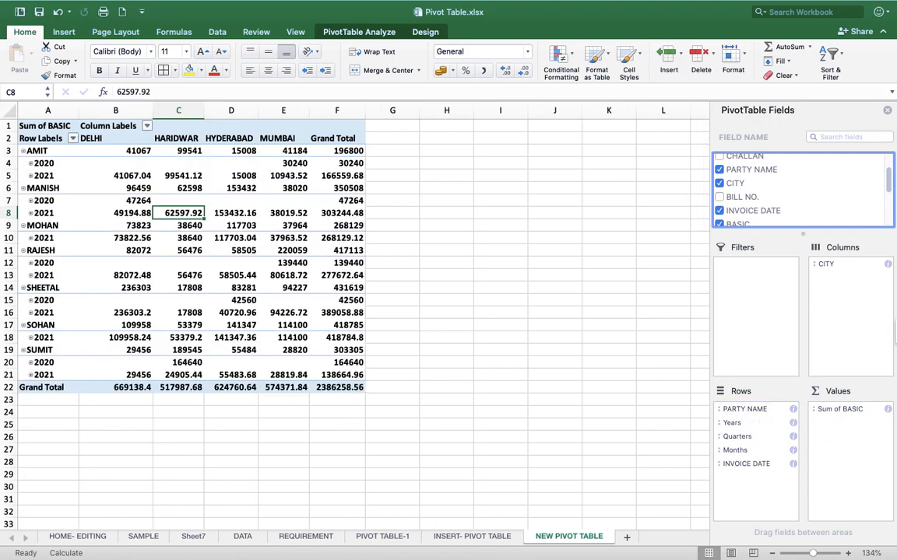
pyautogui.click(837, 266)
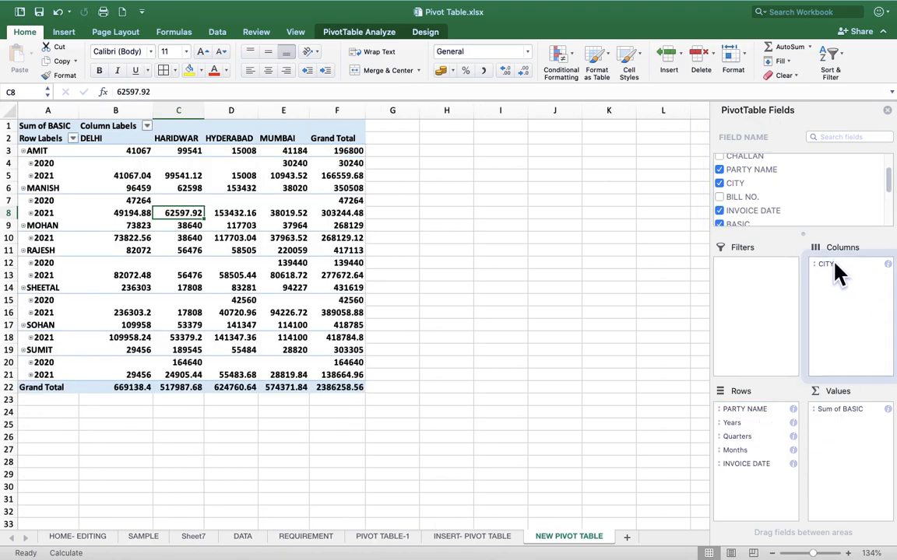
pyautogui.click(720, 184)
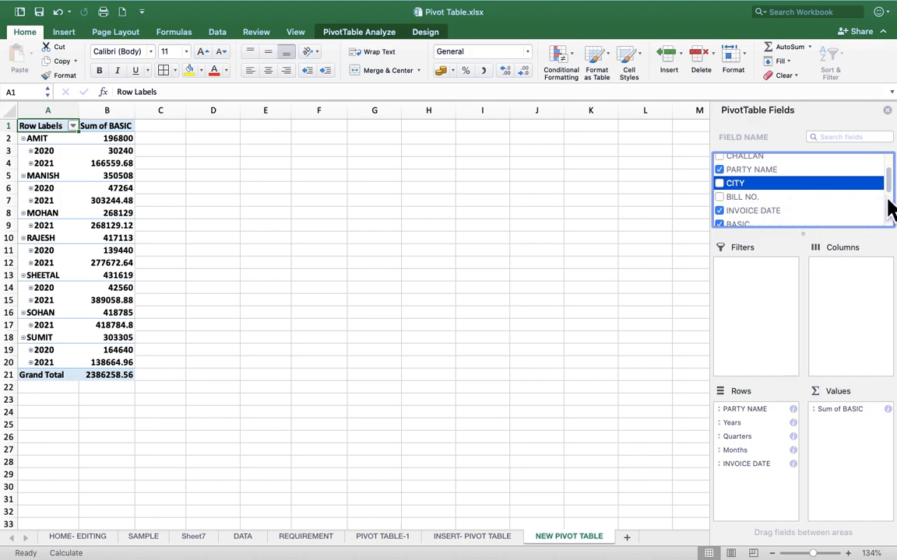
# Step: Include GST, TDS and PAYMENT as values alongside BASIC for each party and year in the PivotTable
pyautogui.moveTo(890, 190); pyautogui.dragTo(893, 211)
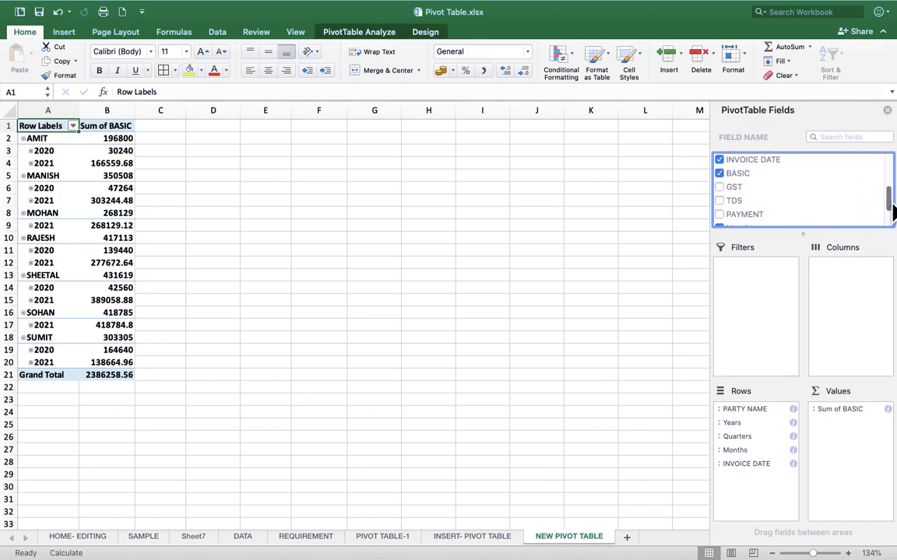
pyautogui.click(720, 187)
pyautogui.click(720, 201)
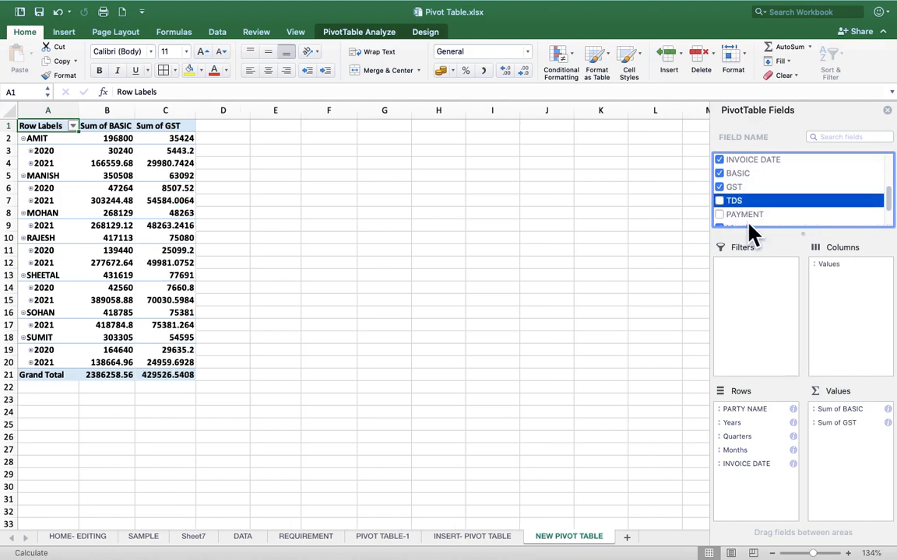
pyautogui.click(719, 214)
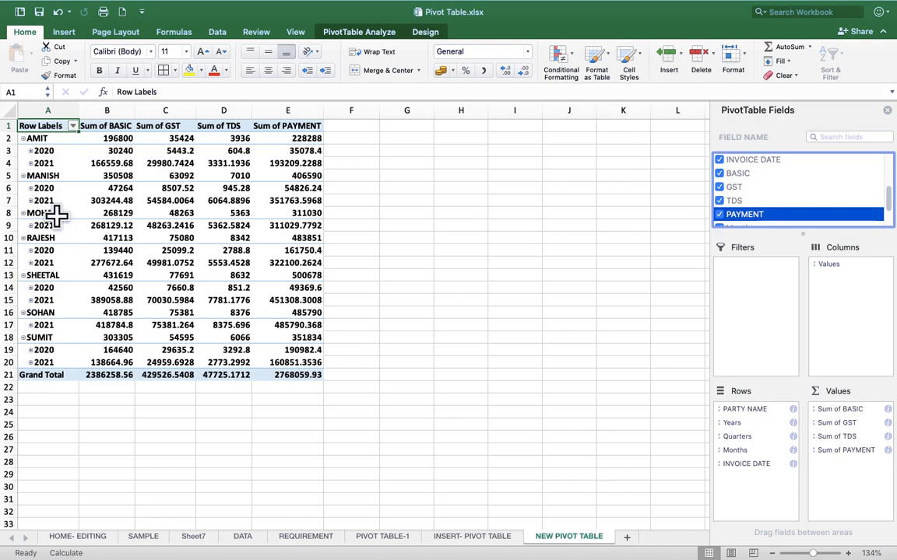
# Step: Examine the individual dates in the INVOICE DATE column on the DATA sheet
pyautogui.click(236, 538)
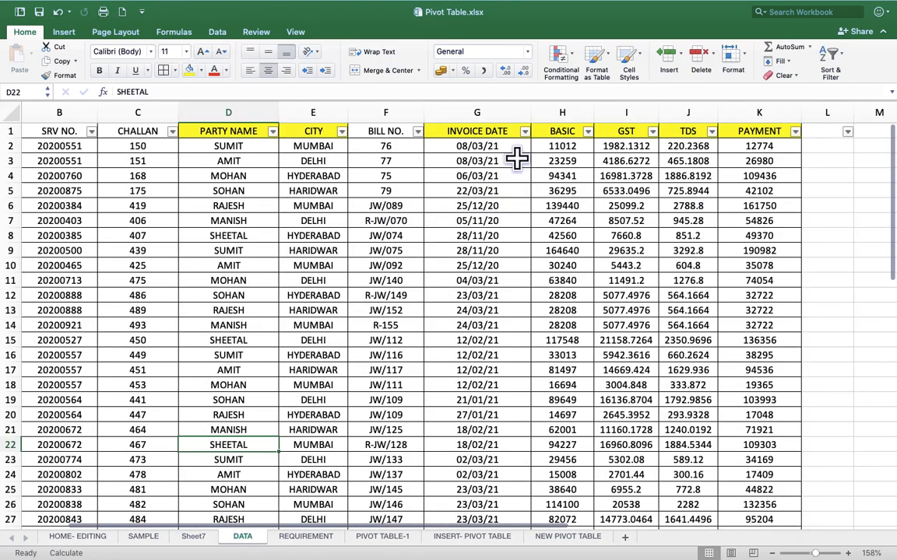
pyautogui.click(517, 147)
pyautogui.click(517, 161)
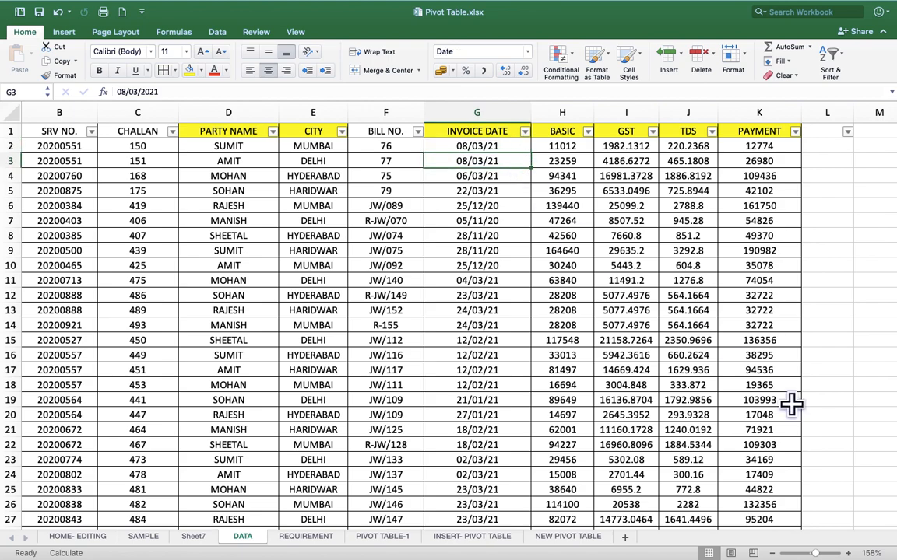
pyautogui.press('Down')
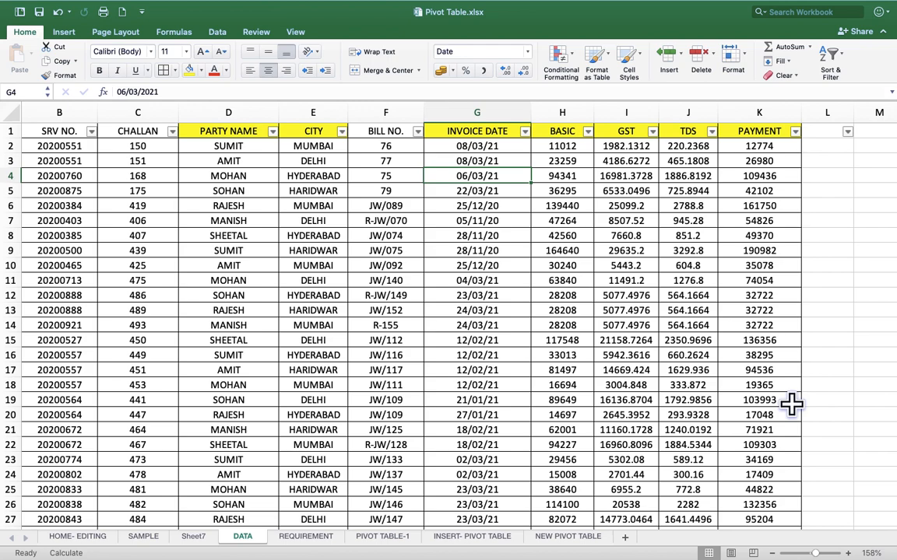
pyautogui.press('Down')
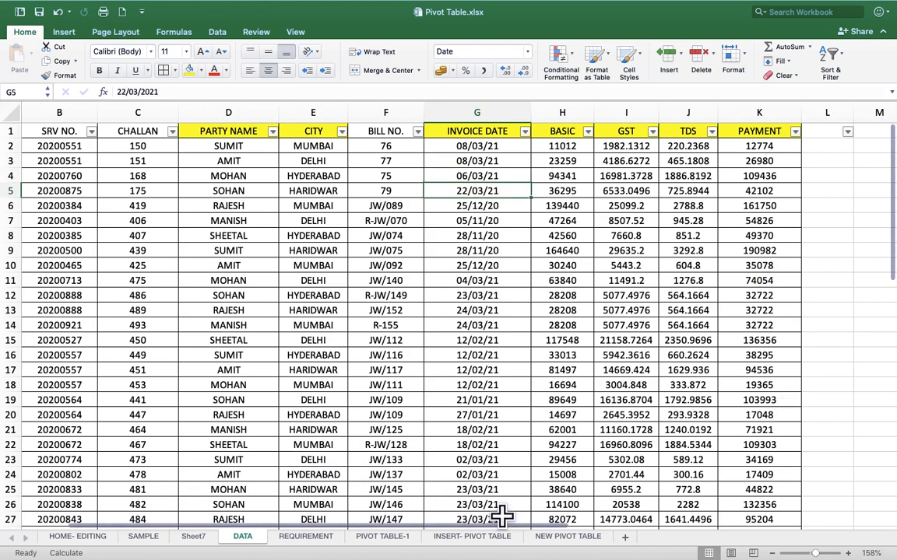
# Step: Group the invoice dates in the NEW PIVOT TABLE sheet's PivotTable by Days only
pyautogui.click(549, 541)
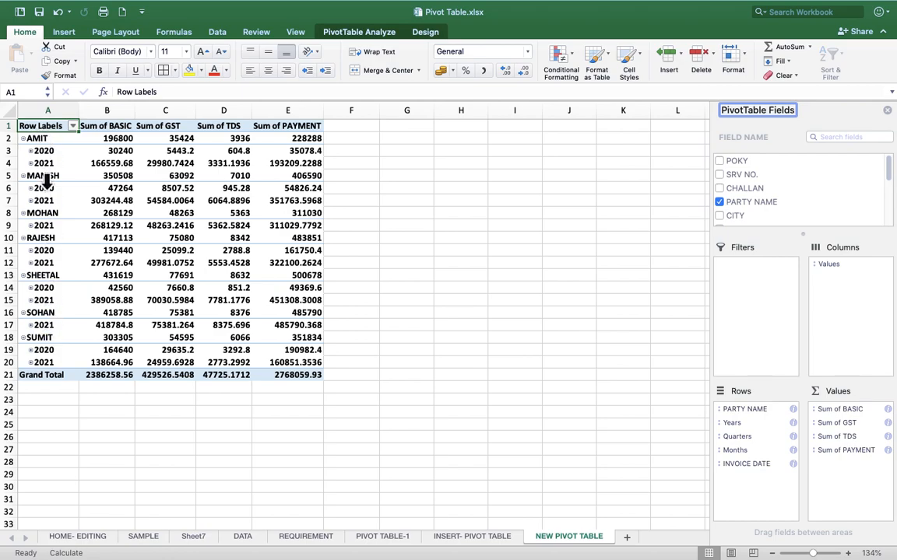
pyautogui.click(45, 150)
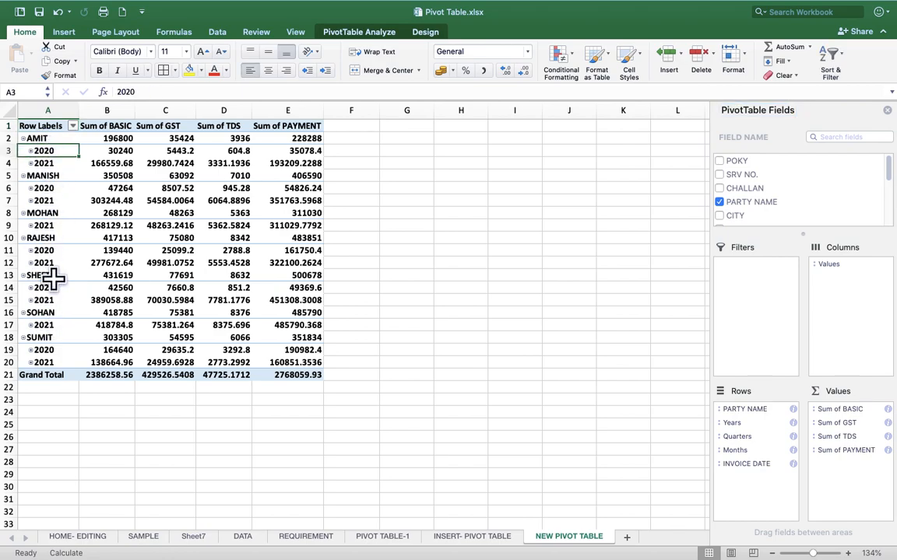
pyautogui.click(372, 36)
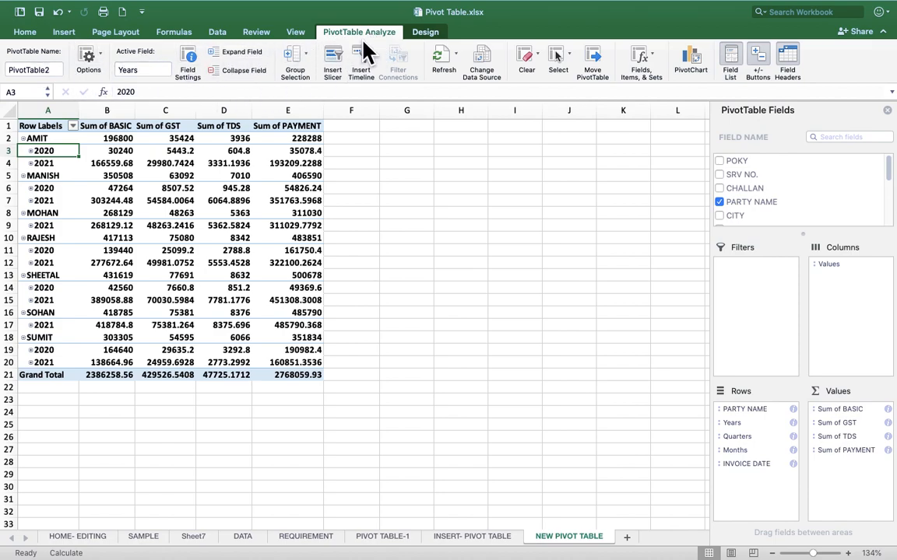
pyautogui.click(304, 60)
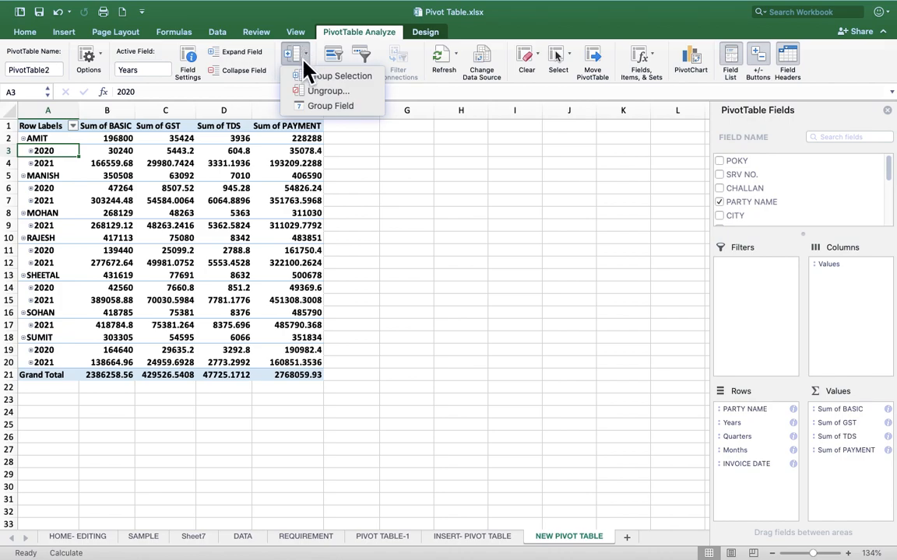
pyautogui.click(326, 108)
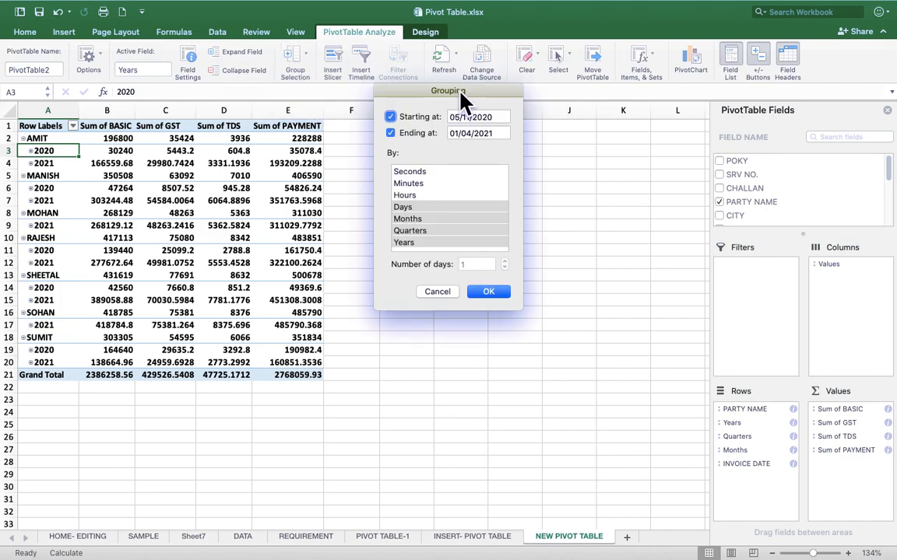
pyautogui.moveTo(463, 93); pyautogui.dragTo(494, 94)
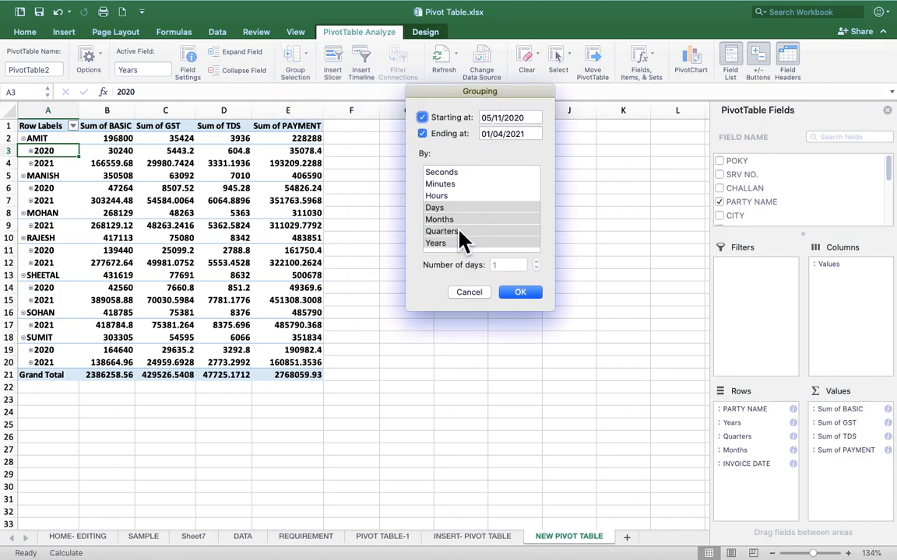
pyautogui.click(437, 207)
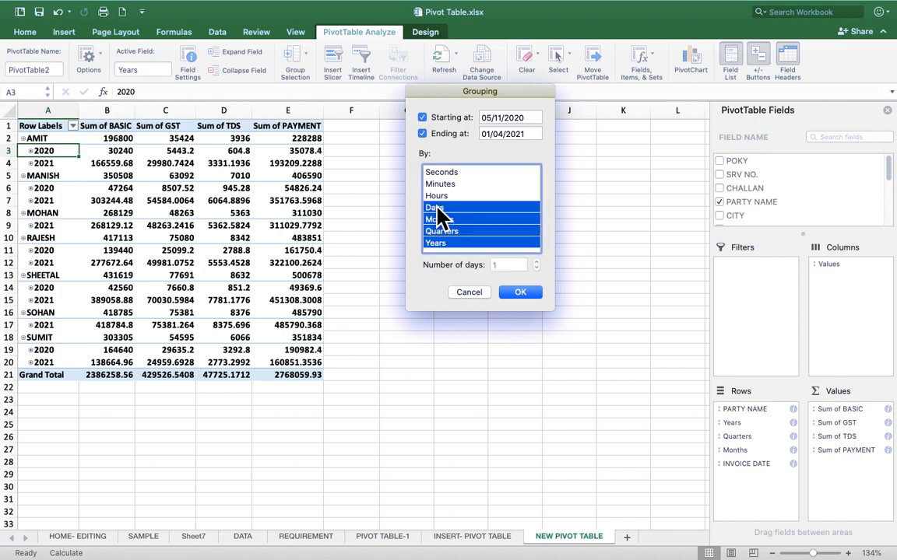
pyautogui.click(459, 241)
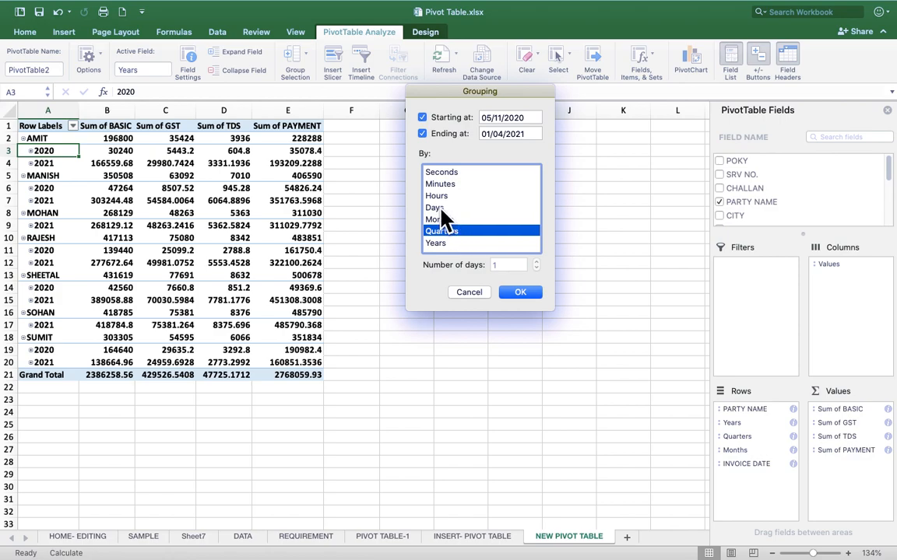
pyautogui.click(443, 207)
pyautogui.click(518, 292)
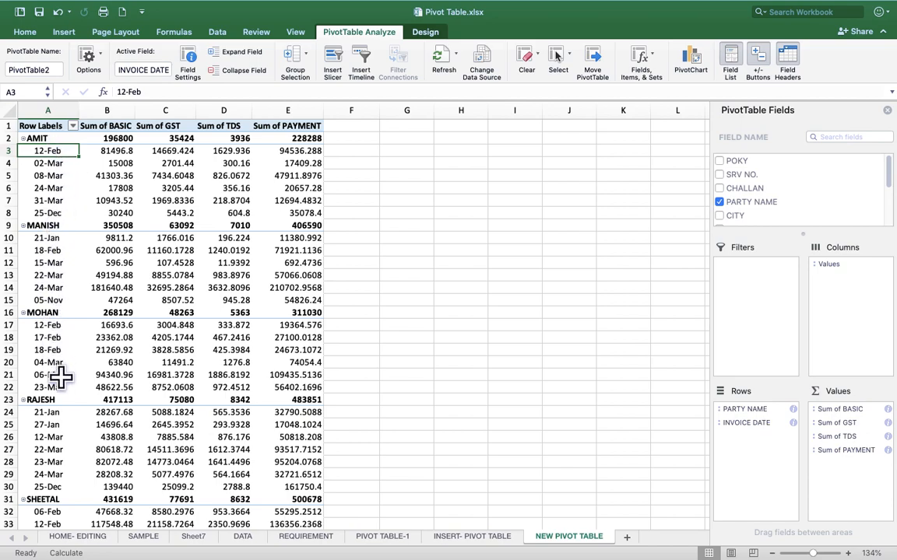
pyautogui.scroll(-4, 64, 376)
pyautogui.scroll(-6, 64, 376)
pyautogui.scroll(10, 66, 376)
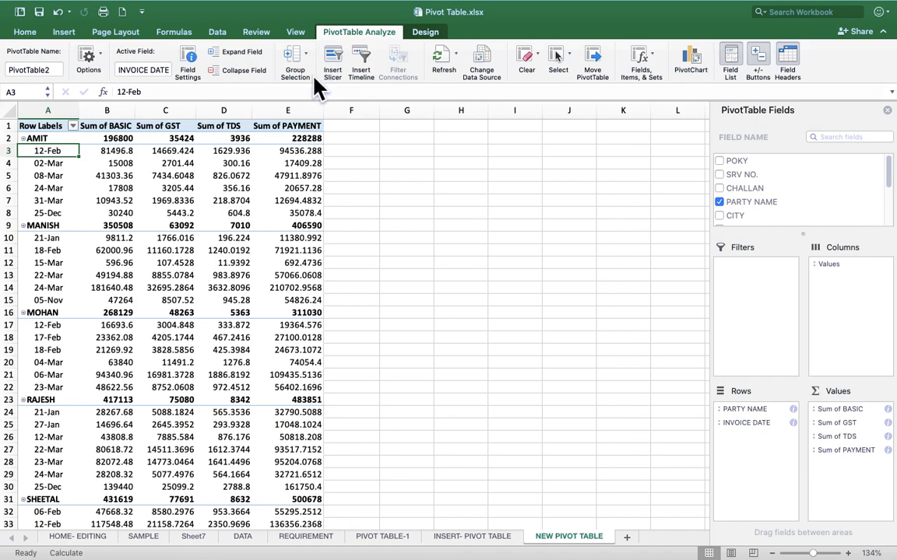
# Step: Change the PivotTable's invoice date grouping to Months only
pyautogui.click(294, 56)
pyautogui.click(341, 113)
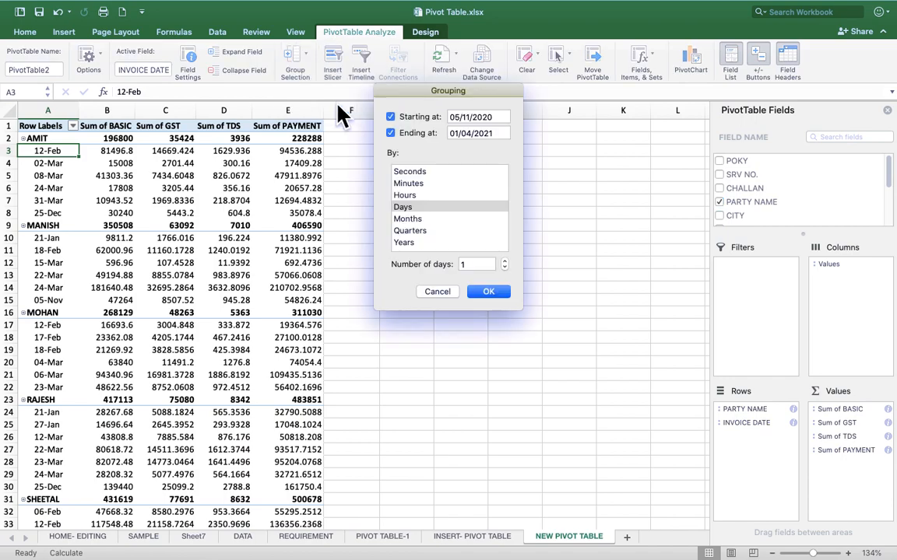
pyautogui.click(416, 220)
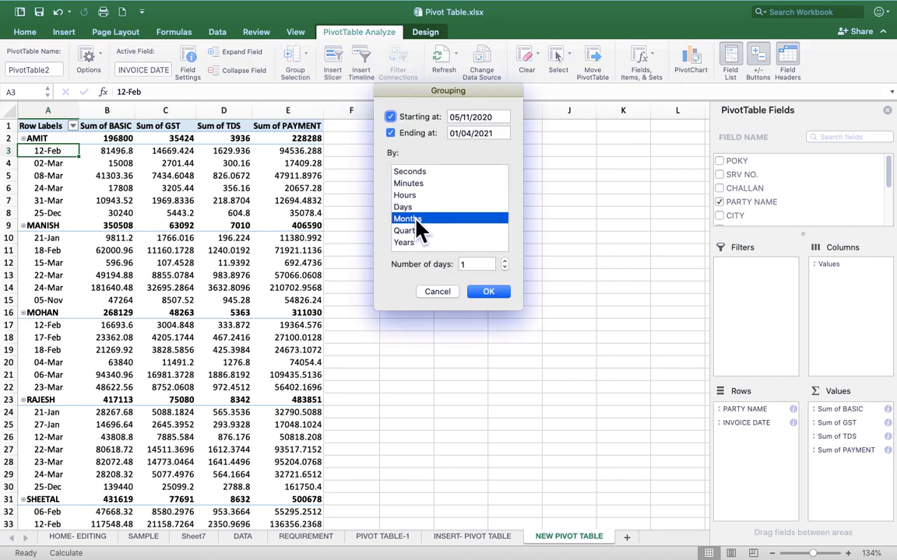
pyautogui.click(486, 292)
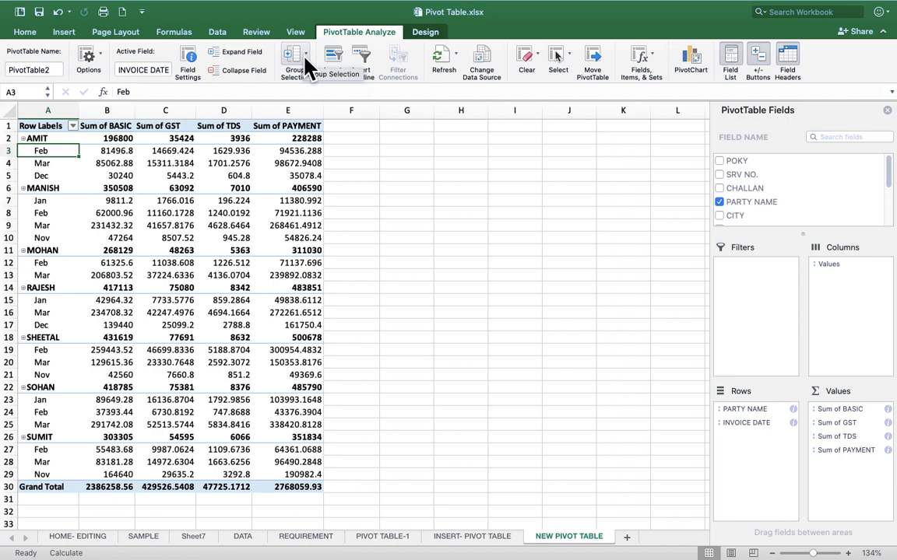
# Step: Change the PivotTable's invoice date grouping to Quarters only and check the quarter rows under the first parties
pyautogui.click(305, 53)
pyautogui.click(329, 106)
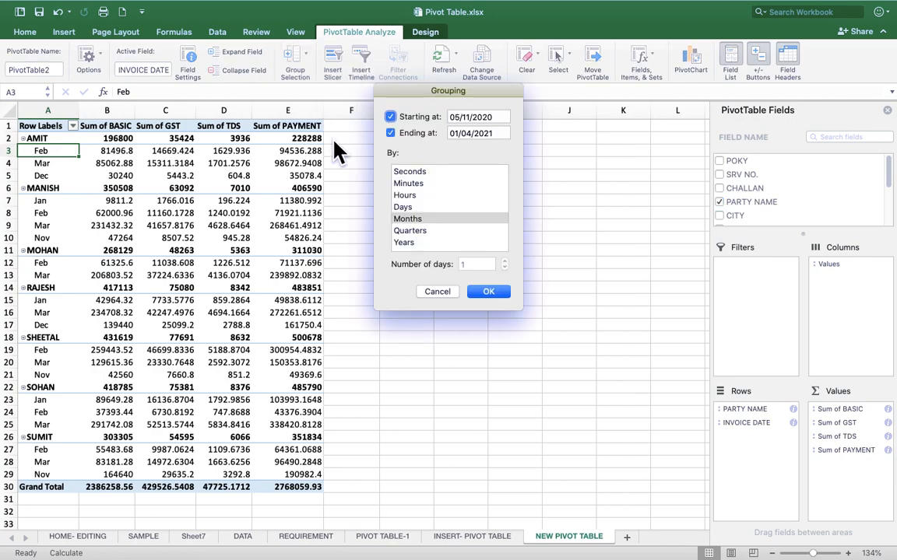
pyautogui.click(417, 218)
pyautogui.click(413, 230)
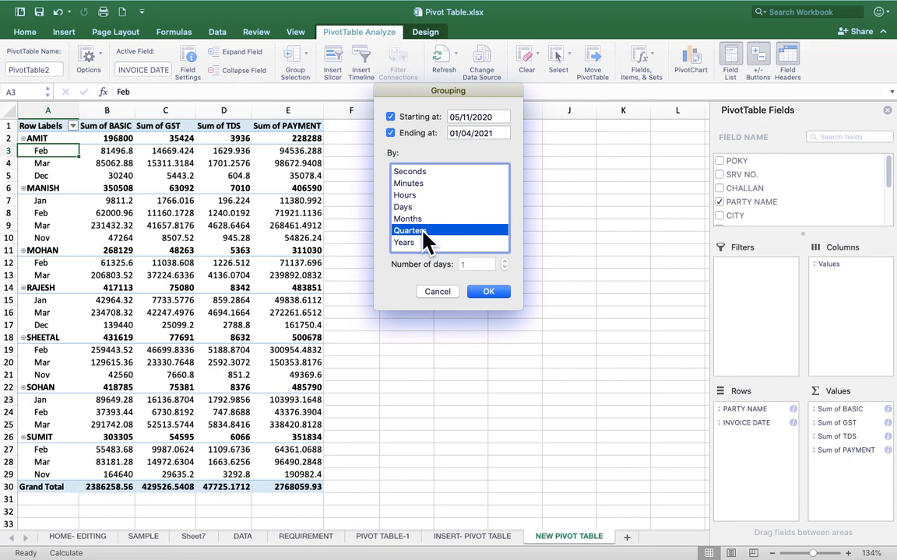
pyautogui.click(489, 293)
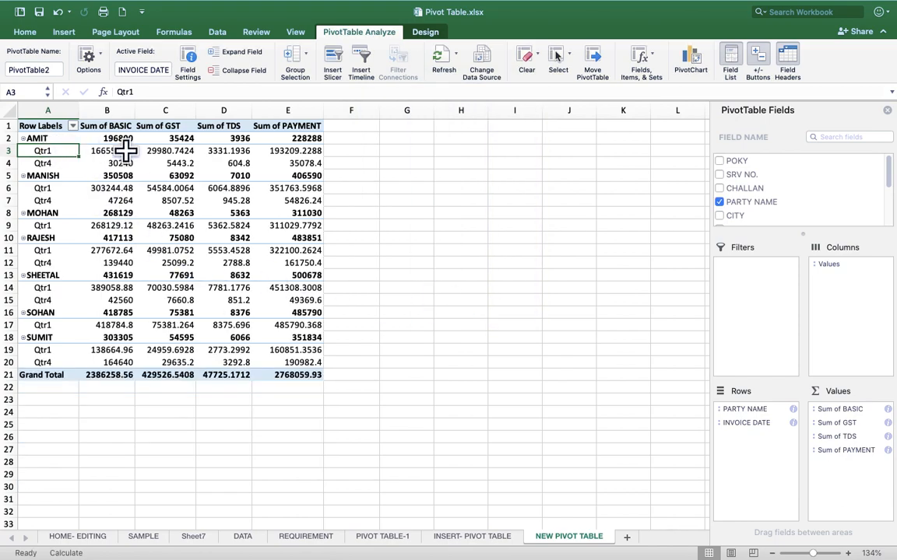
pyautogui.click(49, 163)
pyautogui.click(60, 187)
pyautogui.click(60, 199)
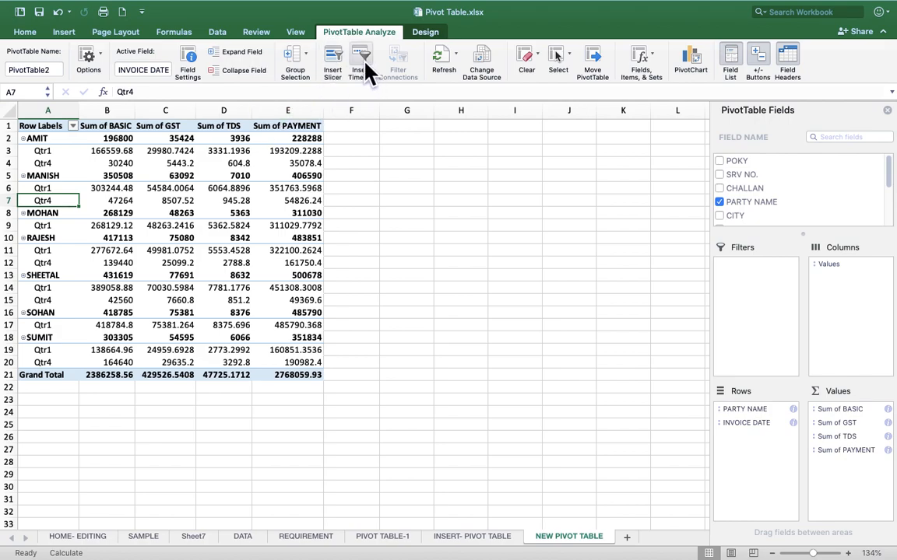
# Step: Change the PivotTable's invoice date grouping to Years only and check the year rows under the first parties
pyautogui.click(297, 56)
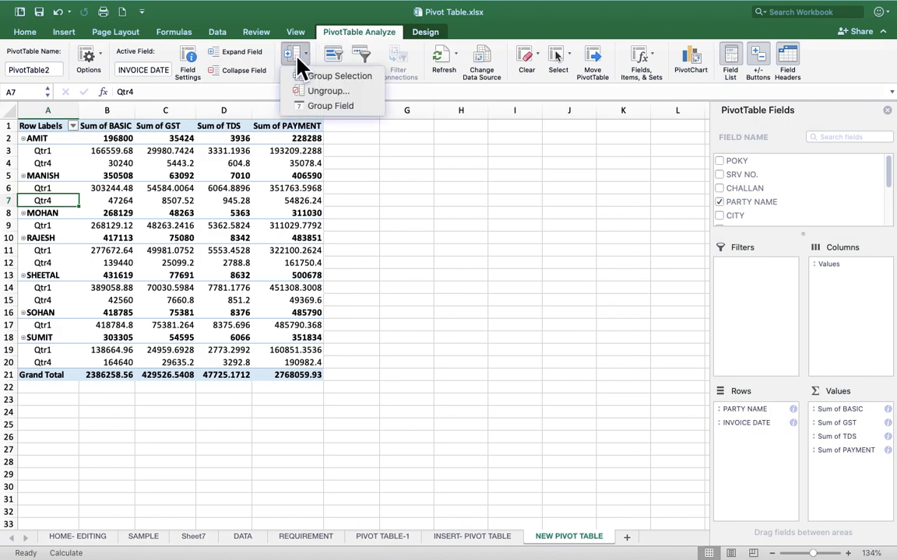
pyautogui.click(333, 106)
pyautogui.click(437, 242)
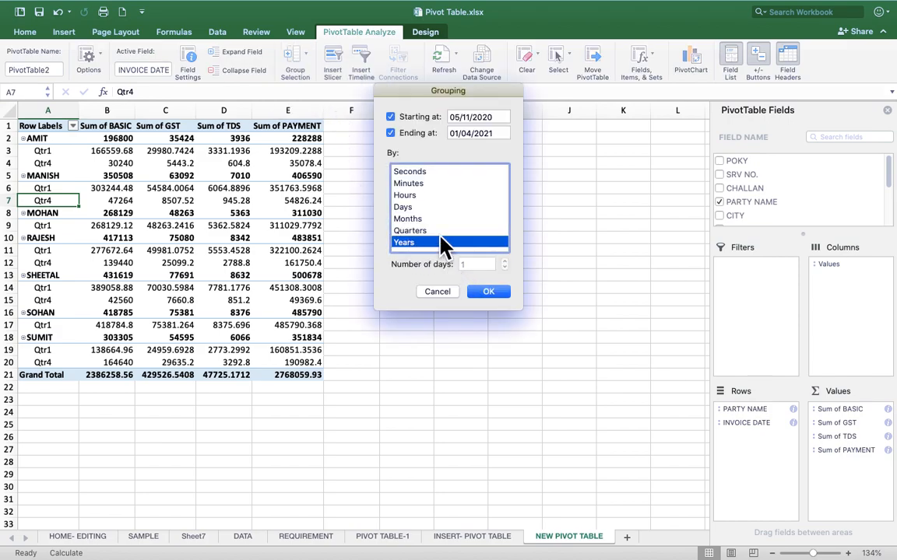
pyautogui.click(489, 294)
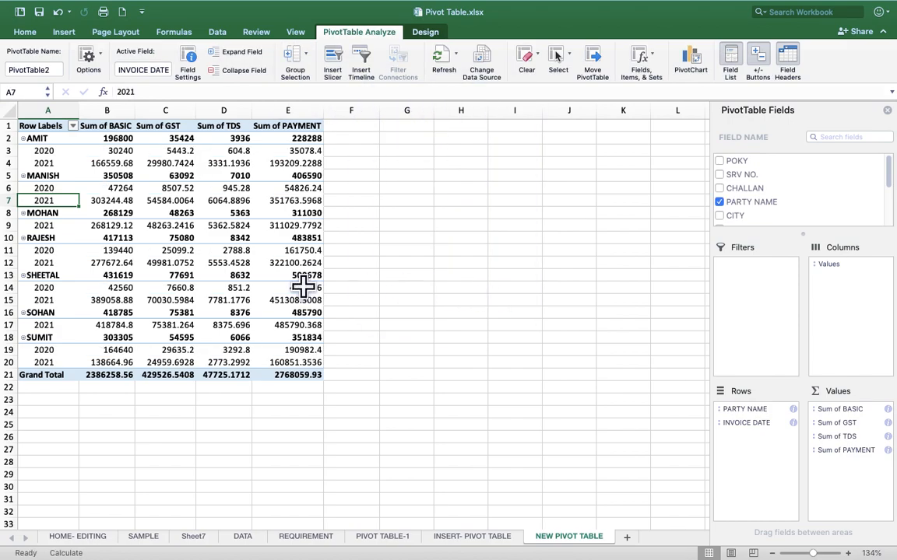
pyautogui.click(56, 151)
pyautogui.click(58, 162)
pyautogui.click(67, 187)
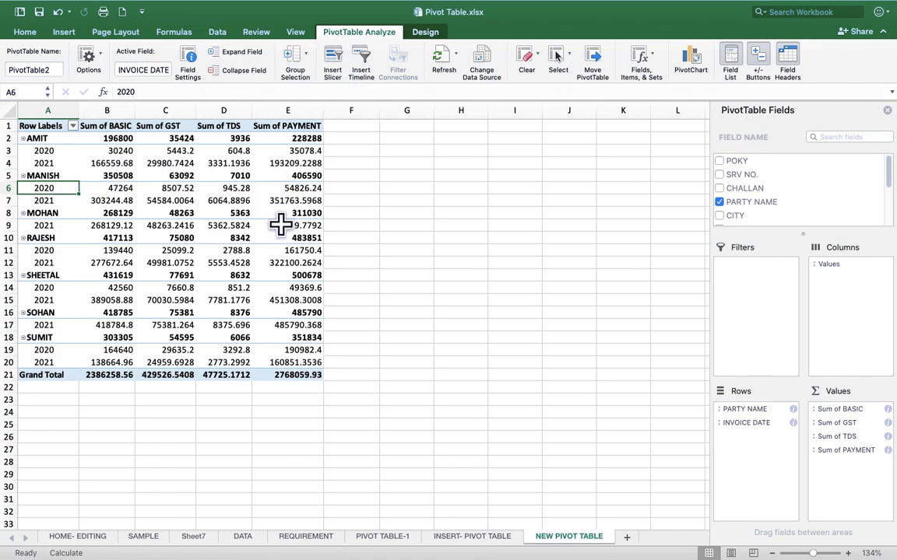
# Step: Extend the invoice date grouping to combine Days, Months, Quarters and Years in the PivotTable rows
pyautogui.click(47, 151)
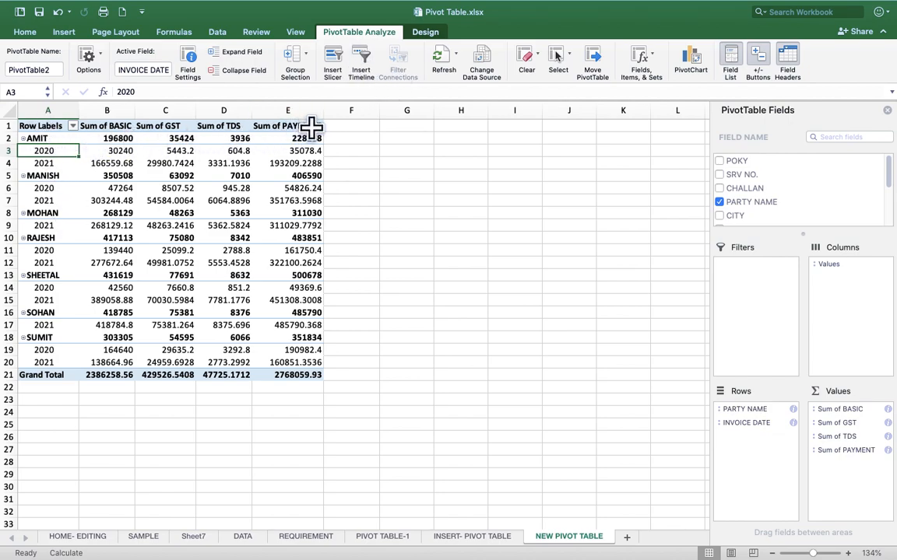
pyautogui.click(305, 55)
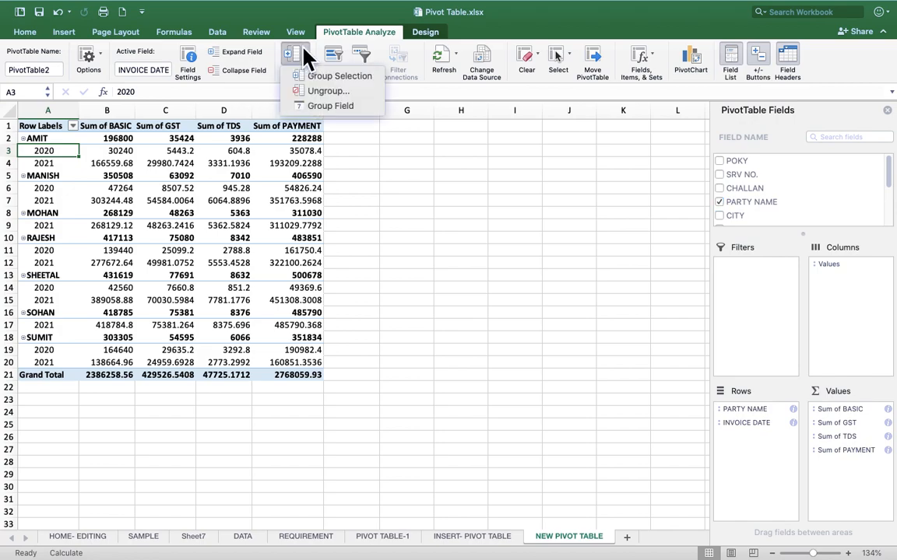
pyautogui.click(342, 109)
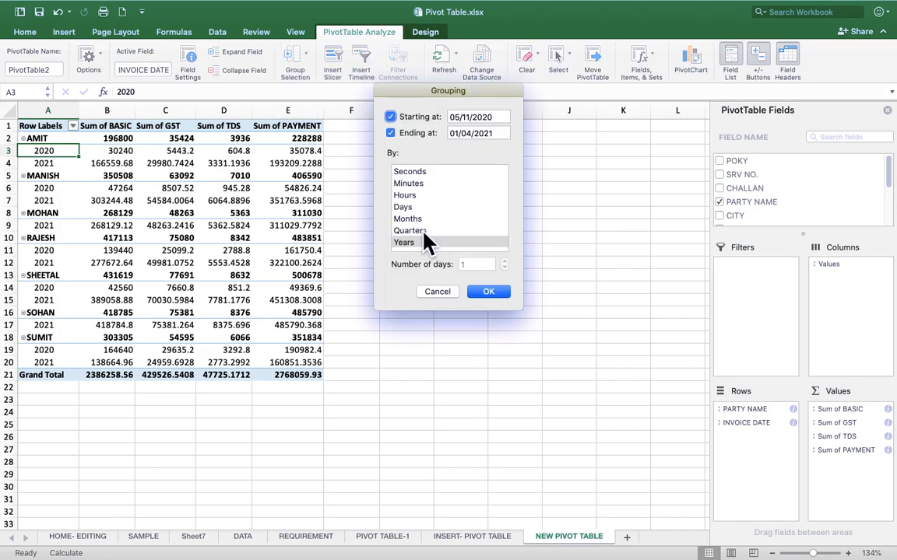
pyautogui.click(414, 243)
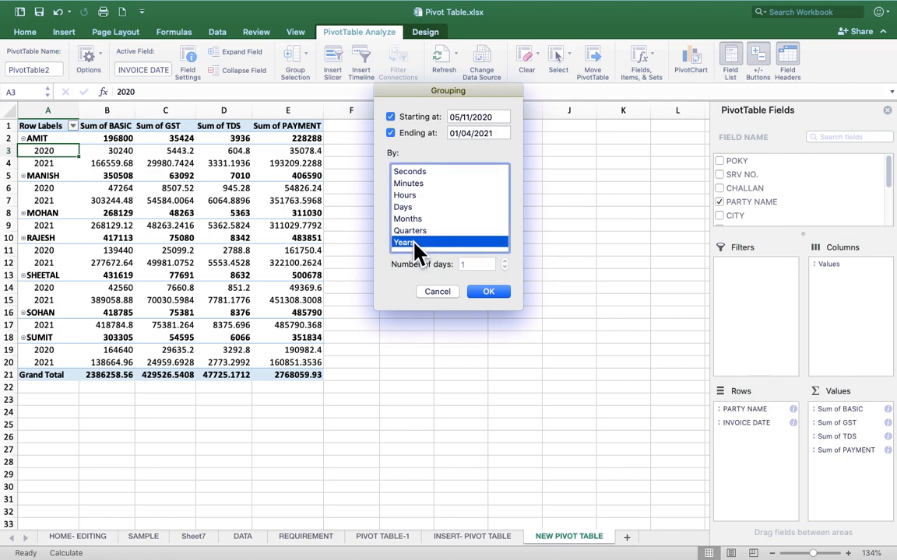
pyautogui.click(417, 231)
pyautogui.click(415, 219)
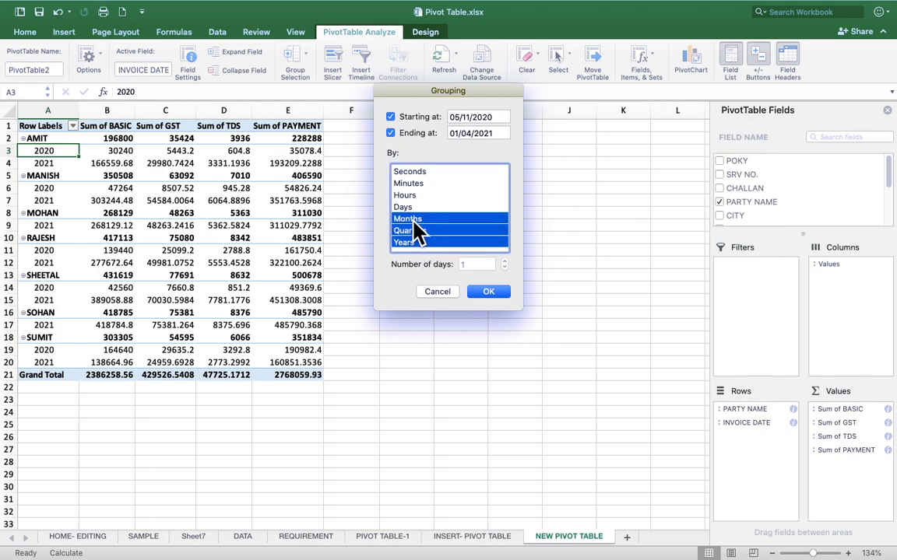
pyautogui.click(408, 207)
pyautogui.click(482, 292)
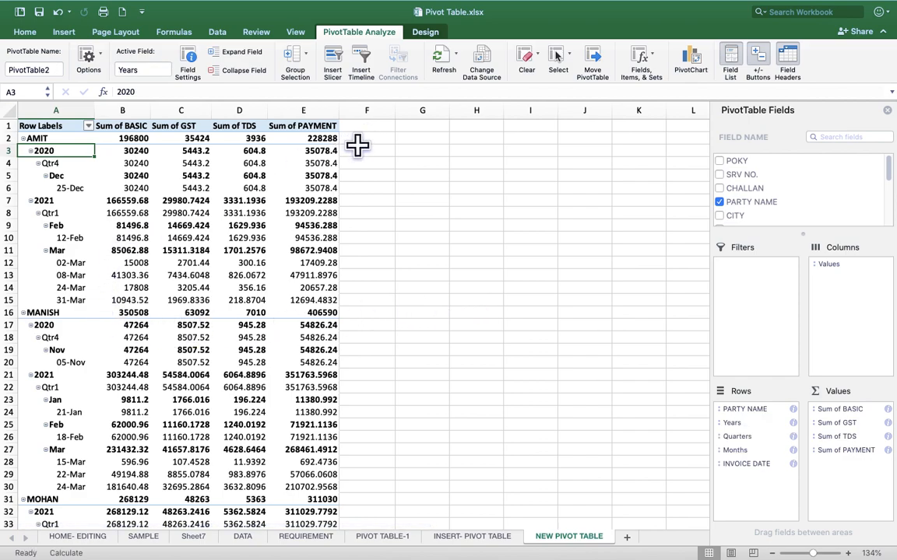
# Step: Insert a timeline for the INVOICE DATE field of the PivotTable
pyautogui.click(368, 53)
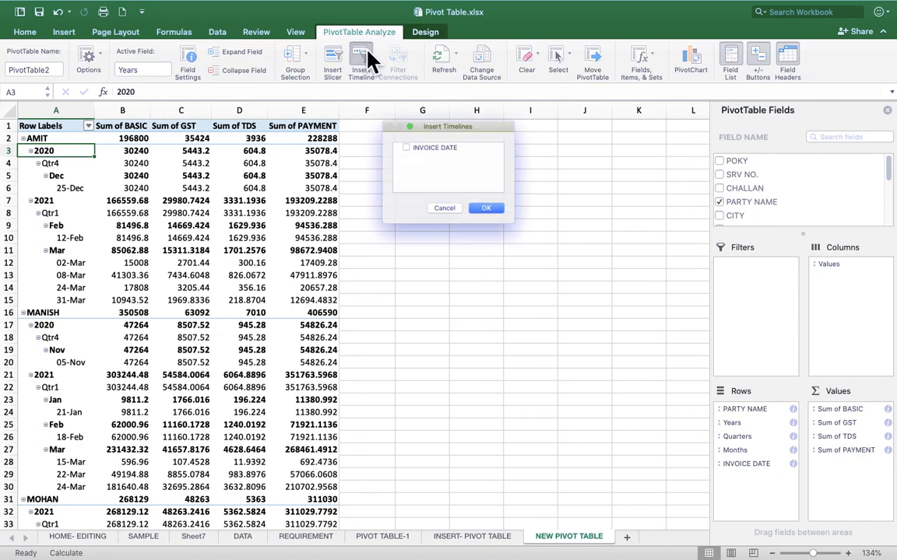
pyautogui.click(422, 145)
pyautogui.click(398, 142)
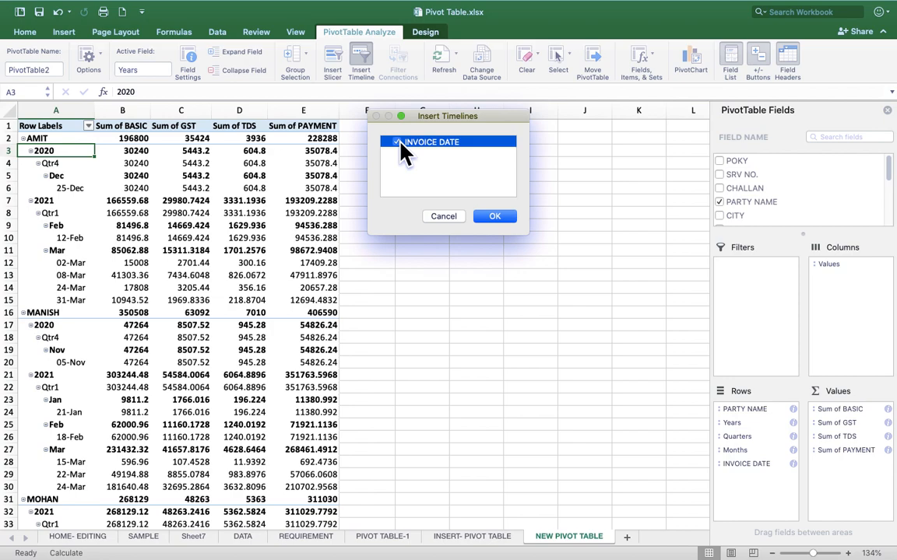
pyautogui.click(510, 218)
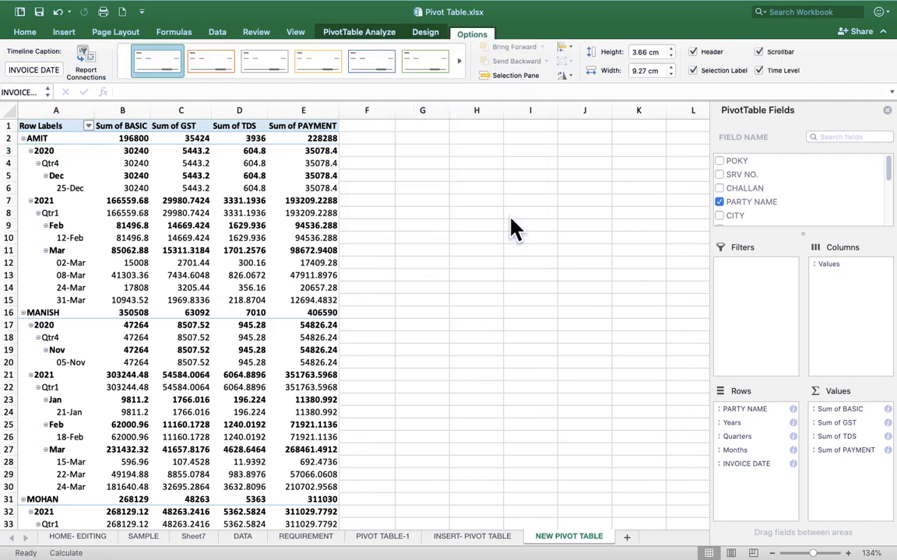
# Step: Widen the INVOICE DATE timeline on both sides to about 23.6 cm
pyautogui.moveTo(484, 333); pyautogui.dragTo(745, 336)
pyautogui.moveTo(265, 332); pyautogui.dragTo(209, 331)
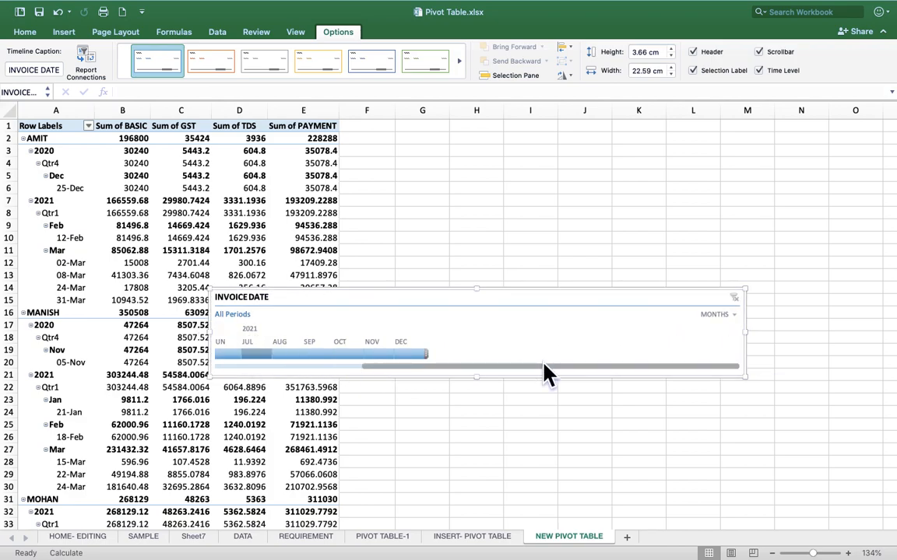
pyautogui.moveTo(746, 331); pyautogui.dragTo(768, 332)
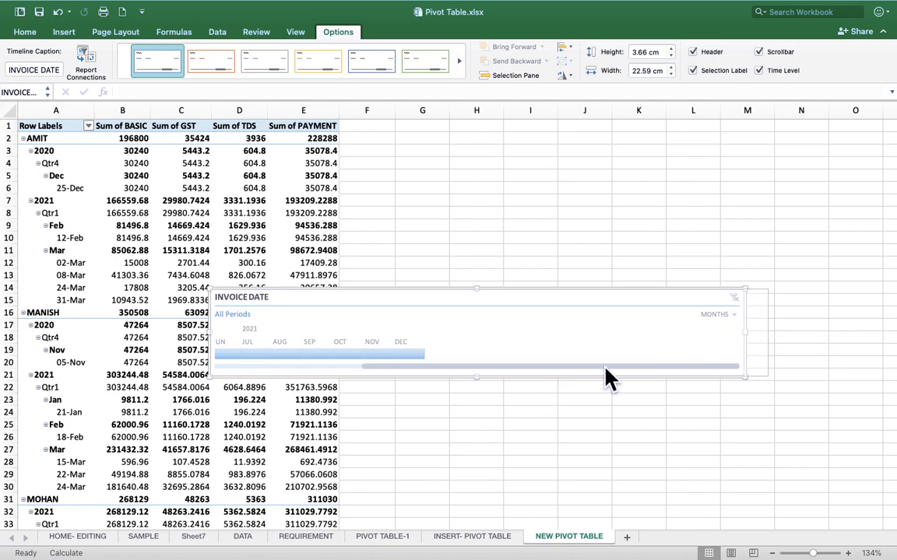
pyautogui.moveTo(436, 370); pyautogui.dragTo(238, 371)
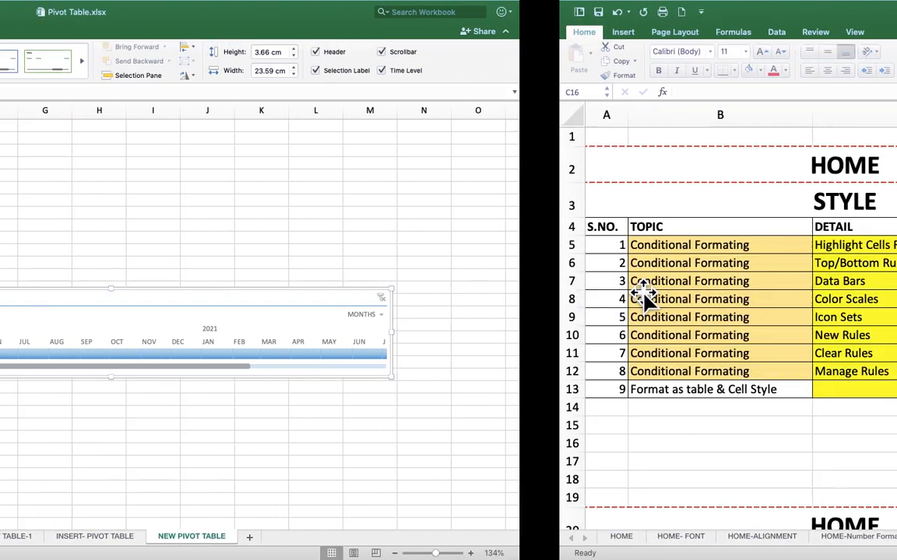
# Step: Switch to the Google Meet call and admit the participant waiting to join
pyautogui.hotkey('ctrl', 'Left')
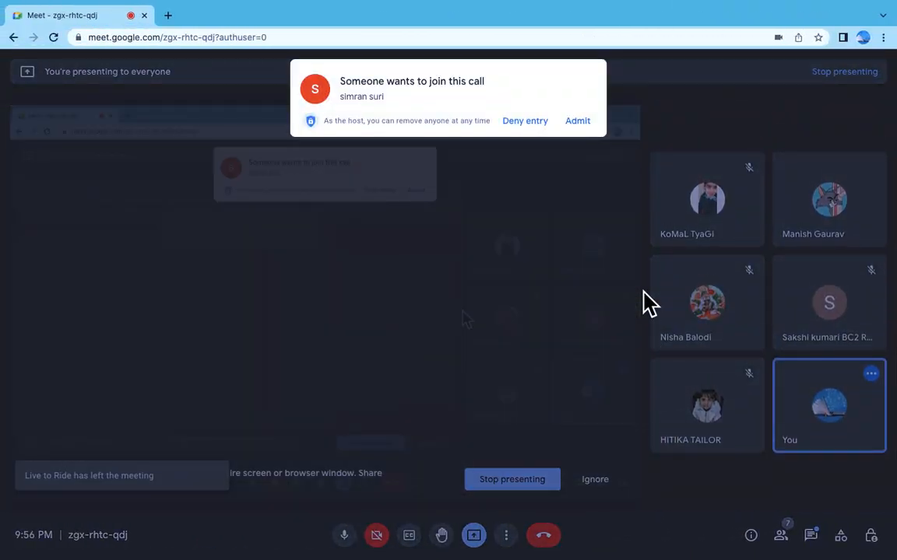
pyautogui.click(578, 120)
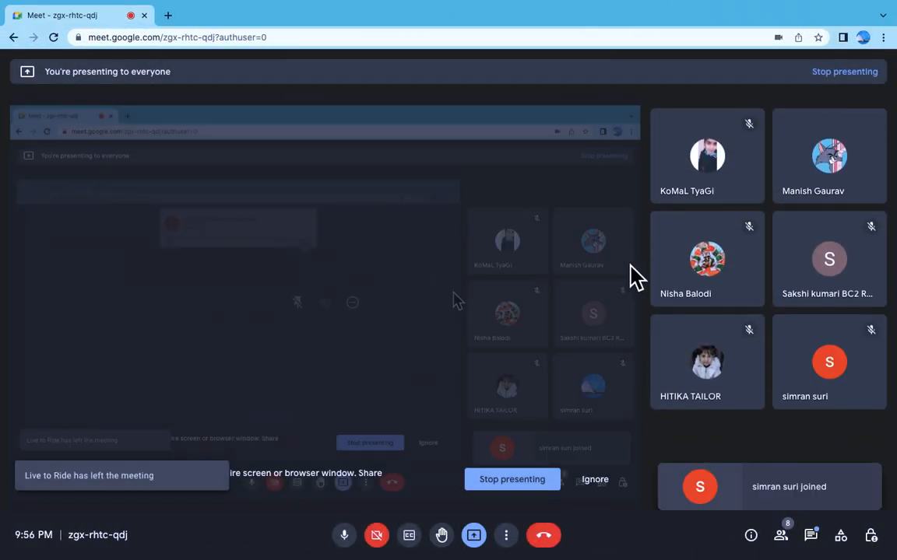
# Step: Return to the Pivot Table.xlsx workbook and change the INVOICE DATE timeline's time level to Quarters
pyautogui.hotkey('ctrl', 'Right')
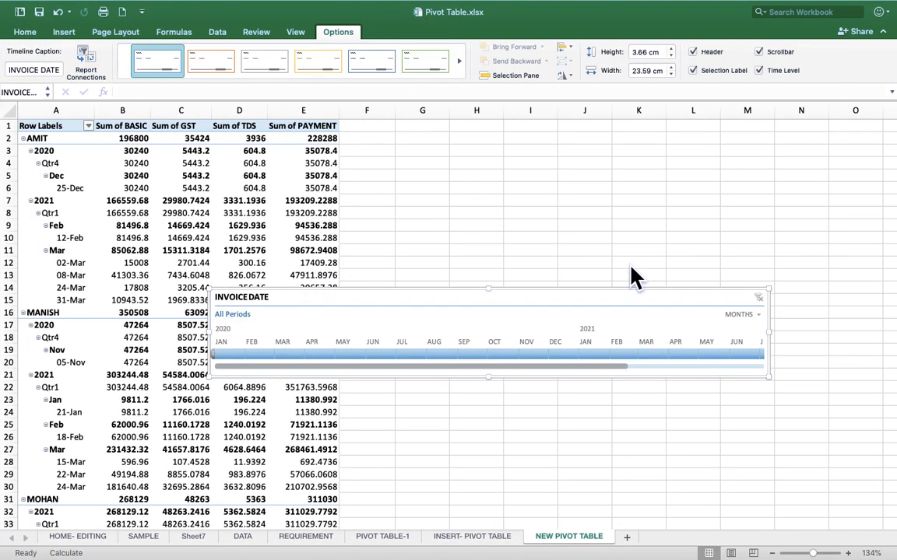
pyautogui.moveTo(554, 375); pyautogui.dragTo(715, 381)
pyautogui.click(233, 365)
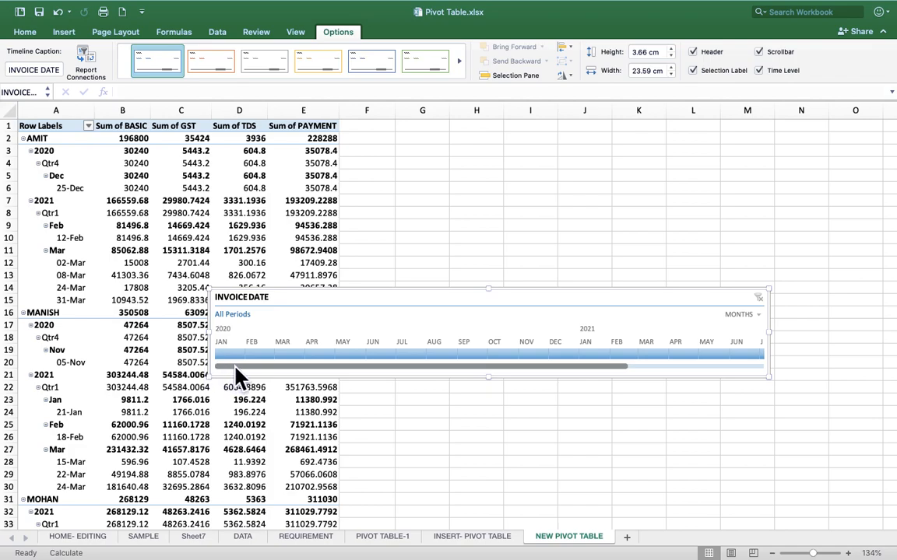
pyautogui.click(753, 314)
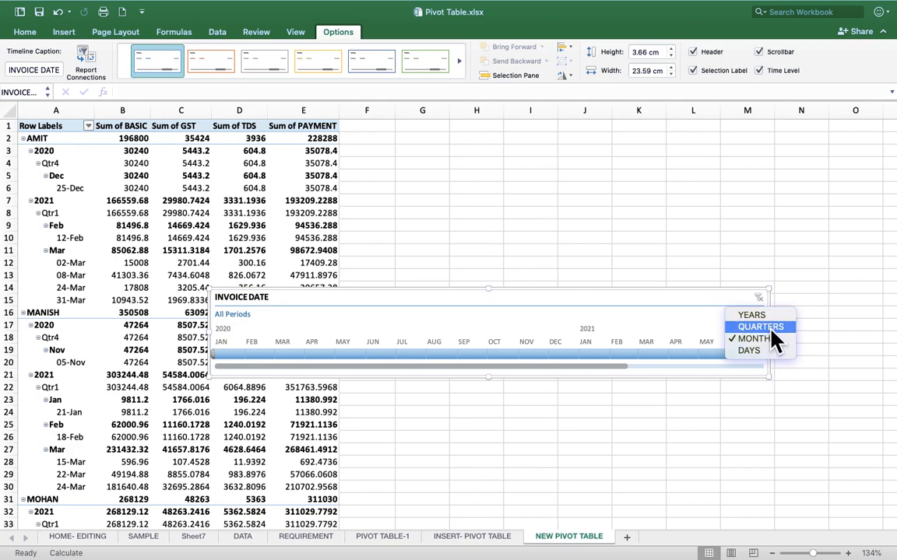
pyautogui.click(766, 327)
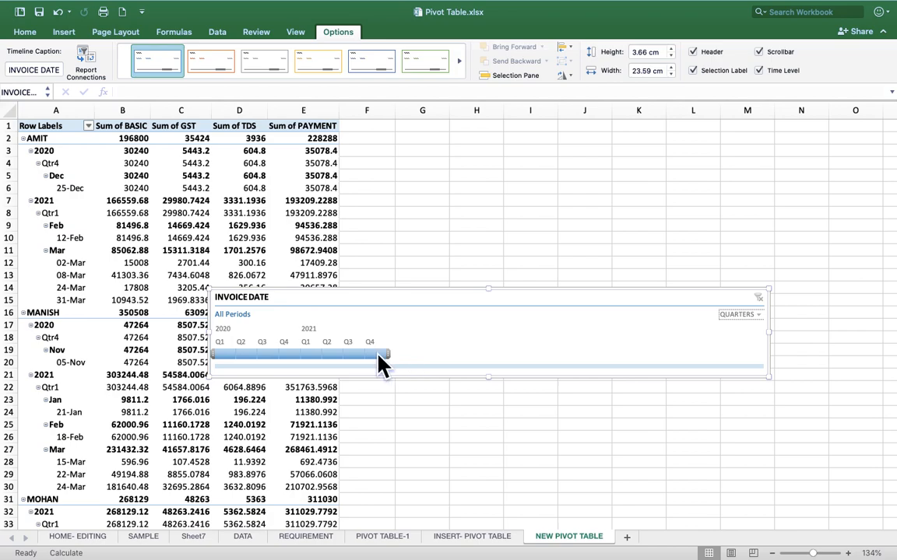
# Step: Filter the PivotTable with the timeline one quarter at a time, from Q1 2020 through Q4 2020
pyautogui.moveTo(389, 351); pyautogui.dragTo(380, 394)
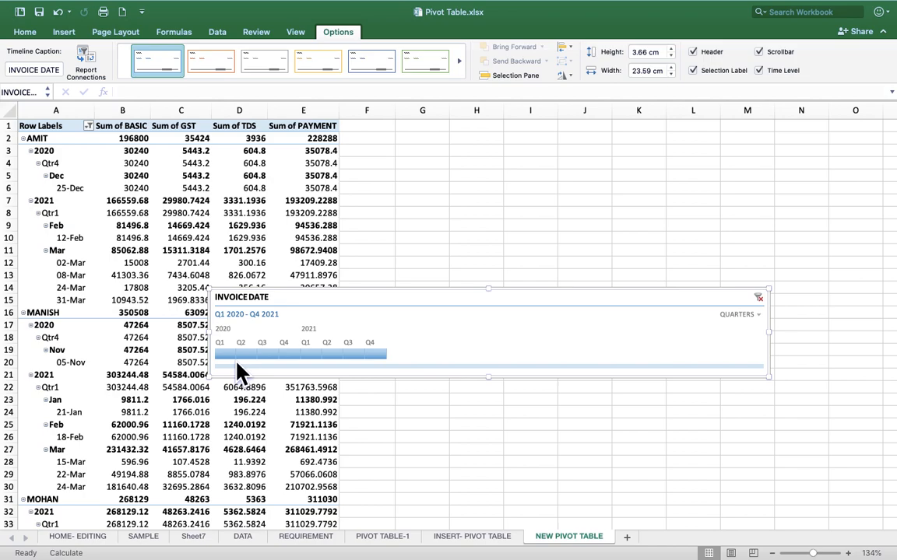
pyautogui.click(227, 355)
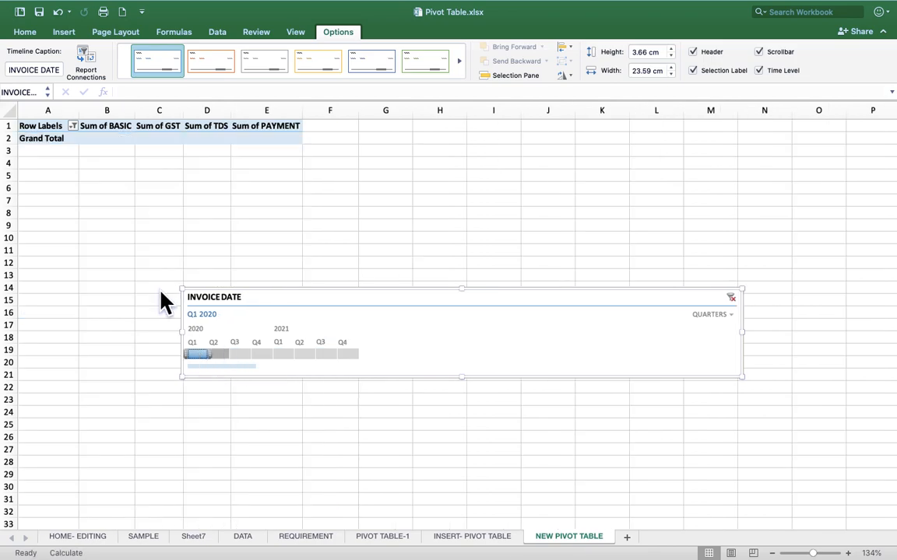
pyautogui.click(221, 349)
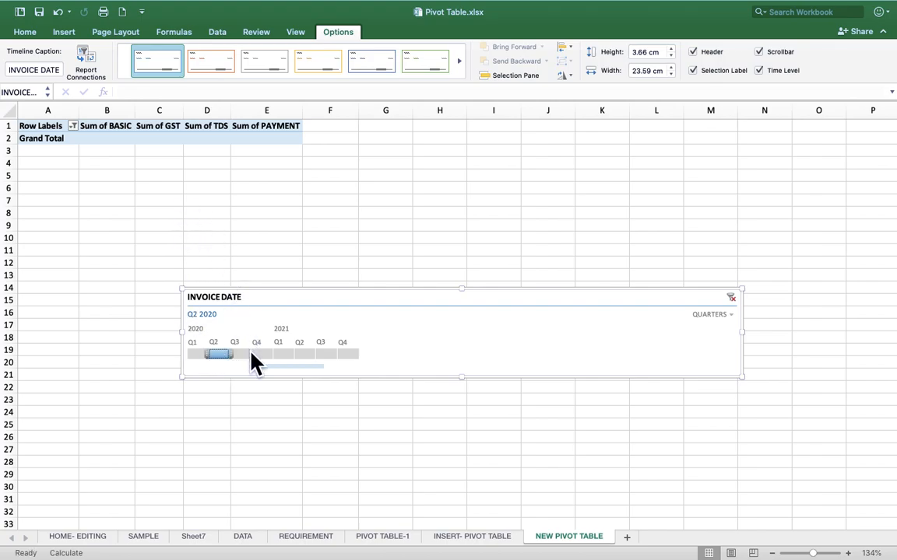
pyautogui.click(246, 354)
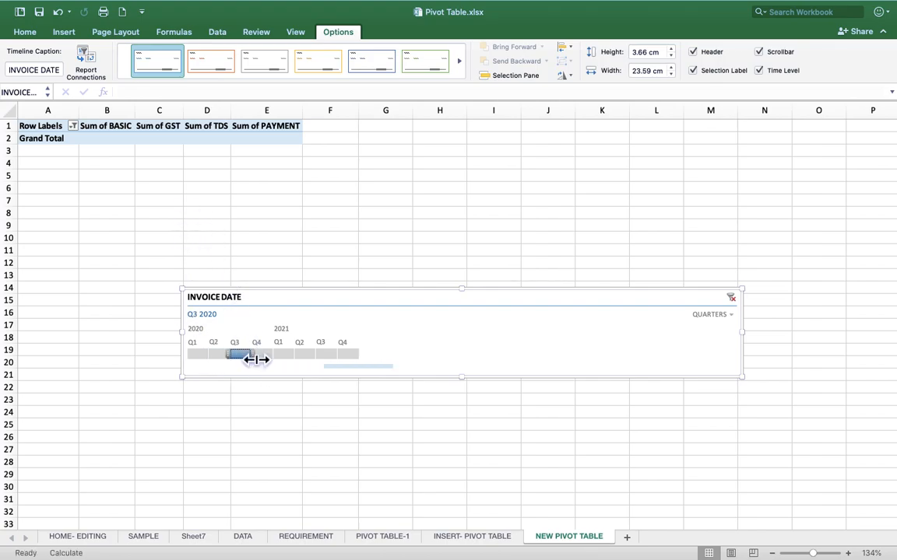
pyautogui.click(263, 355)
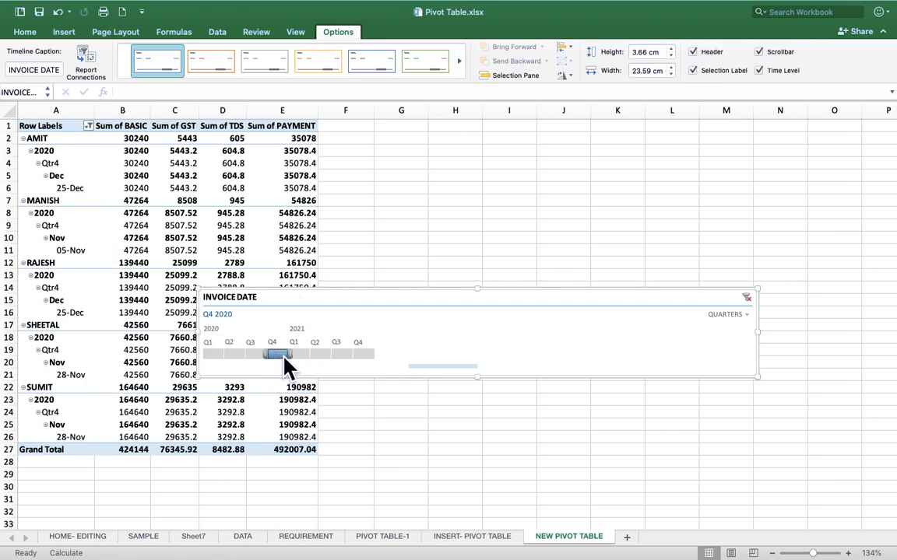
# Step: Filter the PivotTable by Q3 2020, Q1 2021, Q2 2021 and Q4 2020 in turn using the timeline
pyautogui.moveTo(285, 365); pyautogui.dragTo(259, 366)
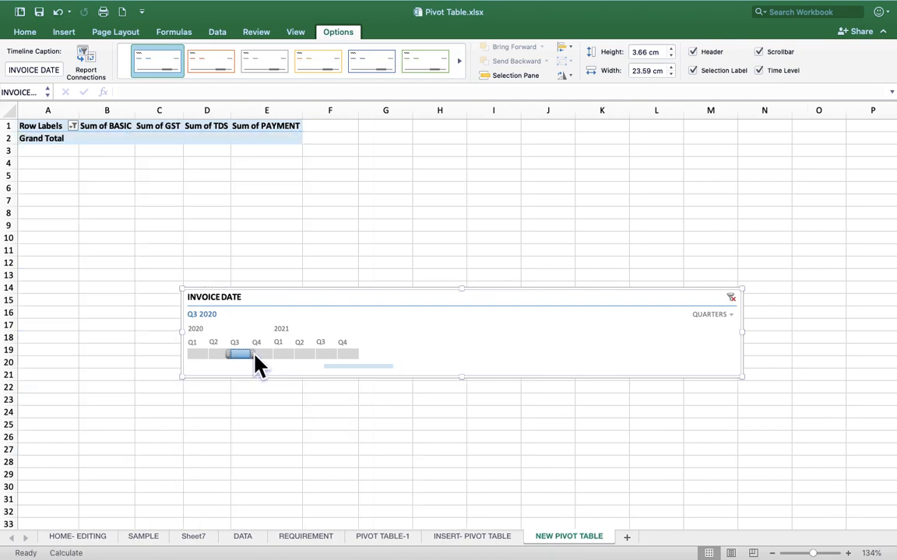
pyautogui.click(284, 355)
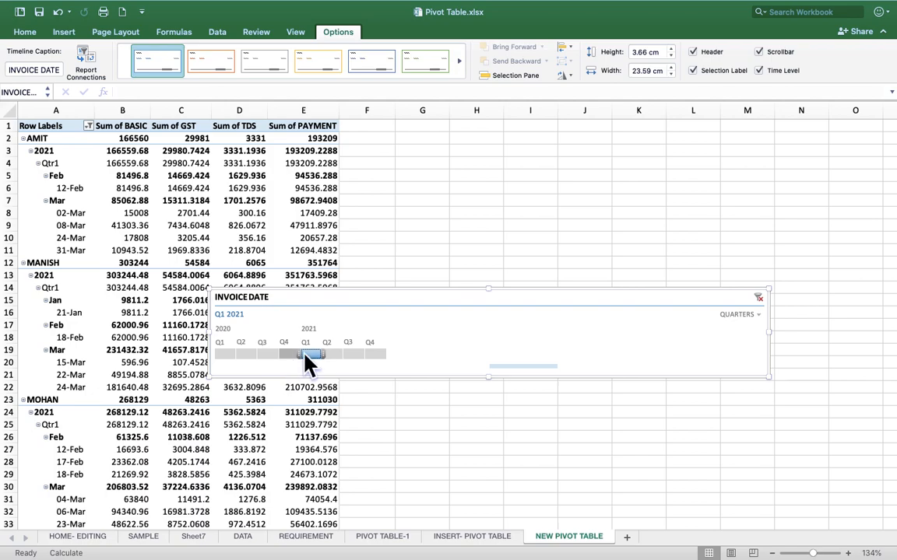
pyautogui.click(334, 355)
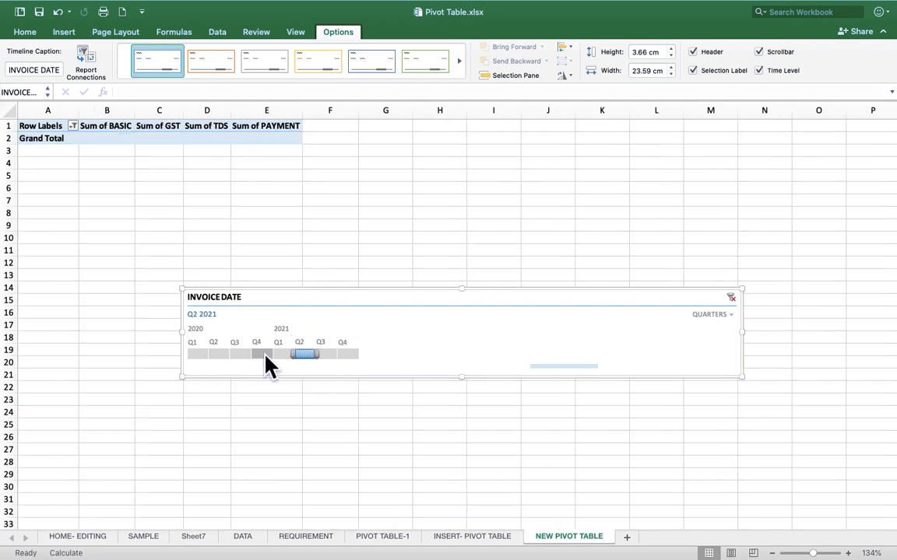
pyautogui.click(265, 355)
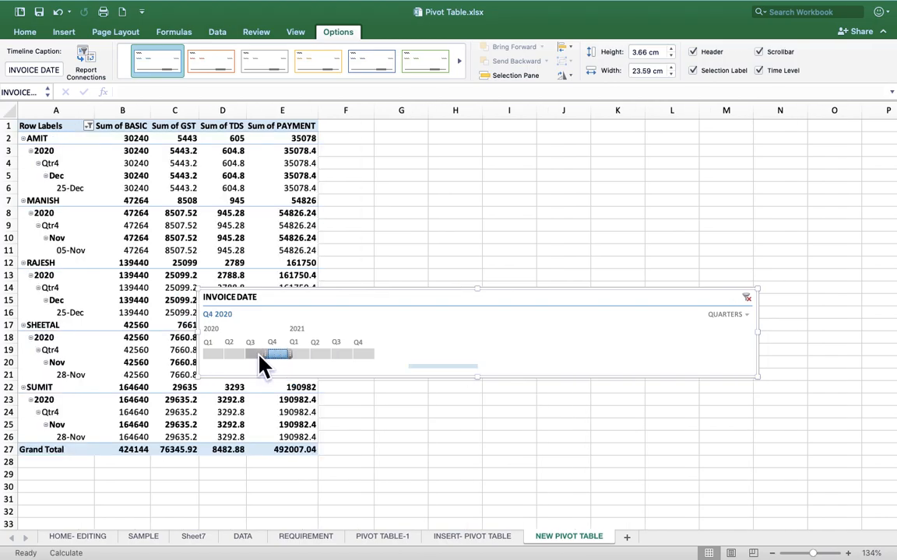
# Step: Select Q3 2020 on the timeline and extend the filtered range through Q3 2021
pyautogui.click(259, 354)
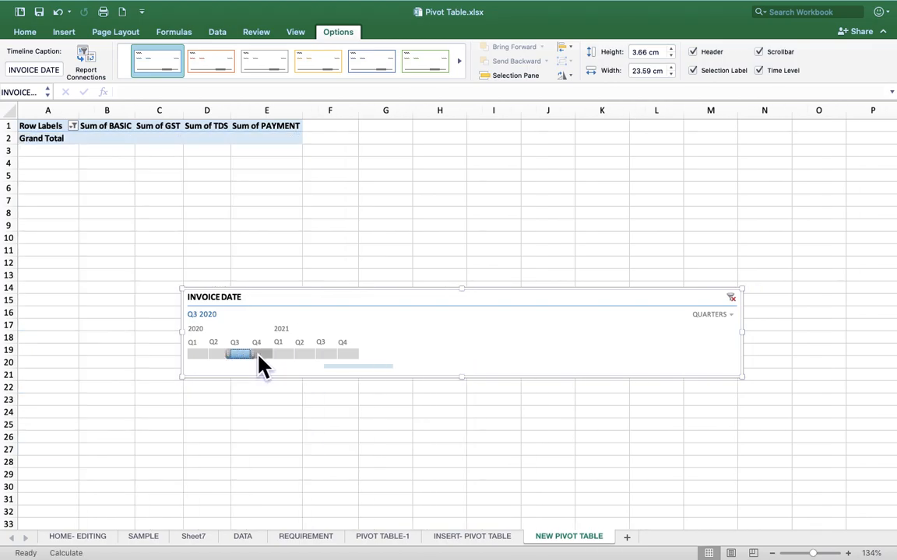
pyautogui.keyDown('shift'); pyautogui.click(260, 358); pyautogui.keyUp('shift')
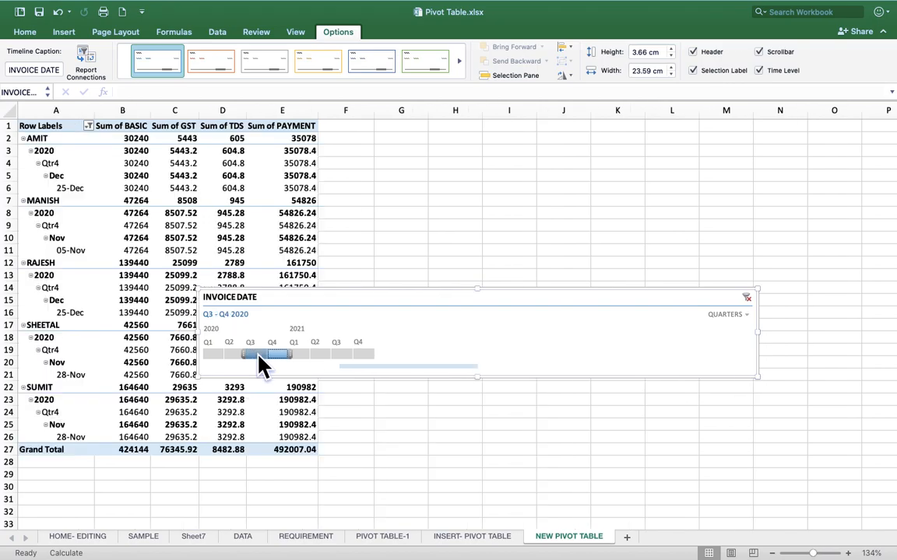
pyautogui.hotkey('shift', 'Right')
pyautogui.hotkey('shift', 'Right')
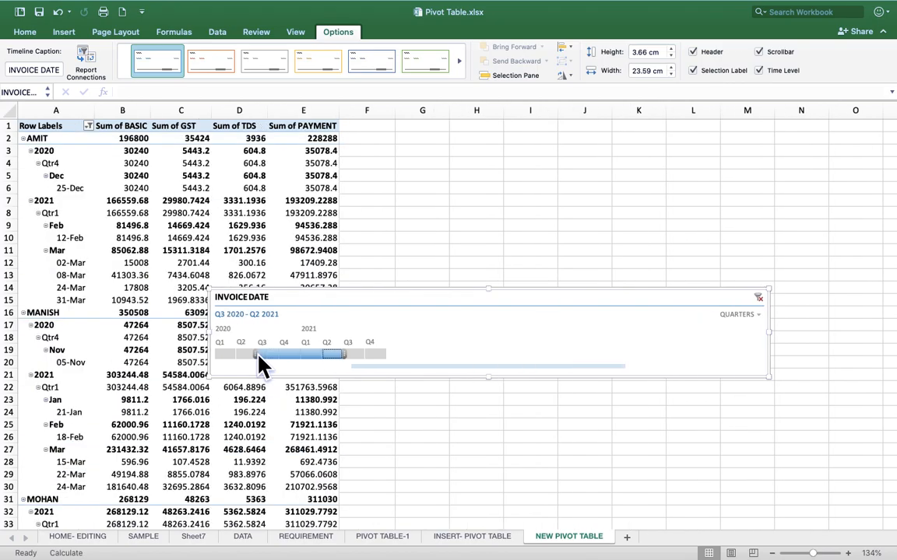
pyautogui.hotkey('shift', 'Right')
# Step: Change the INVOICE DATE timeline's time level to Months
pyautogui.click(738, 316)
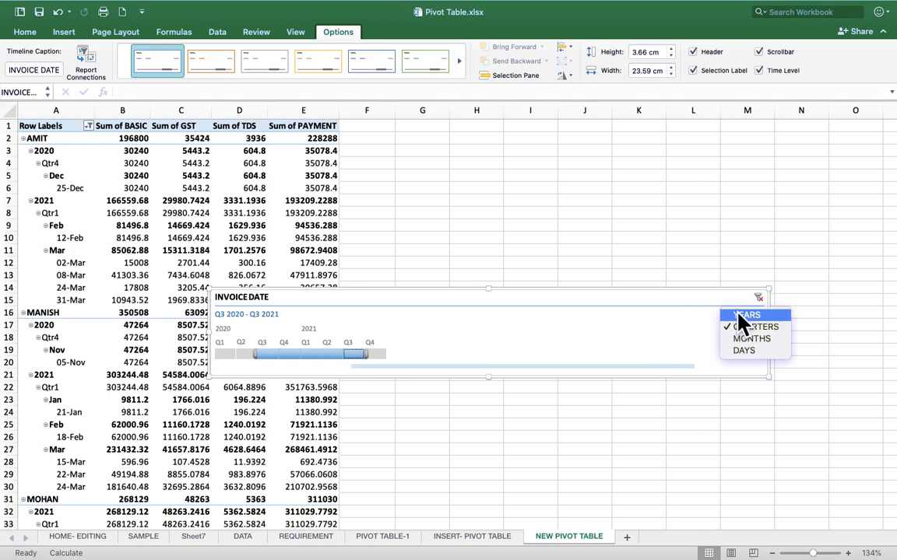
pyautogui.click(767, 340)
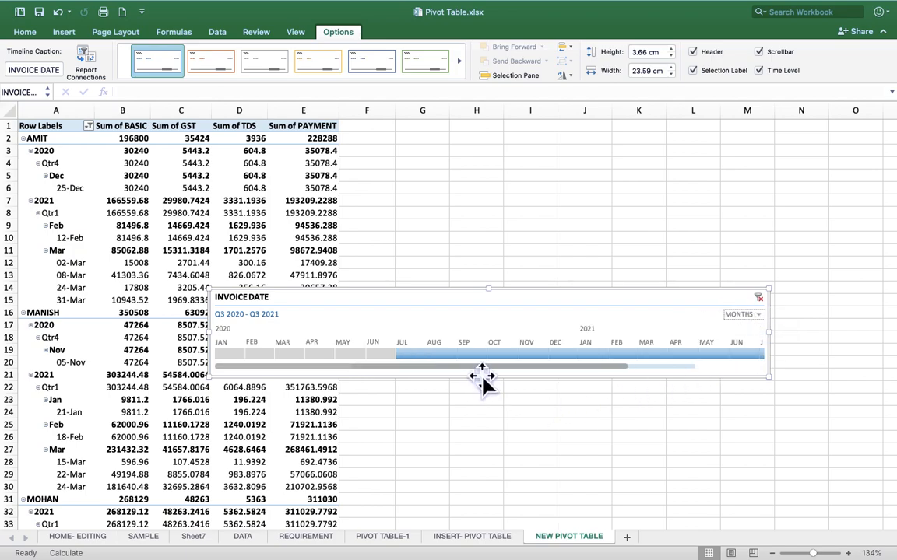
pyautogui.moveTo(482, 368); pyautogui.dragTo(332, 383)
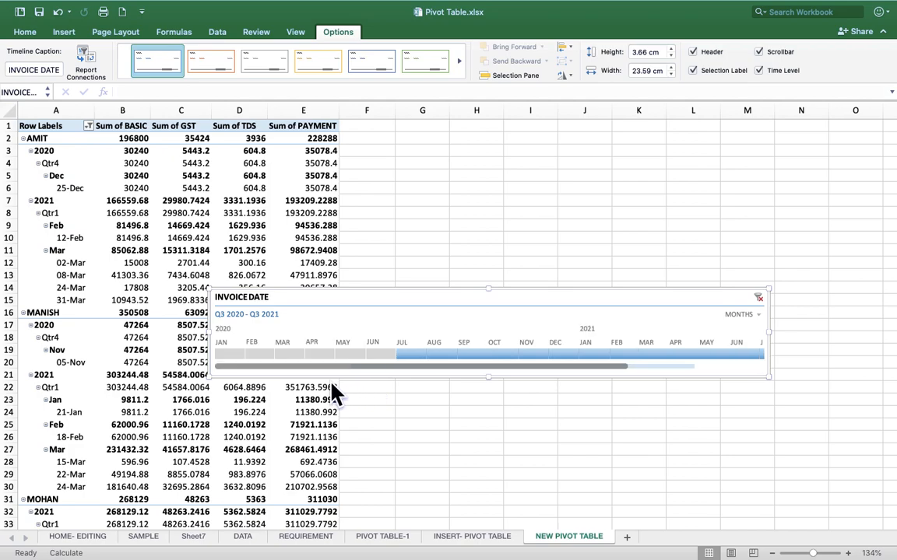
# Step: Filter the PivotTable by single months on the timeline, from January to May 2020, ending with January 2021
pyautogui.click(235, 351)
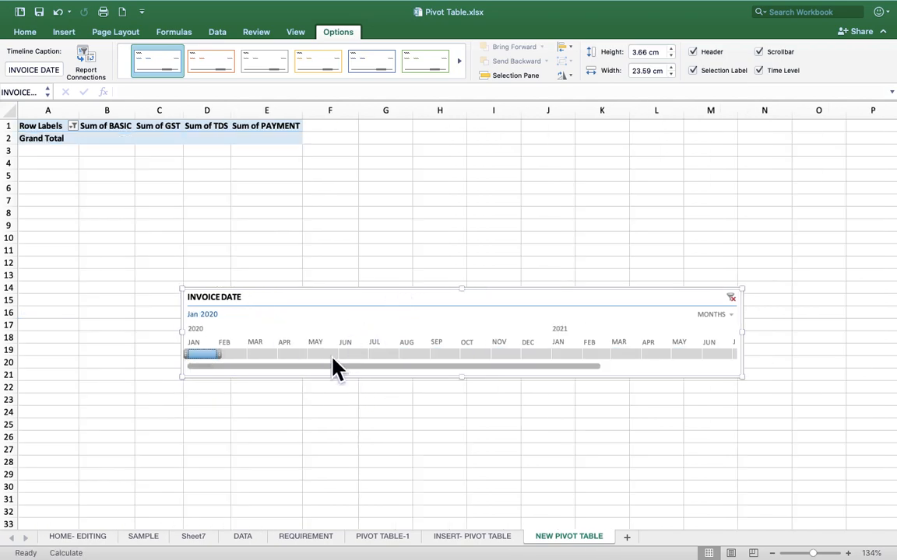
pyautogui.click(236, 355)
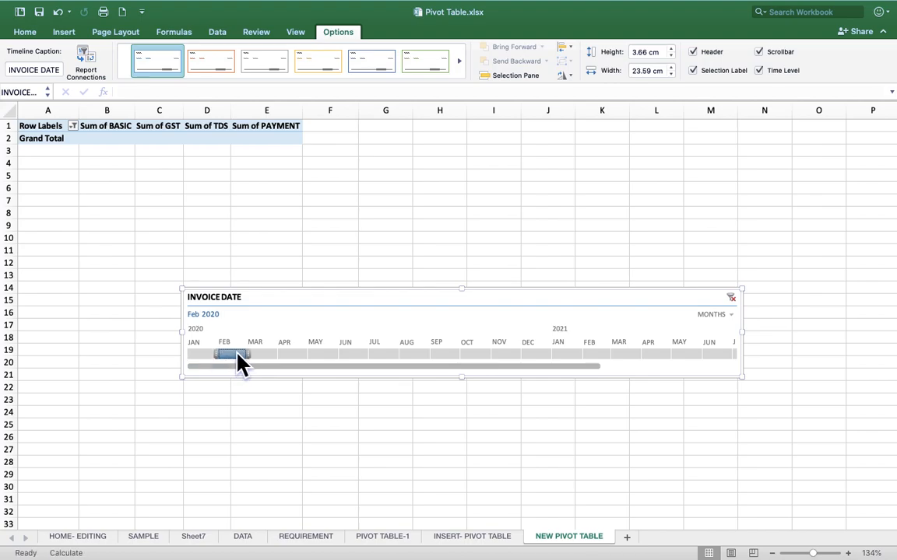
pyautogui.click(262, 356)
pyautogui.click(302, 357)
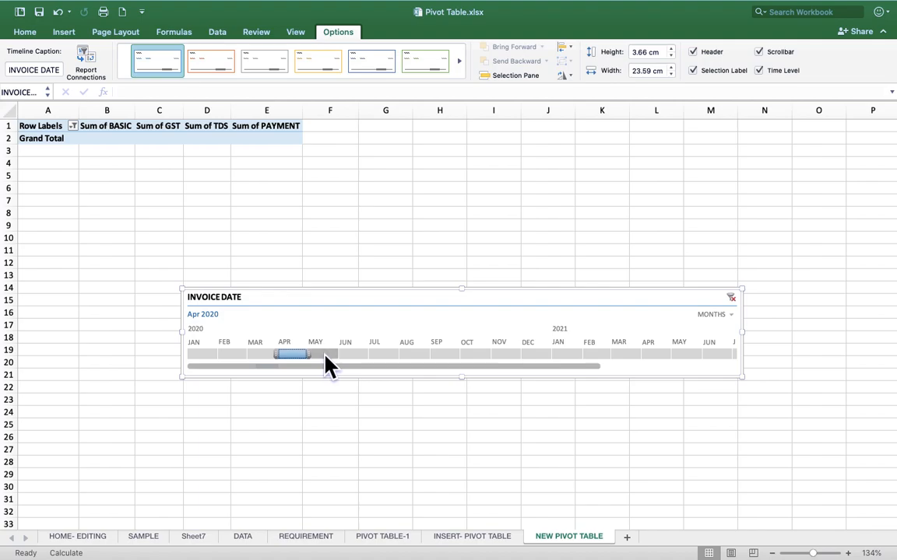
pyautogui.click(328, 357)
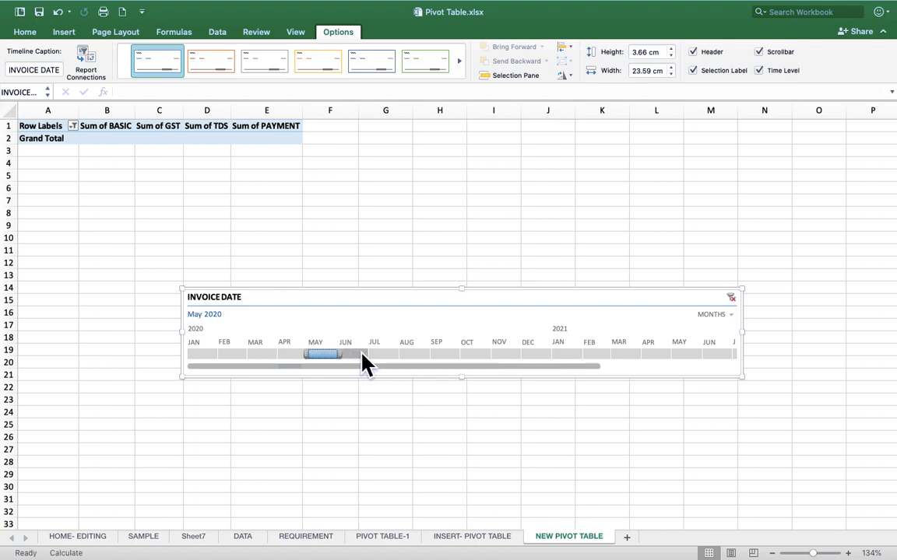
pyautogui.click(568, 355)
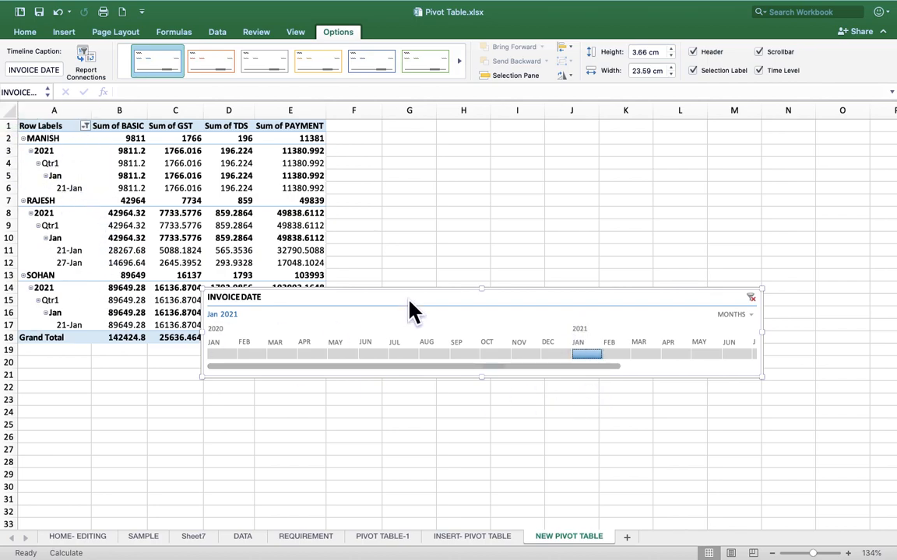
# Step: Move the timeline down to about row 25, below the PivotTable, and filter by February 2021, ending with March 2021
pyautogui.moveTo(558, 294); pyautogui.dragTo(408, 439)
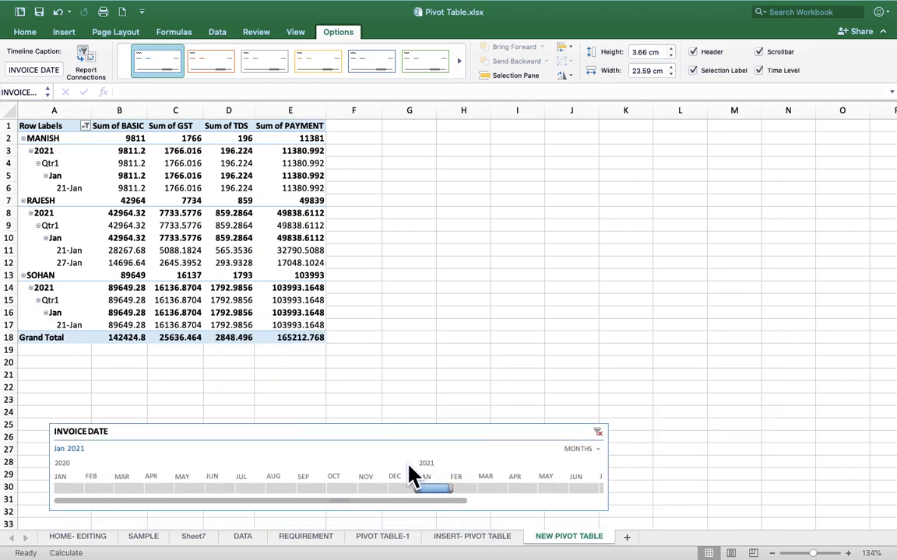
pyautogui.click(470, 488)
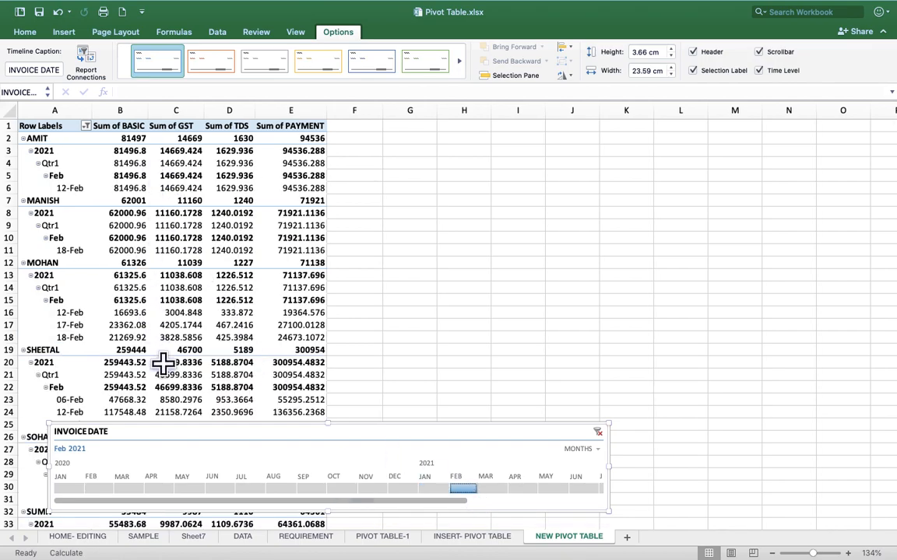
pyautogui.click(495, 489)
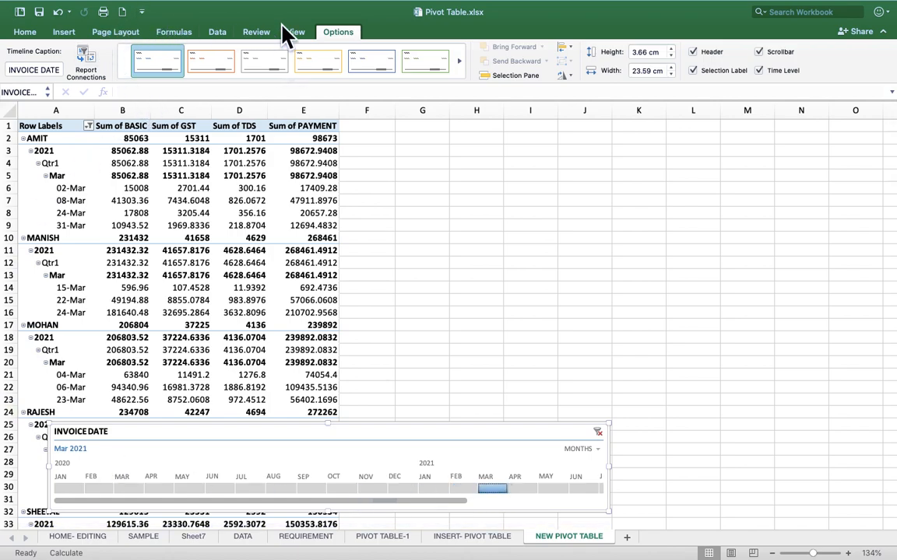
# Step: Regroup the PivotTable's invoice dates by Months only, removing Days, Quarters and Years
pyautogui.click(111, 200)
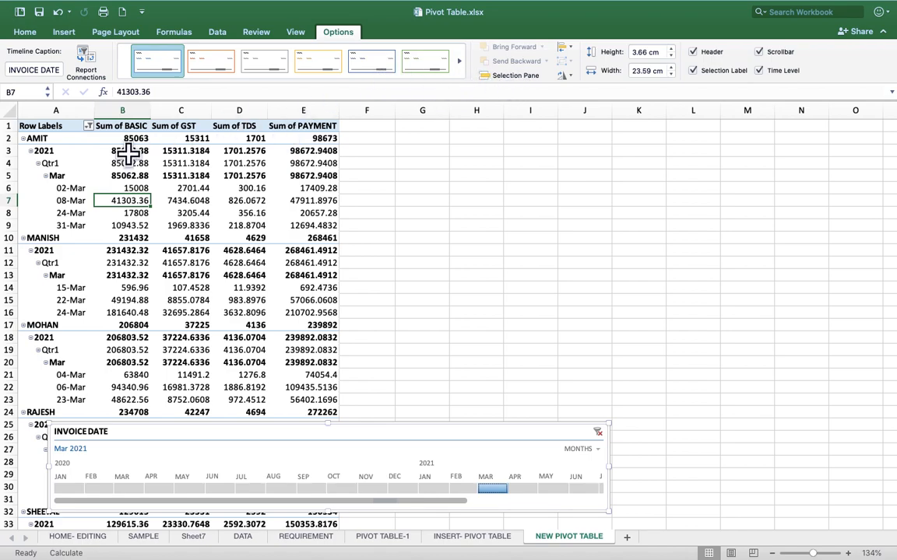
pyautogui.click(64, 188)
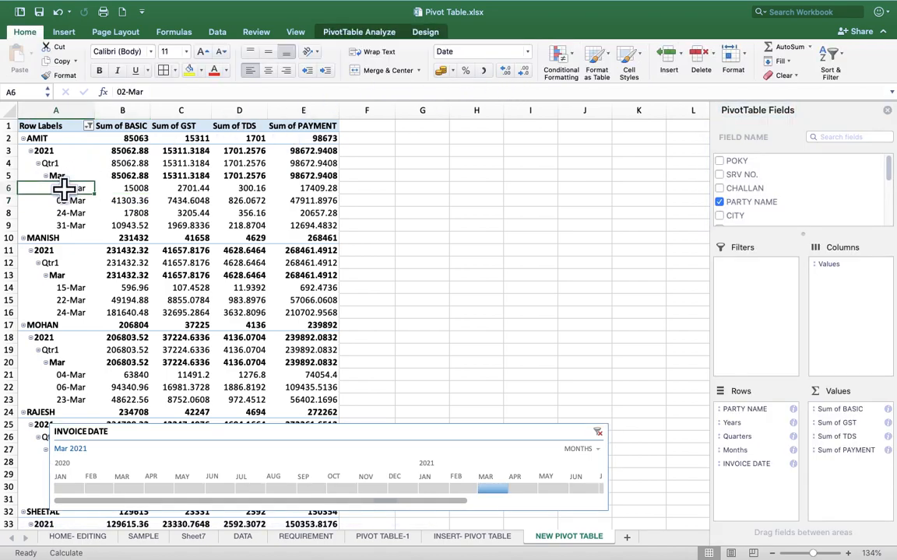
pyautogui.click(386, 34)
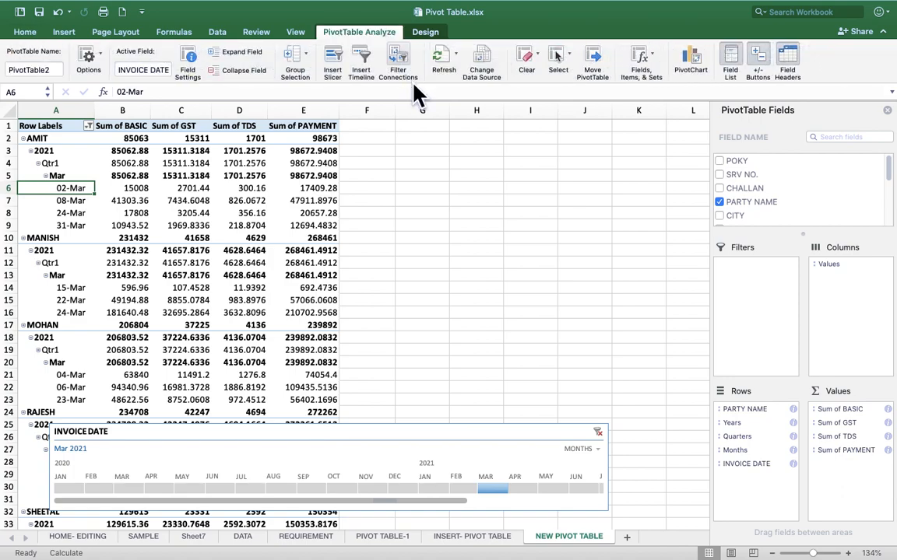
pyautogui.click(305, 60)
pyautogui.click(335, 105)
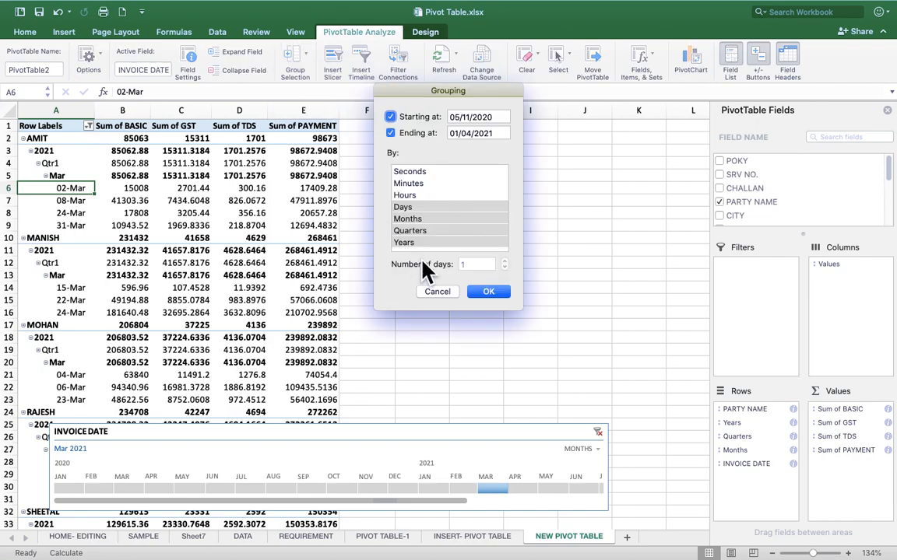
pyautogui.click(406, 210)
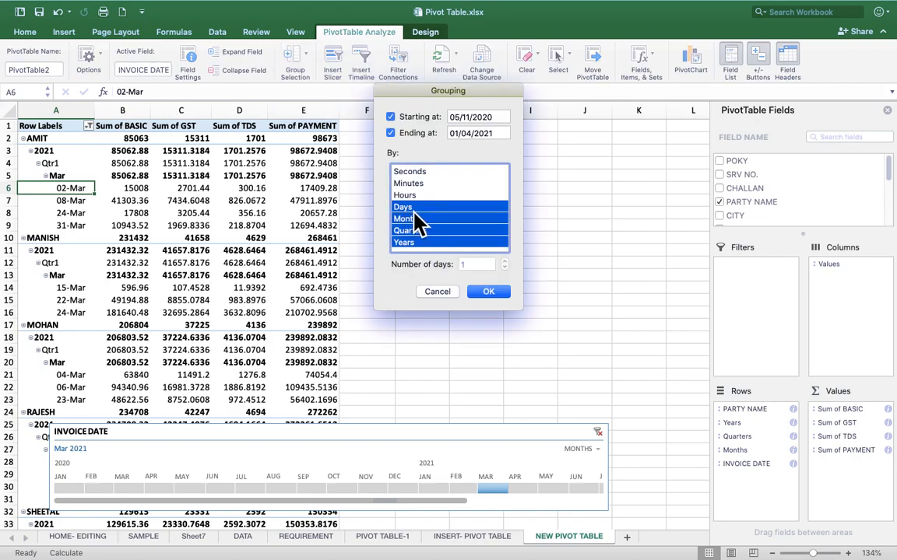
pyautogui.click(415, 218)
pyautogui.click(488, 293)
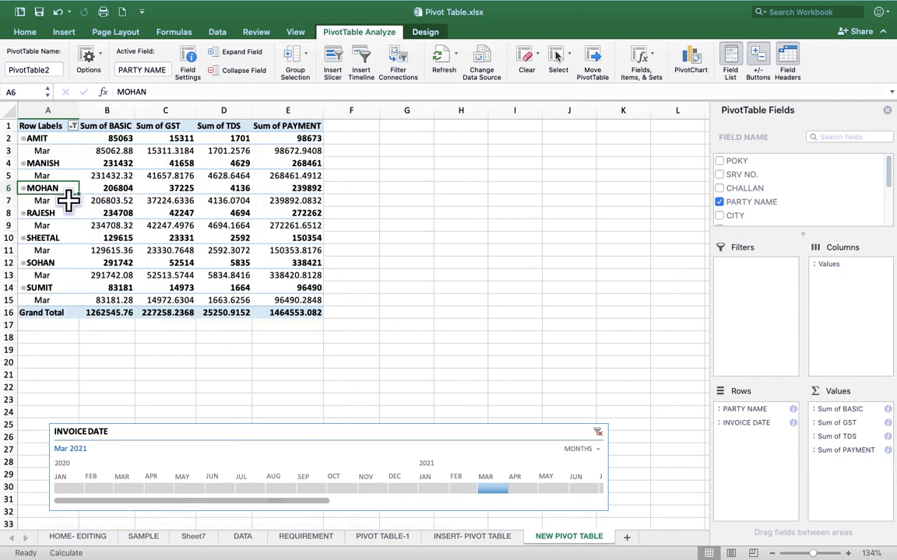
# Step: Filter the month-grouped PivotTable with the timeline by April 2021, ending with February 2021
pyautogui.click(525, 489)
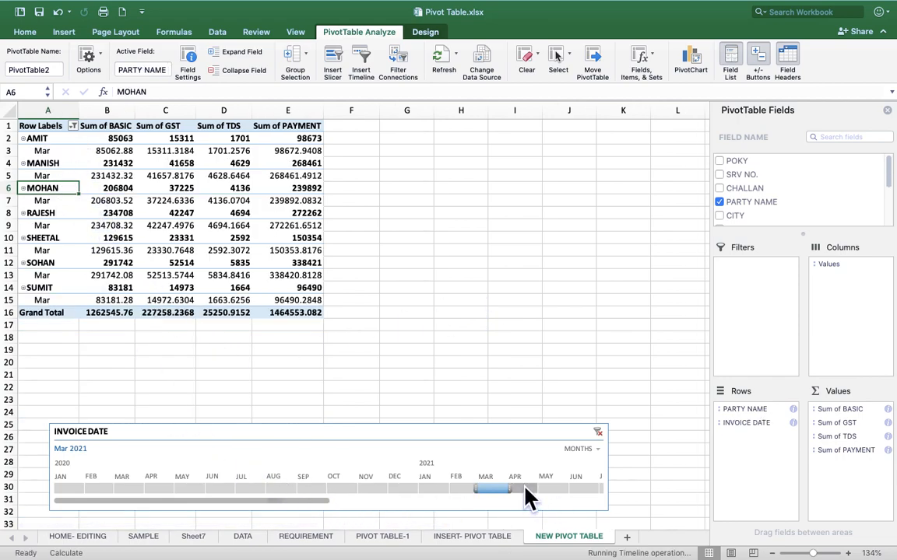
pyautogui.click(461, 489)
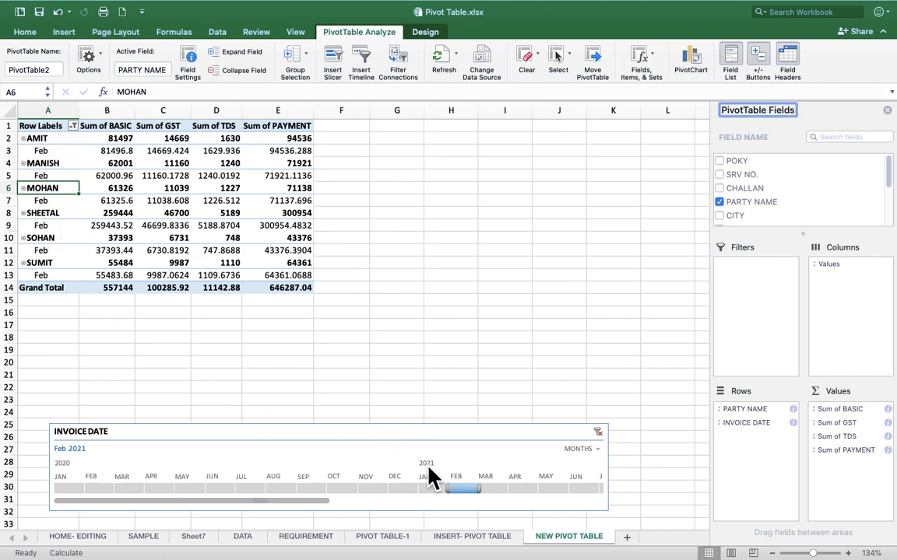
# Step: Filter the PivotTable by January 2021 with the INVOICE DATE timeline, and delete the timeline from the sheet
pyautogui.click(433, 488)
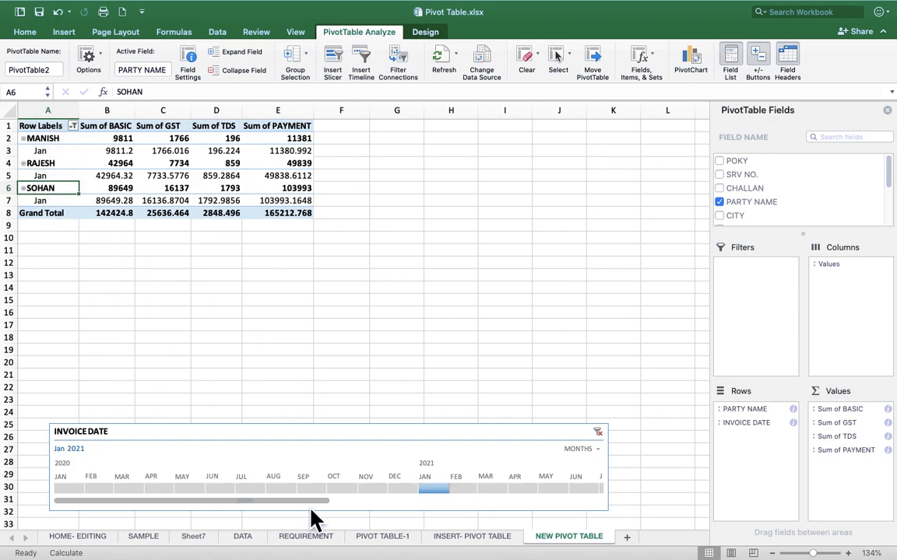
pyautogui.click(591, 449)
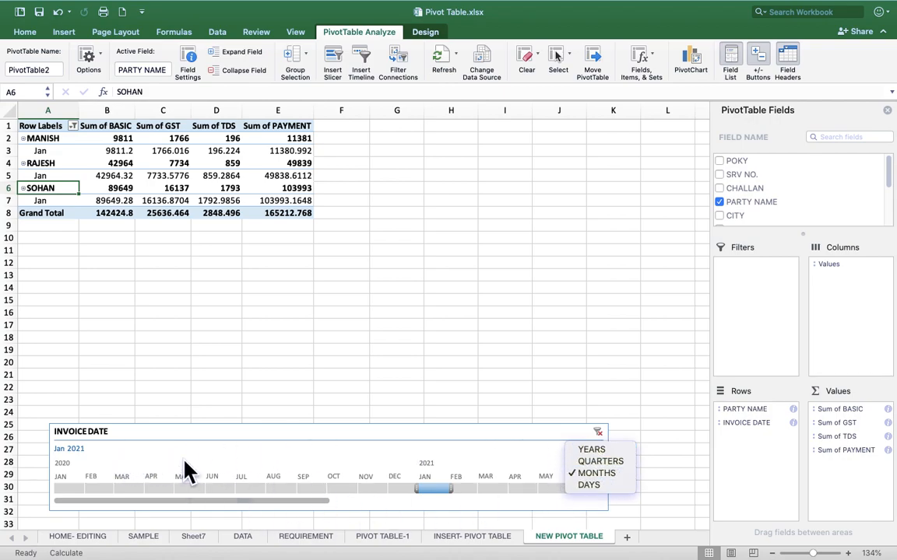
pyautogui.click(600, 435)
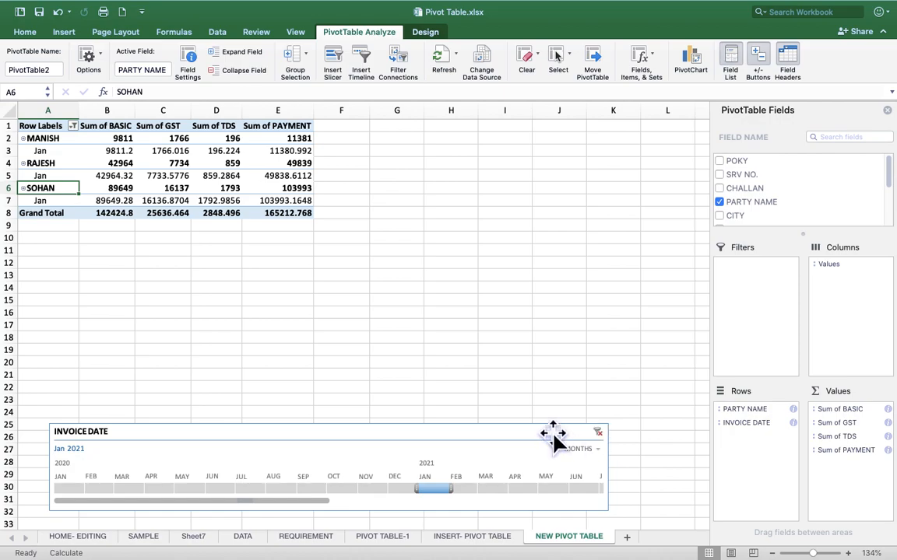
pyautogui.click(550, 436)
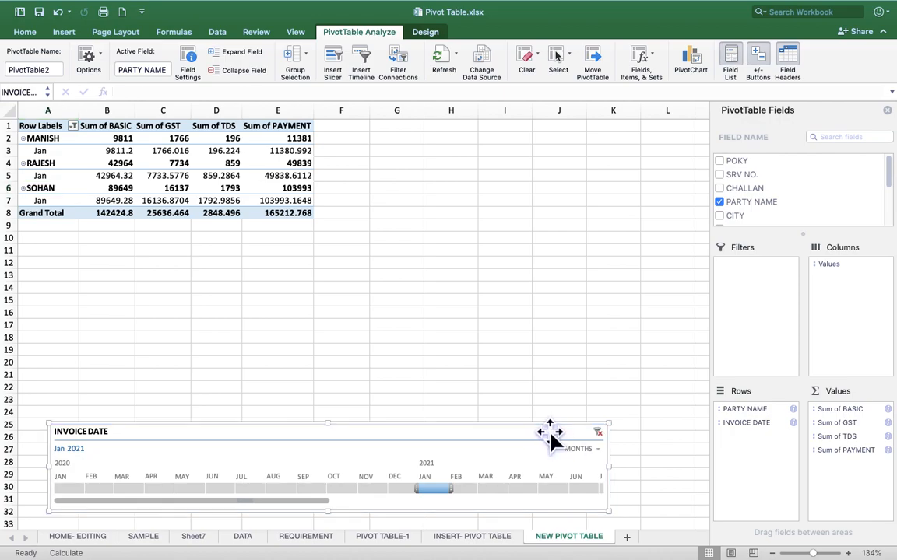
pyautogui.press('Delete')
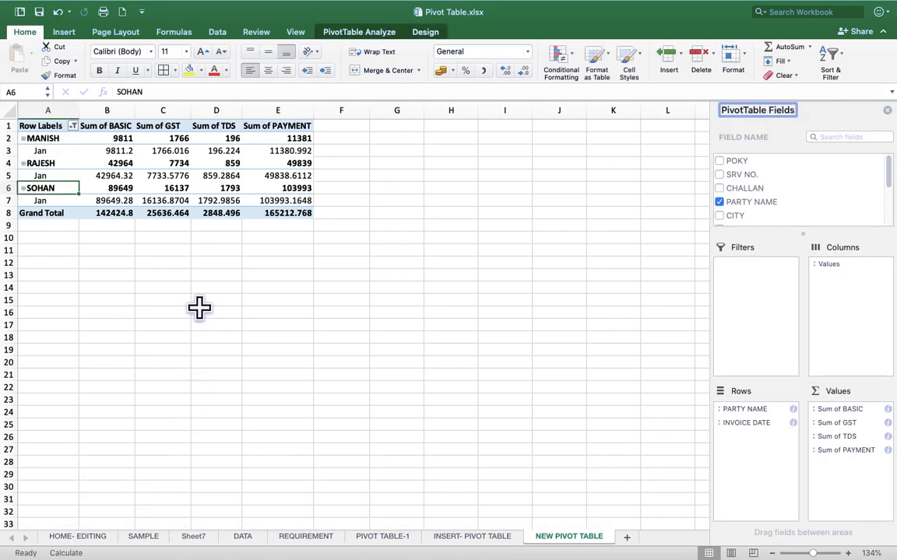
# Step: Clear the INVOICE DATE filter from the PivotTable's row labels
pyautogui.click(152, 265)
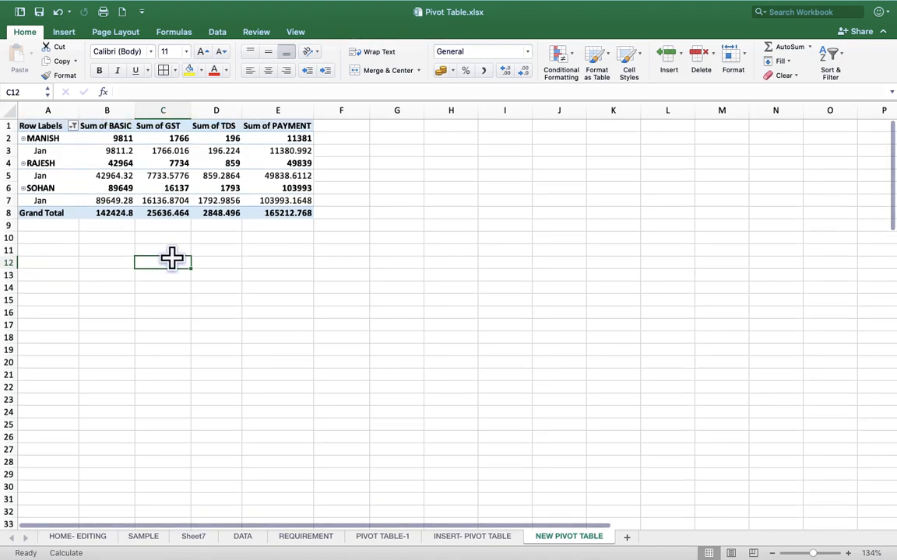
pyautogui.click(68, 150)
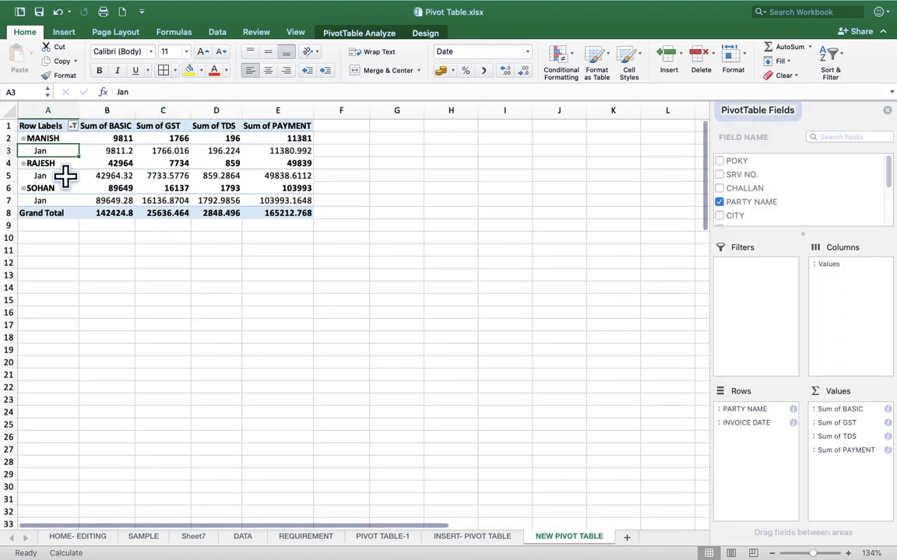
pyautogui.click(72, 126)
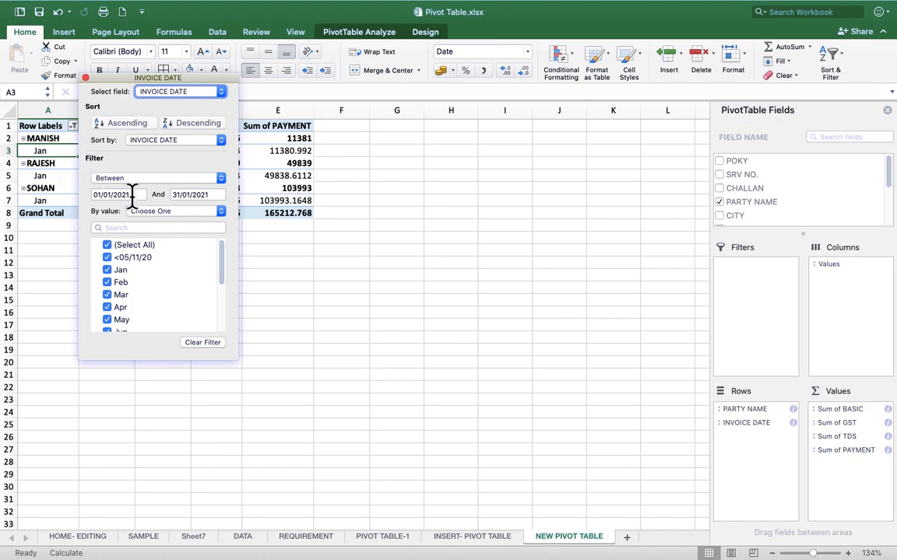
pyautogui.click(110, 249)
pyautogui.click(110, 249)
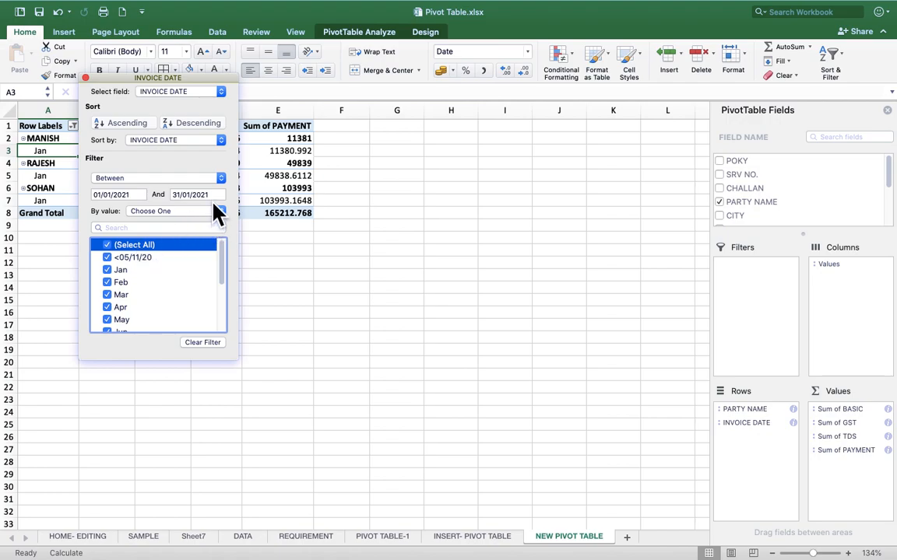
pyautogui.click(205, 347)
pyautogui.click(396, 267)
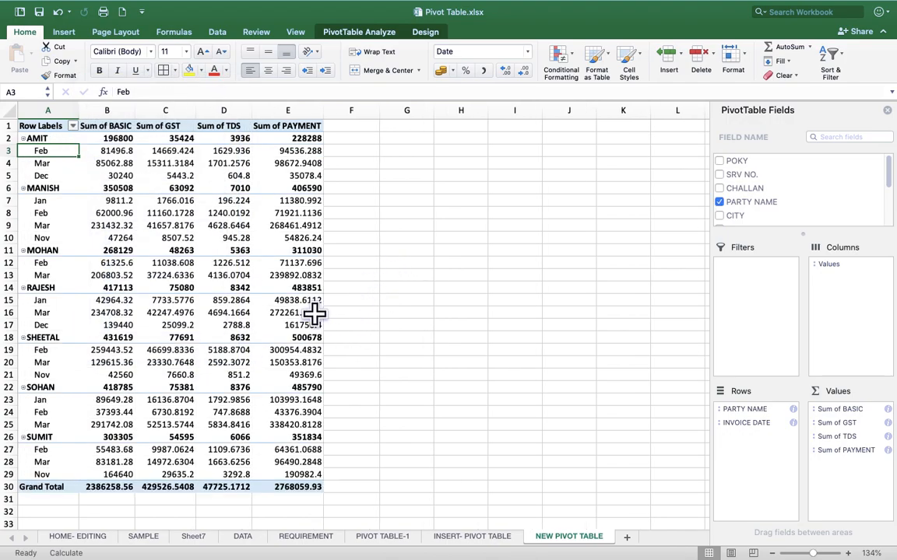
pyautogui.scroll(-1, 73, 301)
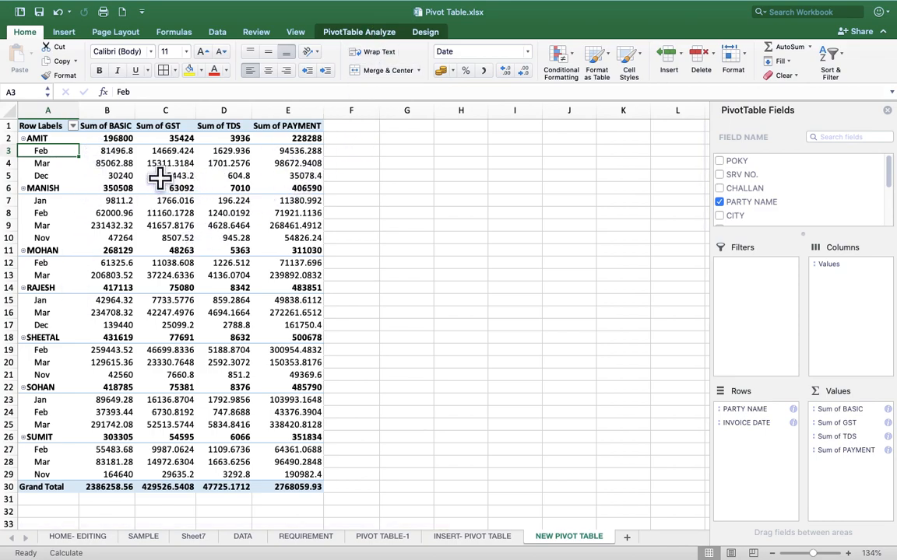
# Step: Examine the PivotTable's subtotal options and compare the first parties' Sum of BASIC subtotals with their monthly amounts
pyautogui.click(366, 33)
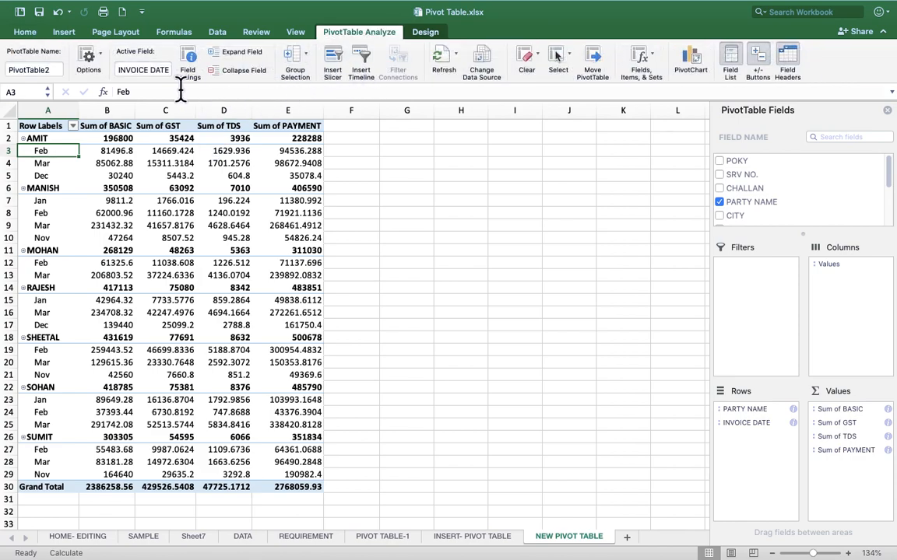
pyautogui.click(426, 35)
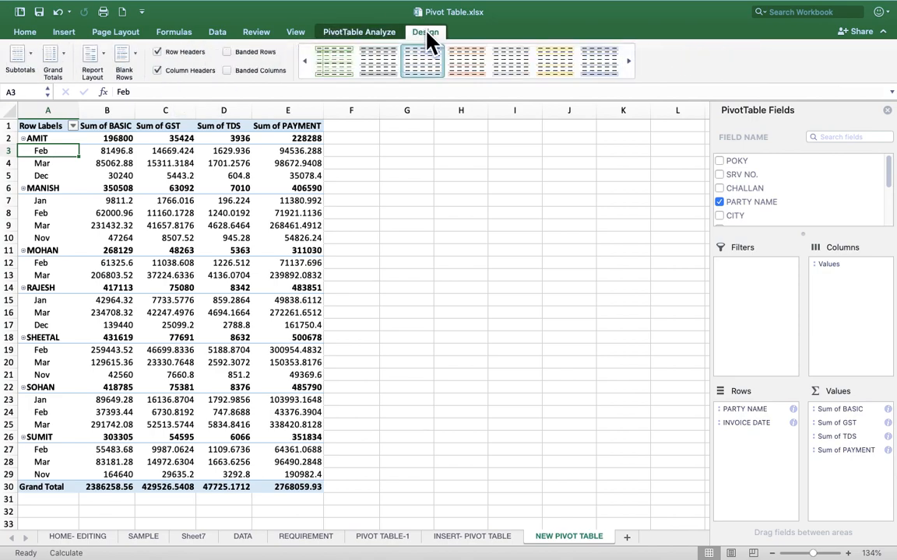
pyautogui.click(30, 54)
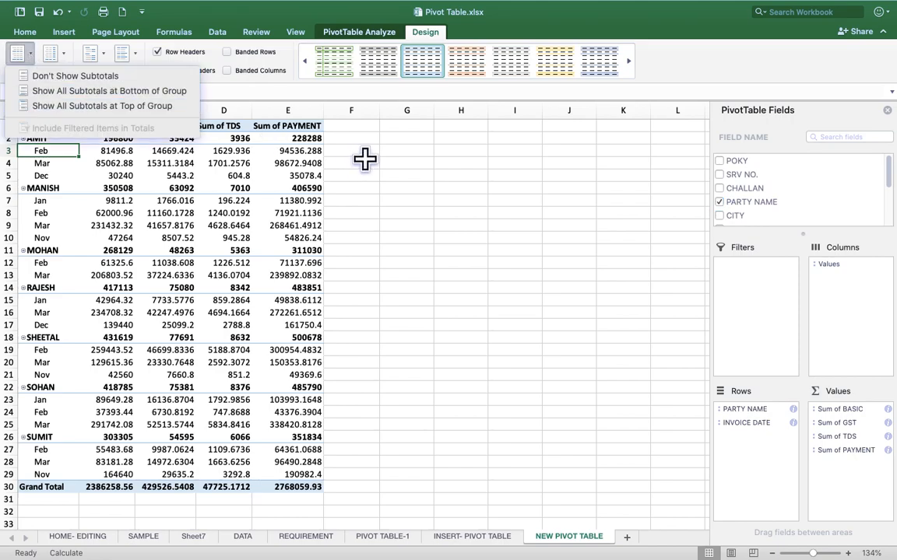
pyautogui.click(397, 188)
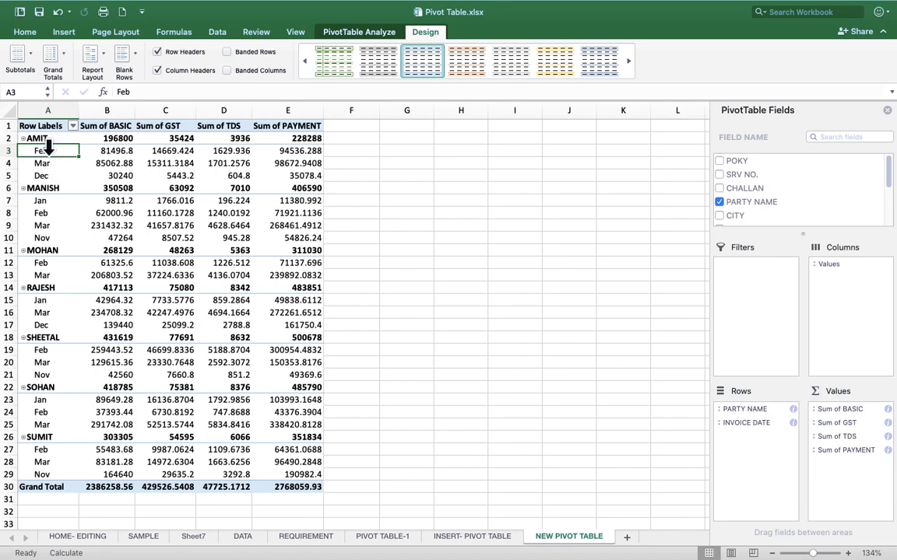
pyautogui.moveTo(120, 175); pyautogui.dragTo(121, 153)
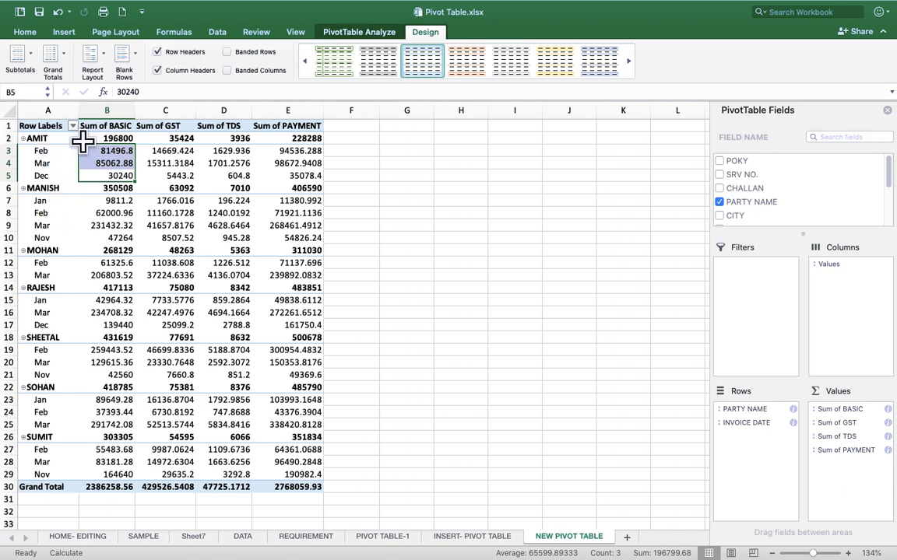
pyautogui.click(45, 139)
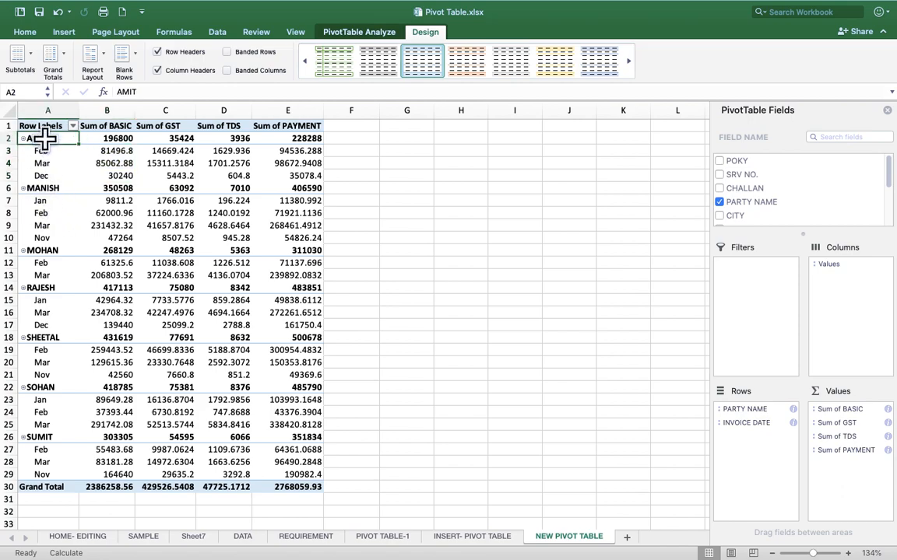
pyautogui.click(41, 185)
pyautogui.click(131, 187)
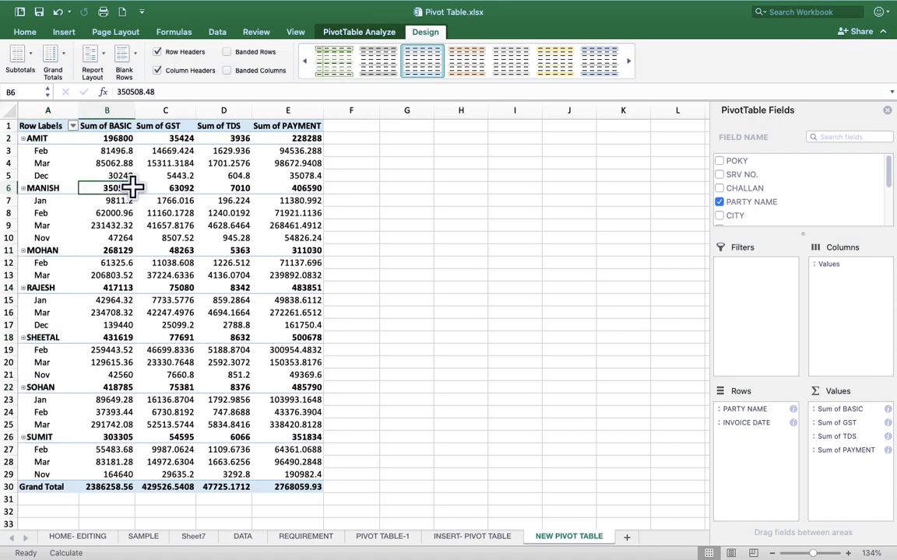
pyautogui.click(59, 250)
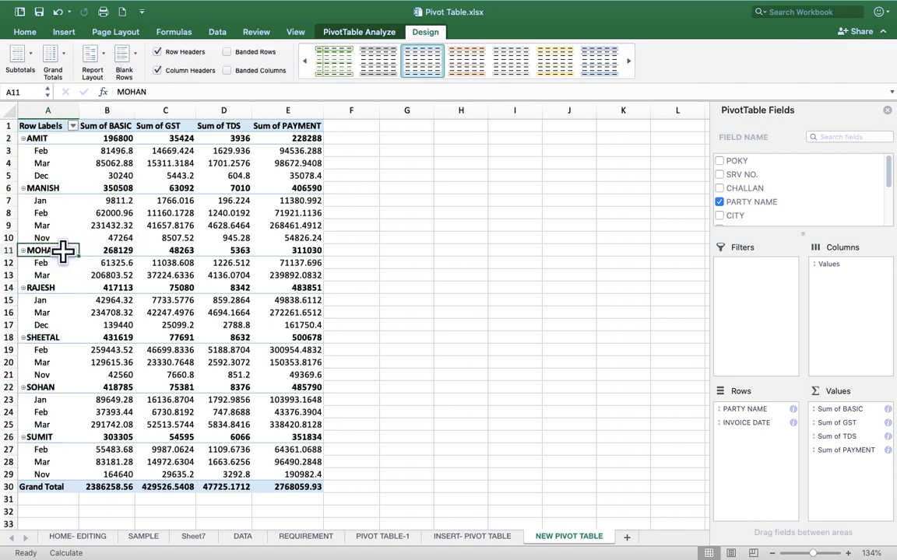
pyautogui.click(125, 250)
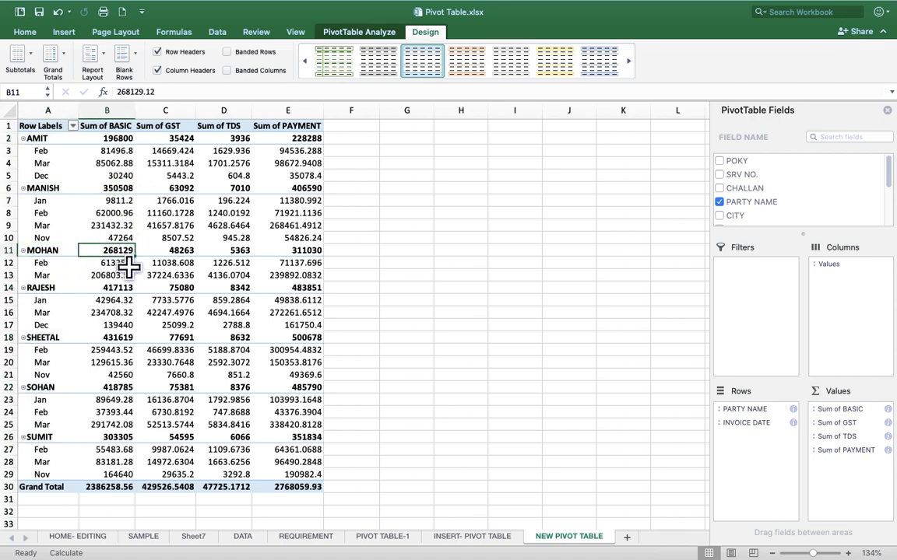
pyautogui.click(45, 287)
pyautogui.click(121, 287)
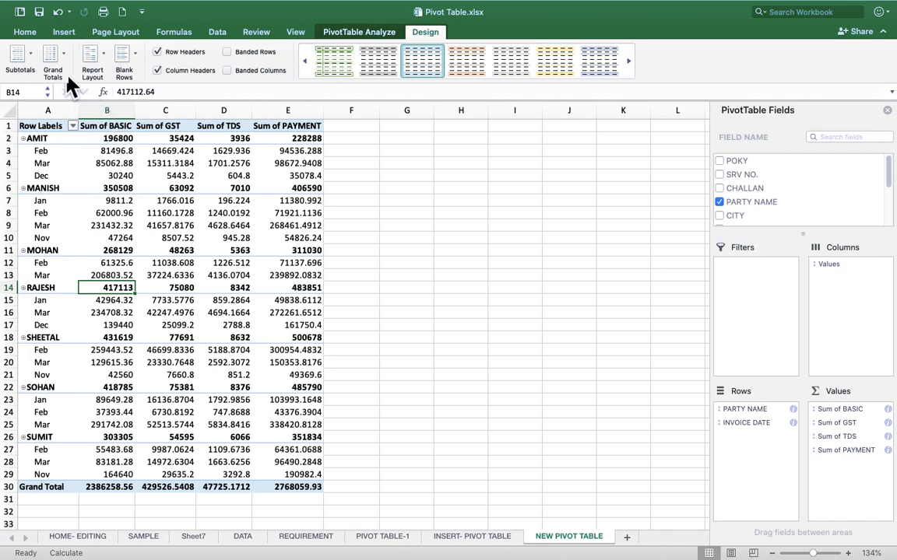
# Step: Try the PivotTable with its subtotals hidden, at the bottom of each group, and at the top of each group
pyautogui.click(25, 58)
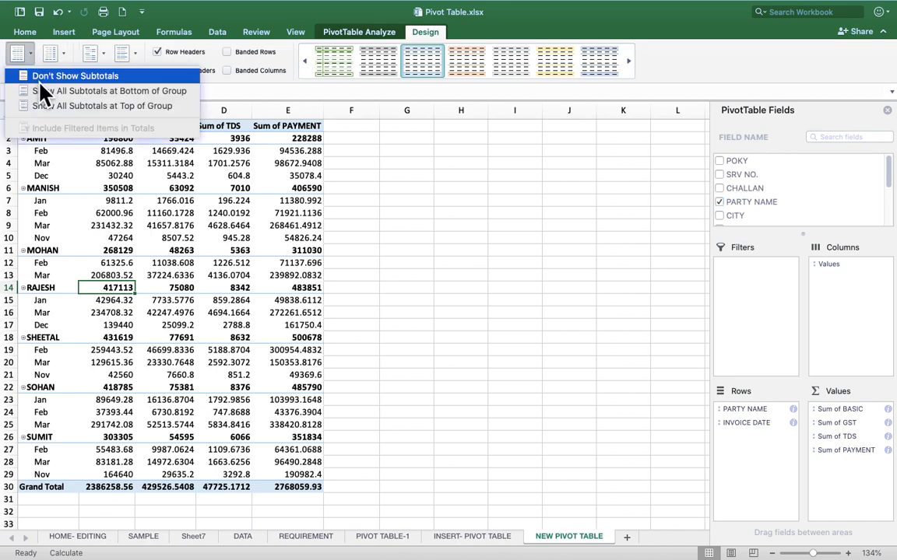
pyautogui.click(104, 77)
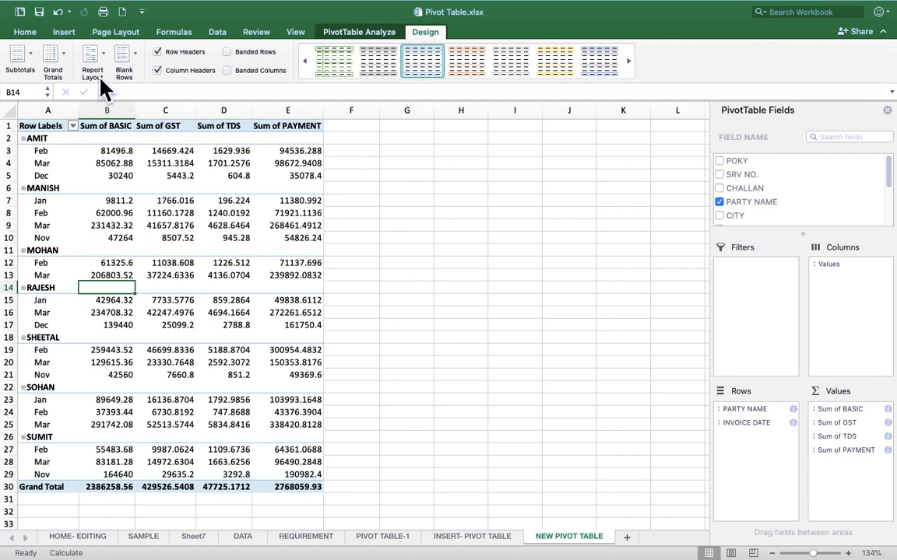
pyautogui.click(29, 61)
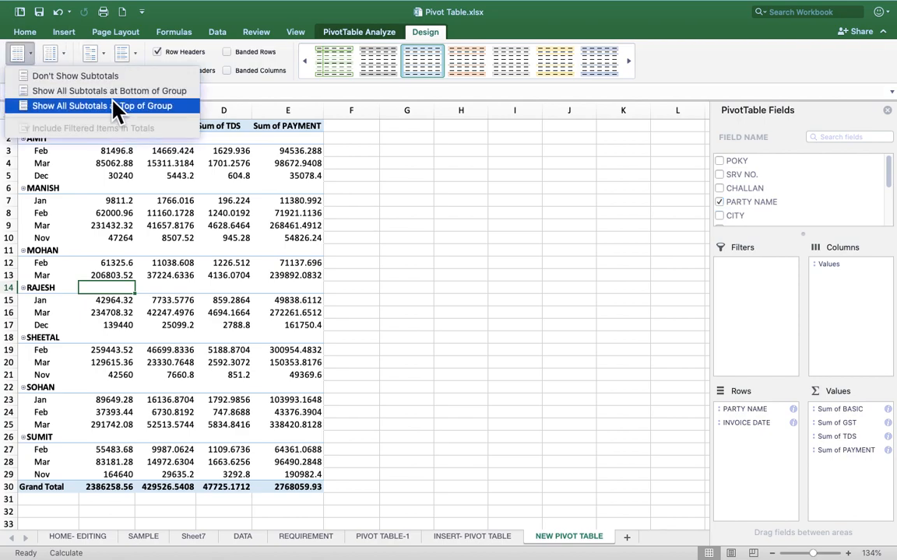
pyautogui.click(156, 93)
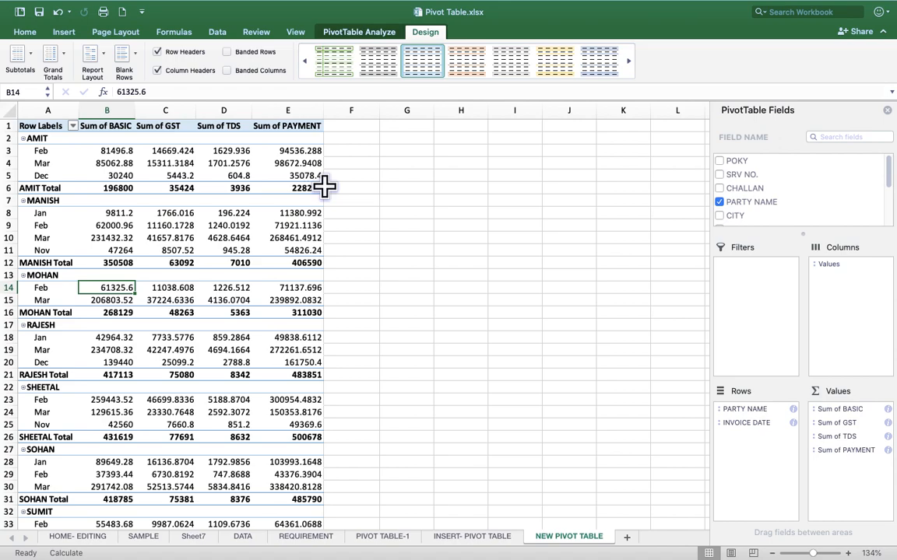
pyautogui.click(24, 51)
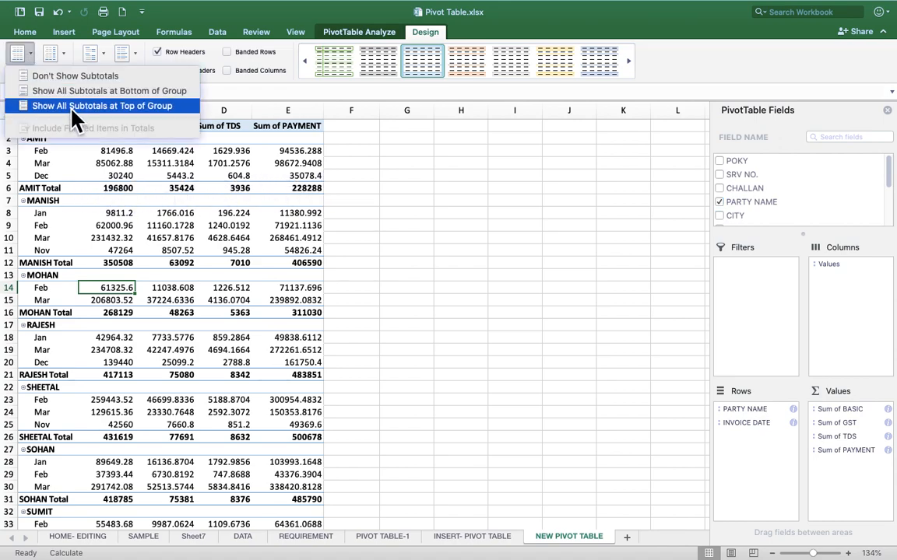
pyautogui.click(134, 105)
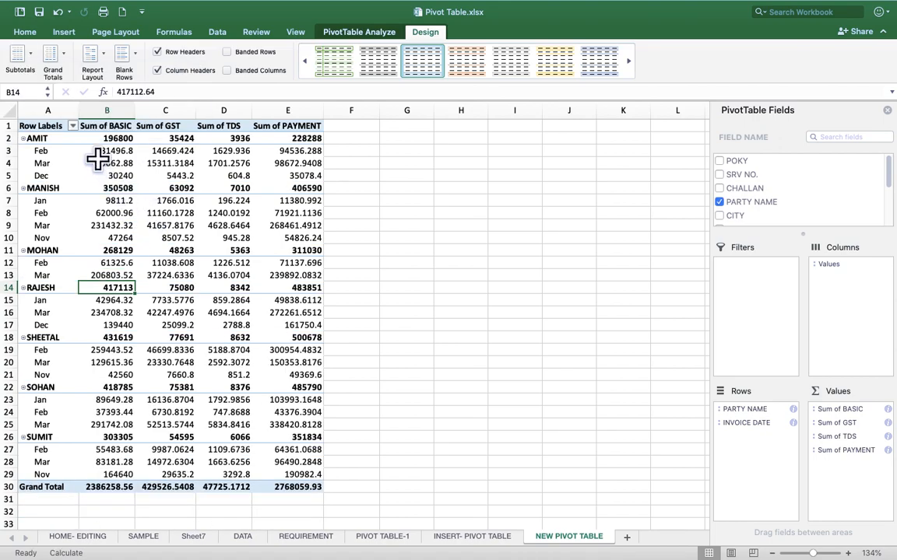
# Step: Reapply all subtotals at the top of each party group, and switch them to the bottom of the group
pyautogui.click(15, 63)
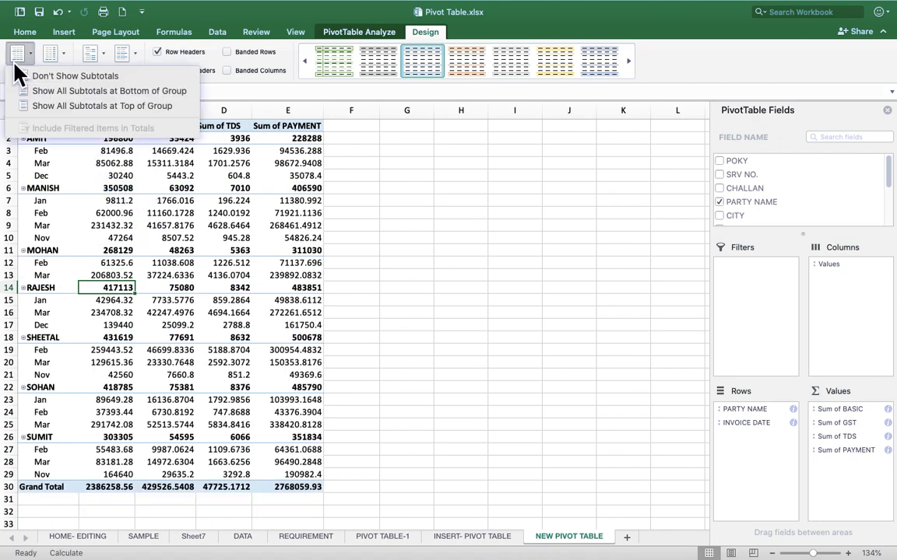
pyautogui.click(92, 108)
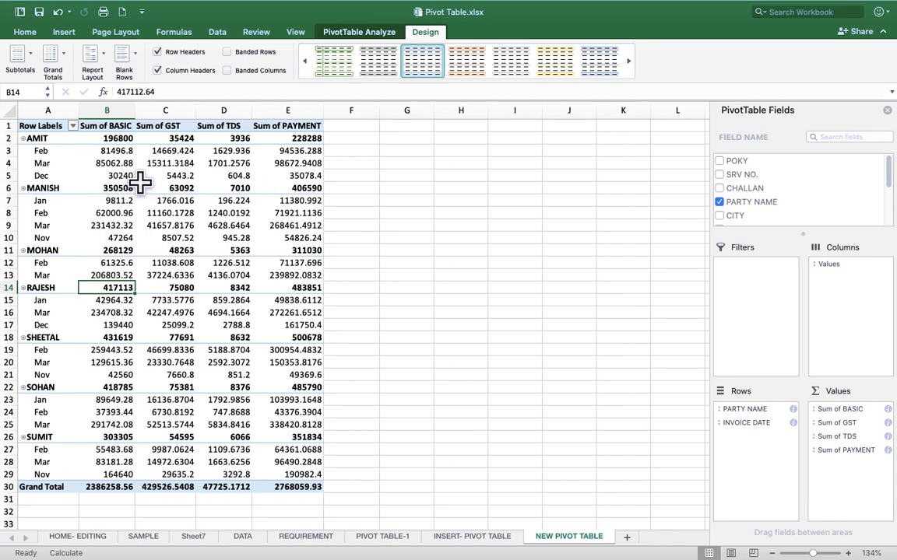
pyautogui.click(16, 52)
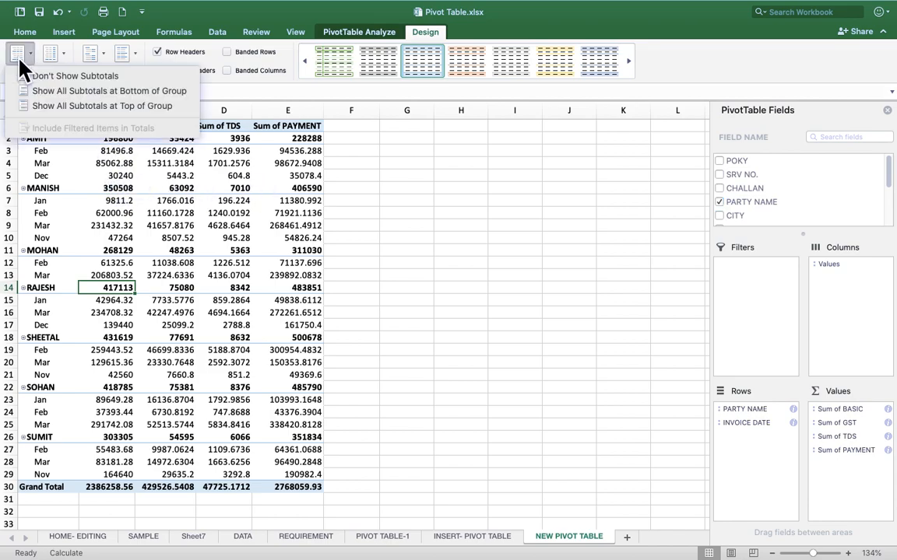
pyautogui.click(87, 90)
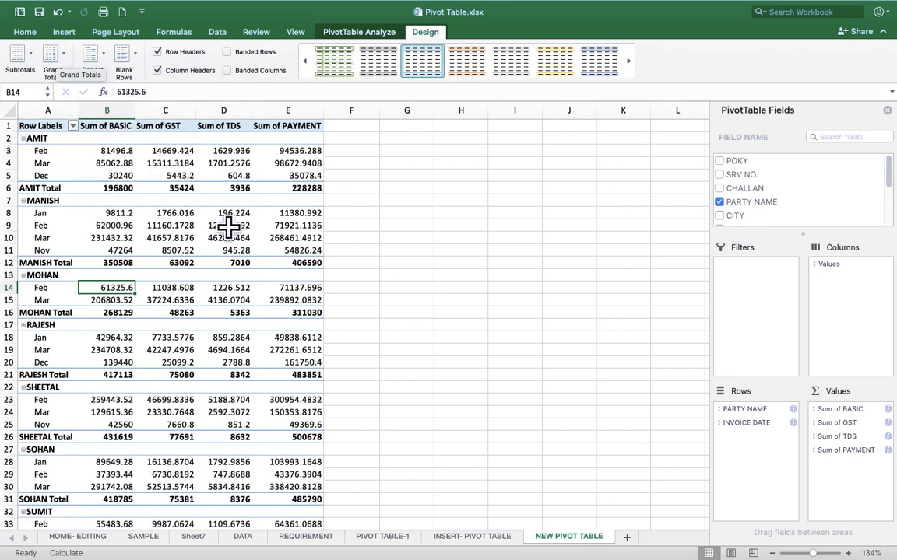
# Step: Turn the PivotTable's grand totals off for rows and columns
pyautogui.scroll(-5, 262, 265)
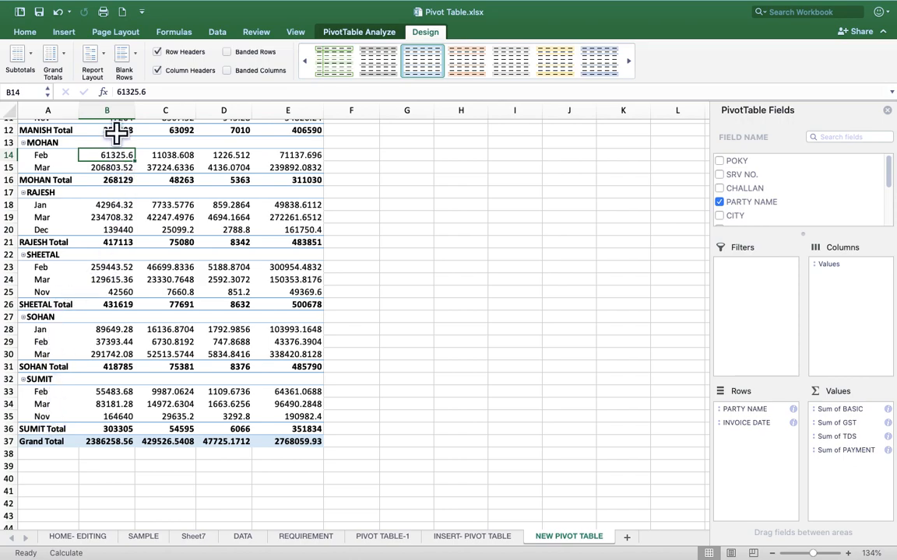
pyautogui.click(119, 442)
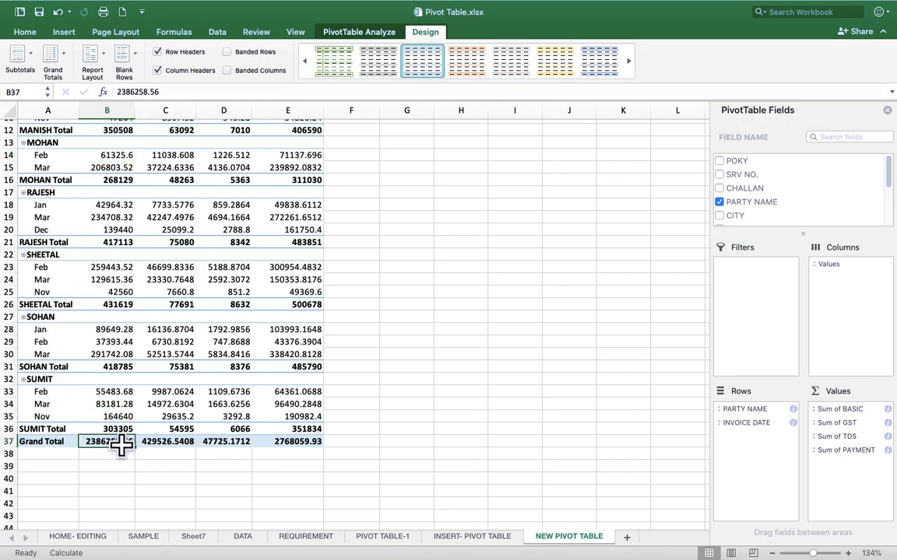
pyautogui.click(51, 57)
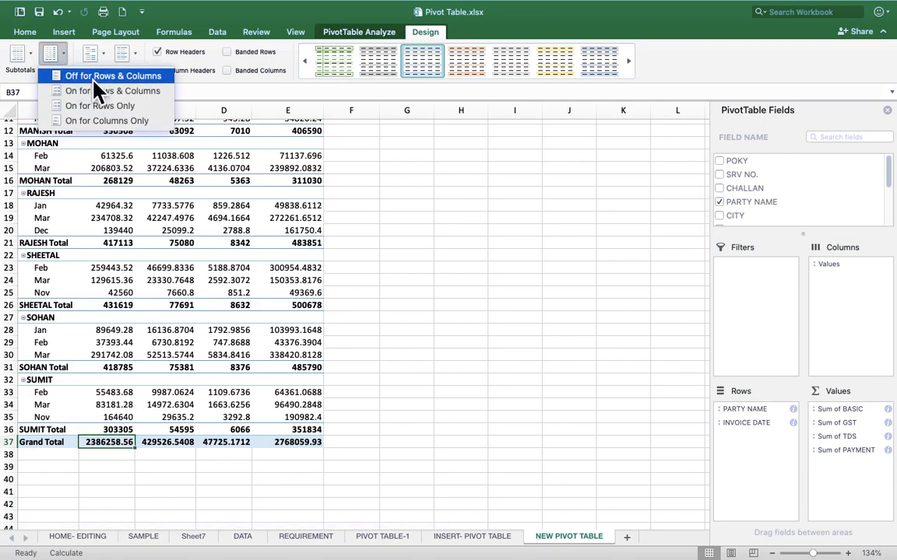
pyautogui.press('Return')
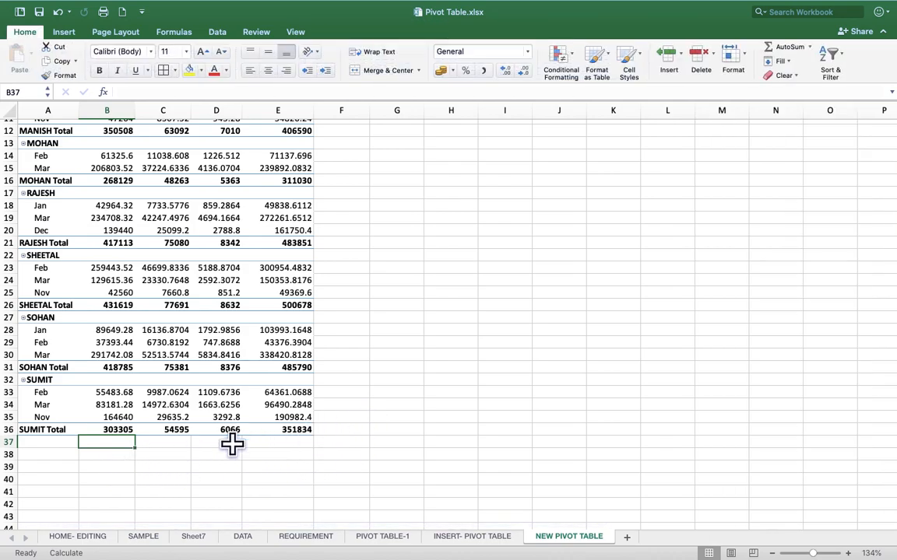
# Step: Turn the PivotTable's grand totals on for rows and columns
pyautogui.click(232, 368)
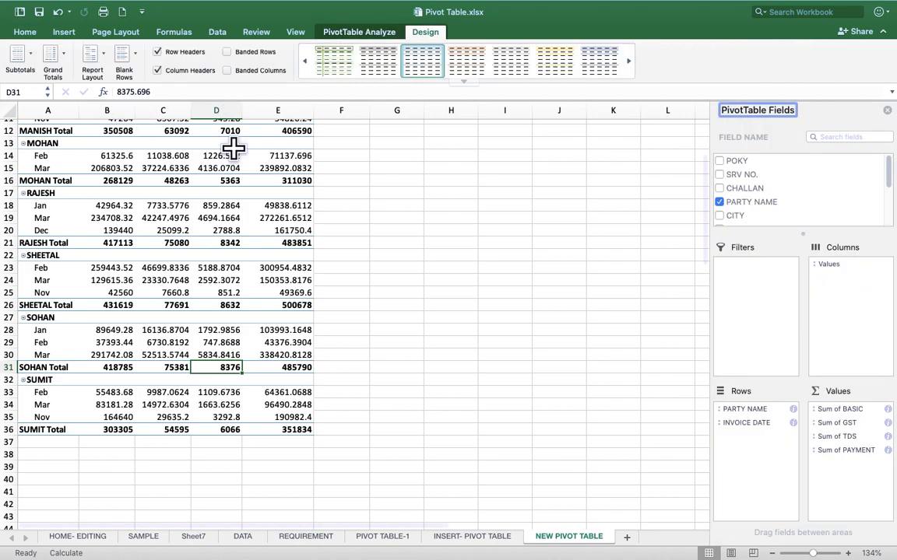
pyautogui.click(362, 32)
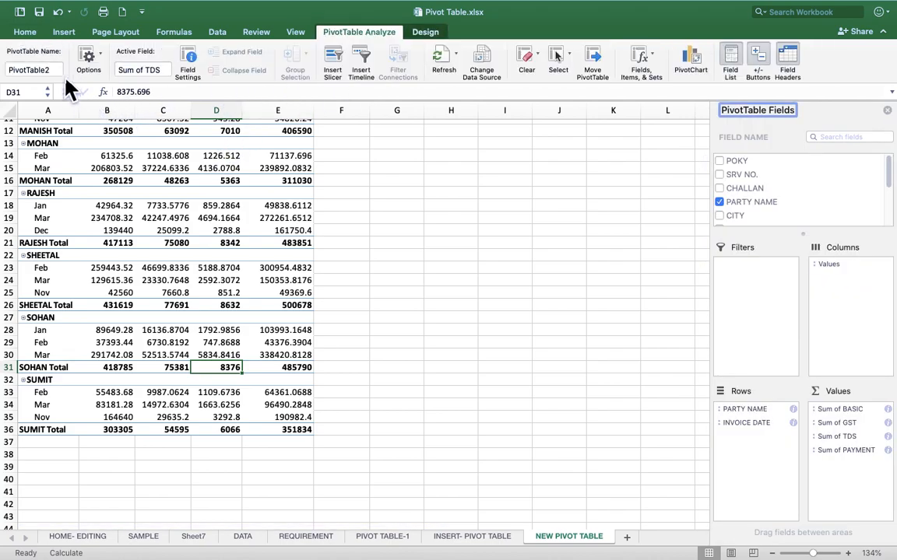
pyautogui.click(427, 32)
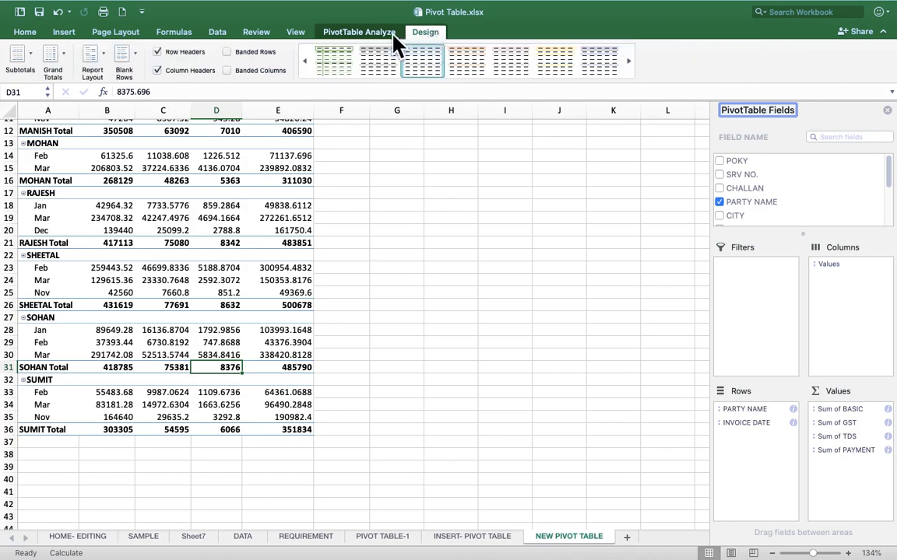
pyautogui.click(52, 52)
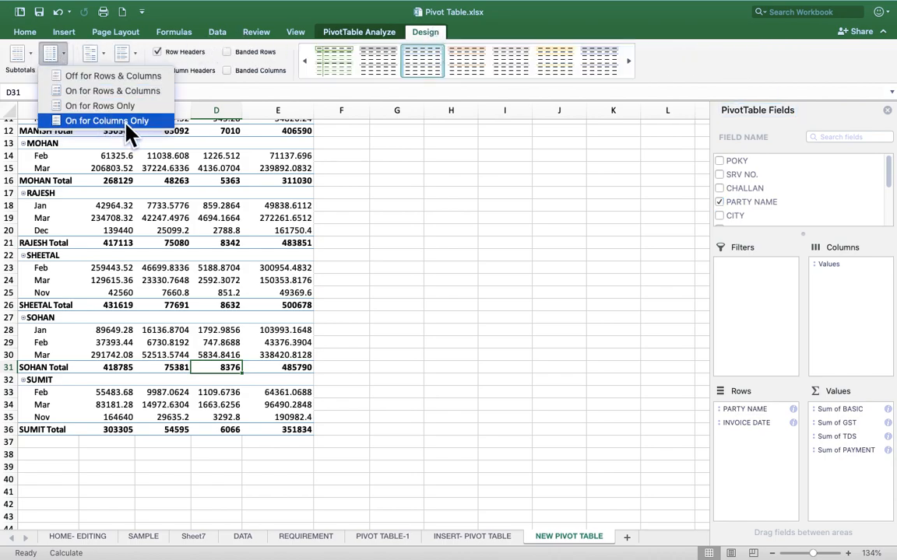
pyautogui.click(89, 95)
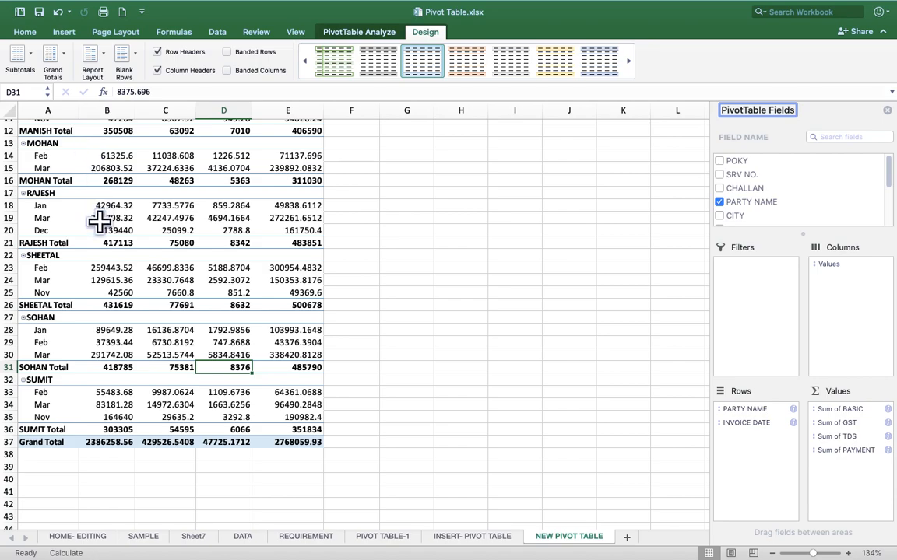
# Step: Show the PivotTable's report layout in compact form
pyautogui.scroll(5, 208, 298)
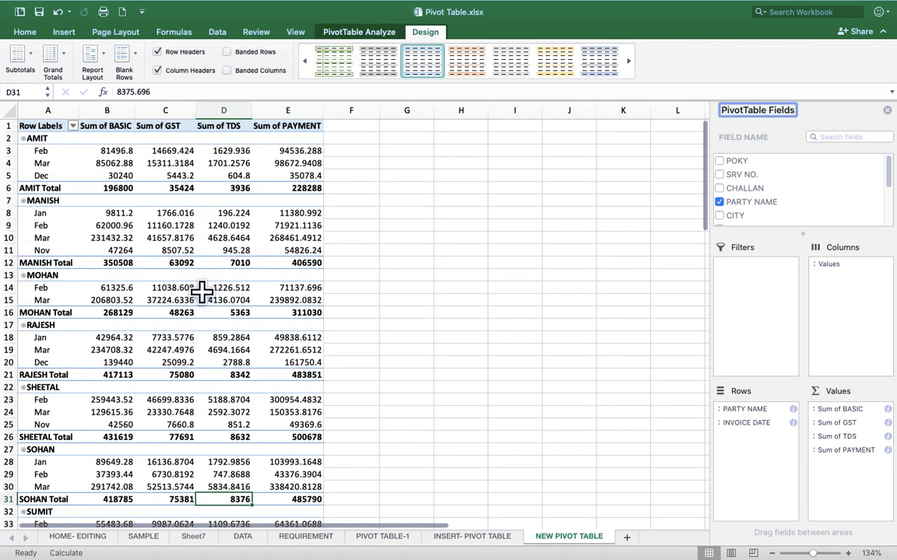
pyautogui.click(100, 56)
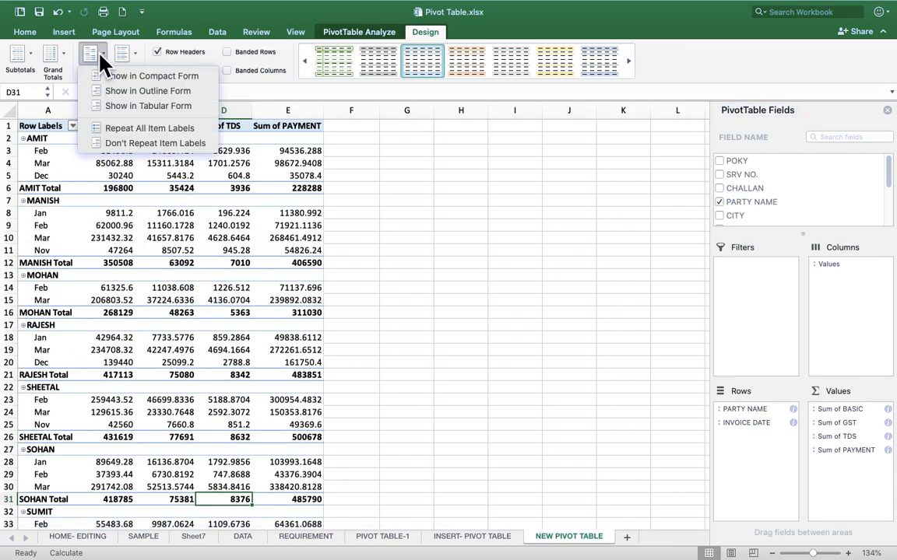
pyautogui.click(169, 78)
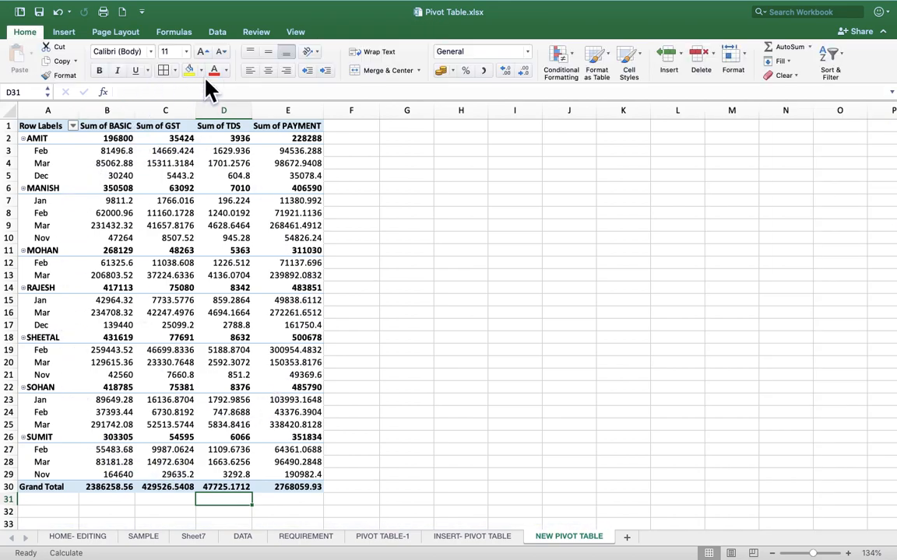
# Step: Try the PivotTable's report layout in outline form, and undo the change
pyautogui.click(271, 236)
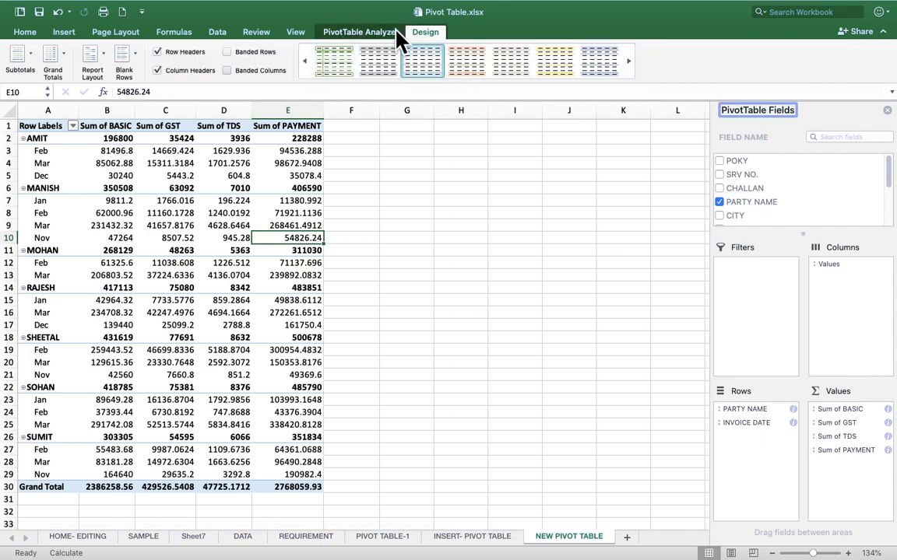
pyautogui.click(90, 56)
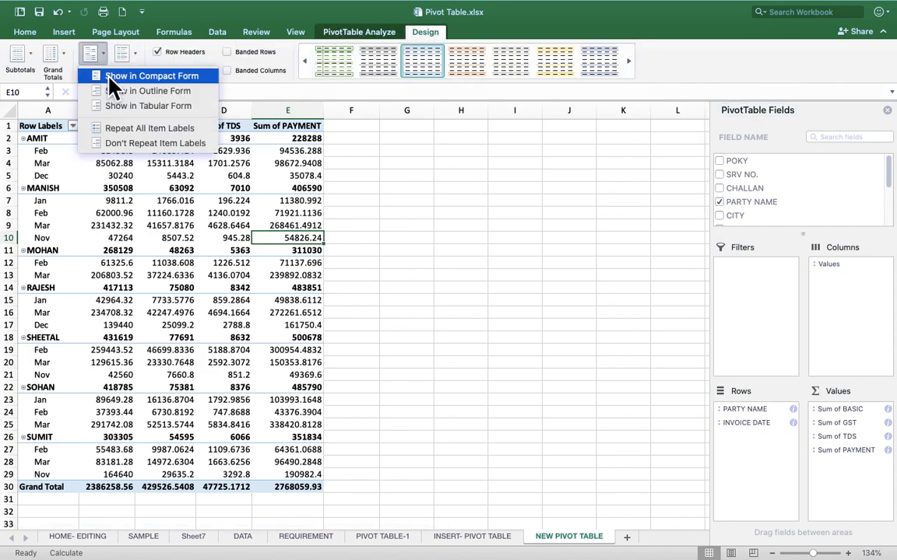
pyautogui.click(183, 91)
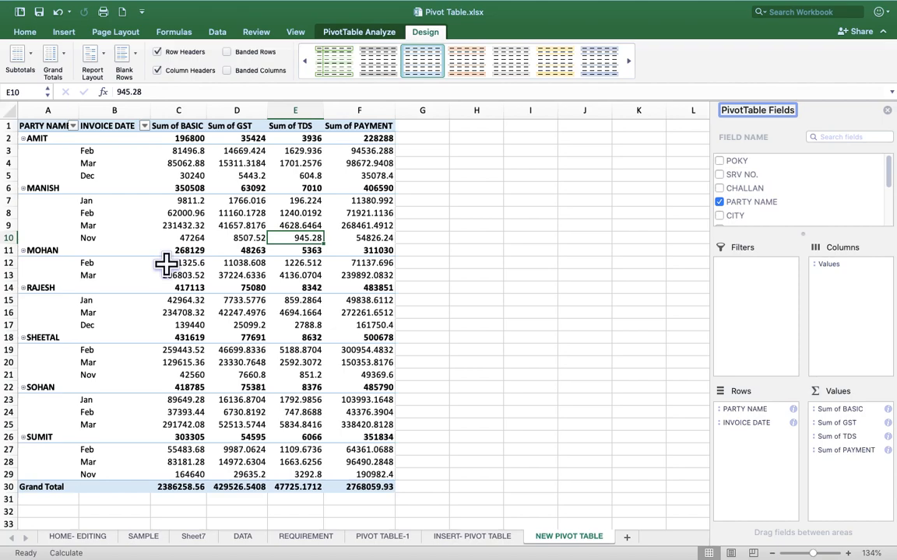
pyautogui.press('super+z')
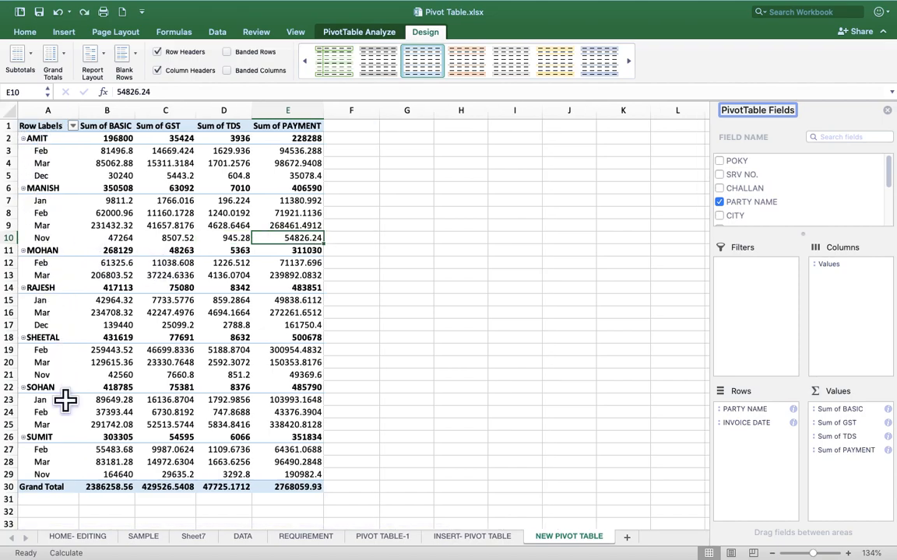
# Step: Show the PivotTable in tabular form with the item labels not repeated
pyautogui.click(92, 54)
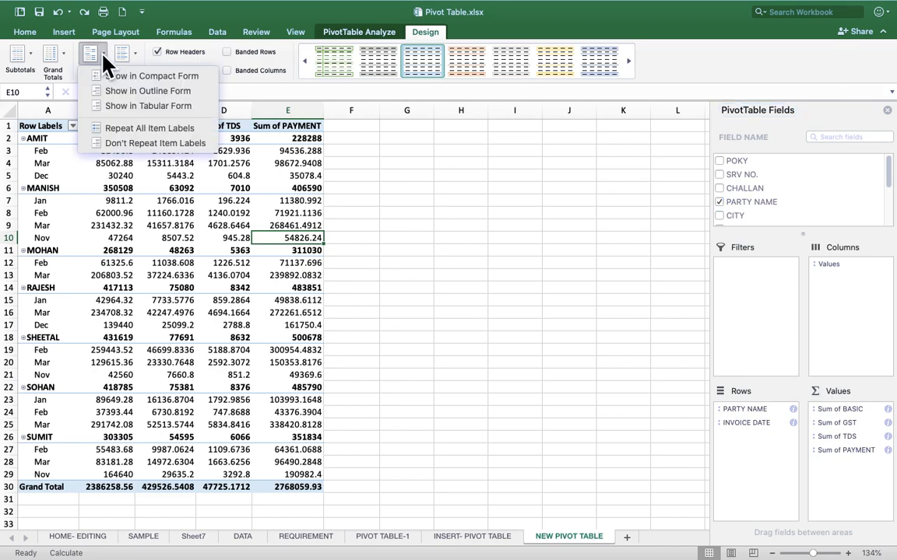
pyautogui.click(169, 109)
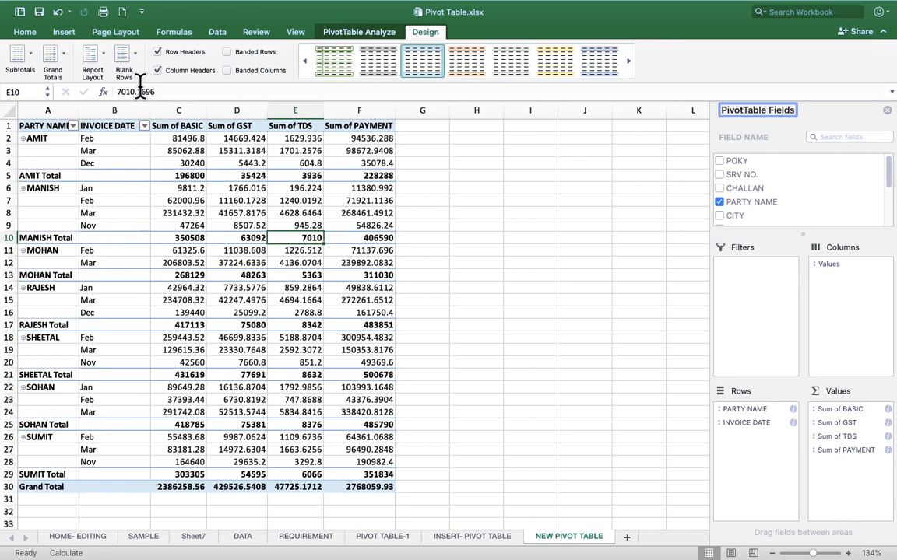
pyautogui.click(92, 54)
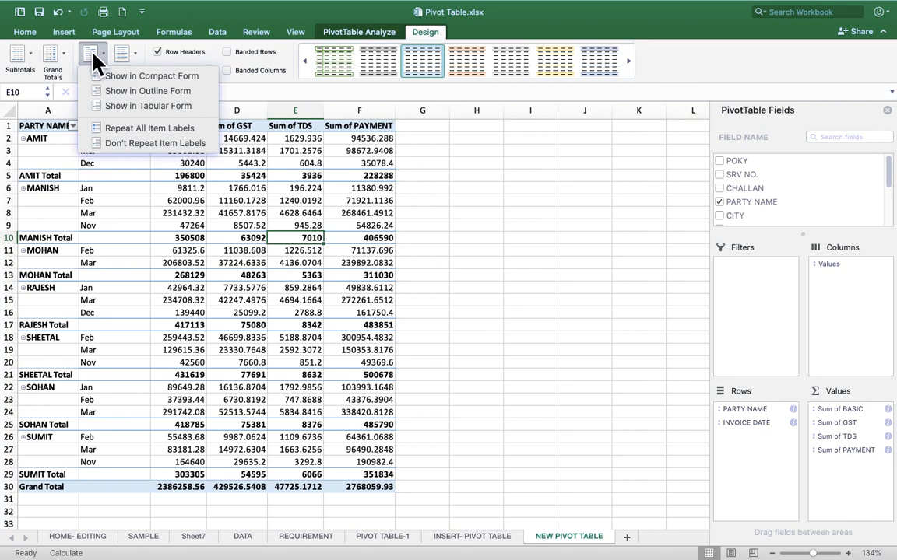
pyautogui.click(160, 143)
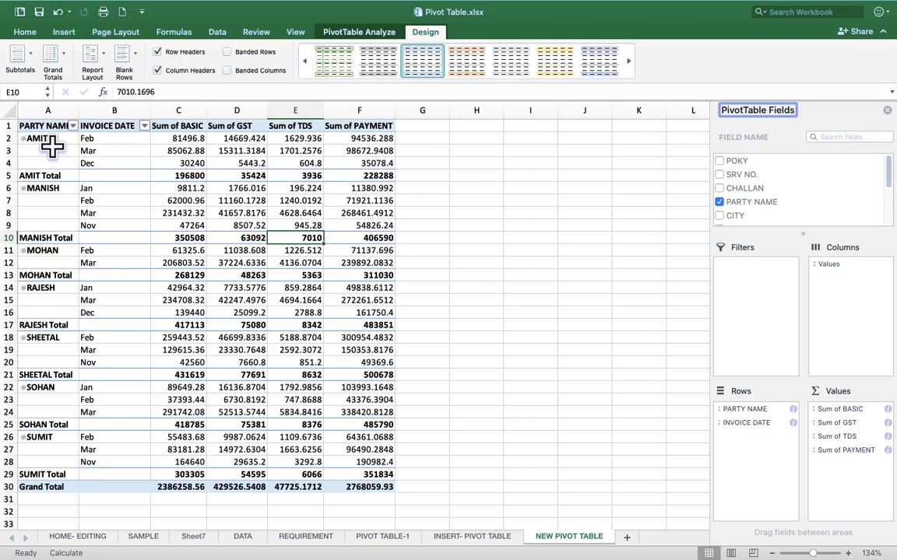
# Step: Examine the invoice month labels and the party name cells in the PivotTable's first two party groups
pyautogui.click(97, 122)
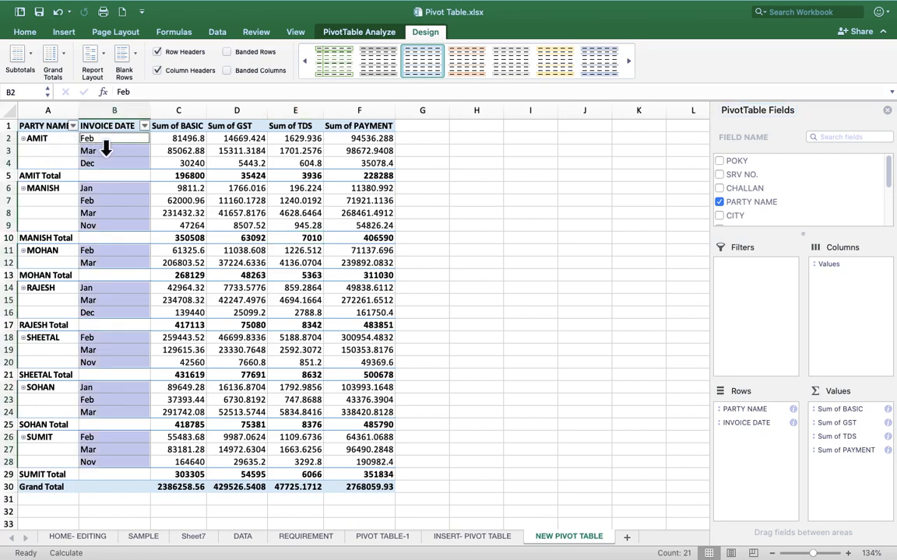
pyautogui.press('Return')
pyautogui.press('Return')
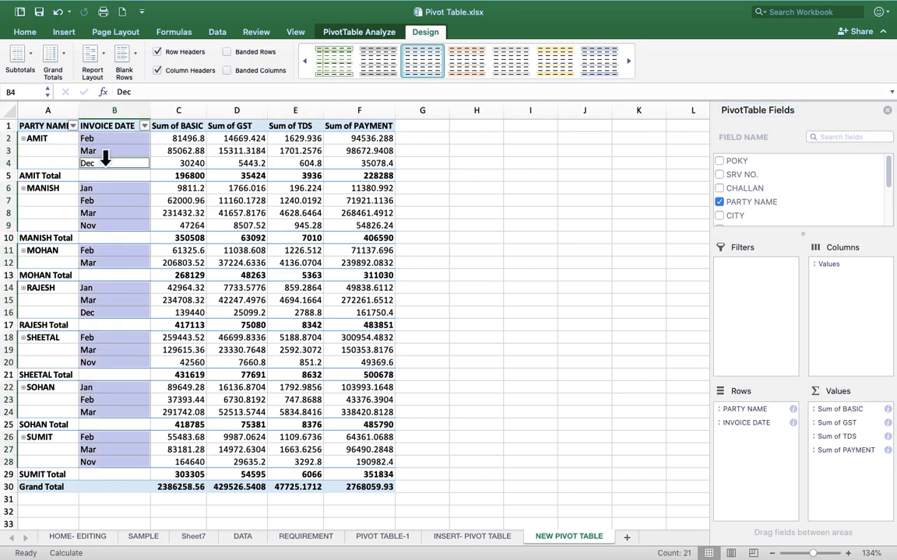
pyautogui.click(235, 150)
pyautogui.click(49, 138)
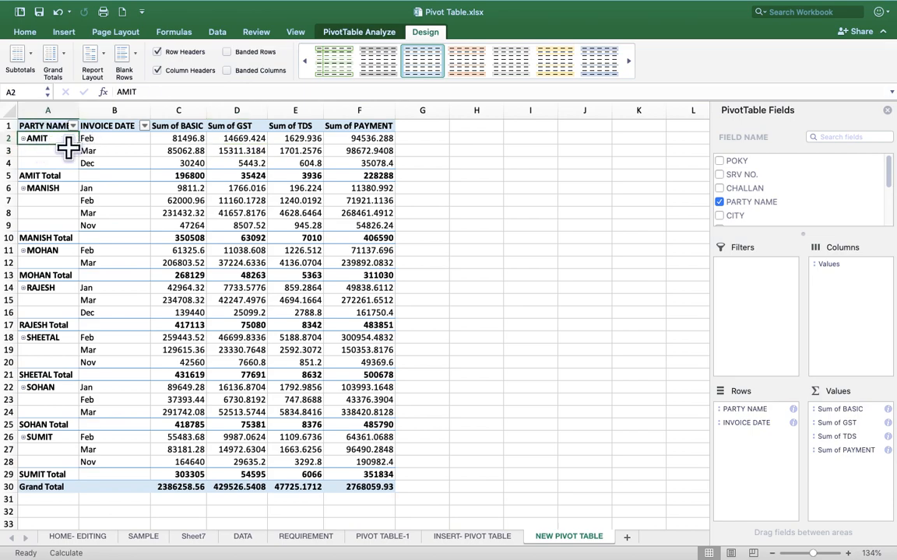
pyautogui.click(48, 152)
pyautogui.click(54, 163)
pyautogui.click(59, 187)
pyautogui.click(64, 200)
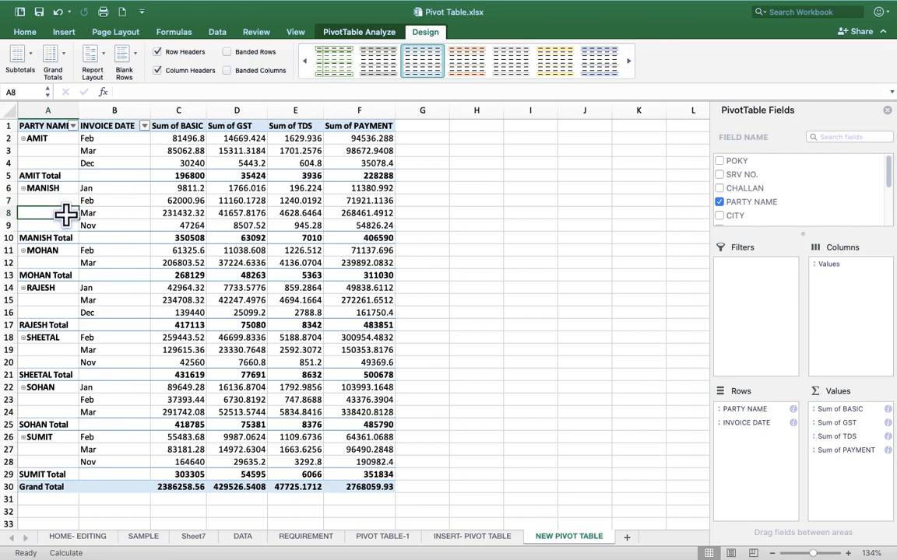
pyautogui.click(66, 140)
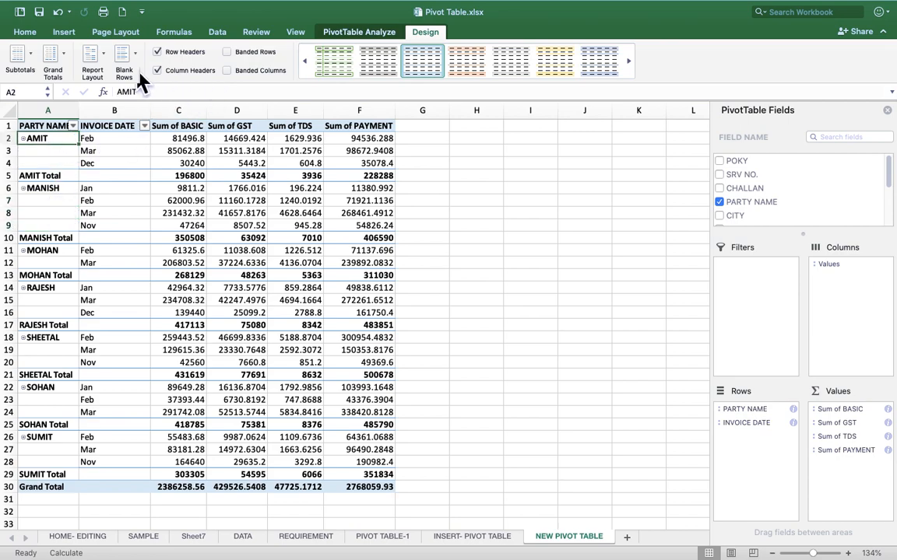
# Step: Try repeating all item labels in the PivotTable's party name column, and switch back to not repeating them
pyautogui.click(92, 53)
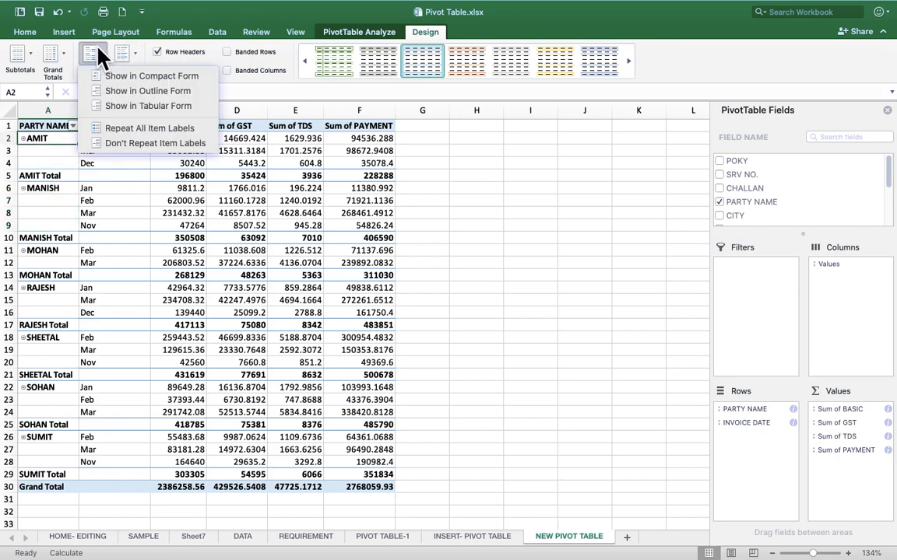
pyautogui.click(156, 129)
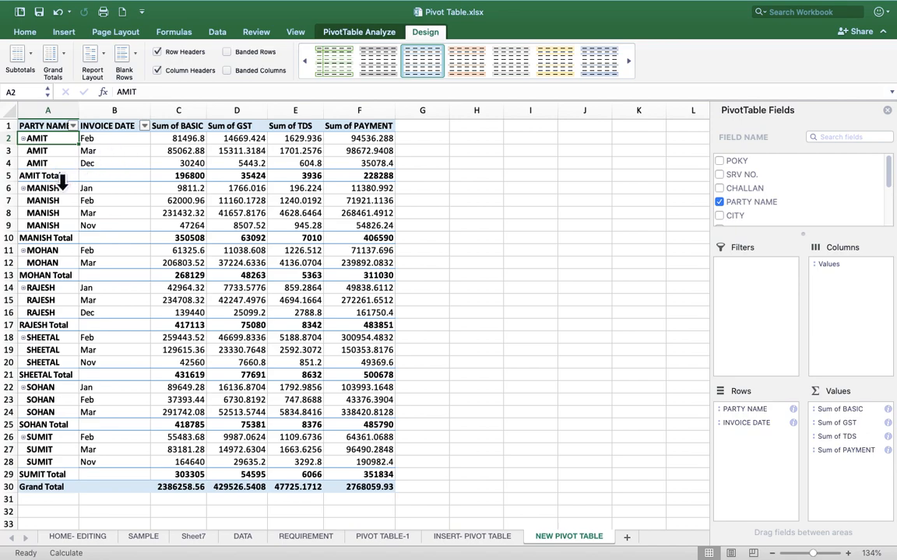
pyautogui.click(456, 163)
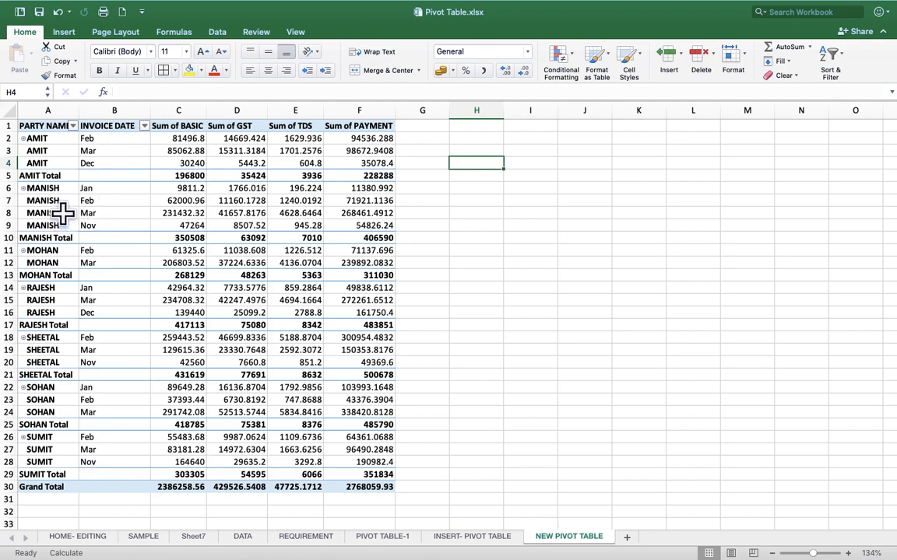
pyautogui.click(108, 213)
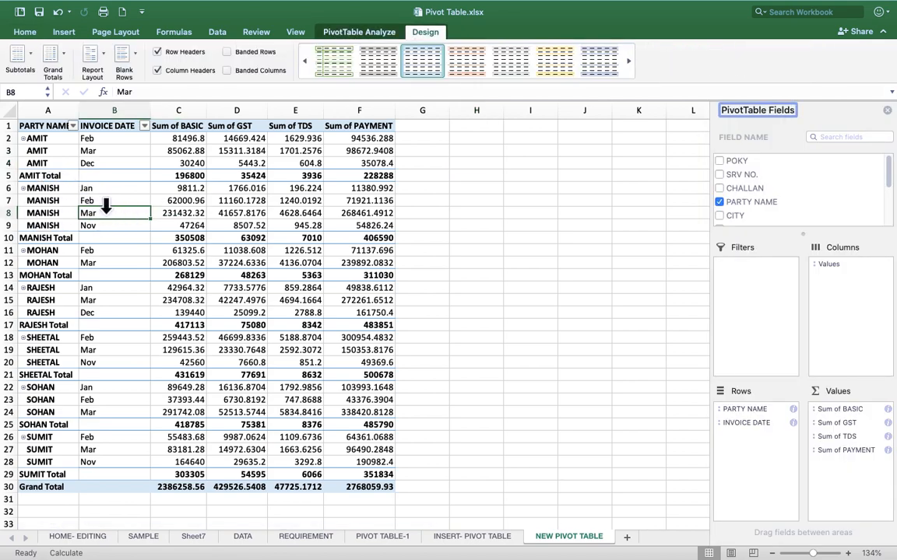
pyautogui.click(92, 58)
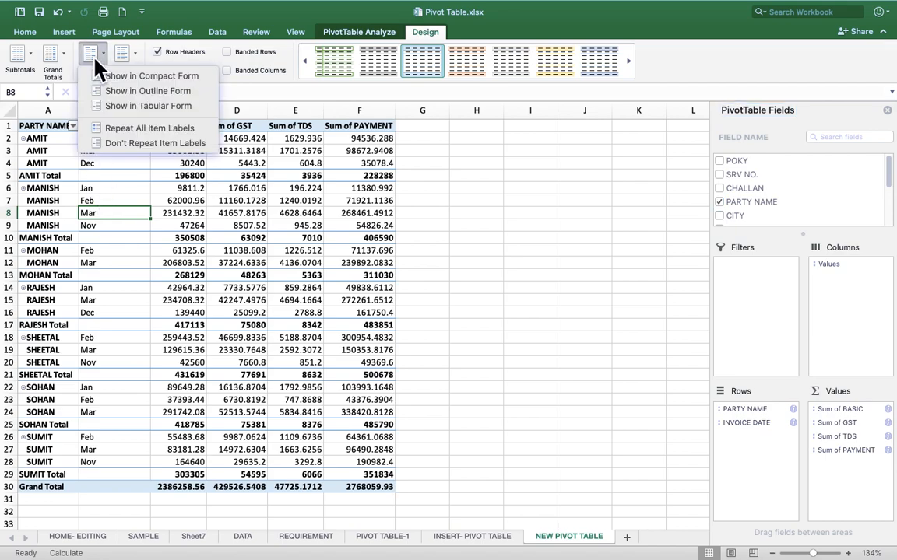
pyautogui.click(138, 145)
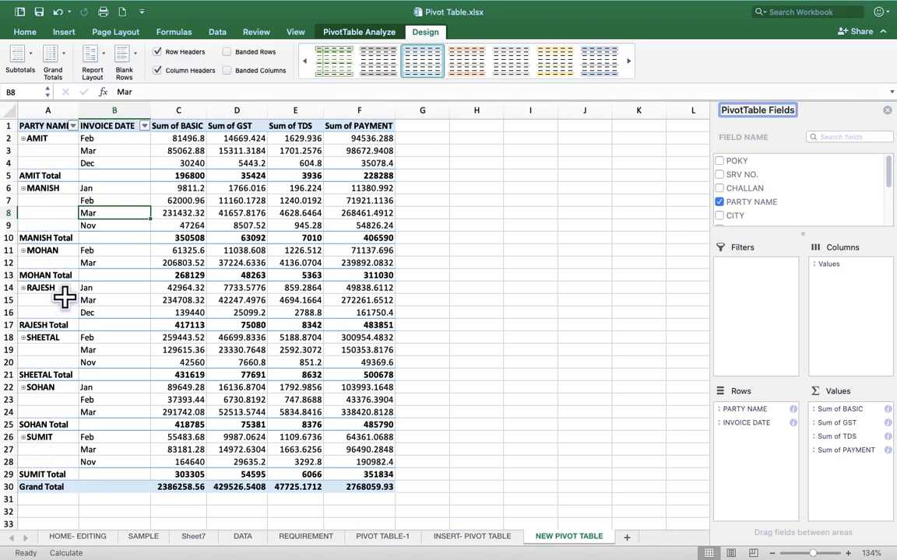
pyautogui.click(126, 105)
pyautogui.click(167, 200)
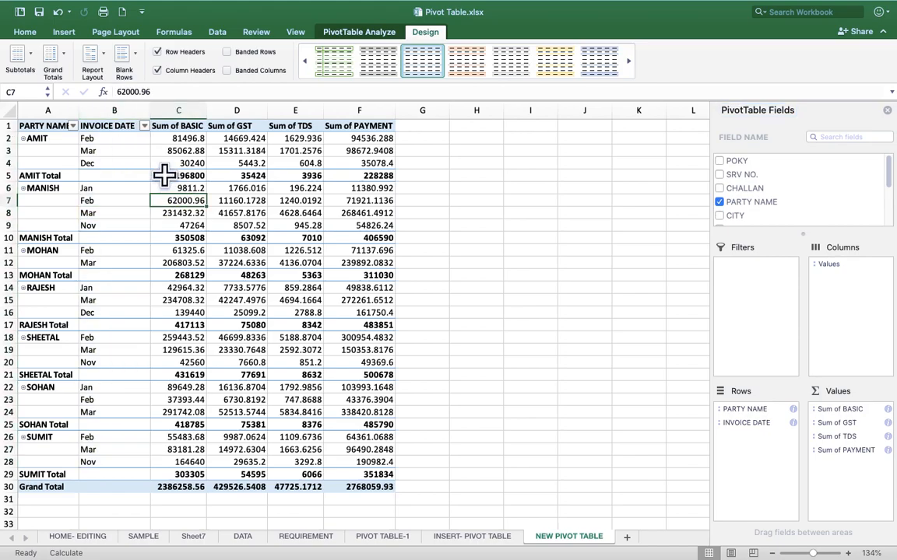
# Step: Switch to the Google Meet call, open the queue of raised hands, and return to the PivotTable in Excel
pyautogui.hotkey('ctrl', 'Right')
pyautogui.hotkey('ctrl', 'Left')
pyautogui.hotkey('ctrl', 'Left')
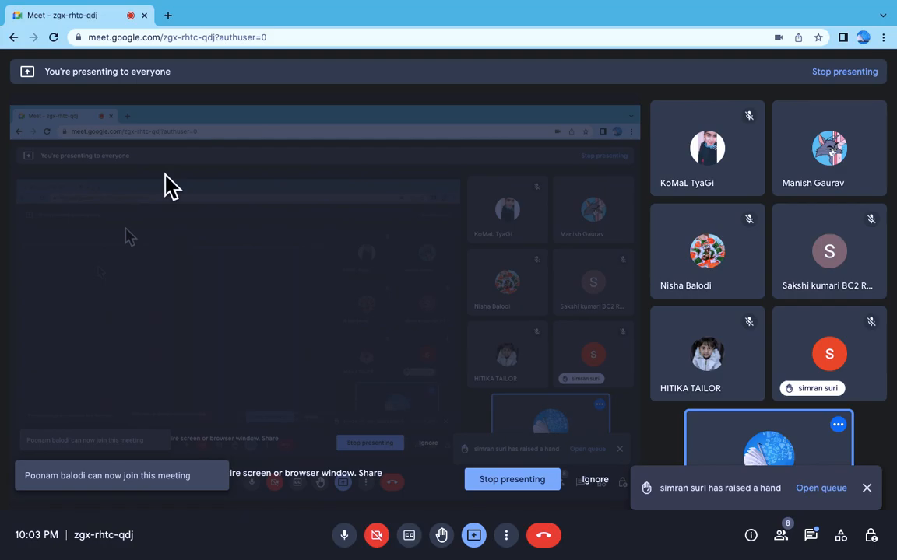
pyautogui.hotkey('ctrl', 'Right')
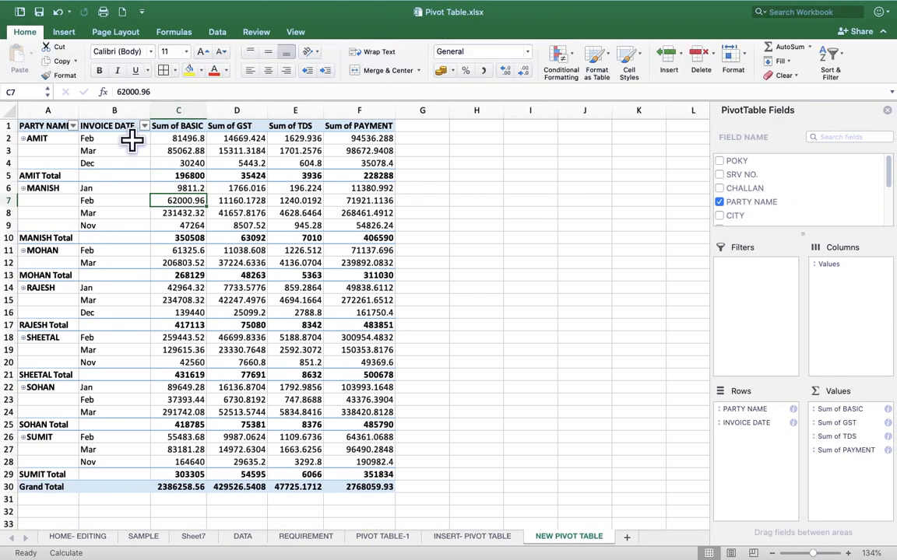
pyautogui.hotkey('ctrl', 'Left')
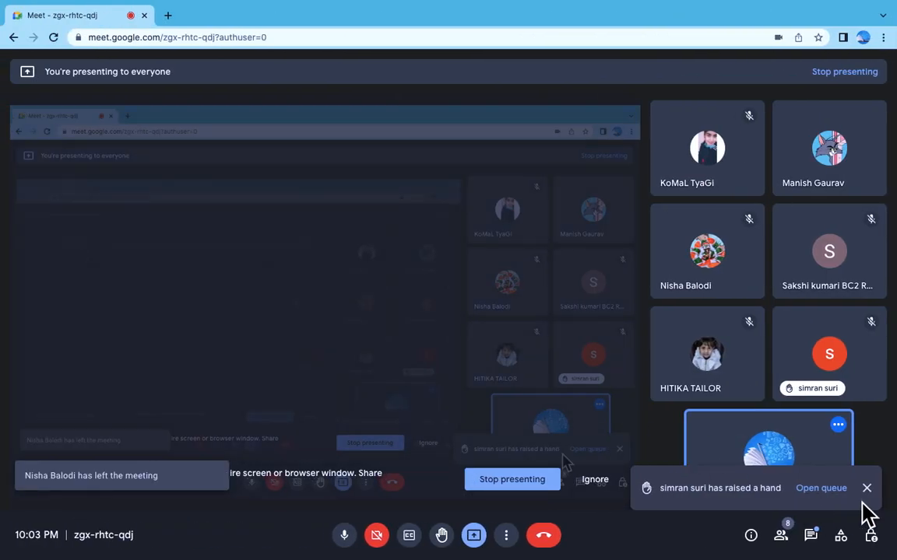
pyautogui.click(823, 491)
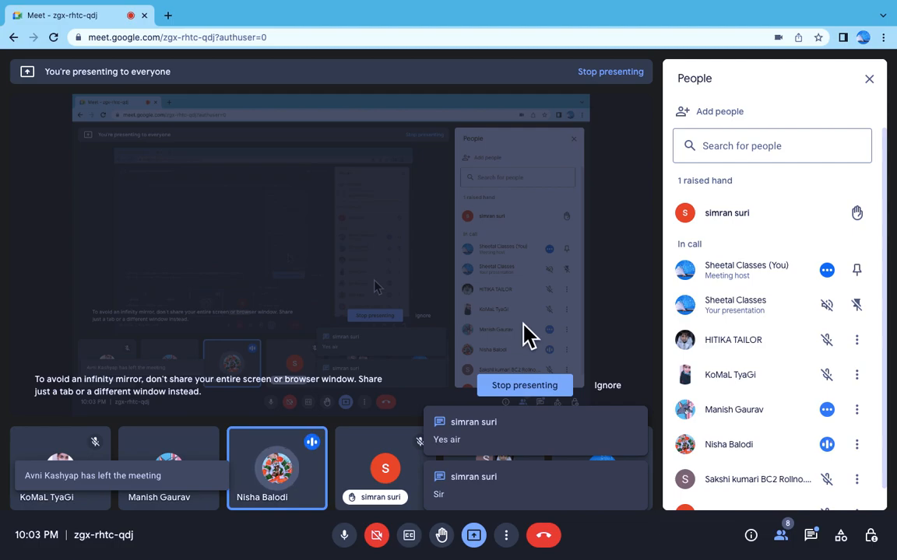
pyautogui.hotkey('ctrl', 'Right')
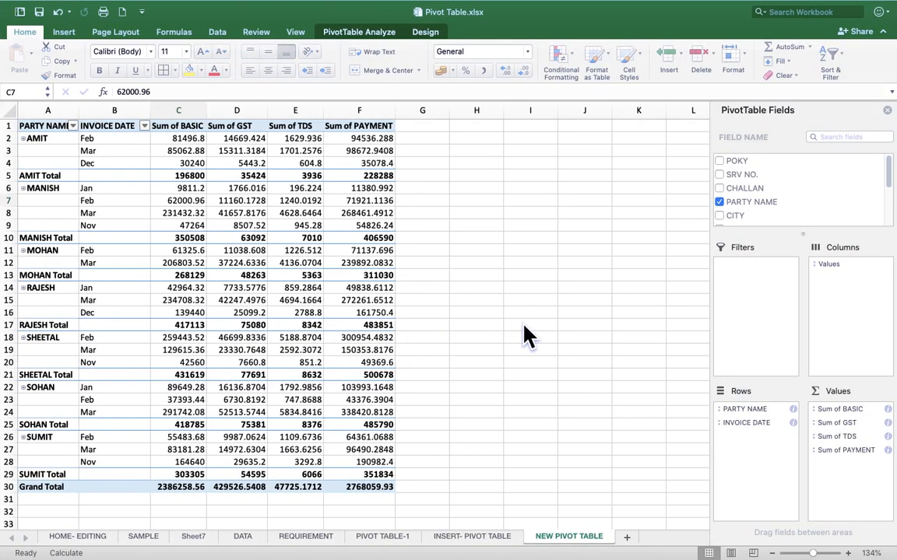
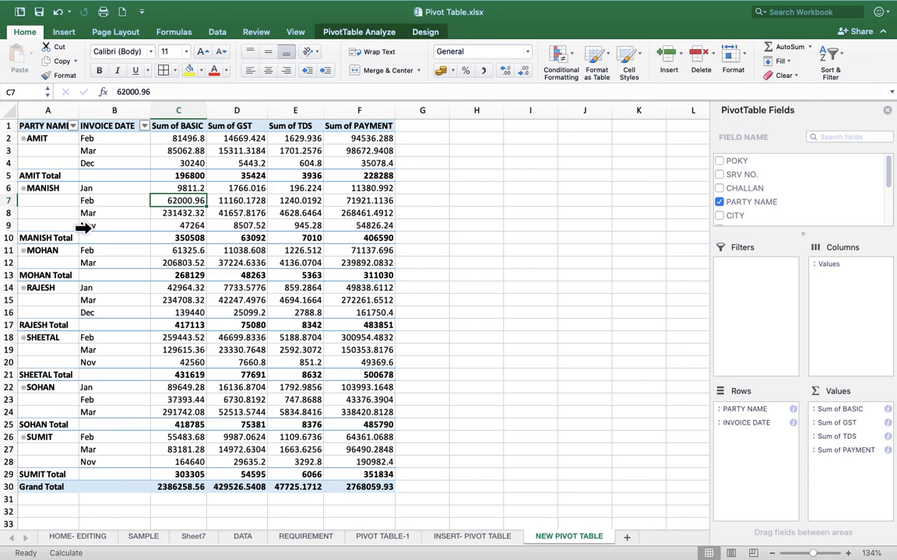
pyautogui.click(33, 188)
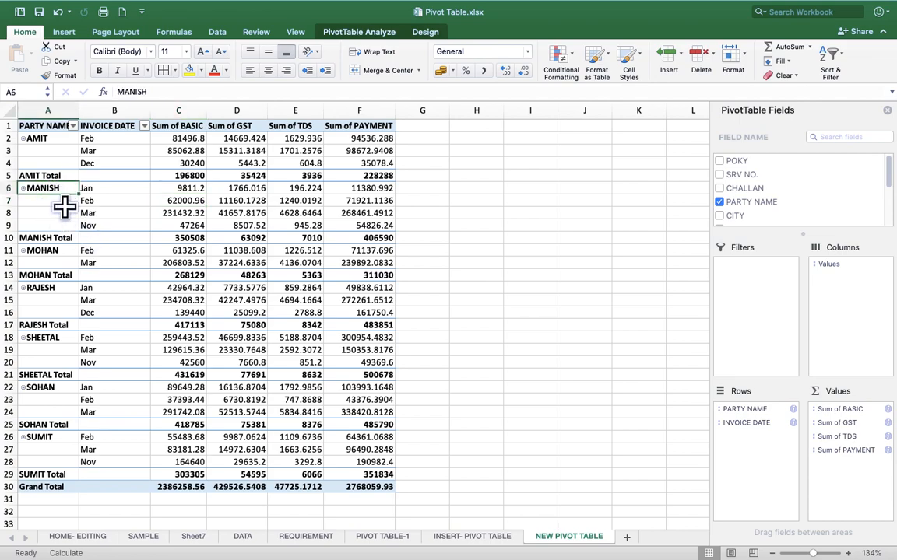
# Step: Extract the source records behind the second party's February and March basic totals to new sheets, and return to the PivotTable
pyautogui.doubleClick(184, 200)
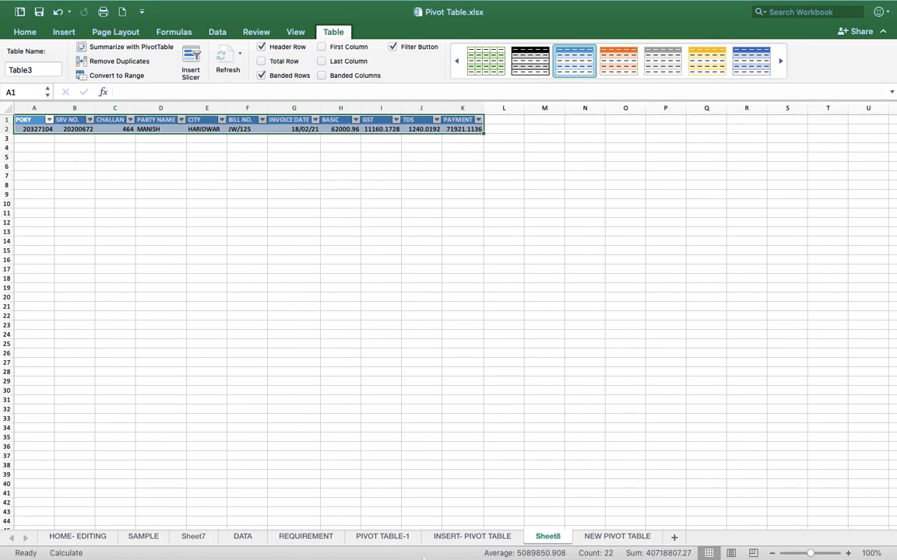
pyautogui.click(596, 540)
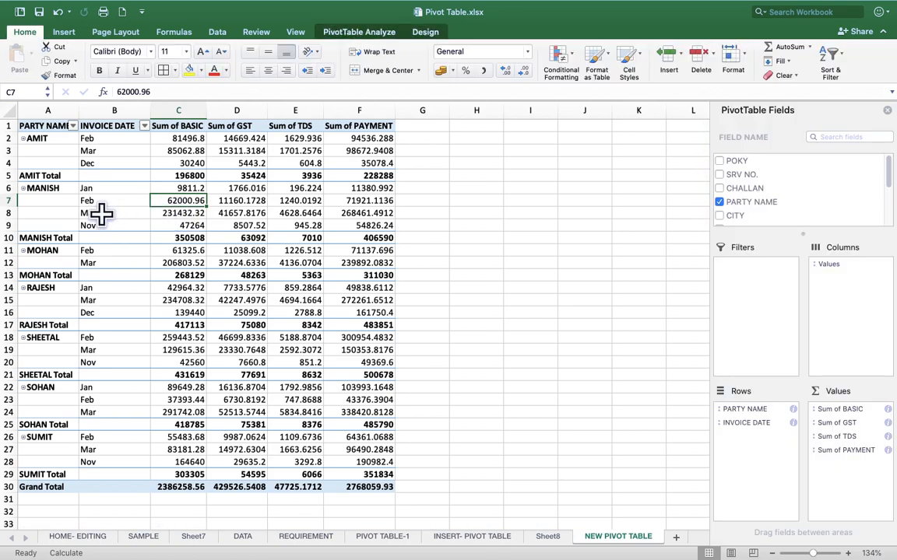
pyautogui.hotkey('ctrl', 'pageup')
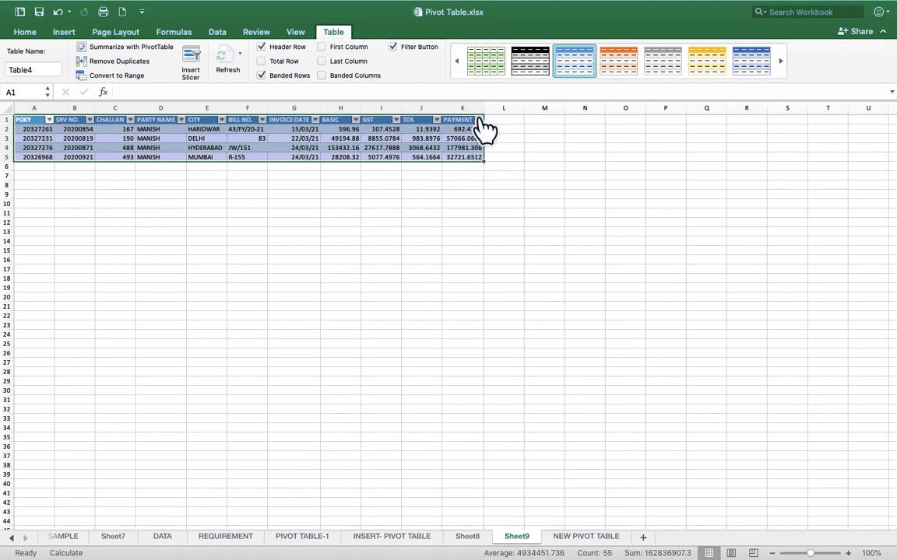
pyautogui.click(470, 157)
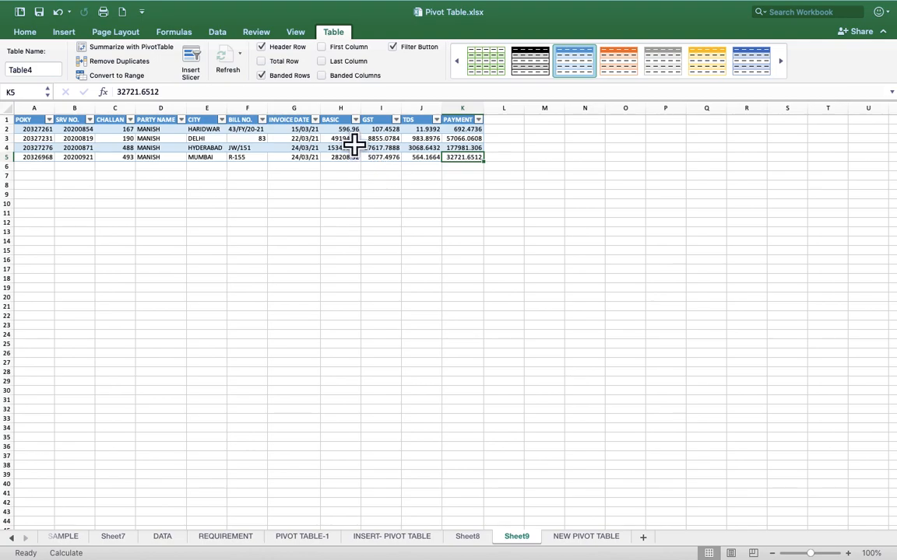
pyautogui.click(541, 119)
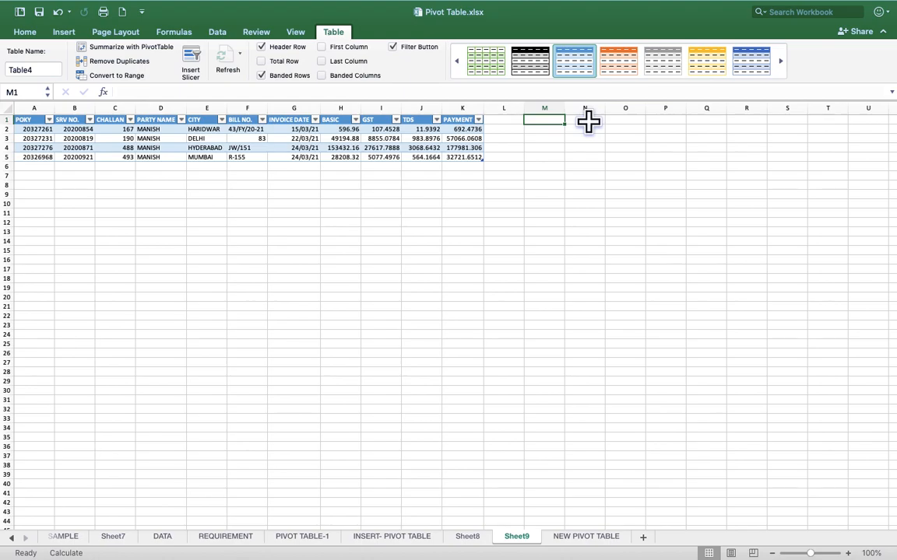
pyautogui.click(587, 121)
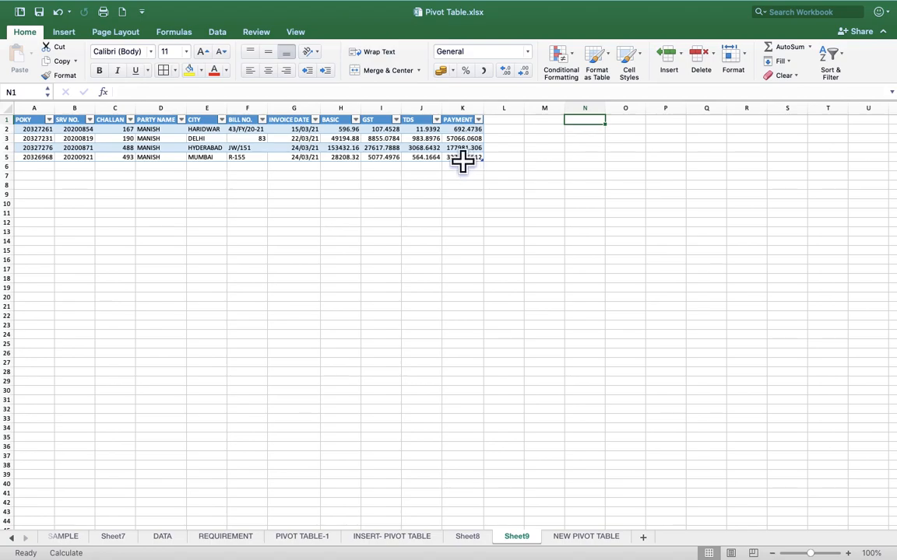
pyautogui.click(583, 538)
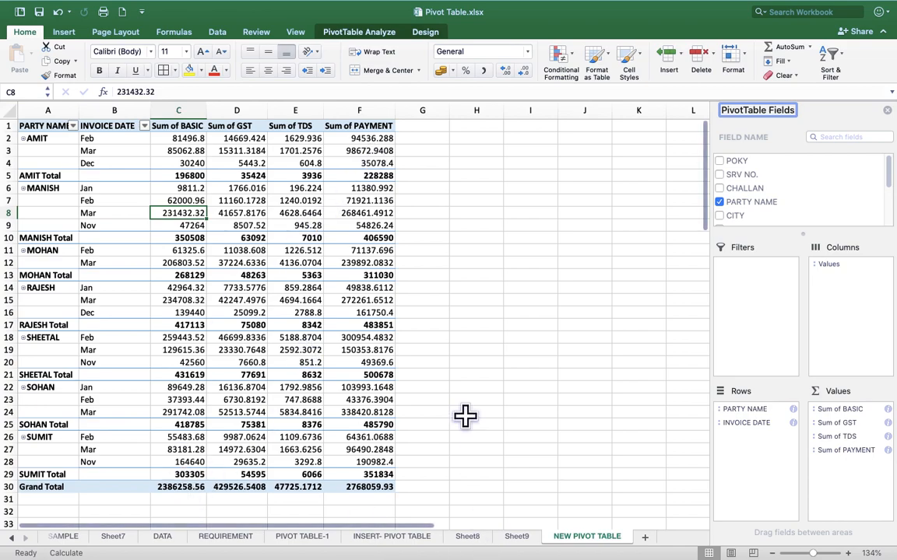
# Step: Extract the second party's March source records to another new sheet, and go back to the NEW PIVOT TABLE sheet
pyautogui.doubleClick(199, 213)
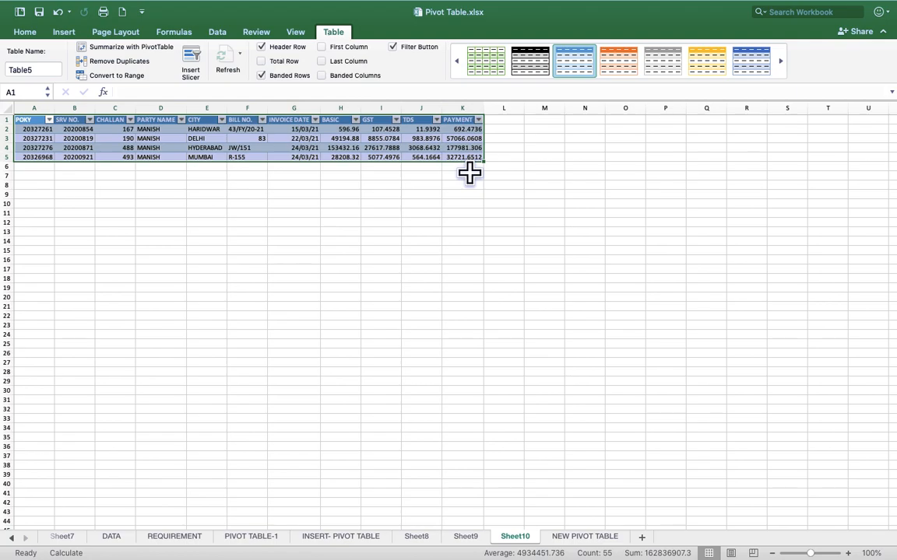
pyautogui.click(478, 539)
pyautogui.click(582, 537)
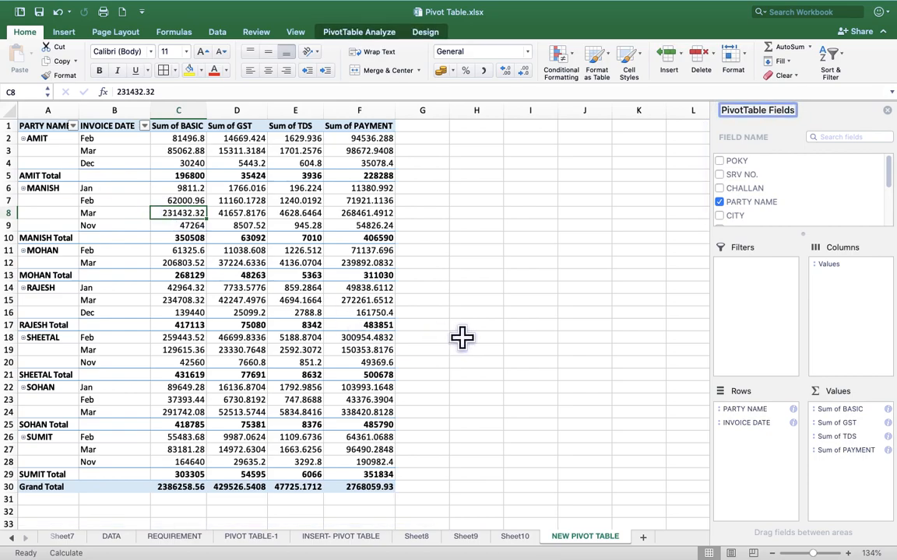
# Step: Switch to the Google Meet call to check its participants, and return to the PivotTable in Excel
pyautogui.hotkey('ctrl', 'Right')
pyautogui.hotkey('ctrl', 'Left')
pyautogui.hotkey('ctrl', 'Left')
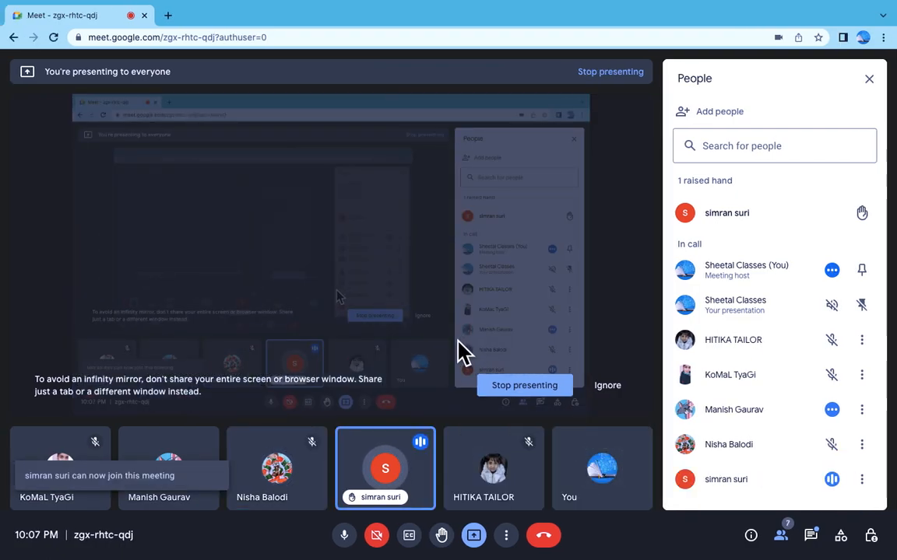
pyautogui.hotkey('ctrl', 'Right')
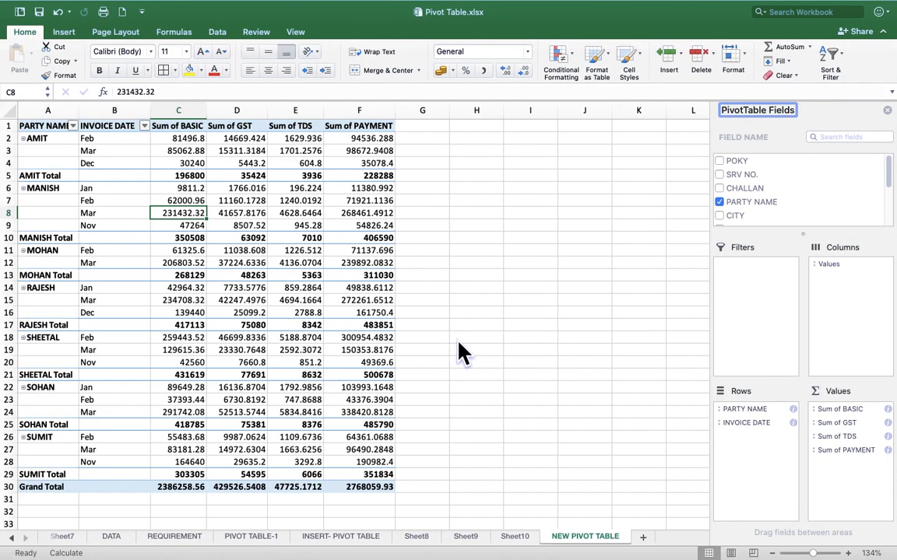
pyautogui.hotkey('ctrl', 'Left')
pyautogui.hotkey('ctrl', 'Left')
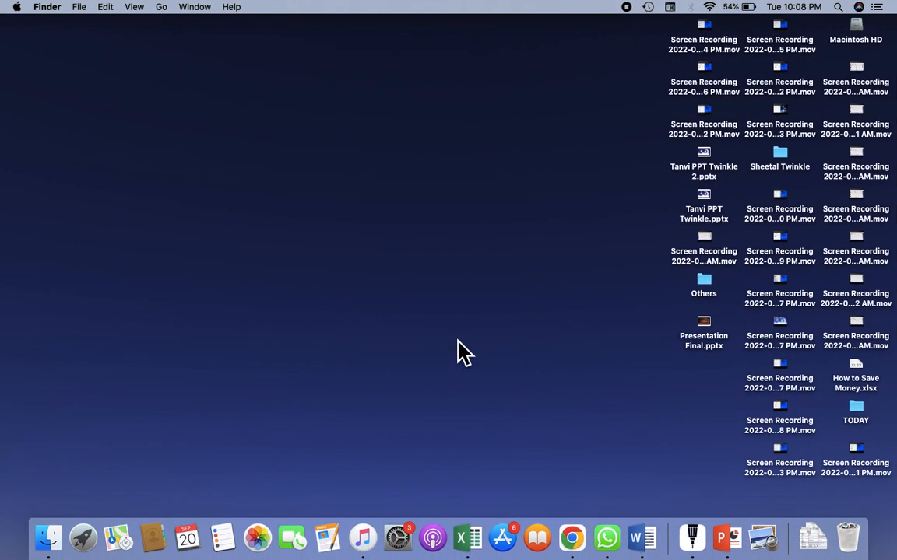
pyautogui.hotkey('ctrl', 'Right')
pyautogui.hotkey('ctrl', 'Right')
pyautogui.hotkey('ctrl', 'Right')
pyautogui.hotkey('ctrl', 'Left')
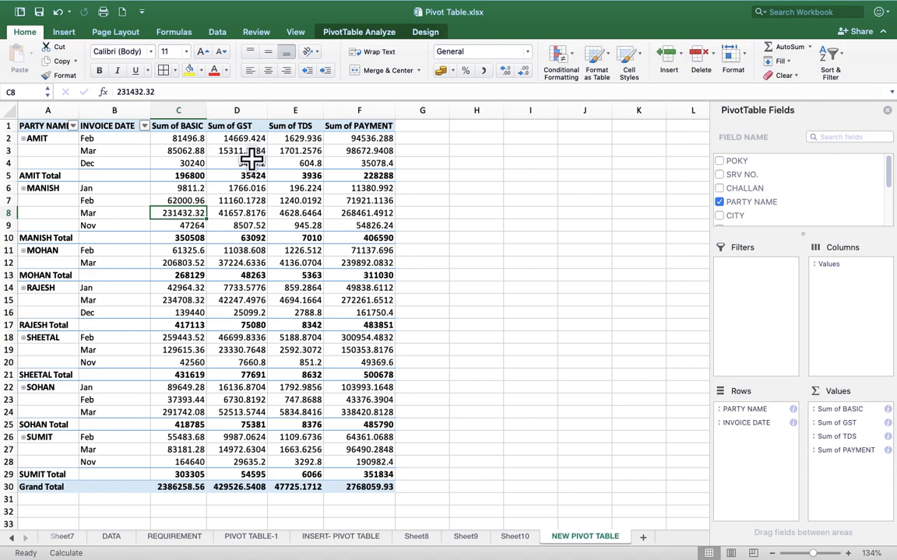
# Step: View the PivotTable's blank row options for inserting or removing a blank line after each item, without applying either
pyautogui.moveTo(268, 10)
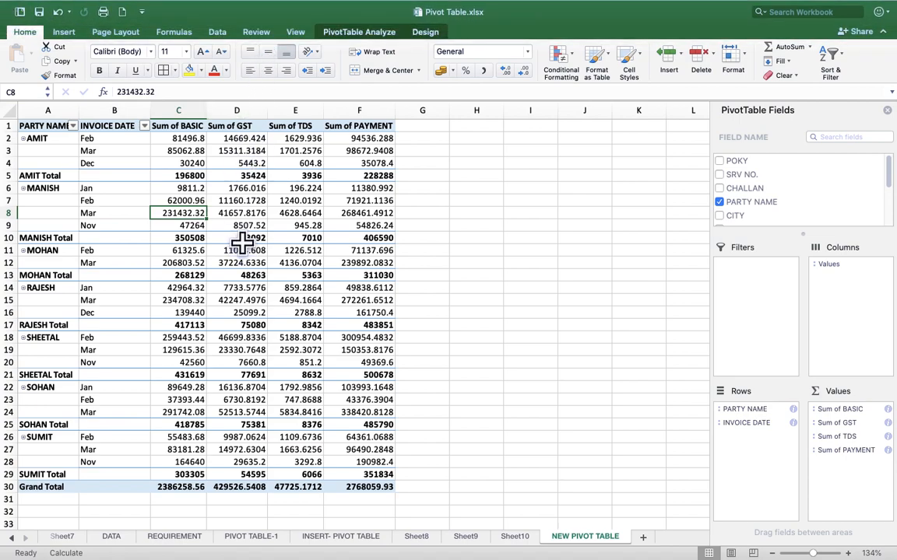
pyautogui.doubleClick(356, 32)
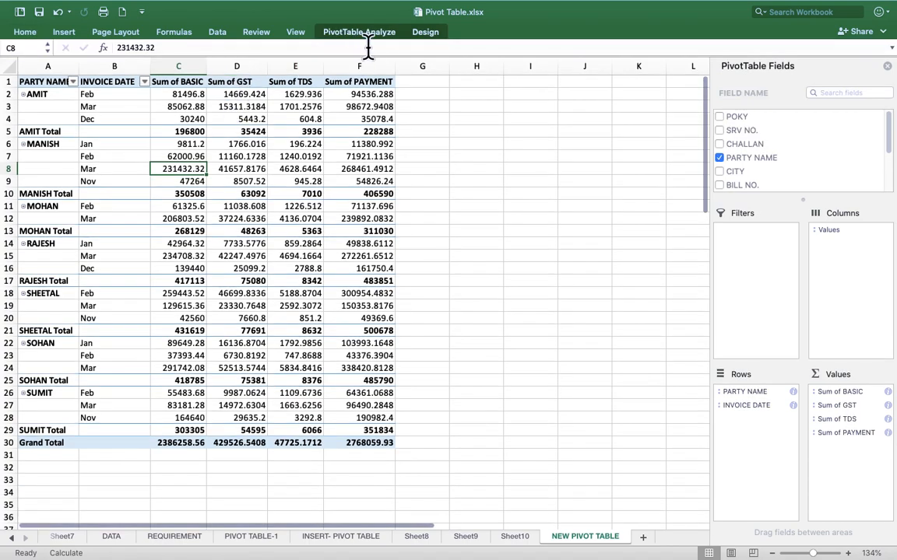
pyautogui.click(421, 43)
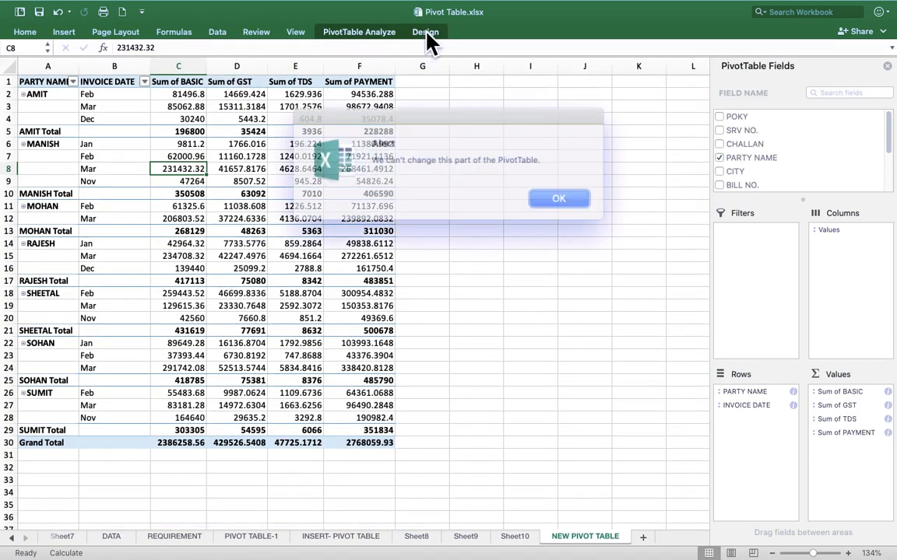
pyautogui.click(554, 196)
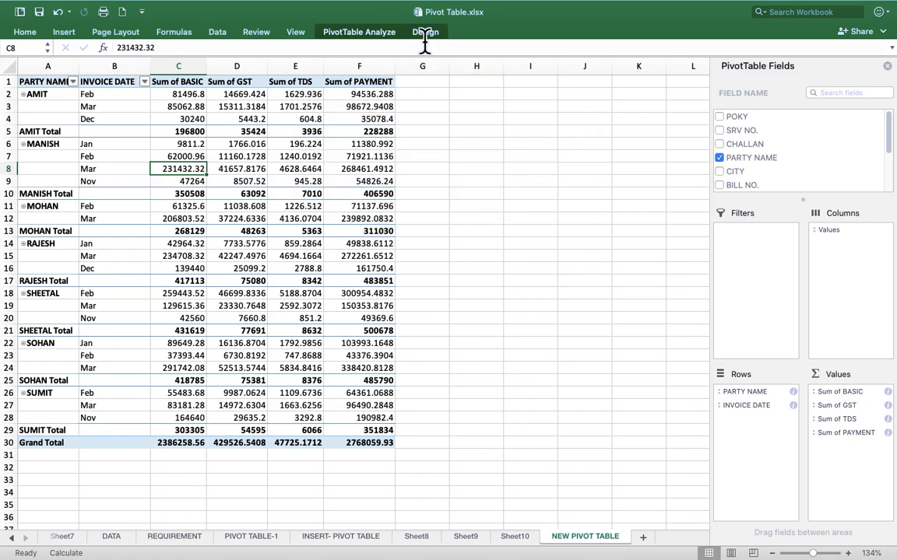
pyautogui.click(424, 45)
pyautogui.click(550, 194)
pyautogui.click(424, 34)
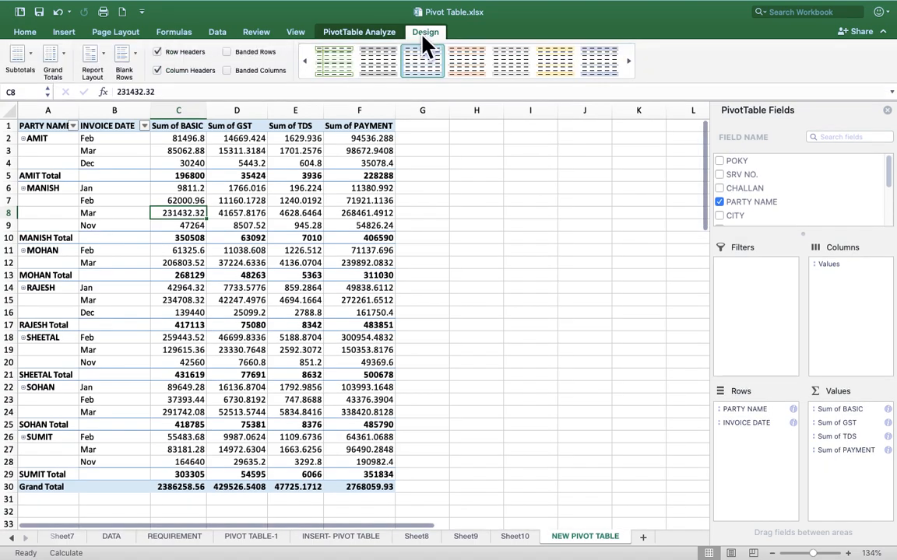
pyautogui.click(134, 56)
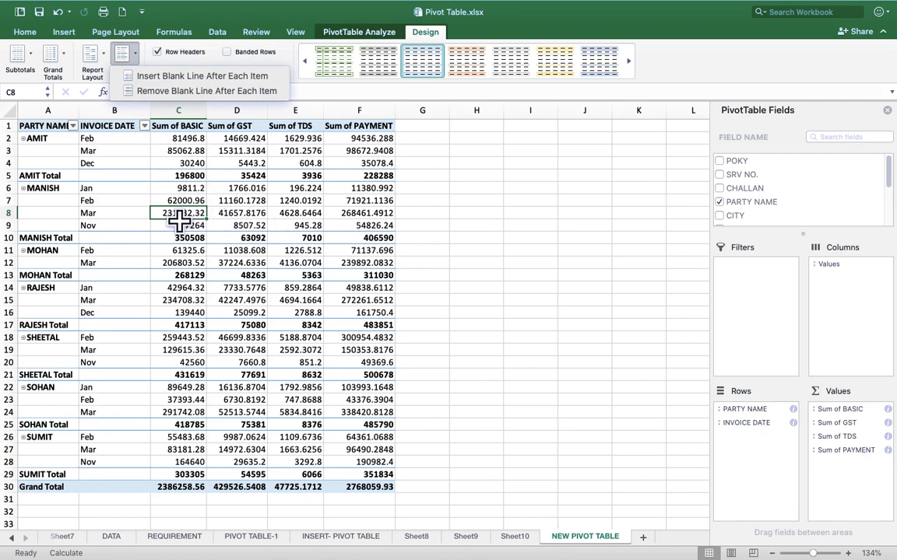
pyautogui.click(218, 183)
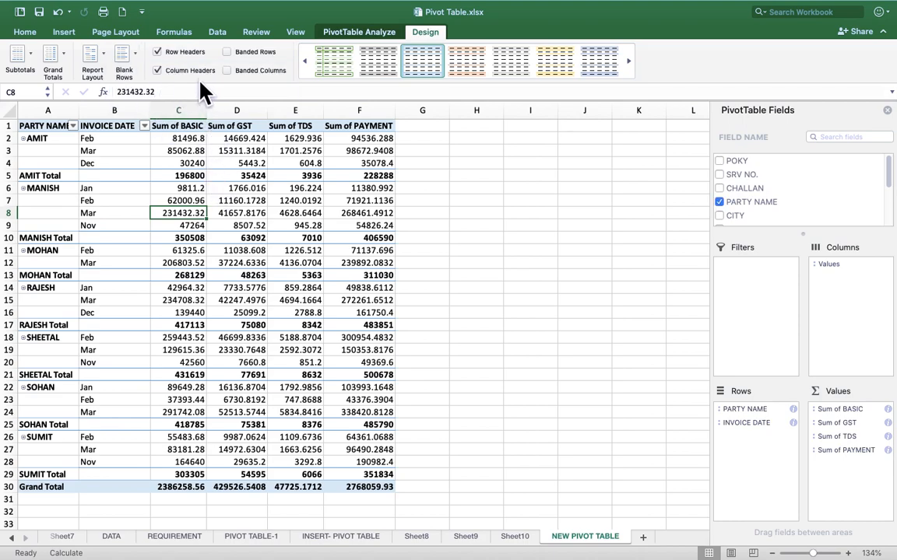
# Step: Open the settings of the Sum of BASIC value field and go through the summary functions from Sum to Count Numbers
pyautogui.click(366, 32)
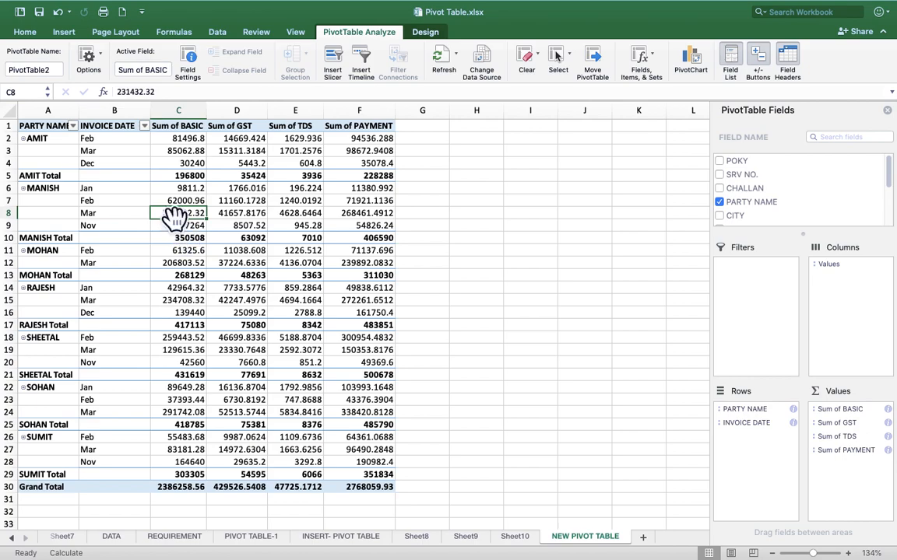
pyautogui.click(856, 410)
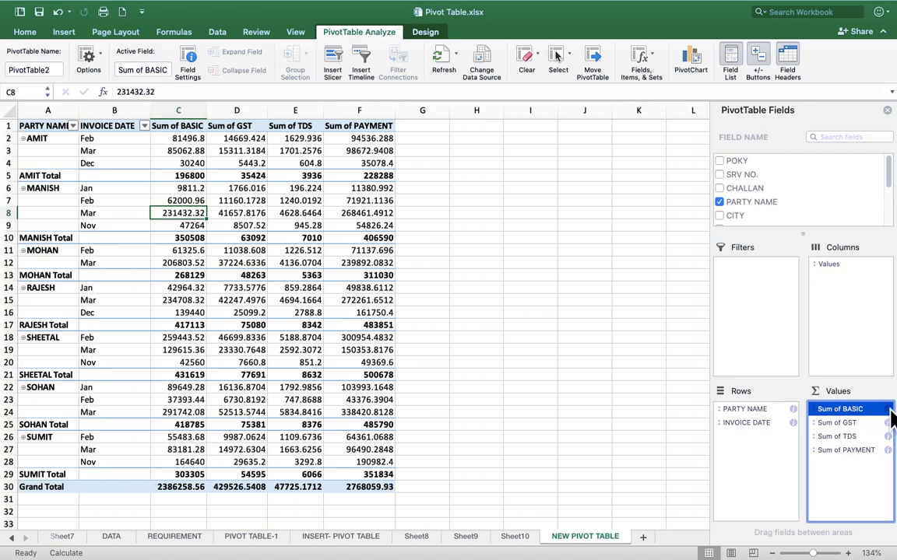
pyautogui.click(888, 411)
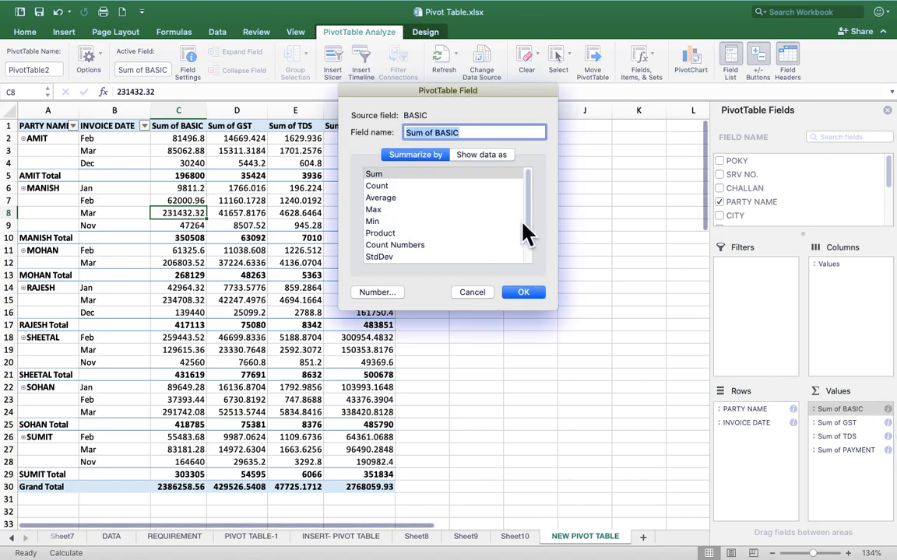
pyautogui.click(393, 176)
pyautogui.click(389, 186)
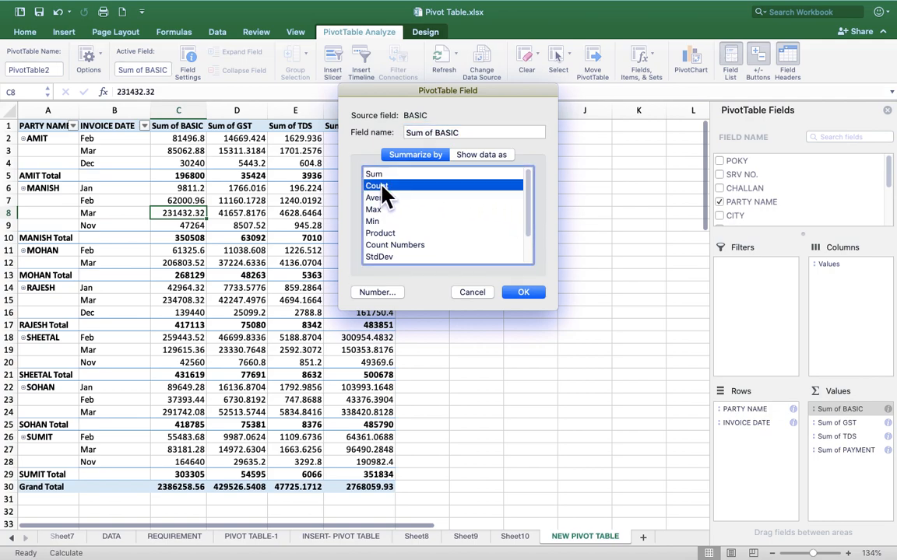
pyautogui.click(389, 197)
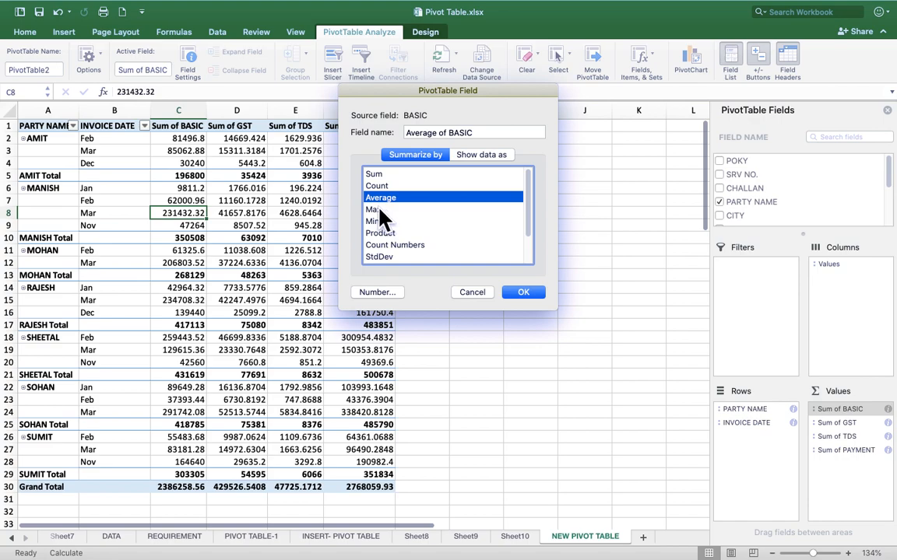
pyautogui.click(382, 210)
pyautogui.click(381, 223)
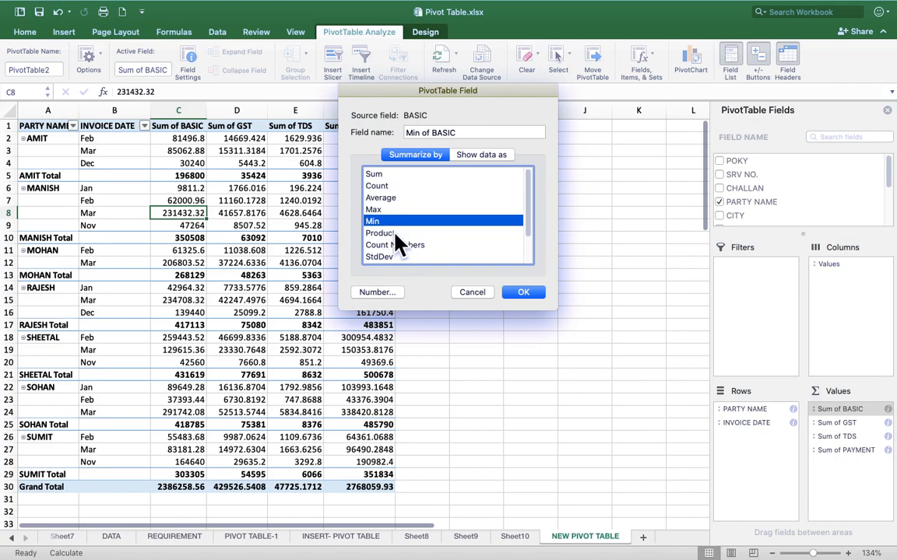
pyautogui.click(408, 234)
pyautogui.click(432, 245)
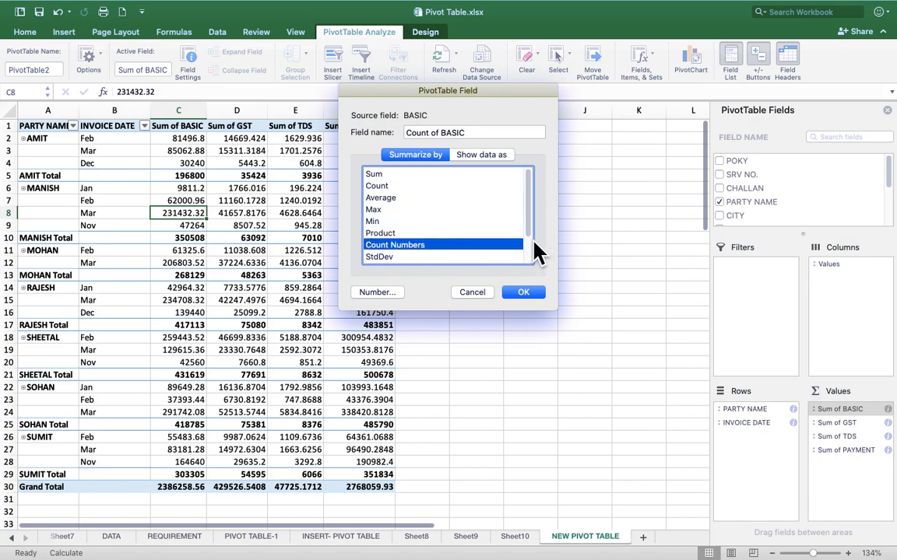
pyautogui.moveTo(530, 231)
pyautogui.mouseDown()
pyautogui.moveTo(529, 262)
pyautogui.moveTo(530, 224)
pyautogui.moveTo(537, 260)
pyautogui.moveTo(533, 221)
pyautogui.mouseUp()
# Step: Compare the Sum and Average options for the BASIC field, and review the remaining summary functions down to Varp
pyautogui.click(377, 174)
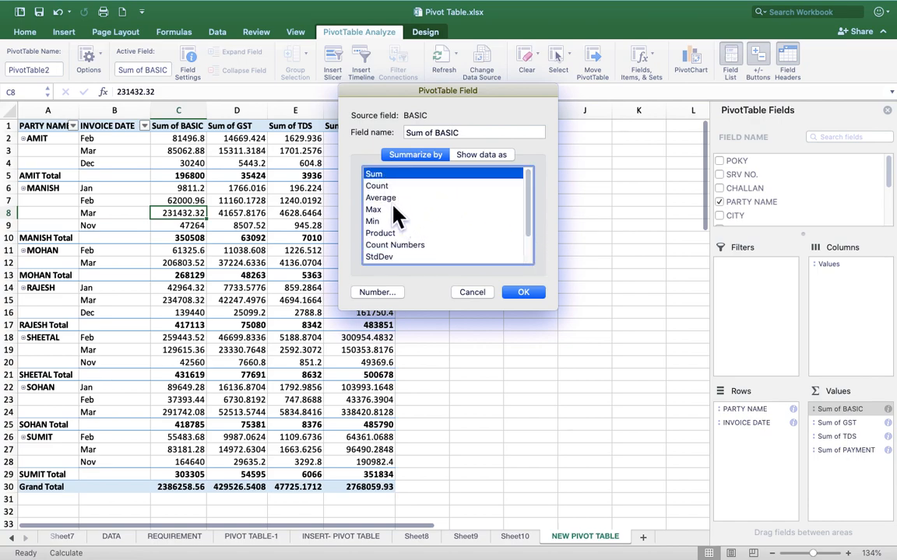
pyautogui.click(393, 199)
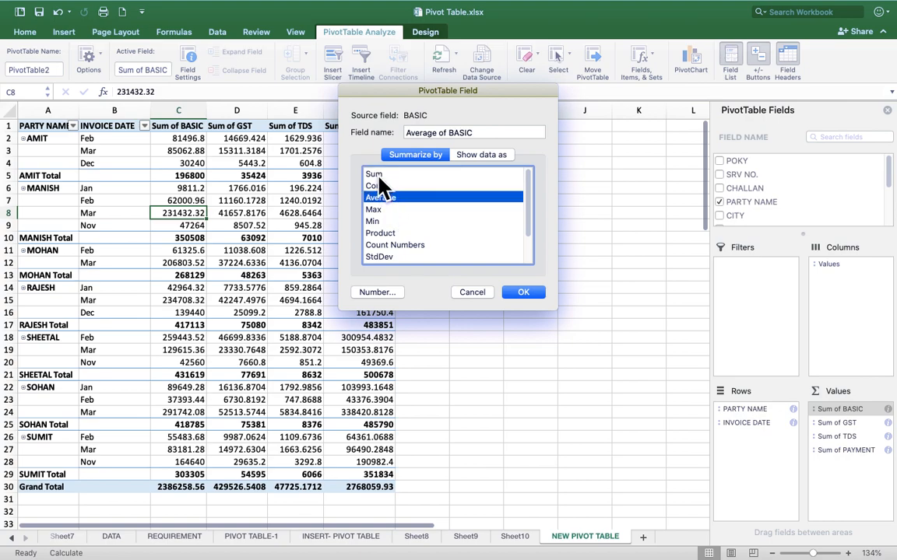
pyautogui.click(376, 175)
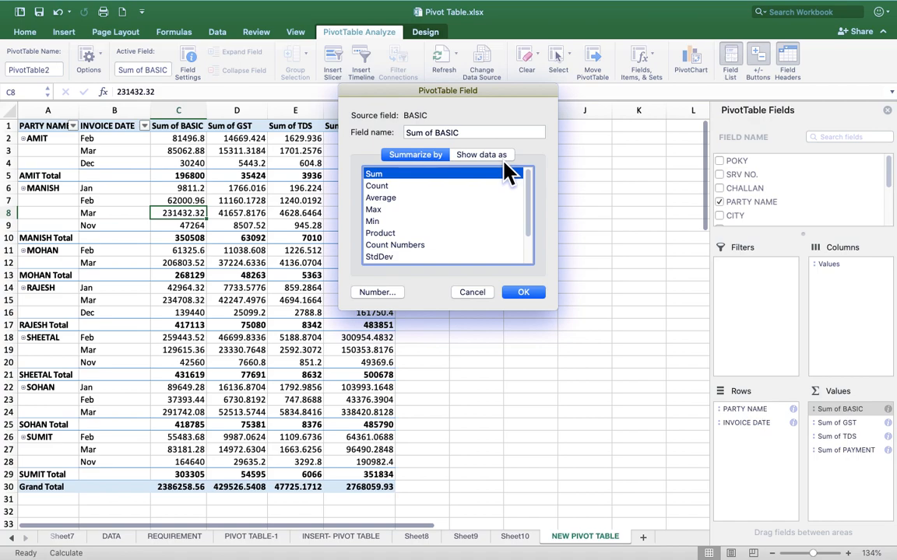
pyautogui.moveTo(530, 199); pyautogui.dragTo(532, 236)
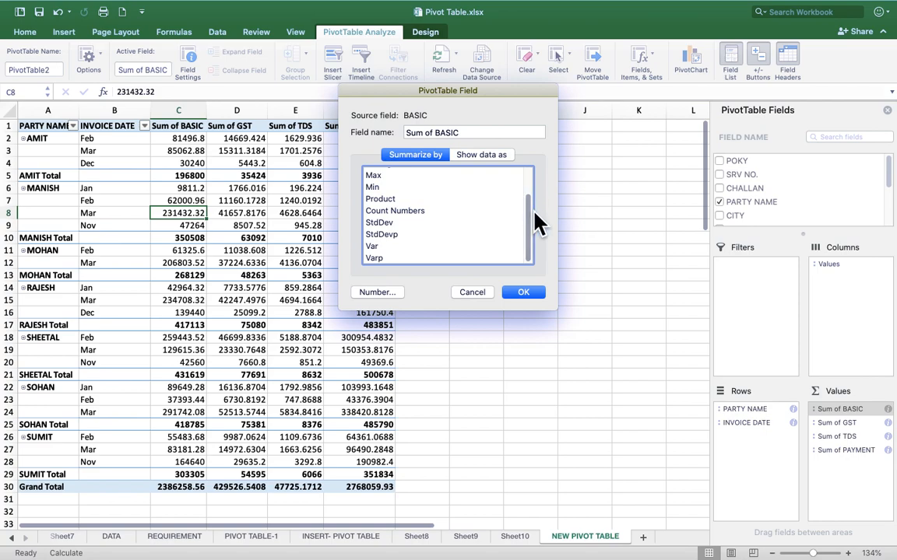
pyautogui.moveTo(529, 224); pyautogui.dragTo(530, 176)
# Step: Summarize the BASIC value field by Count, and inspect the first party's February entry
pyautogui.click(379, 187)
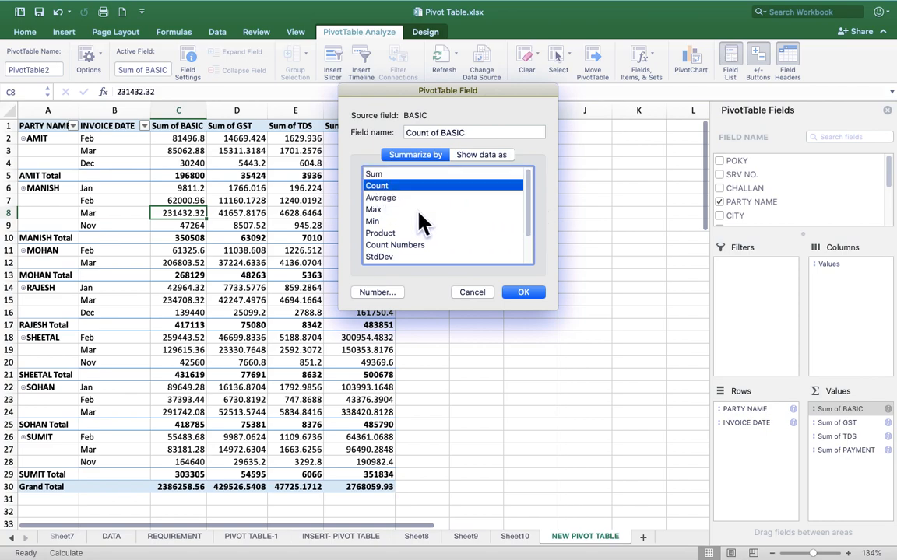
pyautogui.click(521, 292)
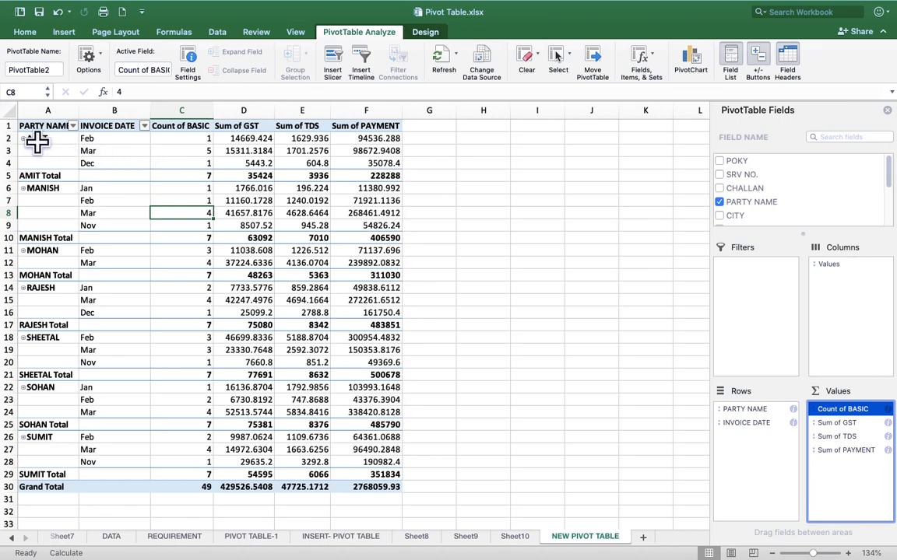
pyautogui.click(34, 136)
pyautogui.click(122, 140)
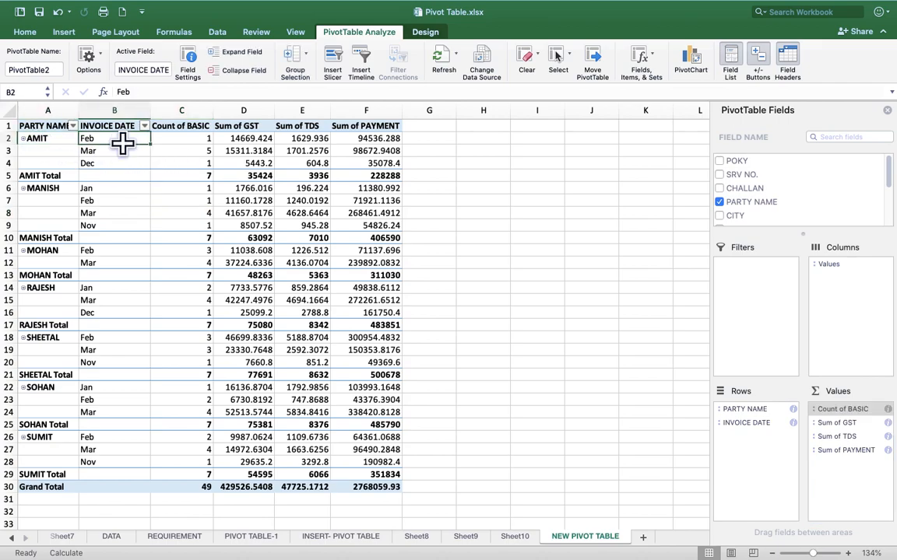
pyautogui.click(186, 138)
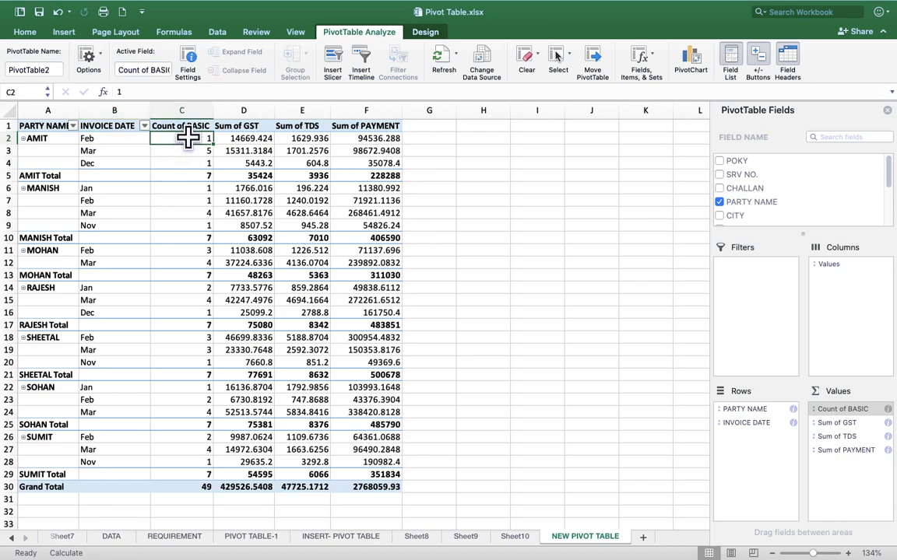
# Step: Inspect the counts of BASIC for the first party's March and February rows, and the column's heading
pyautogui.click(112, 151)
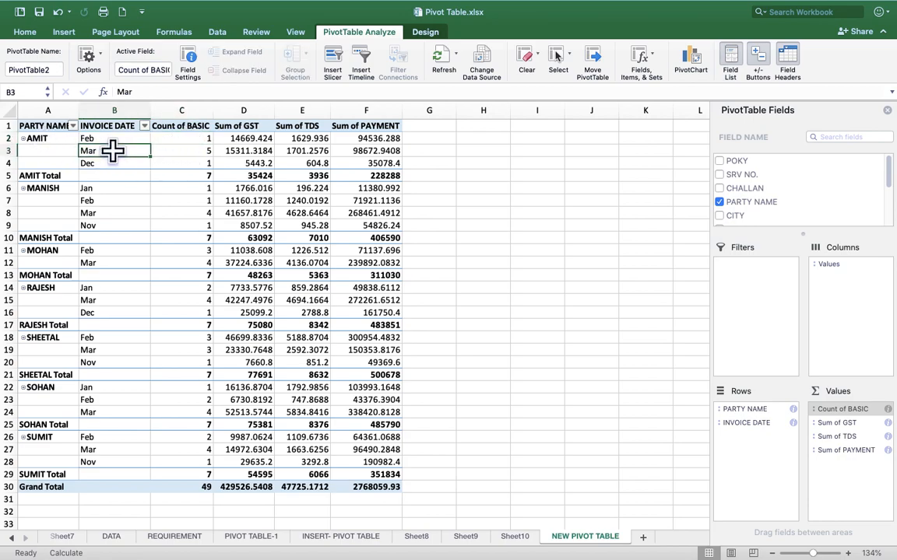
pyautogui.click(161, 151)
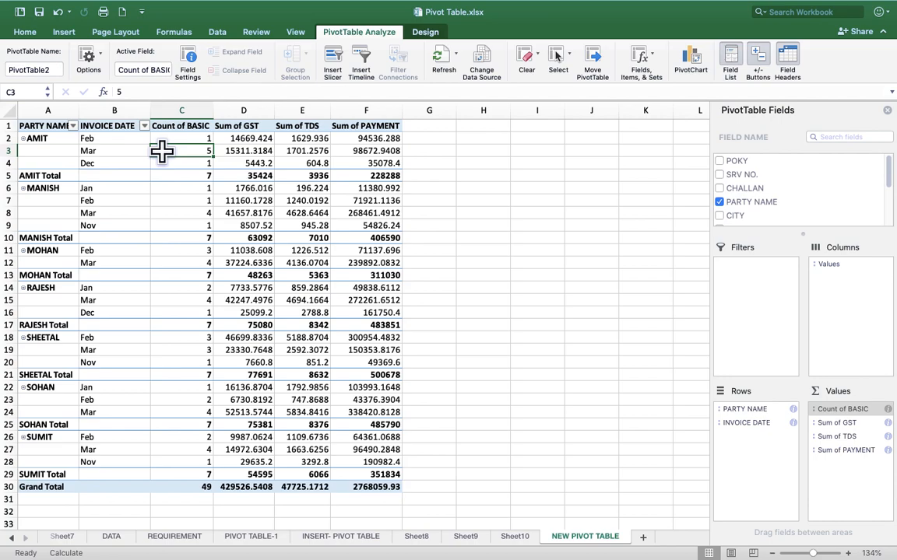
pyautogui.click(173, 138)
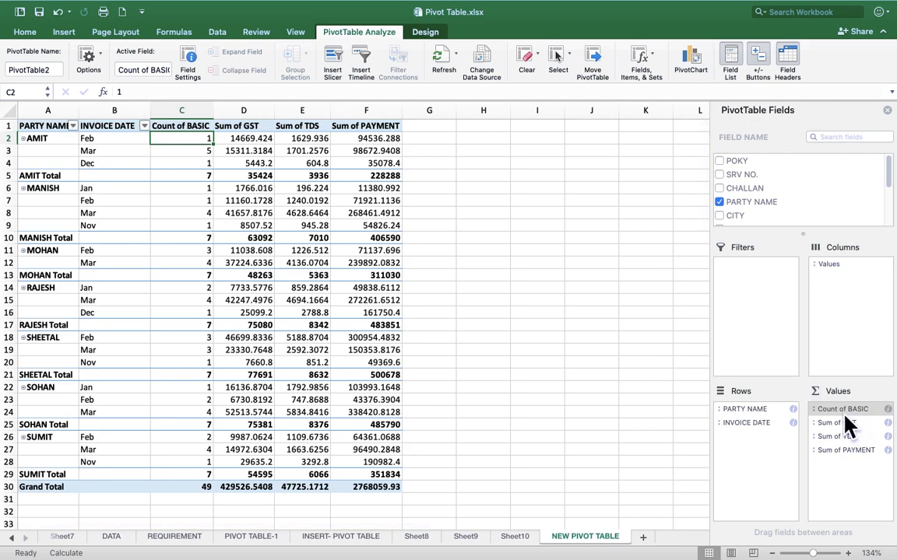
pyautogui.click(189, 126)
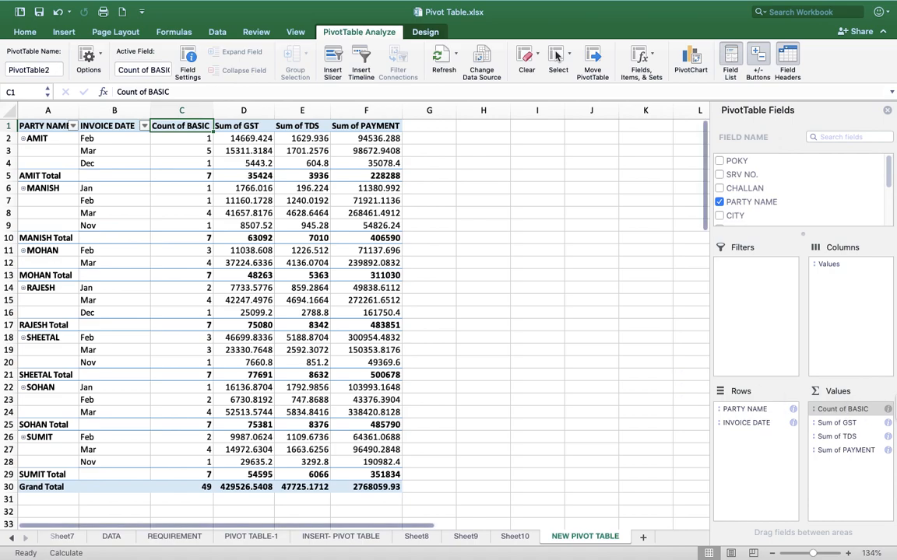
# Step: Summarize the BASIC value field by Sum, and inspect the first party's March amount
pyautogui.click(887, 409)
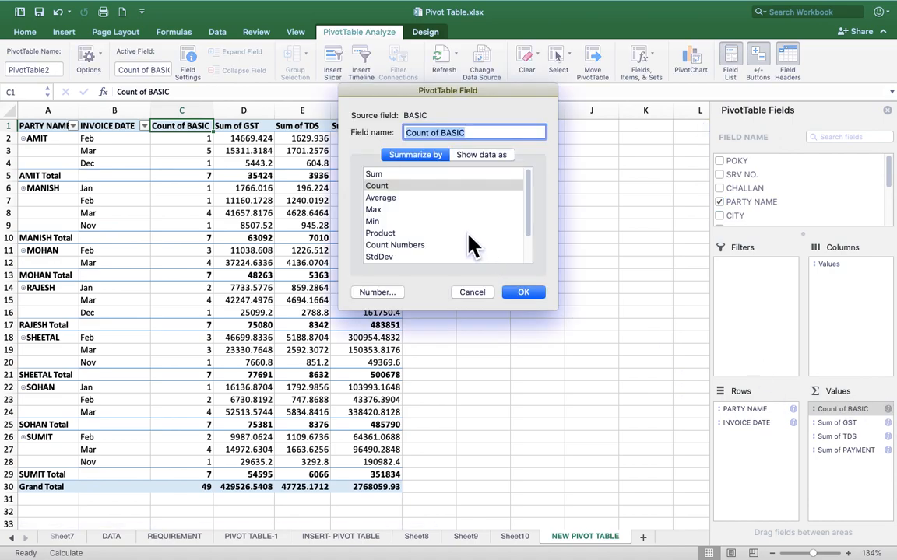
pyautogui.click(381, 174)
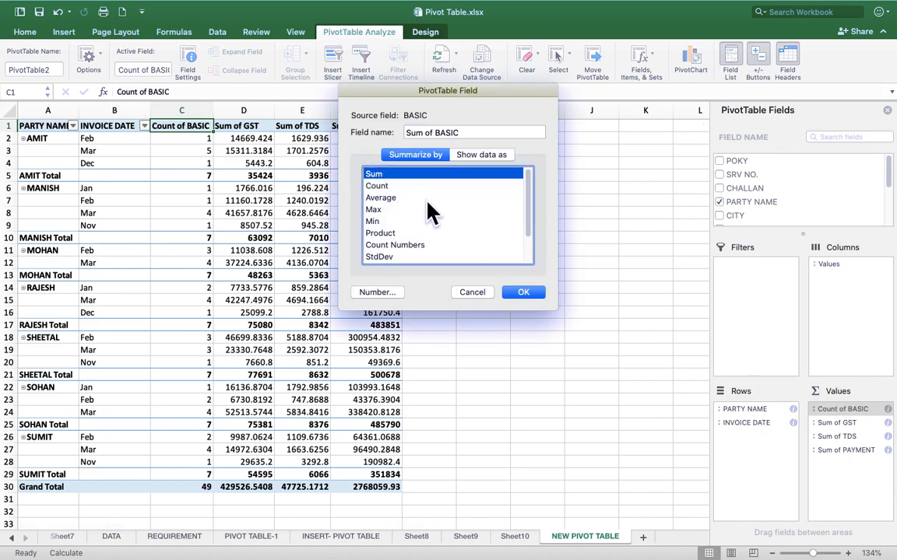
pyautogui.click(523, 292)
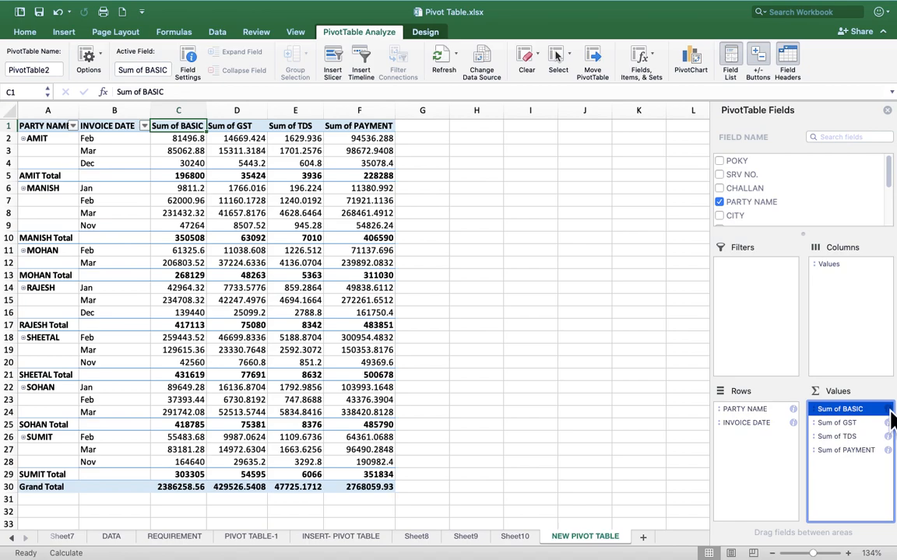
pyautogui.click(177, 150)
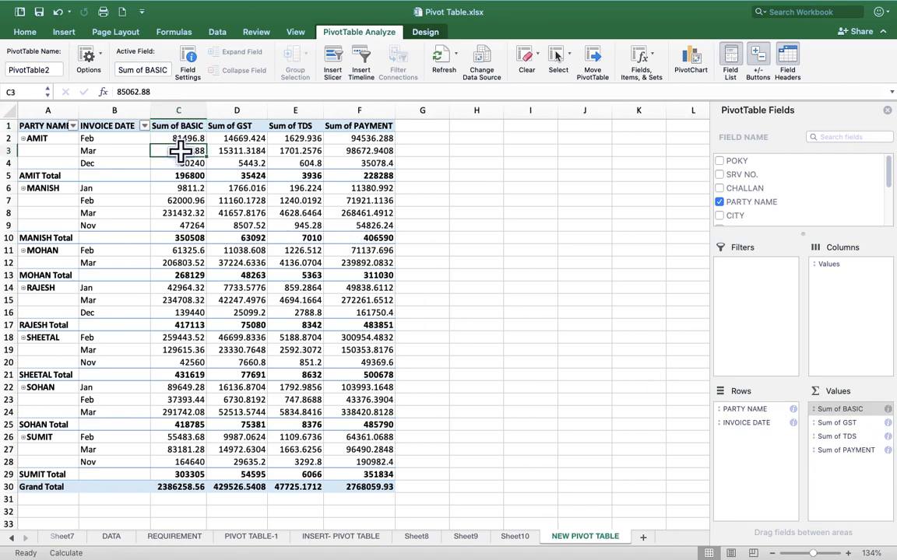
# Step: Summarize the BASIC value field by Average
pyautogui.click(888, 410)
pyautogui.click(385, 198)
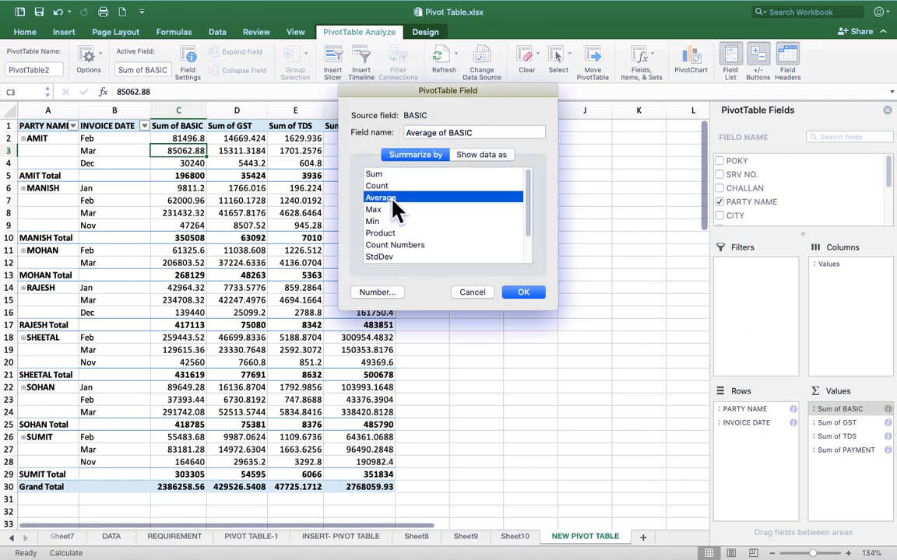
pyautogui.click(529, 294)
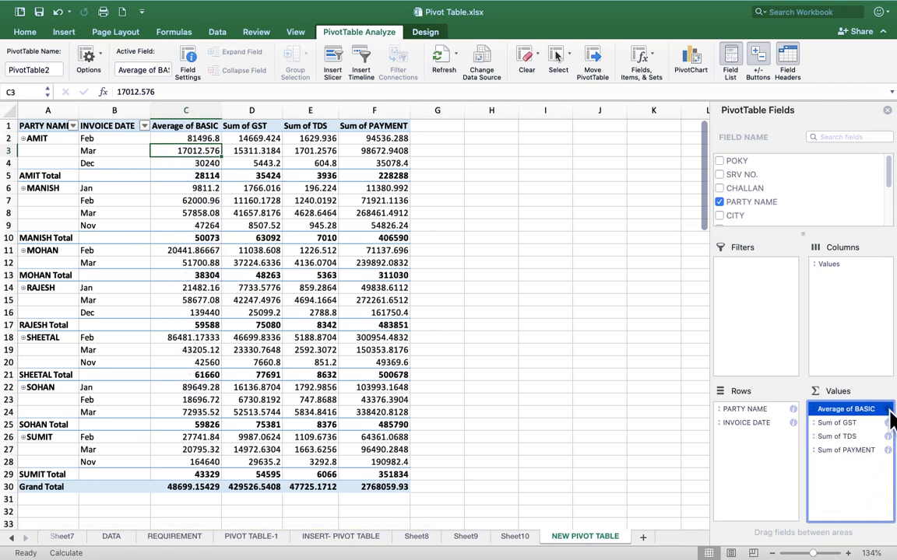
# Step: View the summary functions available for the GST value field, and leave its settings without applying a change
pyautogui.click(888, 424)
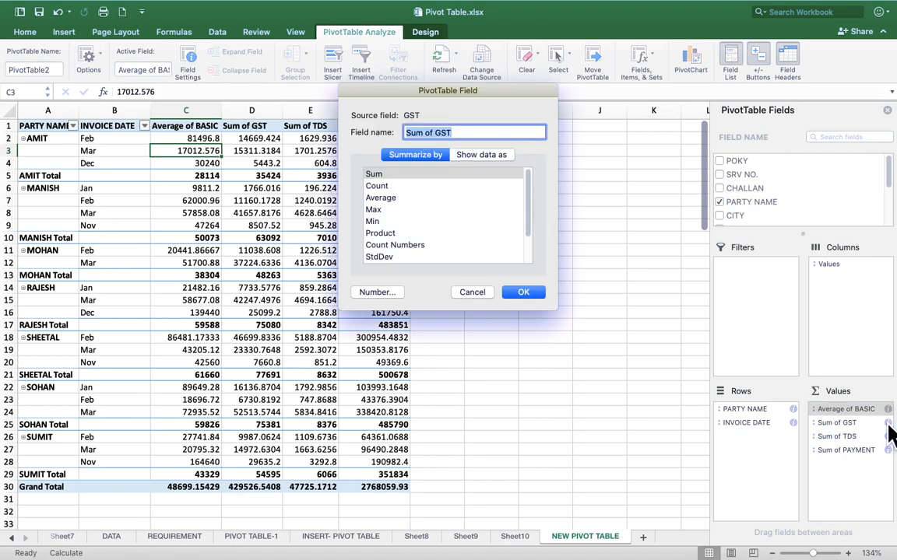
pyautogui.moveTo(529, 230); pyautogui.dragTo(532, 199)
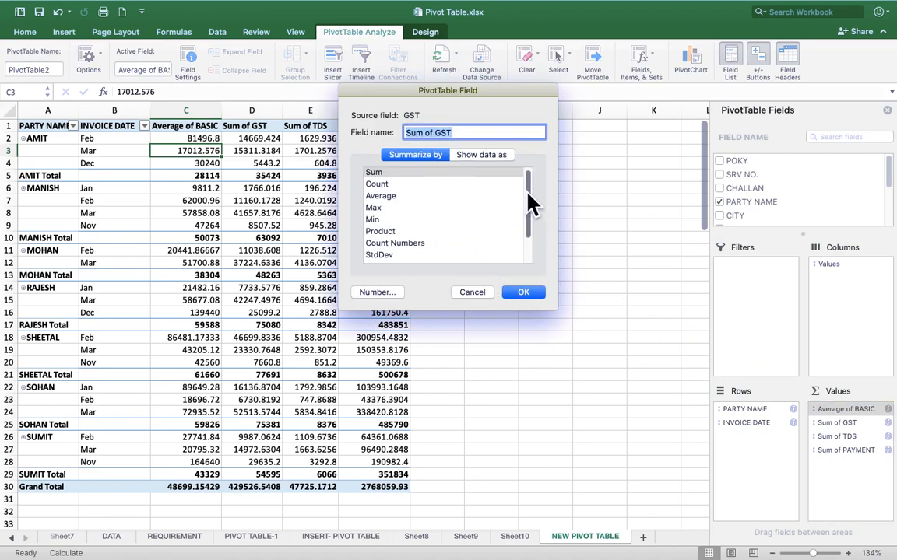
pyautogui.click(393, 174)
pyautogui.click(488, 293)
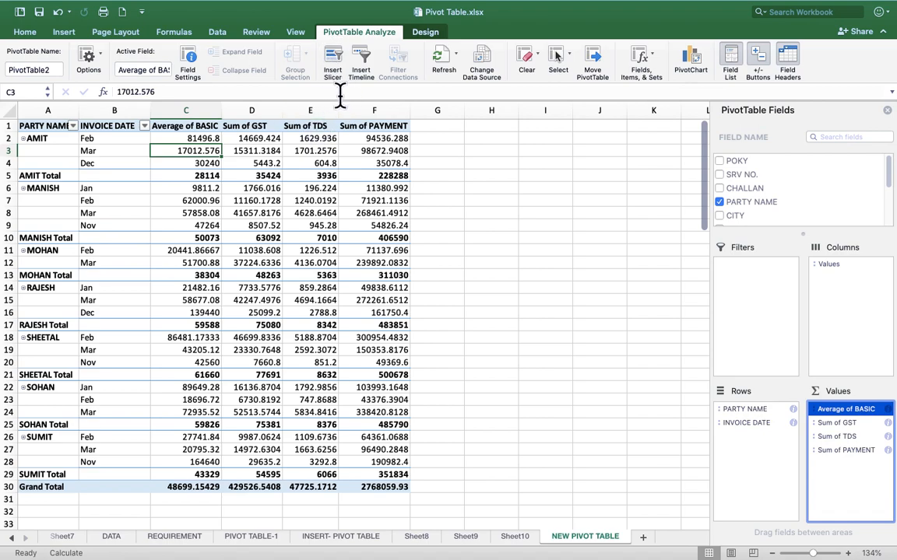
# Step: Insert a slicer for the CITY field and place it in the empty cells beside the PivotTable
pyautogui.click(335, 61)
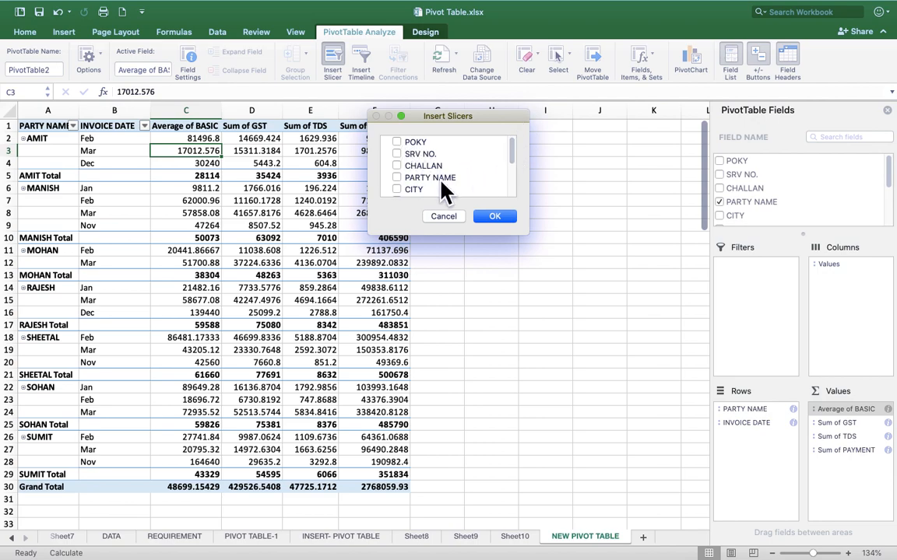
pyautogui.click(397, 189)
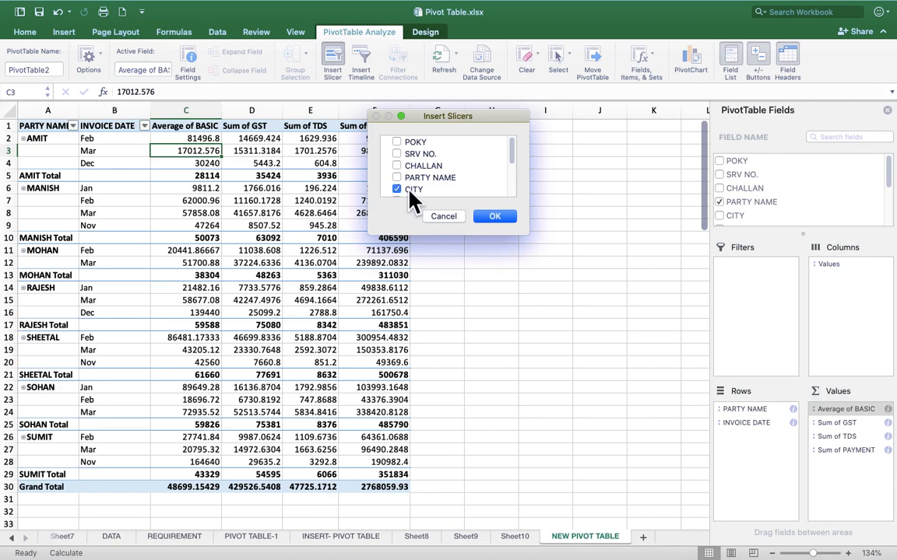
pyautogui.click(495, 216)
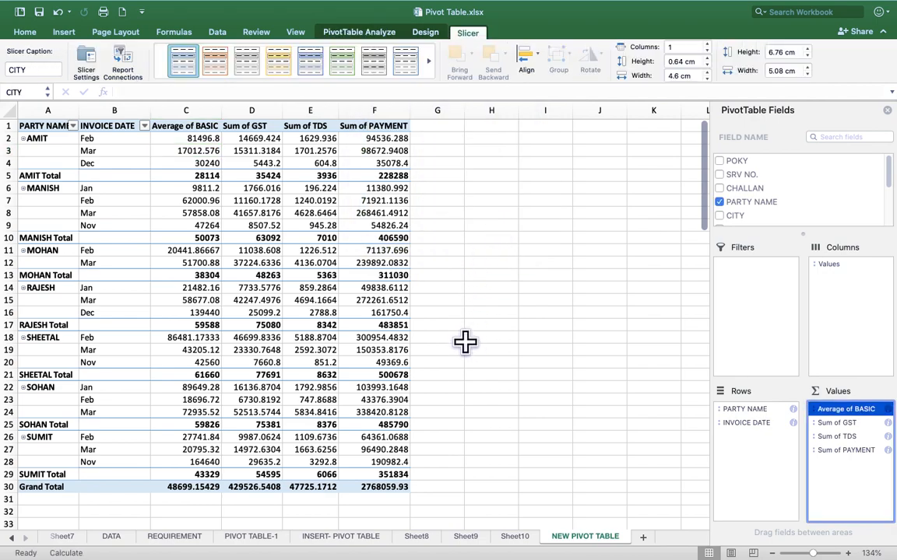
pyautogui.moveTo(364, 242); pyautogui.dragTo(531, 161)
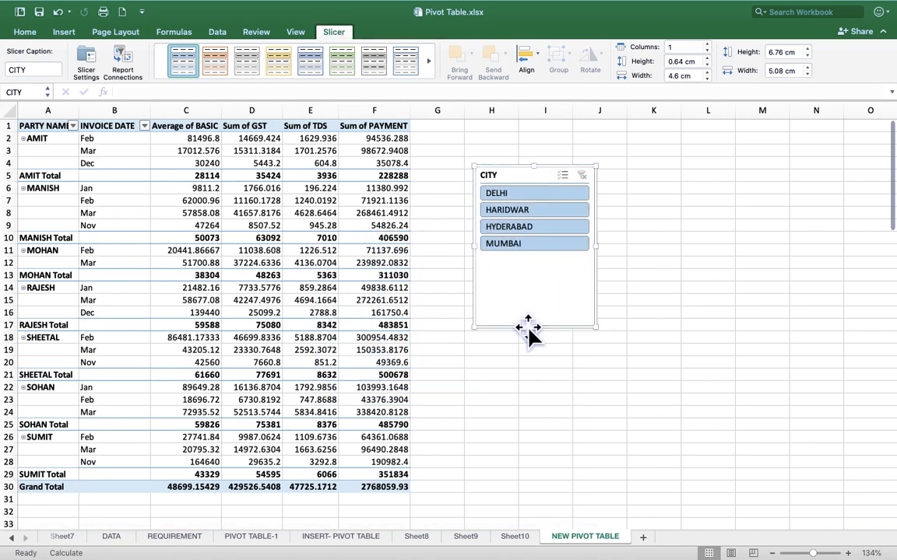
# Step: Filter the PivotTable with the CITY slicer by DELHI, HARIDWAR, HYDERABAD and MUMBAI, one city at a time
pyautogui.click(527, 199)
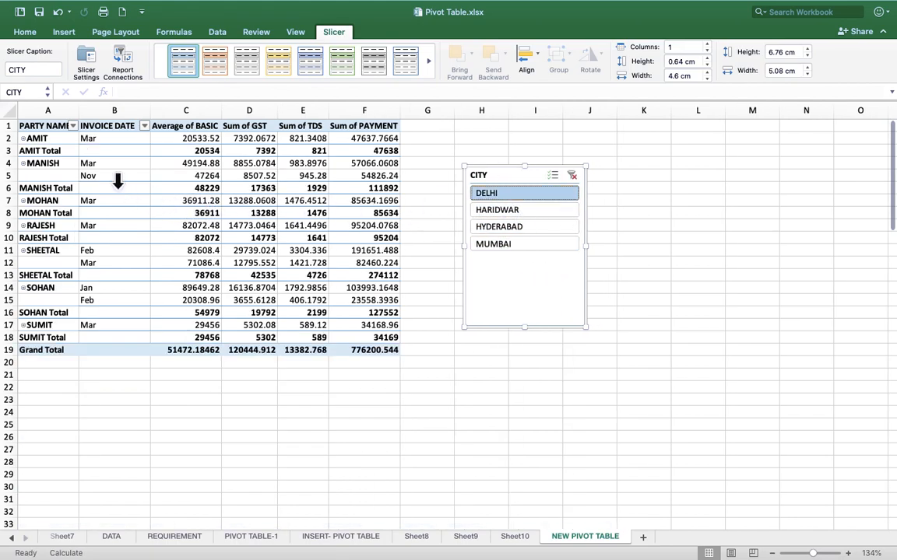
pyautogui.click(523, 216)
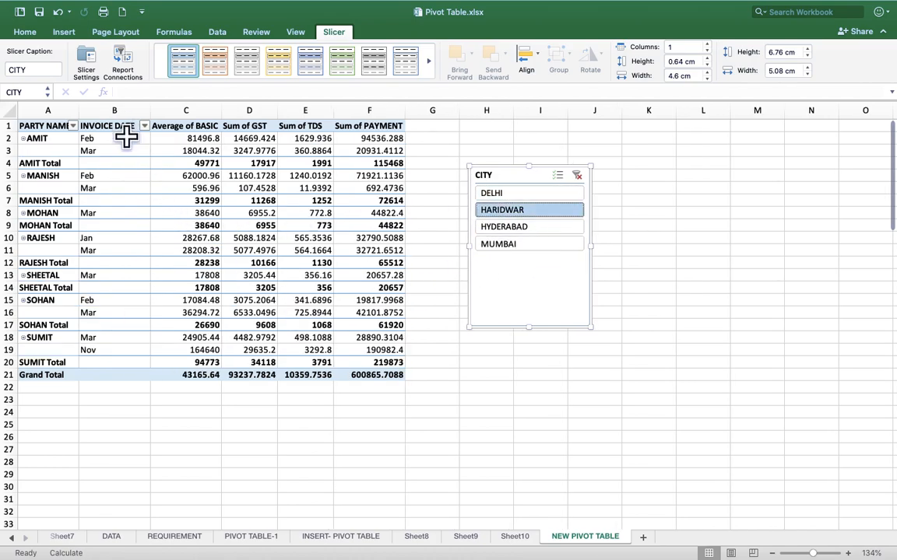
pyautogui.click(526, 227)
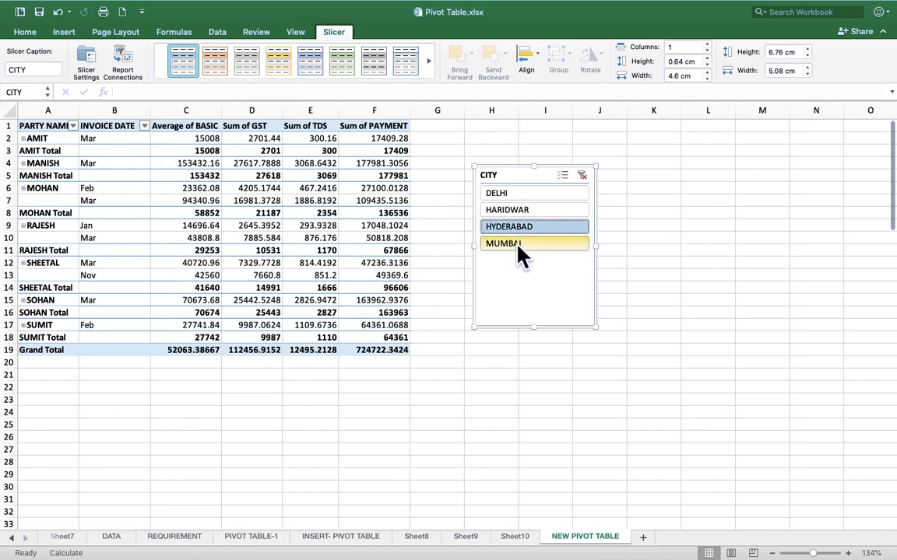
pyautogui.click(517, 246)
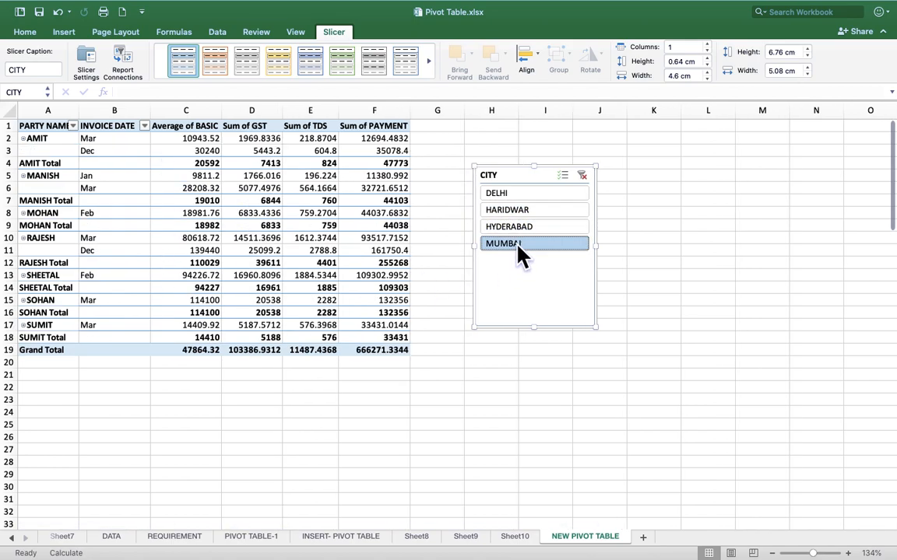
# Step: Add HYDERABAD, HARIDWAR and DELHI to the MUMBAI selection in the CITY slicer so all four cities are included
pyautogui.keyDown('super'); pyautogui.click(531, 229); pyautogui.keyUp('super')
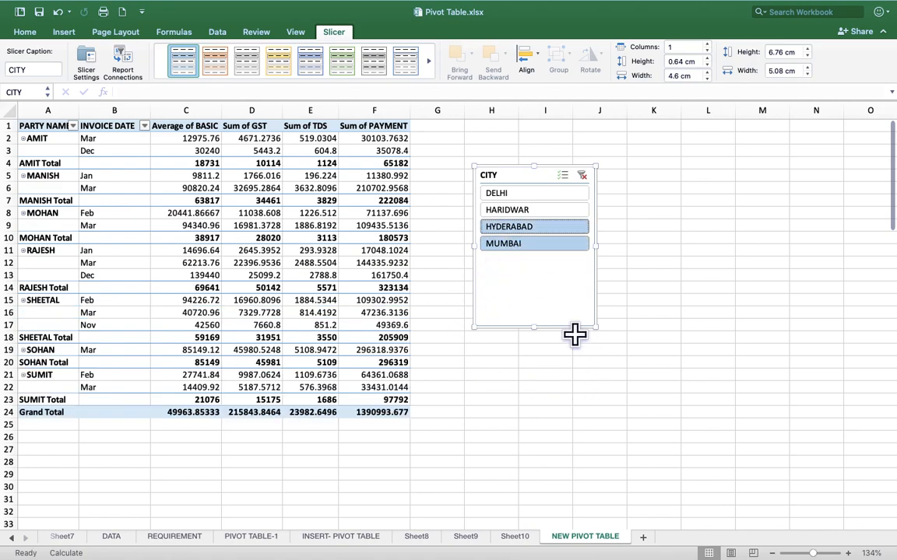
pyautogui.click(529, 210)
pyautogui.click(529, 198)
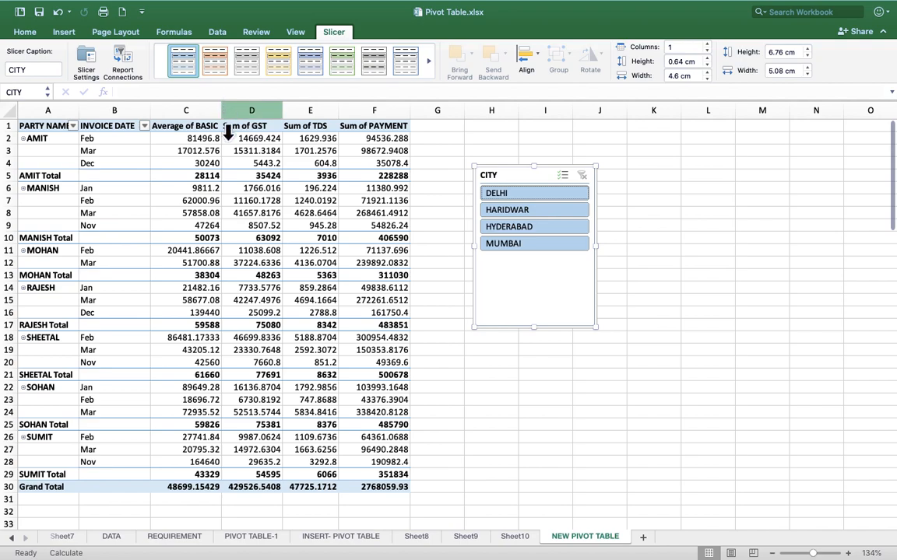
# Step: Hide the PivotTable's field list, and select a GST value inside the PivotTable
pyautogui.click(190, 165)
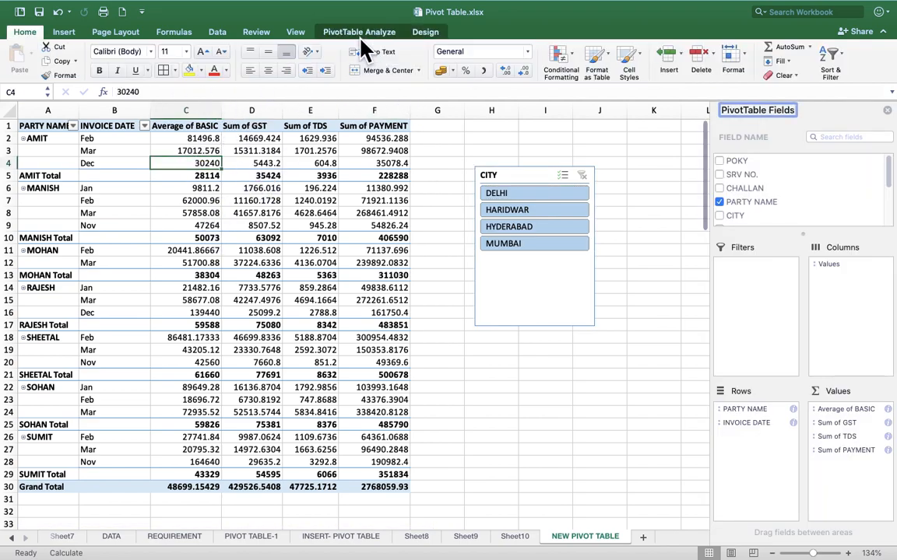
pyautogui.click(359, 34)
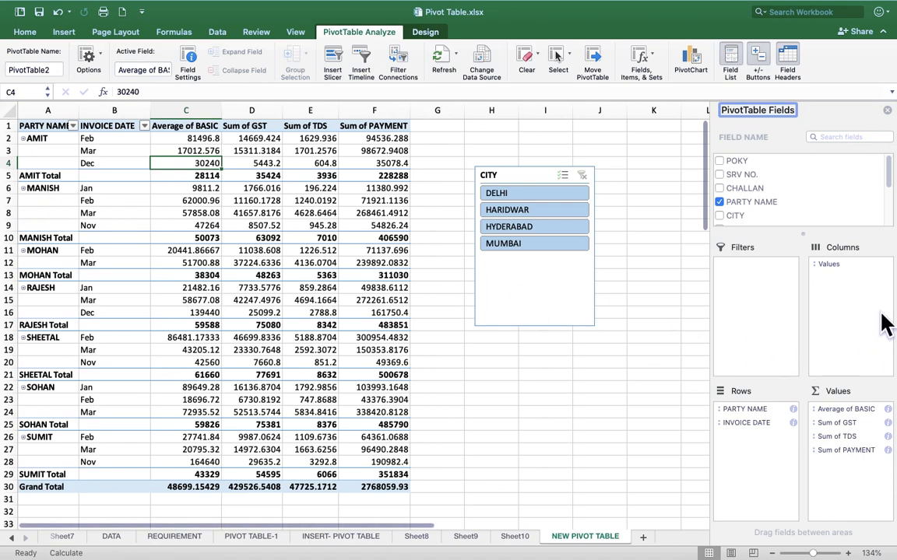
pyautogui.rightClick(107, 200)
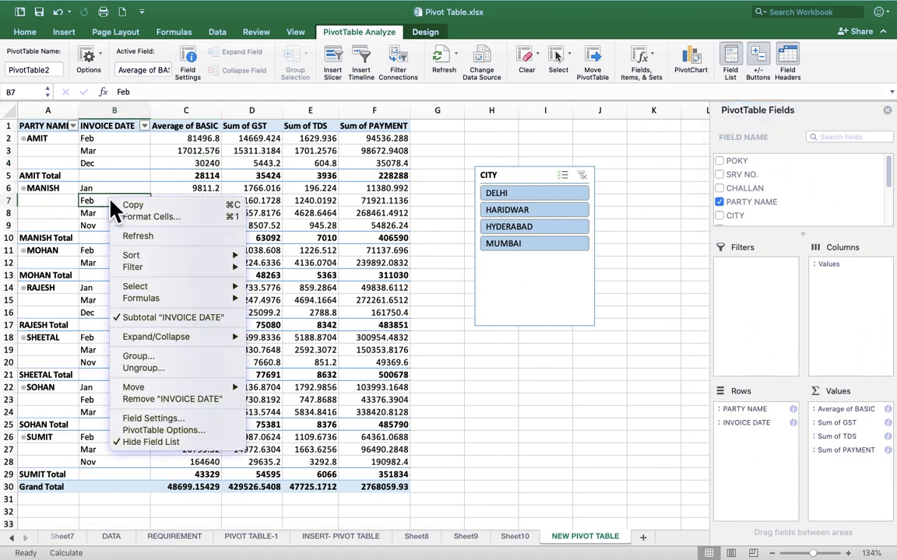
pyautogui.click(152, 442)
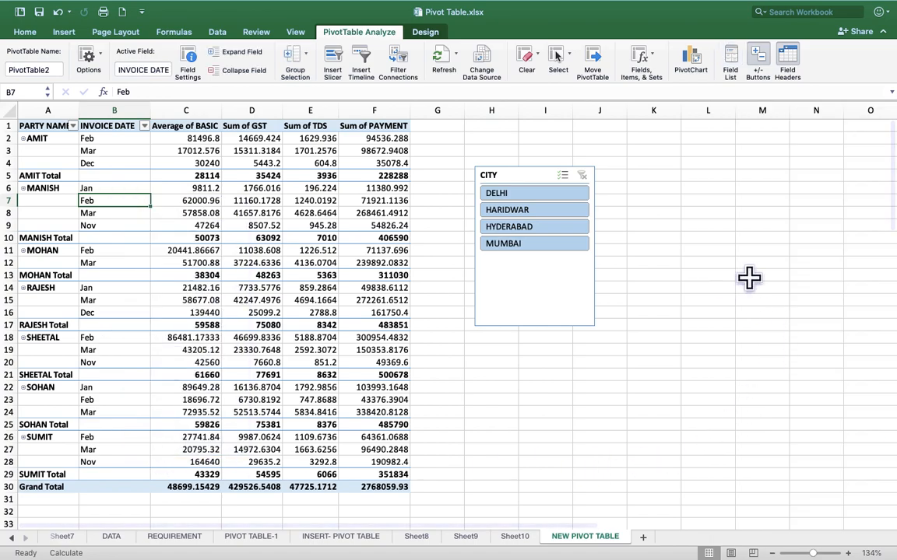
pyautogui.click(232, 363)
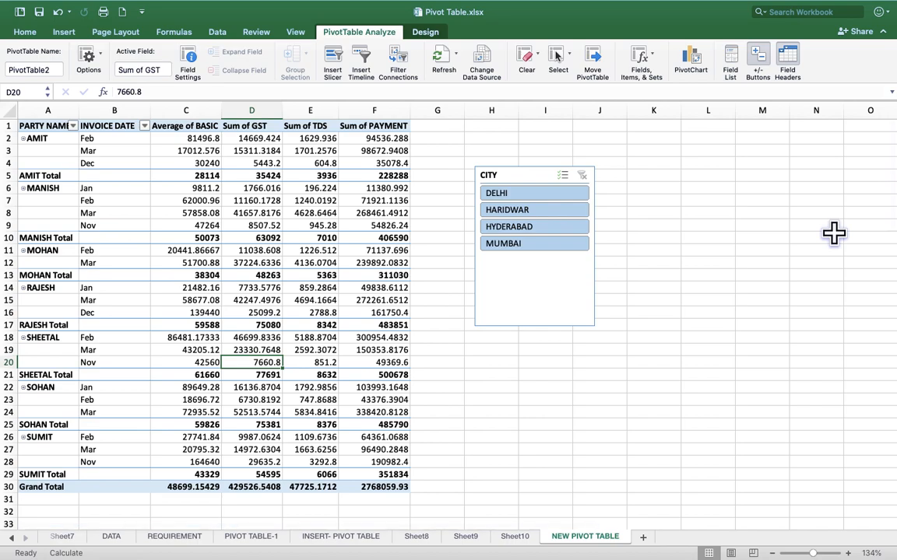
# Step: Show the PivotTable's field list again, and compare its display with a cell selected outside and inside the PivotTable
pyautogui.rightClick(191, 302)
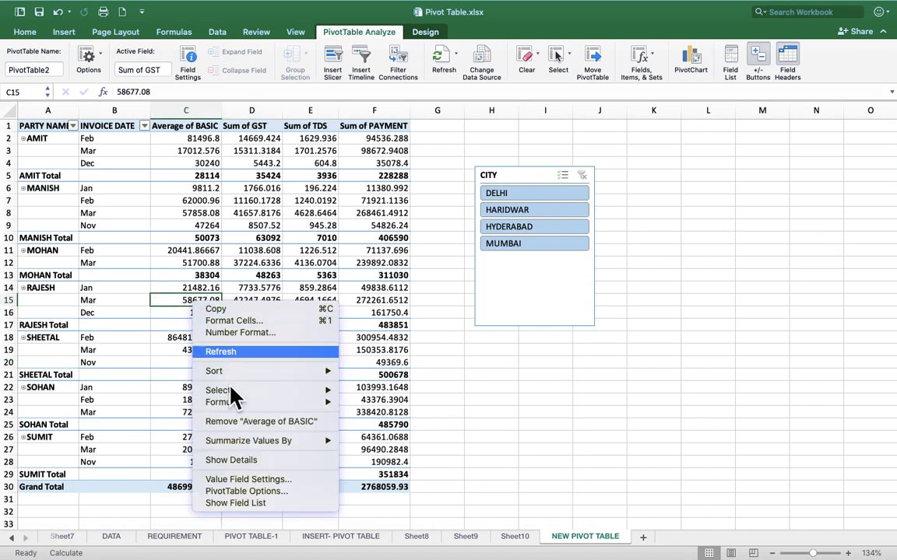
pyautogui.click(250, 506)
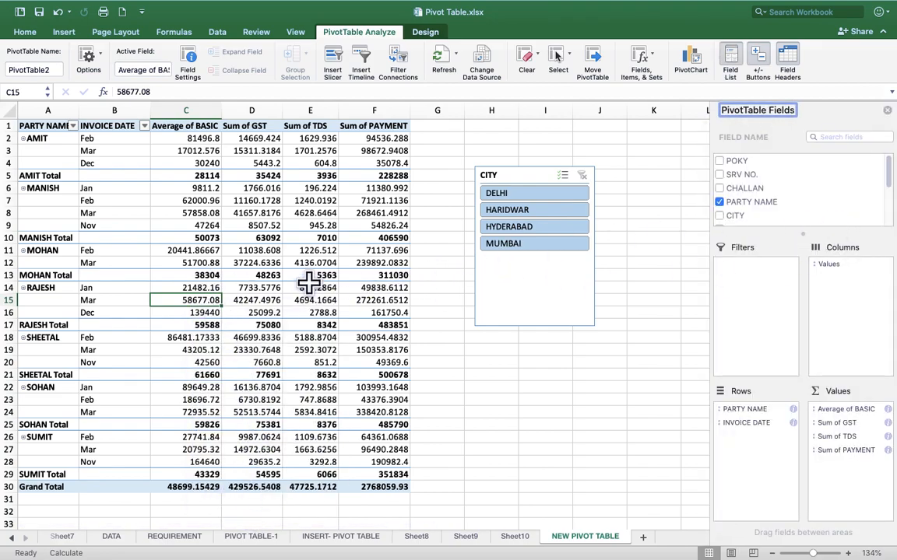
pyautogui.click(603, 390)
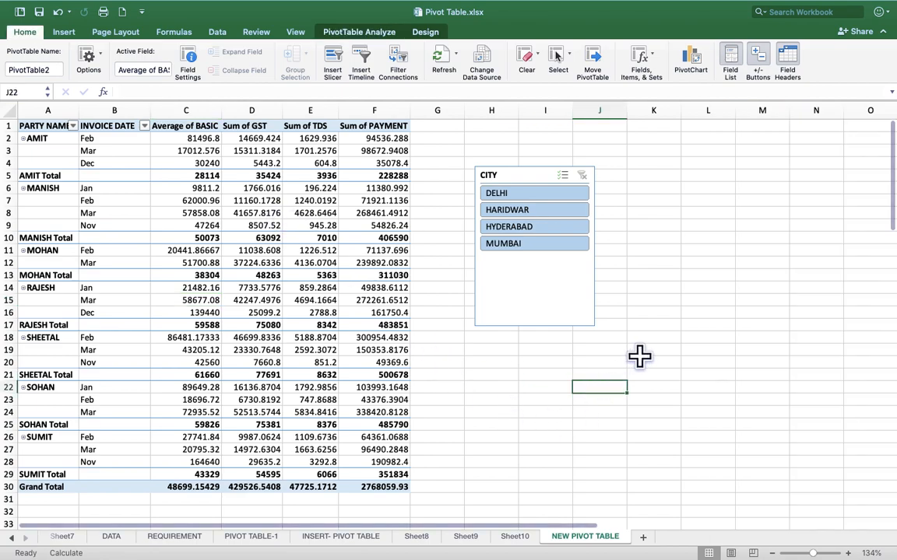
pyautogui.click(362, 270)
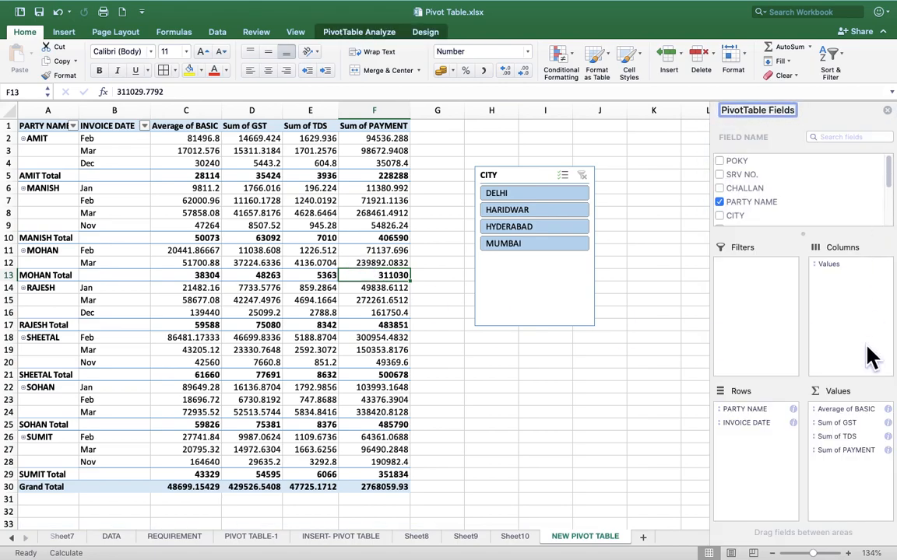
# Step: Delete the CITY slicer from the NEW PIVOT TABLE sheet
pyautogui.click(522, 171)
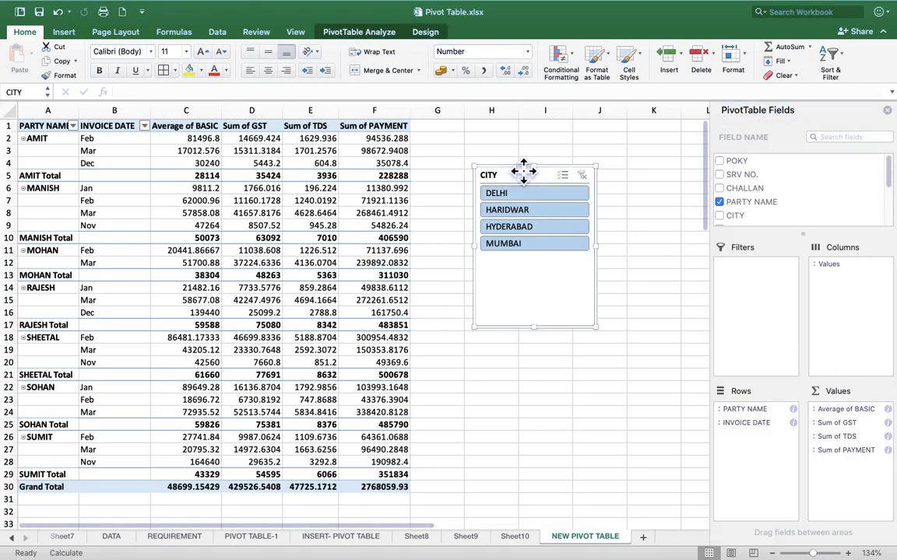
pyautogui.press('Delete')
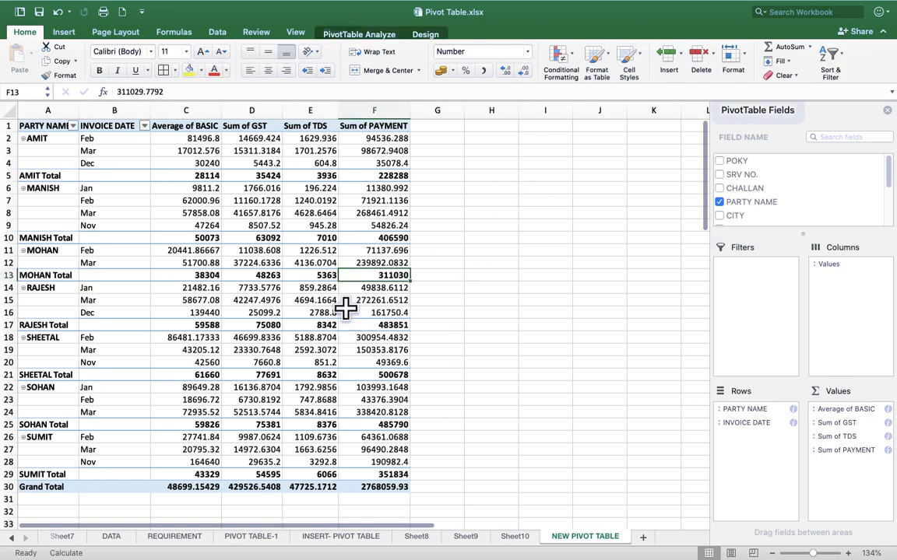
# Step: Open the REQUIREMENT sheet to review the list of required totals
pyautogui.click(195, 541)
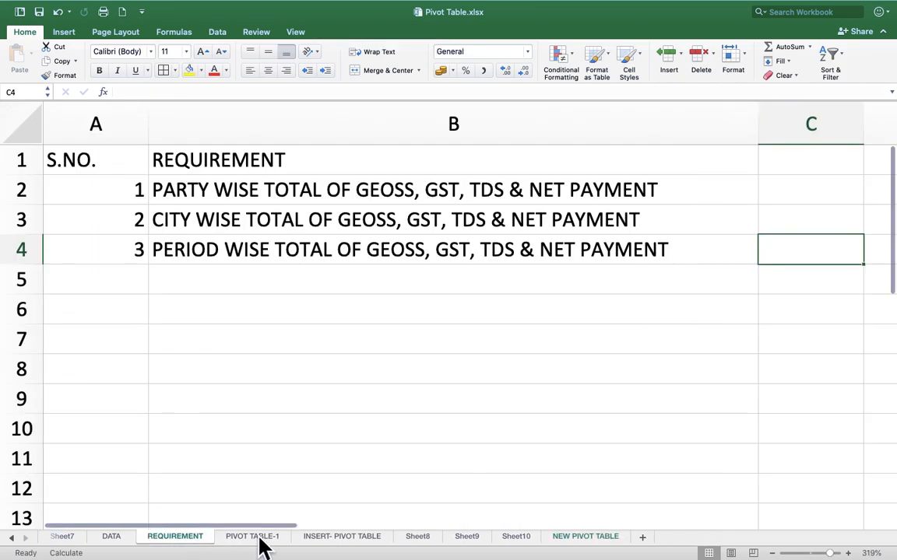
# Step: Add the CITY field as a report filter to the PivotTable on the NEW PIVOT TABLE sheet
pyautogui.click(257, 538)
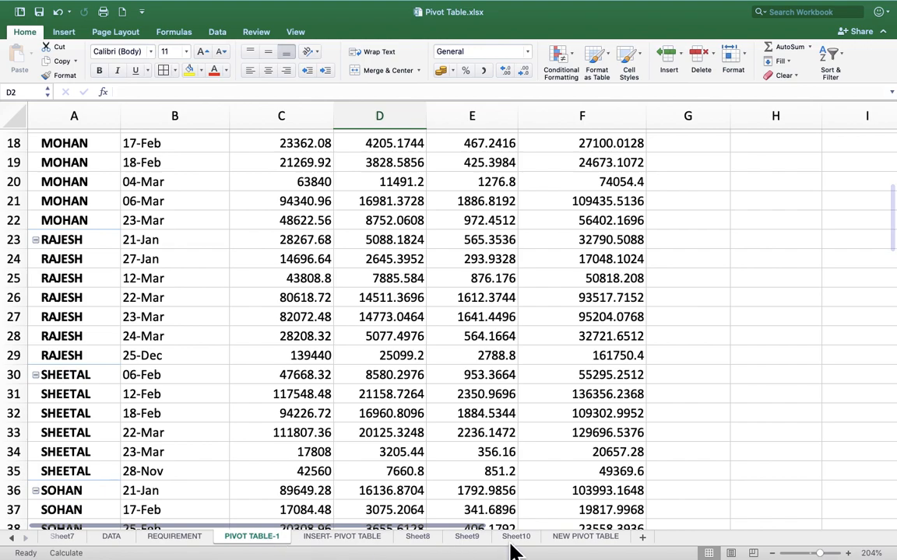
pyautogui.click(566, 537)
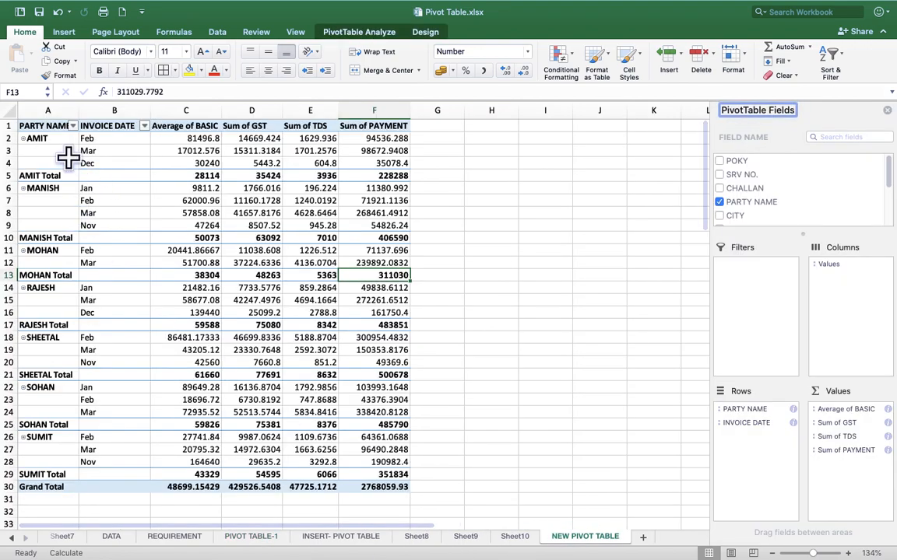
pyautogui.click(115, 151)
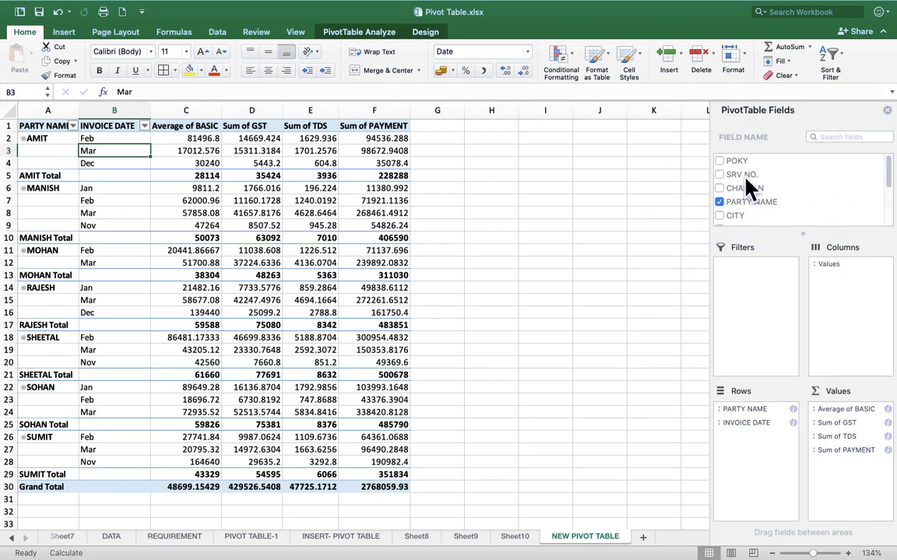
pyautogui.moveTo(744, 217); pyautogui.dragTo(754, 285)
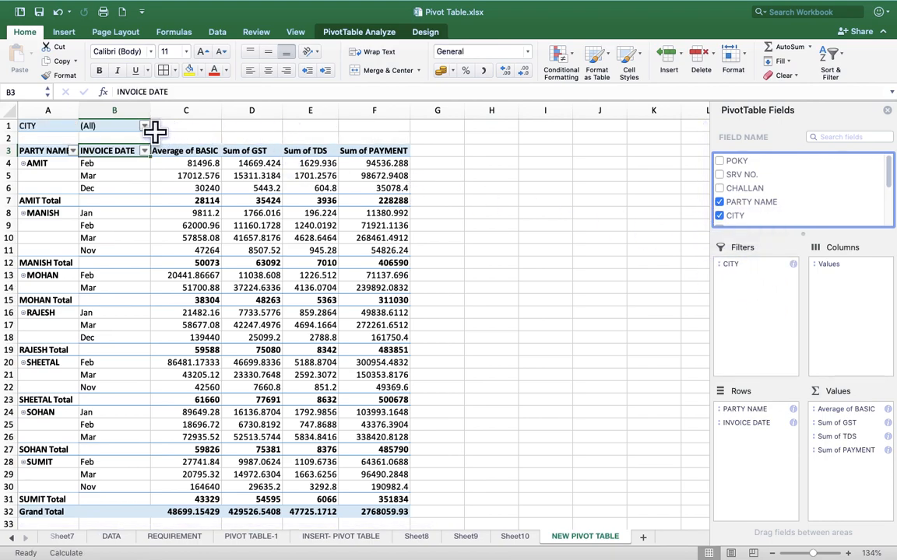
pyautogui.click(231, 129)
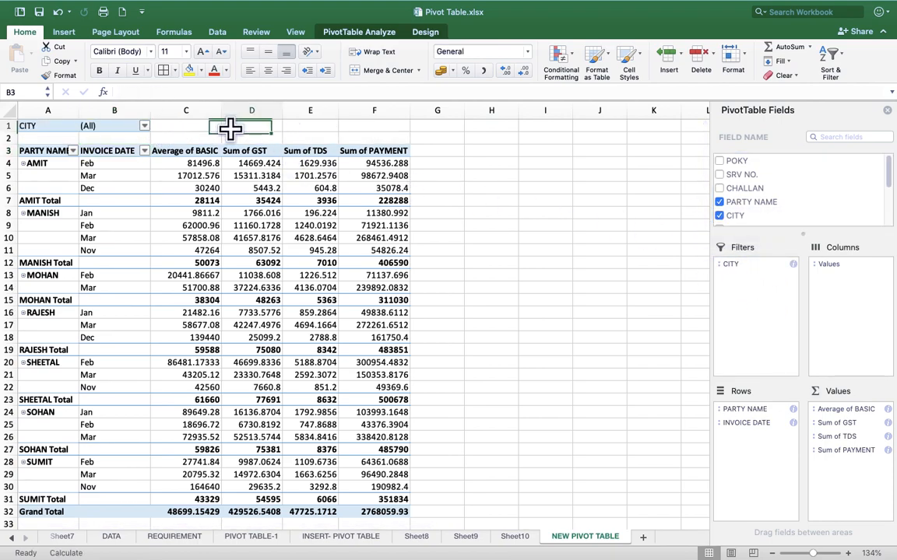
# Step: Filter the PivotTable's CITY to DELHI only, and add HARIDWAR, HYDERABAD and MUMBAI back one at a time
pyautogui.click(144, 125)
pyautogui.click(178, 175)
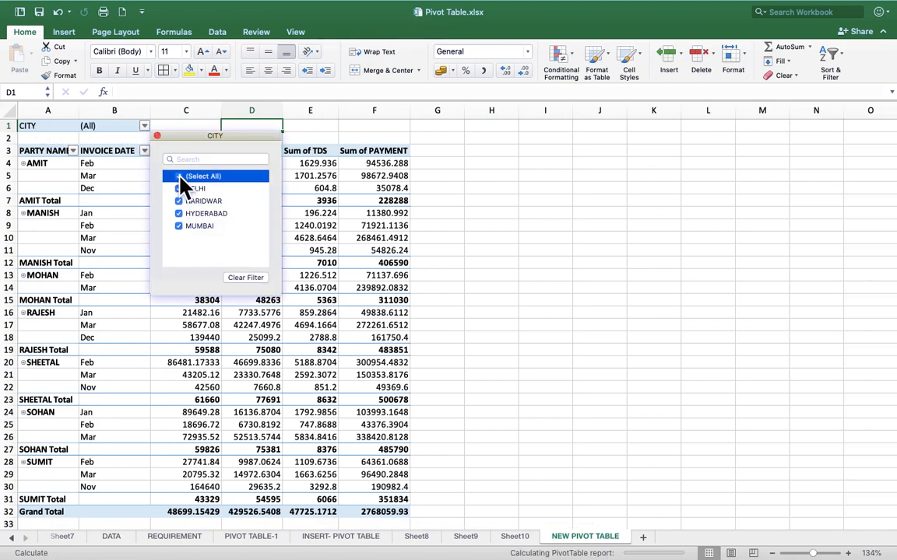
pyautogui.click(187, 189)
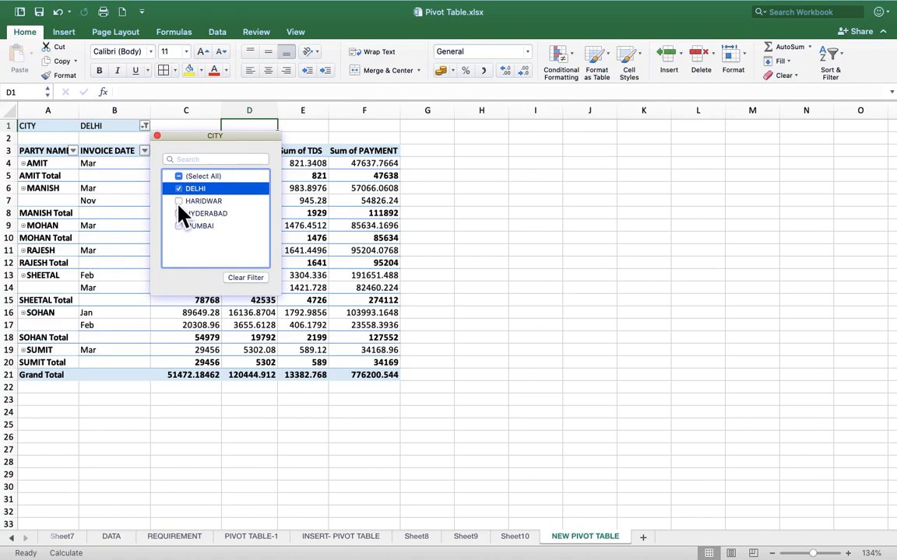
pyautogui.click(179, 202)
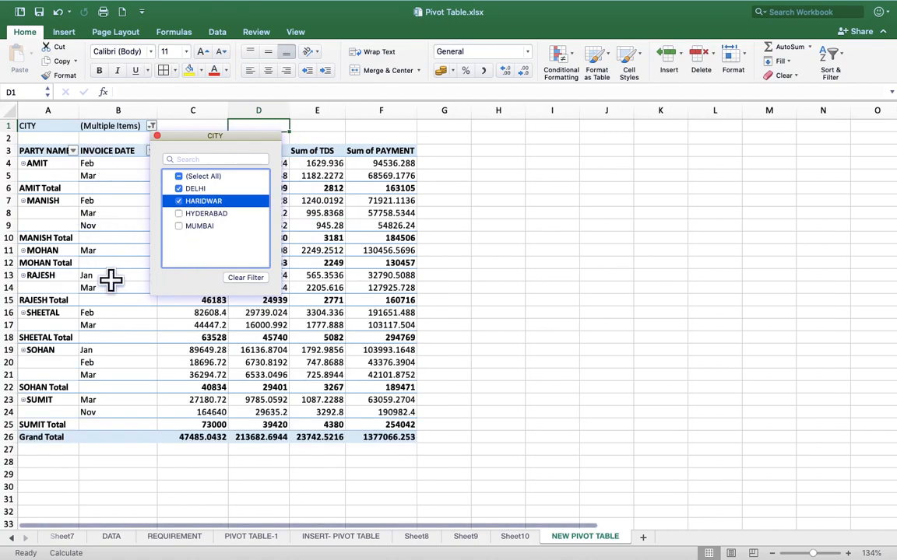
pyautogui.click(179, 214)
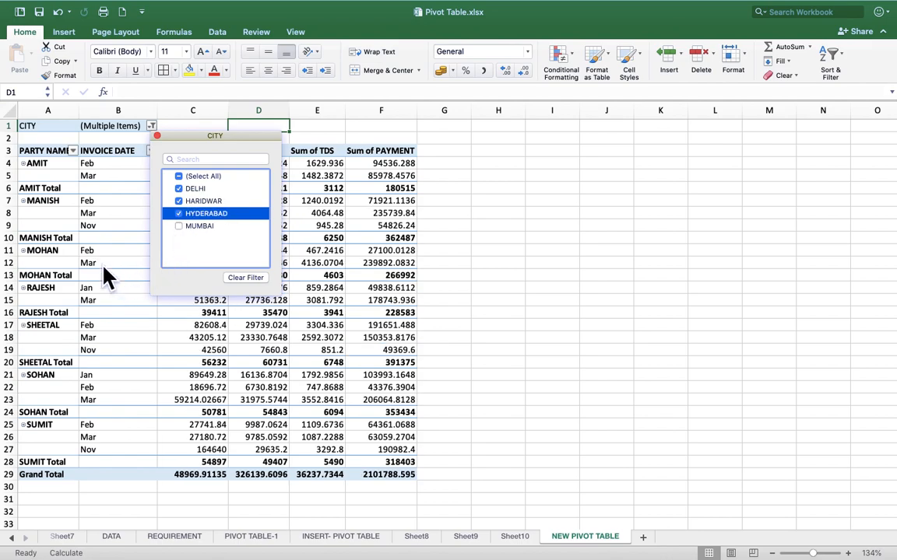
pyautogui.click(179, 226)
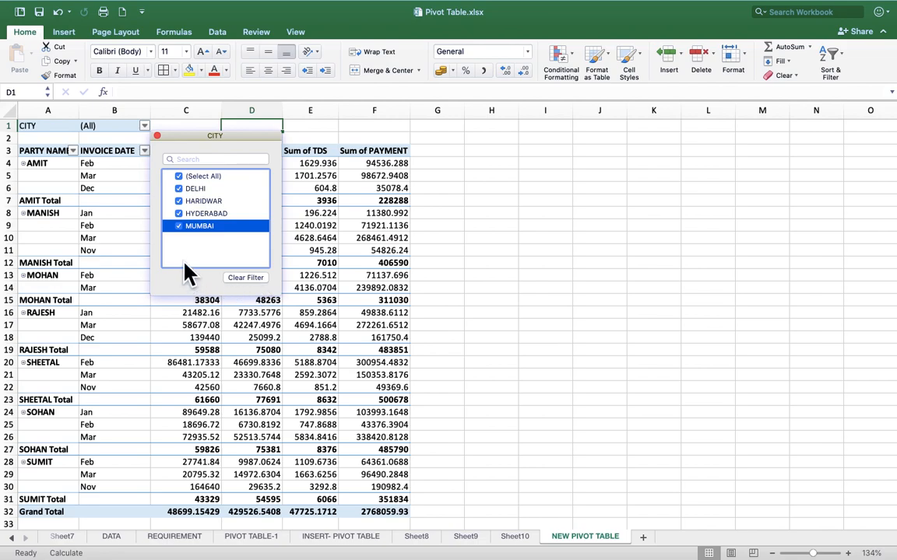
pyautogui.click(330, 216)
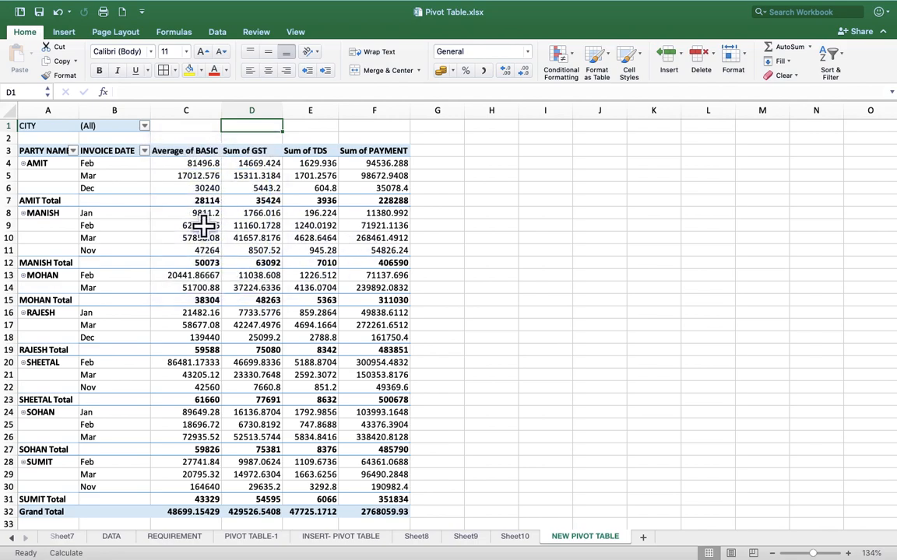
# Step: Add the POKY field as a second report filter below CITY in the PivotTable
pyautogui.click(118, 126)
pyautogui.click(169, 228)
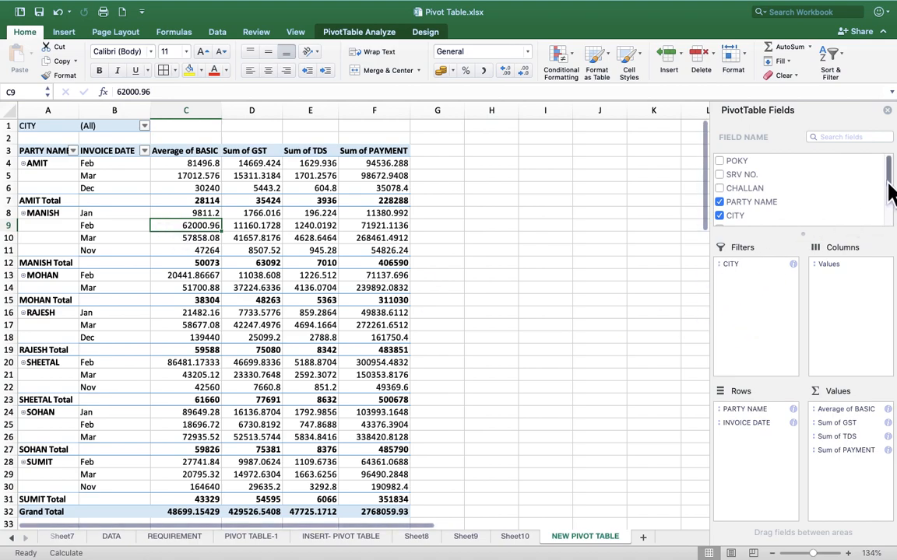
pyautogui.click(738, 163)
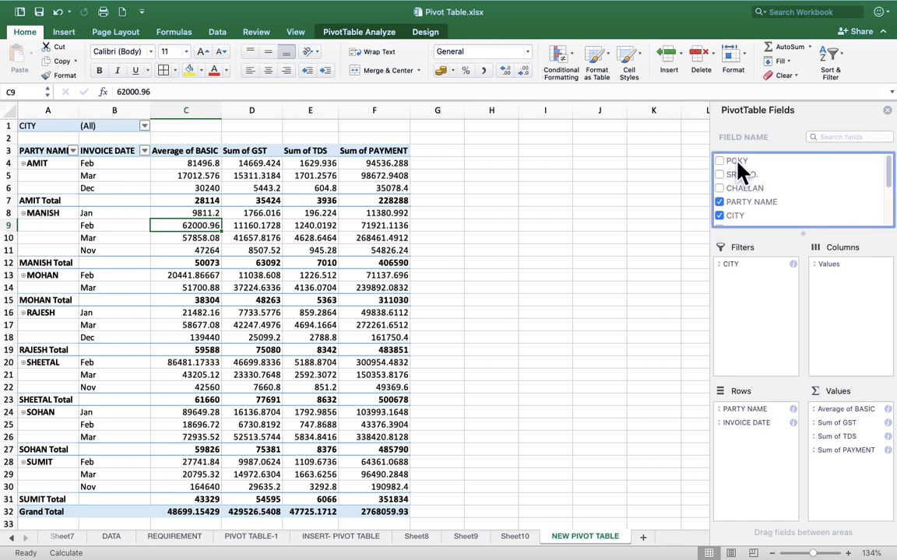
pyautogui.moveTo(738, 165); pyautogui.dragTo(761, 307)
pyautogui.click(537, 190)
pyautogui.click(215, 134)
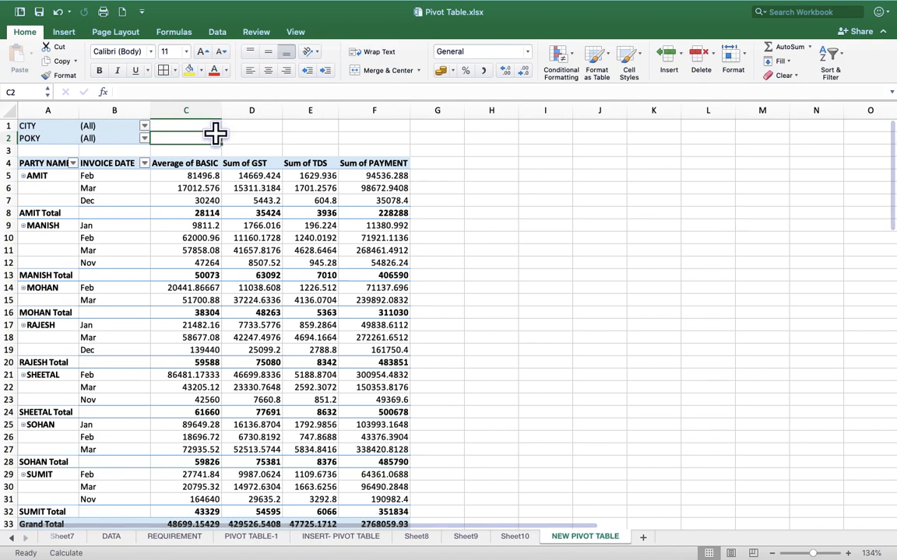
# Step: Filter the PivotTable's CITY report filter to DELHI only
pyautogui.click(145, 127)
pyautogui.click(178, 178)
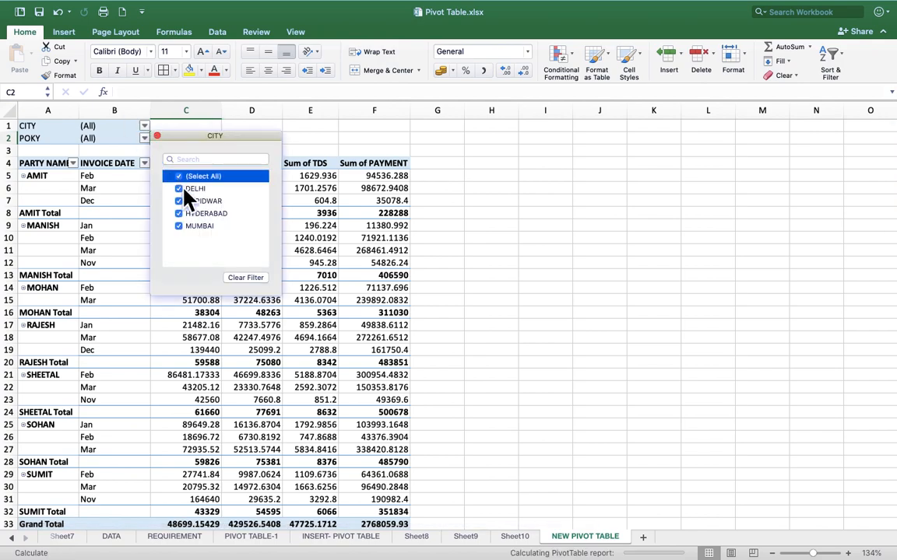
pyautogui.click(180, 189)
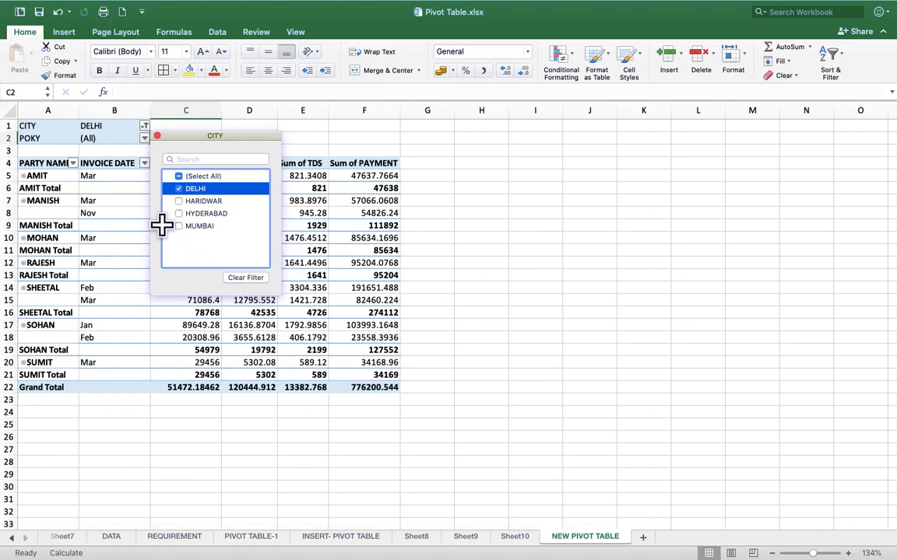
pyautogui.click(128, 152)
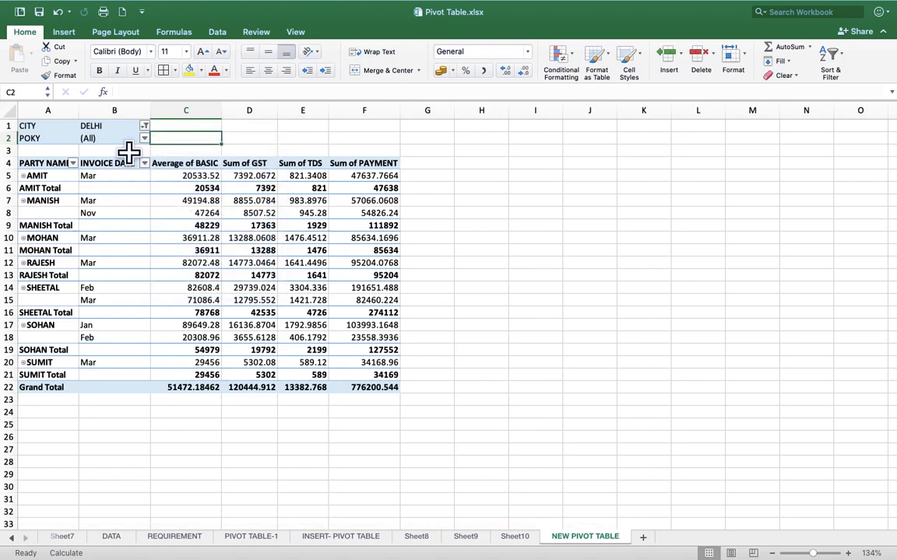
# Step: Restrict the POKY report filter to only the first seven POKY values in its list
pyautogui.click(145, 140)
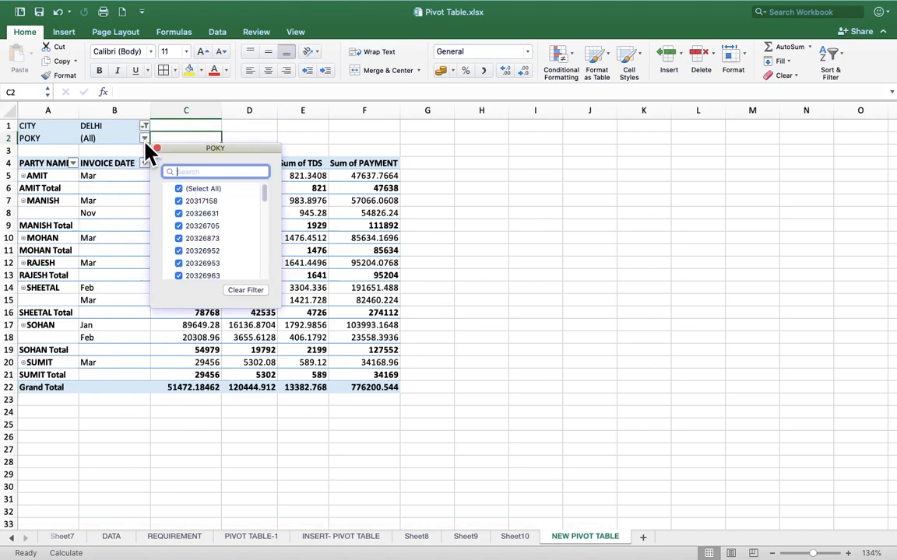
pyautogui.click(179, 188)
pyautogui.click(179, 239)
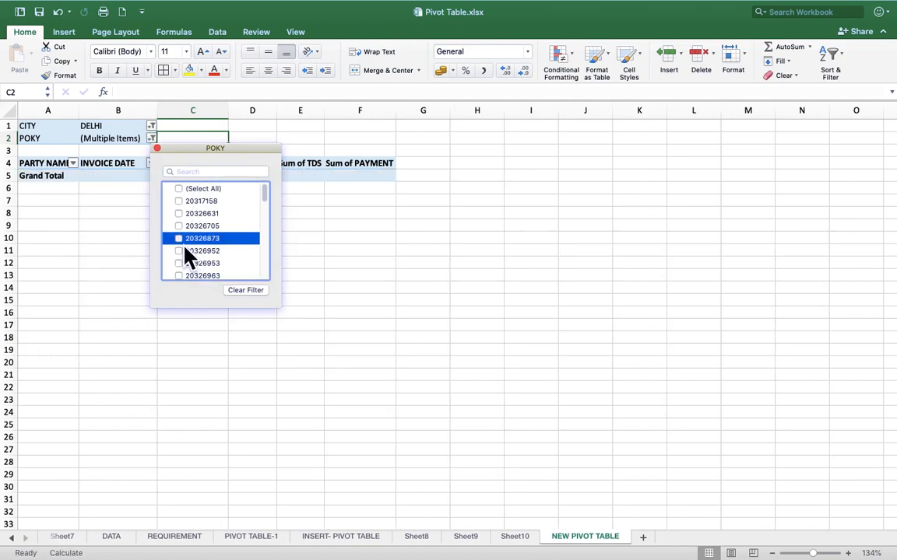
pyautogui.click(180, 251)
pyautogui.click(180, 263)
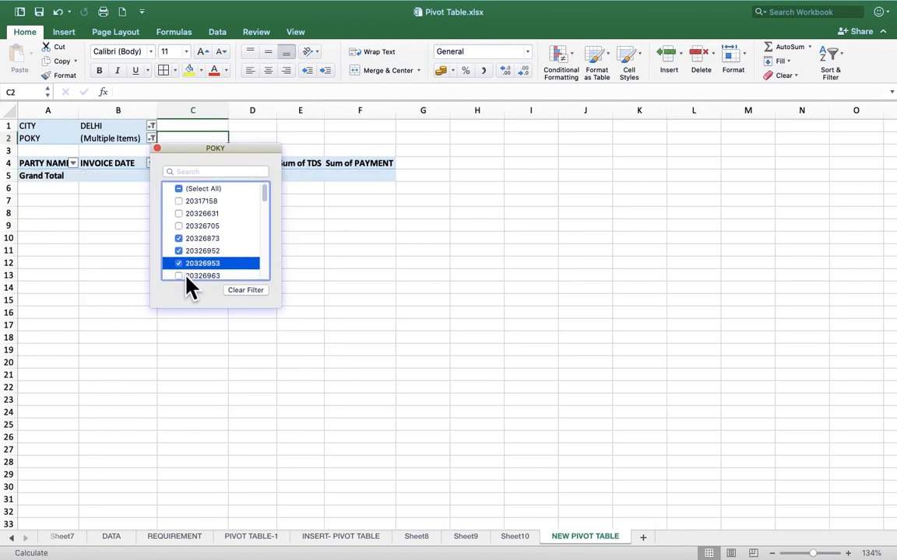
pyautogui.click(180, 275)
pyautogui.click(179, 224)
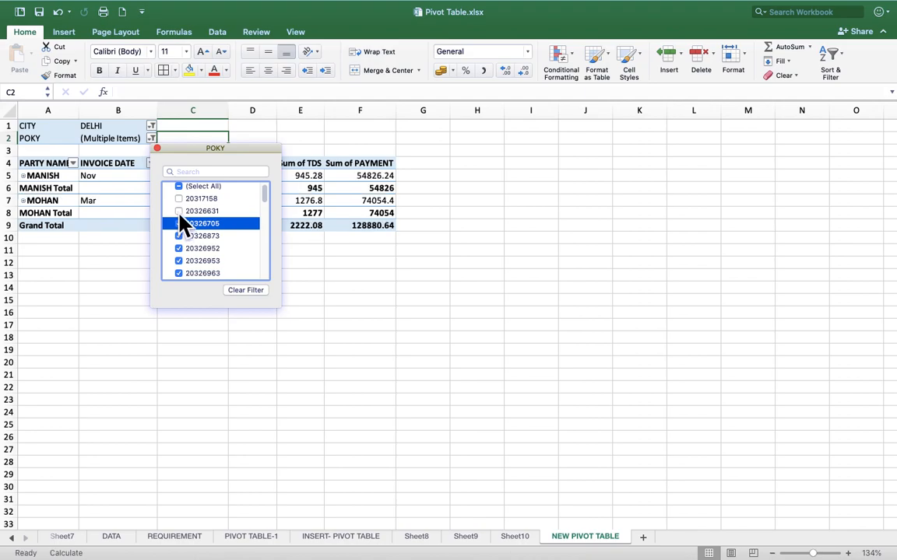
pyautogui.click(179, 212)
pyautogui.click(179, 199)
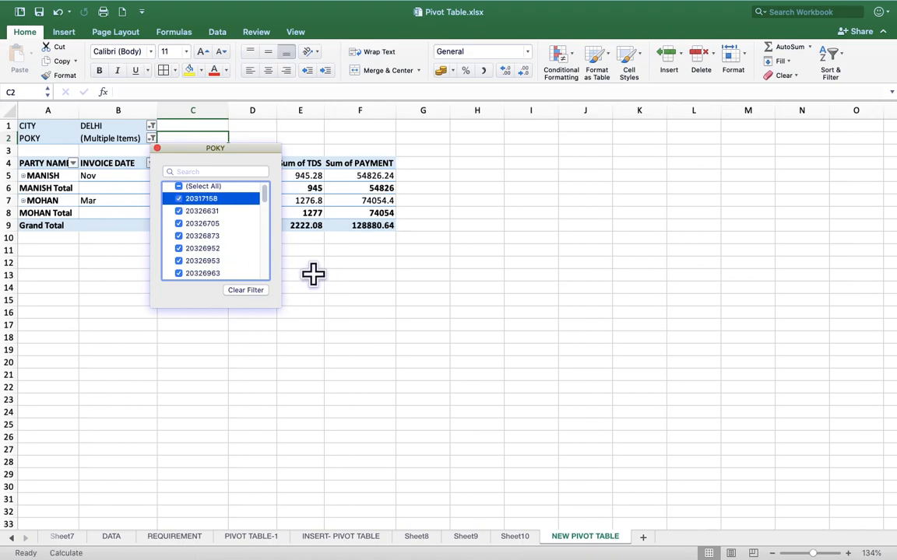
pyautogui.moveTo(267, 201); pyautogui.dragTo(267, 224)
pyautogui.click(346, 280)
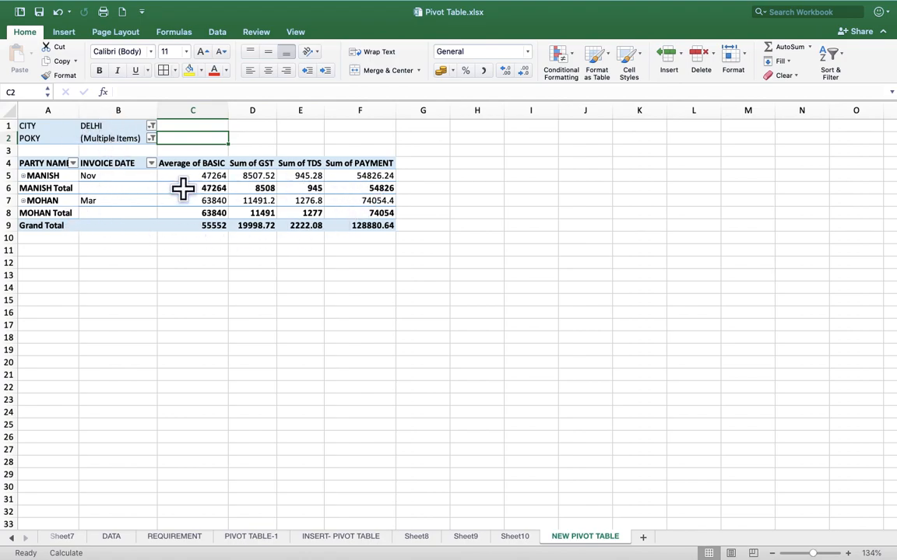
pyautogui.click(175, 288)
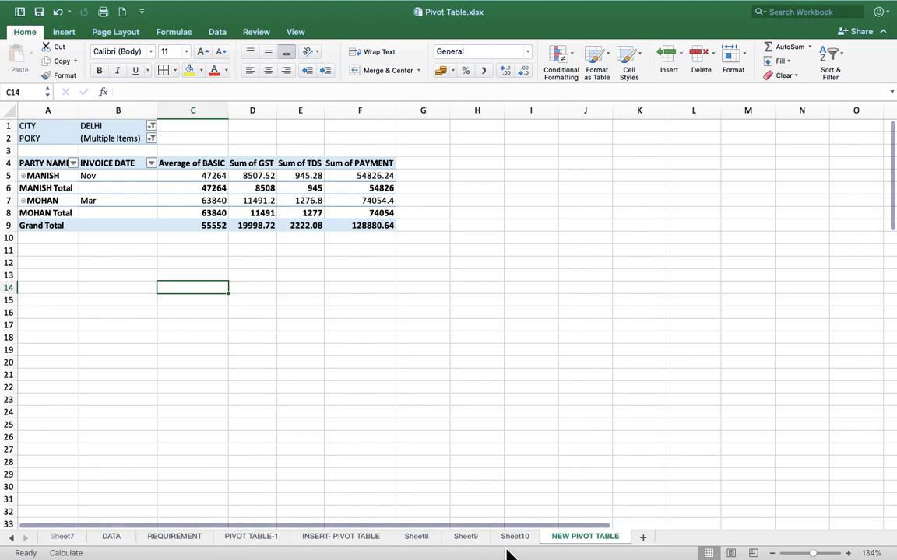
# Step: Switch to the Google Meet call in Chrome, stop presenting the screen and turn on the camera
pyautogui.hotkey('ctrl', 'Right')
pyautogui.hotkey('ctrl', 'Left')
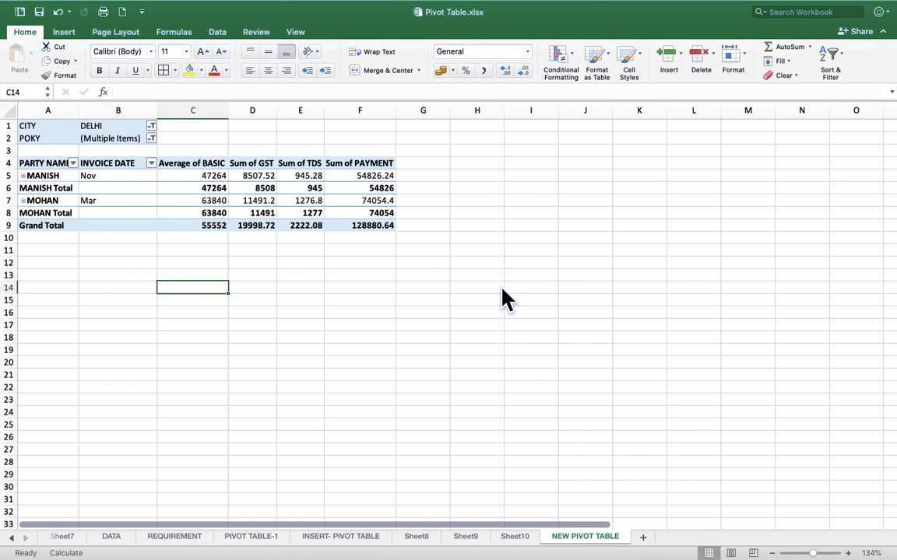
pyautogui.hotkey('ctrl', 'Left')
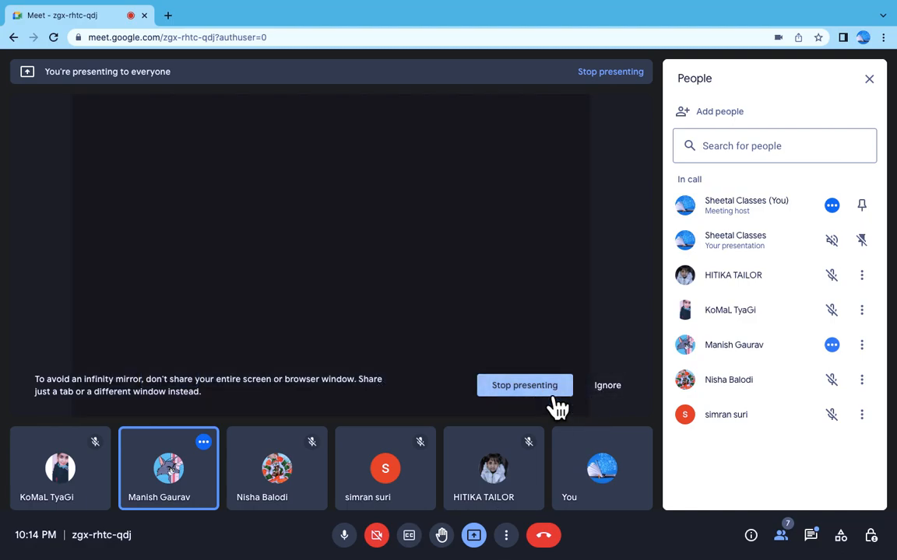
pyautogui.click(554, 394)
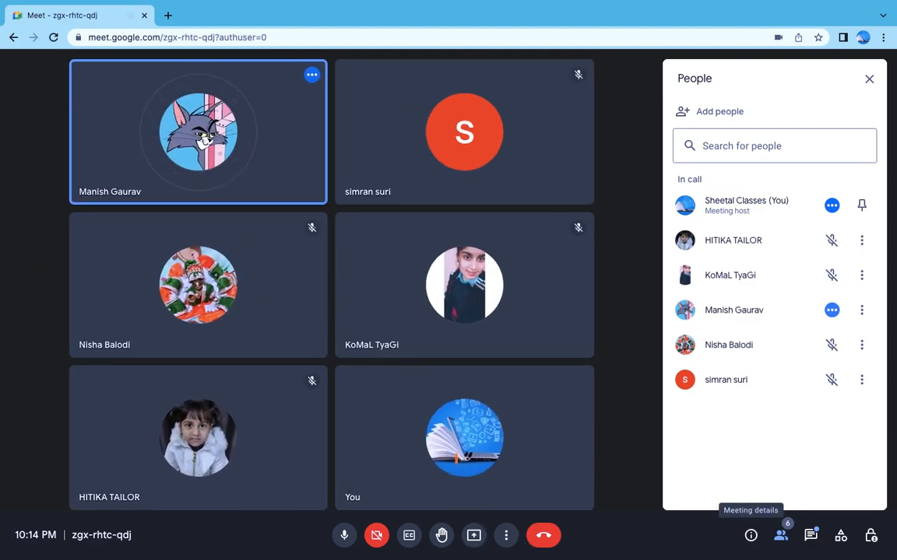
pyautogui.click(386, 536)
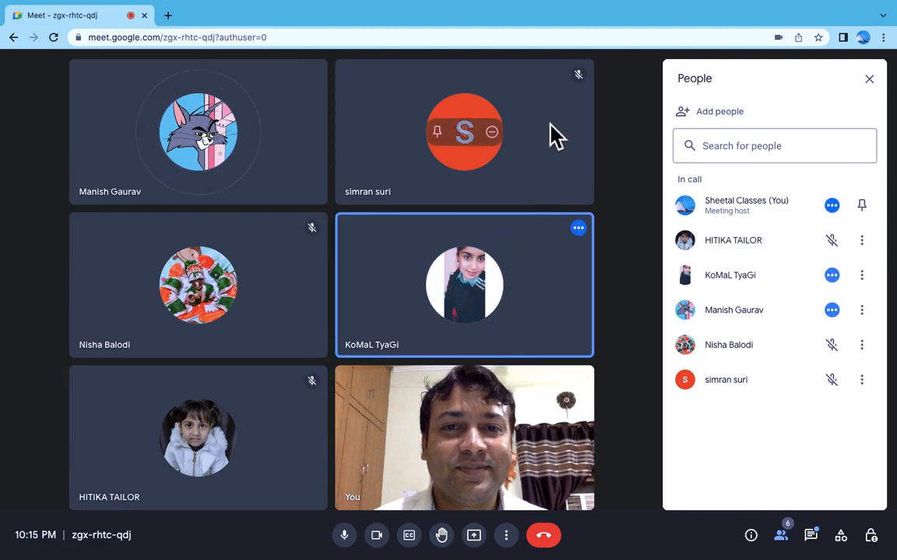
pyautogui.moveTo(651, 2)
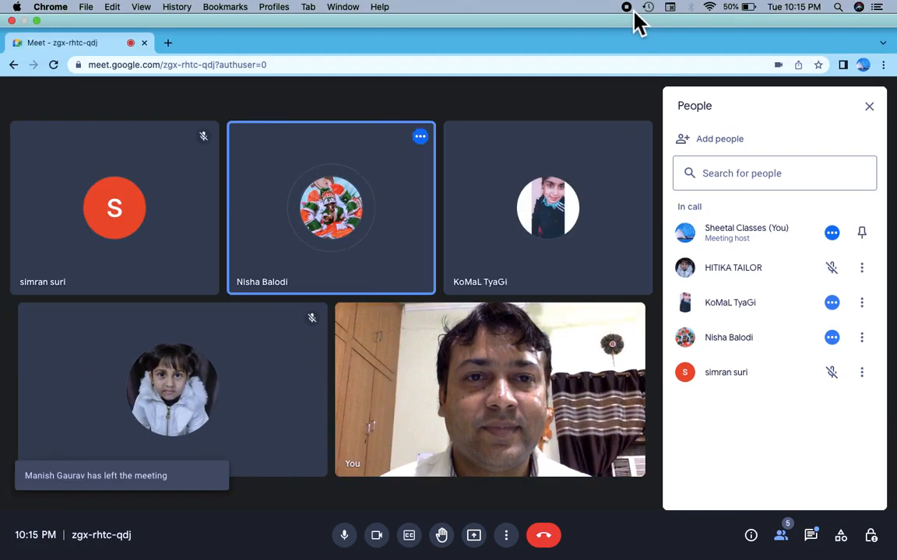